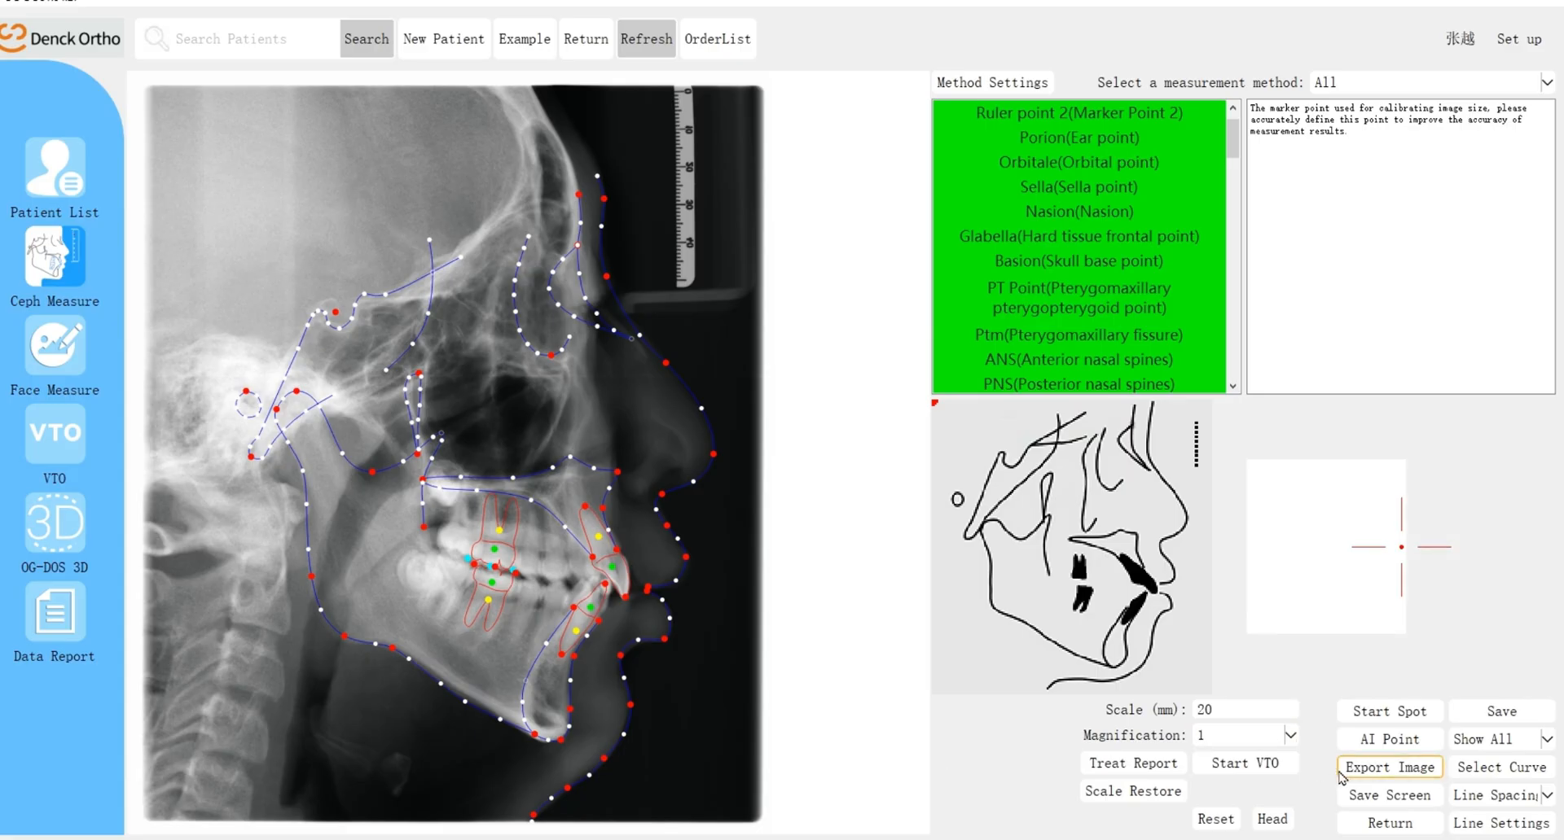
Step: Start the VTO and mark the nose tip and chin points on the side face photo
click(1245, 764)
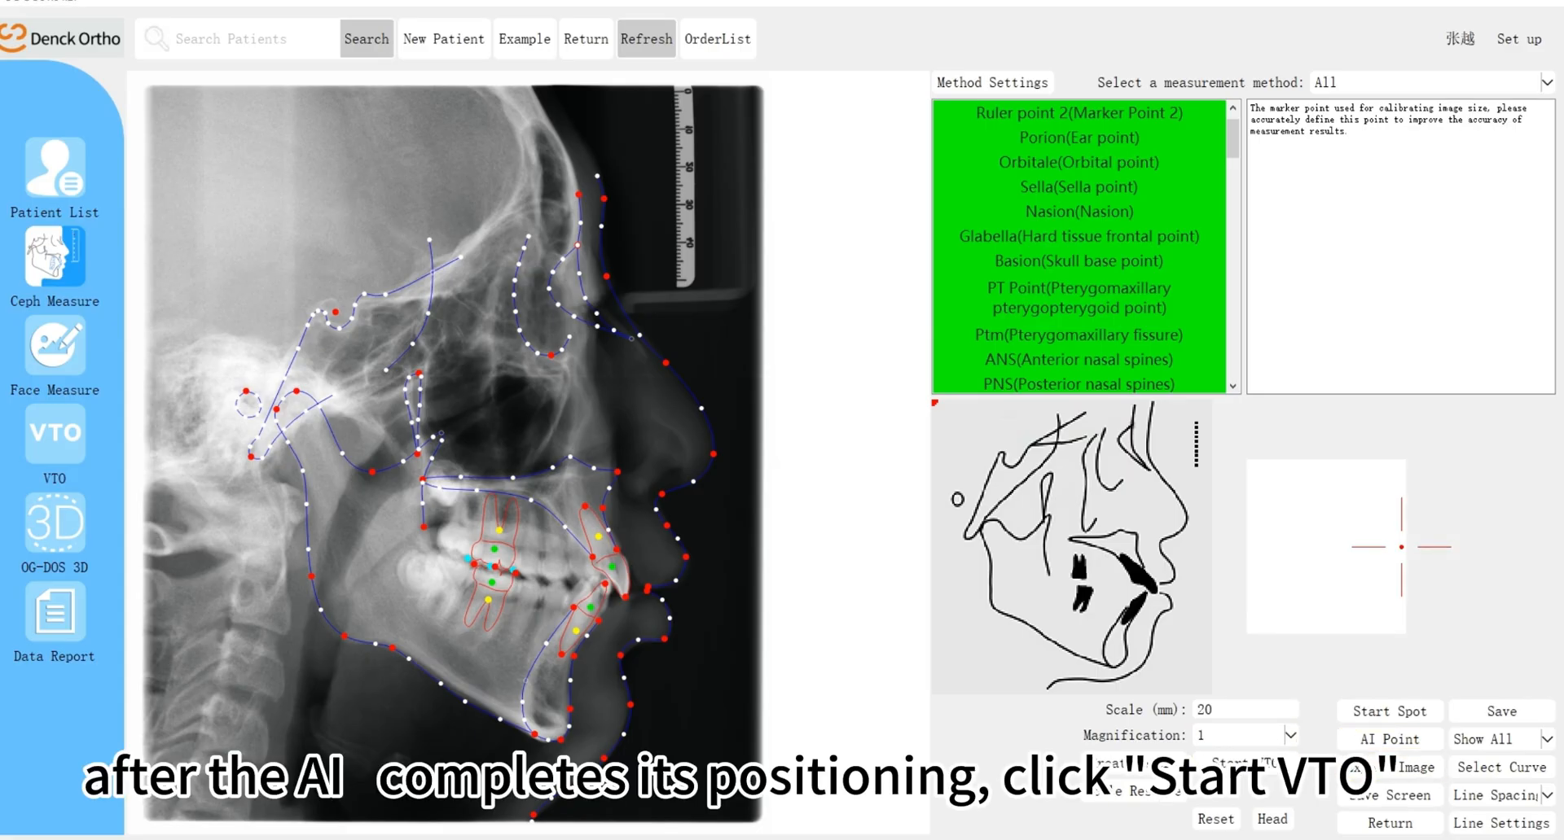
click(746, 433)
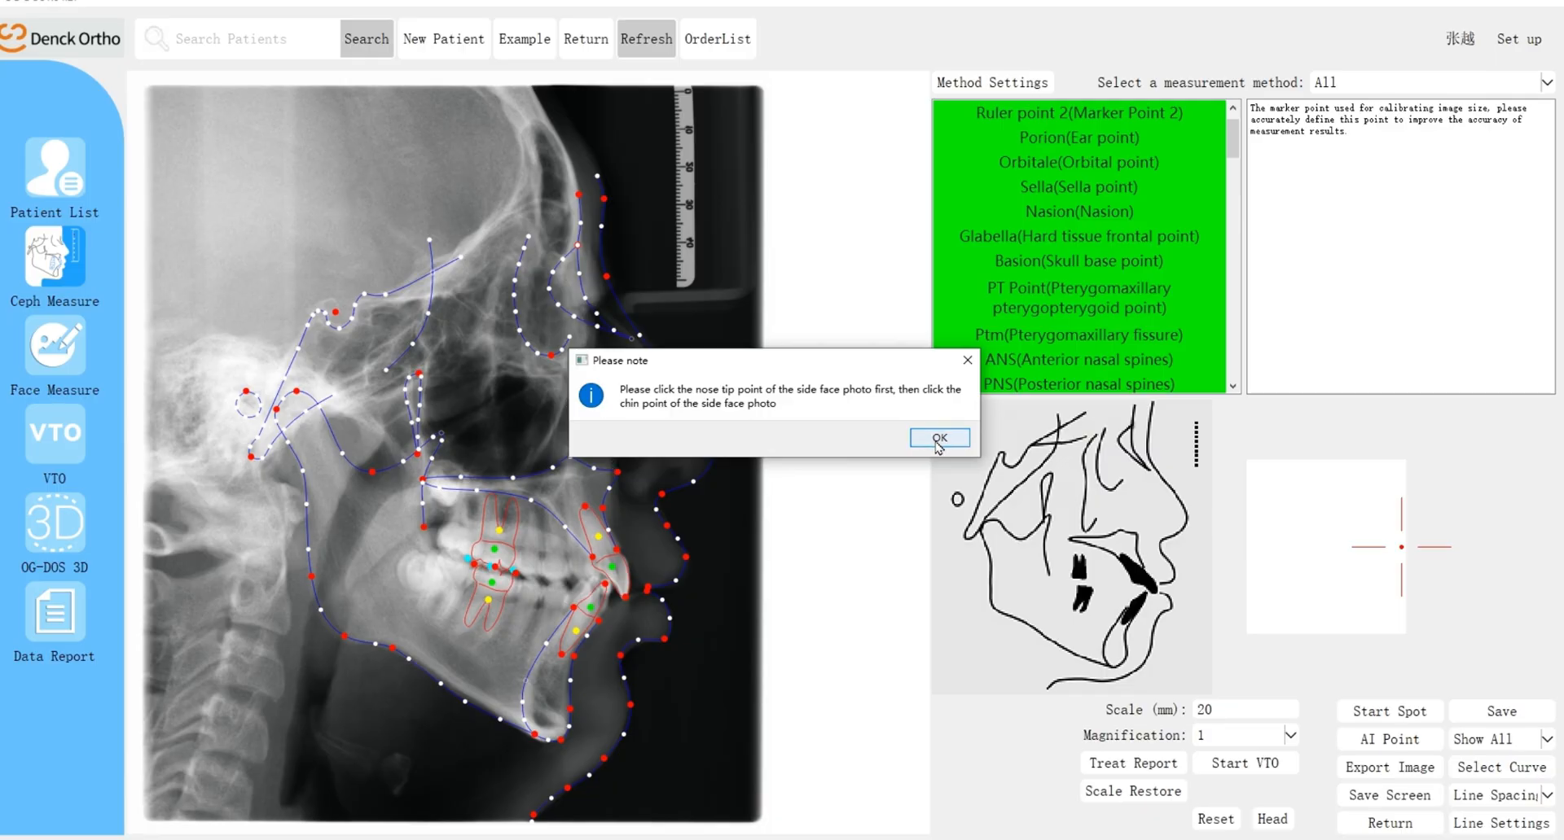
click(928, 444)
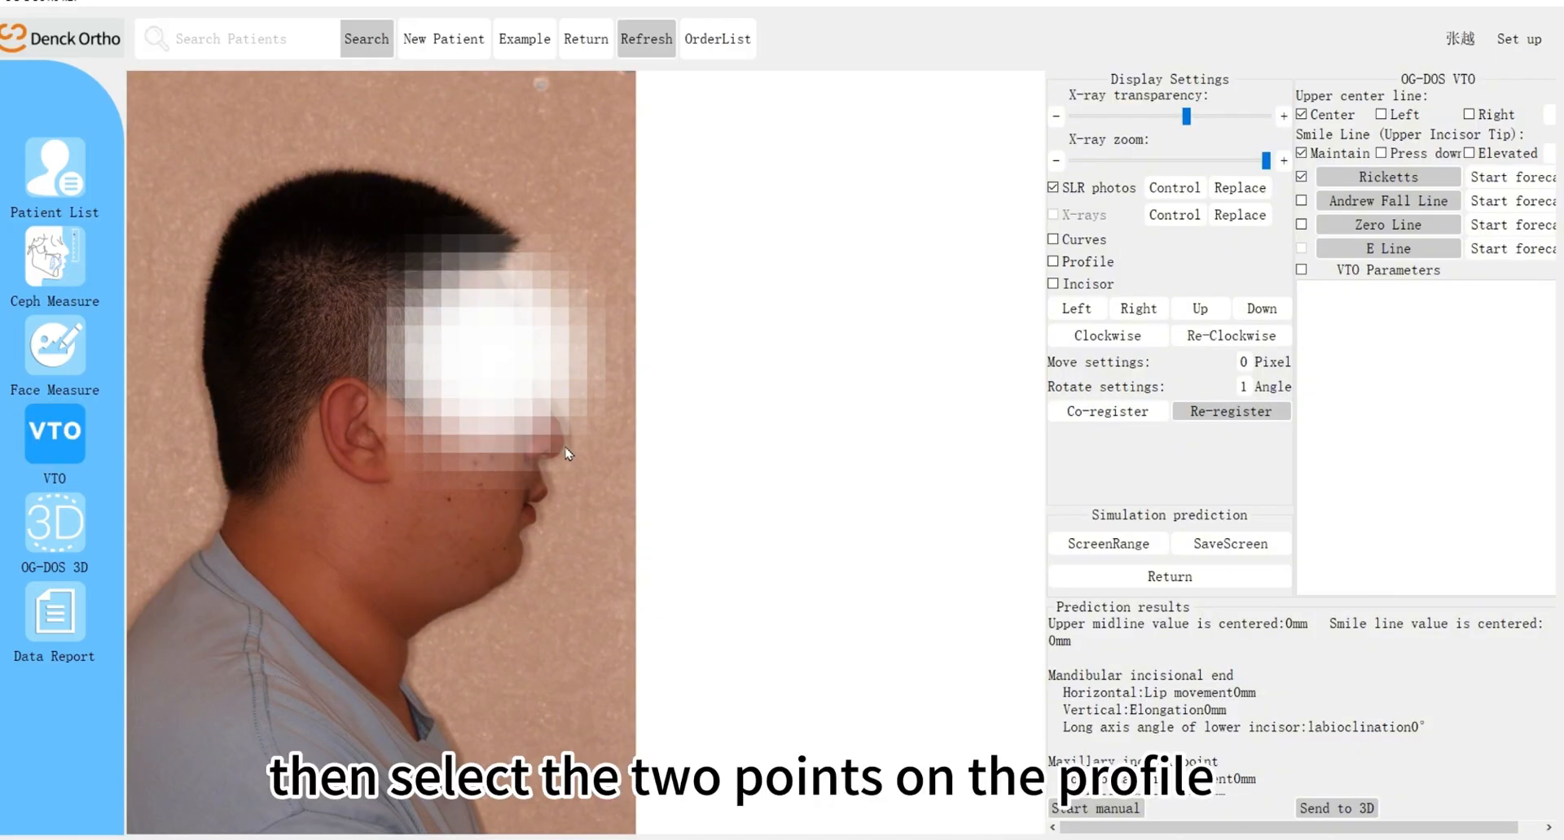
click(523, 560)
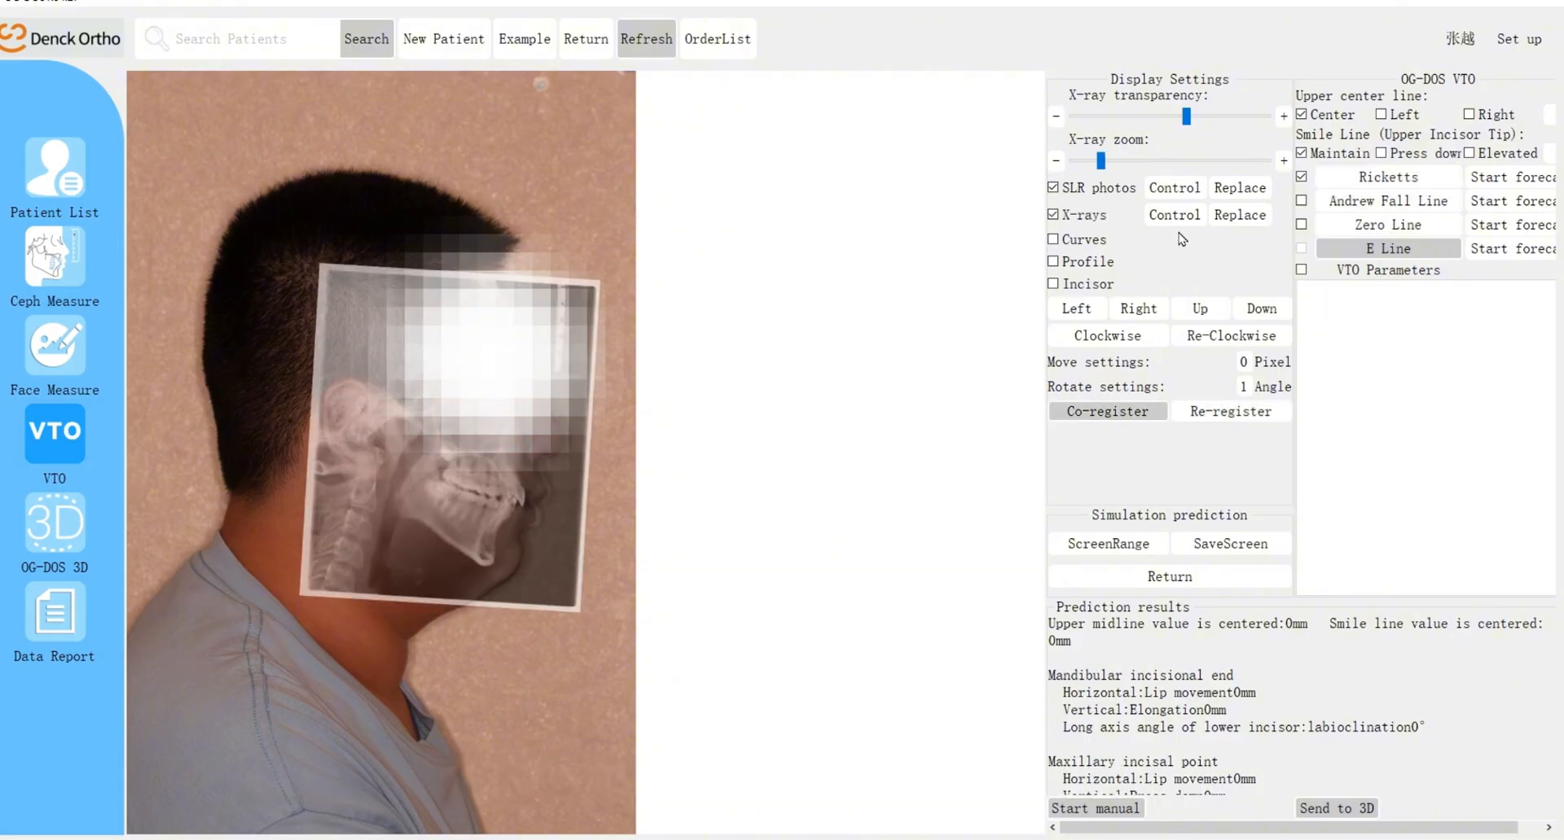
Step: Fine-tune the X-ray overlay on the side face photo by shifting it left, up and right and rotating it clockwise
click(1174, 214)
click(1068, 310)
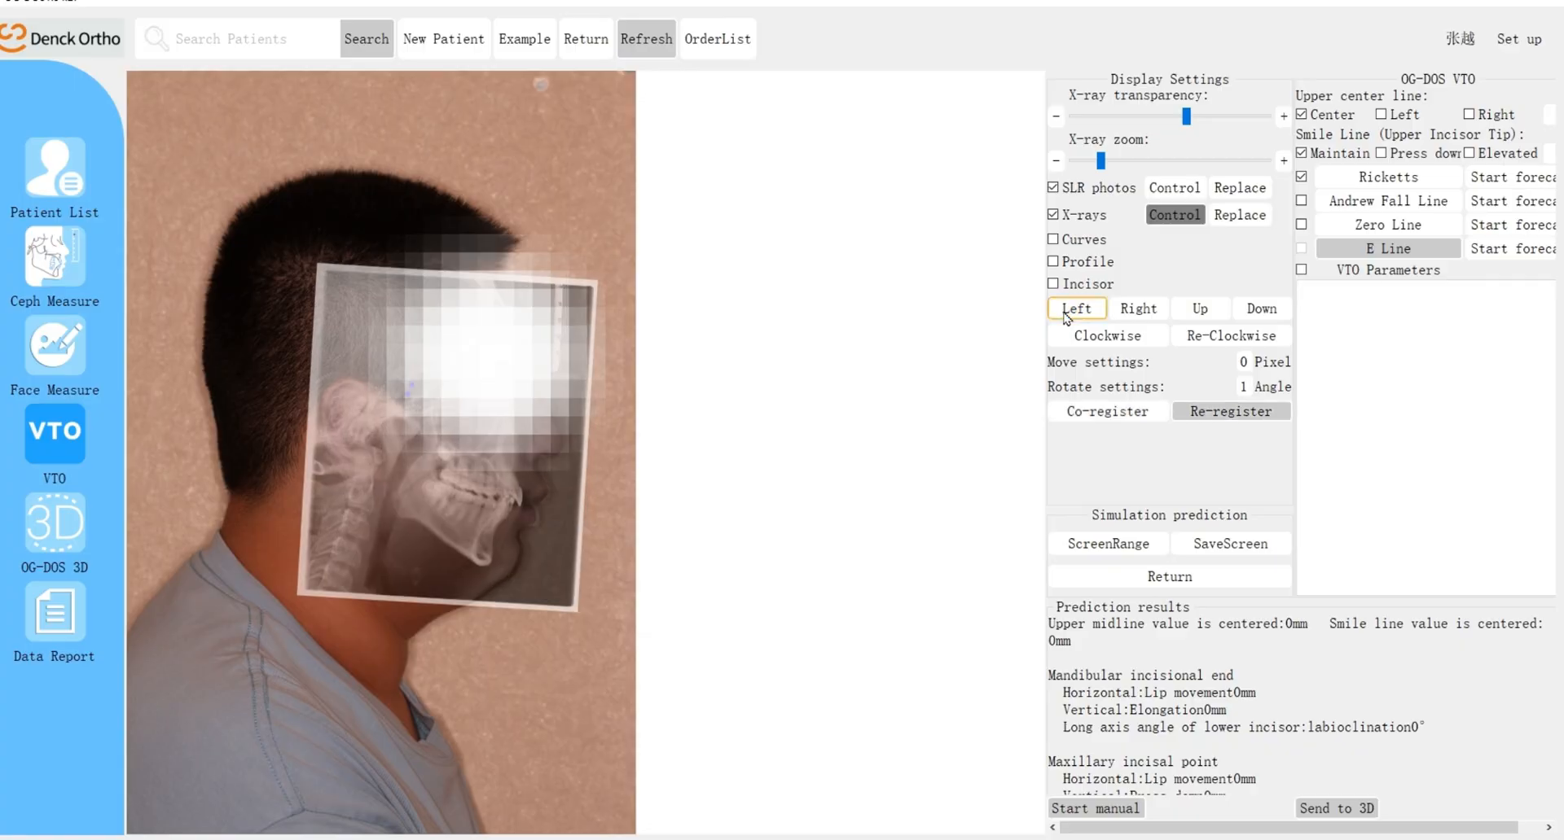
click(1193, 311)
click(1142, 338)
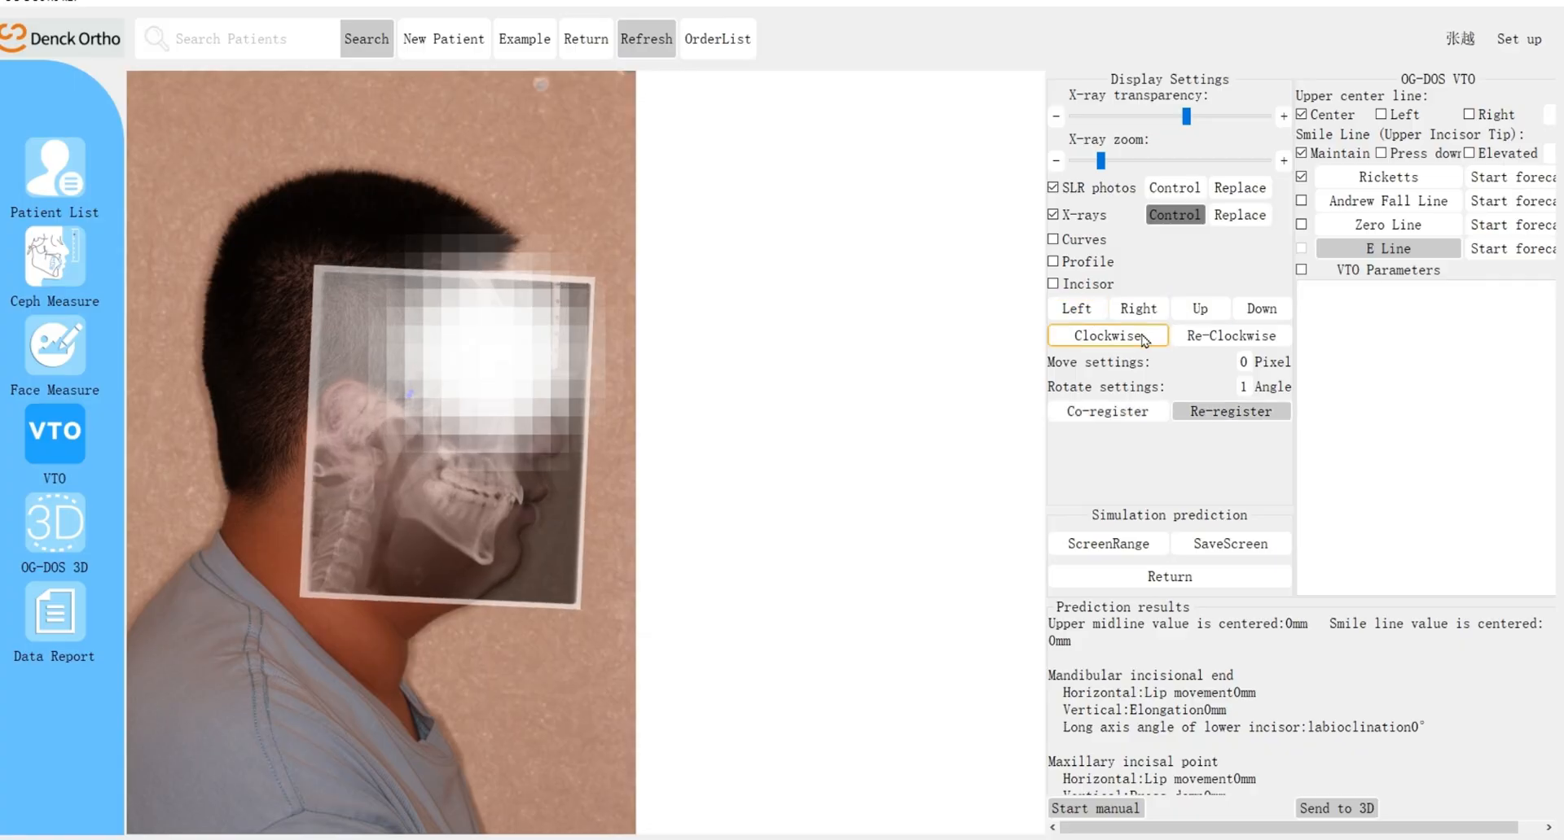
click(1092, 310)
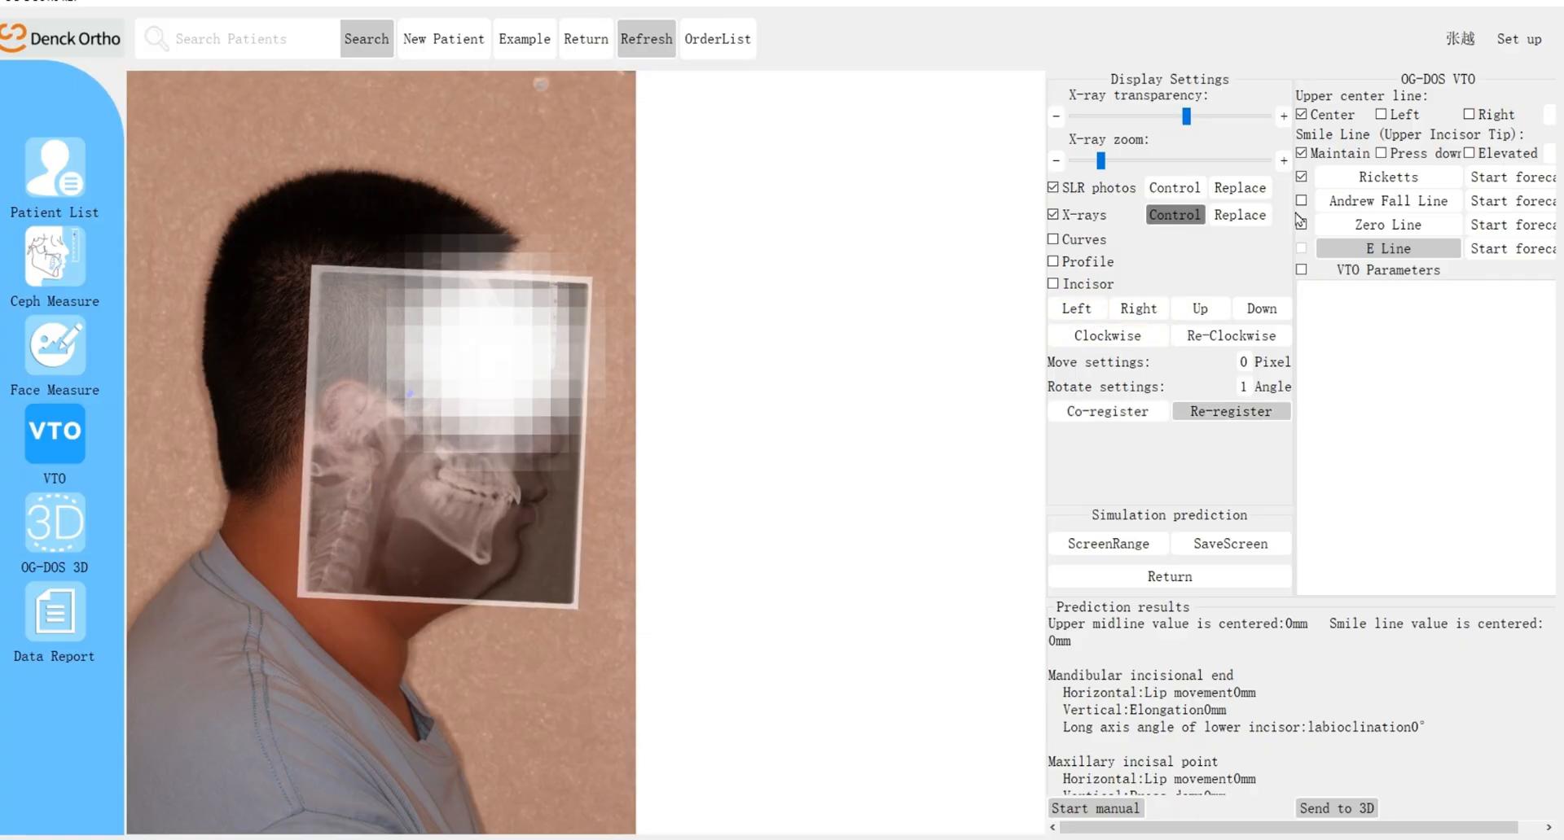
click(1138, 309)
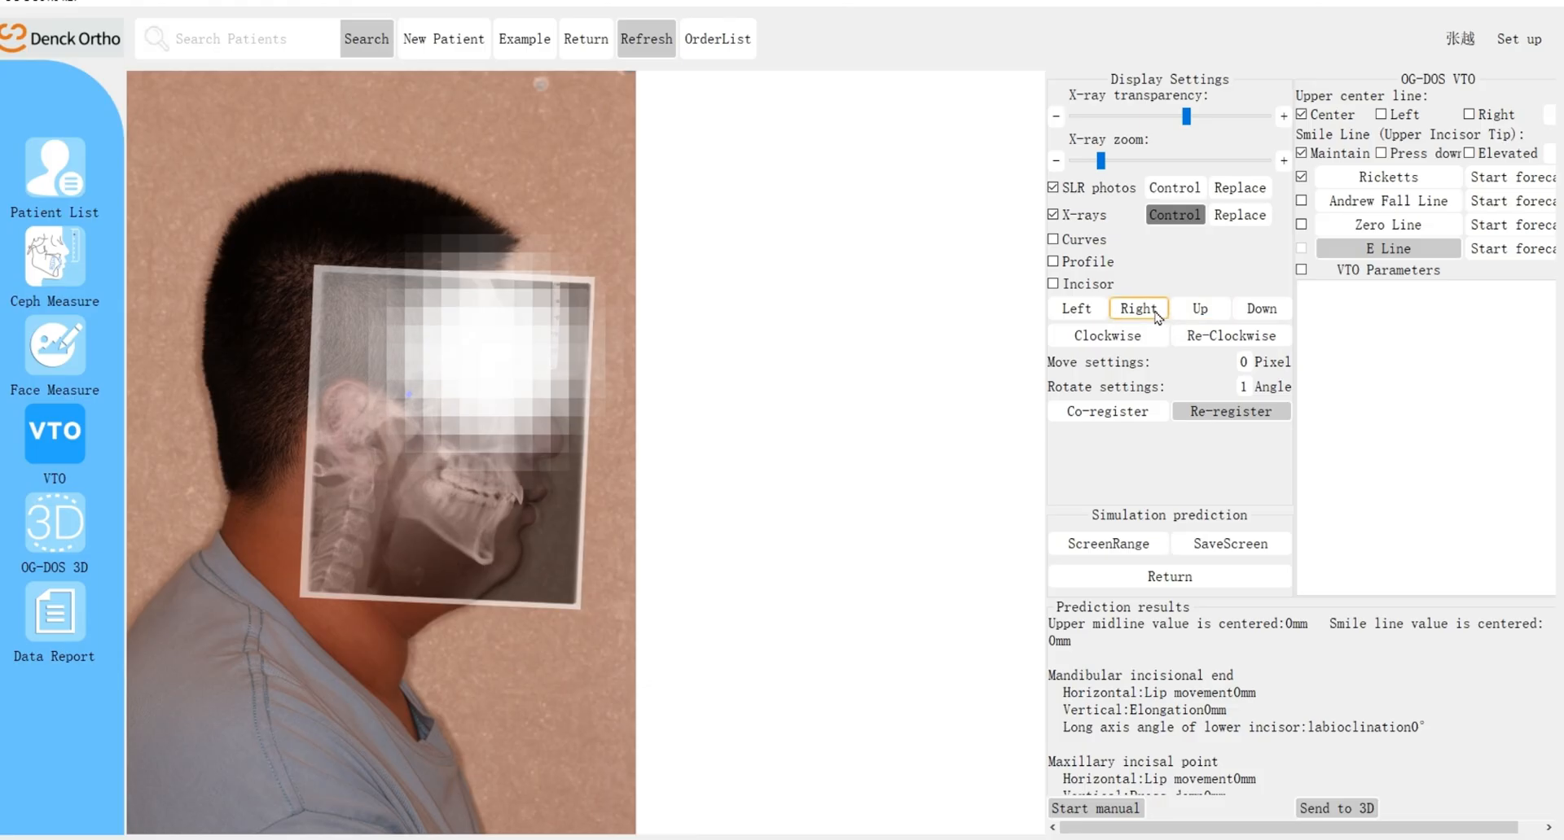
Step: Co-register the aligned X-ray with the side face photo and generate the Ricketts VTO prediction
click(1125, 412)
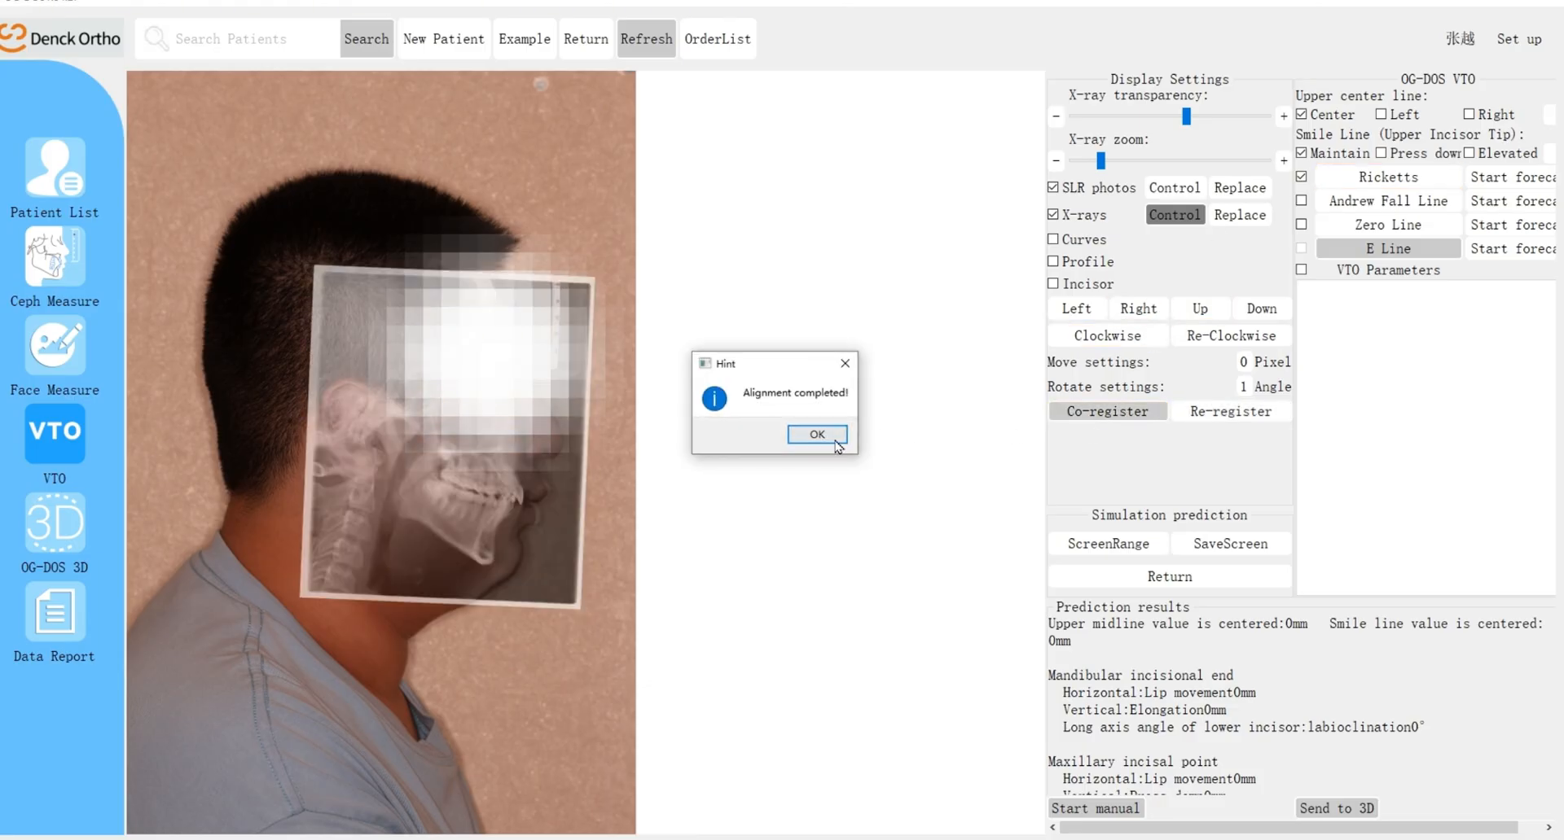
click(816, 440)
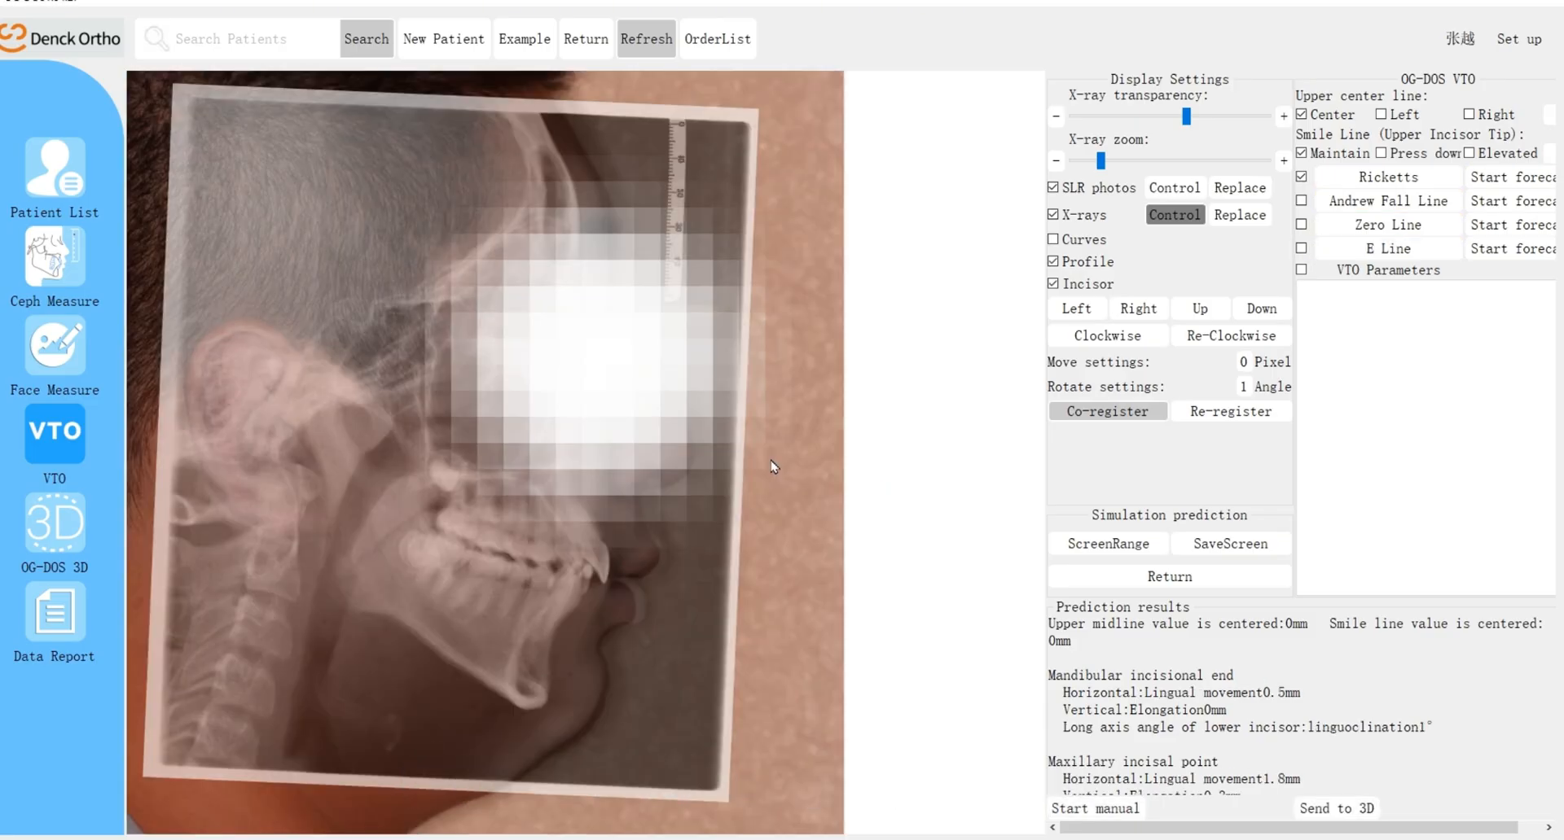
click(797, 441)
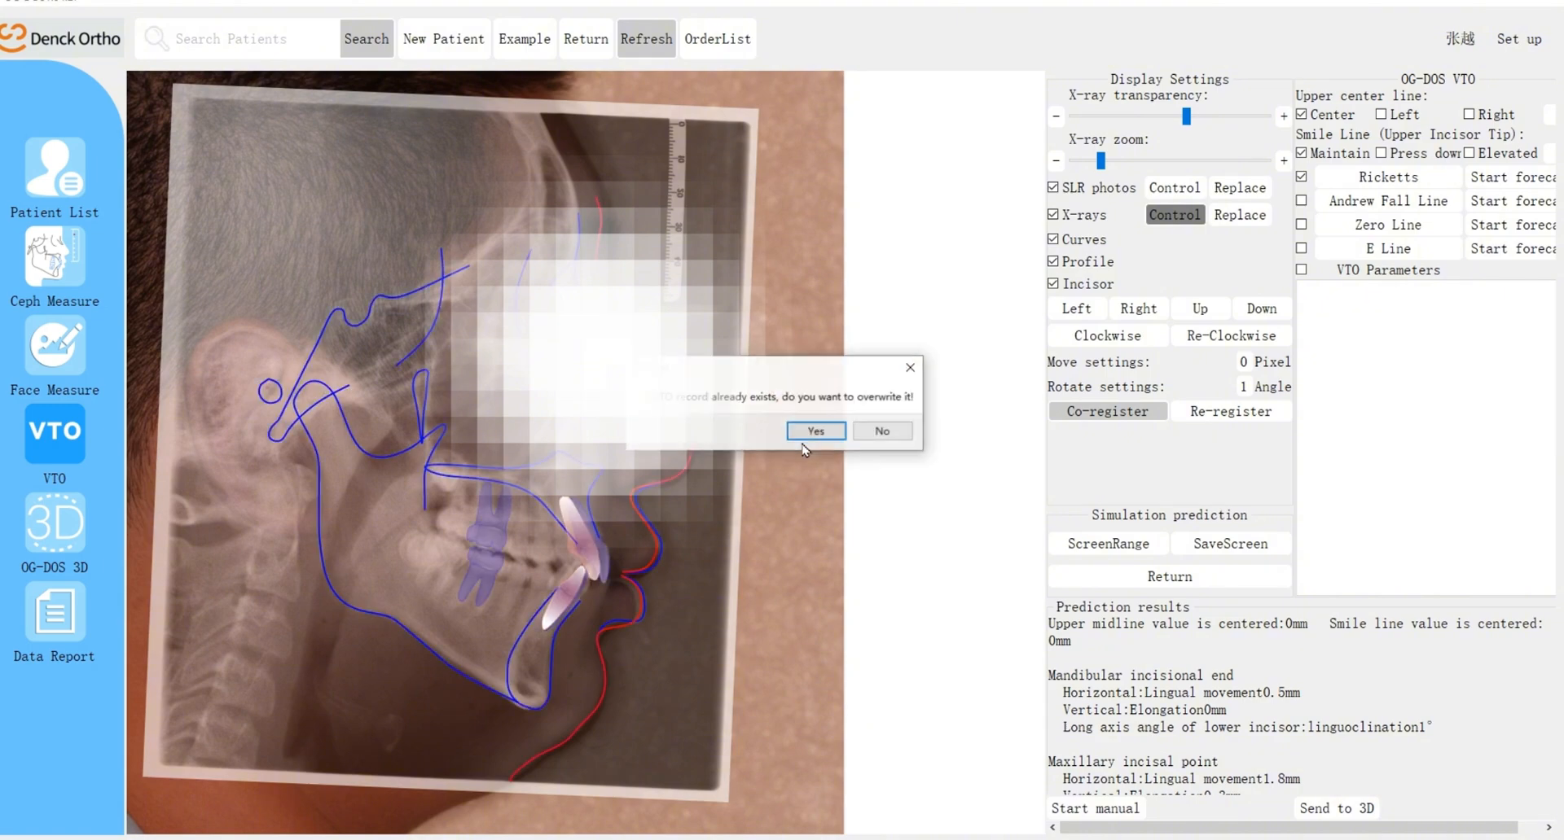
Step: Overwrite the existing record with the new VTO prediction and let the data synchronize
click(812, 432)
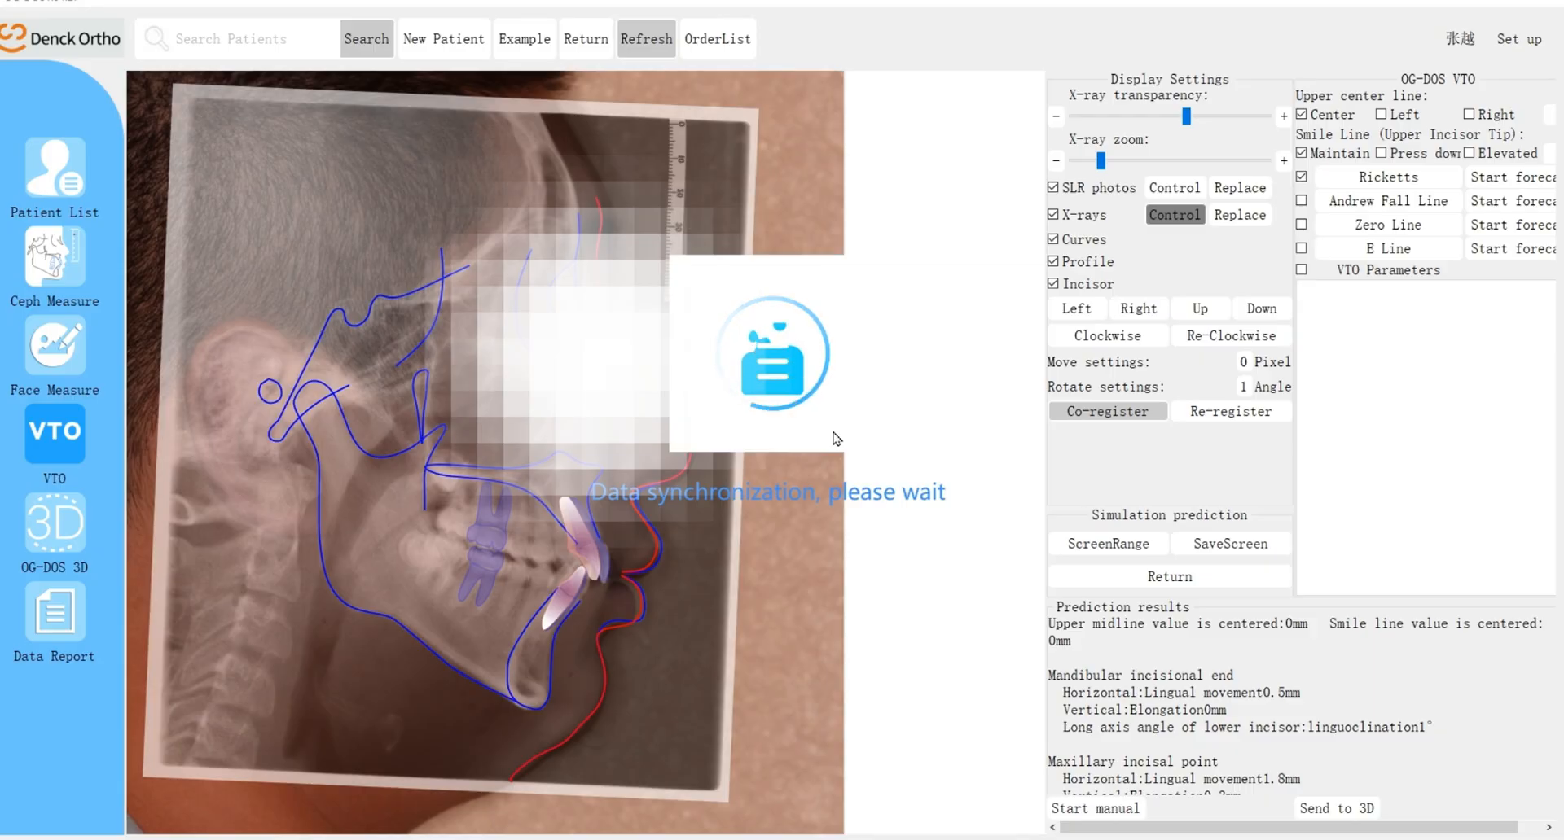
click(938, 437)
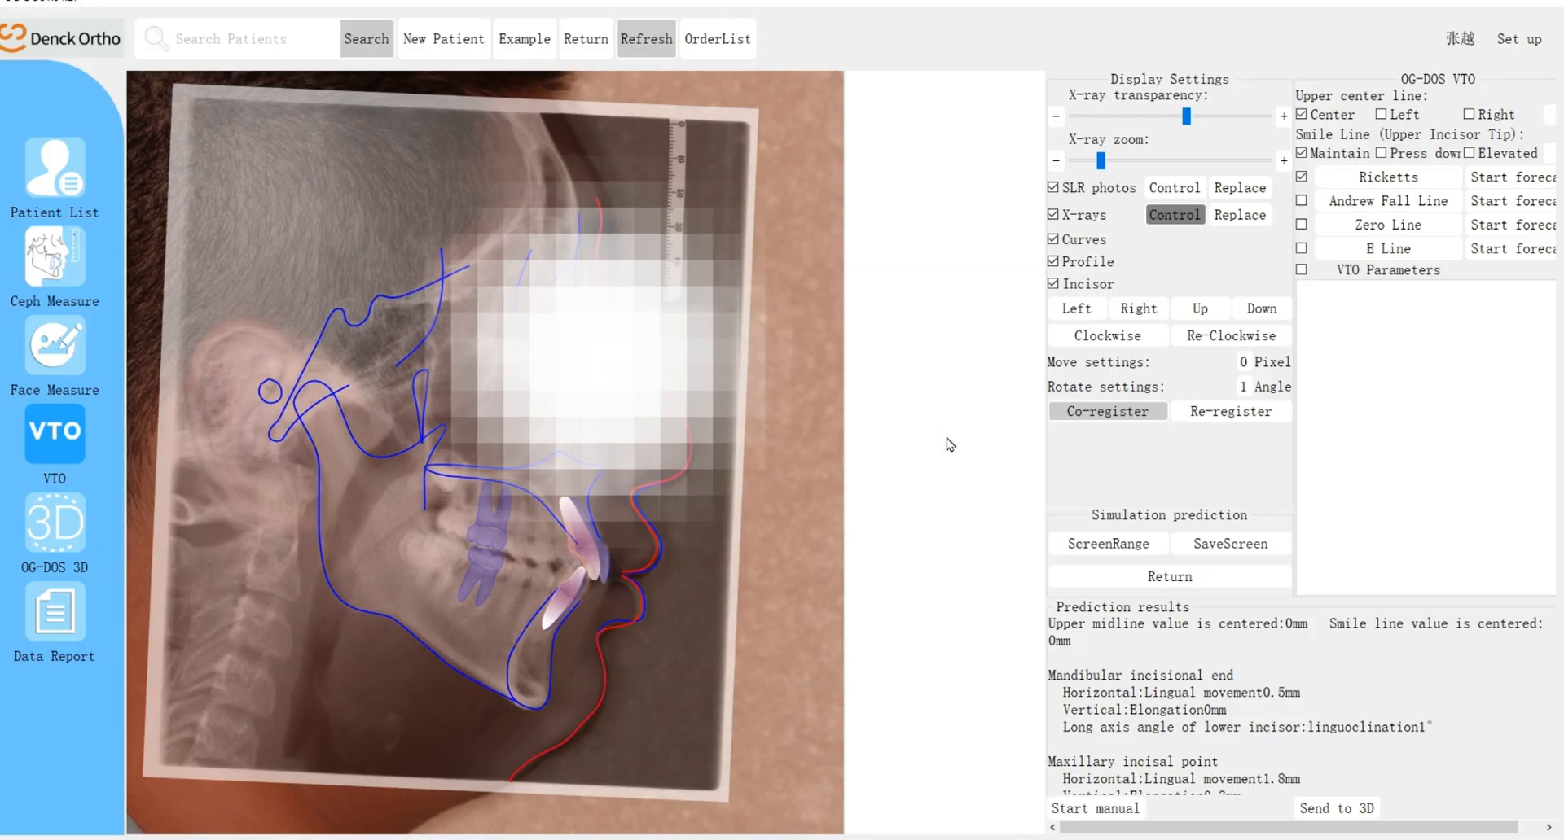
click(896, 436)
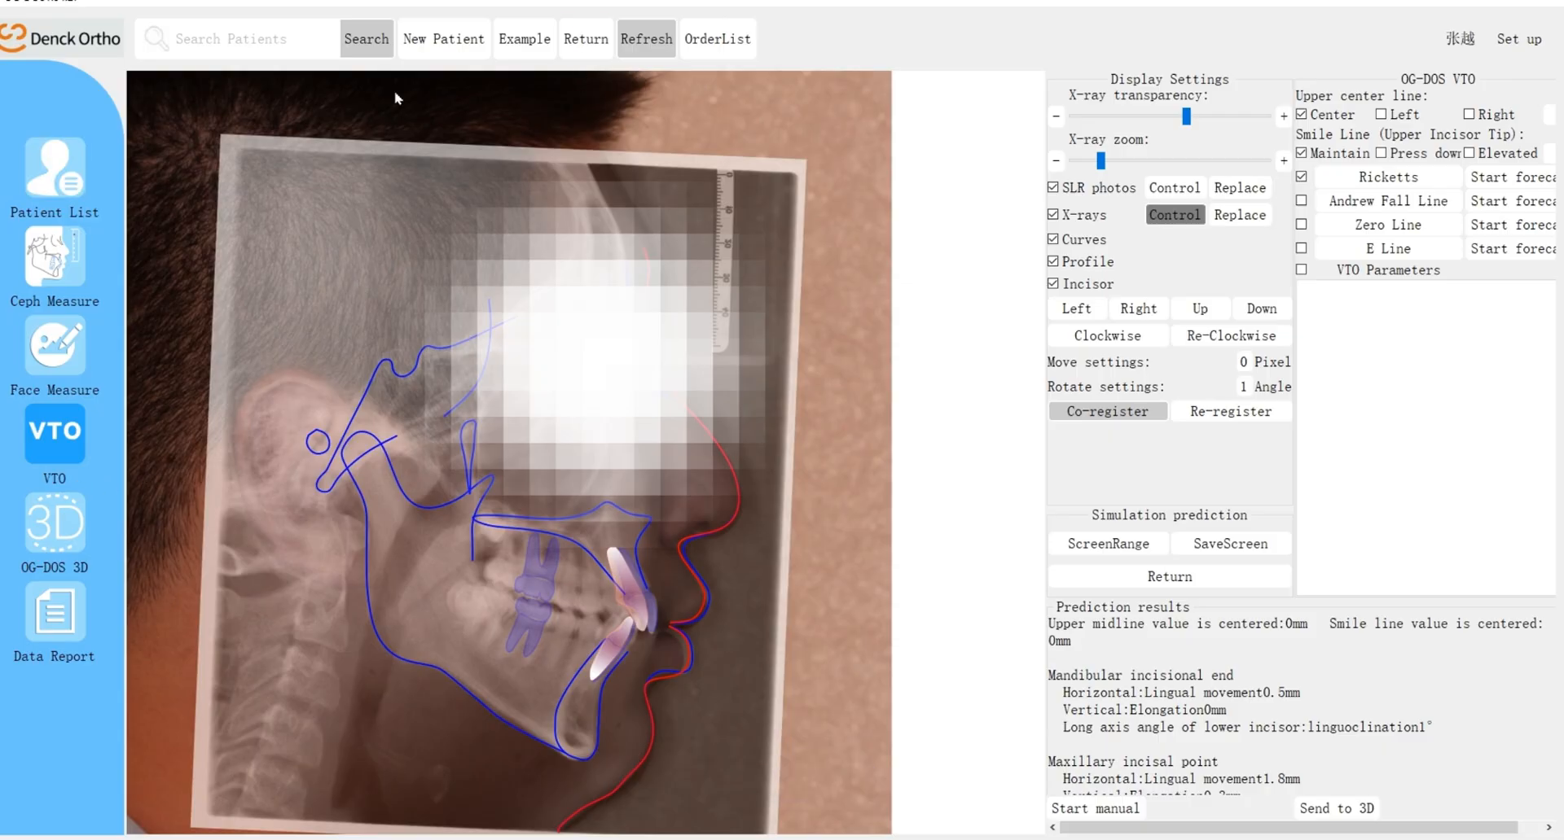
Step: Leave the VTO view and open the patient's uploaded Design Wire 3D solution
click(586, 42)
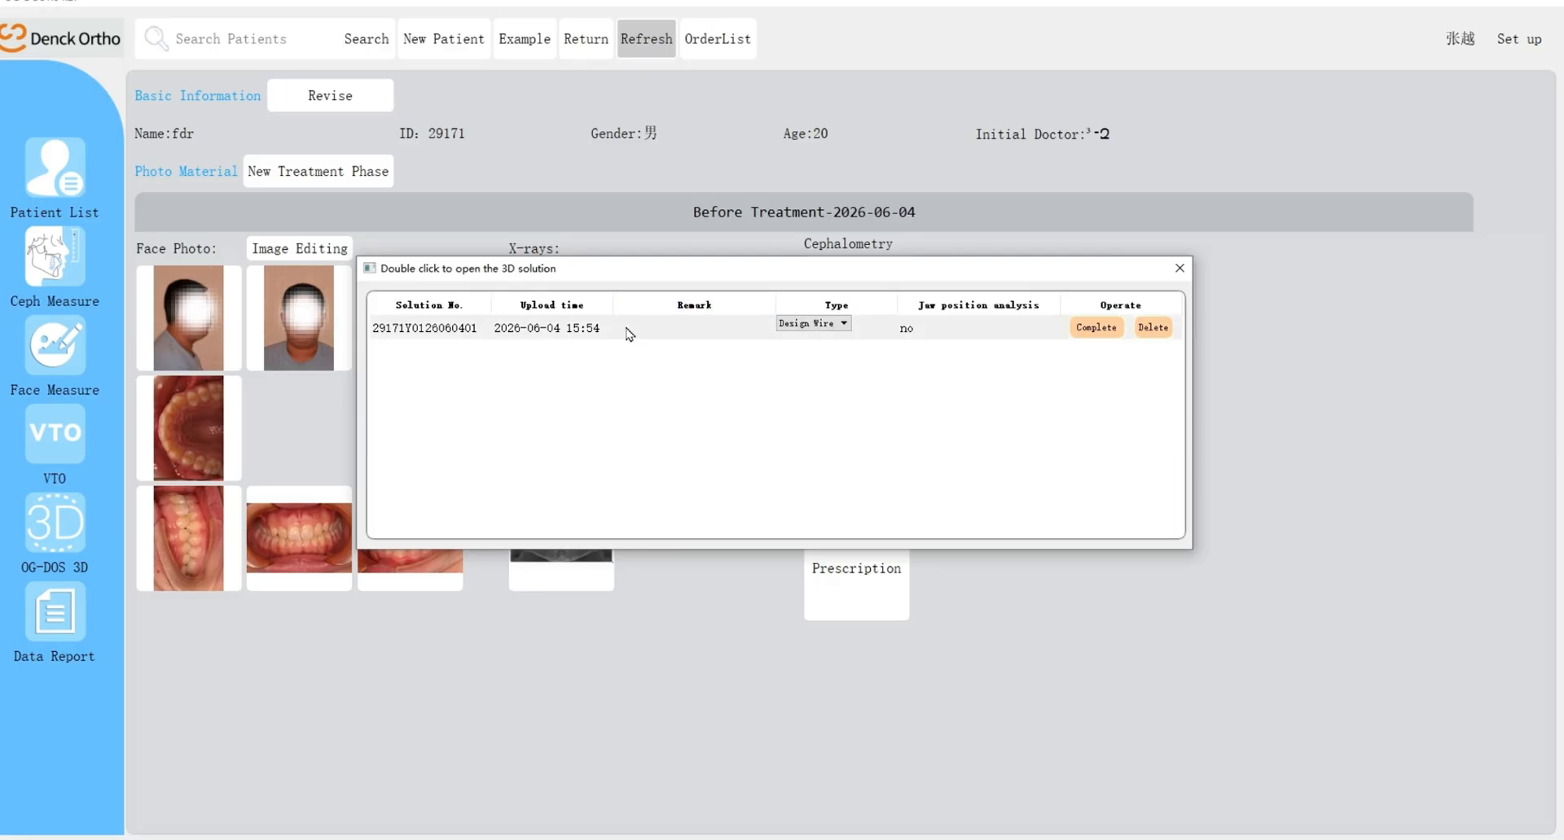
double_click(631, 334)
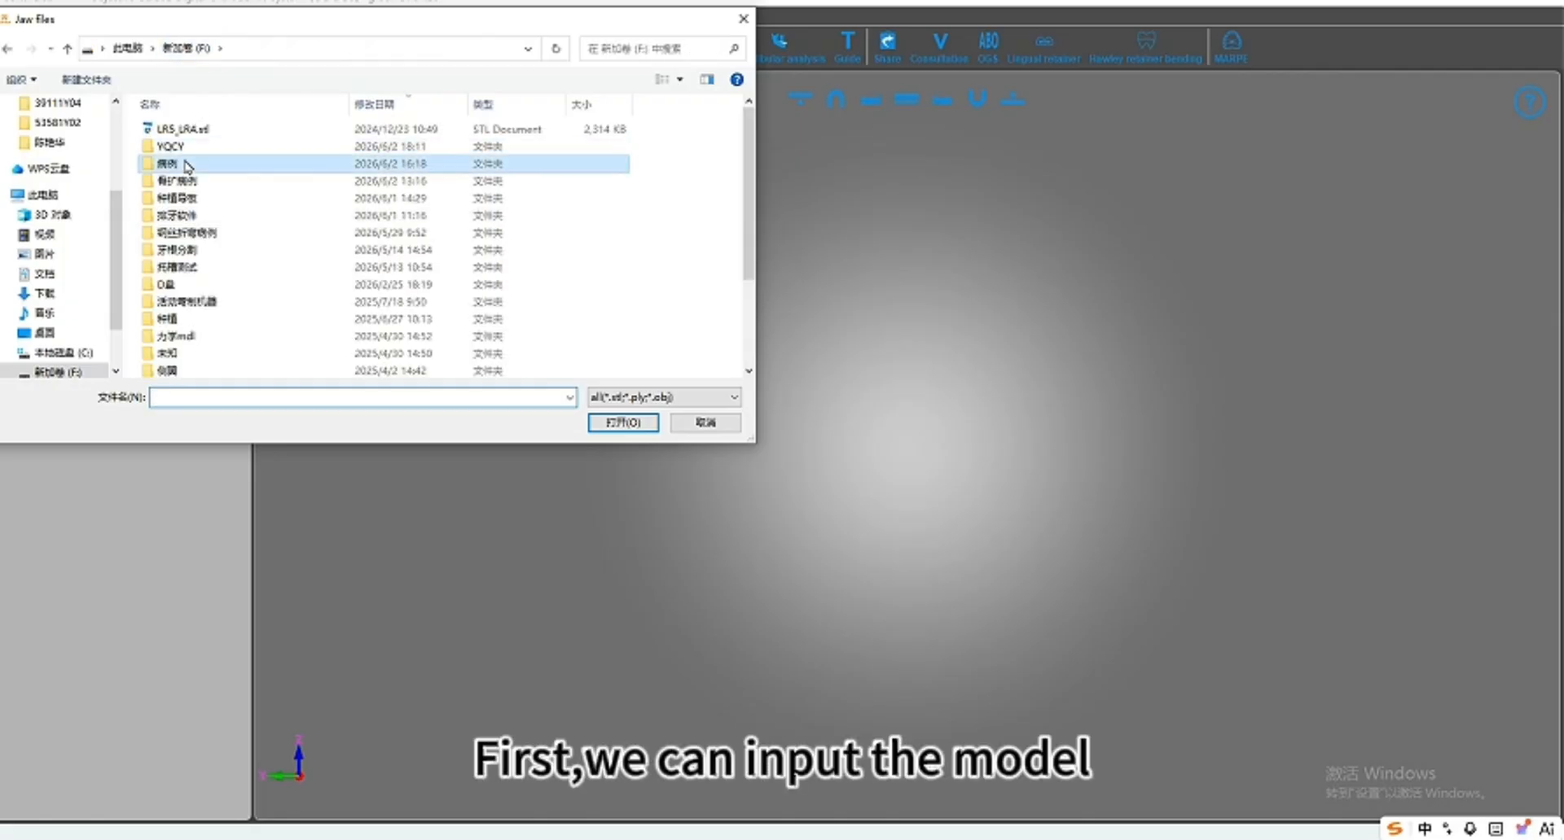
Step: Import 24030209-lowerjaw.stl and 24030209-upperjaw.stl together from the 73047Y01 folder
double_click(195, 172)
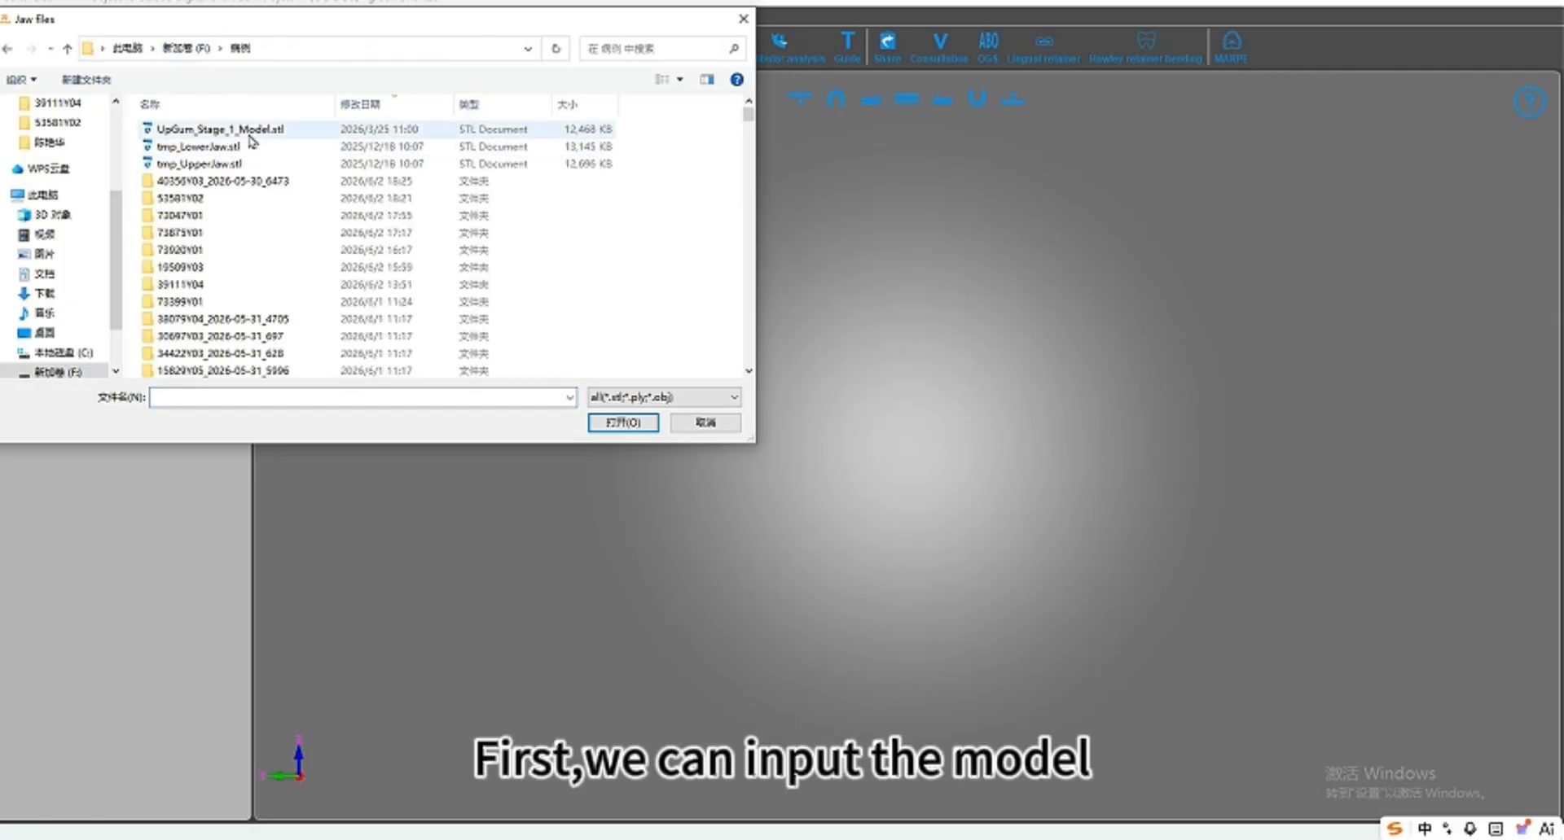
double_click(224, 216)
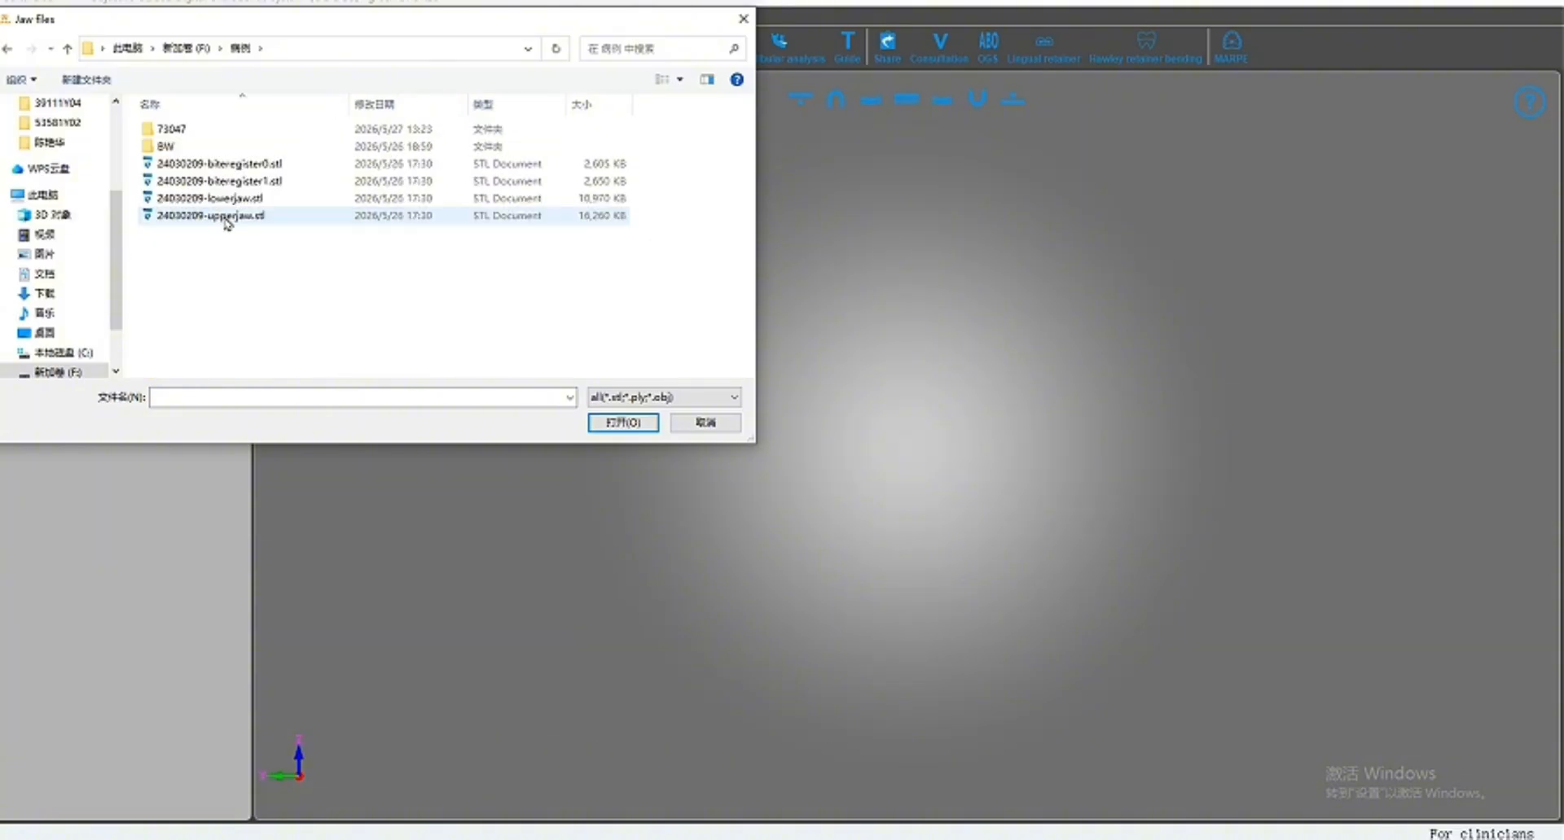
drag(235, 266, 208, 195)
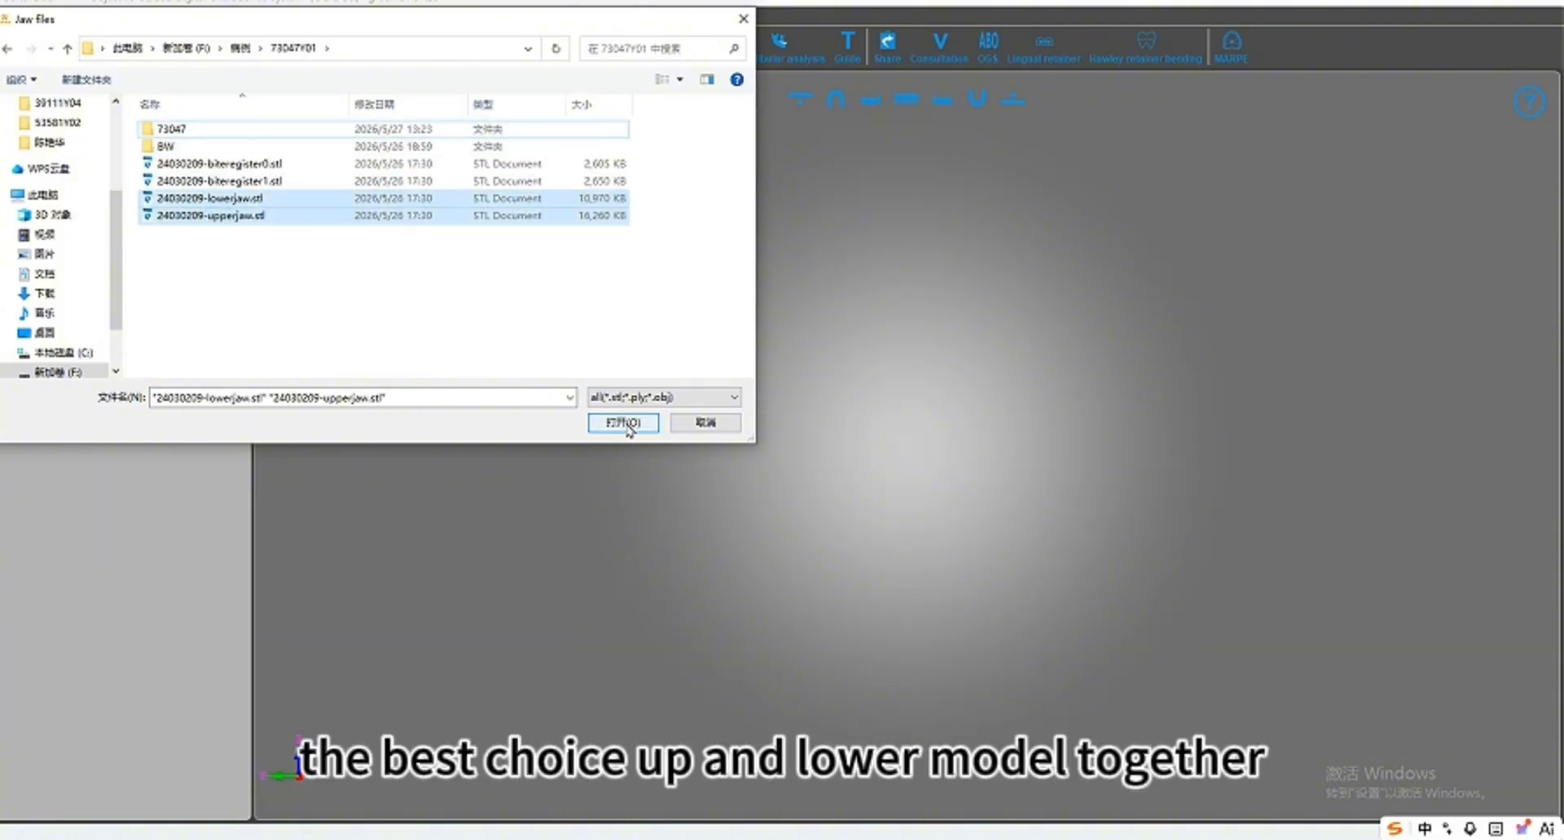
click(624, 423)
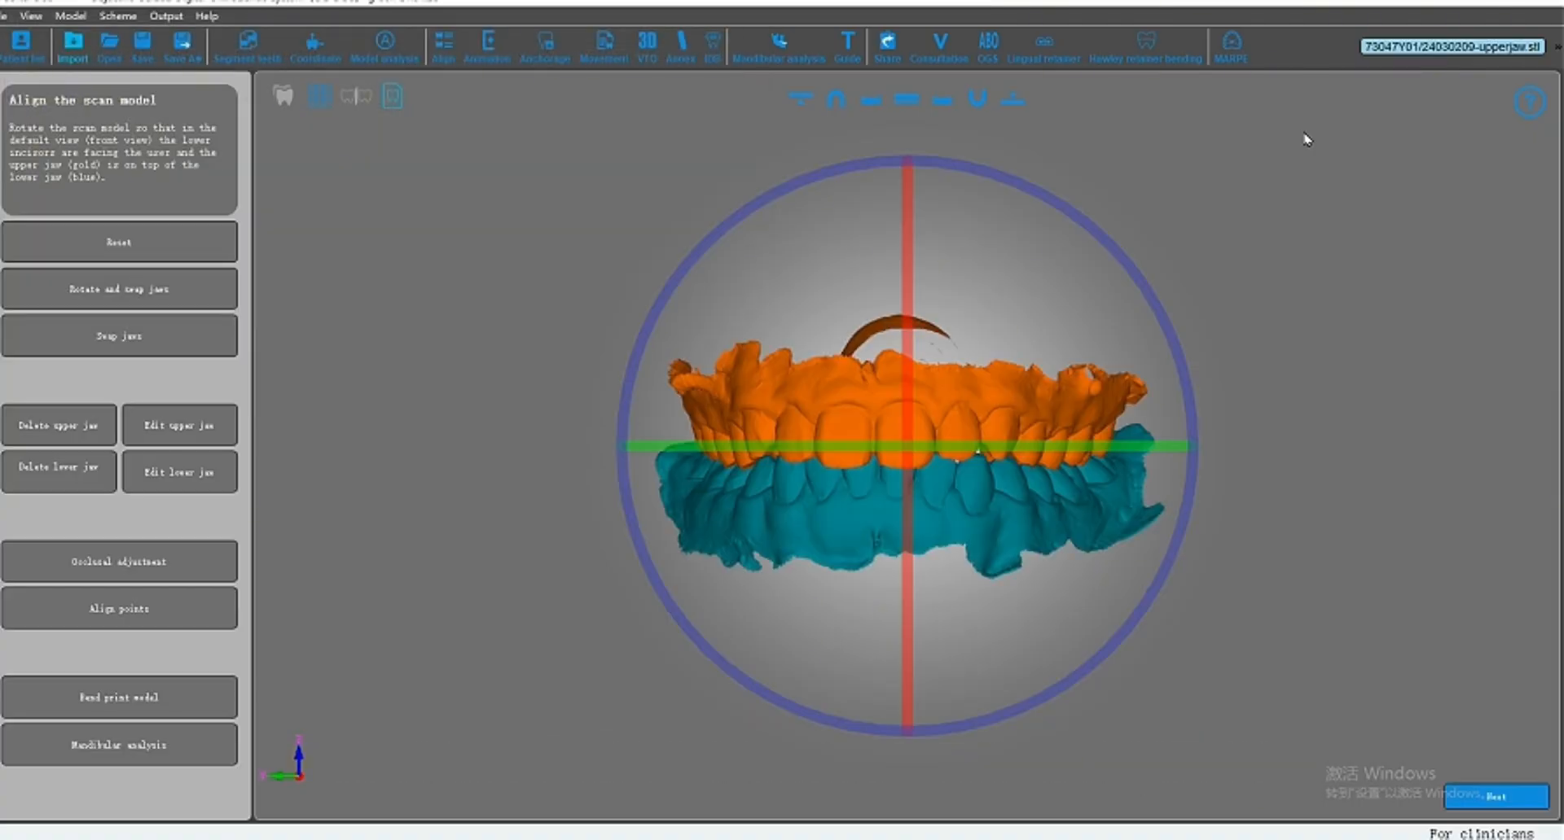
Step: Rotate the scan model so the incisors face the front with the midline centred on the vertical axis
drag(913, 450, 988, 448)
scroll(916, 448, up, 3)
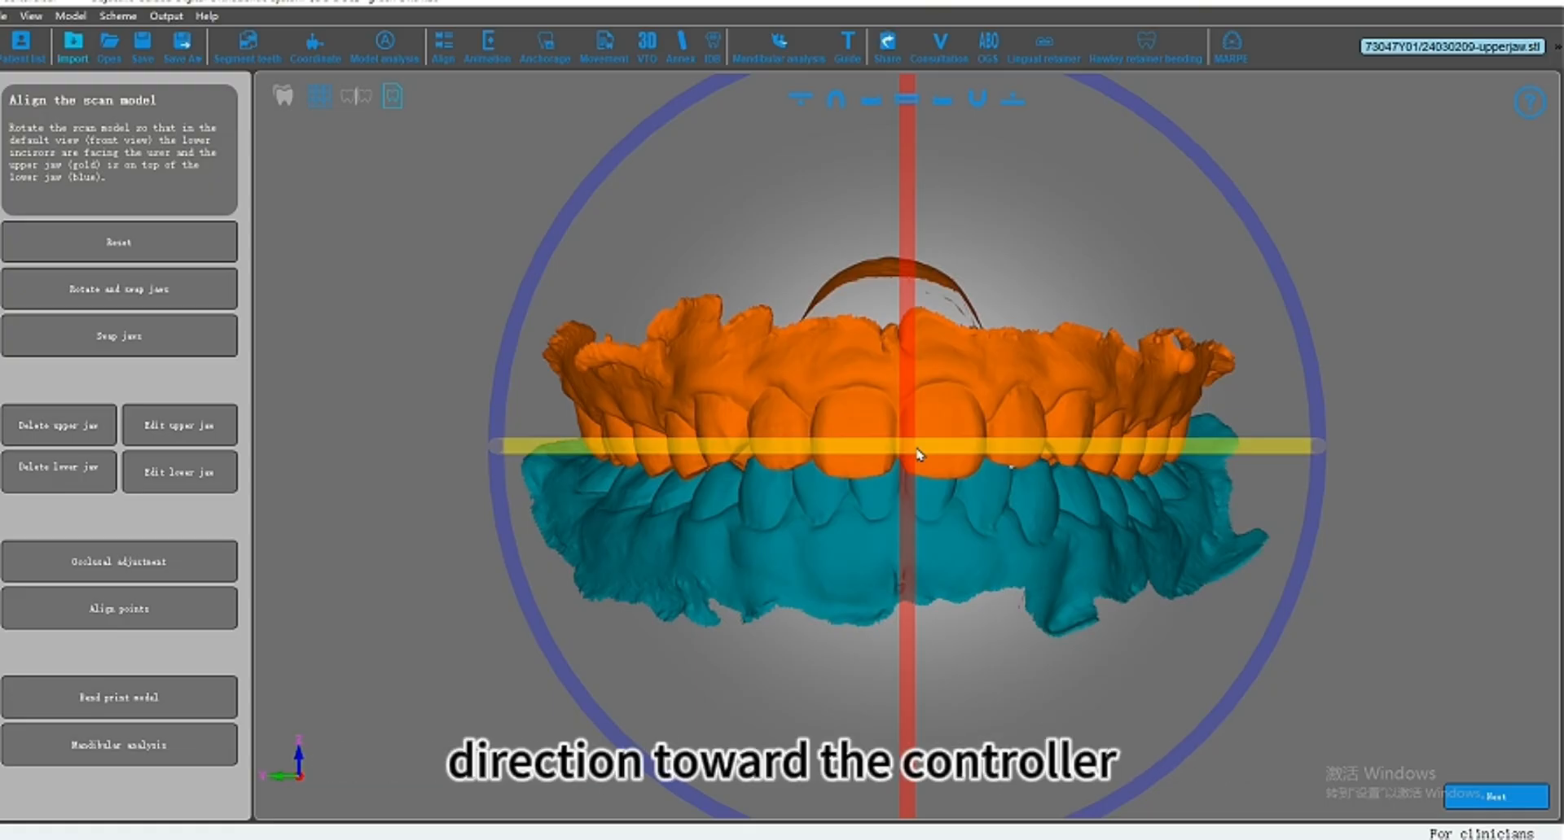
drag(916, 454, 614, 452)
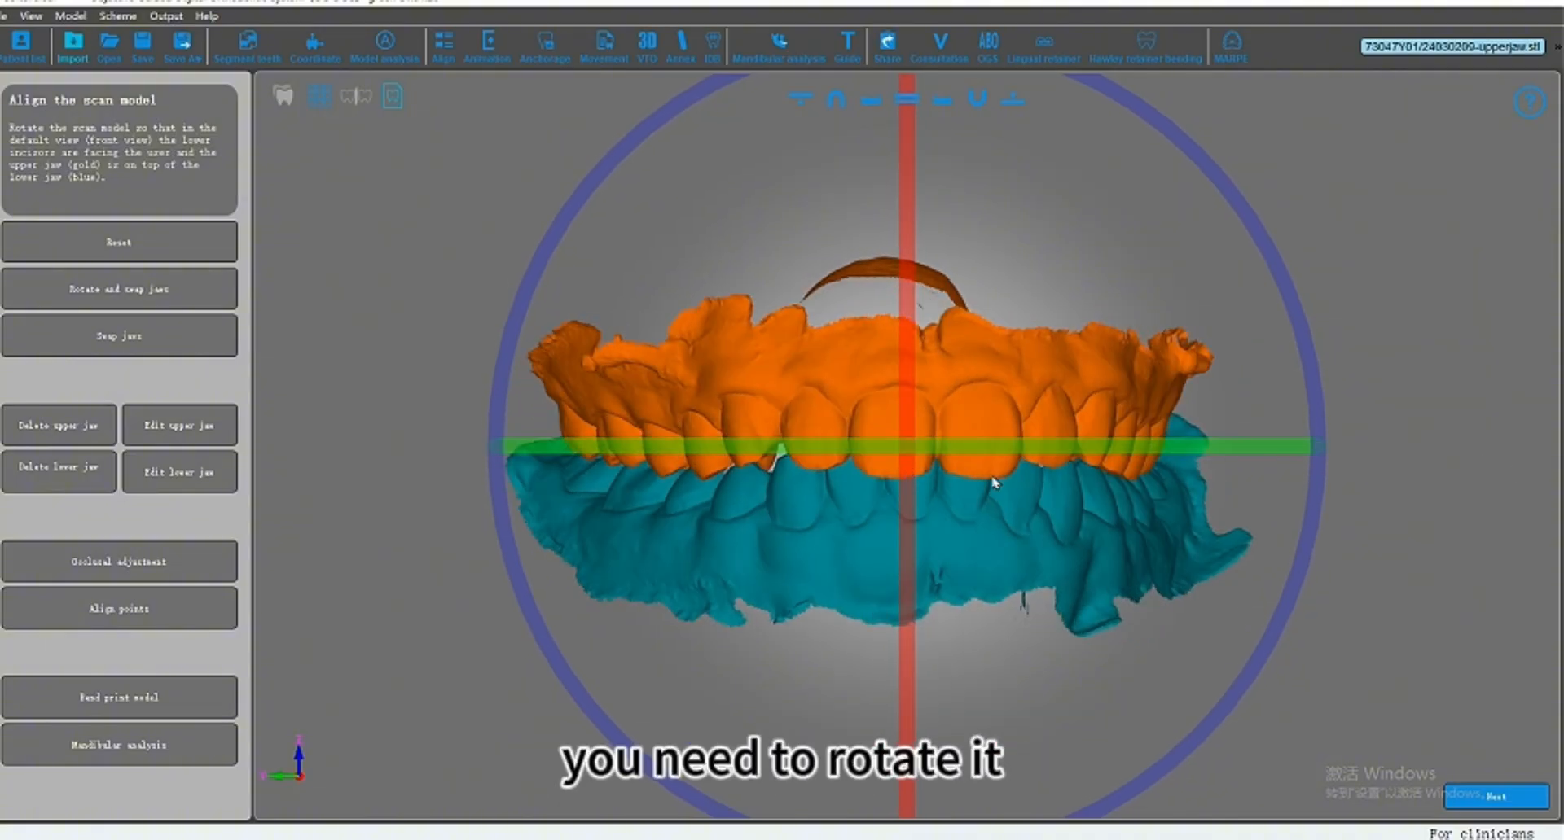
drag(1045, 458, 970, 458)
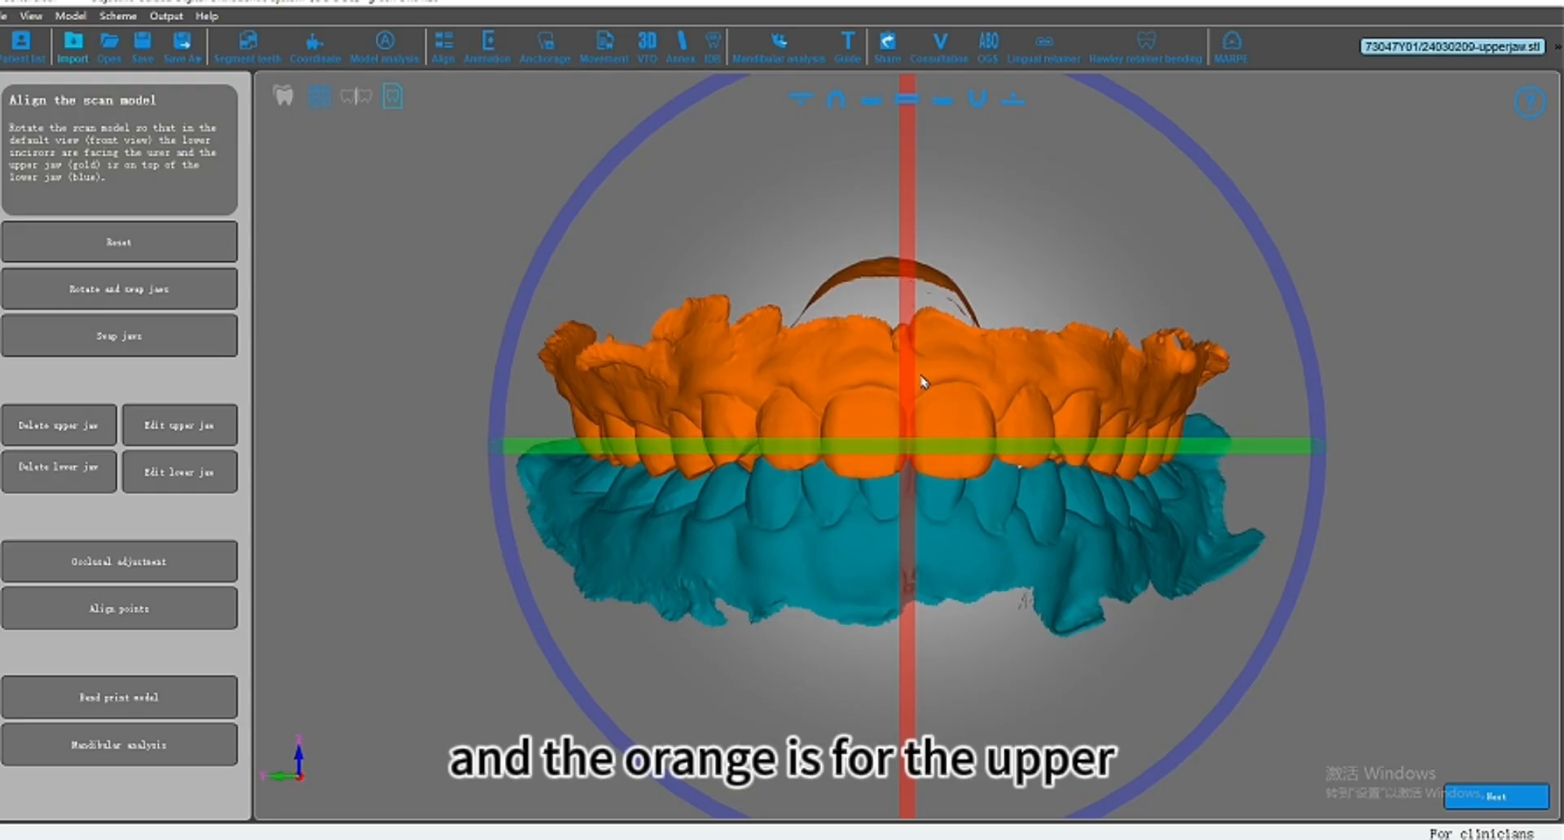
scroll(924, 383, up, 1)
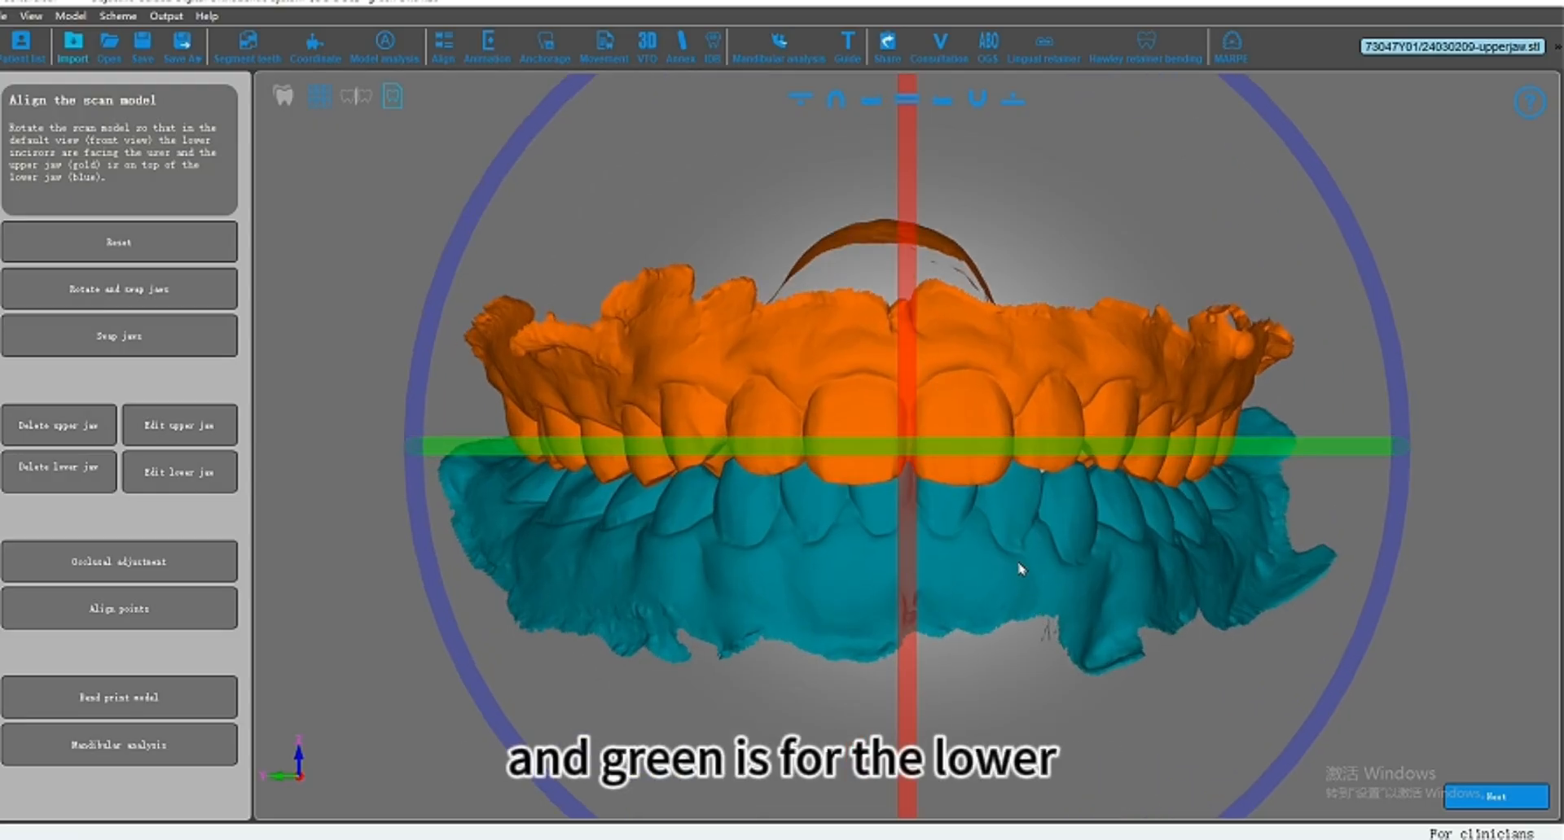
Step: Try Swap jaws and Rotate and swap jaws on the scan model, reversing each change
click(176, 352)
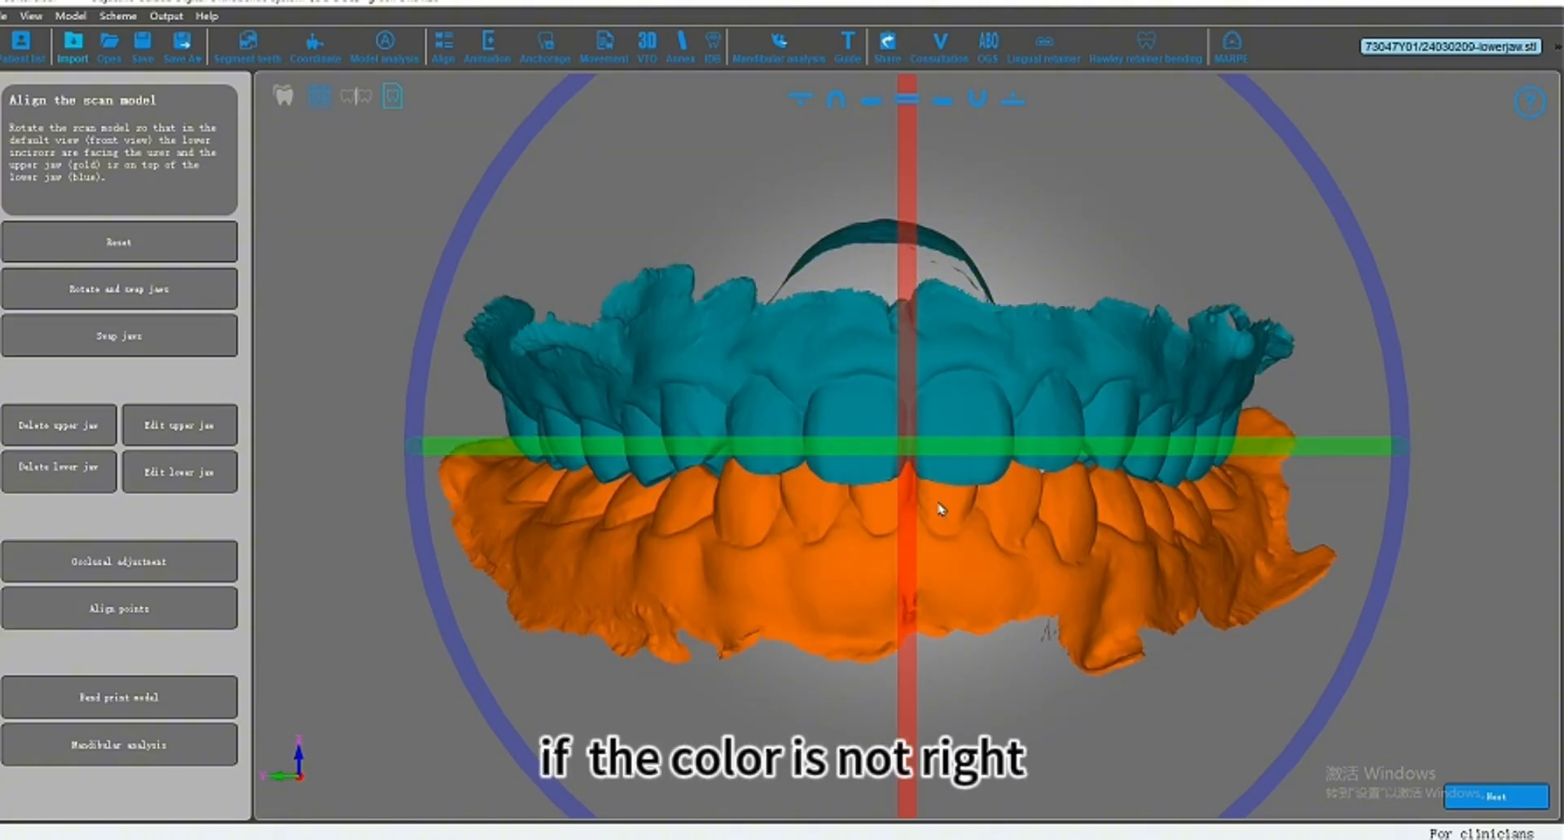
click(114, 356)
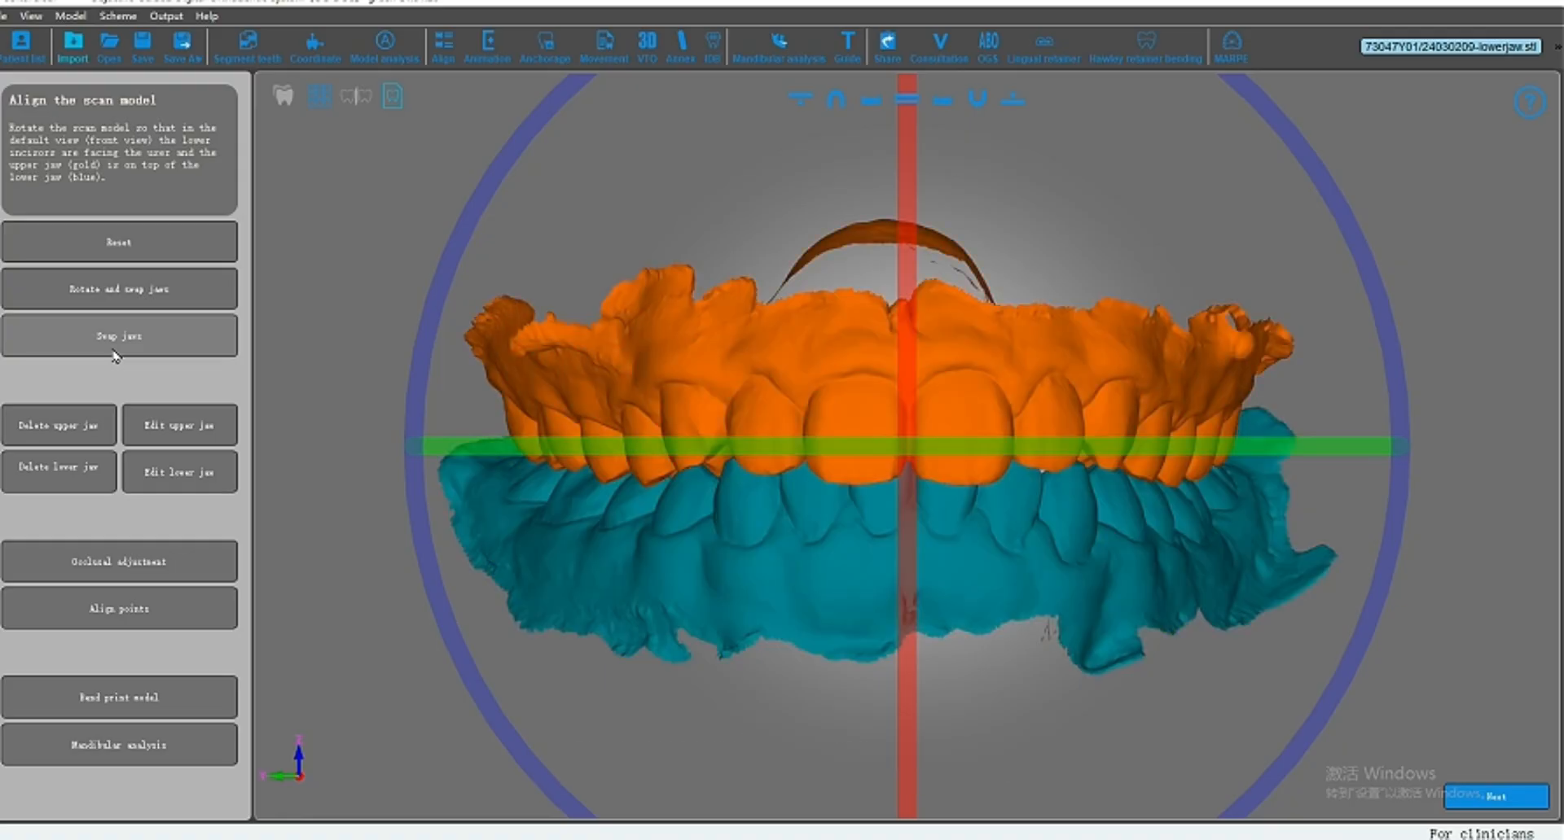
click(182, 299)
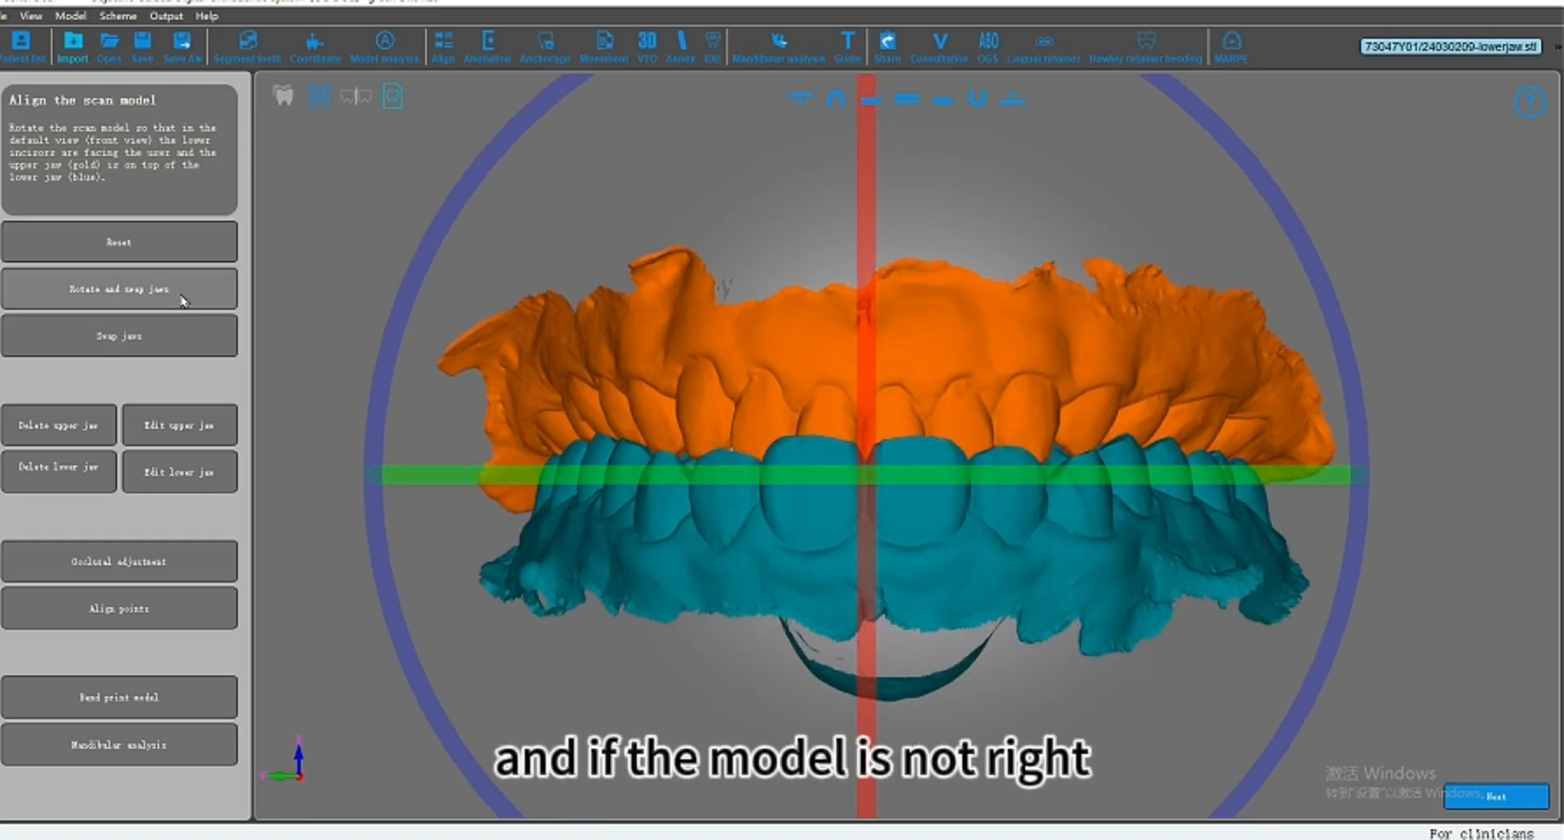
click(183, 299)
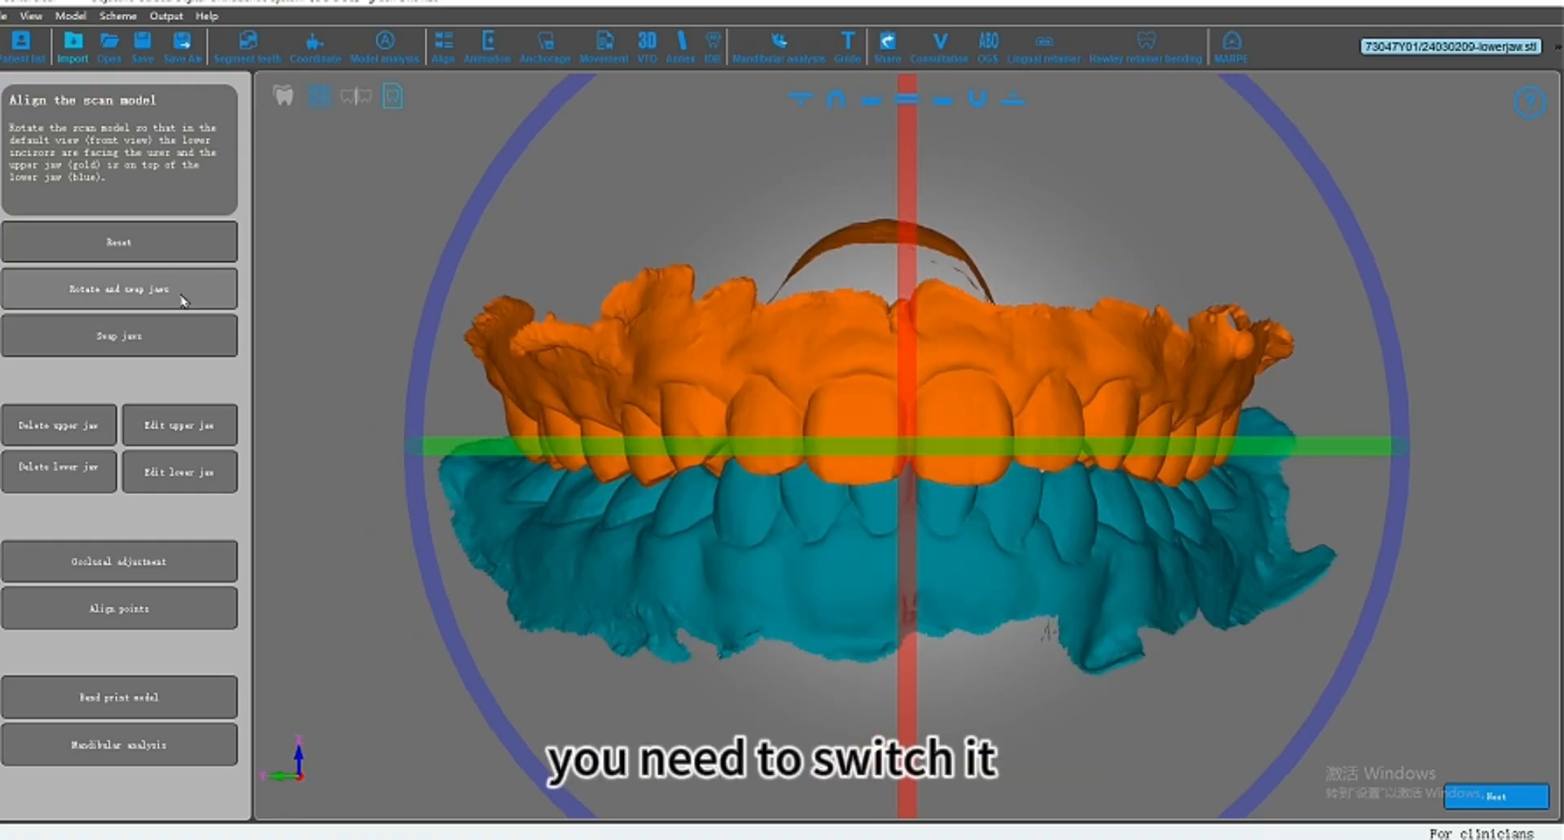
click(149, 341)
click(149, 340)
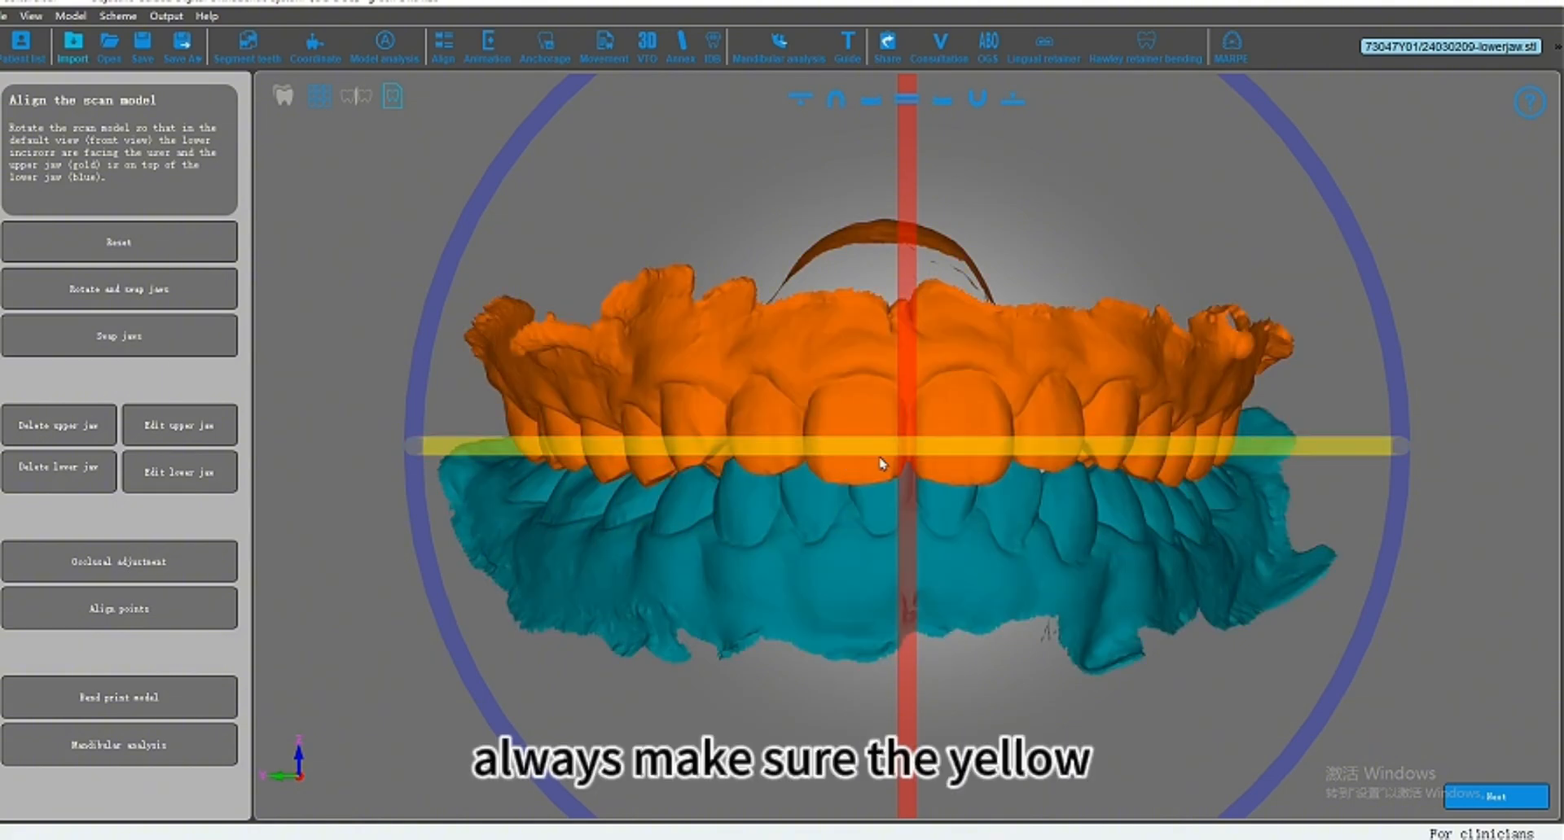
Step: Check the upper and lower jaw assignment, then accept the model alignment and proceed to tooth segmentation
scroll(955, 410, up, 2)
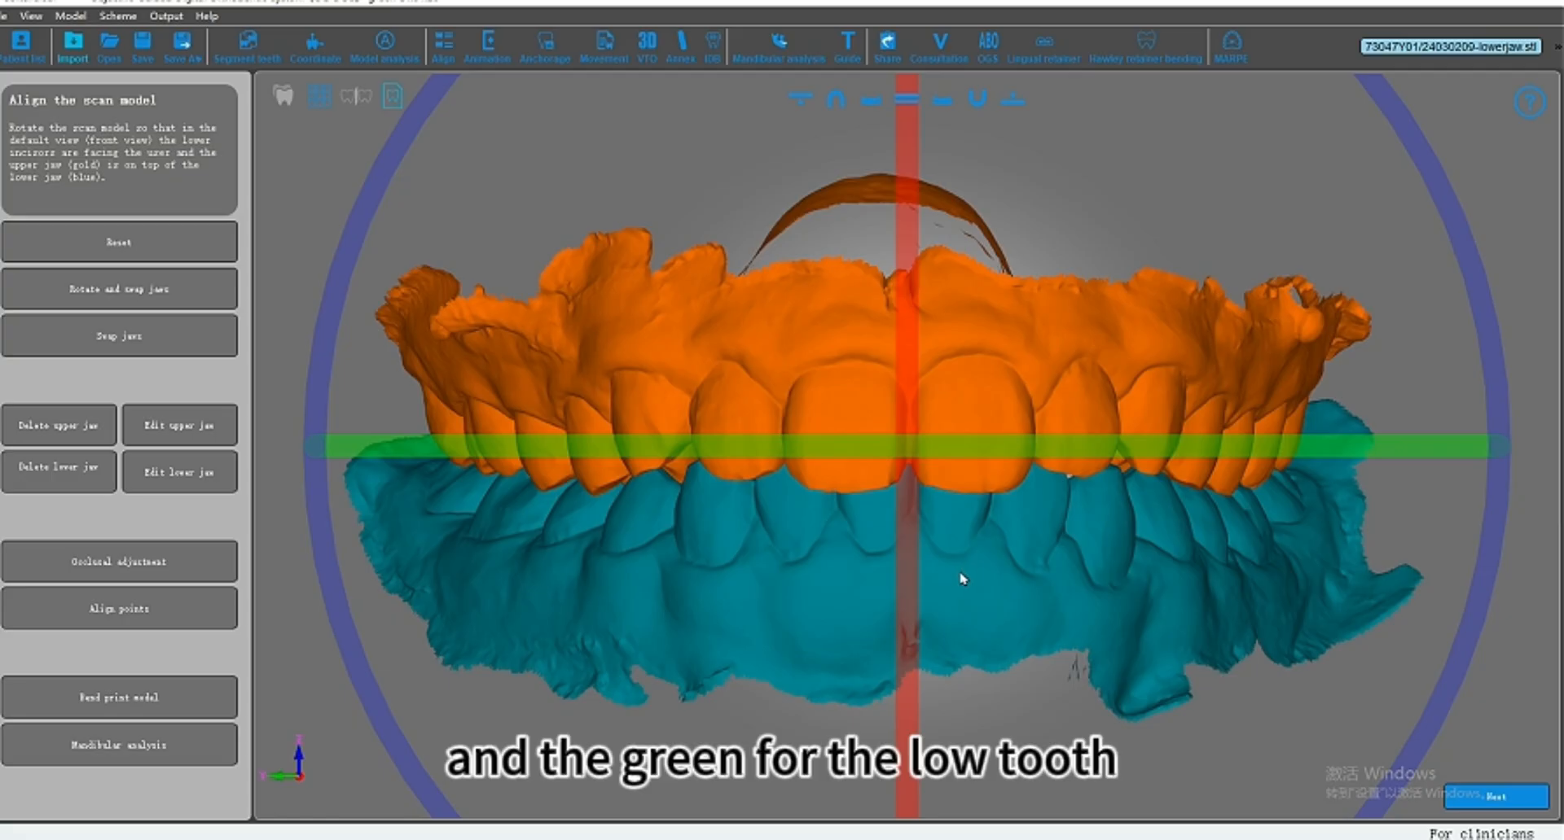
scroll(962, 579, down, 2)
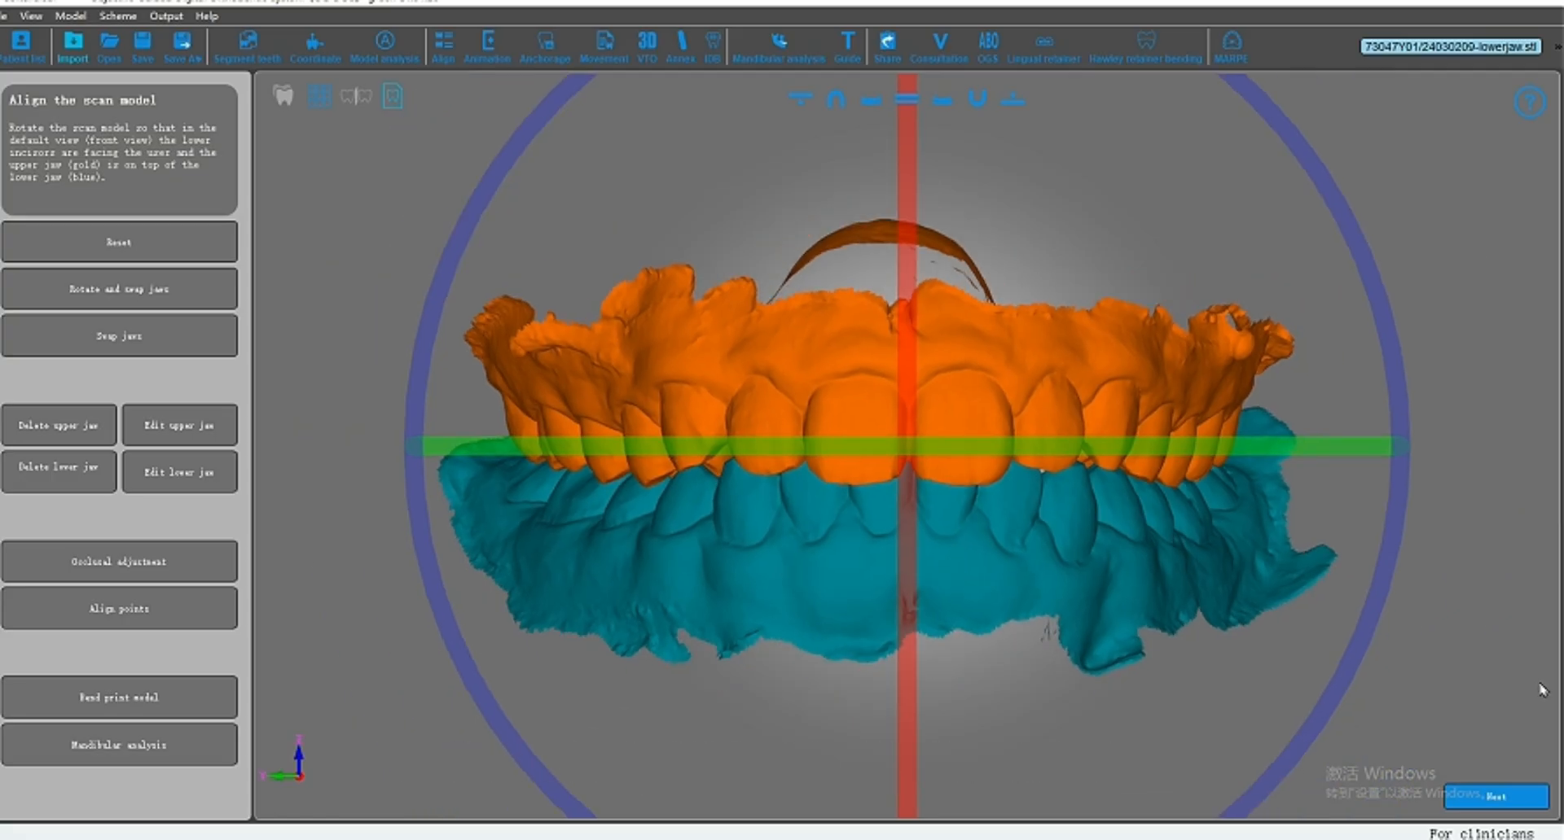
click(1493, 796)
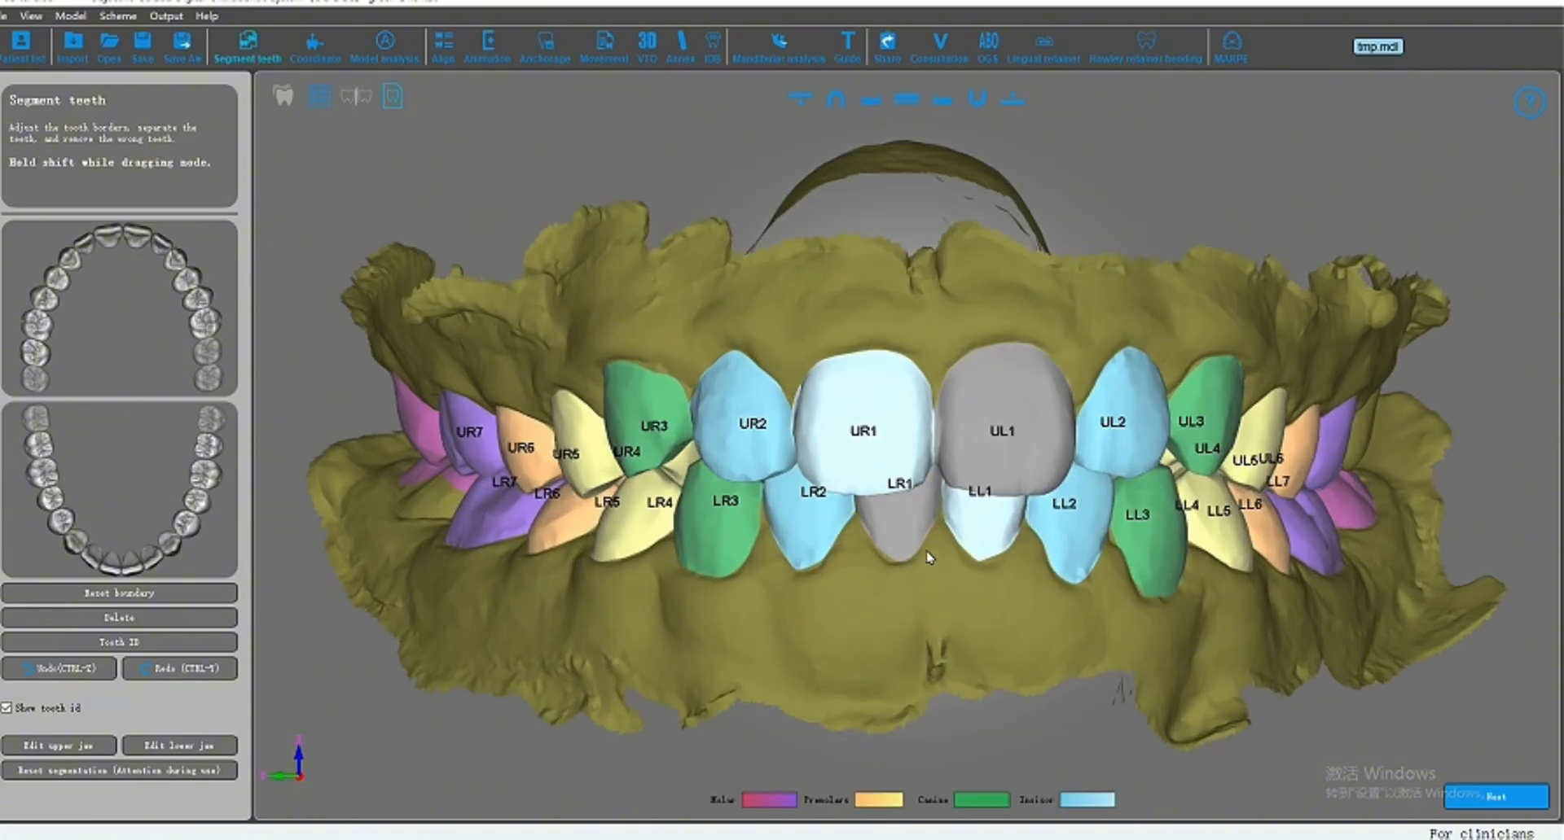
Step: Show only the lower jaw and select the LR7 molar to display its boundary nodes
click(977, 100)
drag(926, 448, 956, 534)
middle_drag(937, 612, 956, 517)
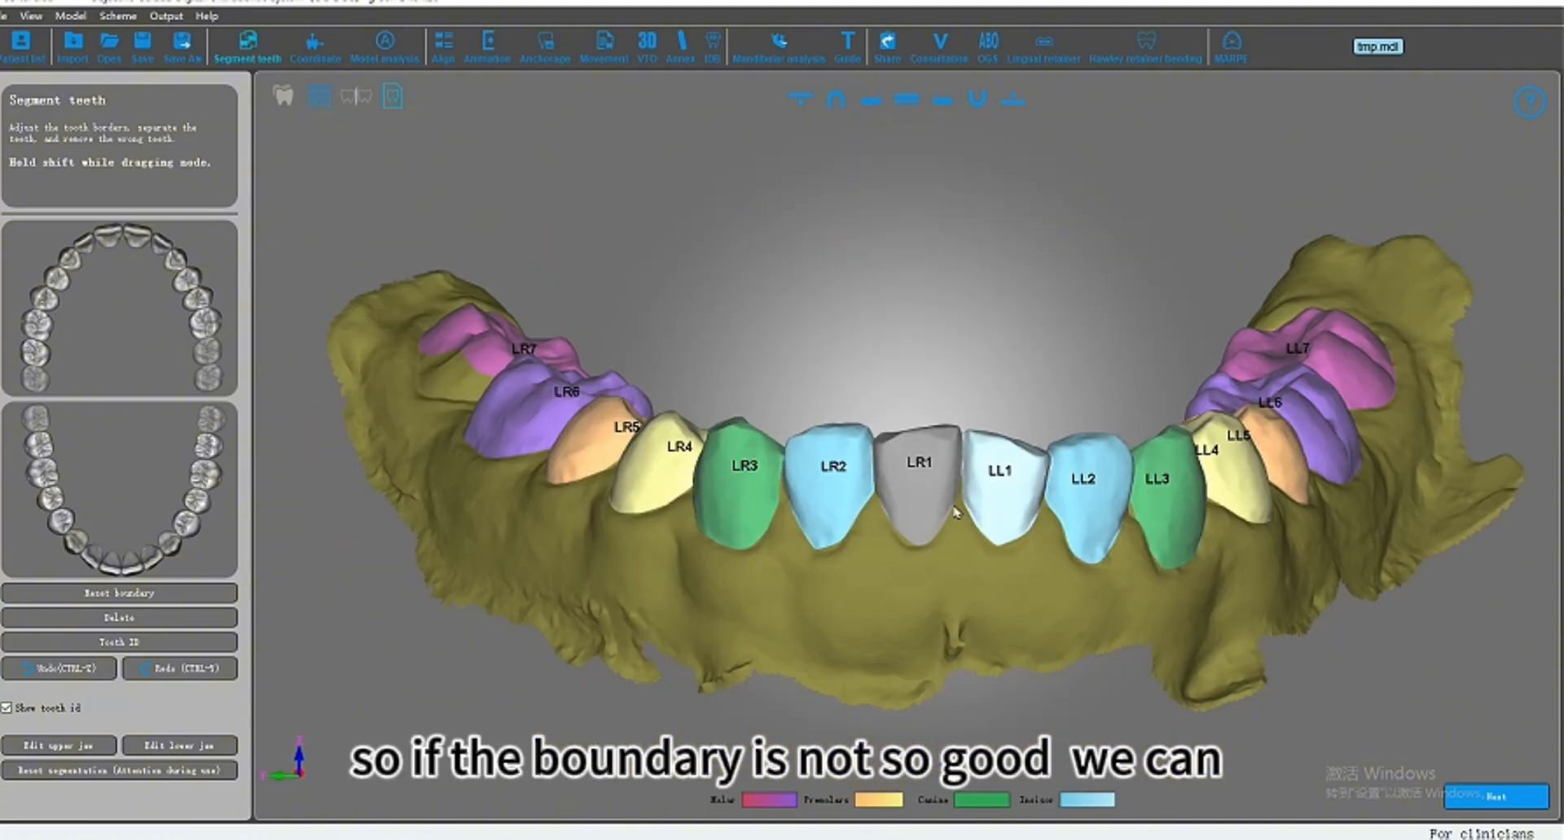
drag(956, 516, 905, 408)
middle_drag(691, 292, 785, 415)
drag(785, 415, 677, 436)
scroll(676, 437, up, 3)
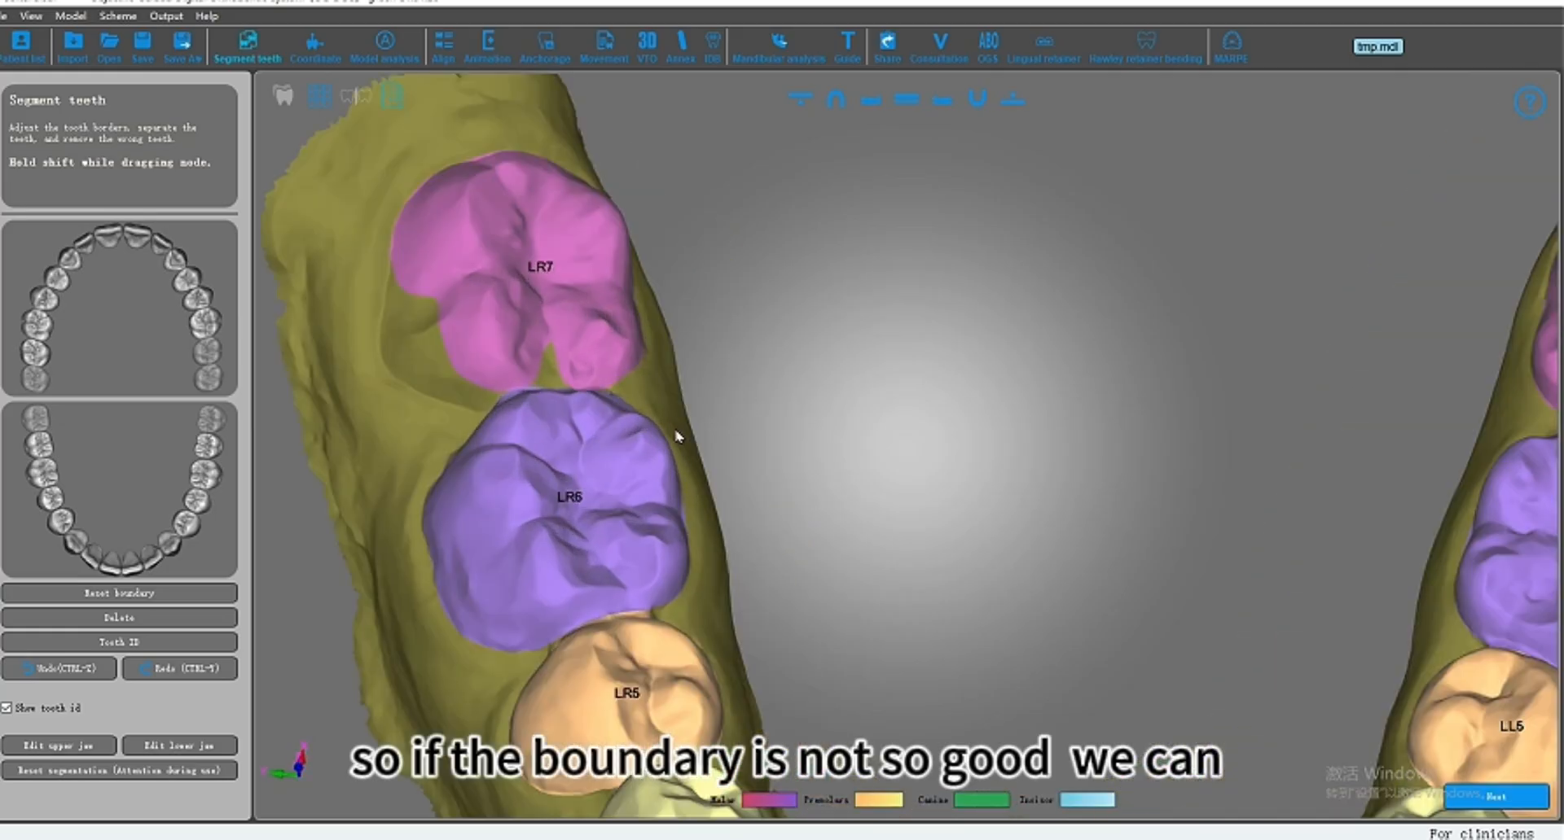
middle_drag(719, 427, 767, 455)
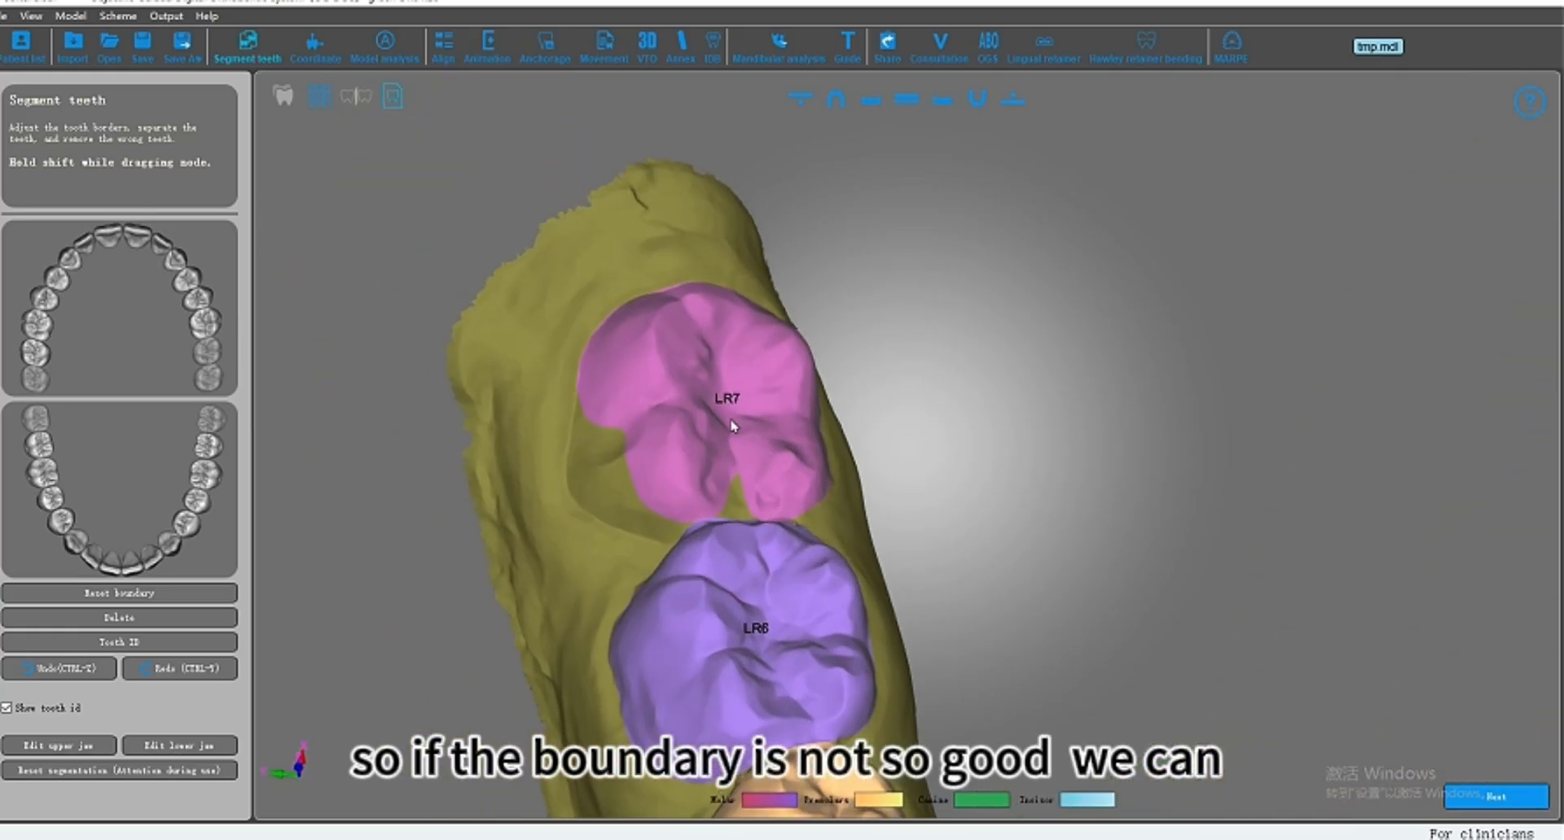
middle_drag(695, 412, 711, 396)
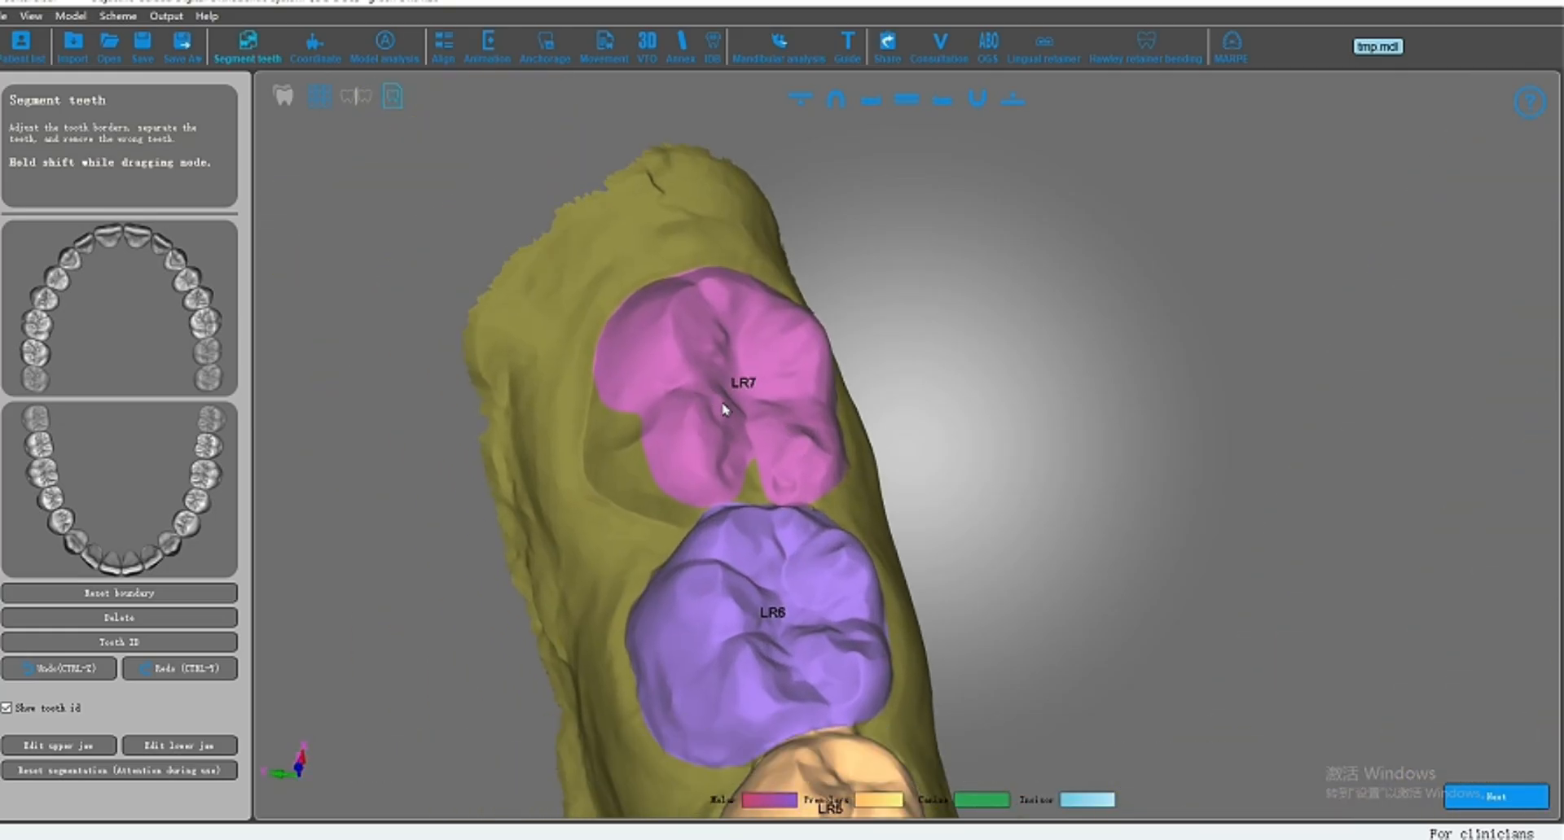
click(713, 390)
middle_drag(760, 416, 776, 401)
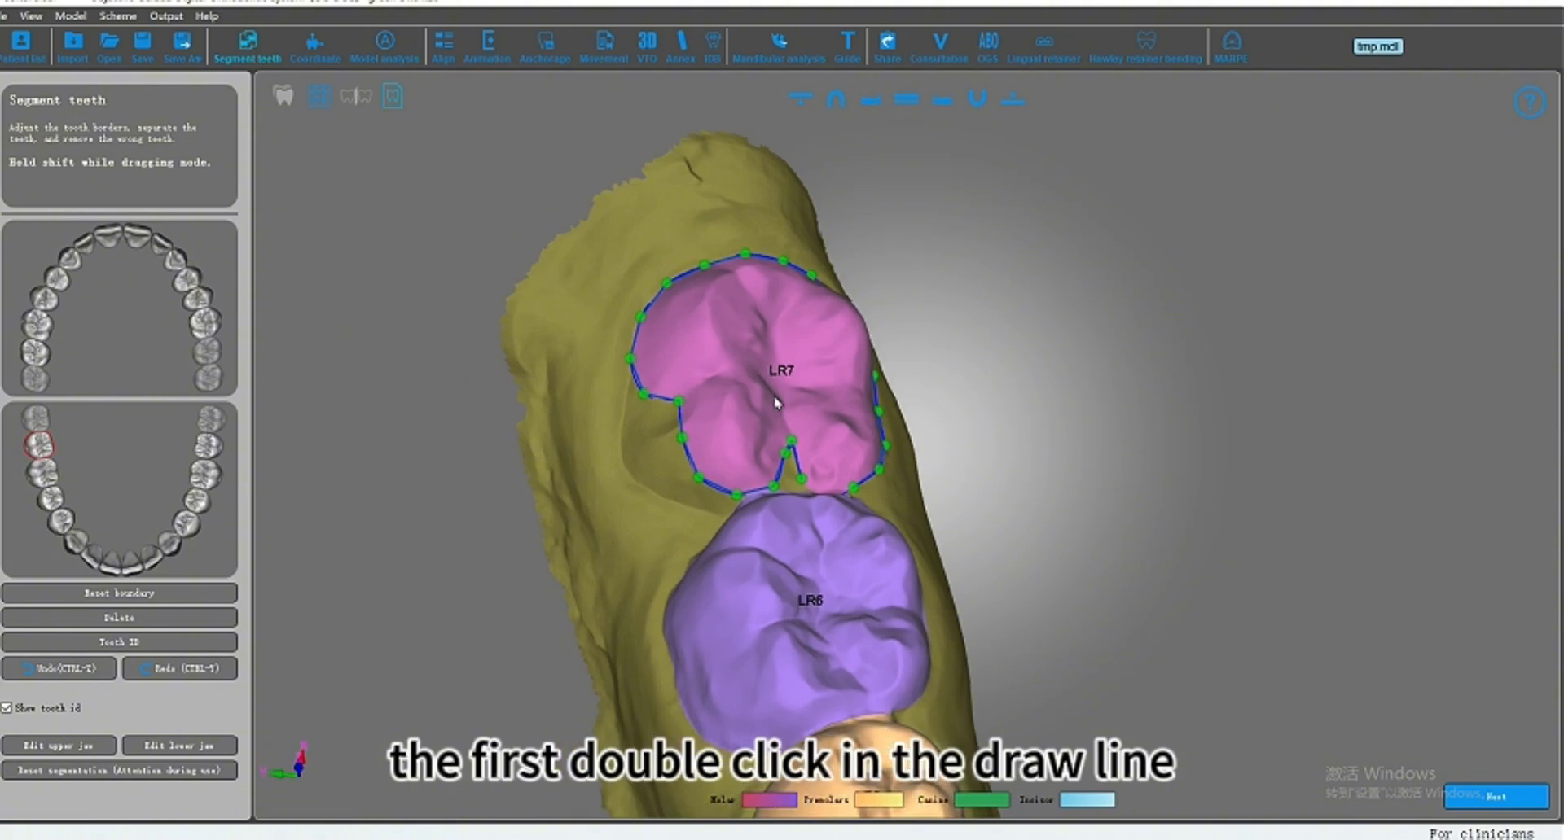
Step: Redraw LR7's boundary line along its buccal side and straighten the notch beside LR6
double_click(638, 391)
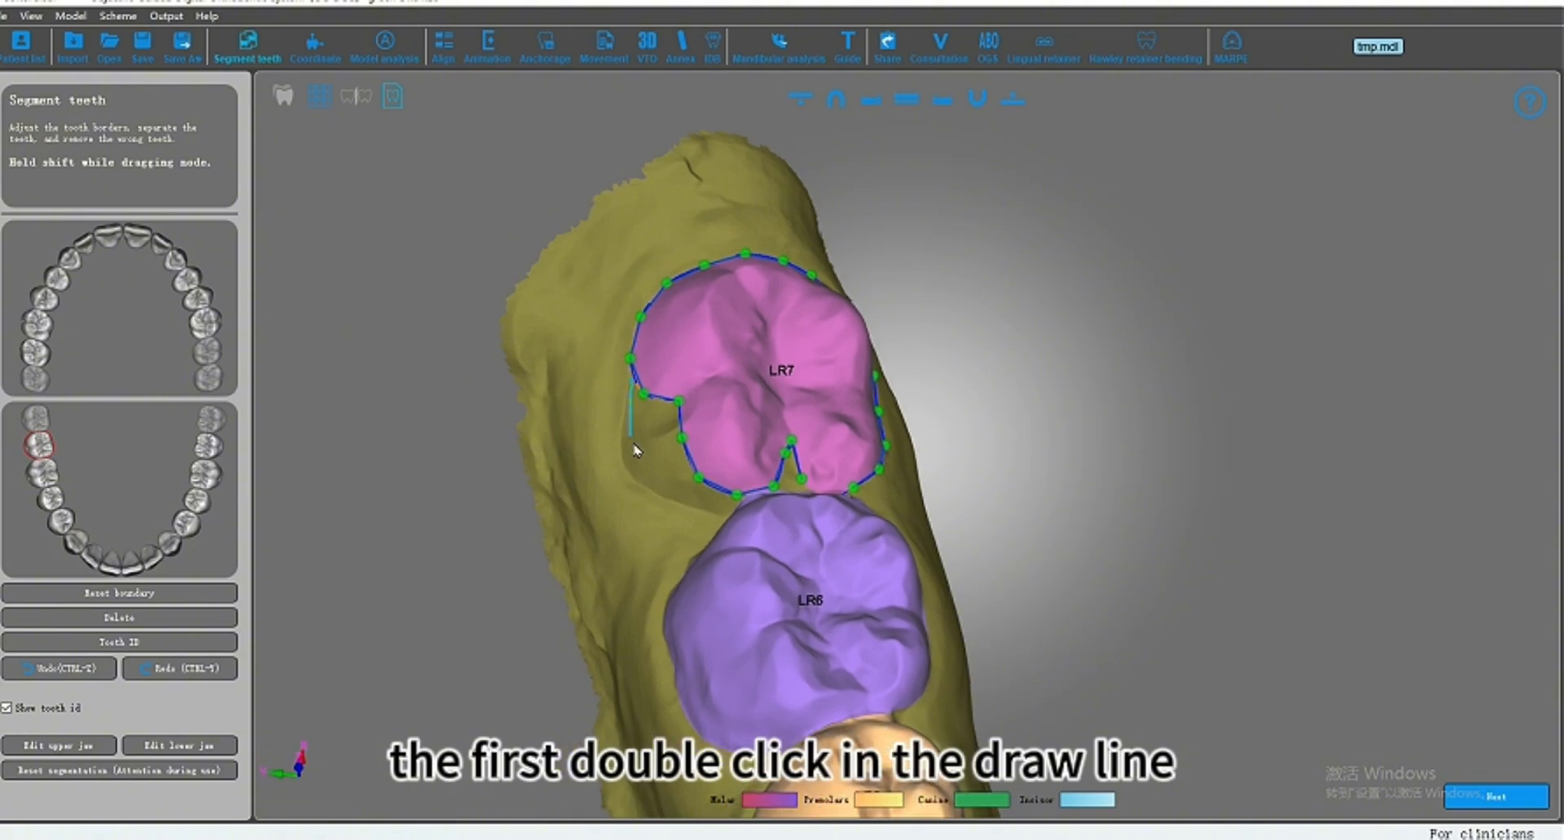
click(737, 511)
scroll(701, 521, up, 5)
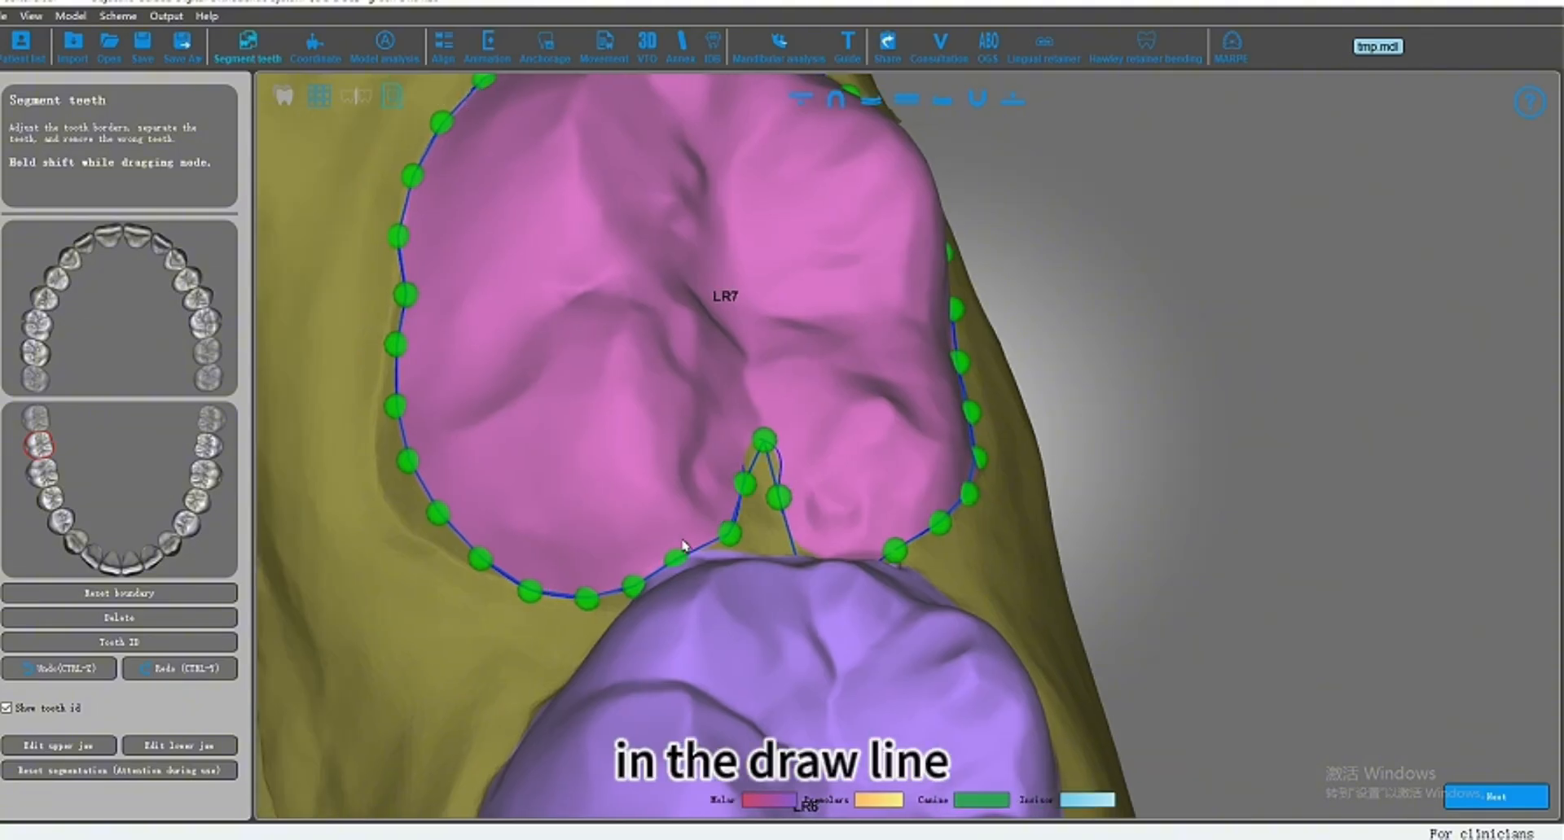
drag(693, 556, 799, 562)
scroll(750, 481, down, 3)
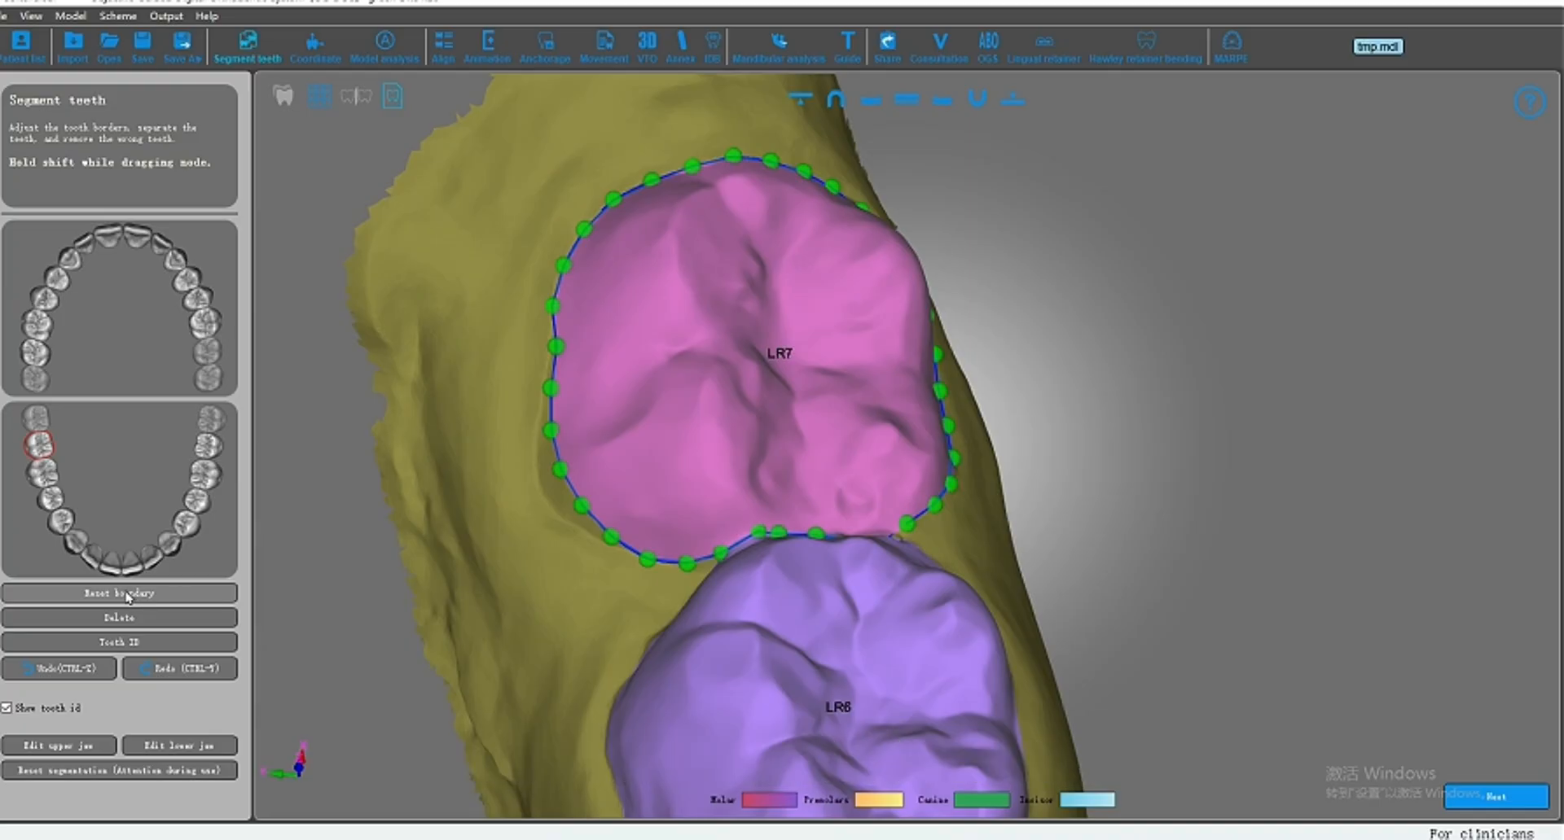
Step: Reset LR7's boundary and resegment the tooth from one buccal and one lingual point
click(122, 594)
right_drag(625, 405, 649, 407)
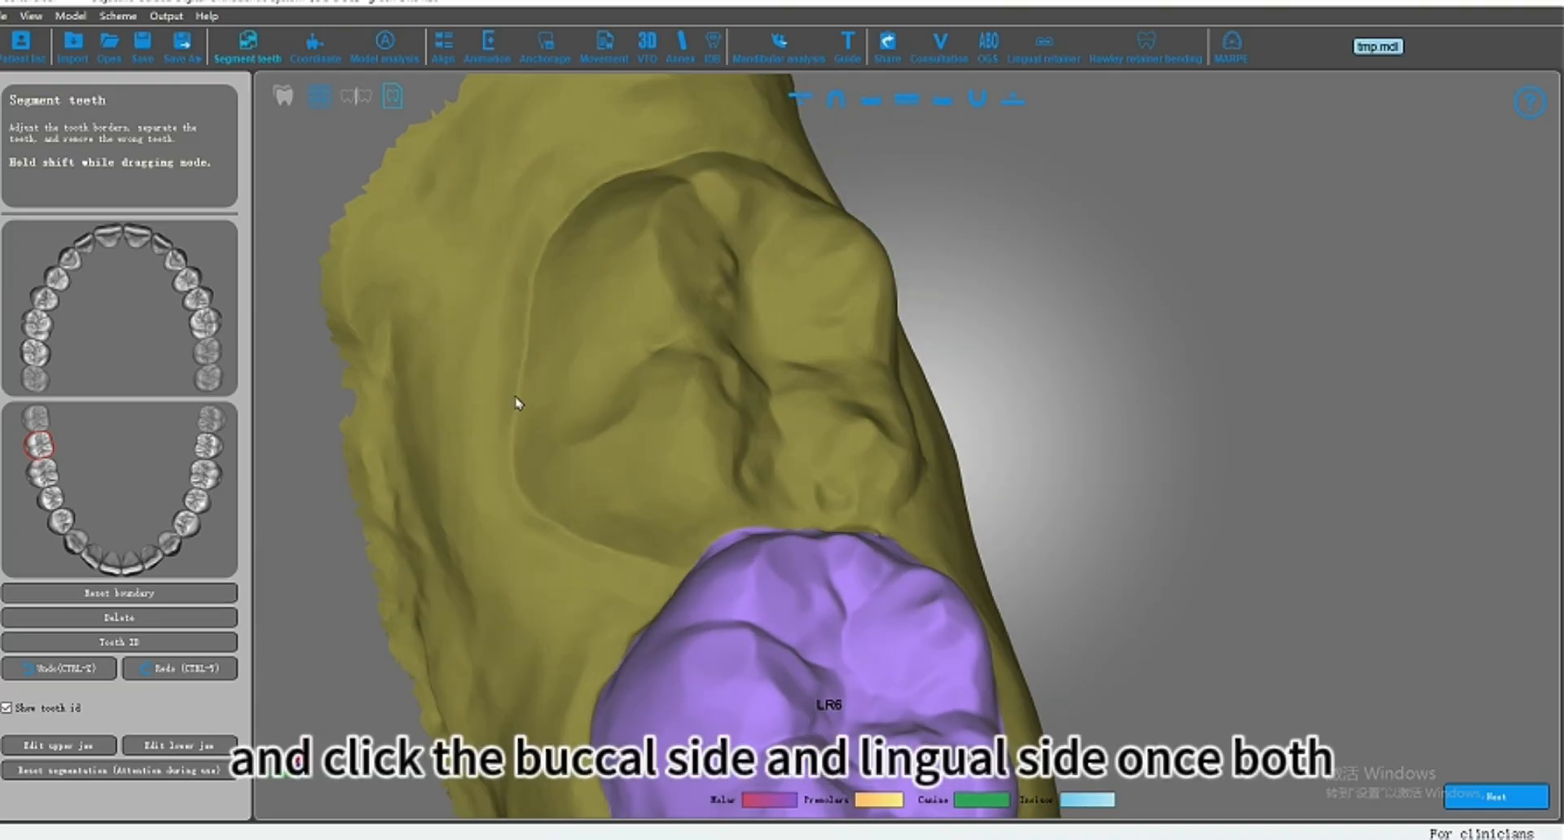
mouse_move(518, 399)
right_down()
mouse_move(1103, 423)
mouse_move(913, 432)
mouse_move(906, 389)
mouse_move(725, 352)
right_up()
click(983, 343)
middle_drag(818, 383, 655, 251)
scroll(910, 452, down, 6)
middle_drag(977, 501, 860, 409)
right_drag(876, 462, 1151, 499)
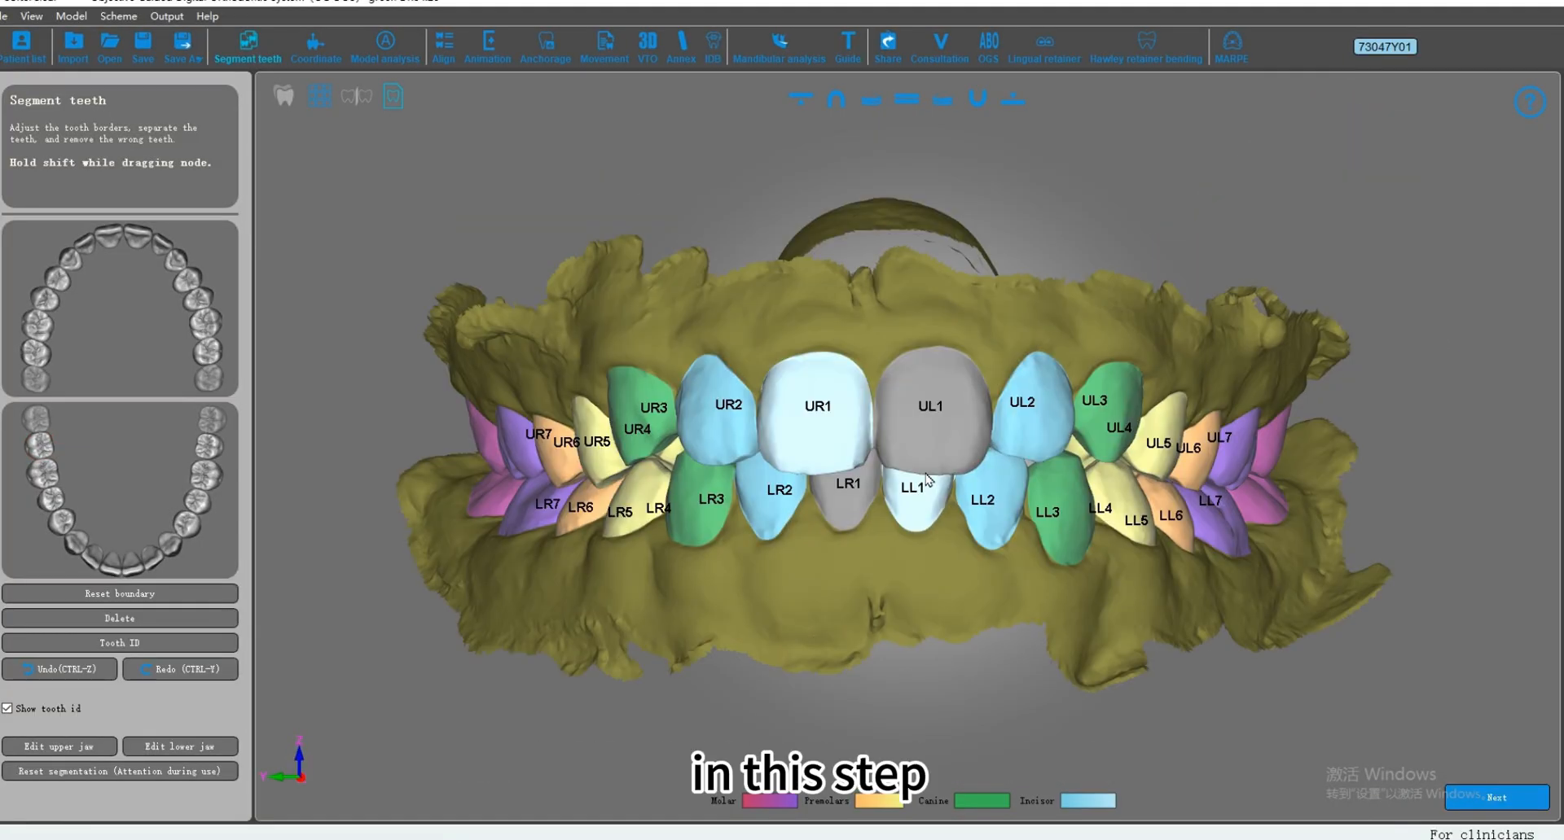
Step: Show only the upper jaw and select the UR1 incisor to display its boundary nodes
right_drag(925, 486, 912, 391)
middle_drag(912, 392, 912, 420)
click(806, 101)
middle_drag(894, 284, 908, 410)
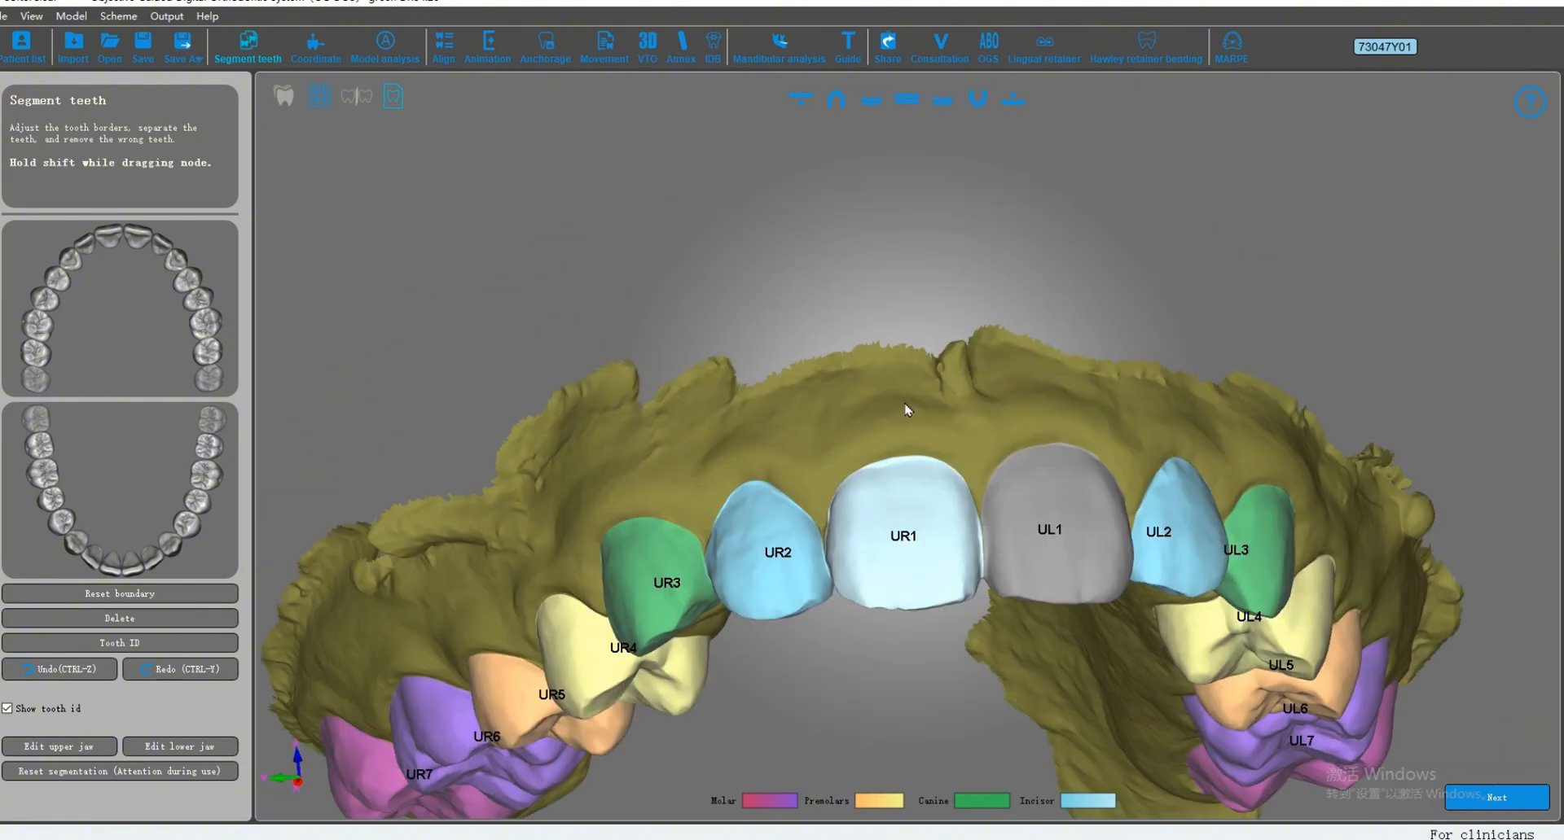
right_drag(908, 410, 931, 269)
middle_drag(942, 155, 923, 449)
scroll(965, 480, up, 3)
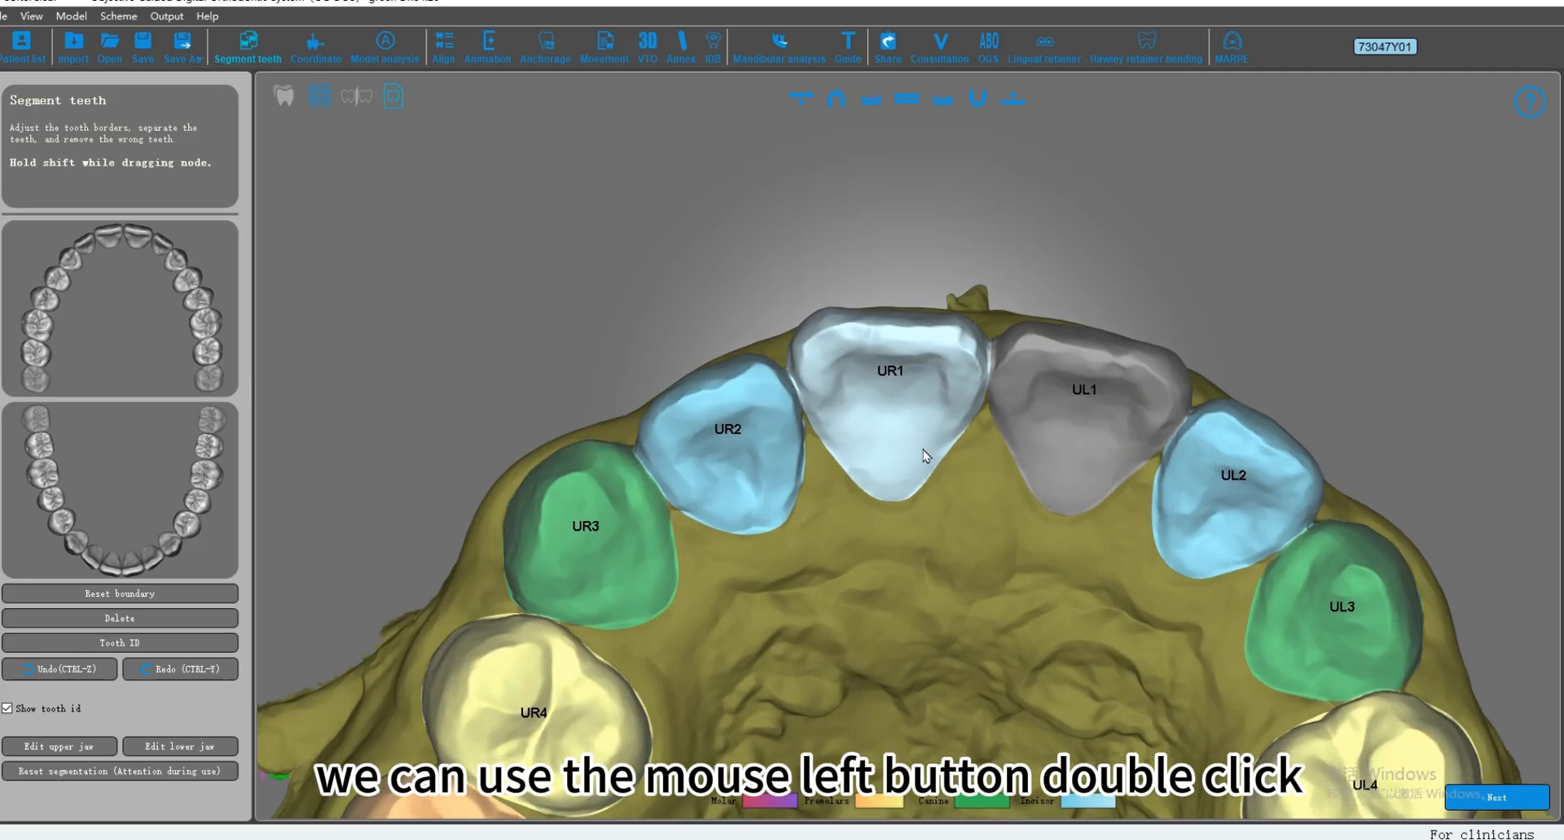
double_click(892, 414)
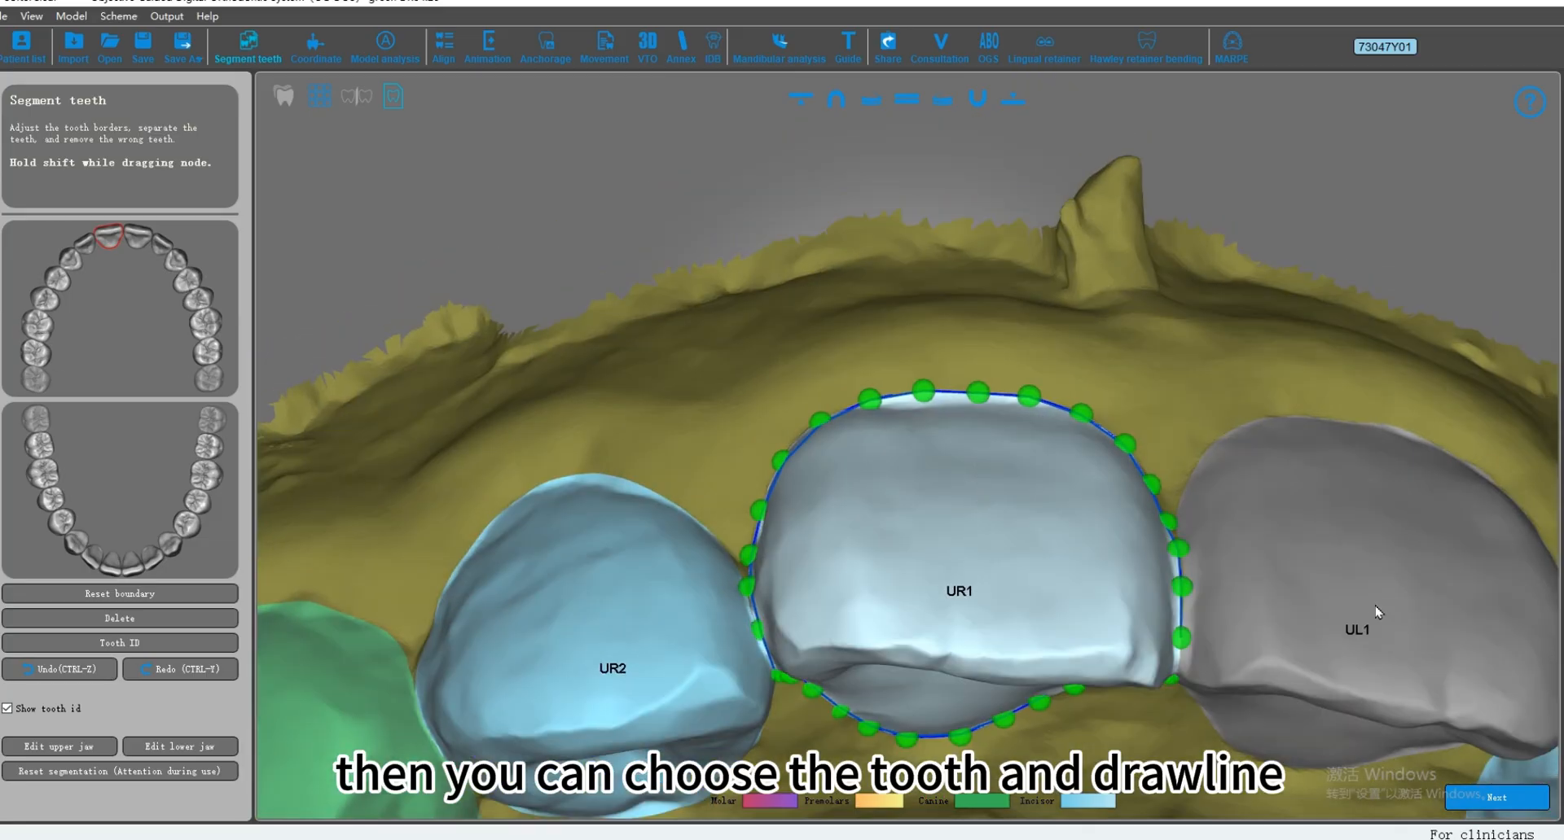
click(1374, 613)
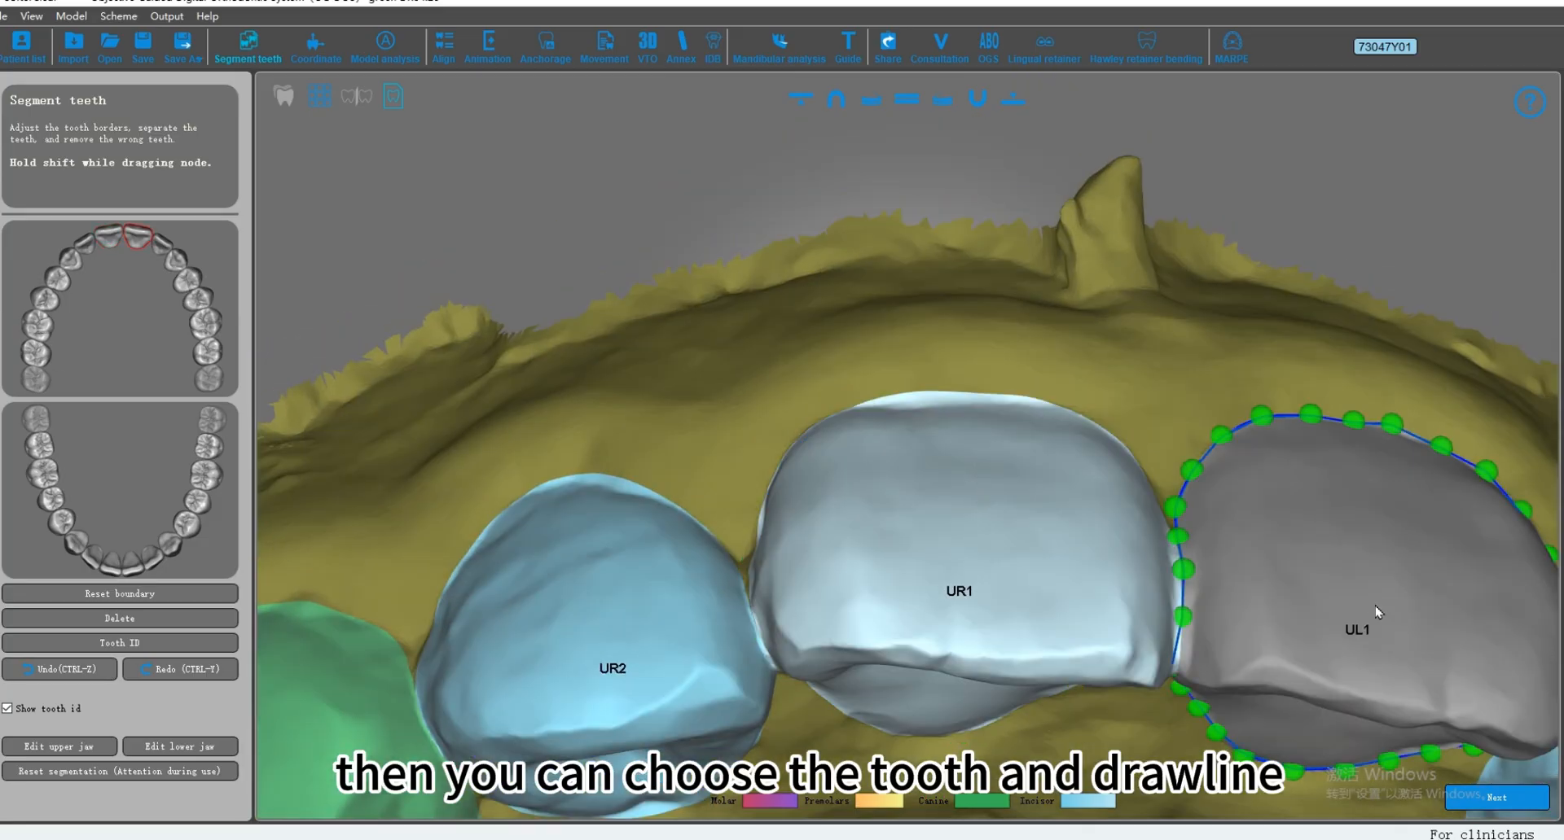
double_click(933, 484)
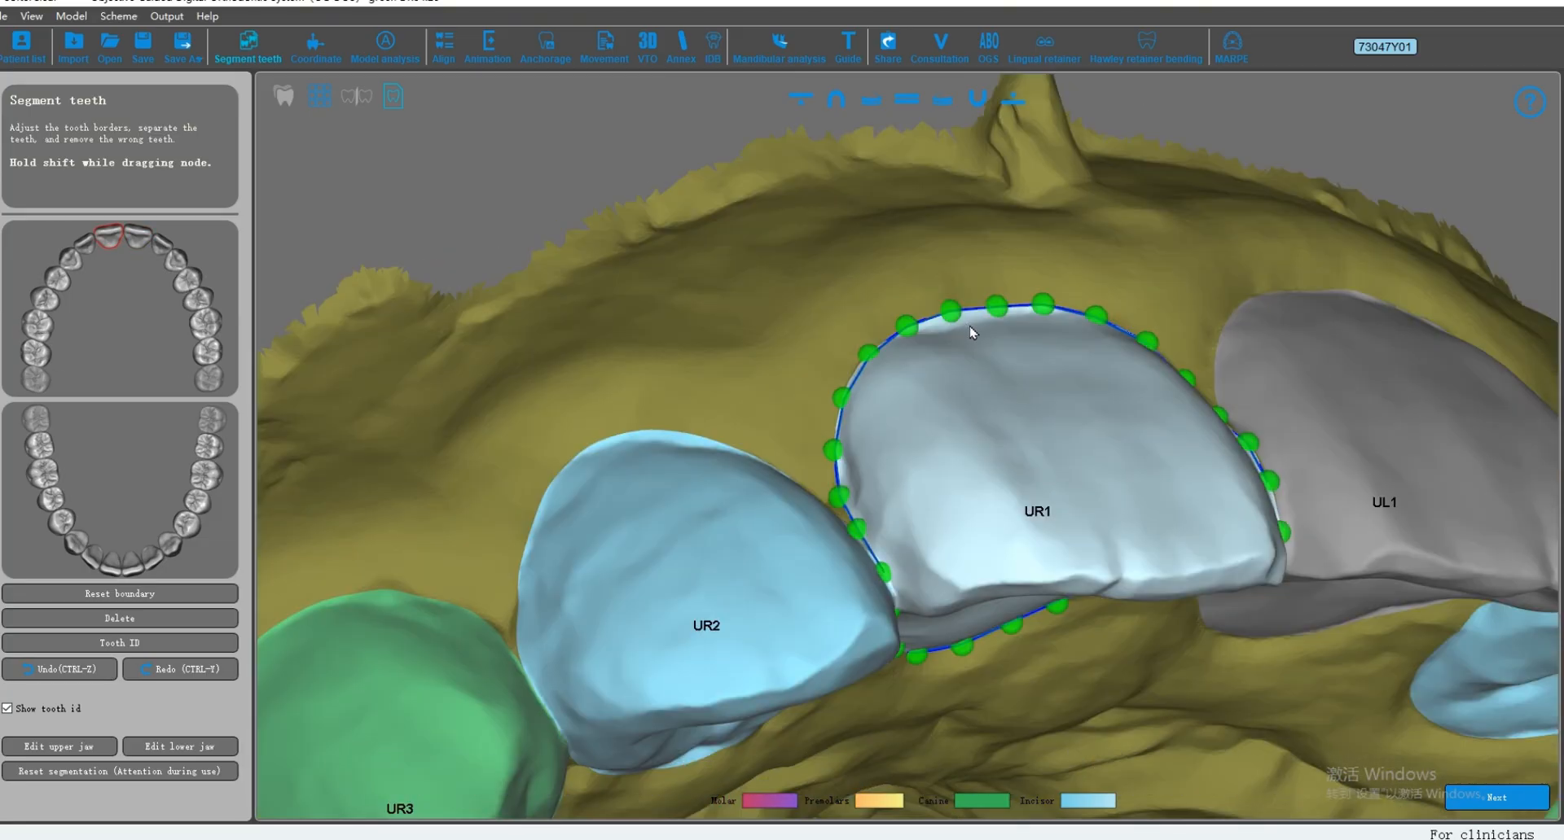
Step: Move UR1's boundary nodes along the gum edge on the side facing UR2
mouse_move(969, 326)
mouse_down()
mouse_move(923, 340)
mouse_move(839, 453)
mouse_up()
mouse_move(905, 333)
mouse_down()
mouse_move(950, 463)
mouse_move(975, 288)
mouse_up()
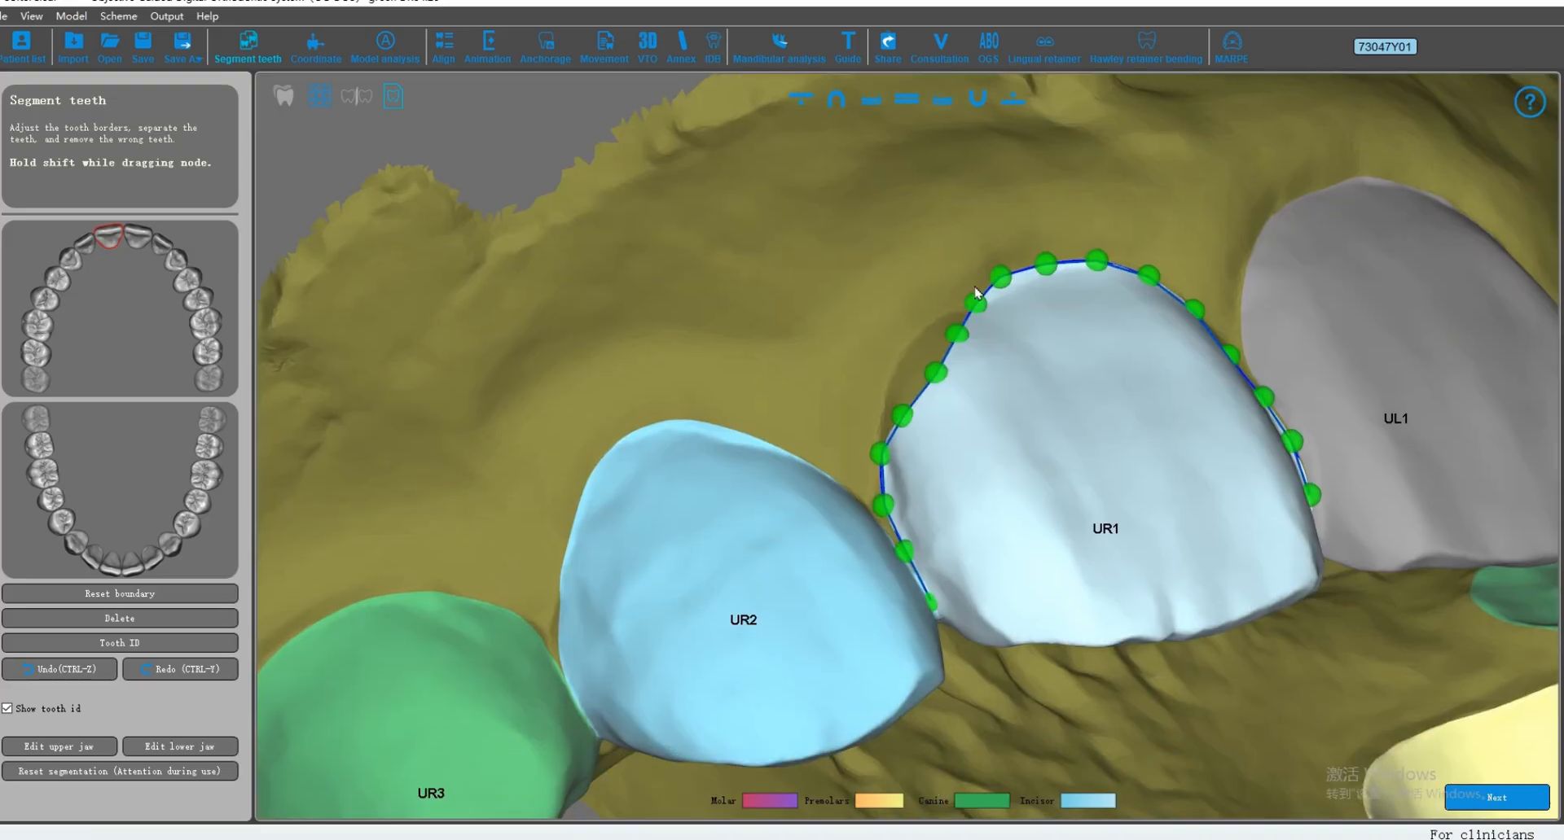
drag(877, 397, 878, 409)
scroll(1000, 412, down, 3)
drag(1000, 412, 933, 312)
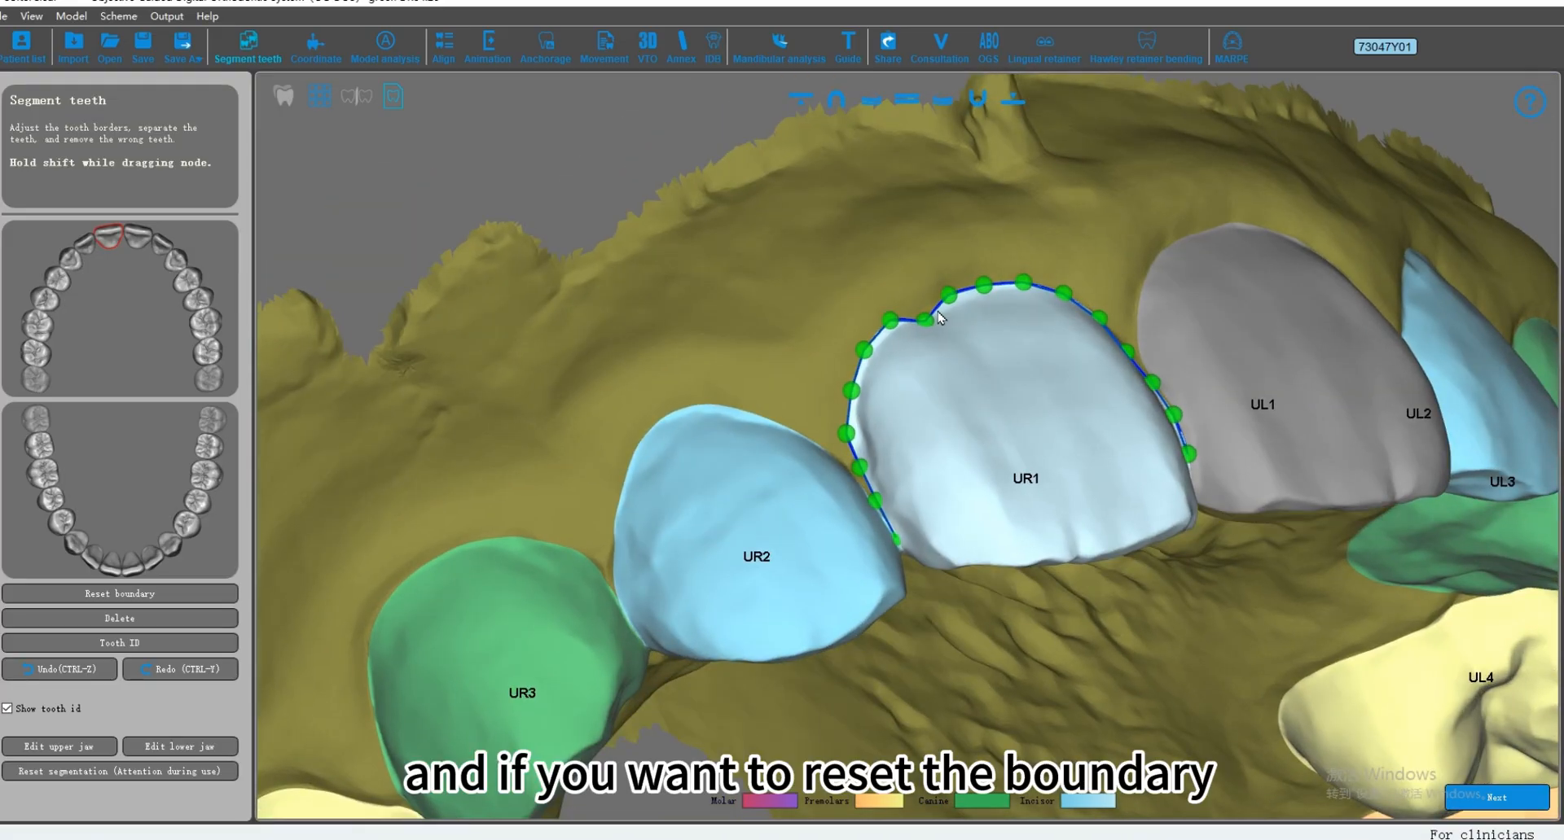
Step: Reset UR1's boundary and resegment the incisor by marking its buccal and lingual spots
scroll(892, 405, down, 2)
scroll(892, 405, down, 1)
drag(893, 407, 957, 367)
scroll(891, 344, up, 2)
scroll(909, 449, up, 1)
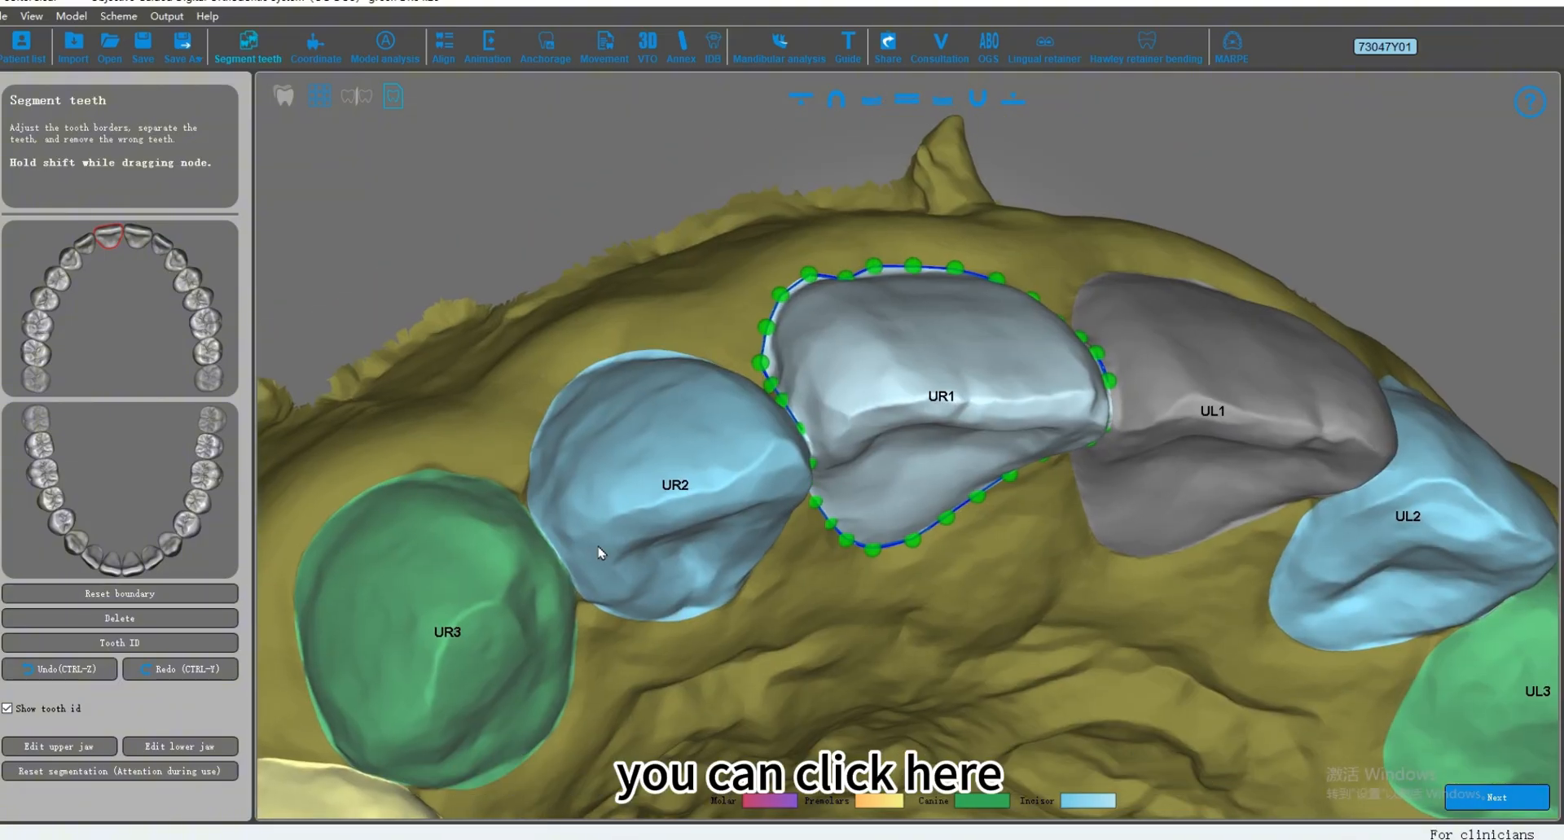
scroll(418, 487, down, 1)
click(130, 592)
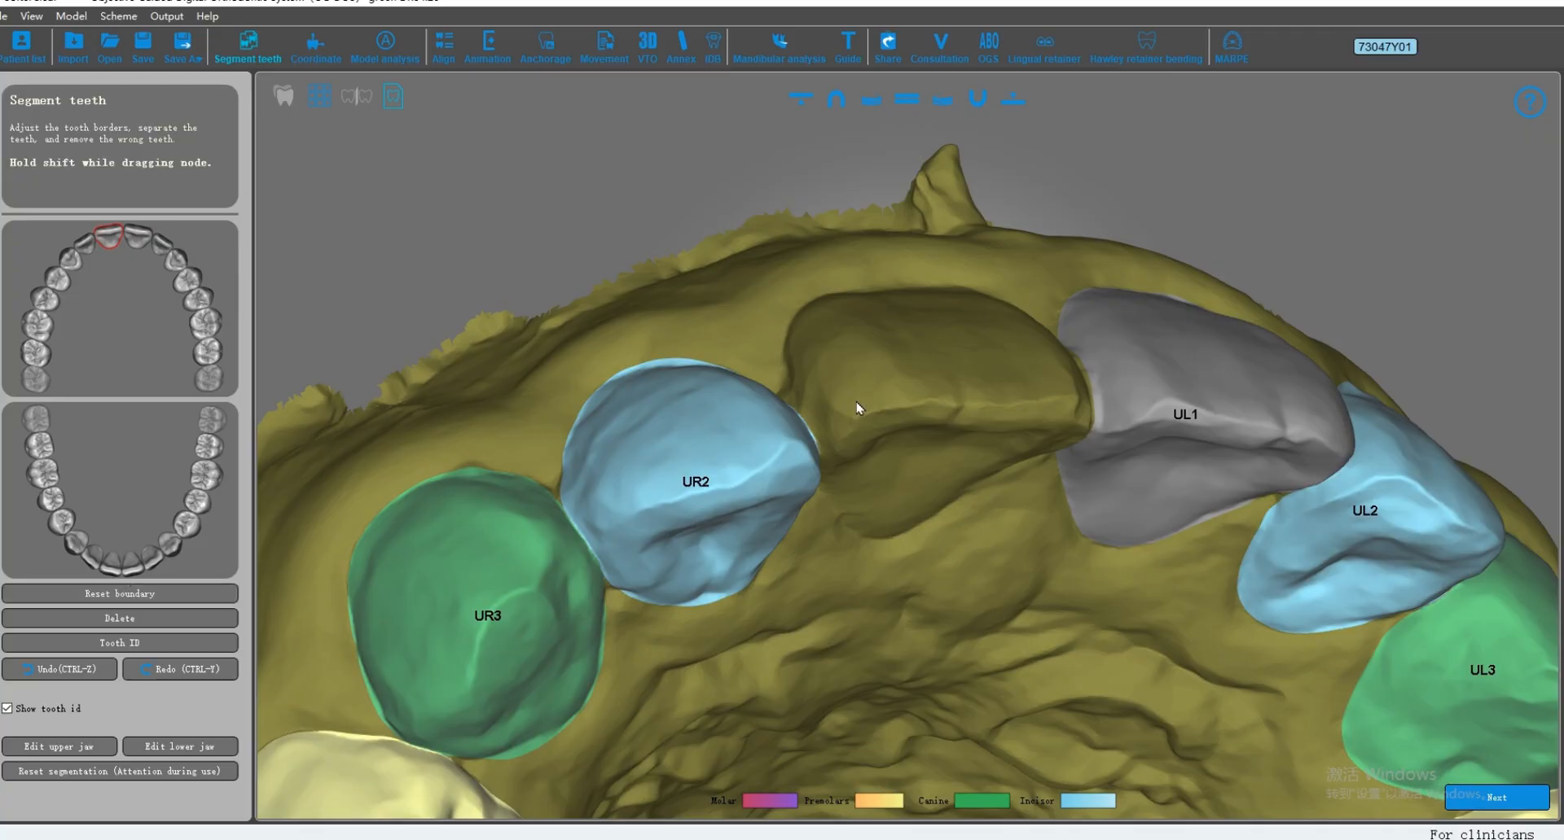
drag(855, 401, 901, 164)
middle_drag(901, 164, 876, 301)
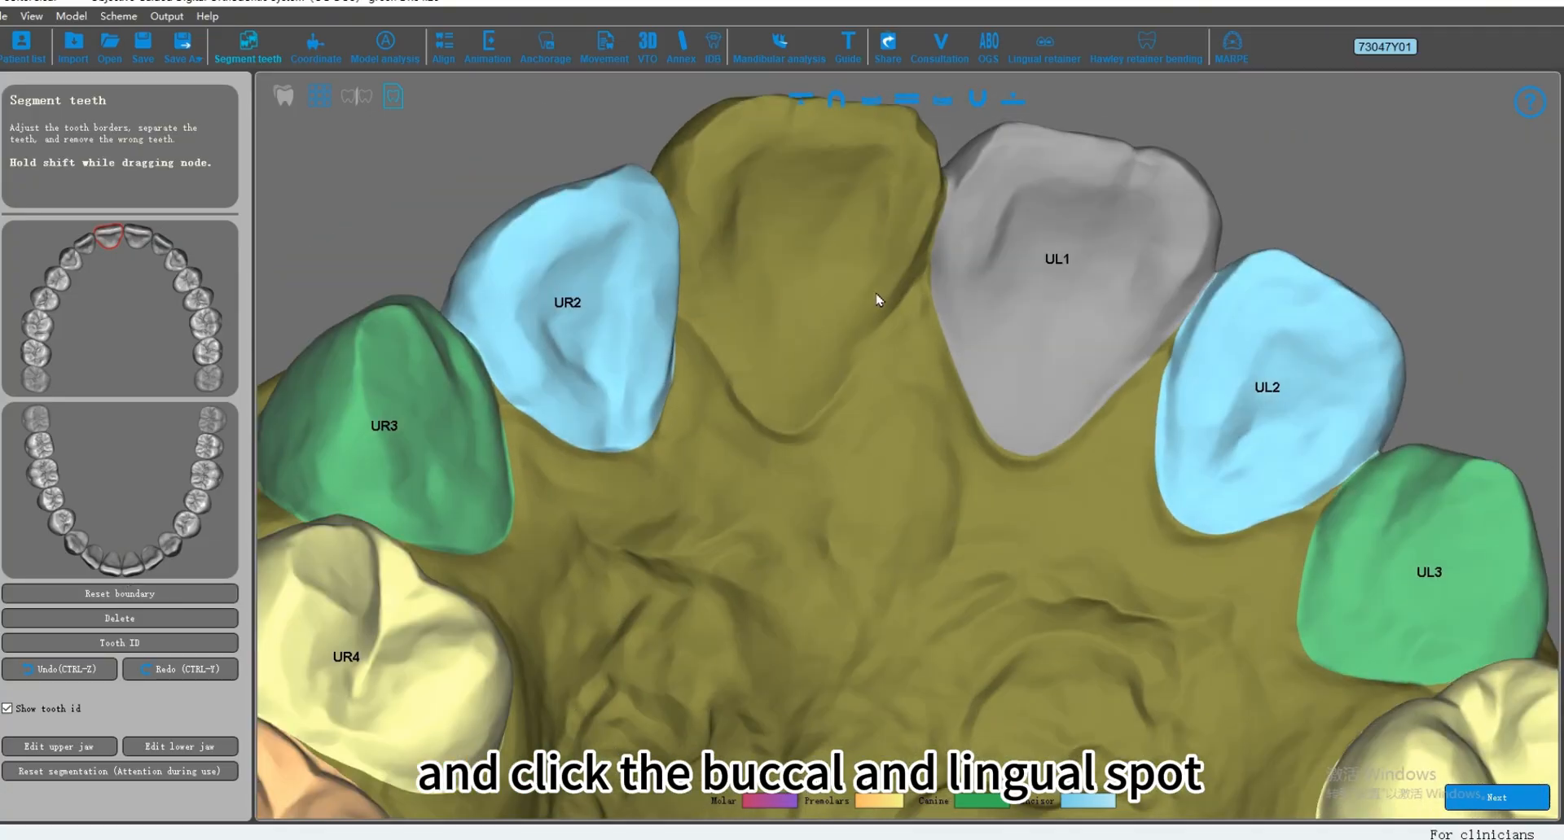
click(786, 431)
drag(810, 422, 847, 489)
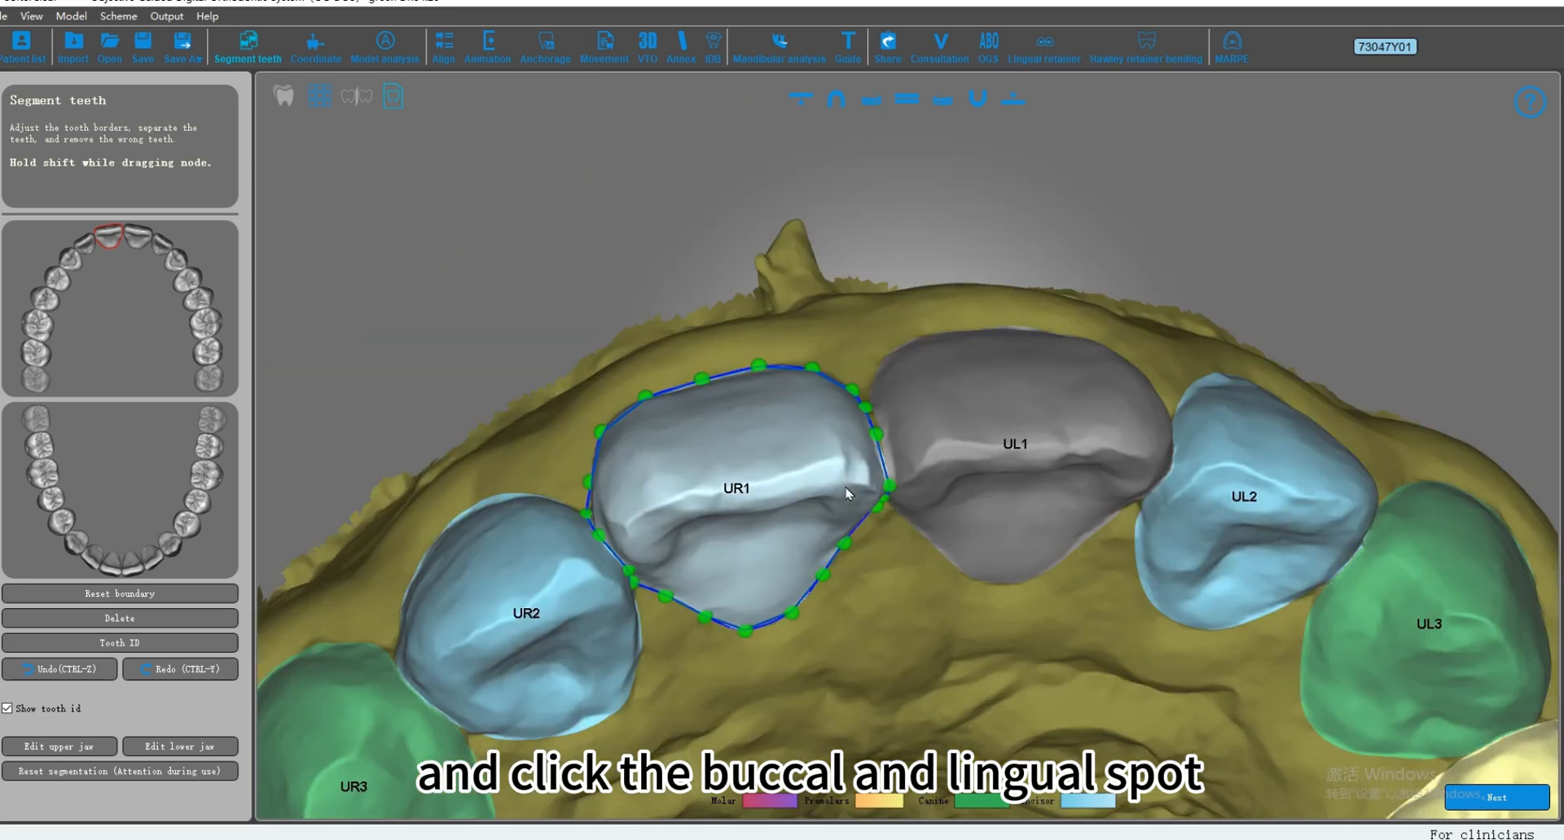
Step: Check the tooth segmentation of the upper and lower jaws, then accept it and proceed to coordinate adjustment
middle_drag(848, 489, 890, 281)
drag(839, 232, 939, 260)
scroll(924, 325, down, 2)
drag(959, 132, 677, 400)
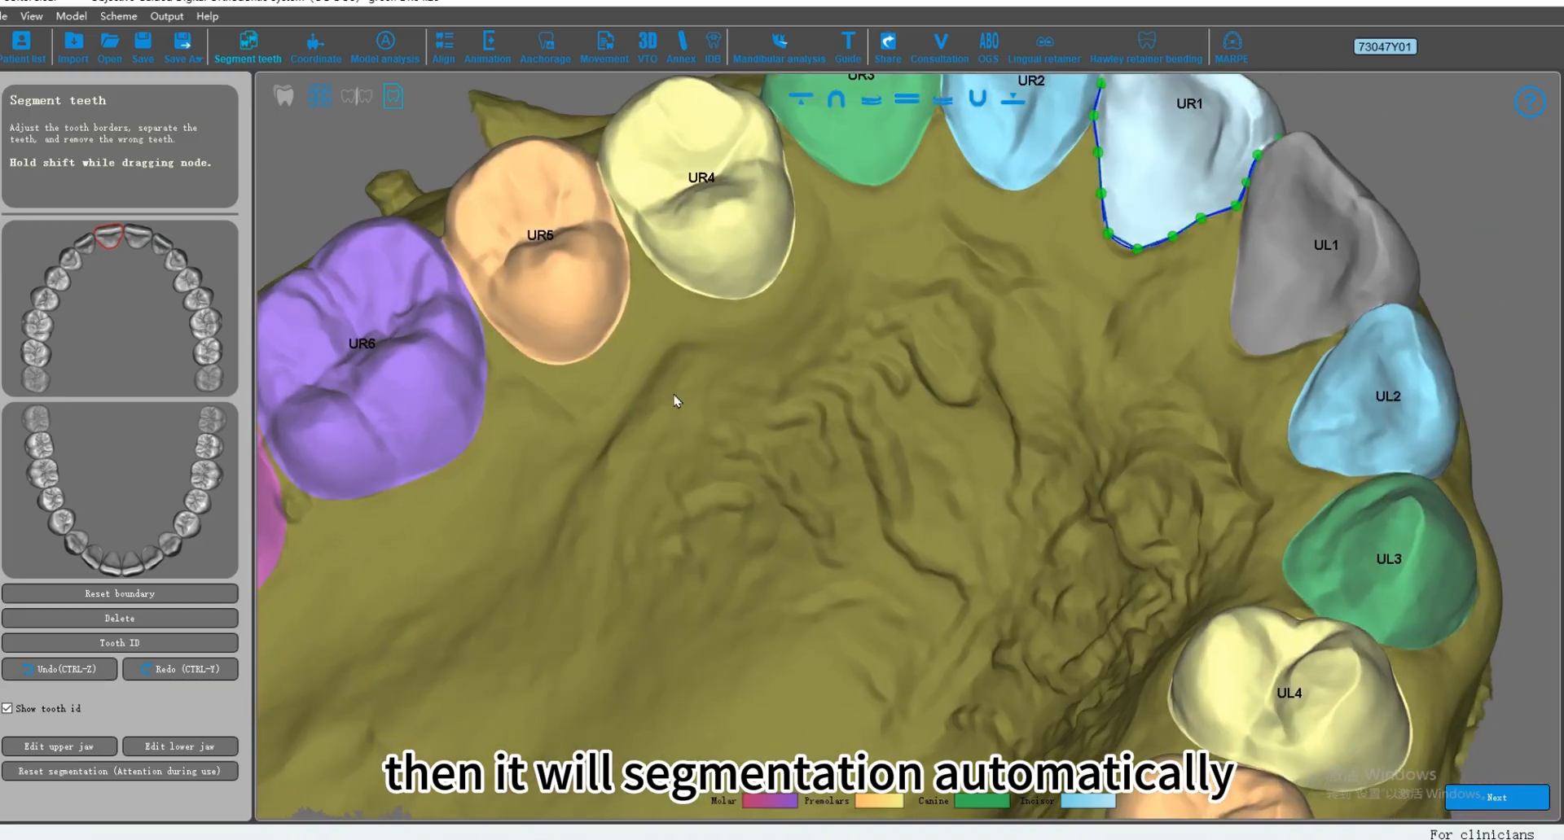
drag(966, 381, 964, 346)
scroll(953, 639, down, 2)
click(976, 102)
drag(916, 253, 998, 526)
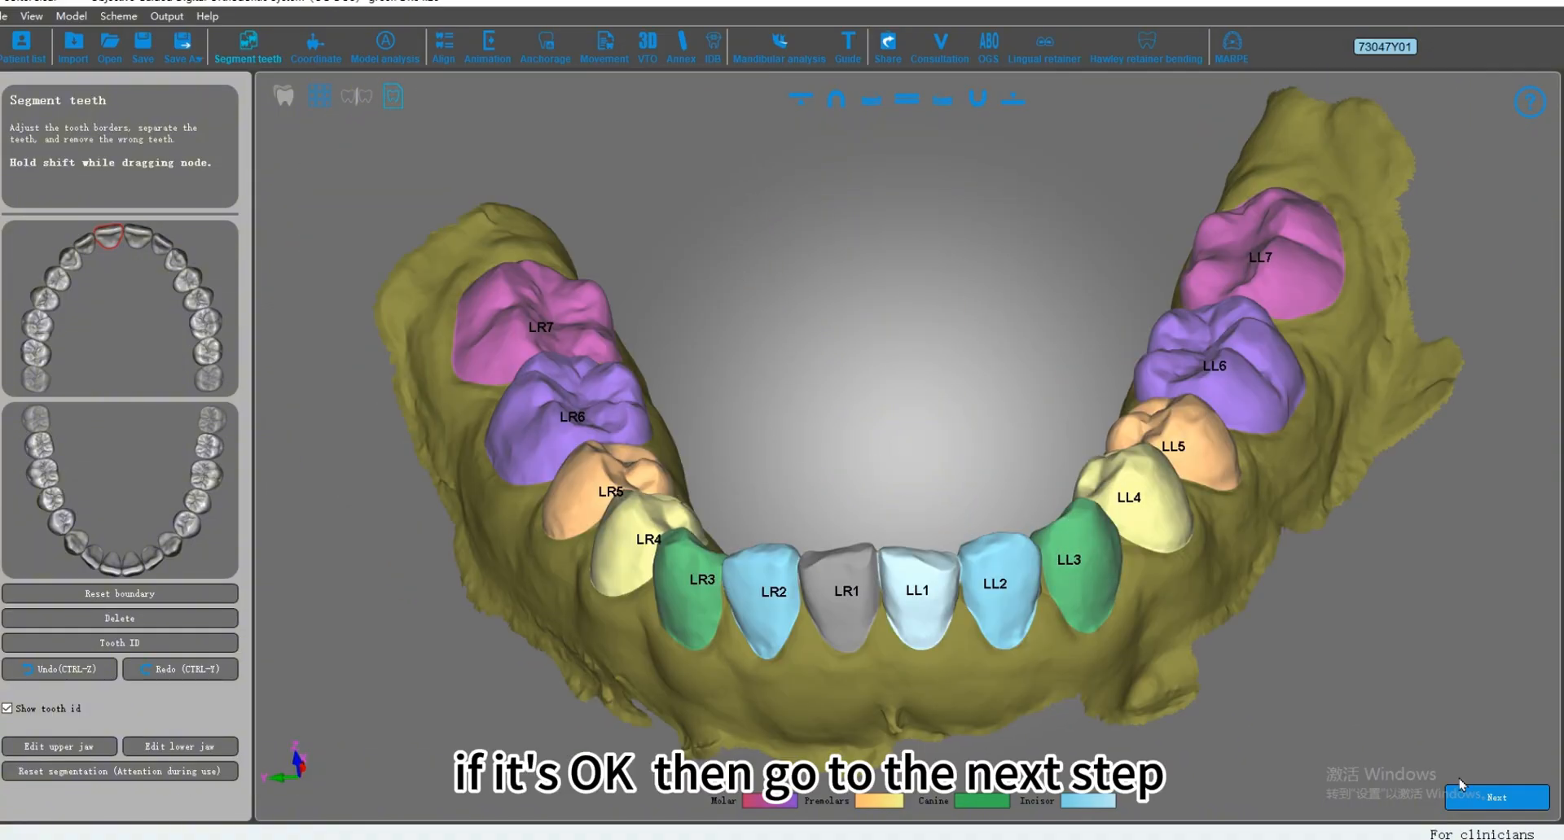
click(1497, 798)
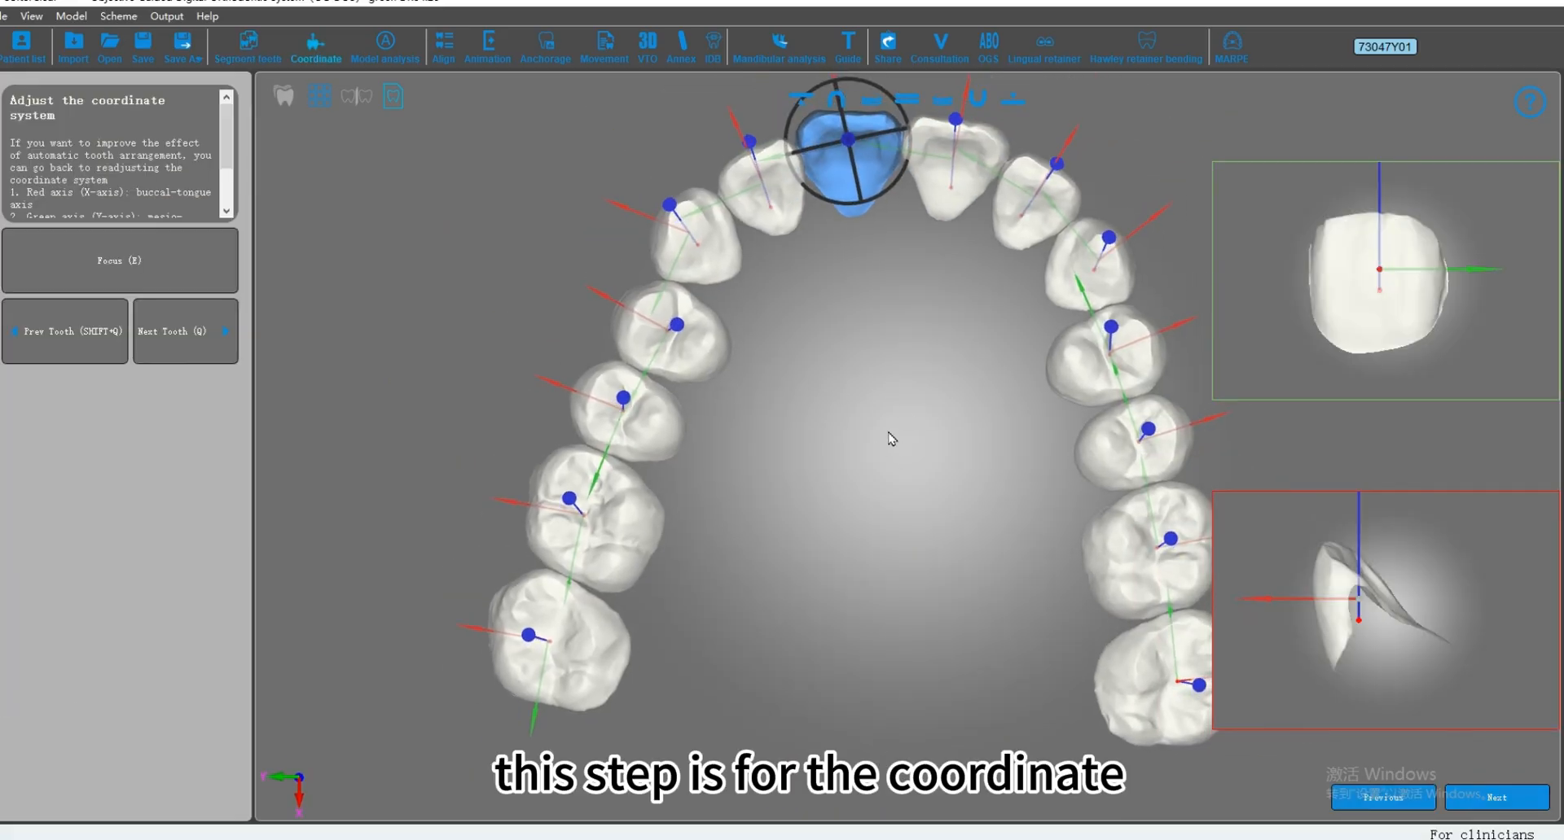
Step: Select the upper right second molar, inspect its axes in the traditional and focused views, and leave it in Focus mode
click(605, 644)
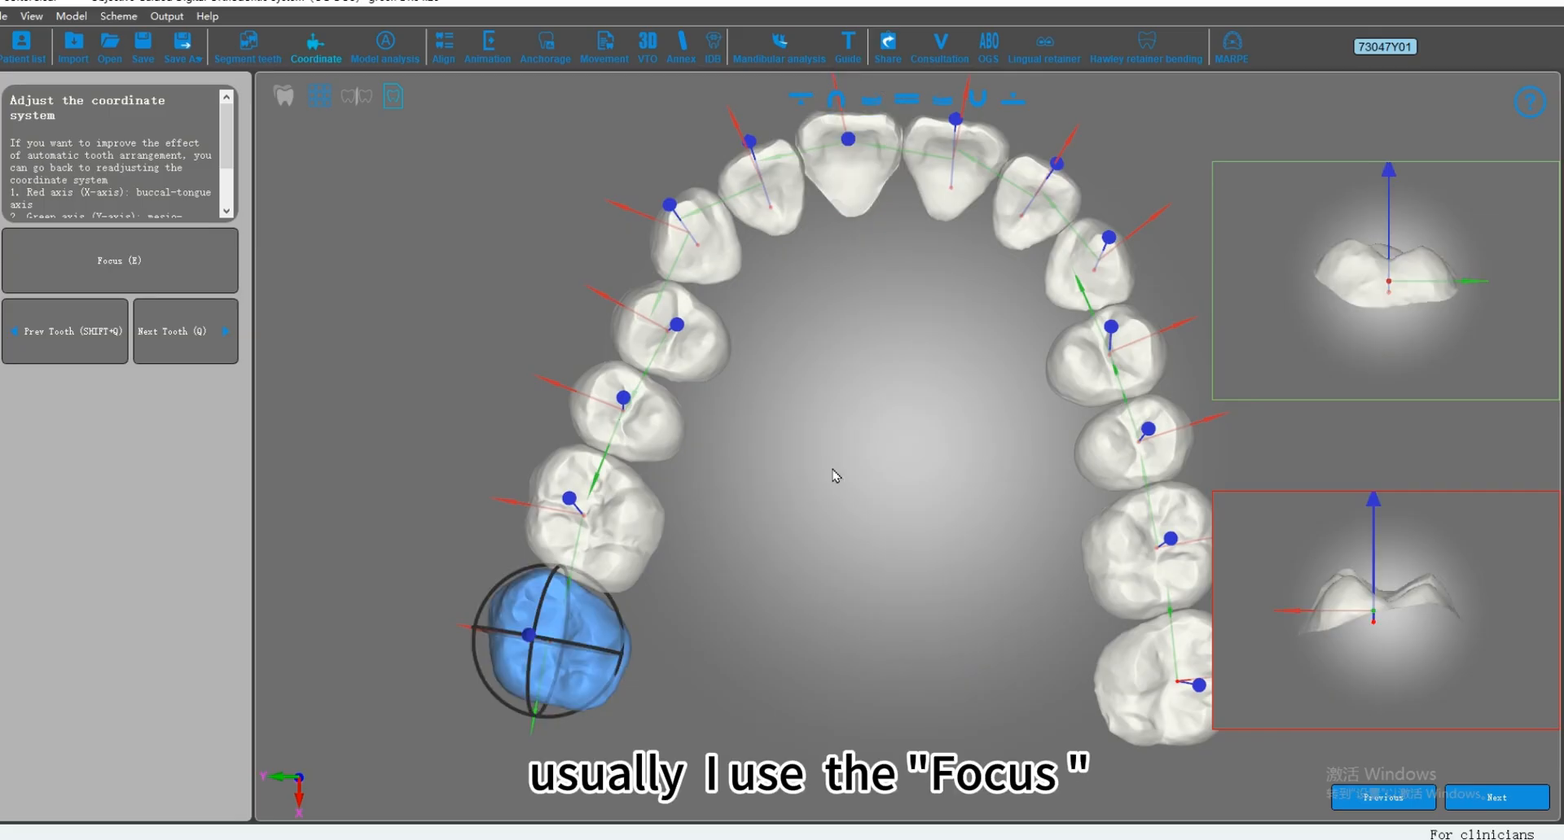
key(e)
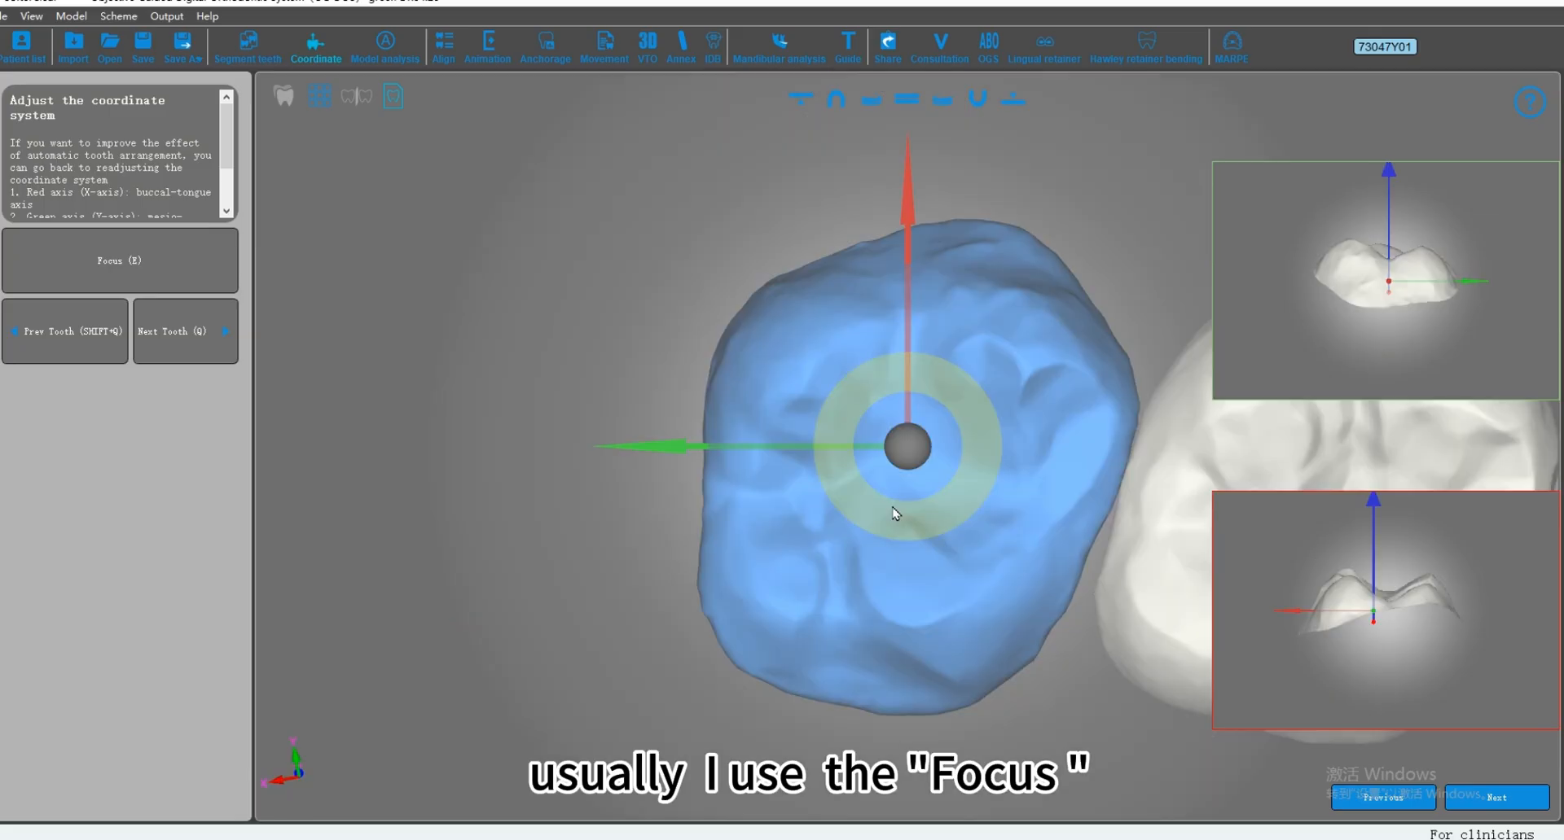
click(162, 270)
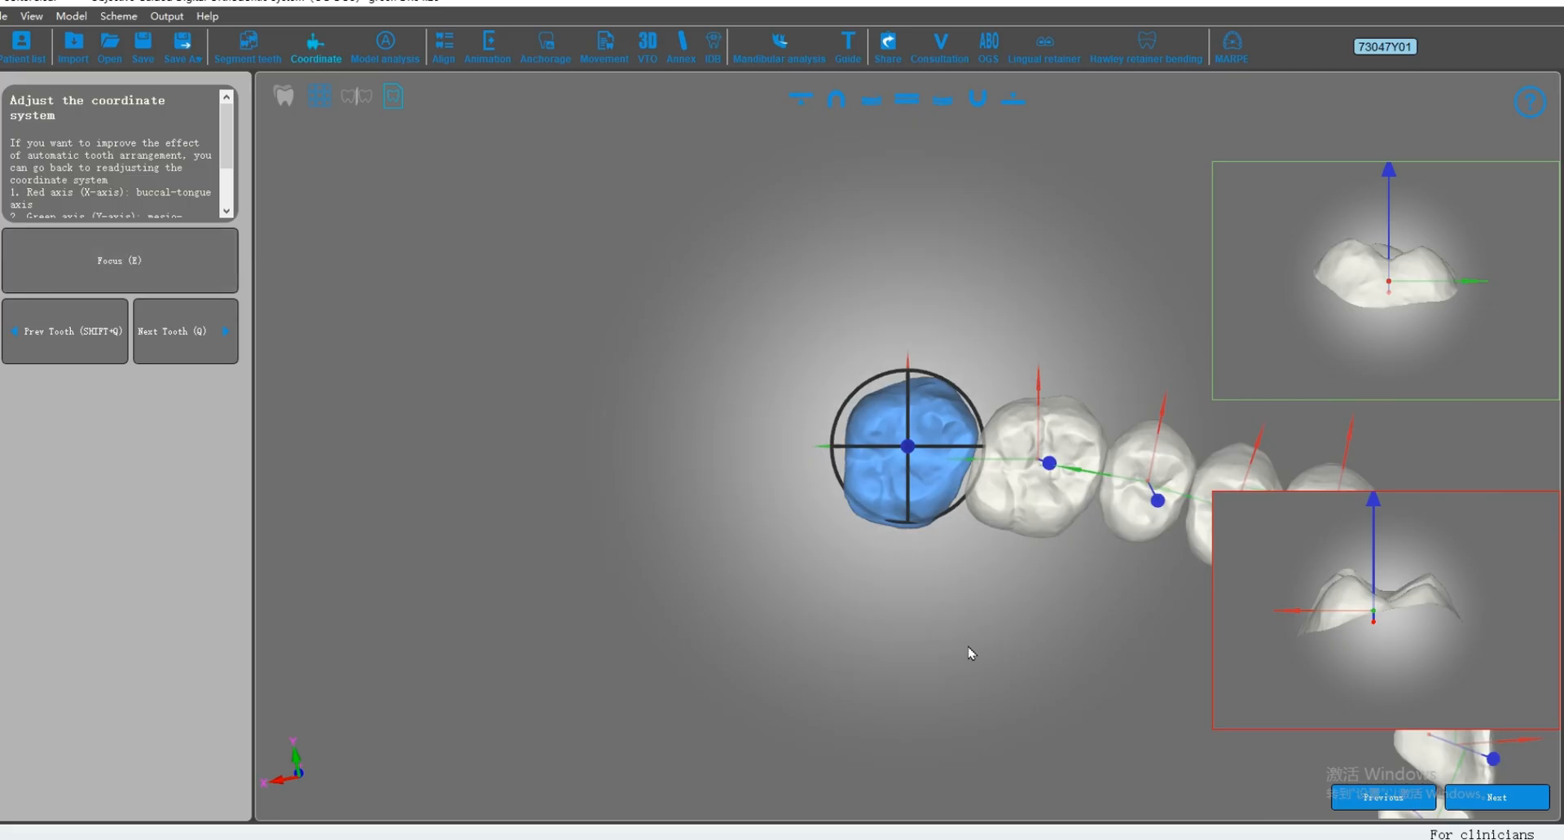
scroll(808, 493, up, 1)
right_drag(757, 491, 893, 516)
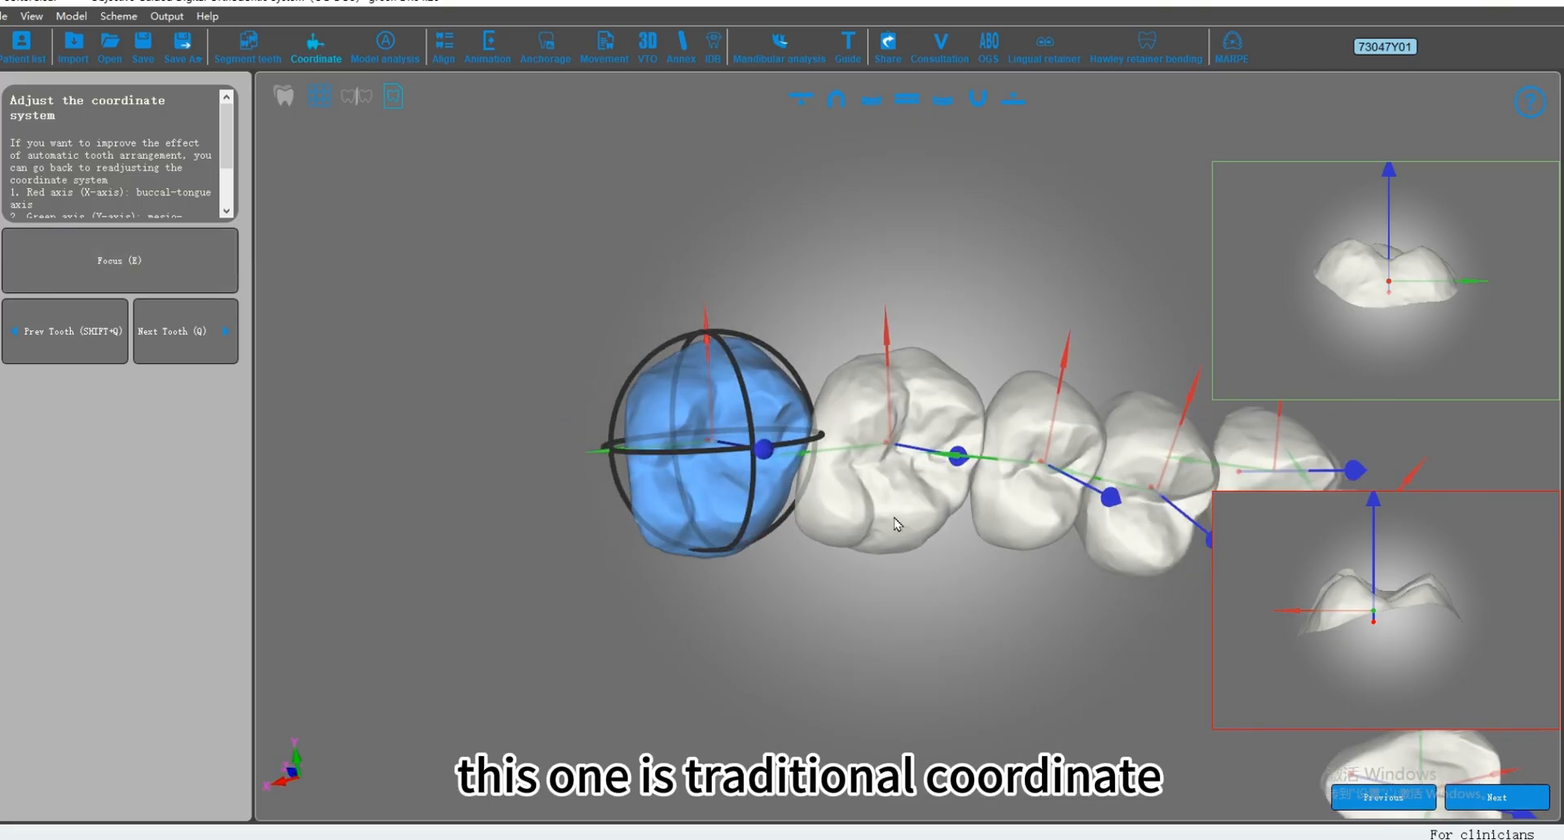
scroll(647, 481, up, 2)
middle_drag(840, 479, 868, 478)
right_drag(869, 485, 822, 481)
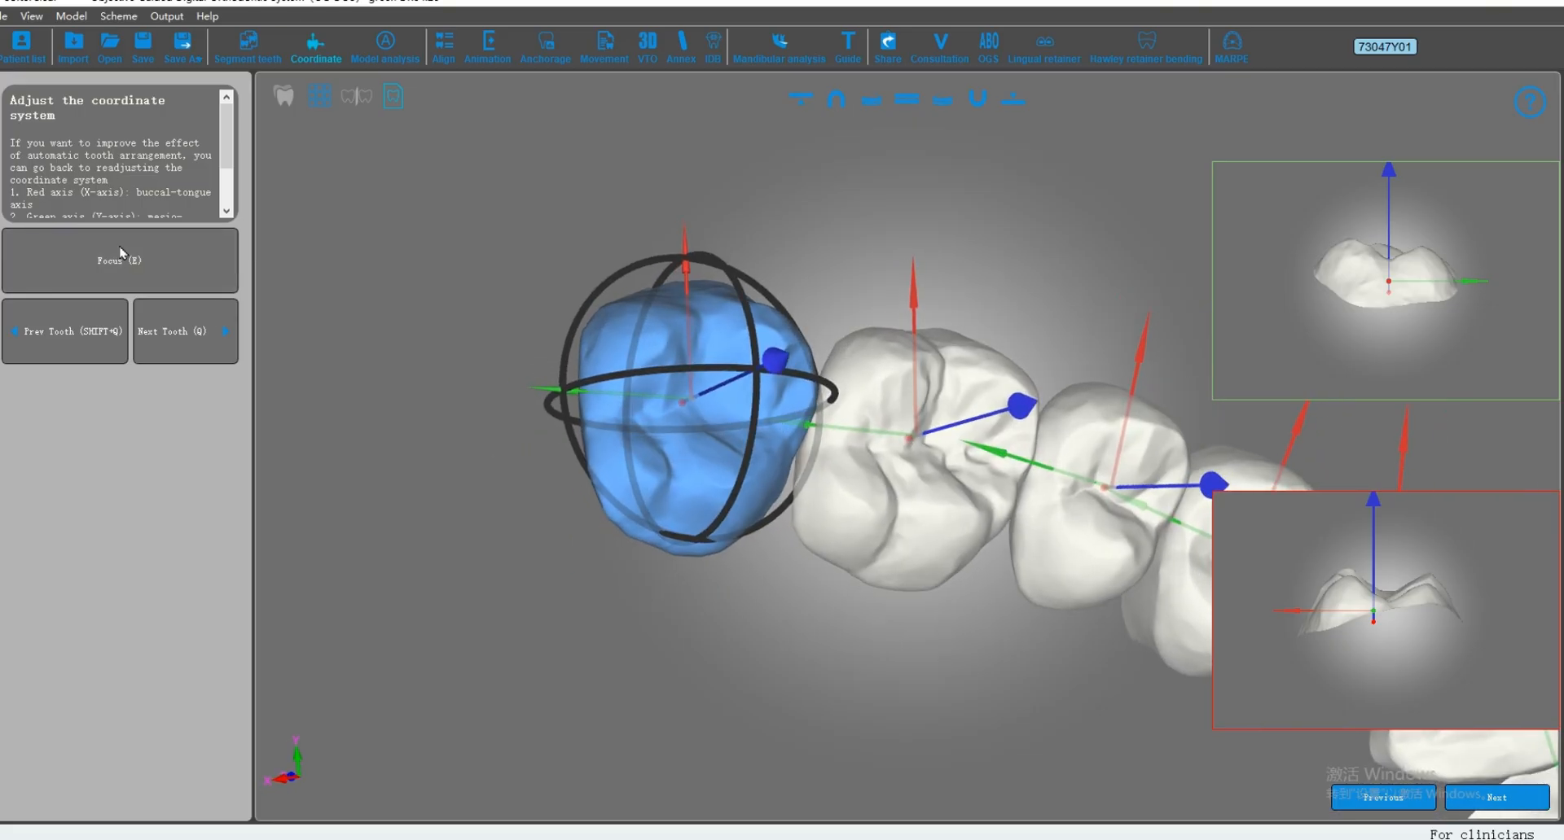
key(e)
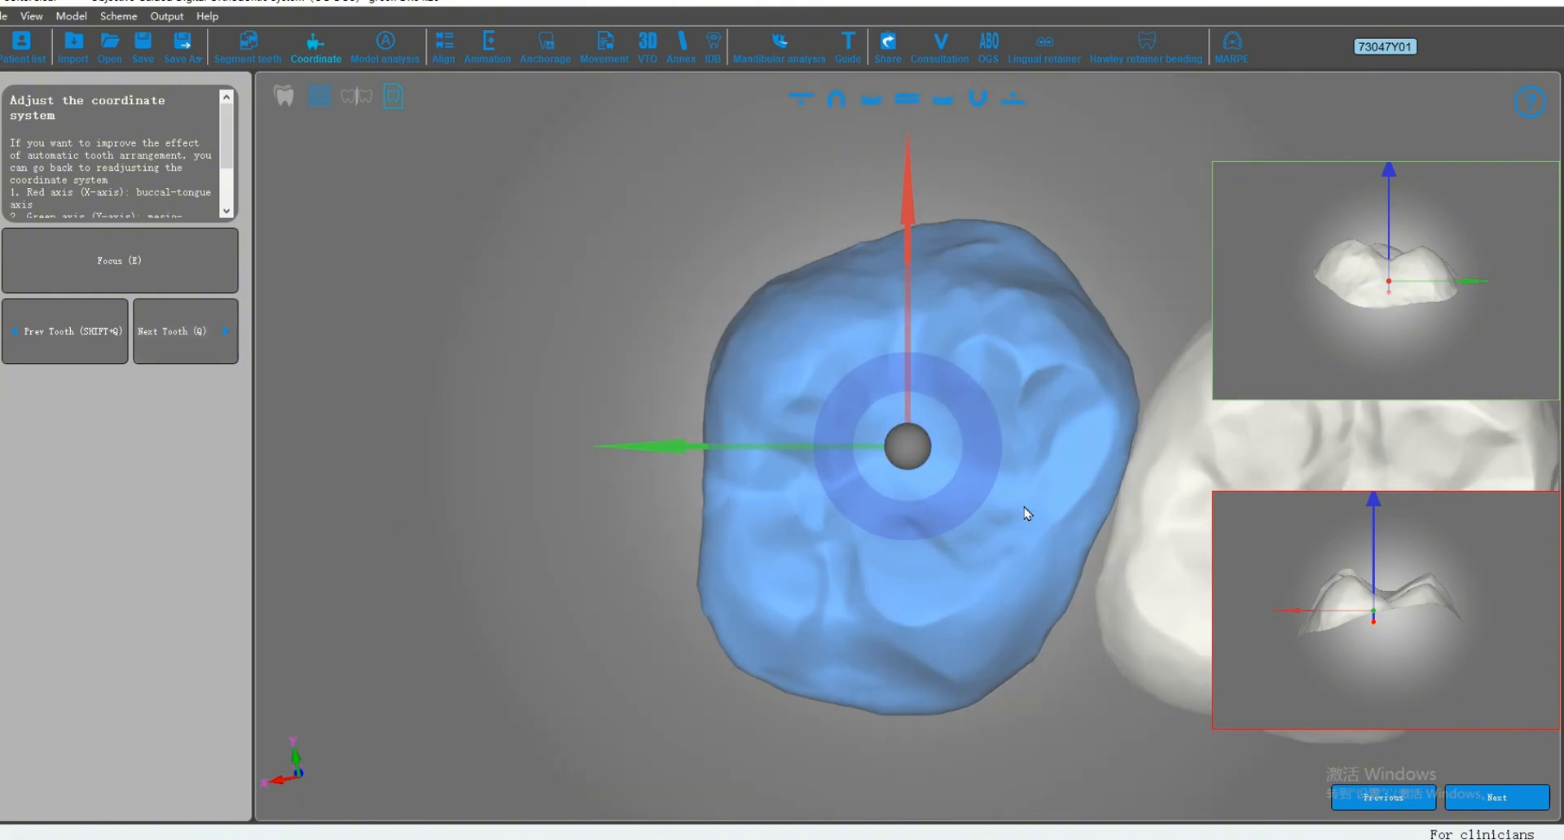
Step: Fine-tune the focused molar's coordinate system by rotating its axes slightly and shifting its centre along the red and green axes
drag(984, 515, 1010, 497)
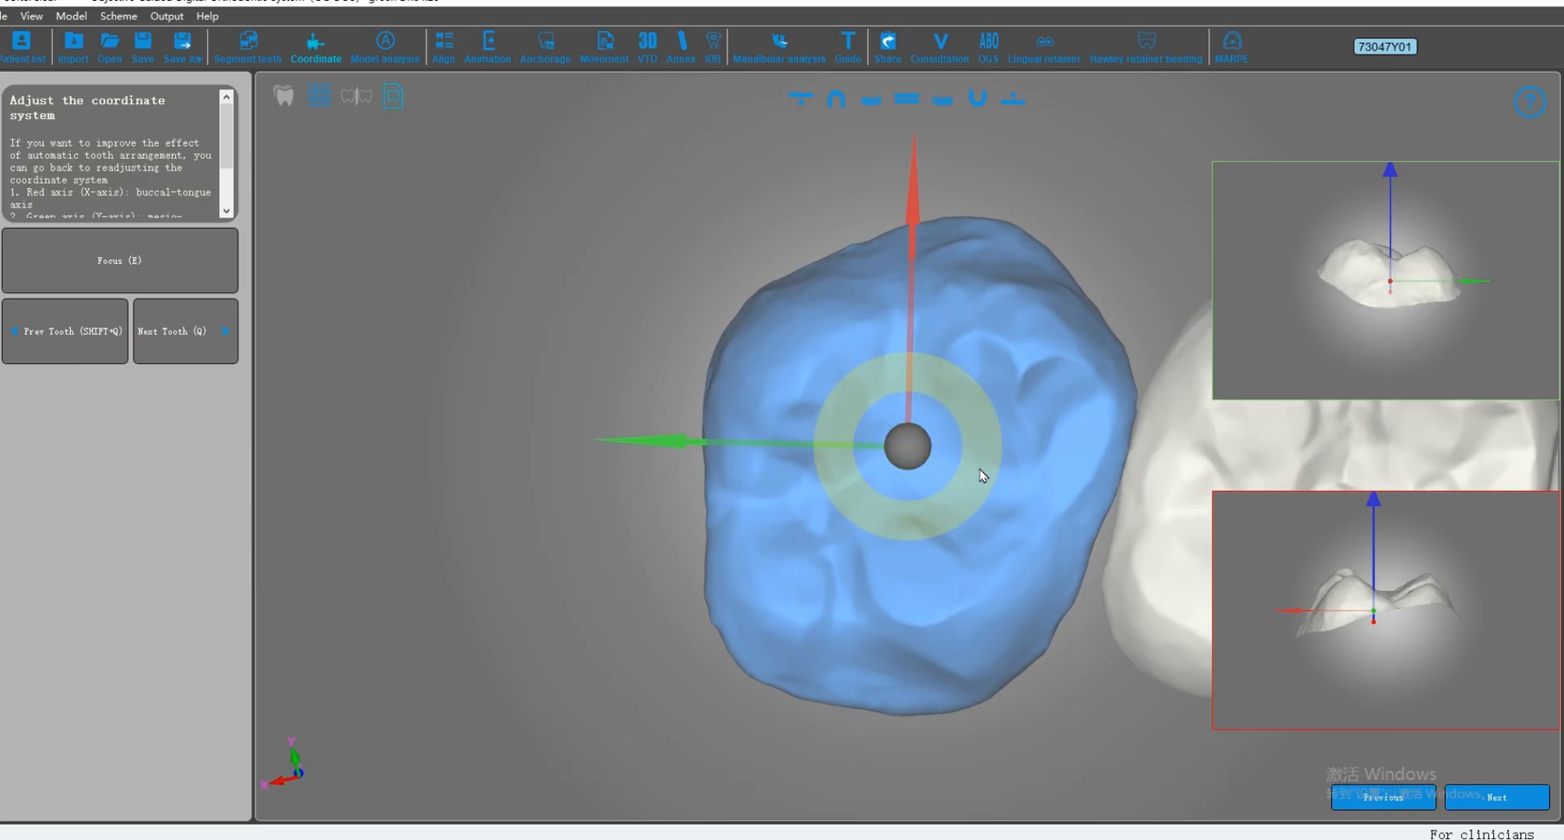
mouse_move(1002, 481)
mouse_down()
mouse_move(1030, 447)
mouse_move(1023, 492)
mouse_move(1026, 465)
mouse_up()
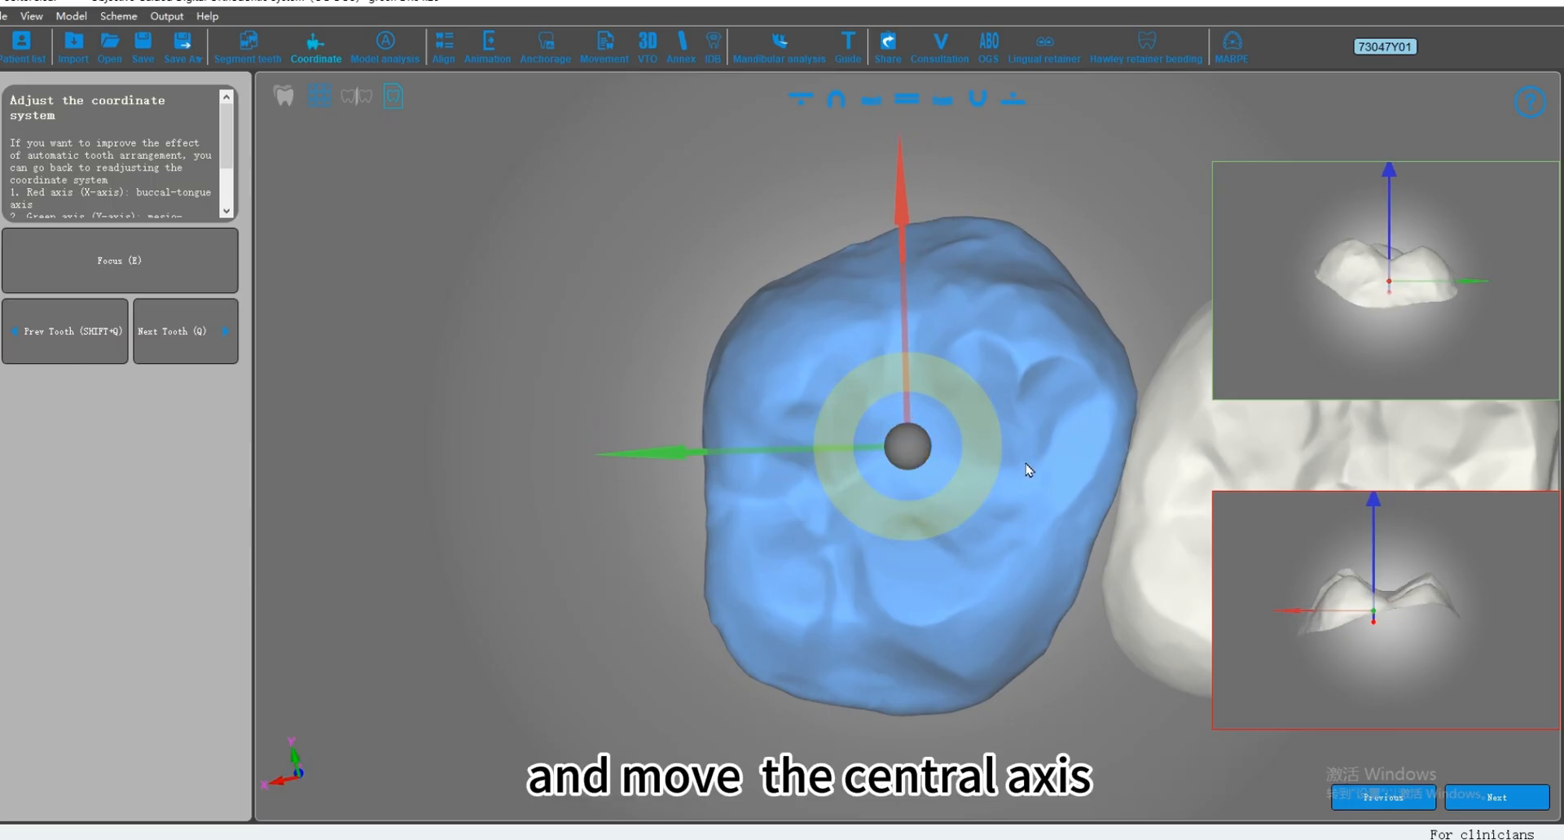
mouse_move(904, 261)
mouse_down()
mouse_move(914, 339)
mouse_move(925, 255)
mouse_move(925, 275)
mouse_up()
drag(768, 446, 794, 462)
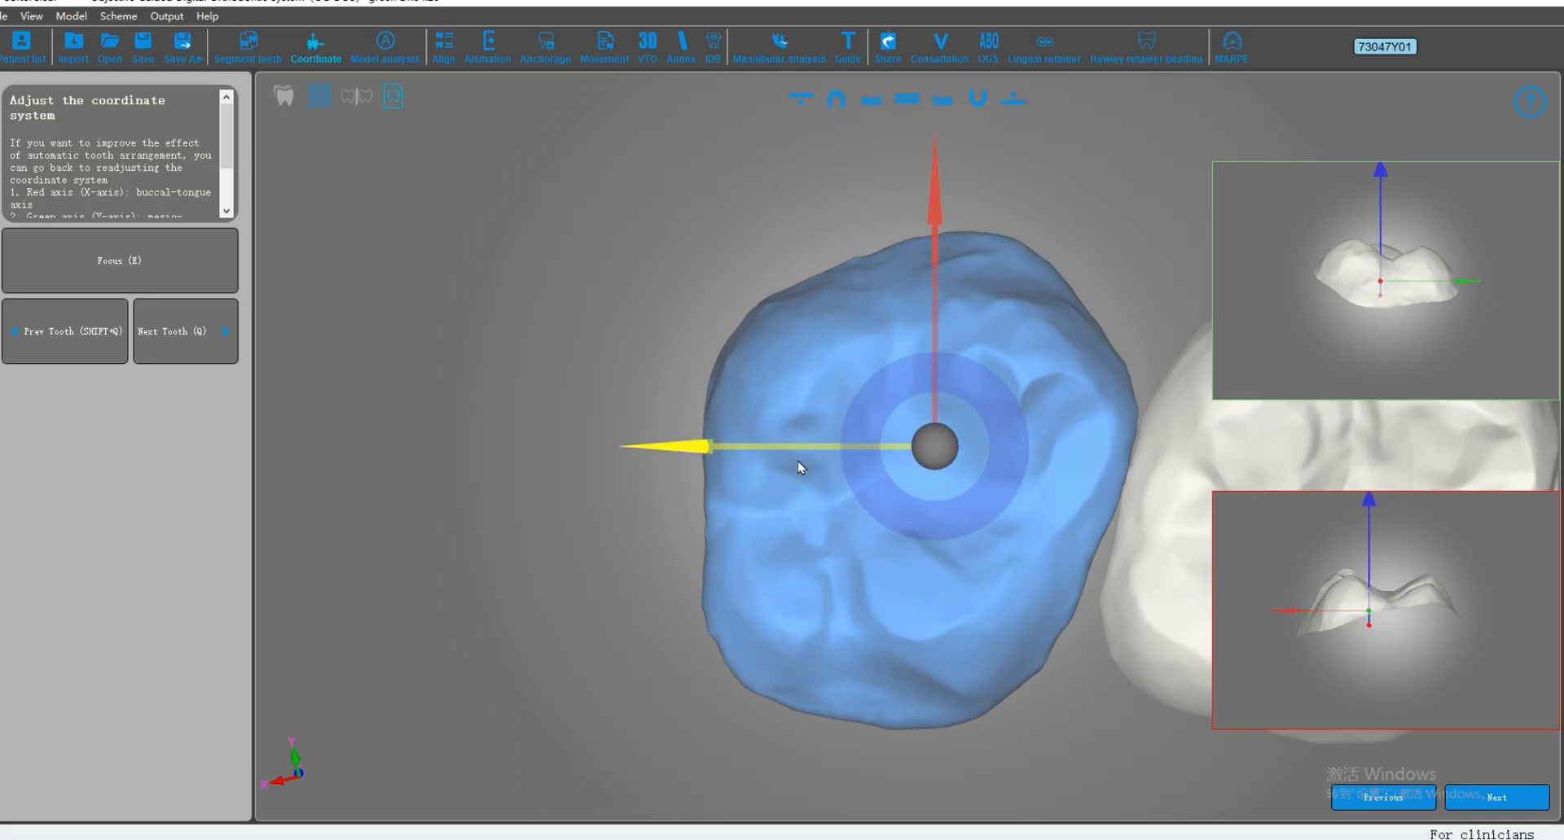
drag(909, 329, 910, 340)
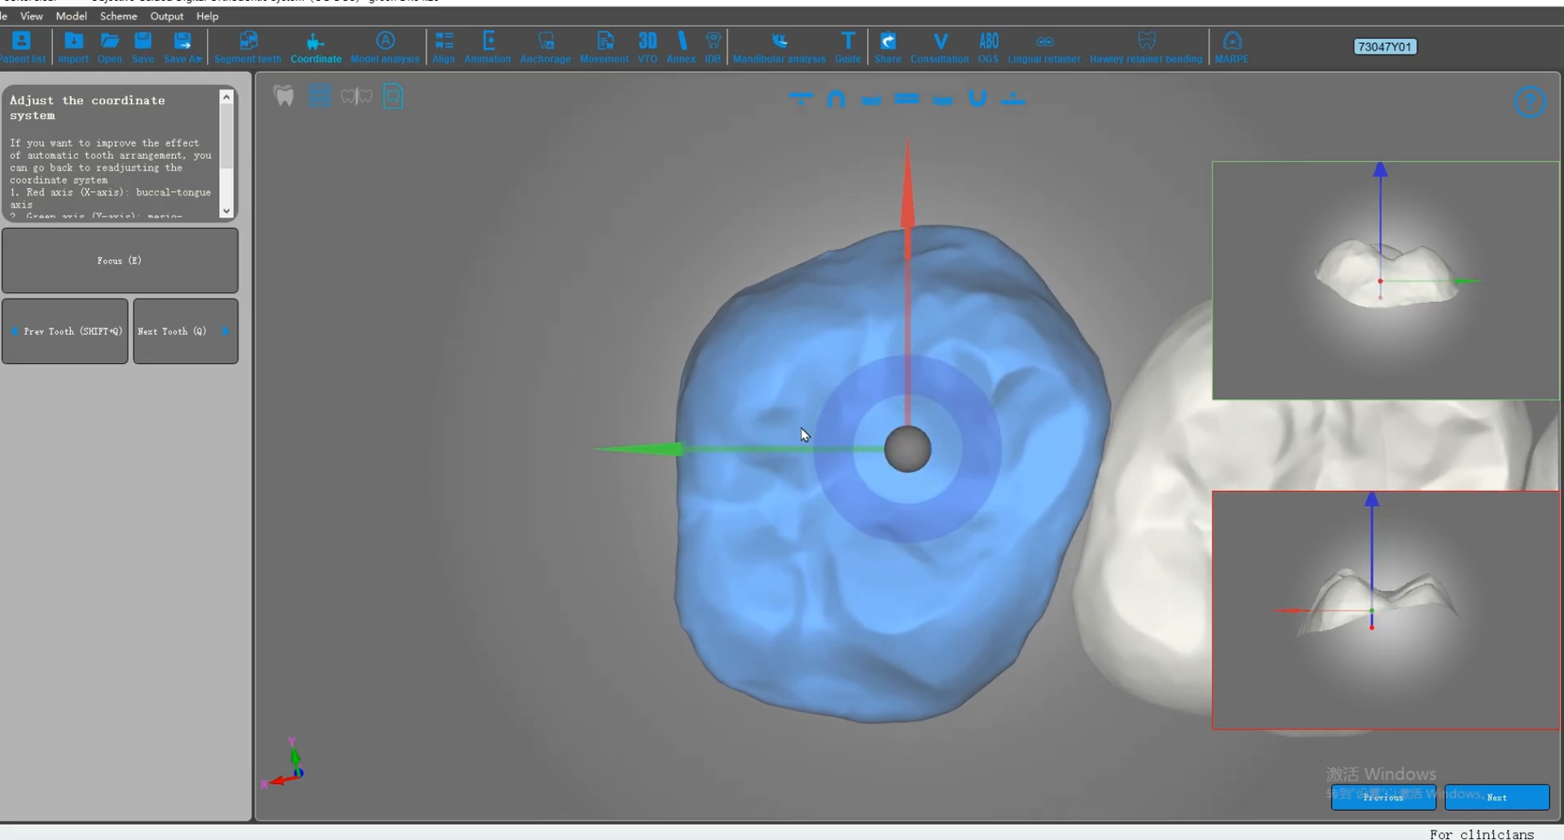
mouse_move(794, 447)
mouse_down()
mouse_move(804, 465)
mouse_move(775, 464)
mouse_up()
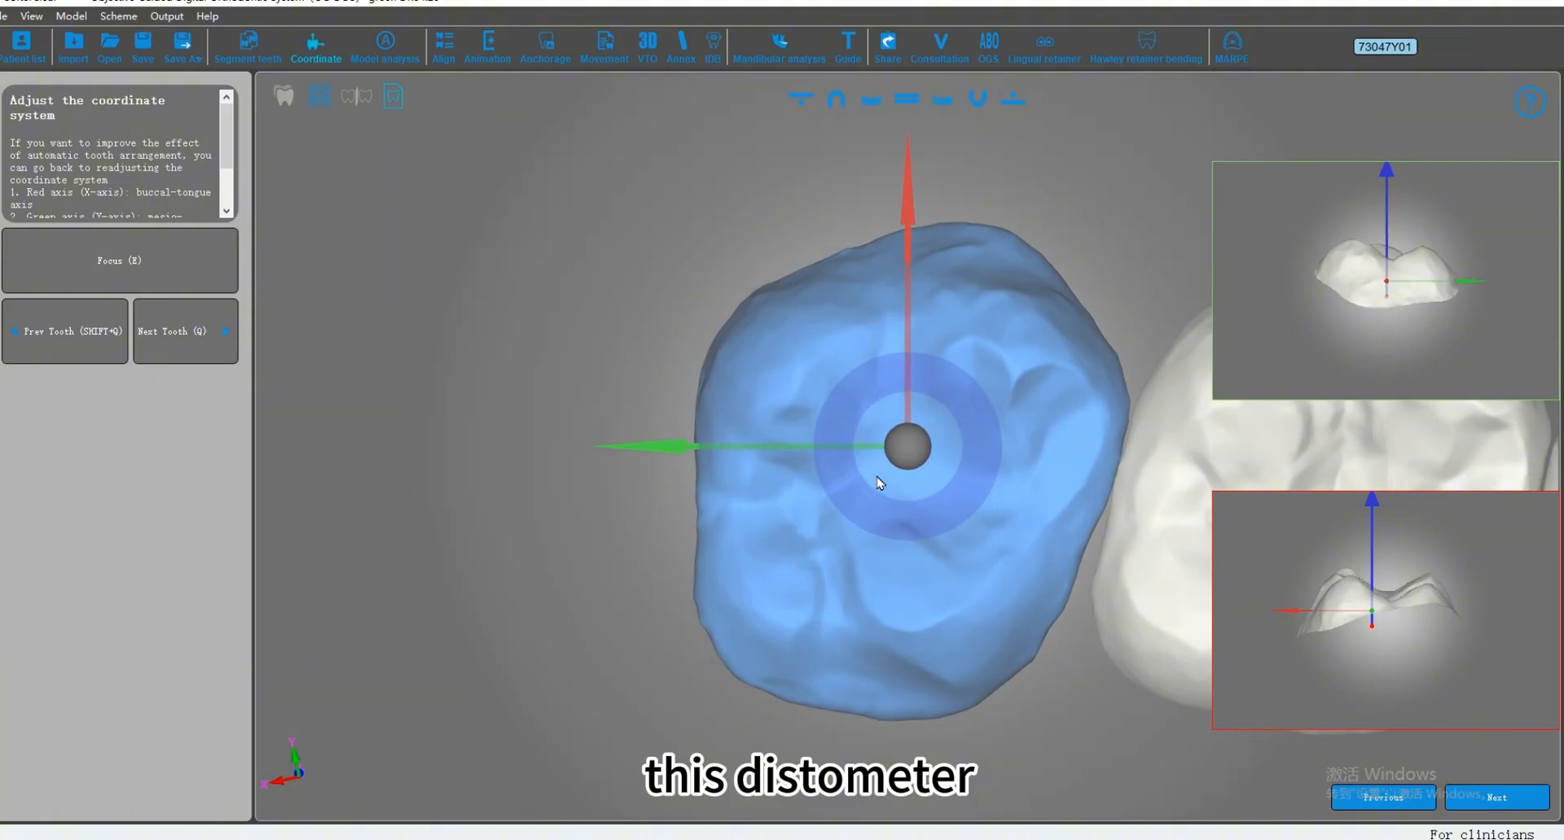
Step: Finish the upper right second molar's centre, then fine-tune the upper right first molar's coordinate system by rotating its axes and shifting its centre
drag(992, 520, 907, 447)
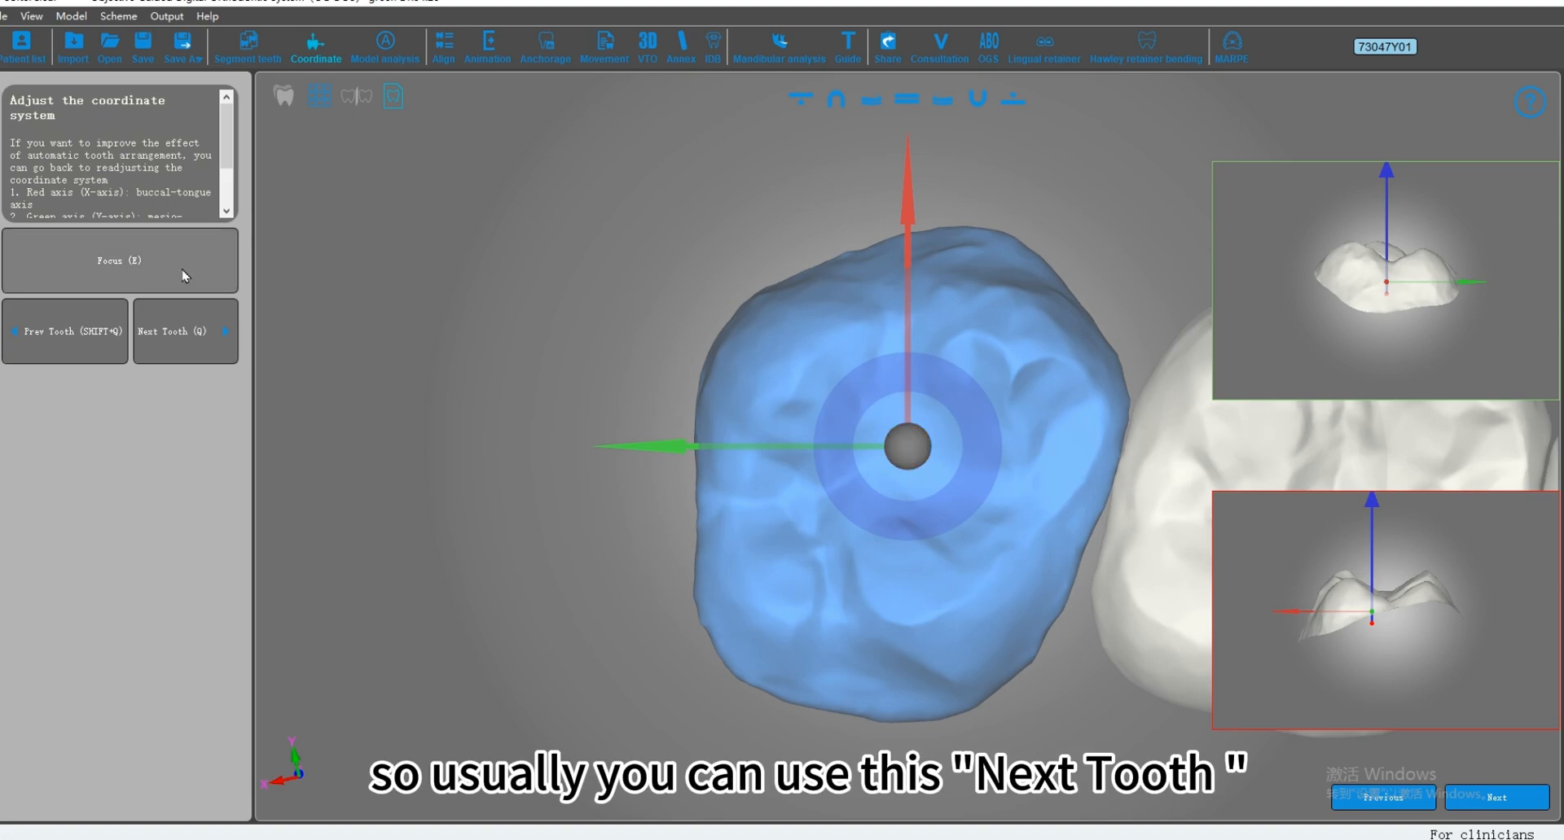
click(180, 349)
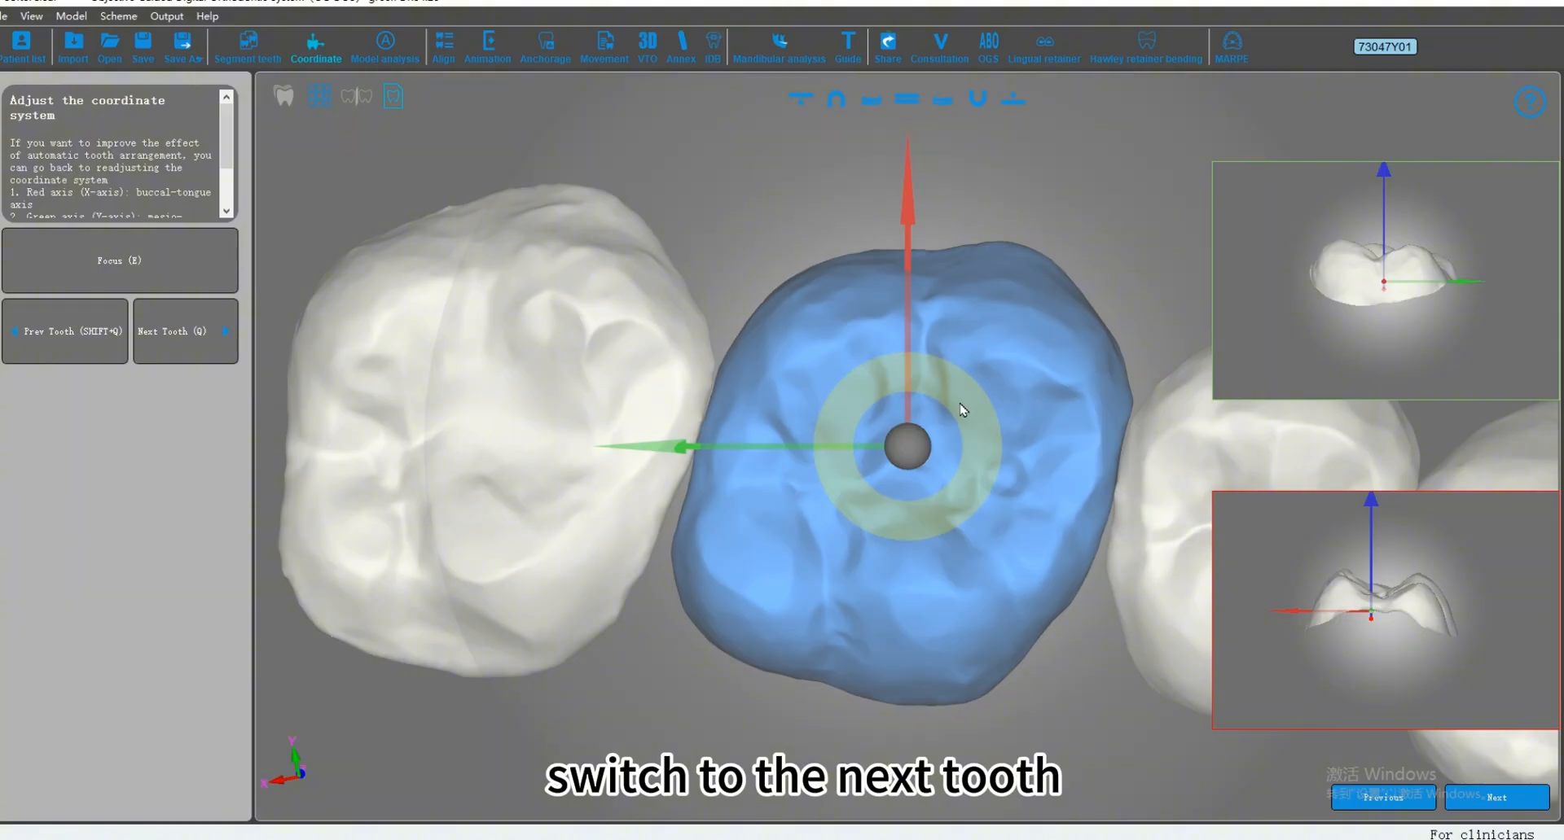
drag(964, 405, 1000, 529)
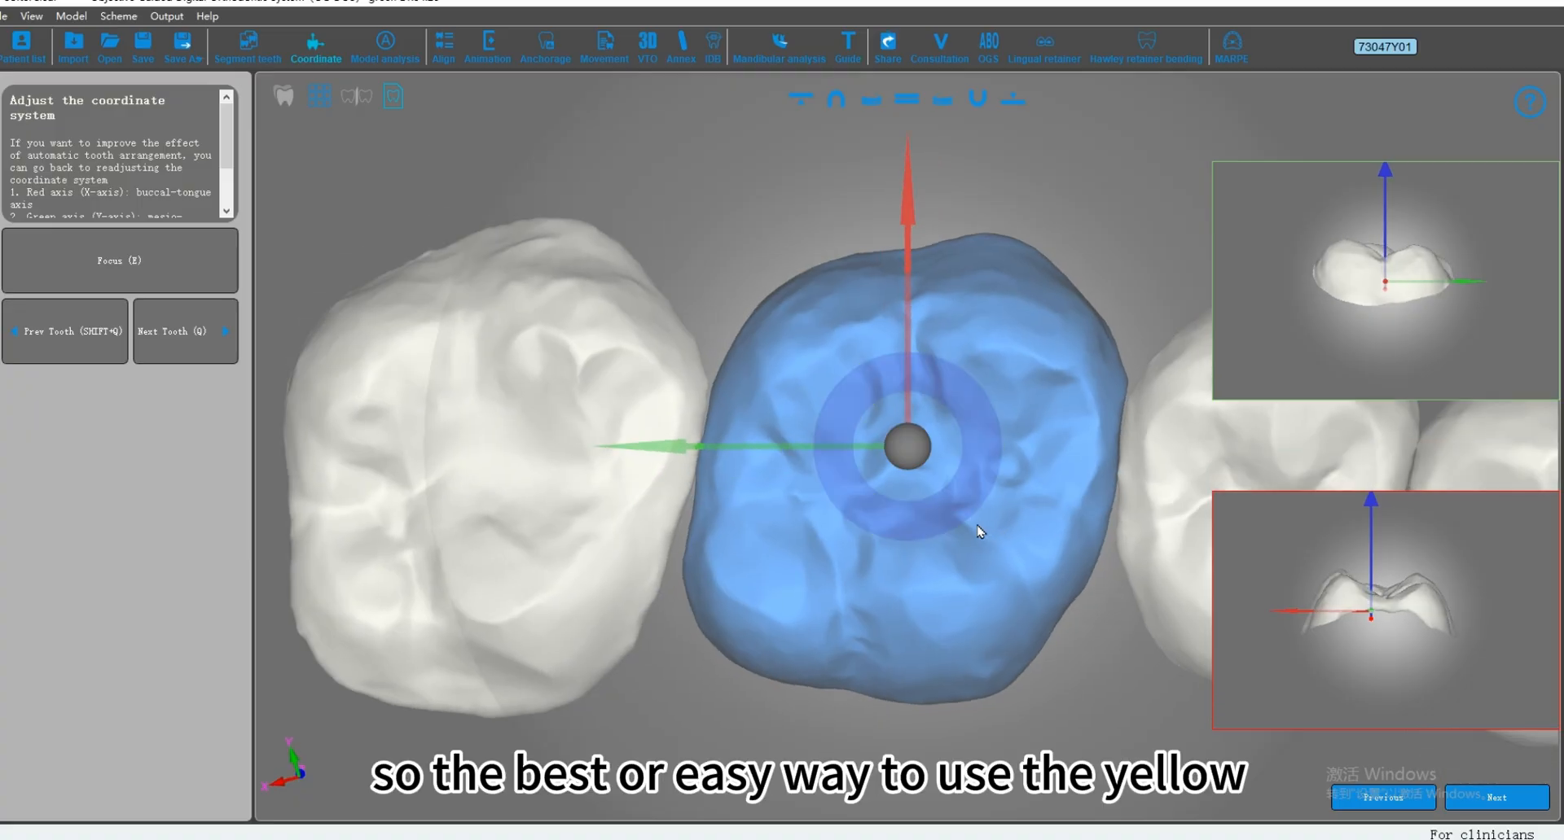
mouse_move(988, 464)
mouse_down()
mouse_move(992, 436)
mouse_move(979, 491)
mouse_move(988, 443)
mouse_move(993, 480)
mouse_move(998, 443)
mouse_move(1002, 464)
mouse_up()
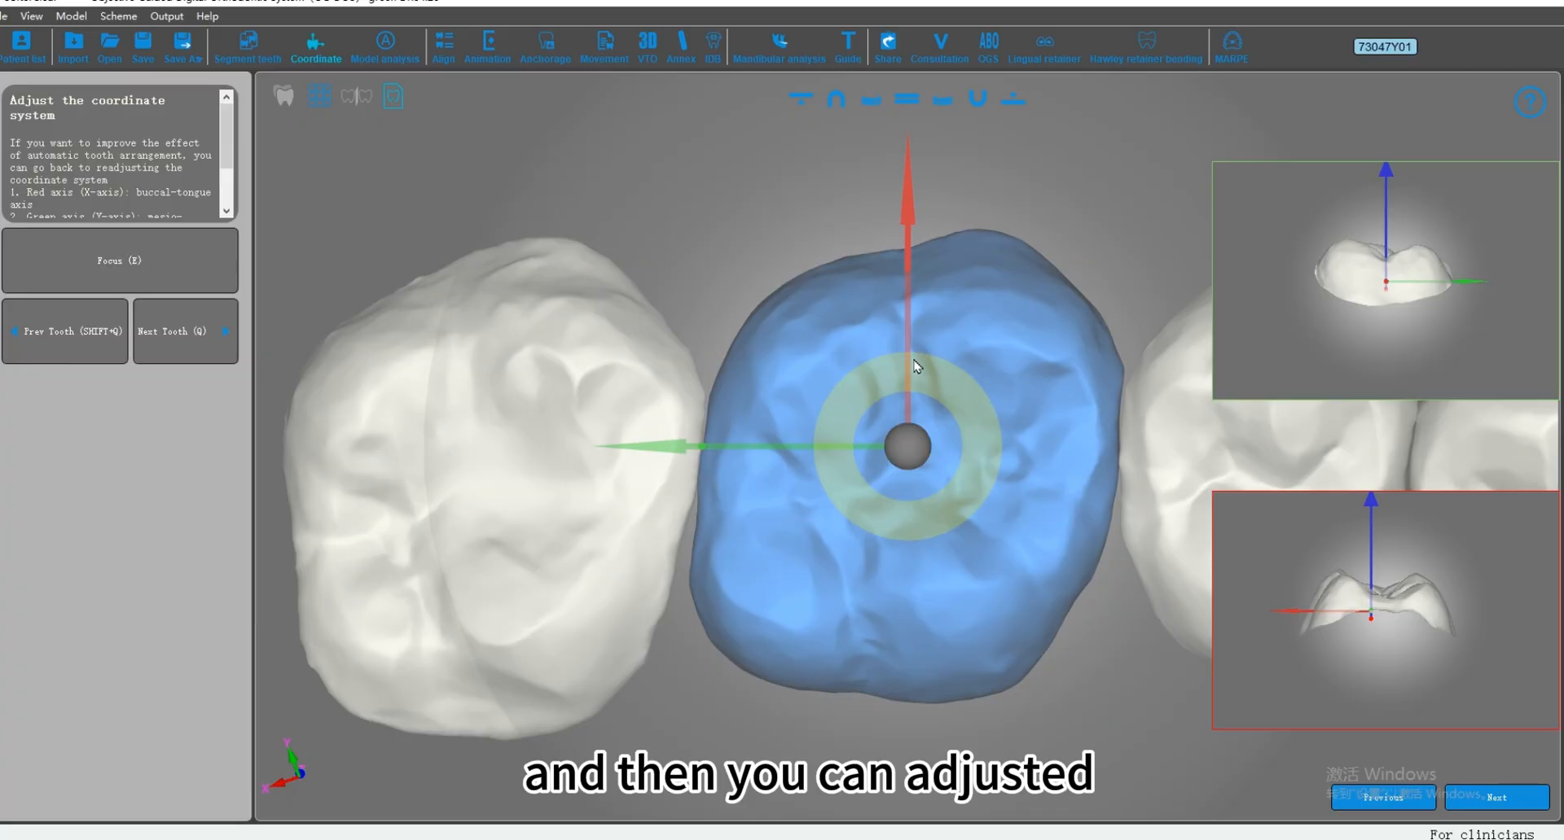
drag(911, 320, 912, 338)
drag(911, 458, 888, 500)
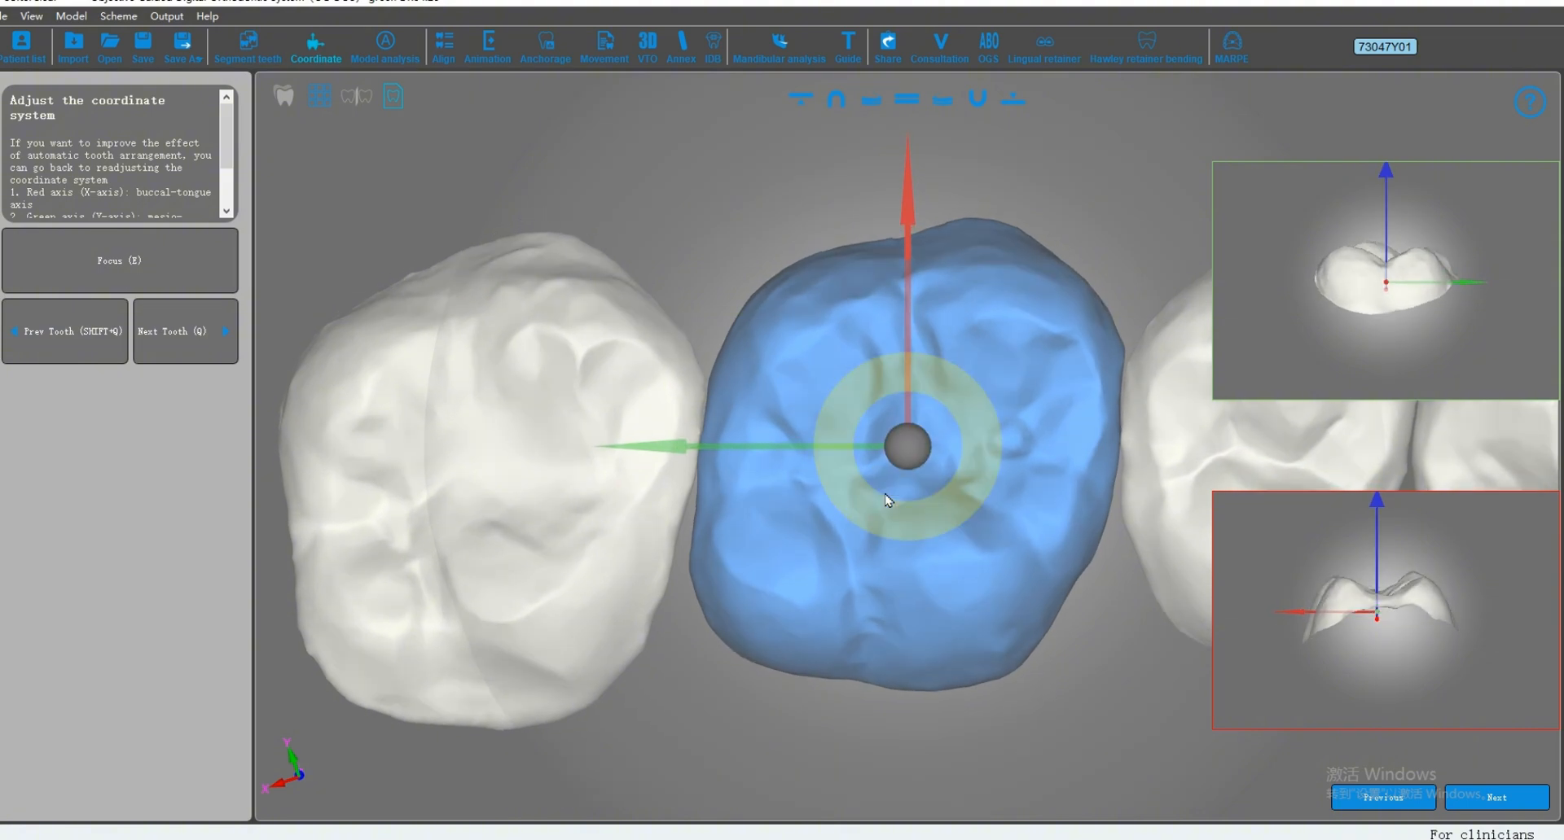
Step: Move past the upper right premolars to the upper right canine and slightly adjust its coordinate system
key(q)
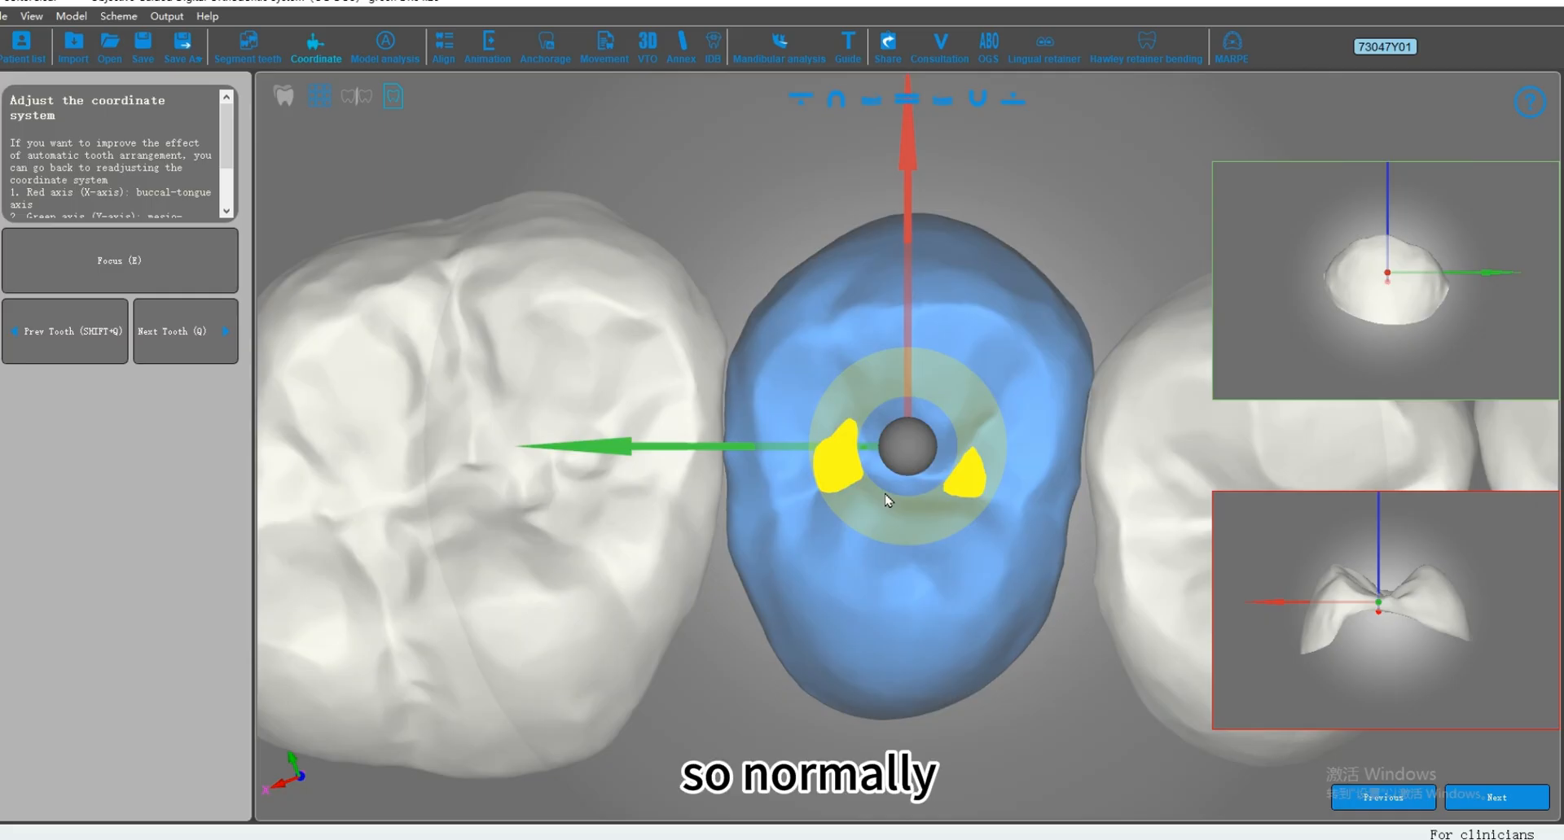
key(q)
key(q)
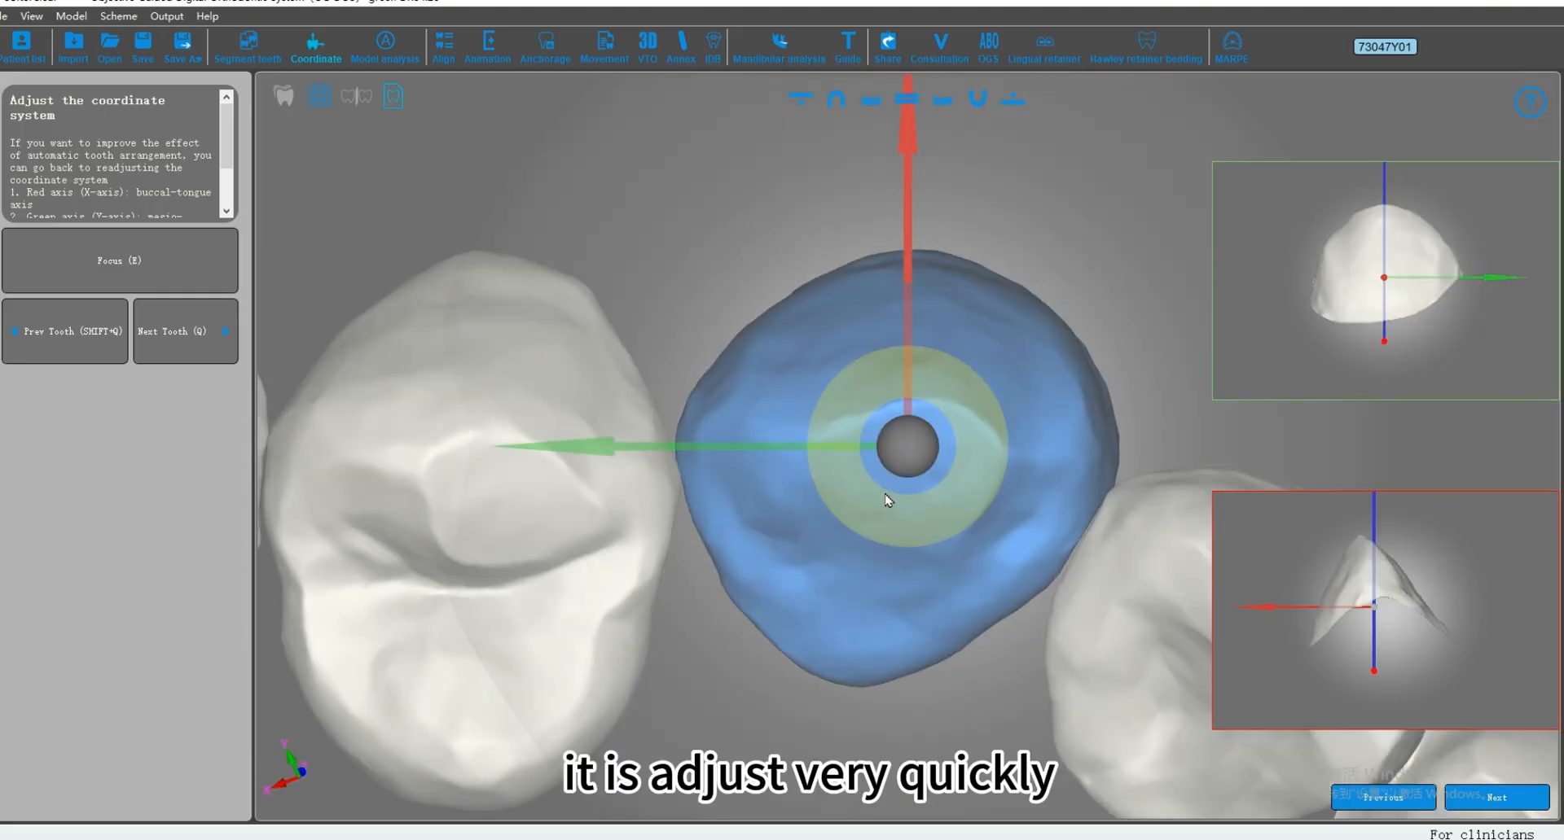
drag(904, 447, 988, 467)
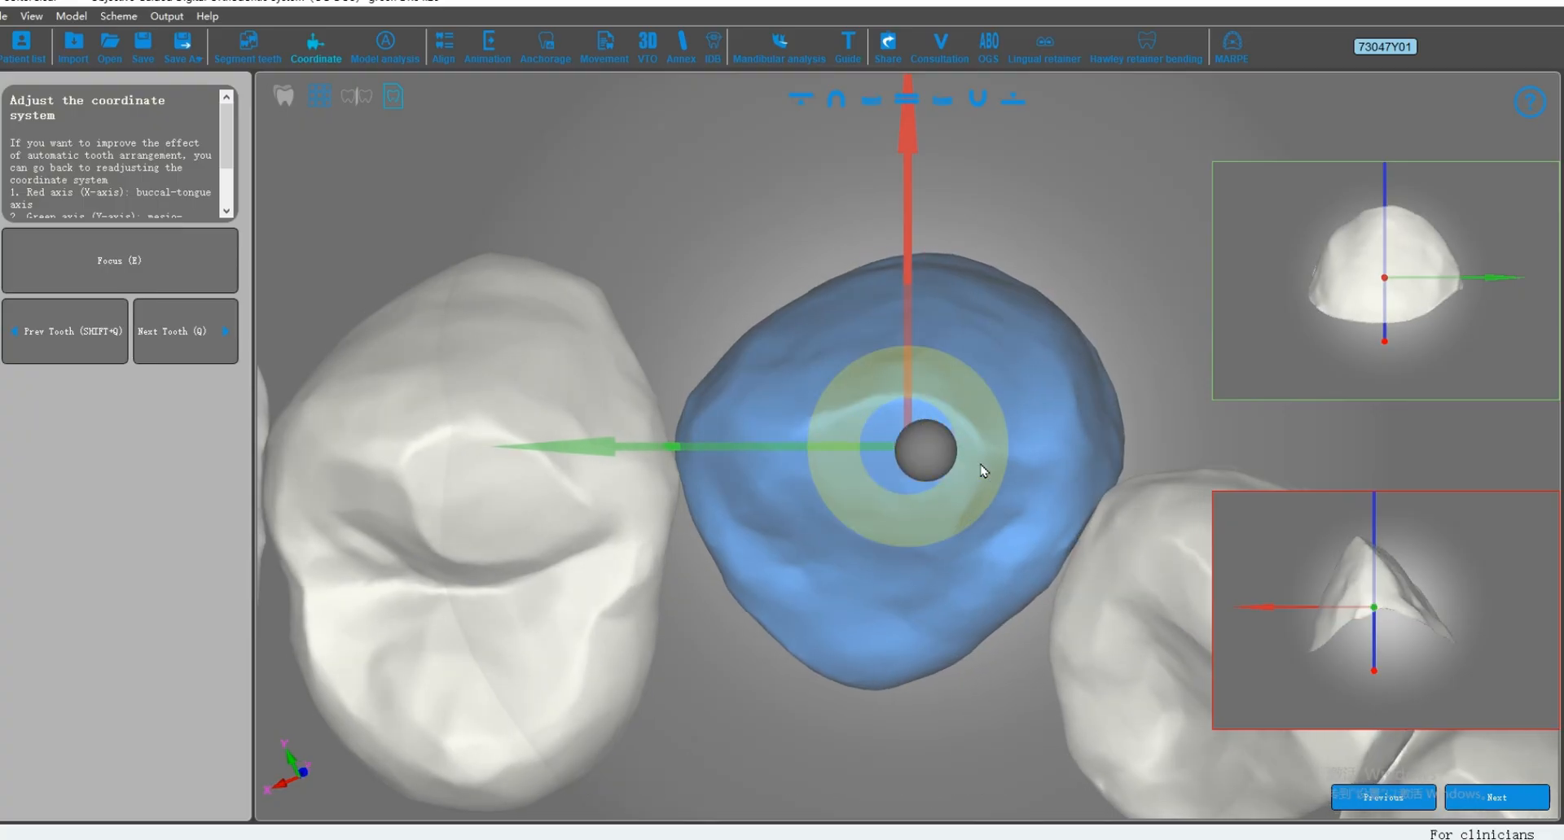
Step: Review the following upper teeth up to the upper left canine and fine-tune that canine's coordinate system
key(q)
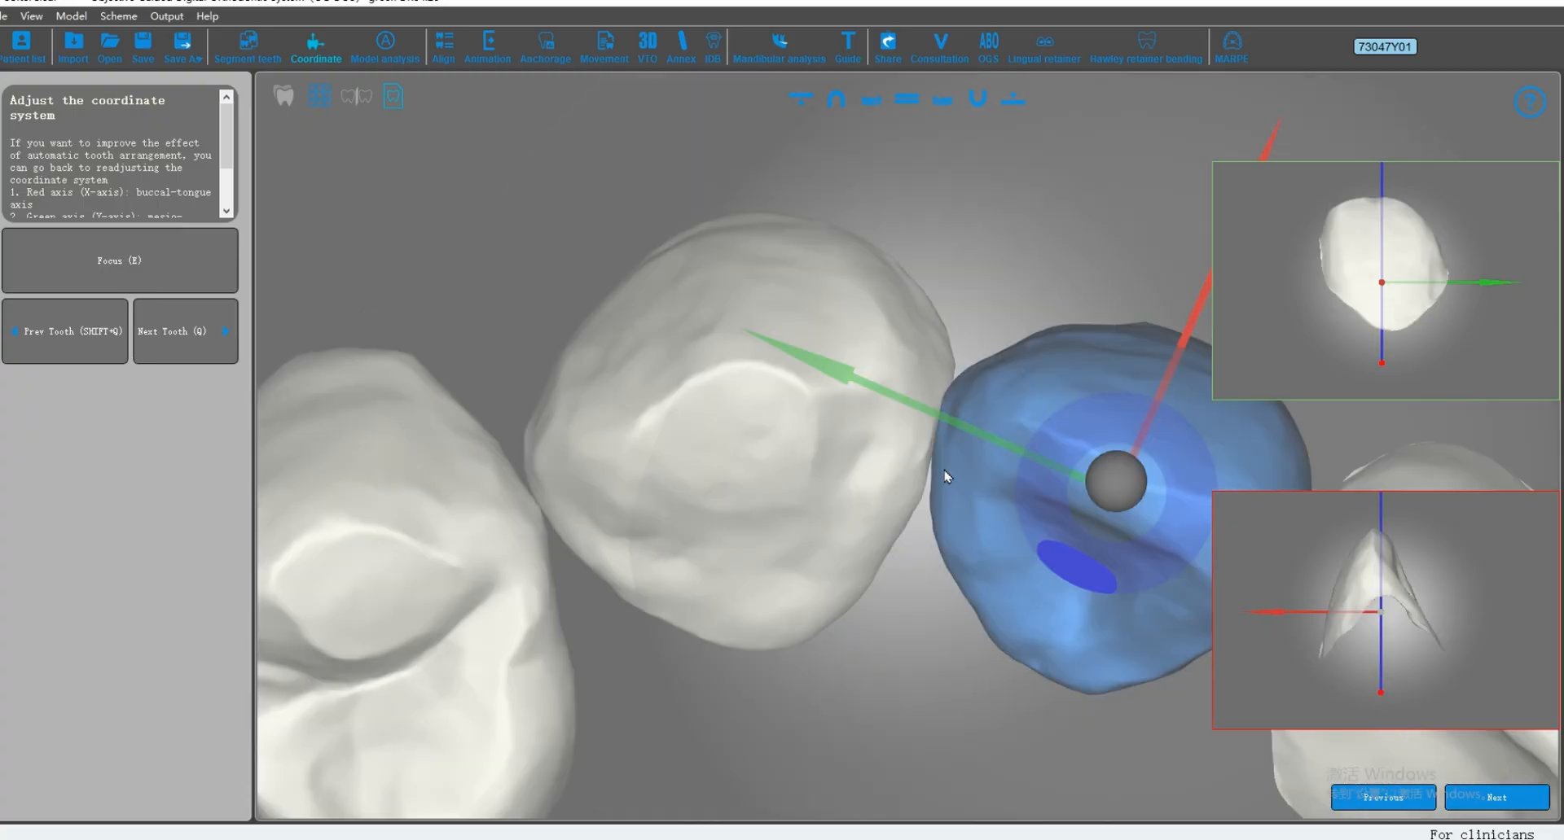
key(q)
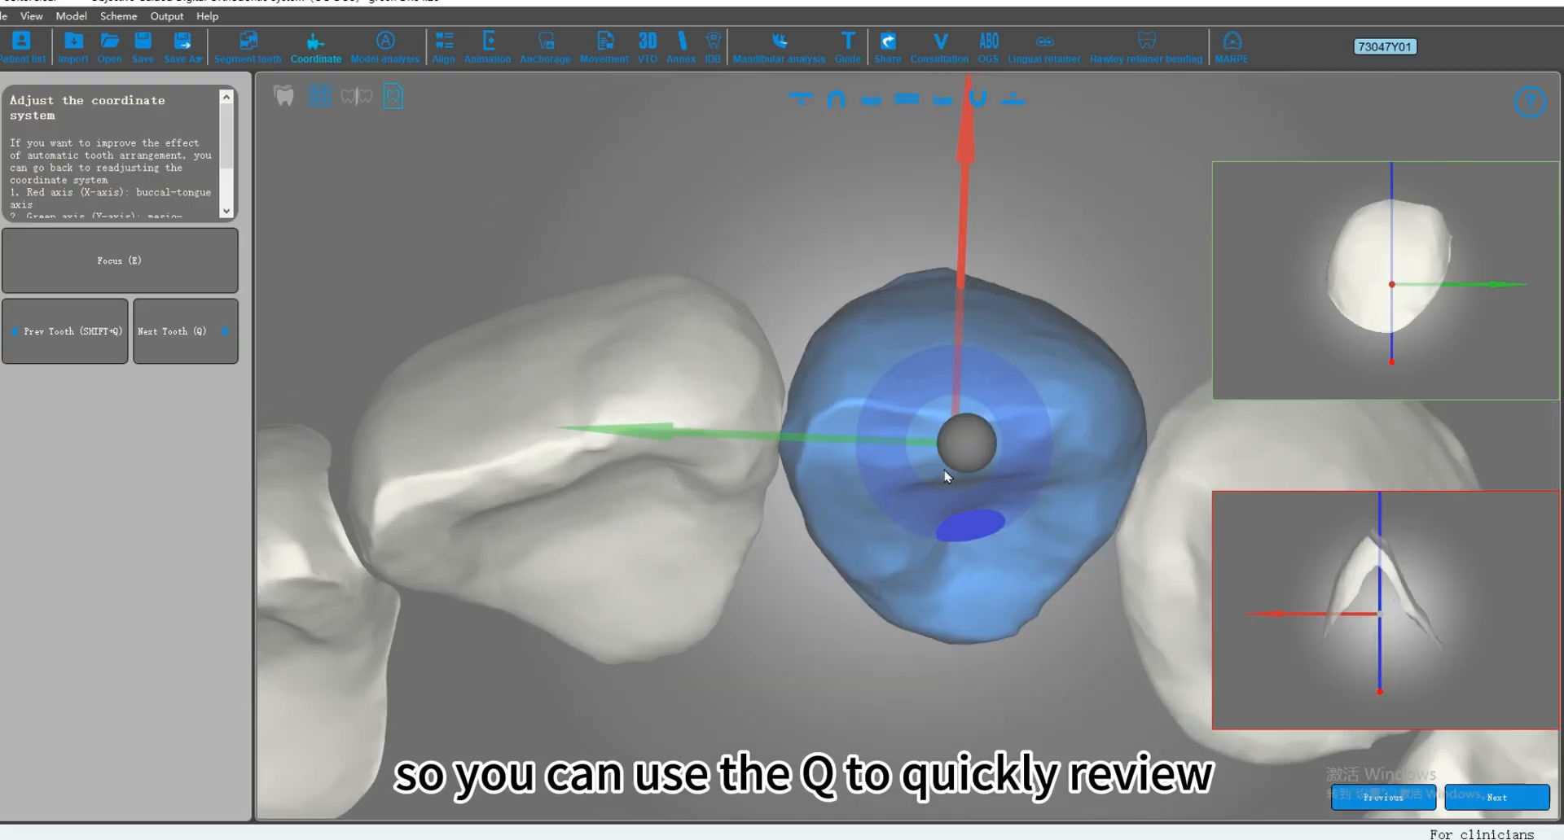
key(q)
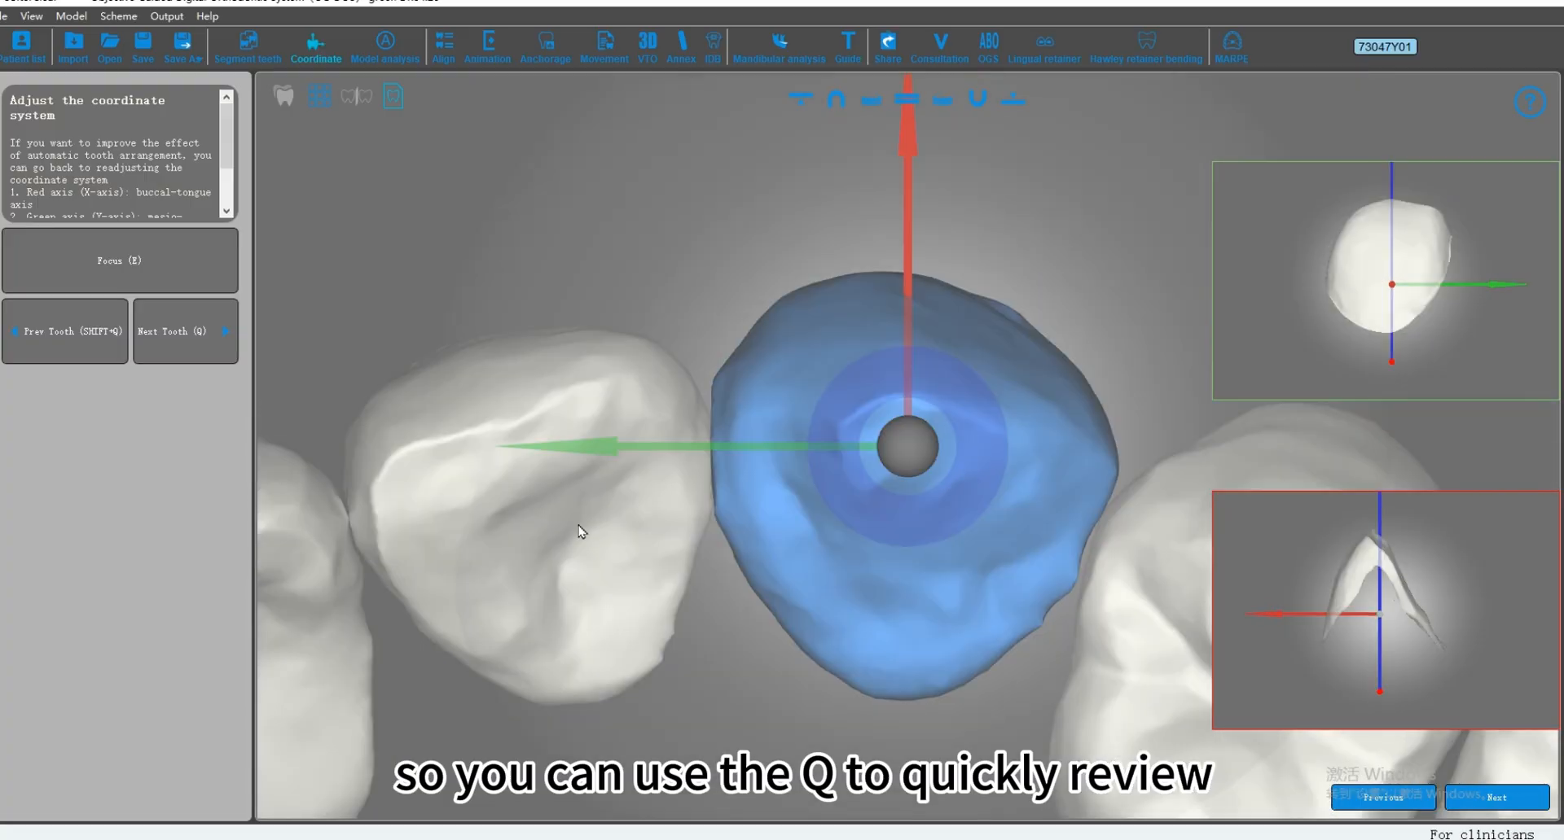
mouse_move(909, 454)
mouse_down()
mouse_move(977, 470)
mouse_move(886, 458)
mouse_up()
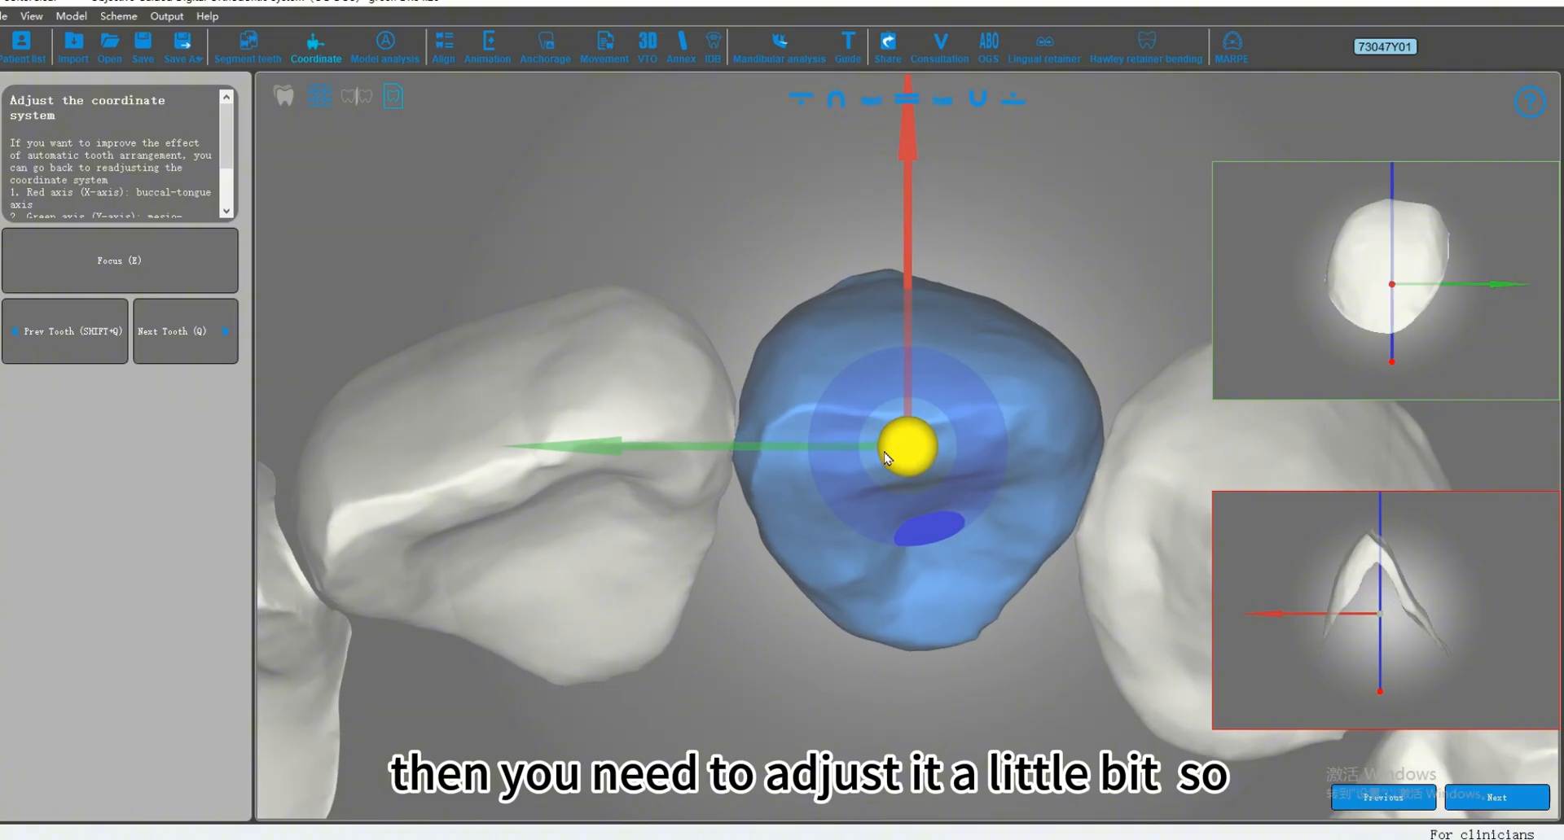
Step: Review the coordinate systems of the remaining teeth, leave Focus mode and proceed to dental restoration
key(q)
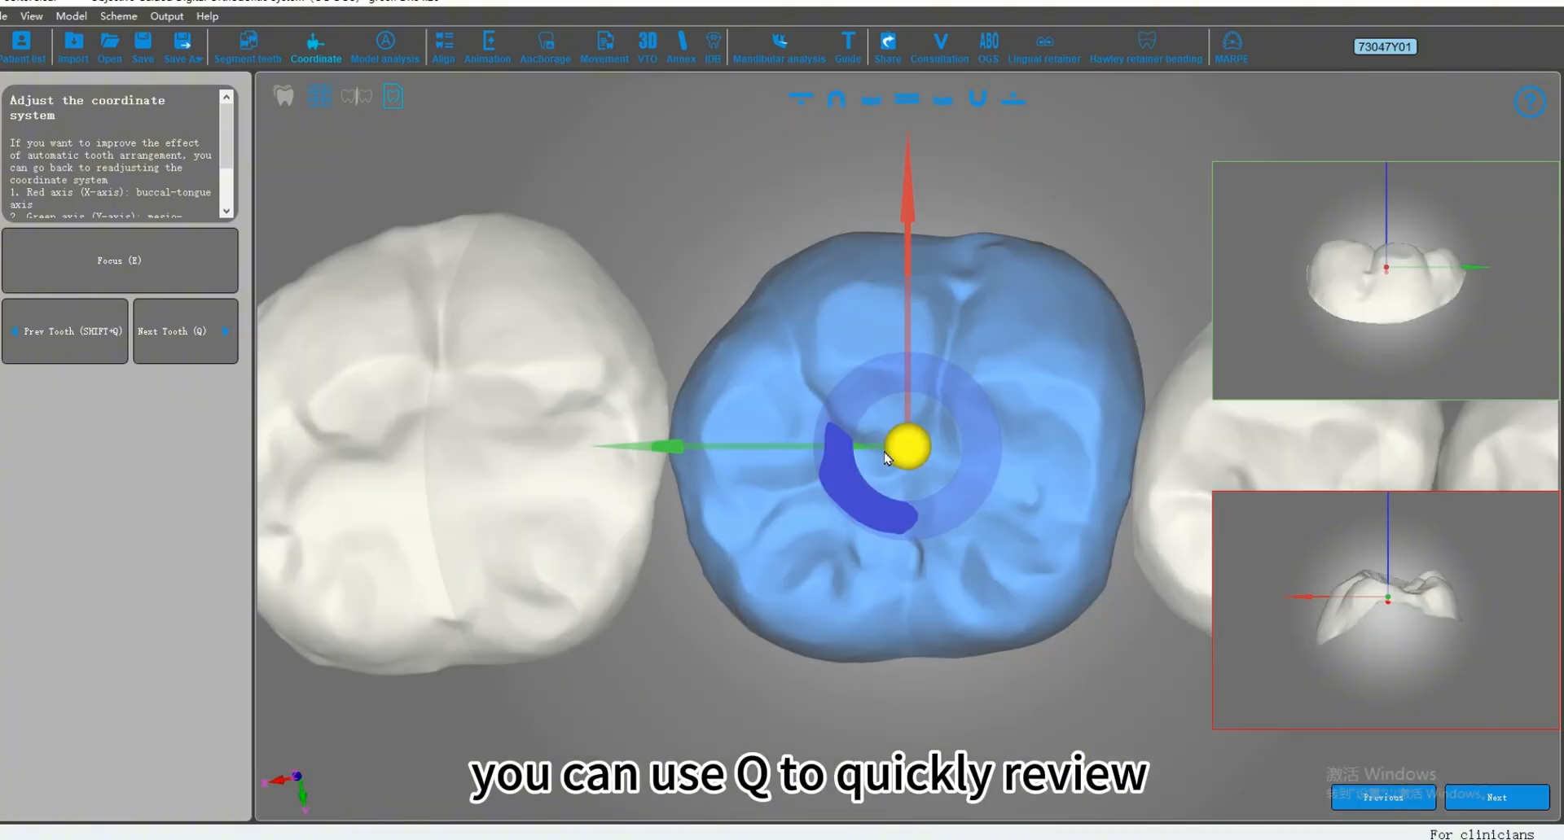
key(q)
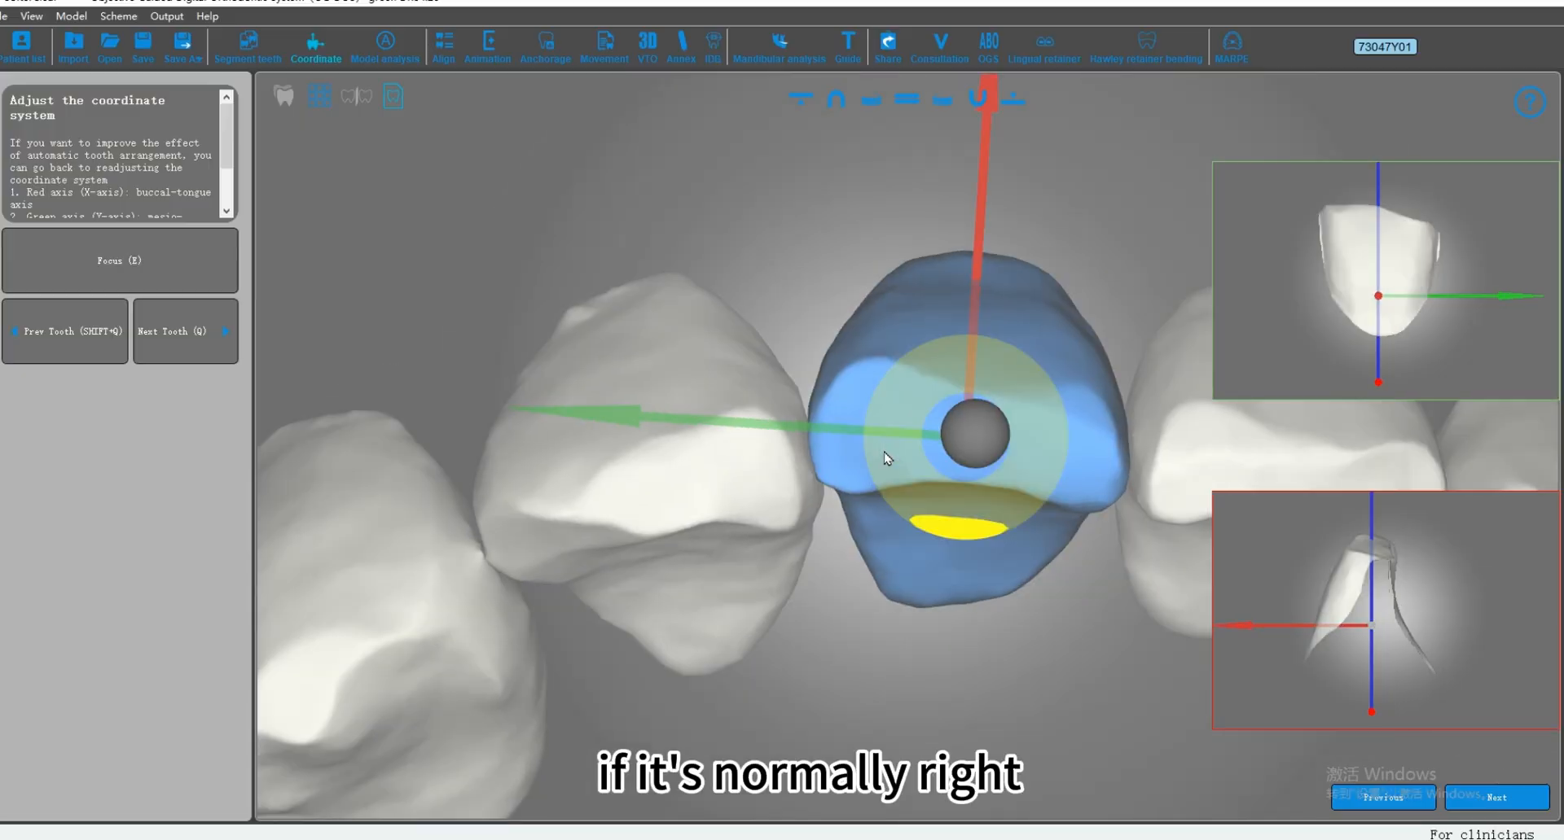
key(q)
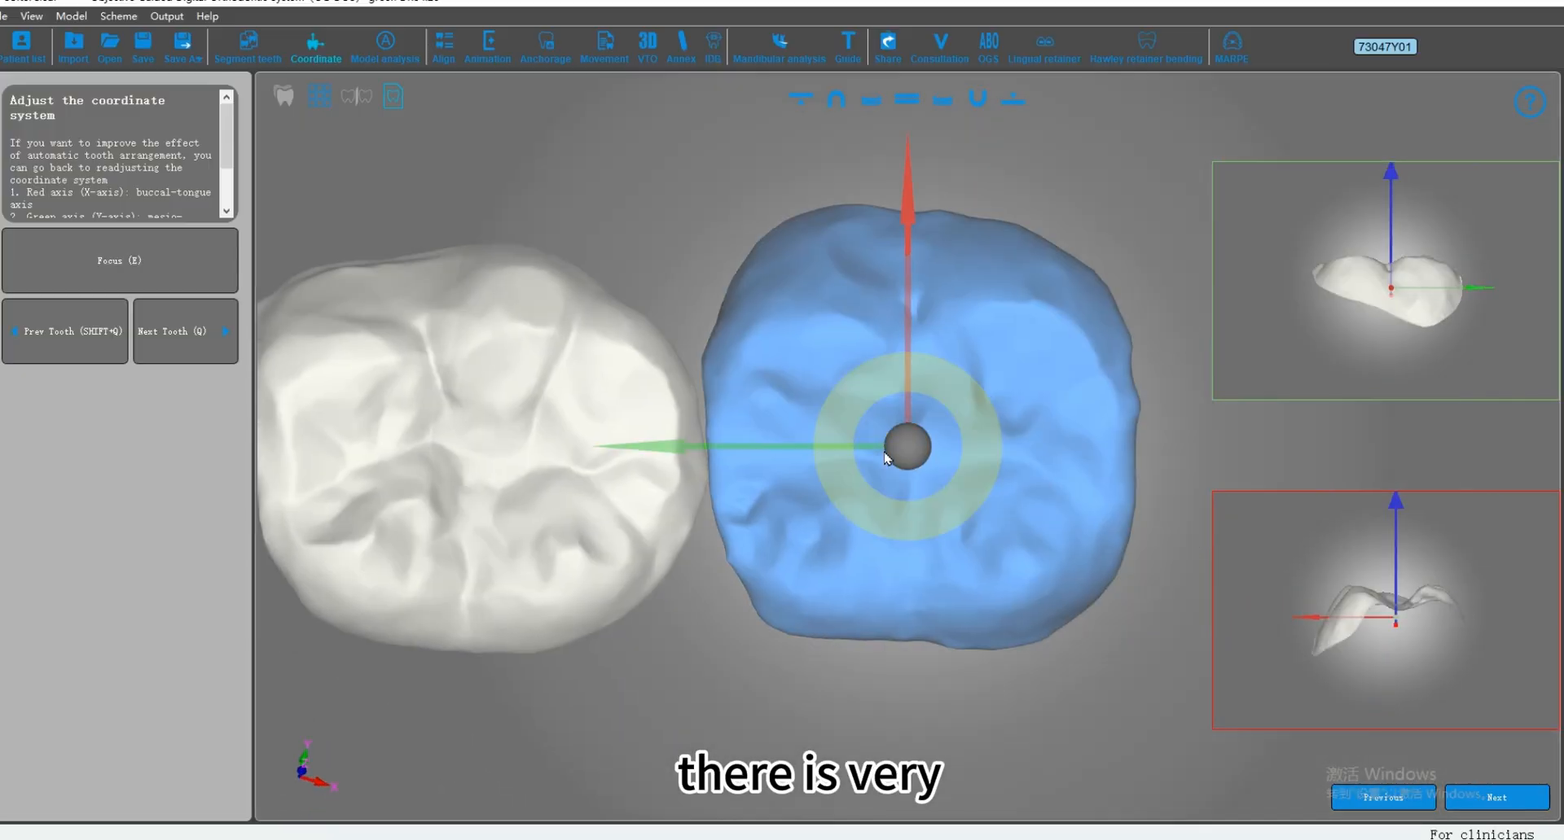
key(e)
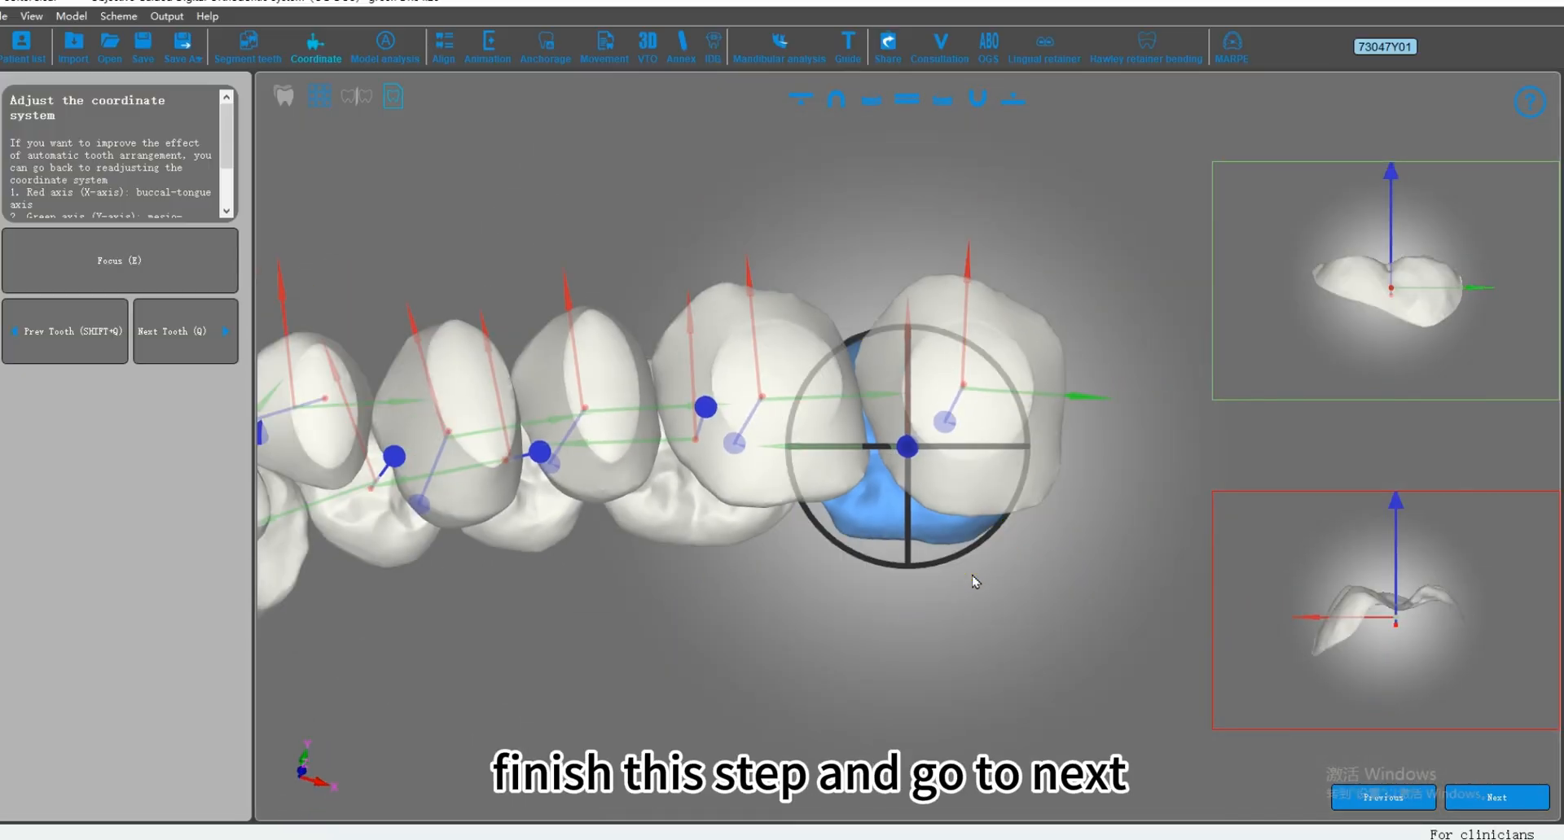
click(1499, 800)
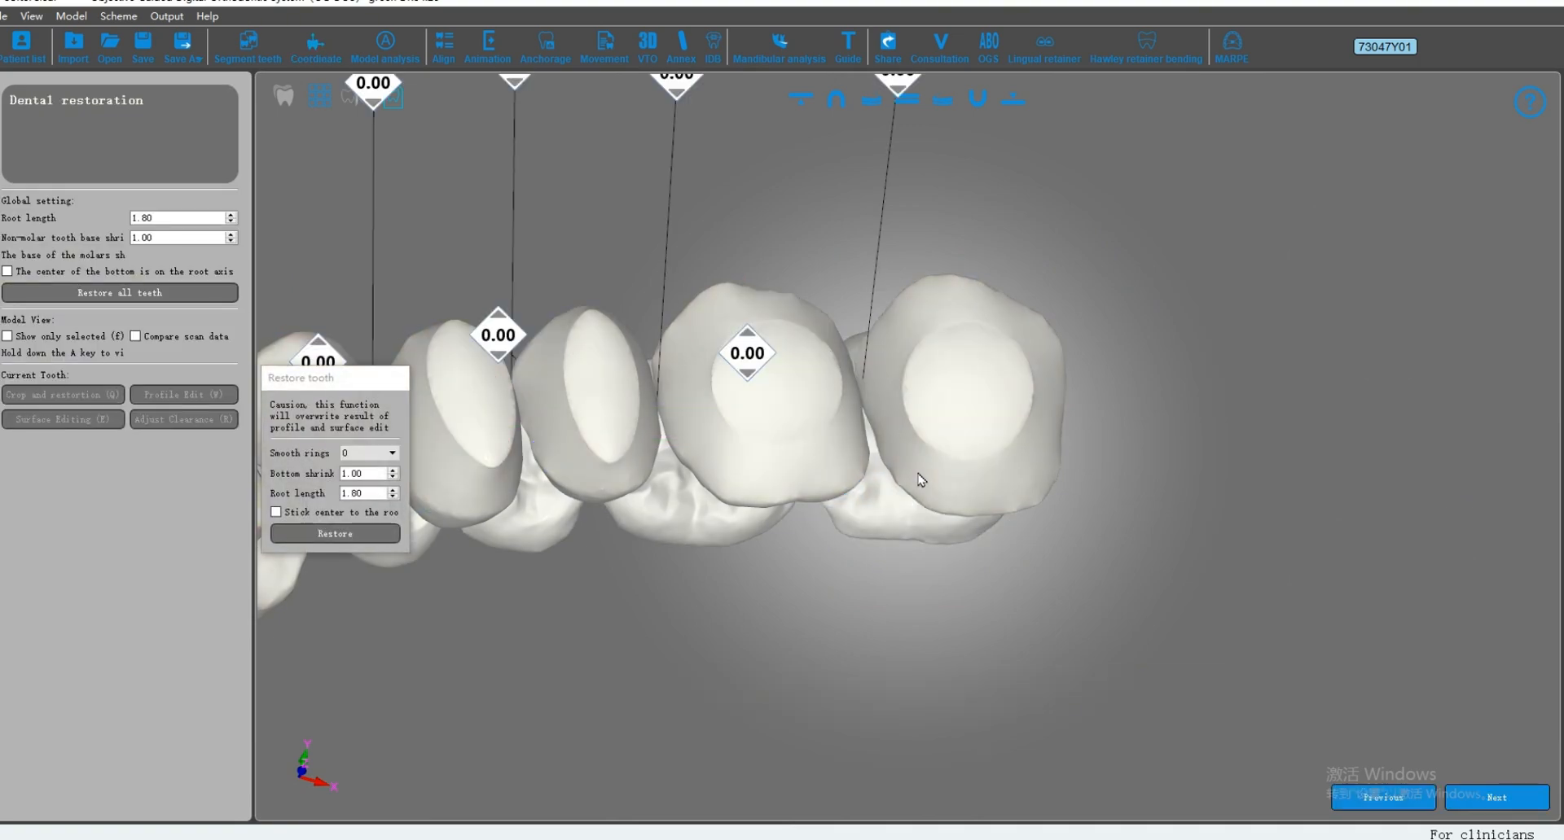
Step: Examine the restored upper and lower arches and their interdental spacing labels from several angles
scroll(921, 480, down, 3)
right_drag(872, 457, 1270, 393)
middle_drag(1138, 398, 900, 388)
right_drag(684, 314, 472, 440)
middle_drag(1049, 490, 886, 465)
right_drag(611, 326, 941, 296)
middle_drag(941, 296, 943, 316)
right_drag(1063, 421, 926, 267)
right_drag(963, 334, 876, 202)
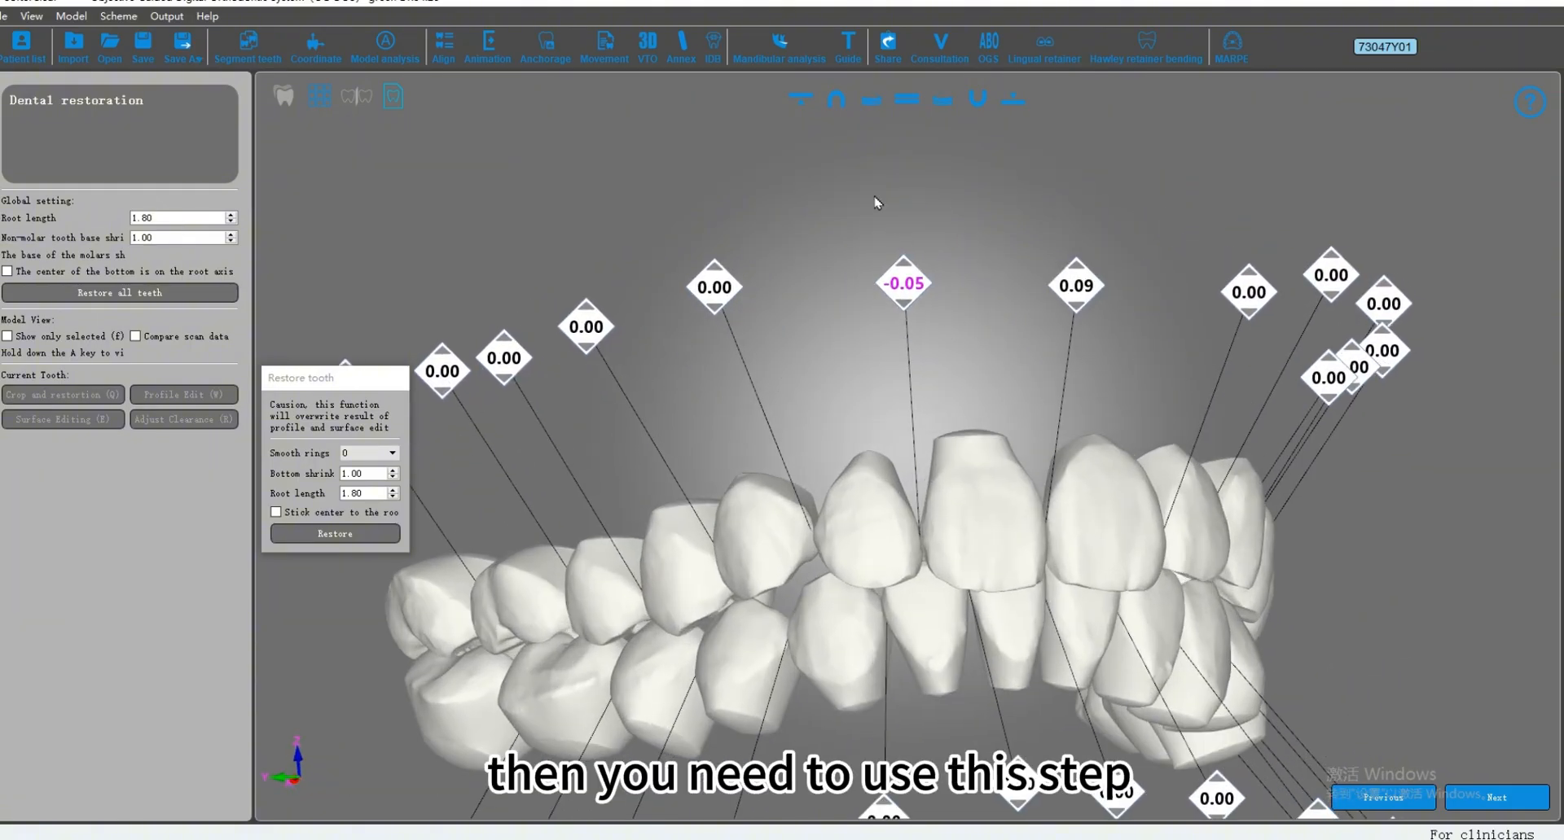
Step: Show only the upper jaw and examine the contacts and spacing between its front teeth from the incisal side
click(798, 106)
middle_drag(865, 312, 862, 394)
right_drag(863, 394, 817, 372)
scroll(860, 366, up, 1)
middle_drag(864, 253, 873, 336)
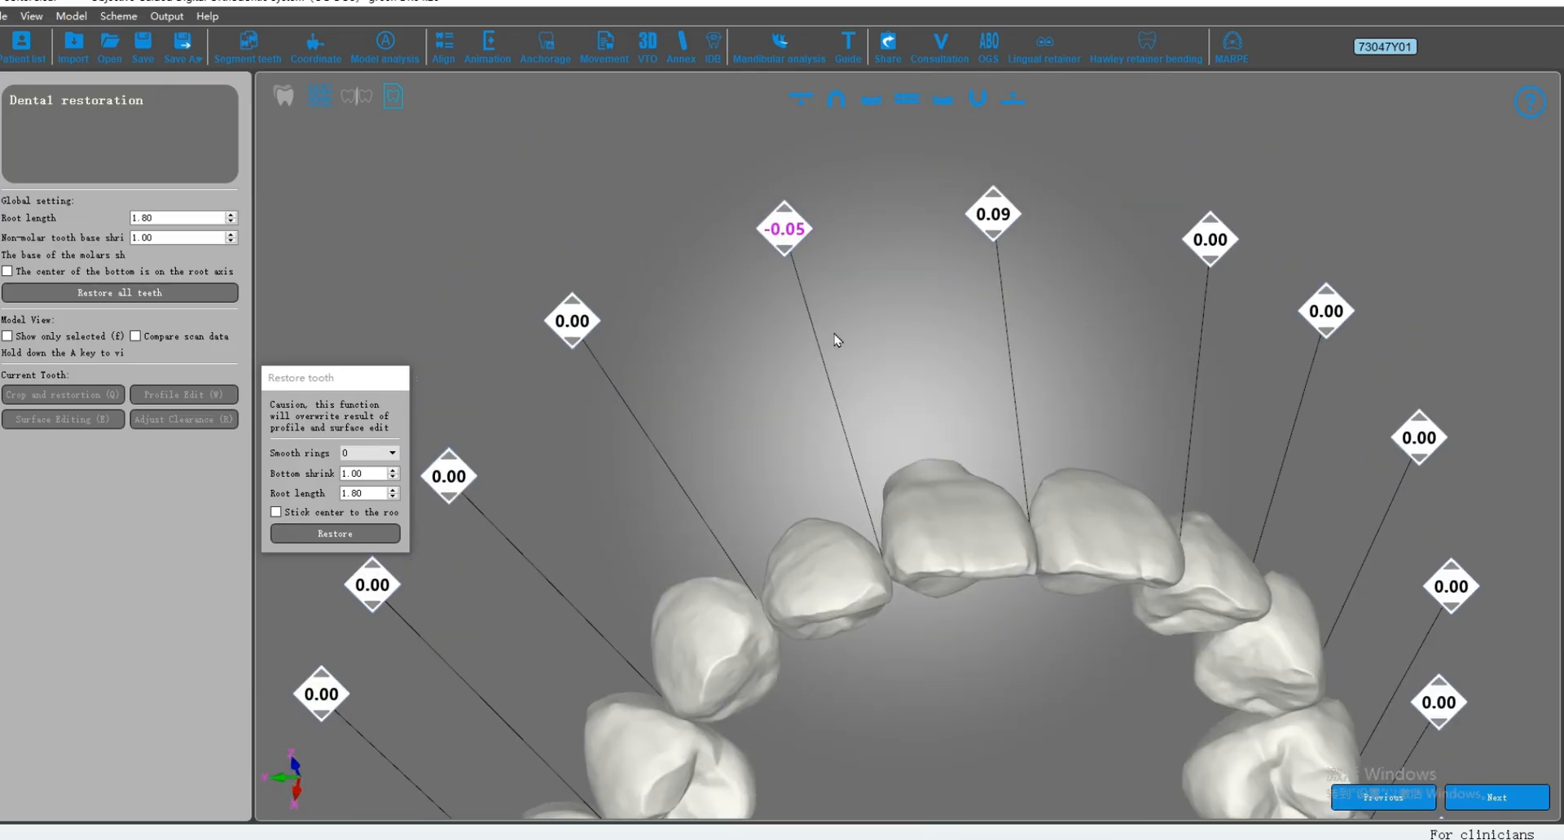
right_drag(833, 336, 847, 285)
scroll(879, 392, up, 2)
scroll(880, 393, down, 1)
middle_drag(899, 478, 924, 531)
scroll(905, 521, up, 2)
right_drag(924, 562, 838, 469)
scroll(841, 468, down, 2)
middle_drag(907, 402, 907, 435)
right_drag(909, 513, 876, 519)
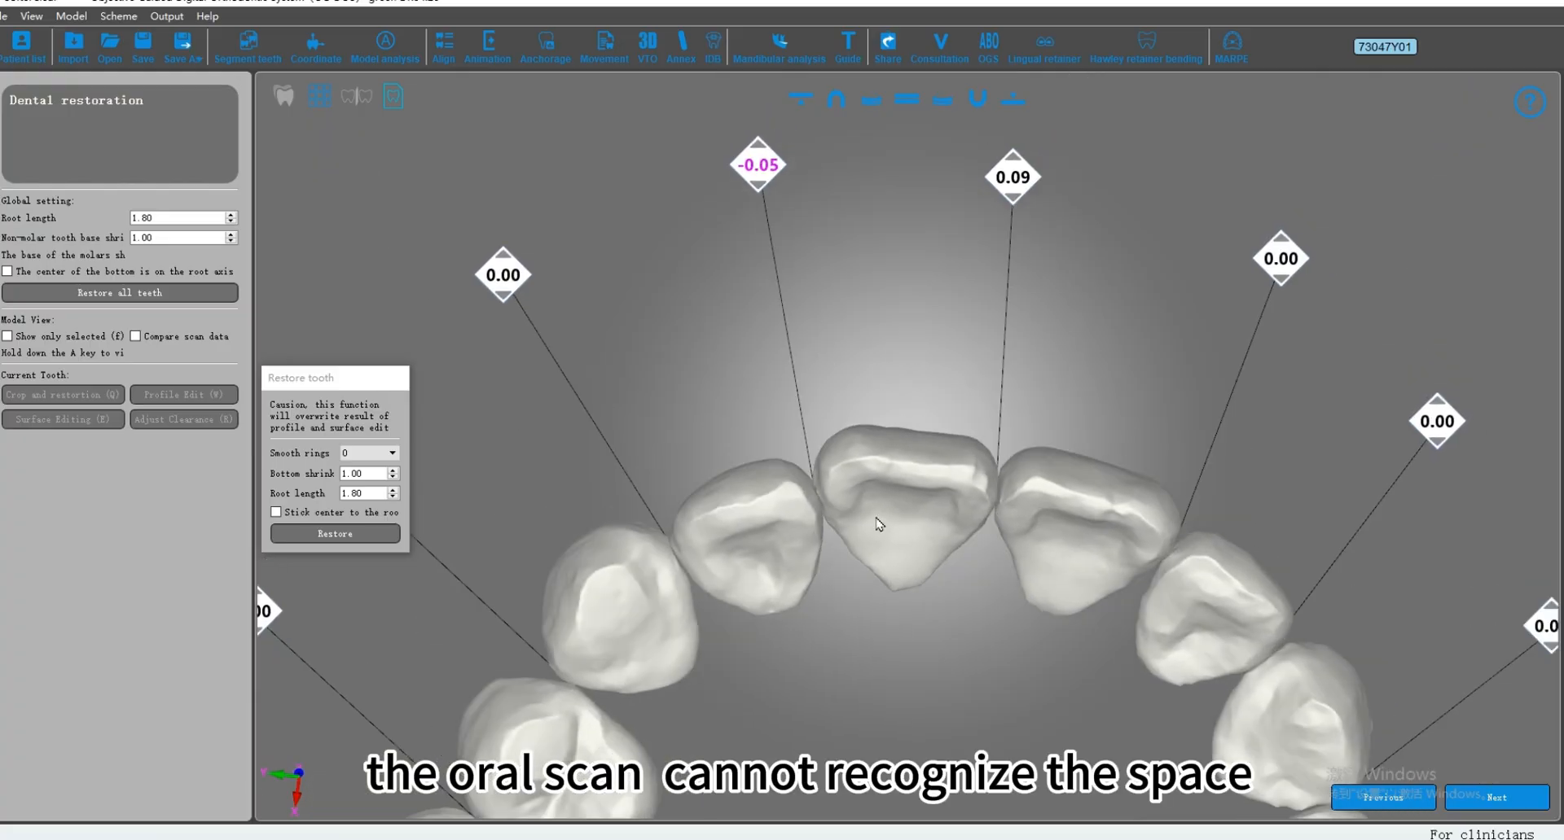
scroll(877, 524, up, 2)
middle_drag(764, 328, 802, 372)
right_drag(802, 437, 823, 410)
scroll(825, 421, down, 1)
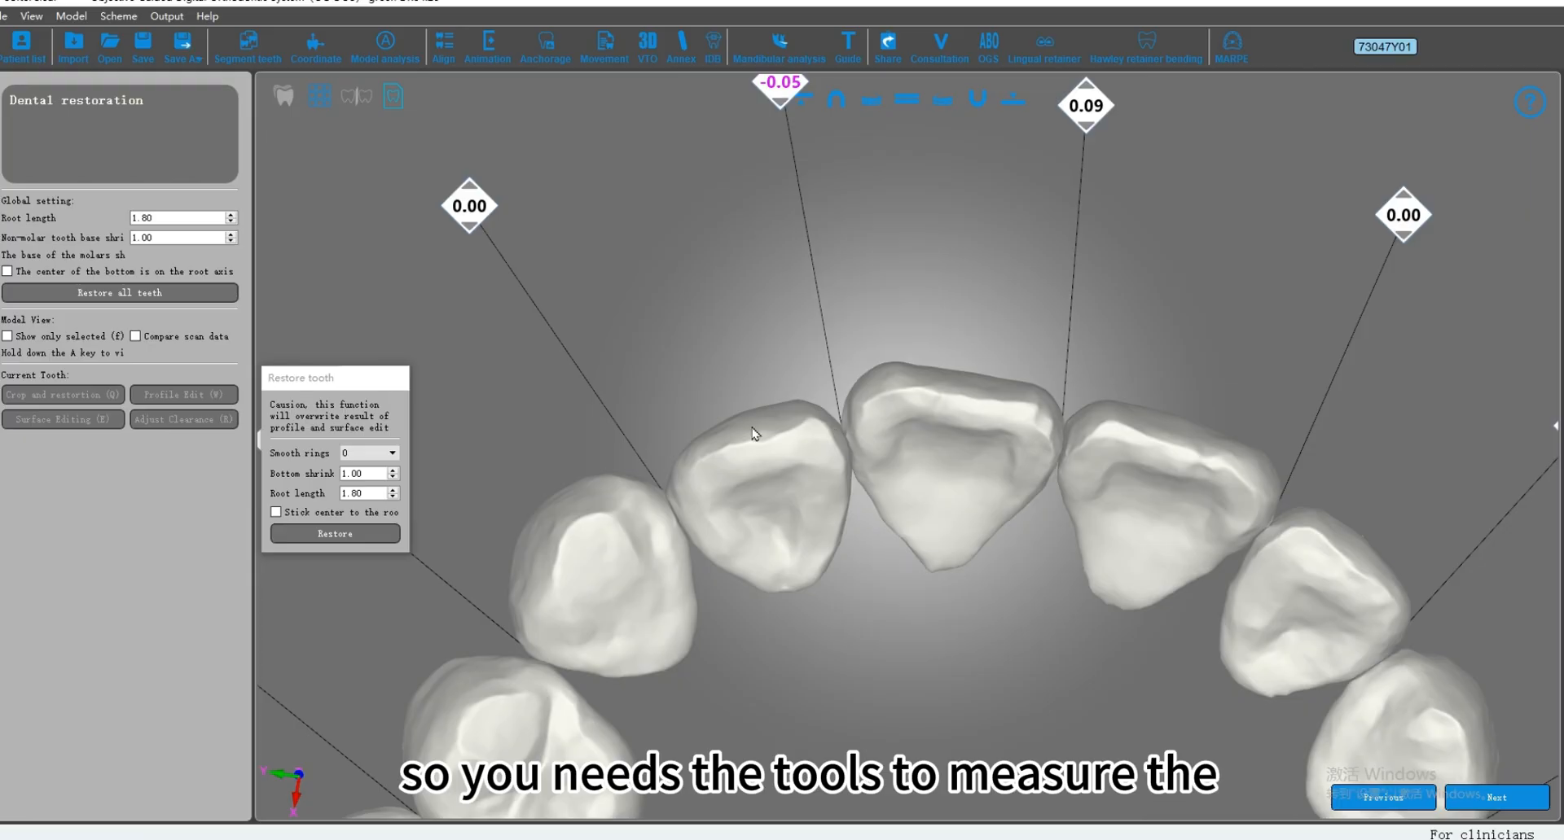
middle_drag(754, 433, 841, 434)
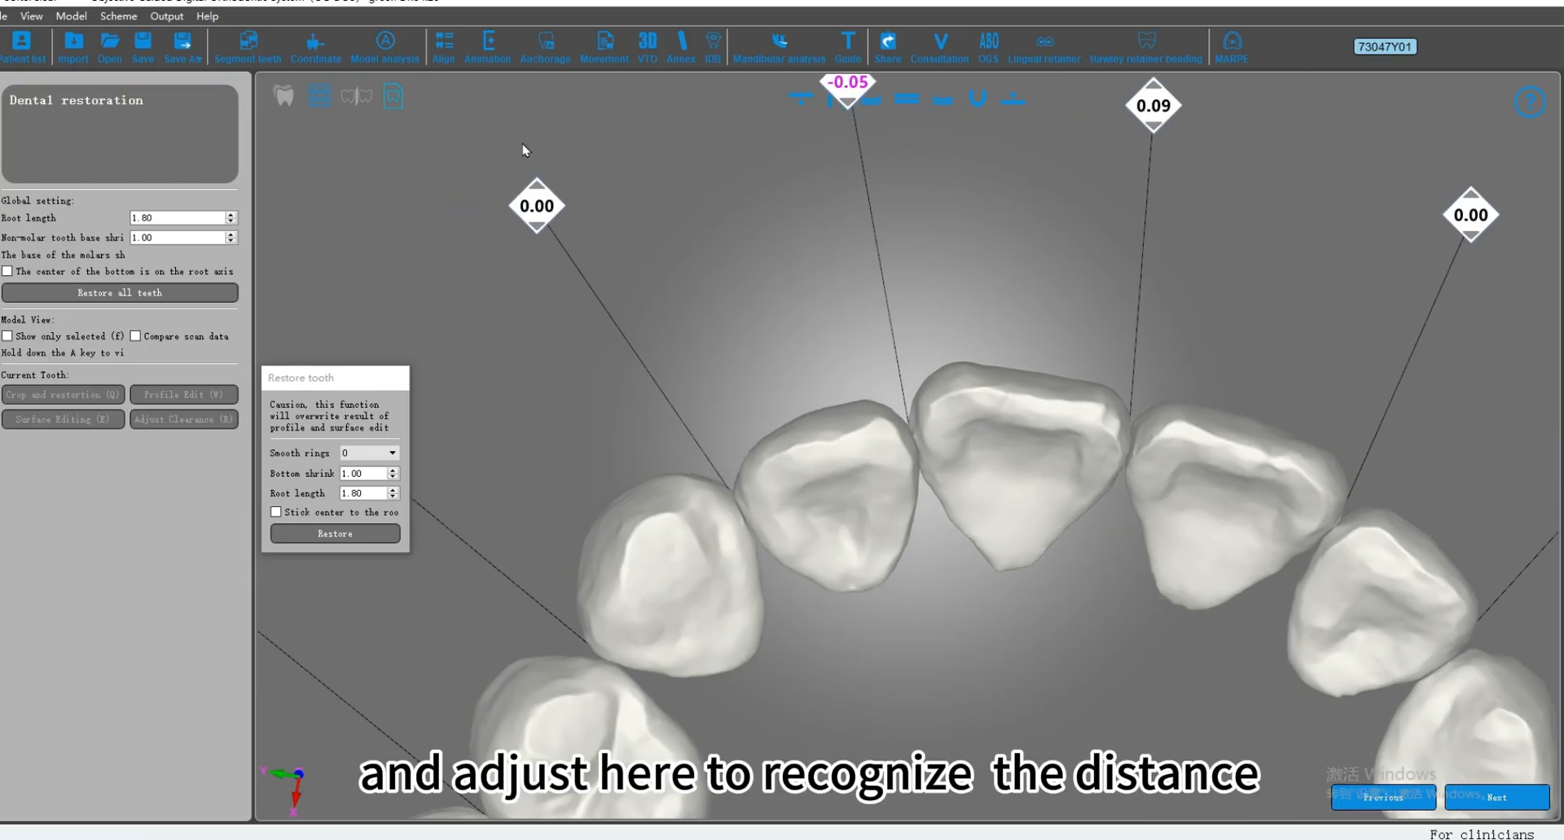
Step: Allow UR3 and UR2 to be freshly restored and set the spacing between them to 0.20 mm
click(535, 235)
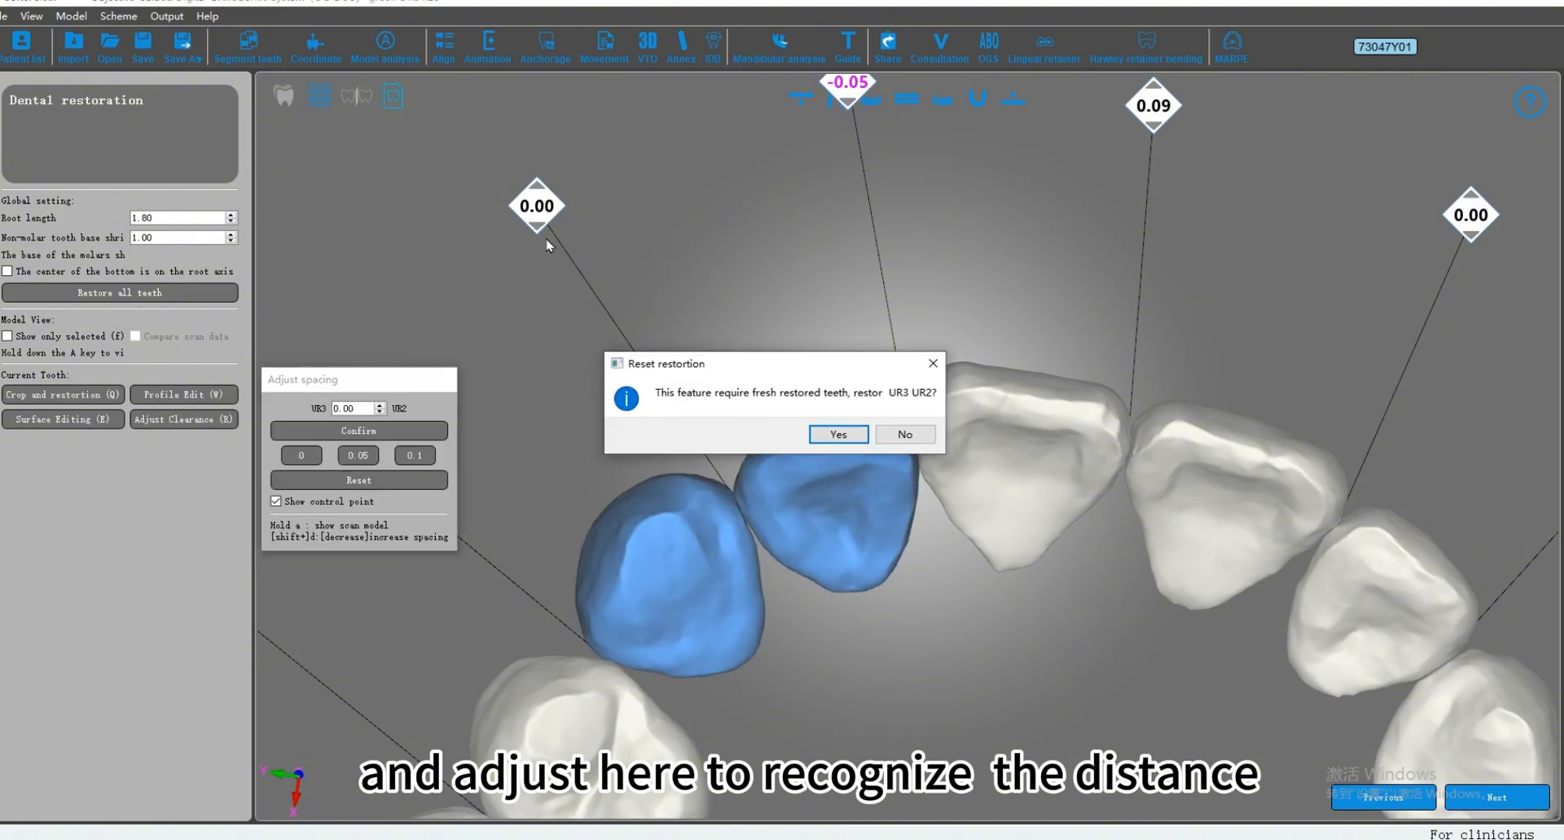
click(838, 434)
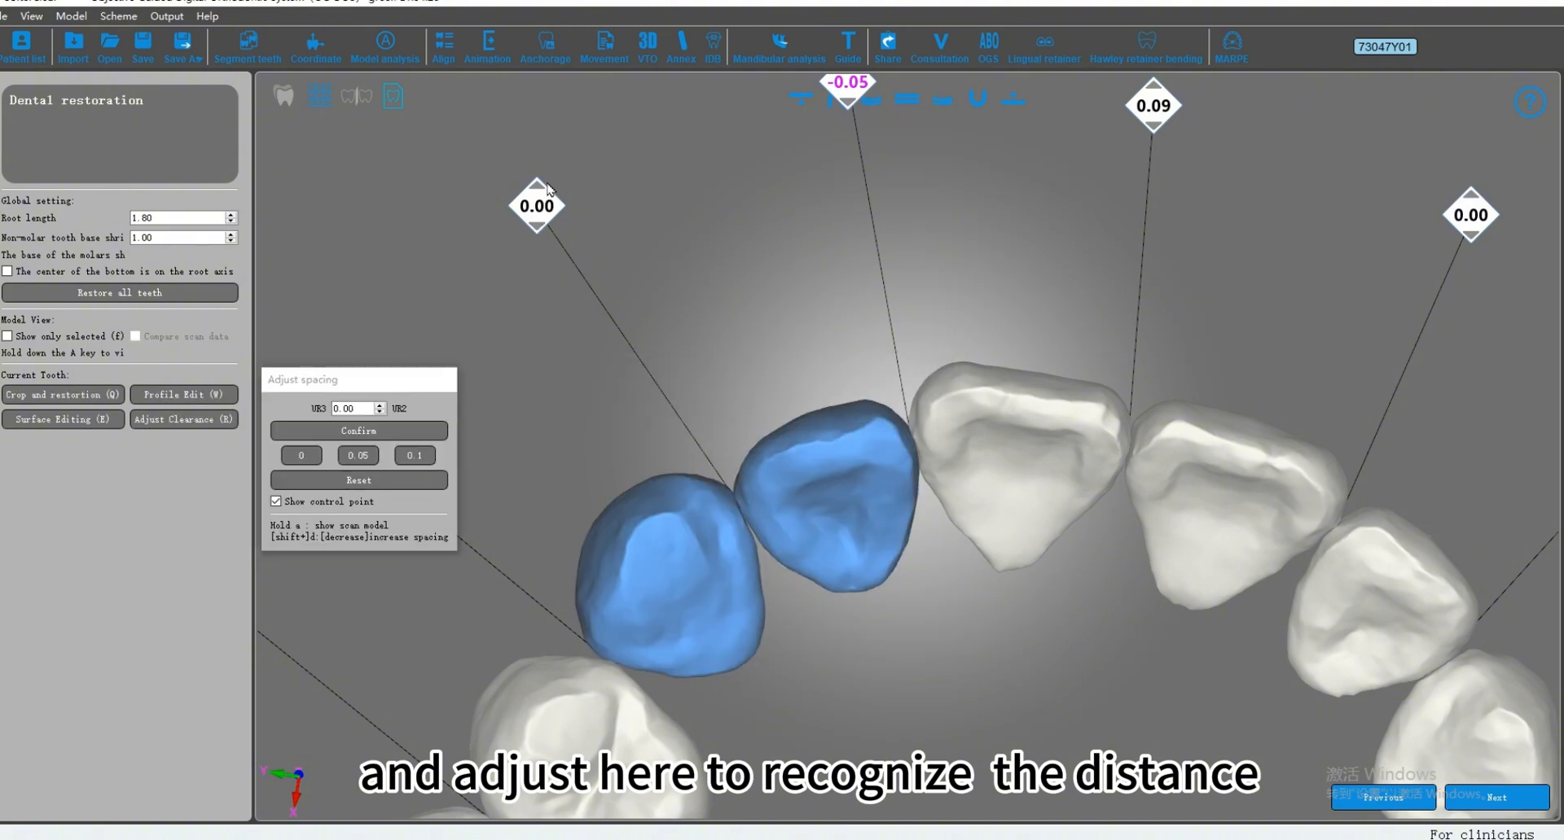
click(536, 187)
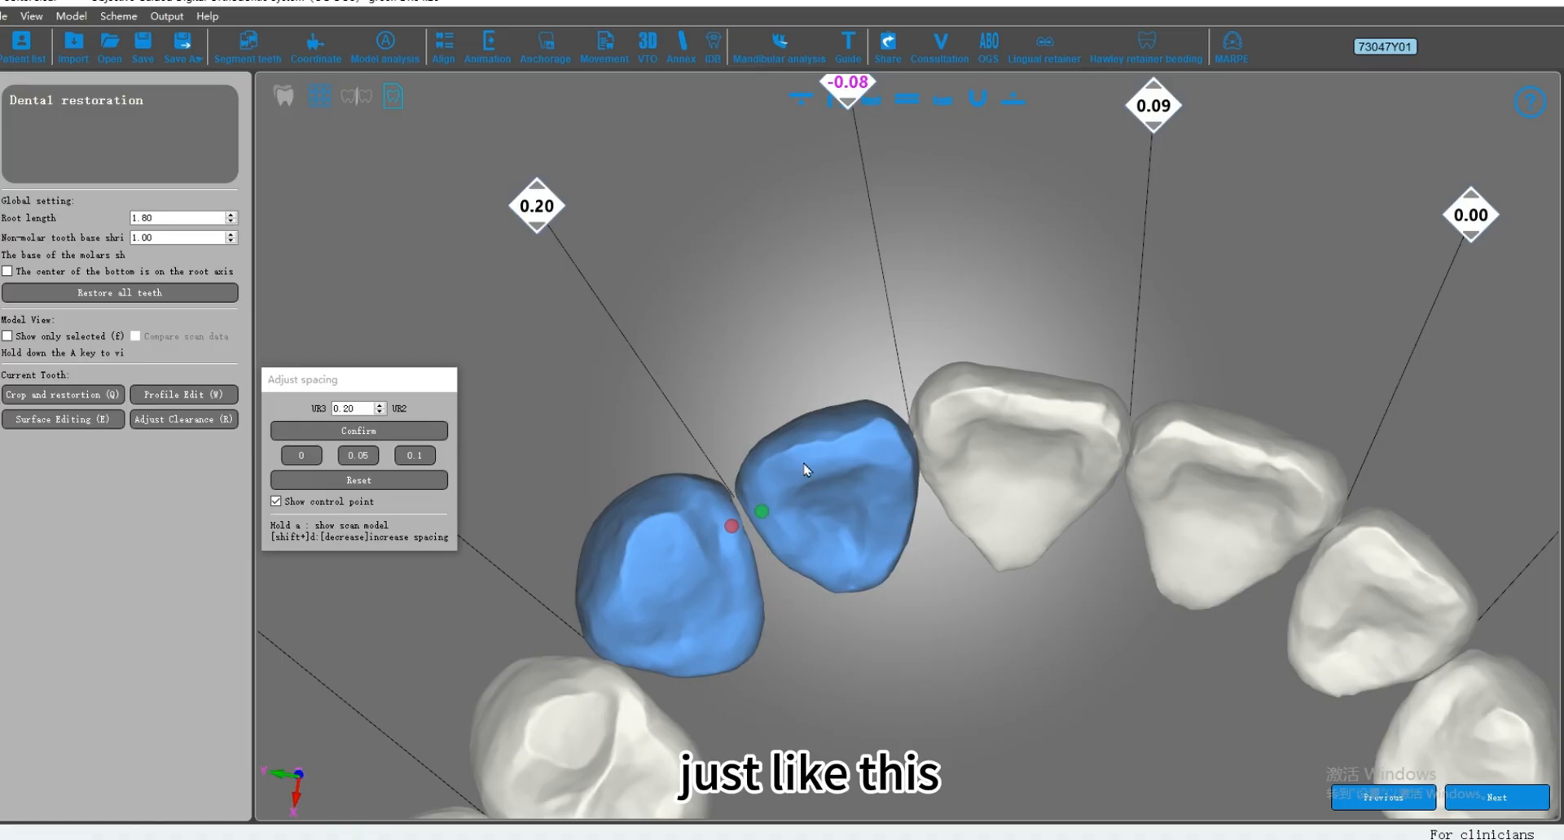
Step: Check the gap between UR3 and UR2 up close, then proceed past dental restoration
middle_drag(758, 333, 798, 373)
scroll(824, 534, up, 3)
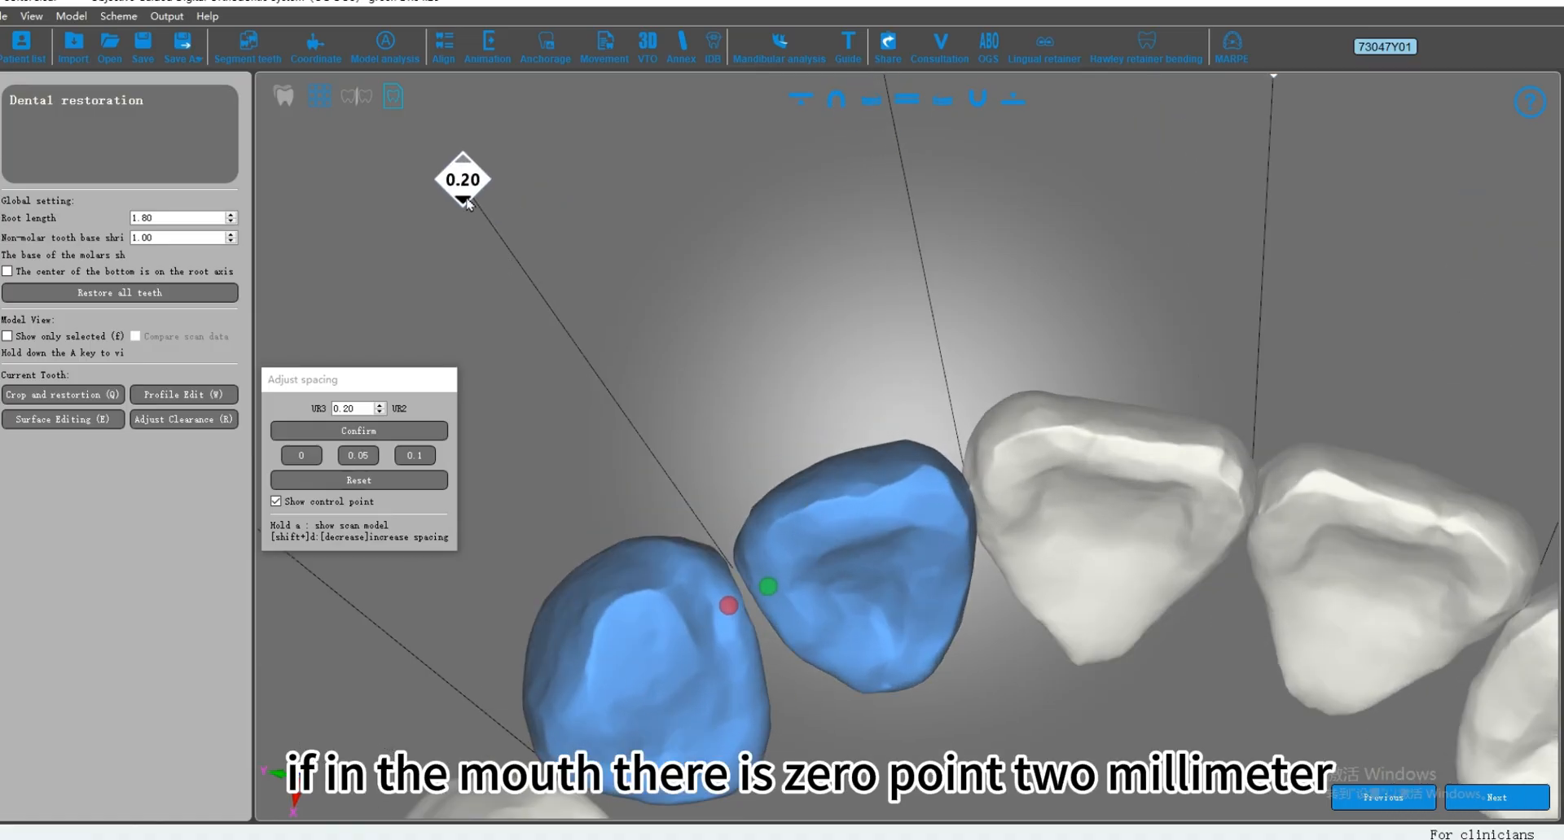
scroll(548, 286, down, 2)
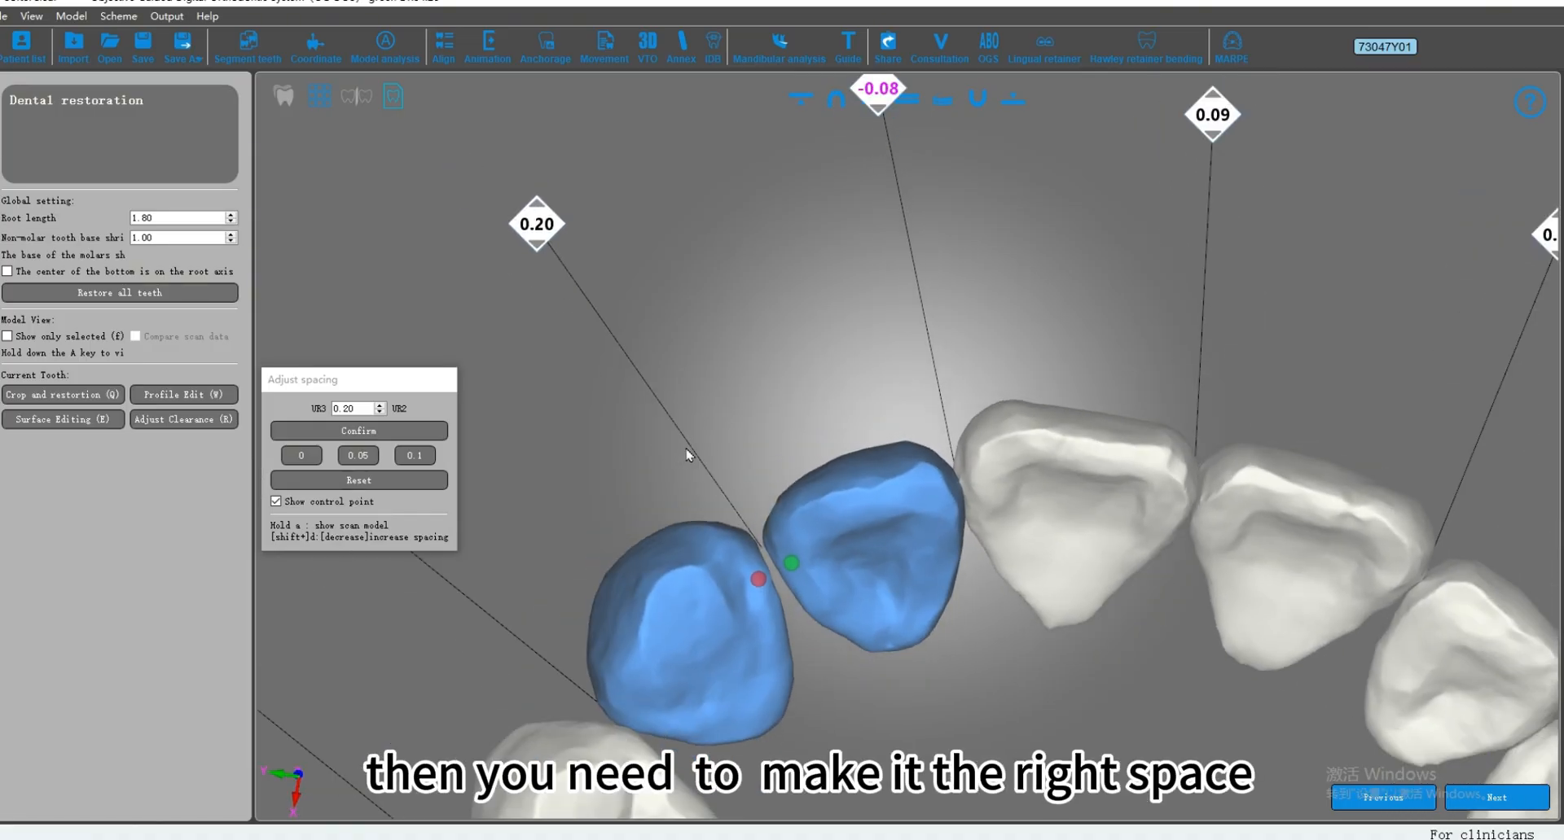
middle_drag(686, 449, 689, 452)
middle_drag(664, 387, 675, 387)
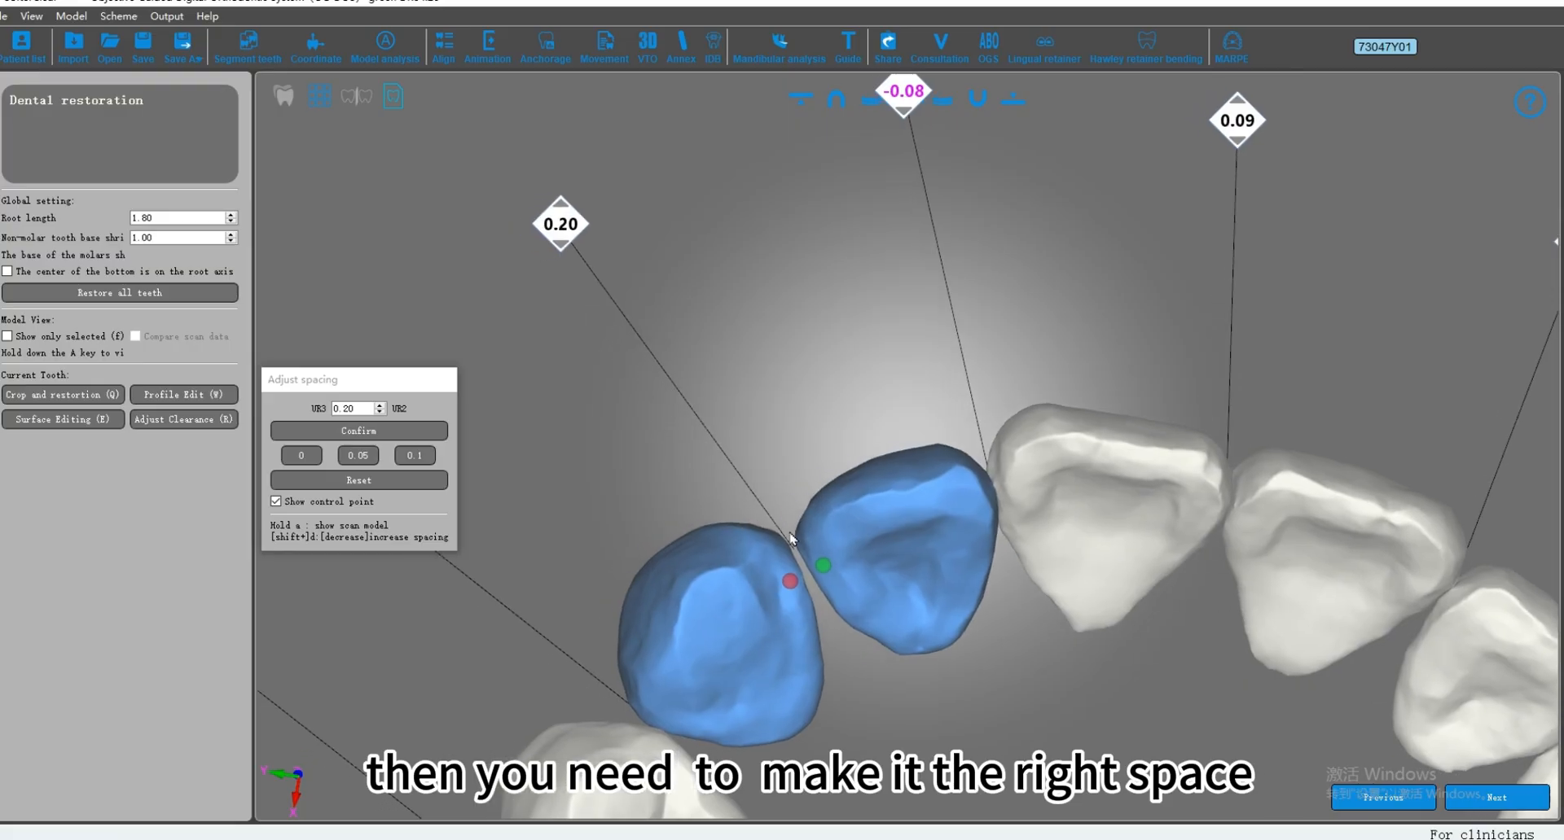
middle_drag(741, 533, 728, 534)
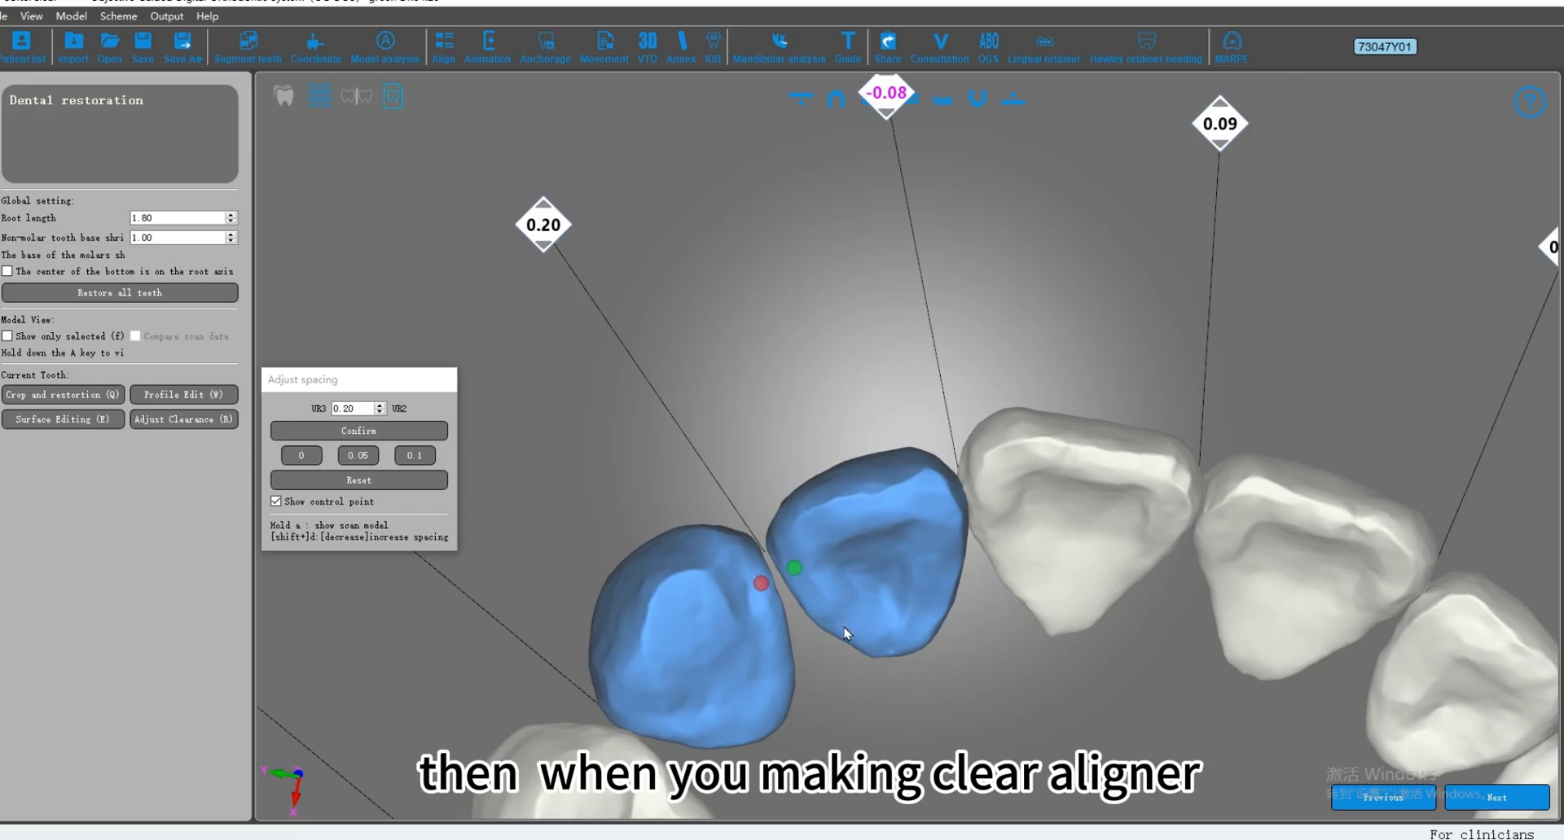
scroll(797, 587, down, 1)
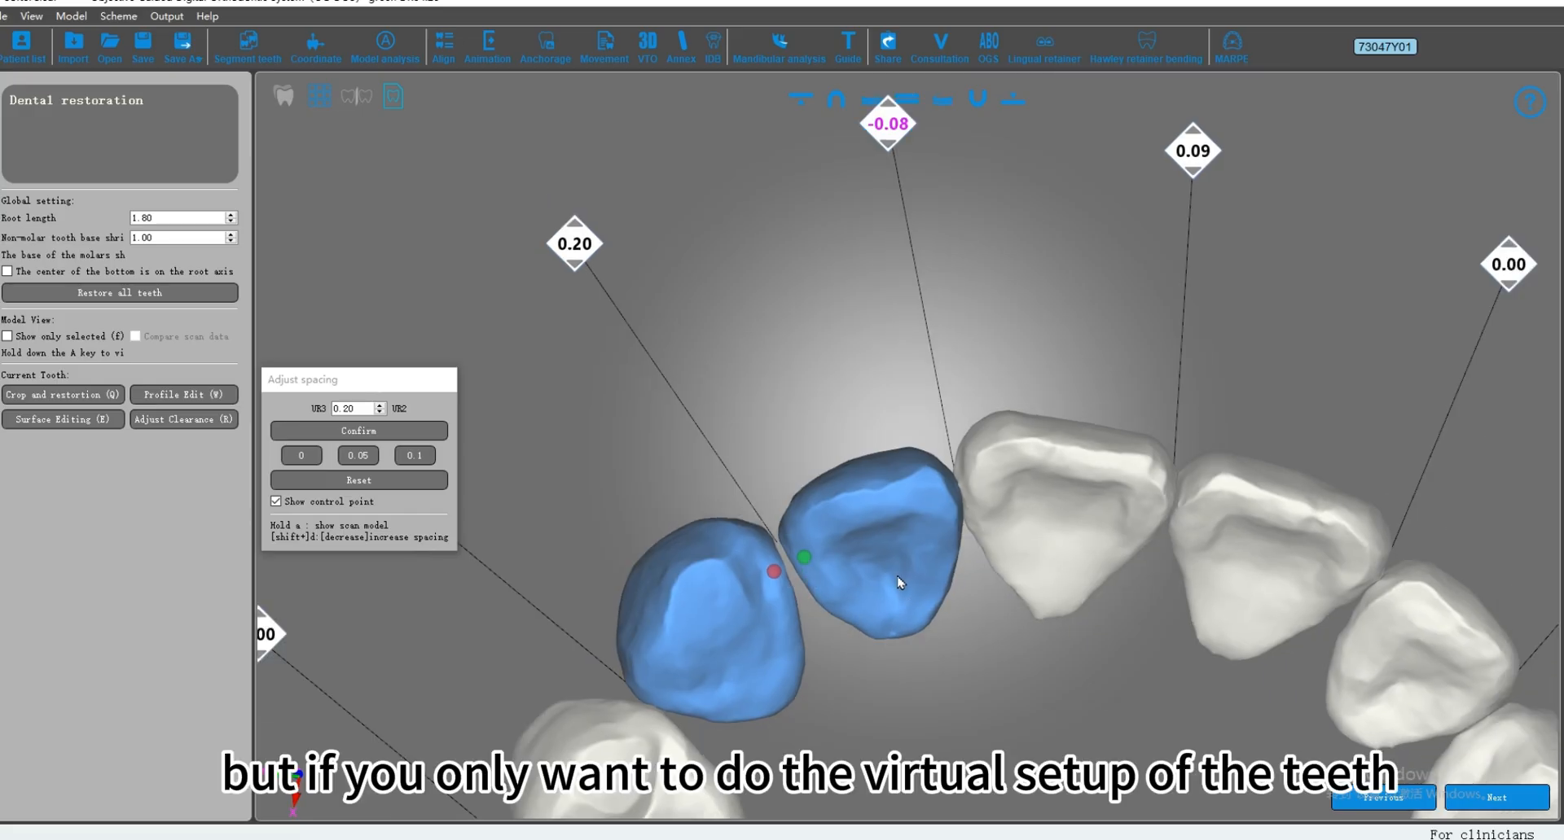
middle_drag(892, 537, 868, 512)
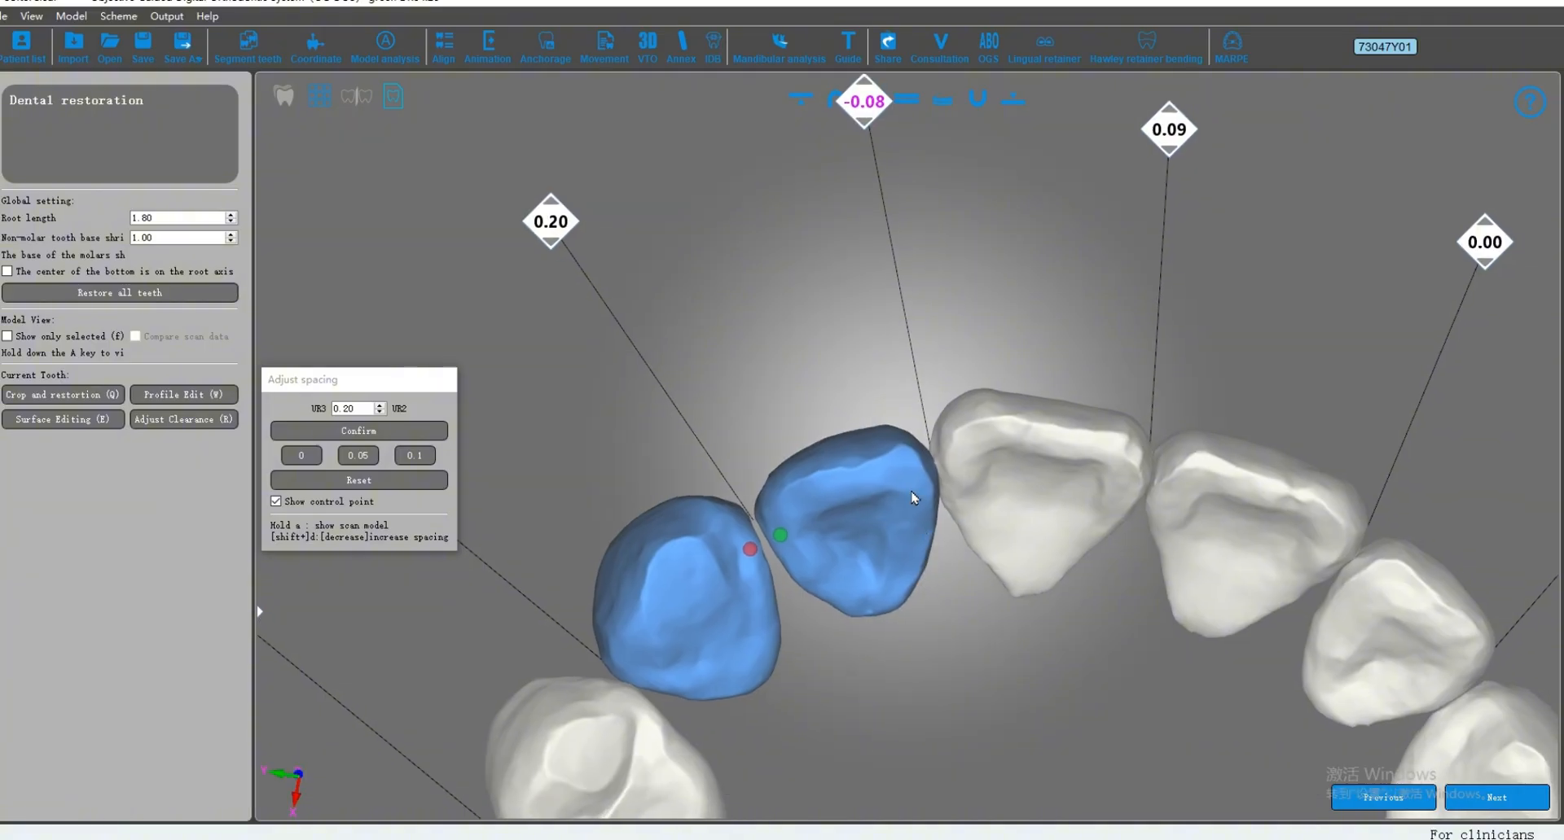
scroll(899, 486, down, 1)
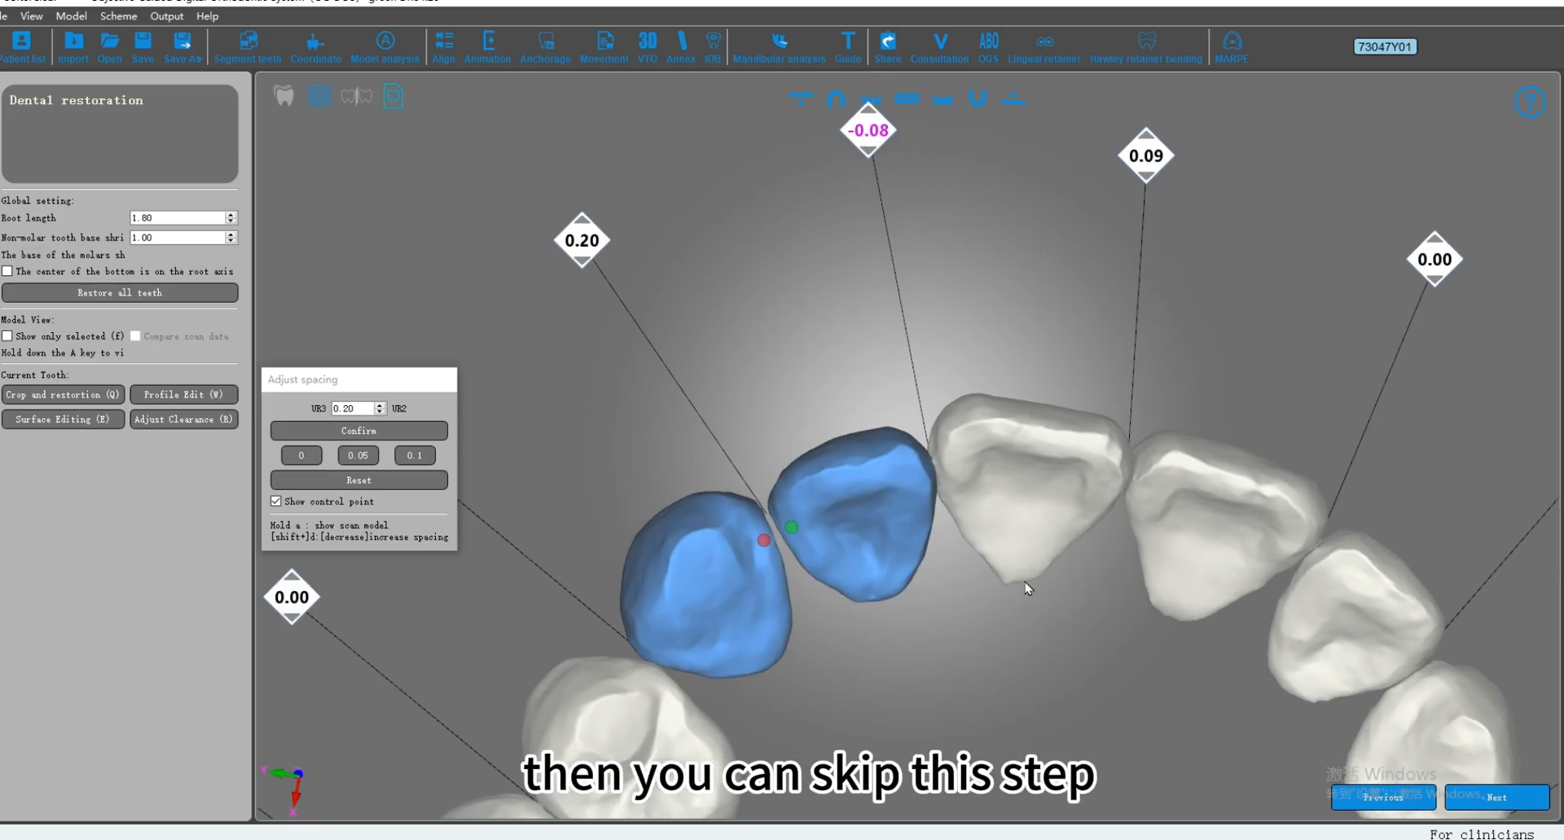
click(1504, 802)
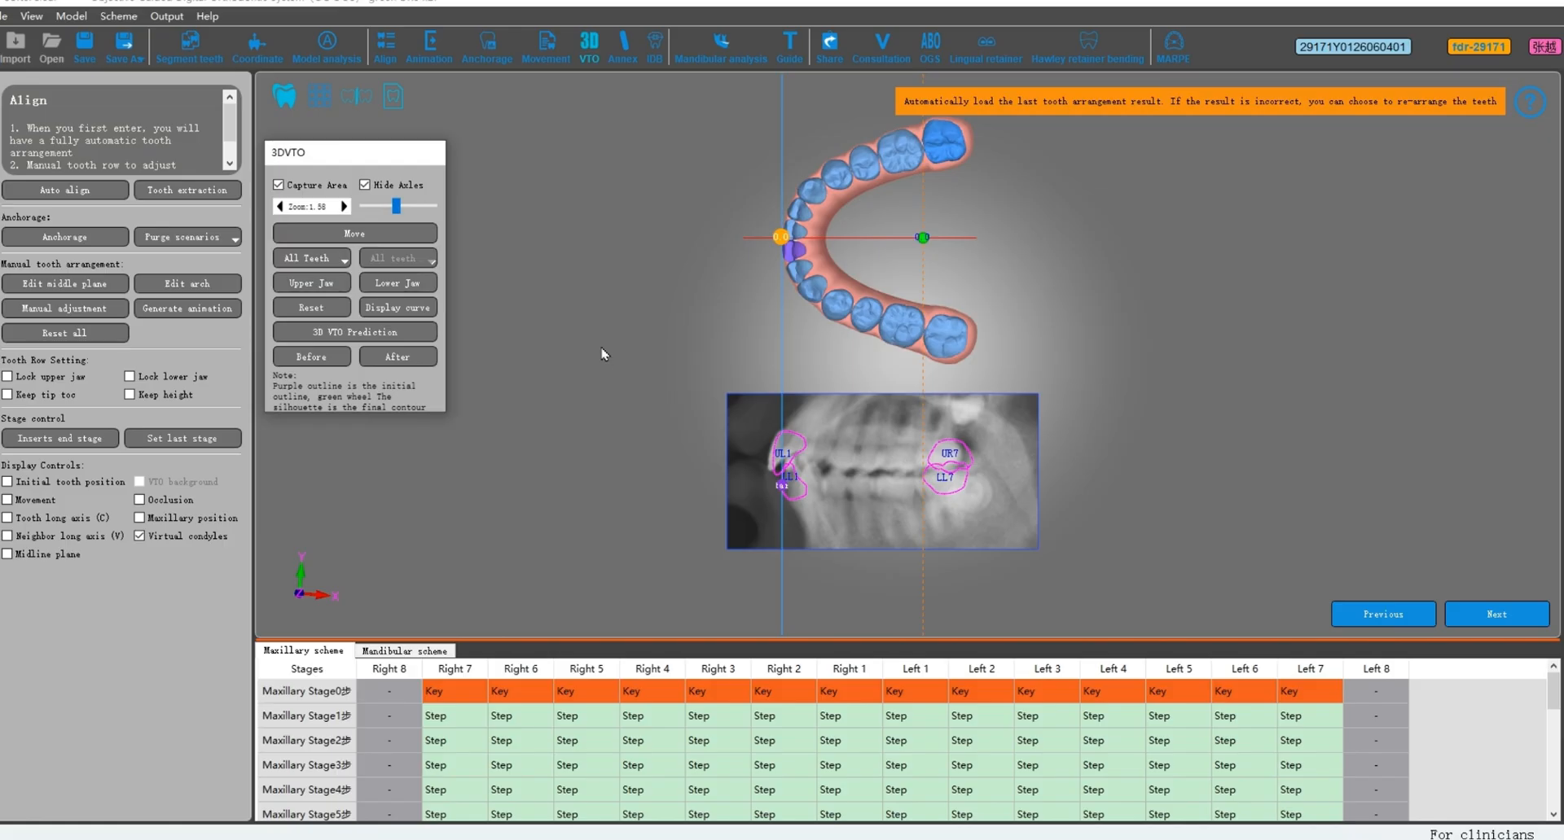
Step: Move the lateral X-ray slightly along the horizontal so that its teeth match the purple tooth outlines
click(342, 233)
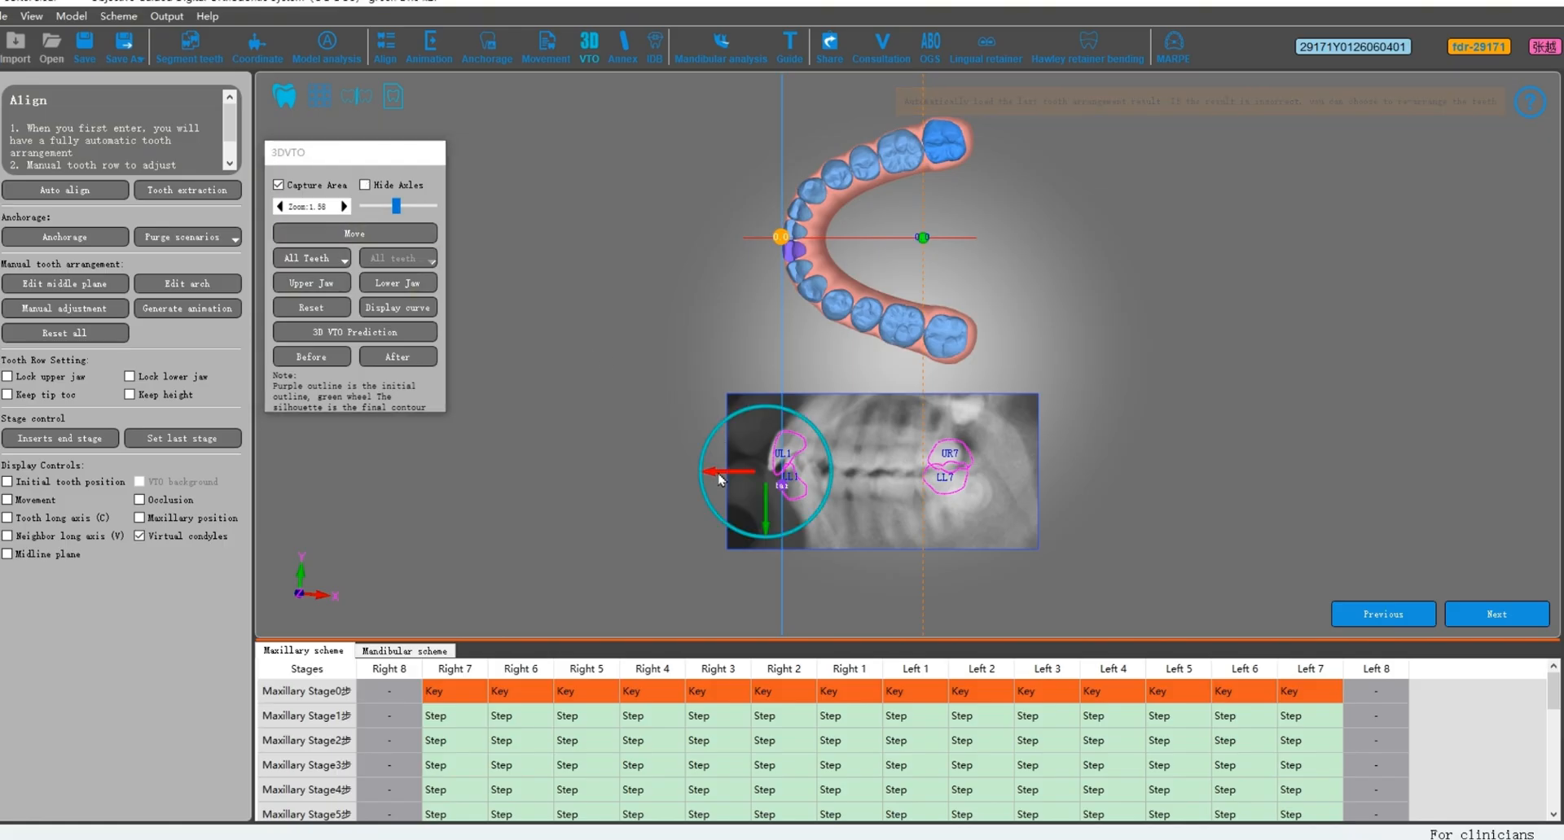
drag(720, 480, 769, 521)
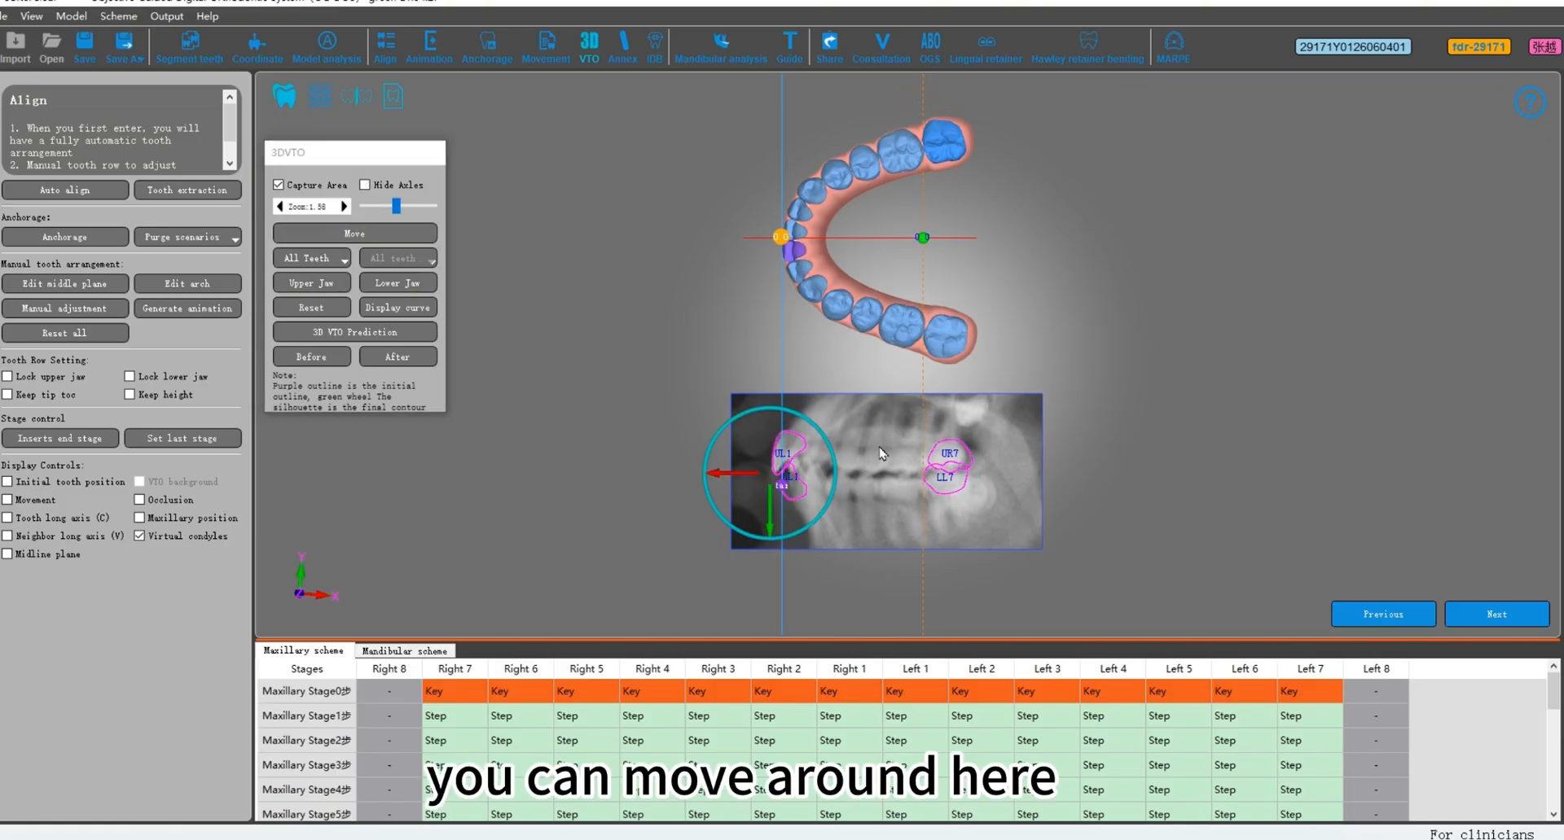
drag(832, 453, 832, 452)
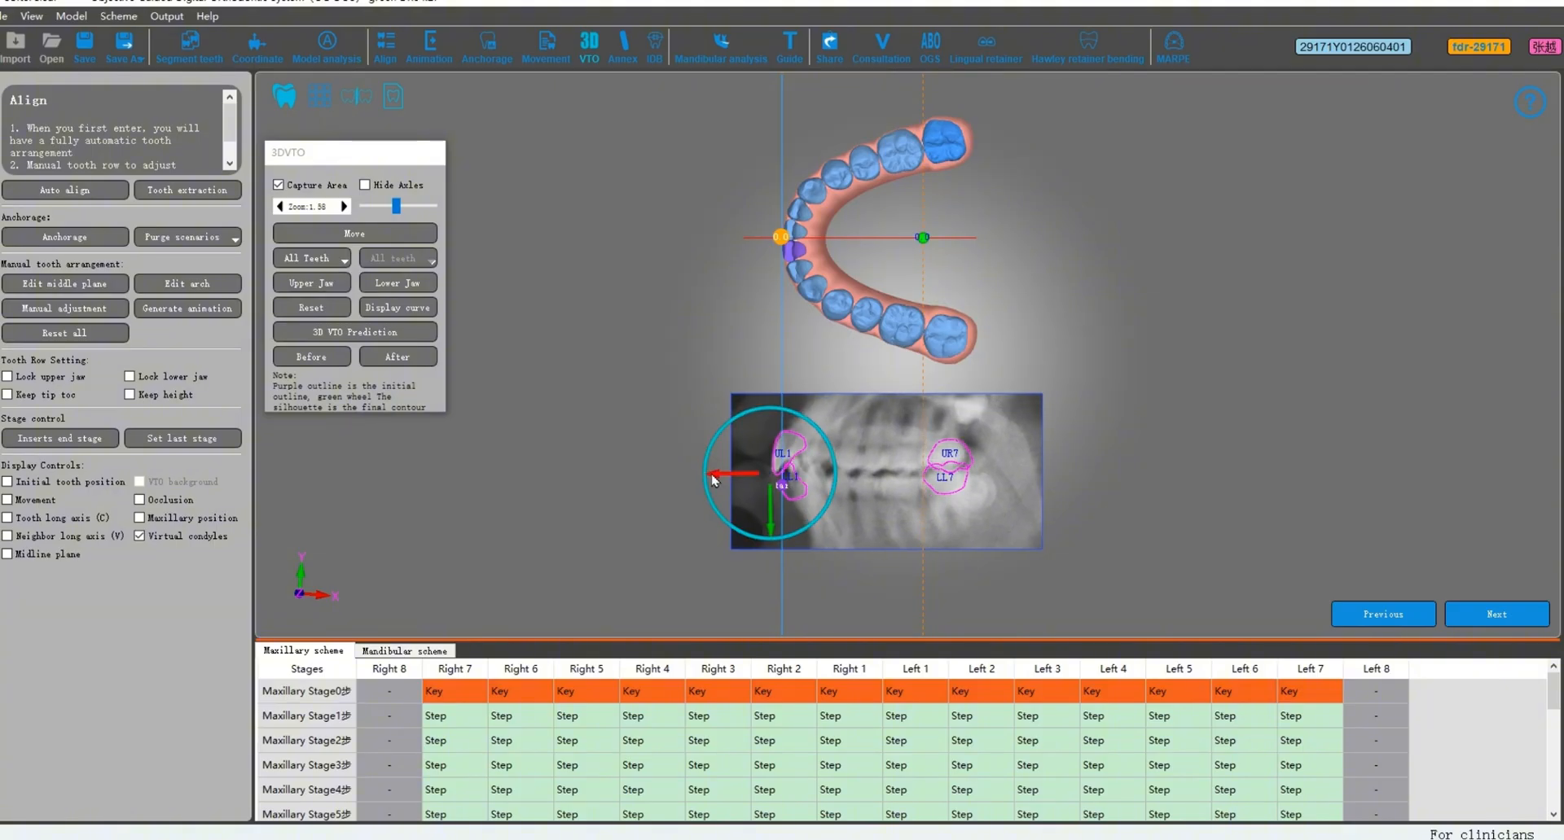
drag(712, 480, 710, 481)
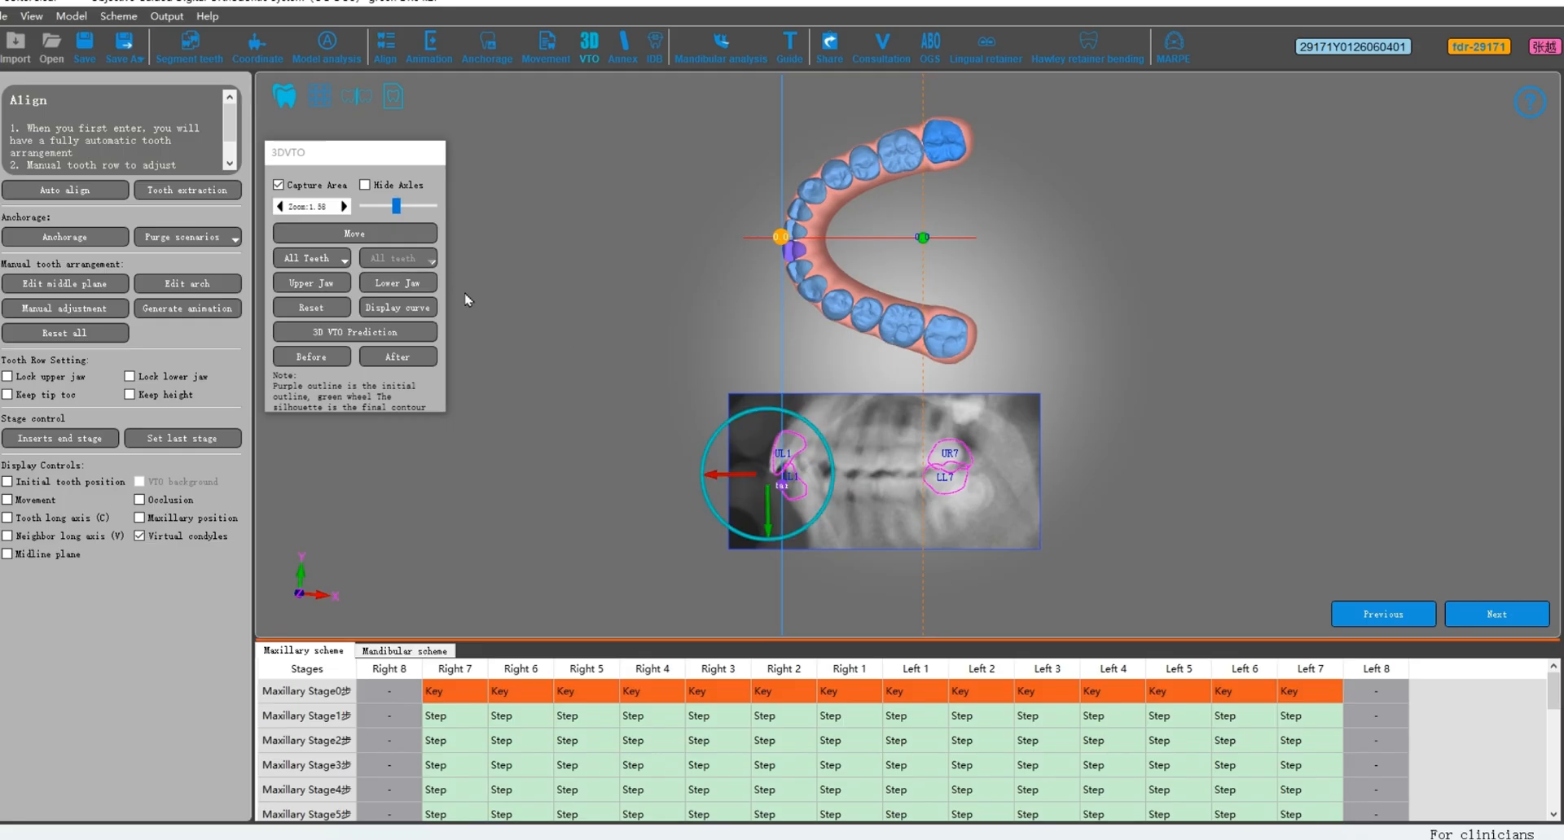
Step: Set the X-ray overlay's zoom to 1.70 and nudge it horizontally to realign it with the tooth outlines
click(344, 207)
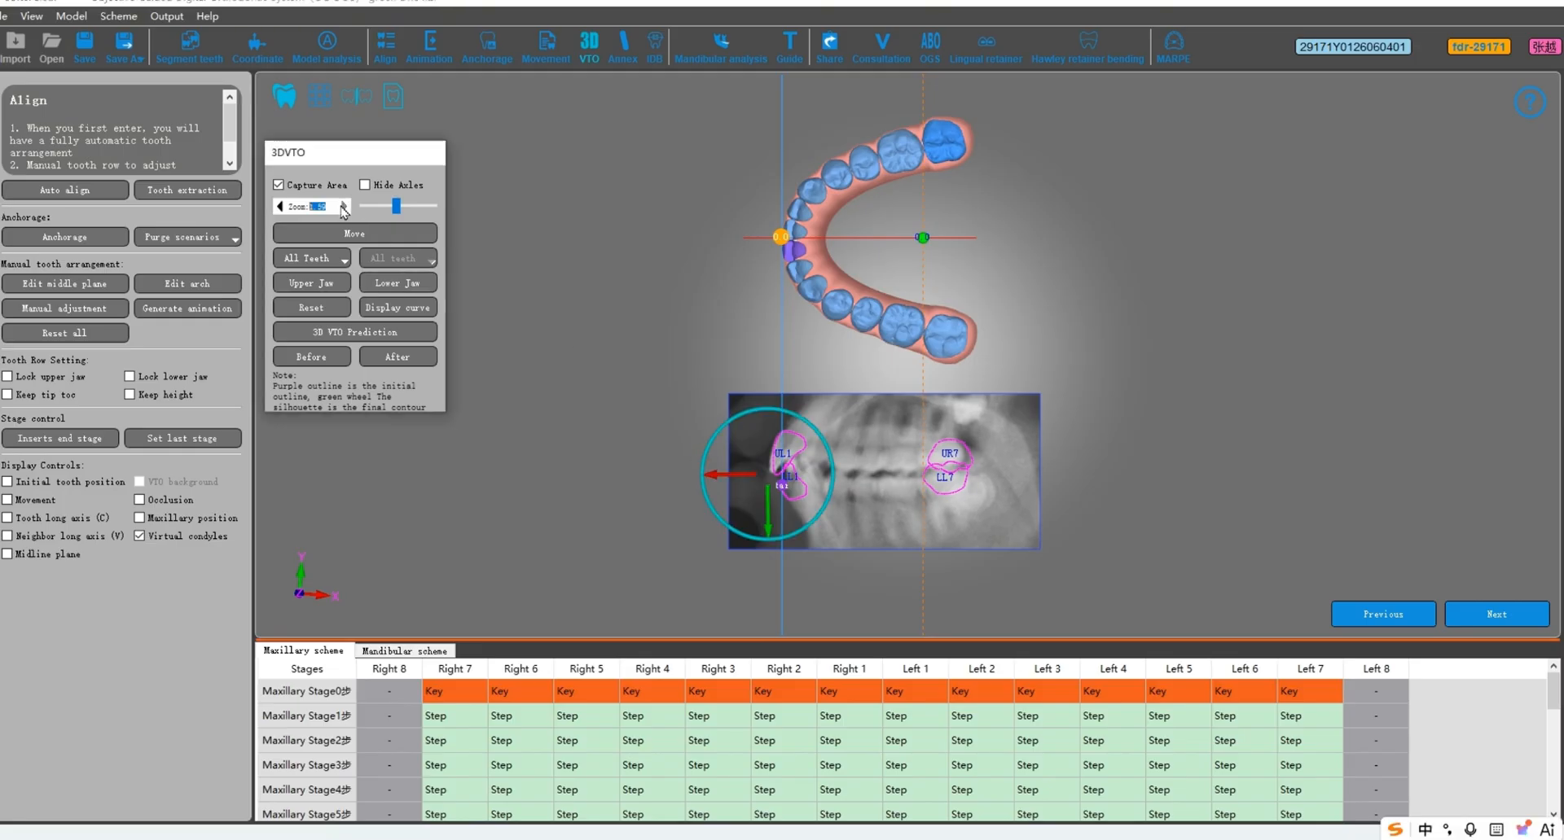
click(344, 207)
click(344, 207)
click(344, 207)
click(344, 207)
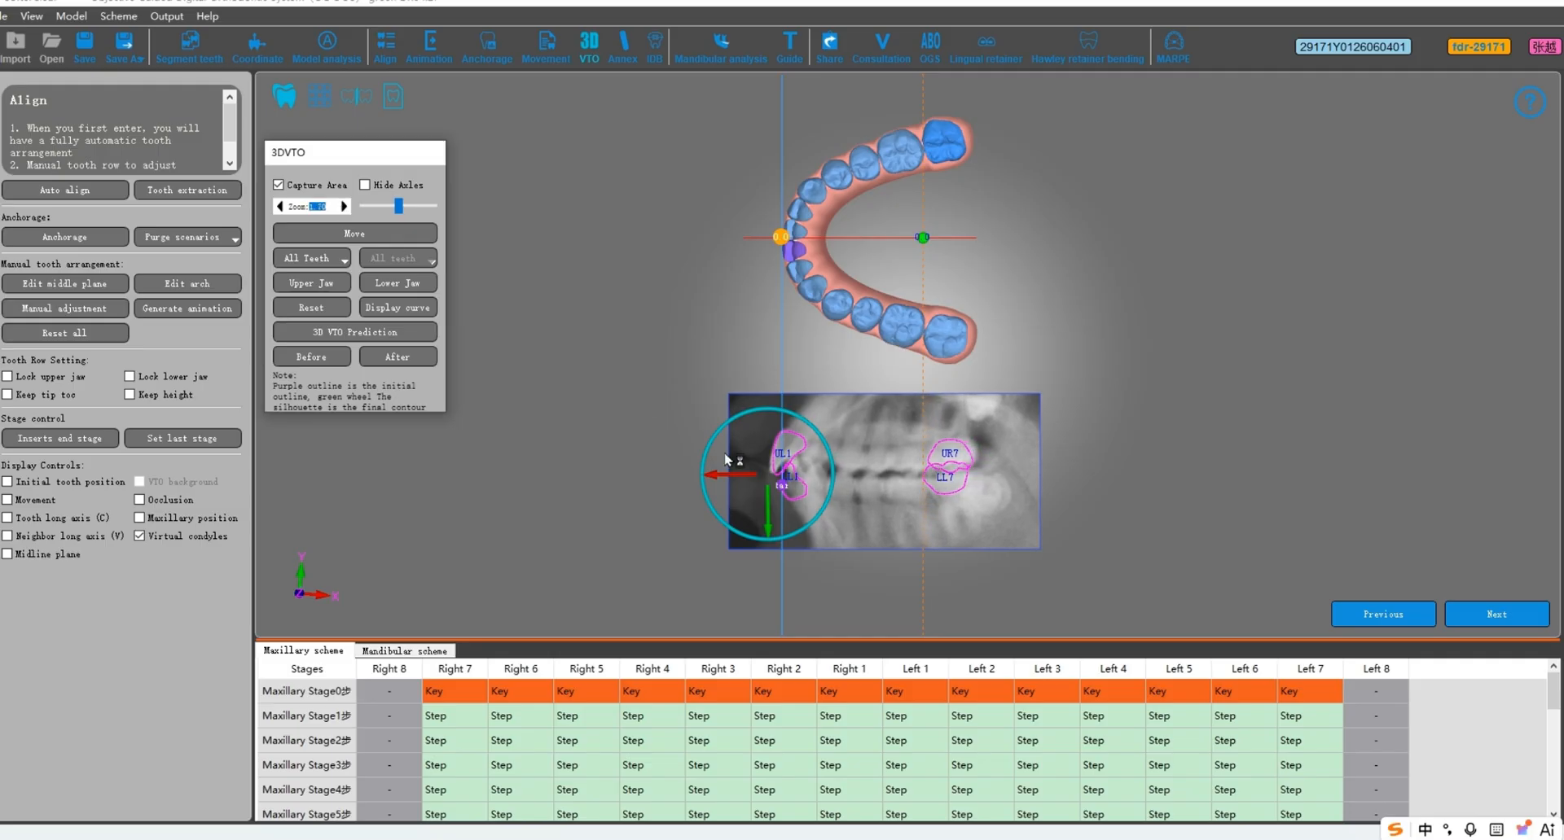
drag(723, 477, 721, 479)
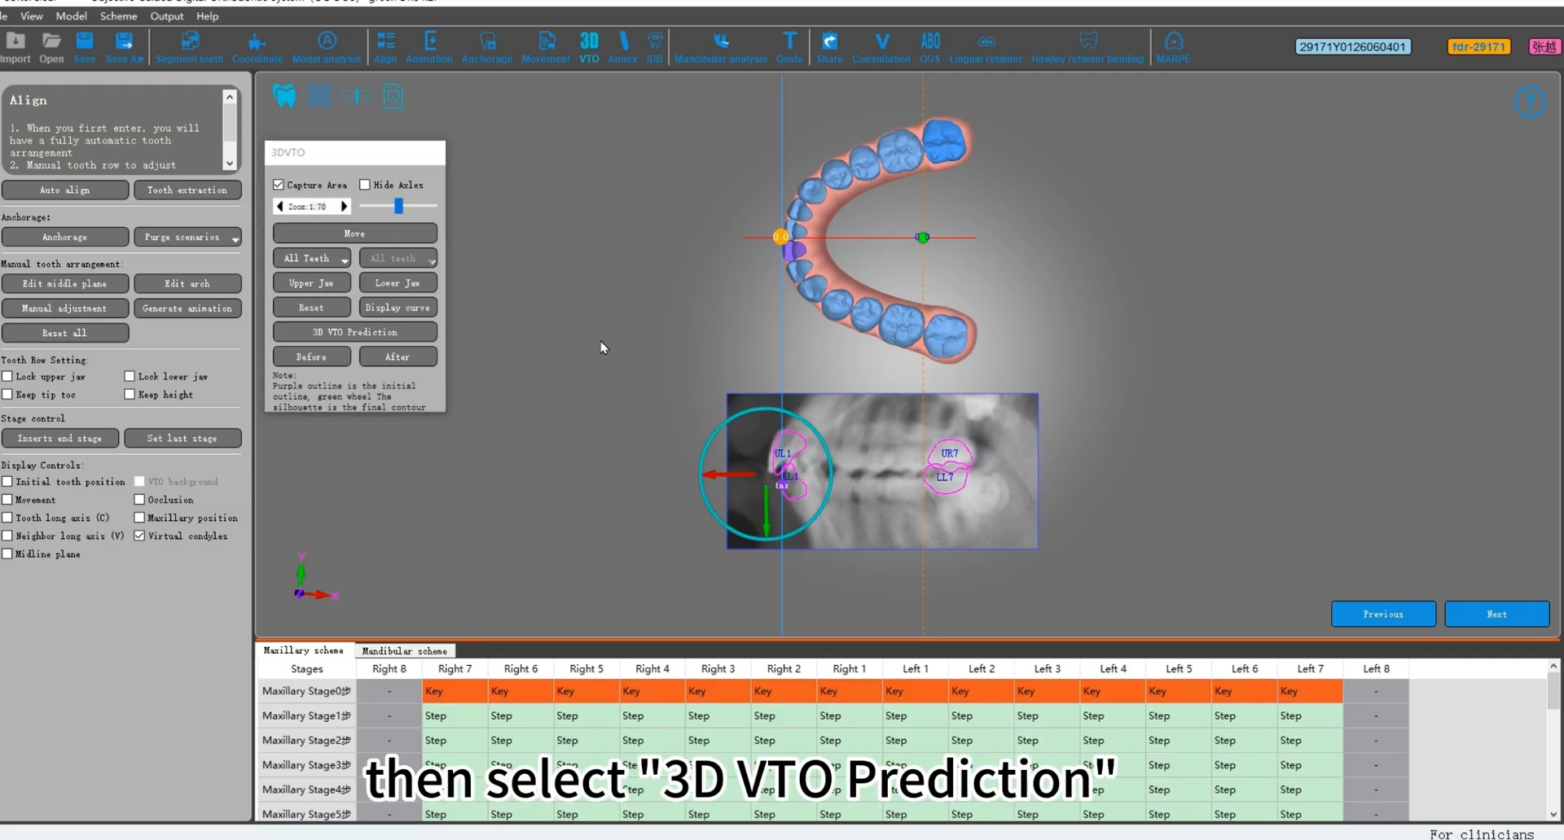
Step: Run the 3D VTO prediction on the matched X-ray and acknowledge the completed tooth arrangement
click(405, 339)
click(406, 334)
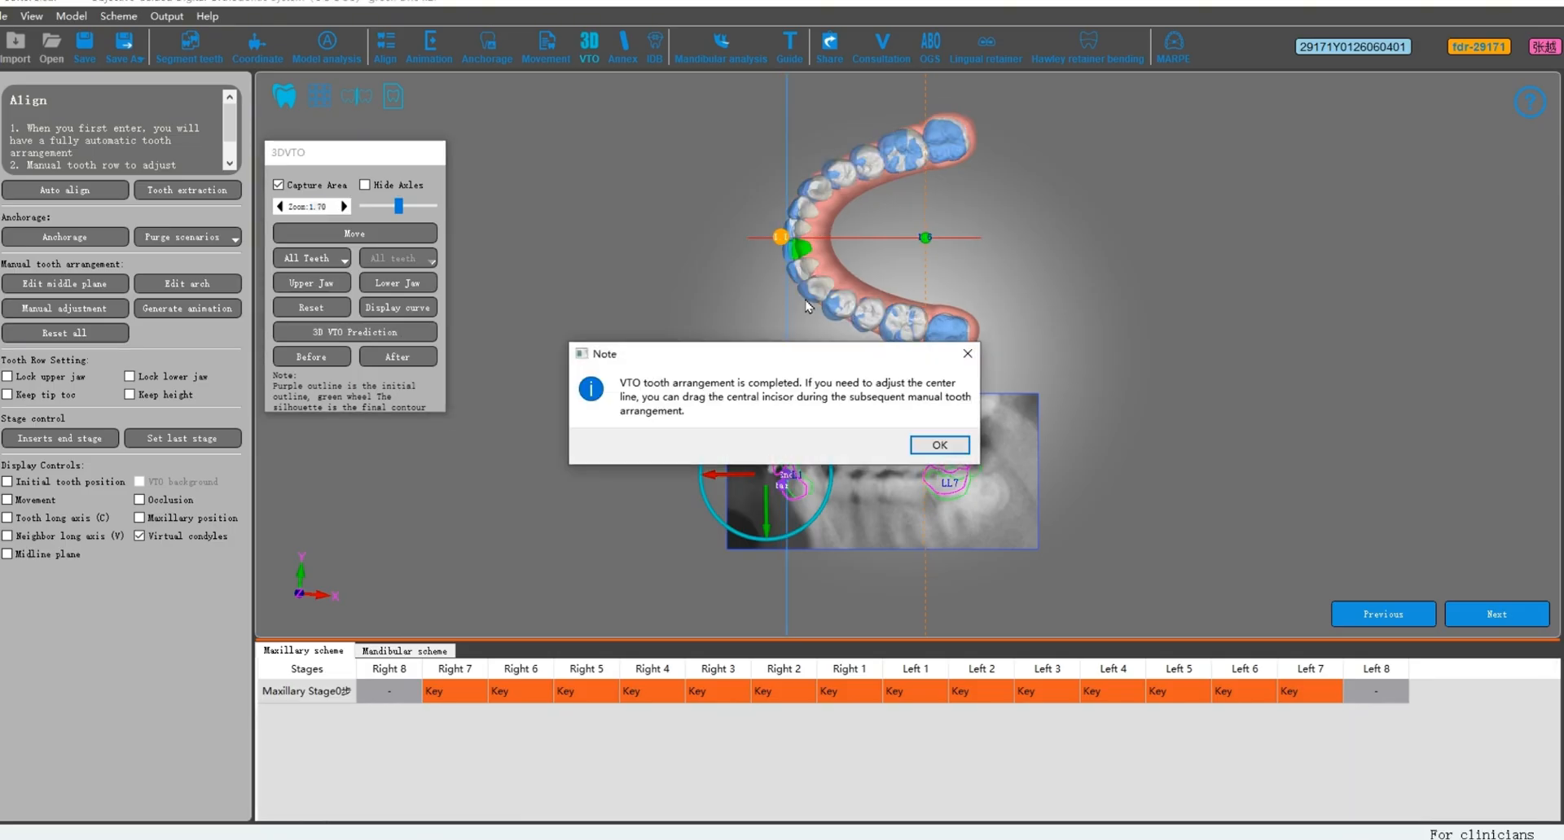
click(944, 448)
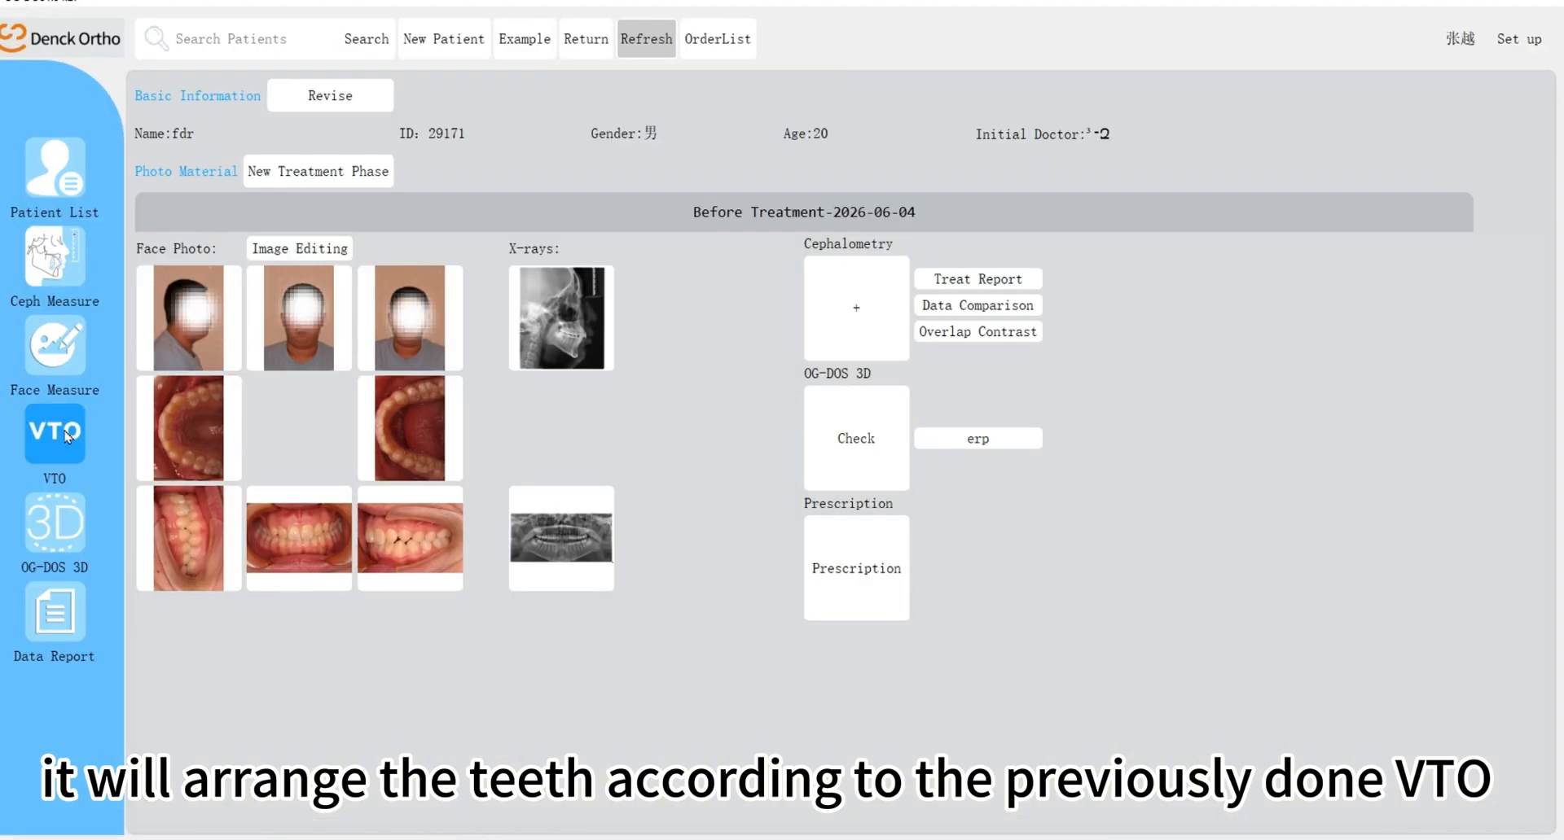
Step: Switch to Denck Ortho to open the VTO for reference, and view only the upper jaw in 3D VTO
click(54, 432)
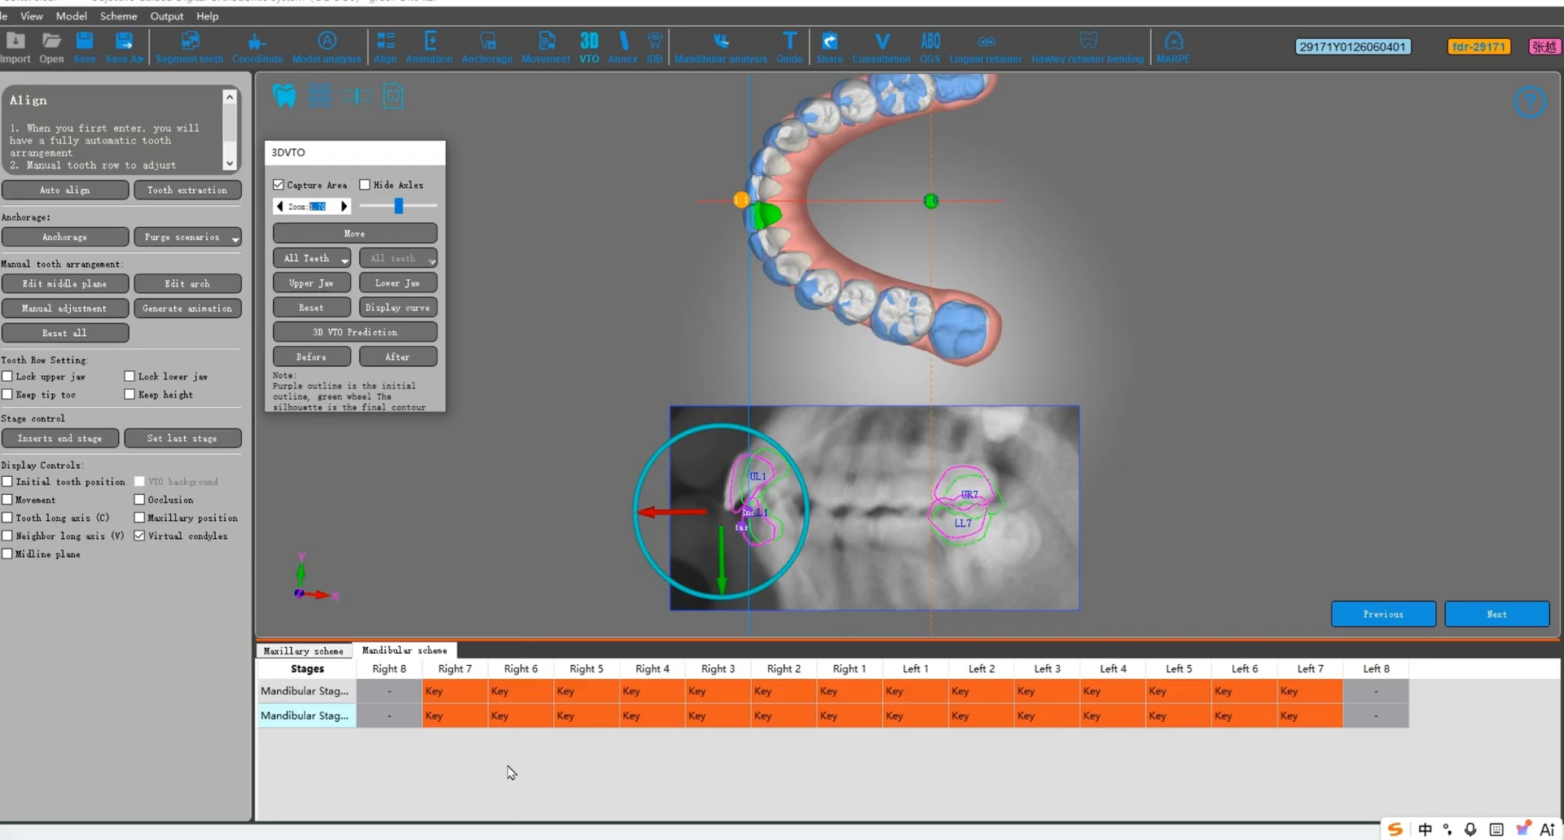
scroll(880, 343, down, 2)
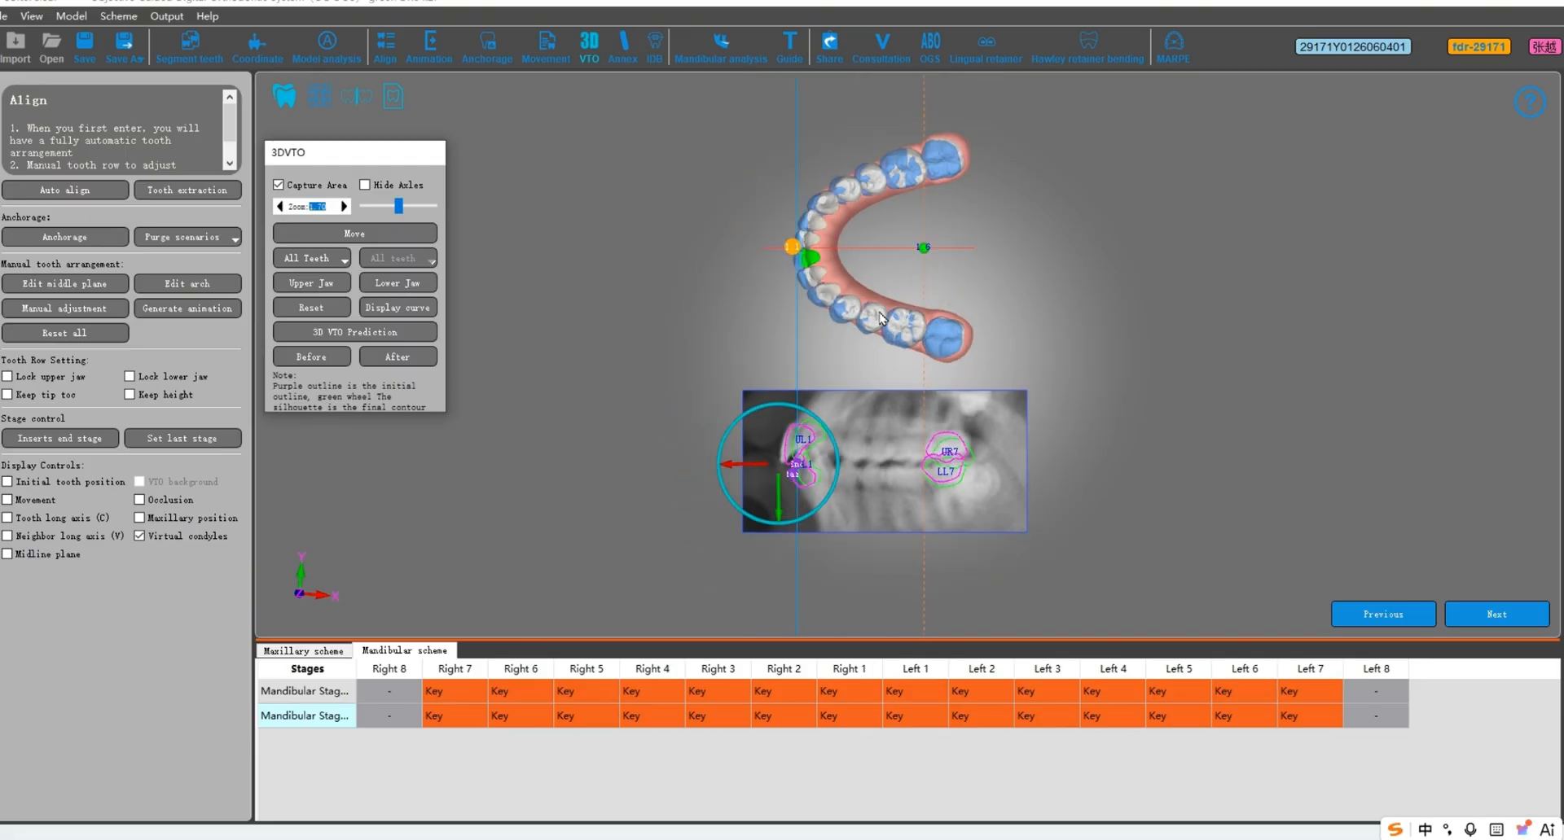
click(326, 283)
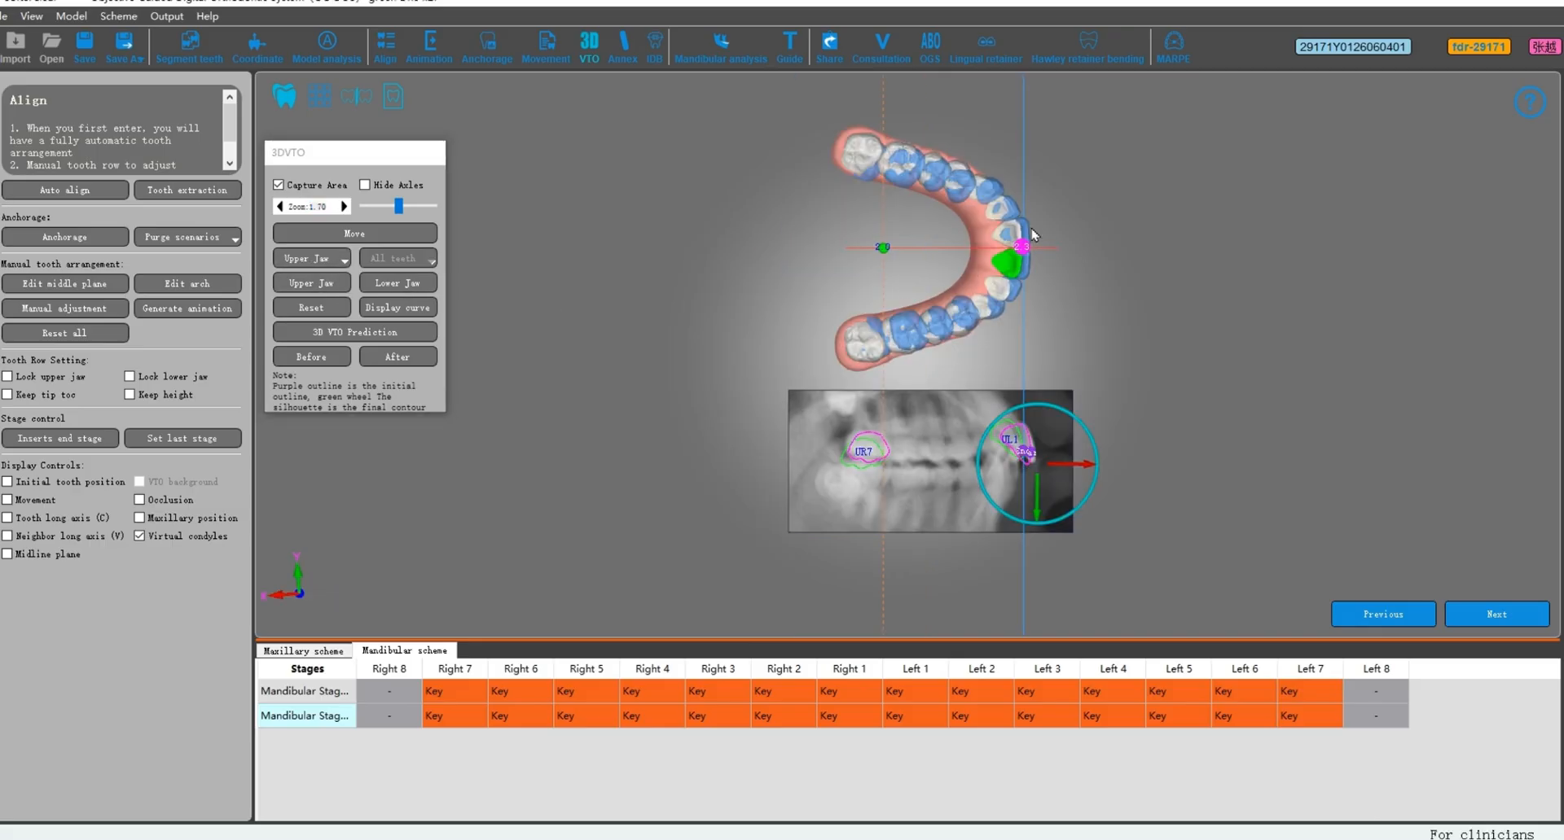
Step: Return to tooth alignment, enter manual adjustment and fine-tune a front tooth on the patient's upper right side
click(381, 50)
click(64, 308)
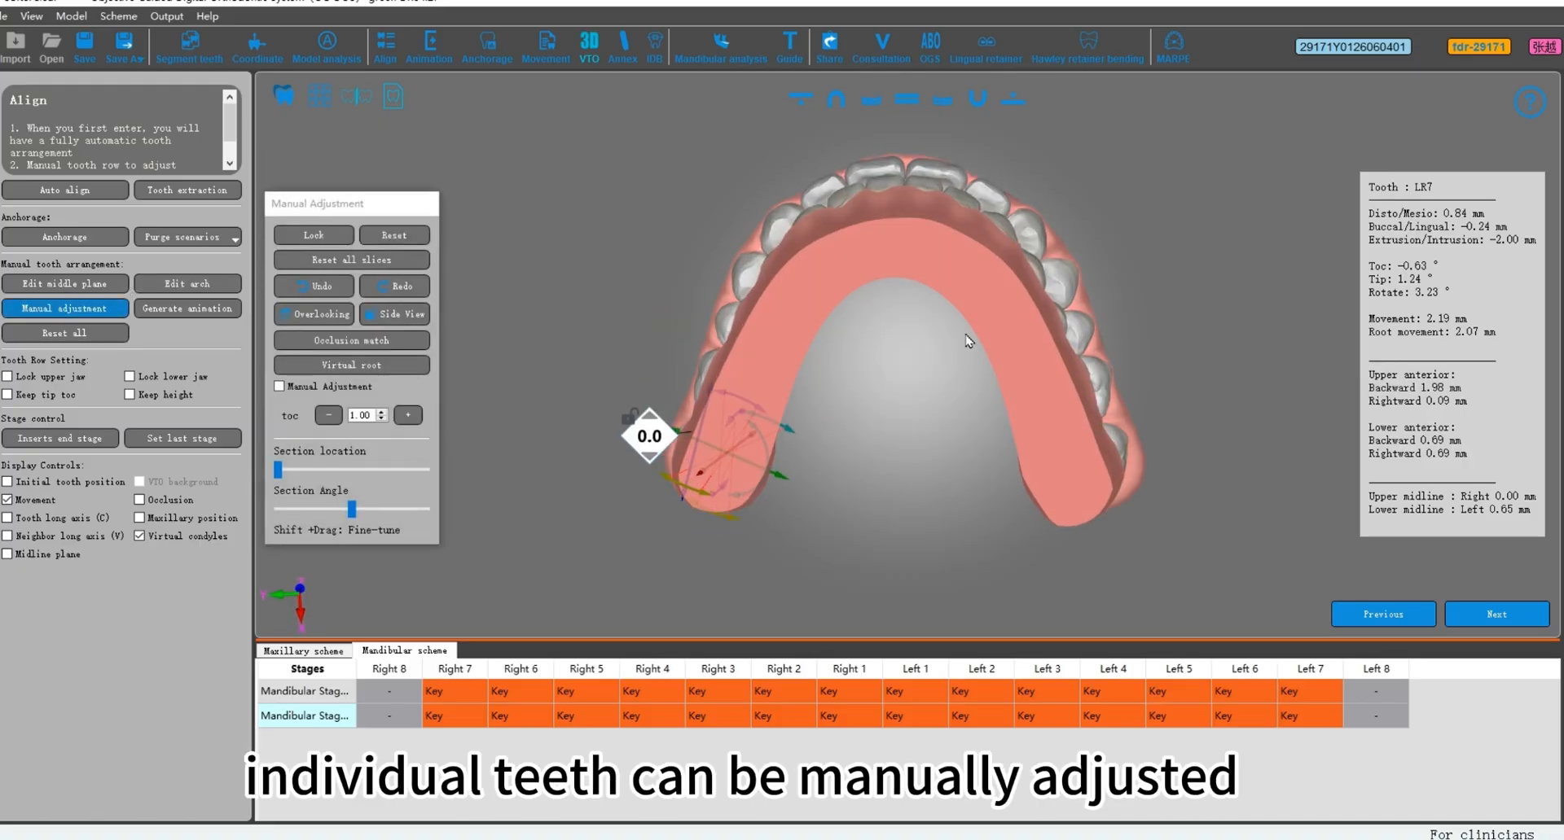
click(768, 199)
drag(825, 208, 823, 212)
click(979, 444)
Step: Select tooth UL3 and fine-tune its position manually
scroll(1035, 252, down, 1)
click(1007, 263)
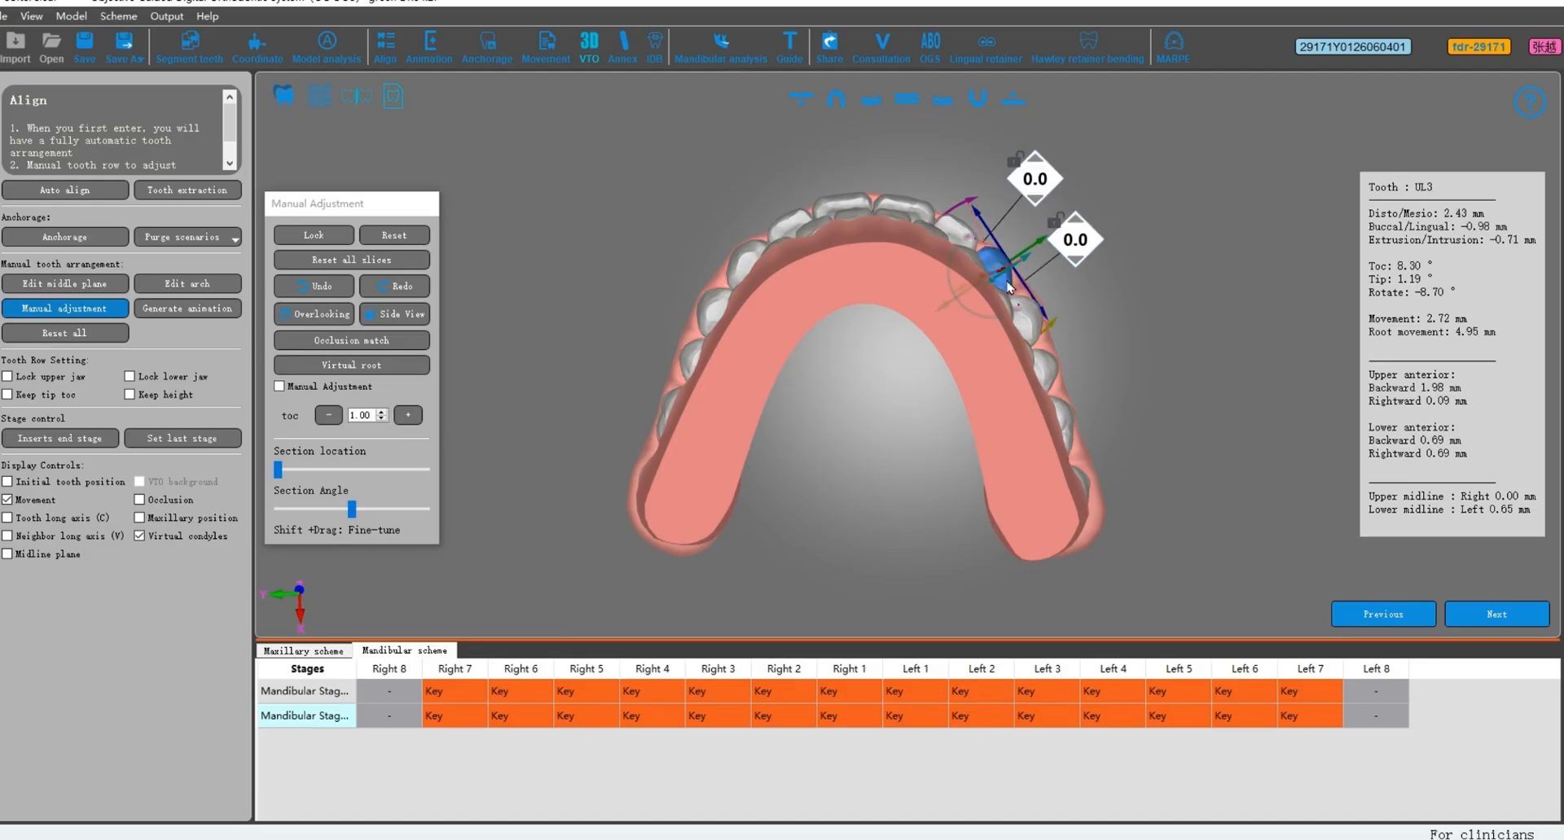
drag(993, 316, 999, 321)
click(910, 415)
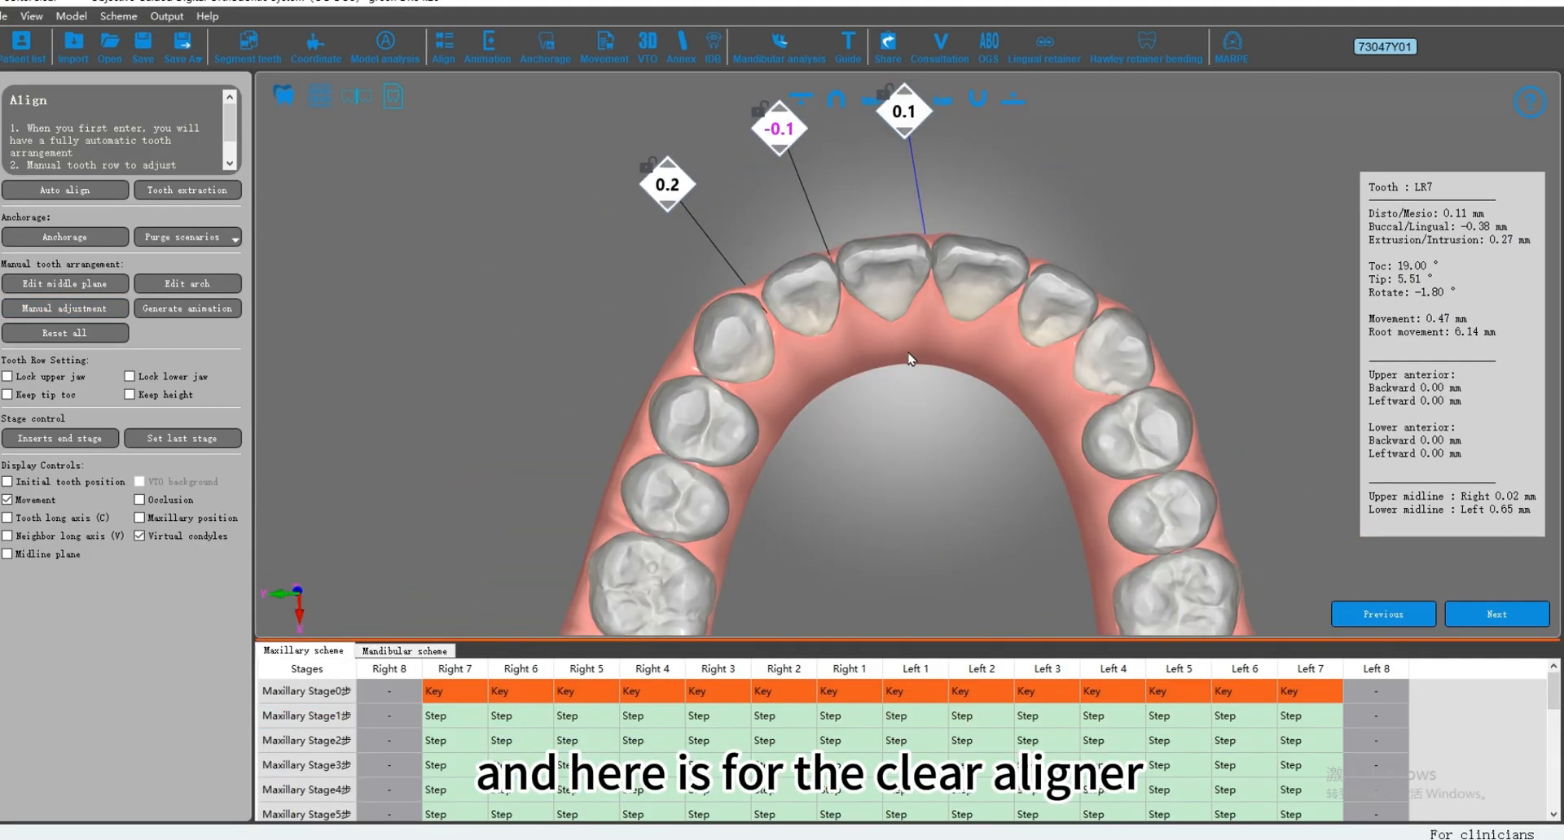
Step: Automatically align the teeth of the clear aligner case and overlay the blue reference teeth for comparison
middle_drag(927, 348, 819, 326)
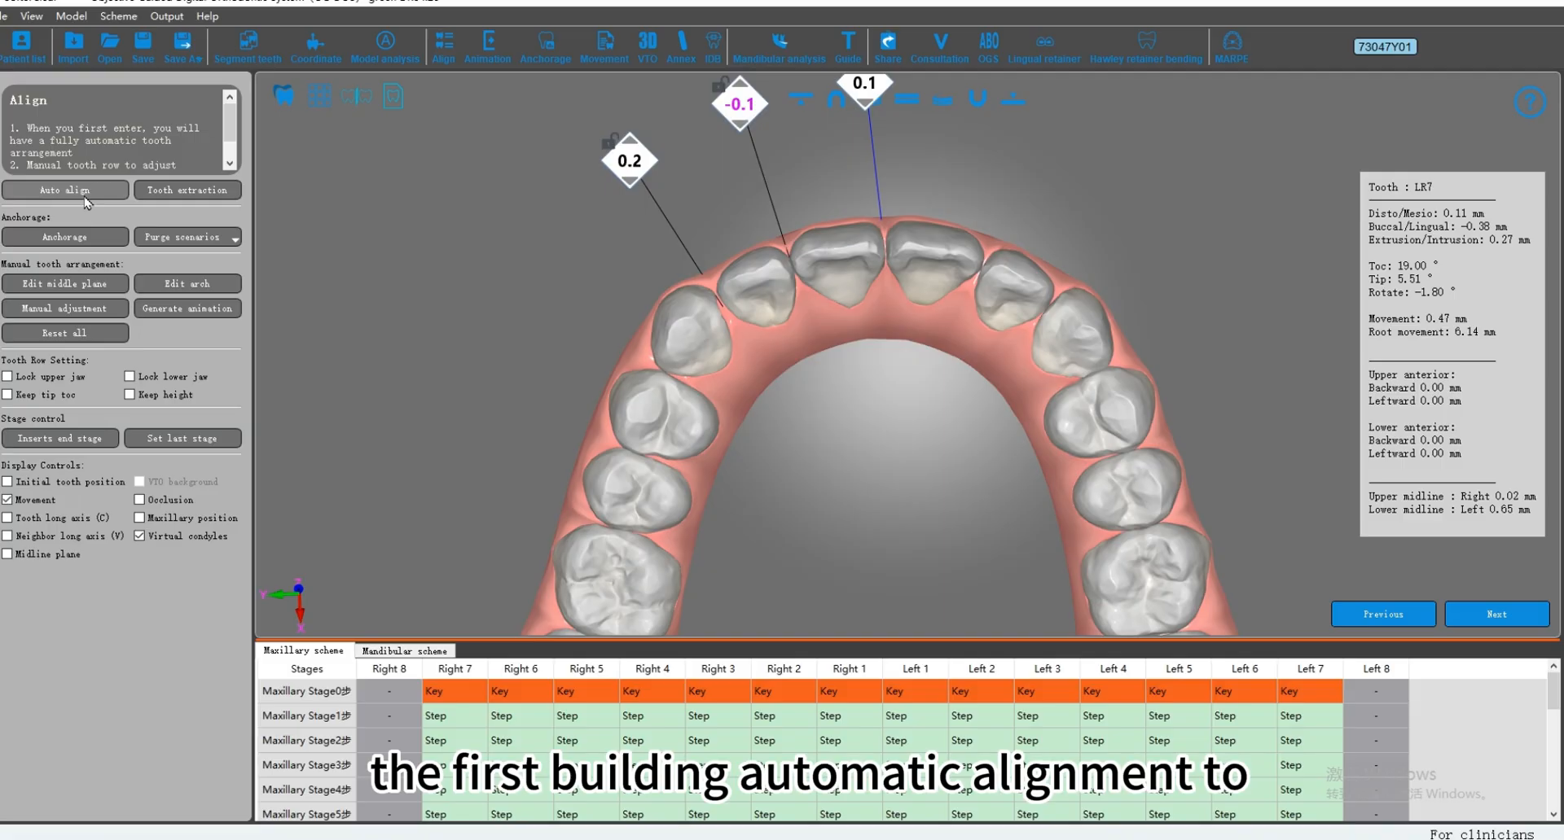
middle_drag(732, 395, 725, 353)
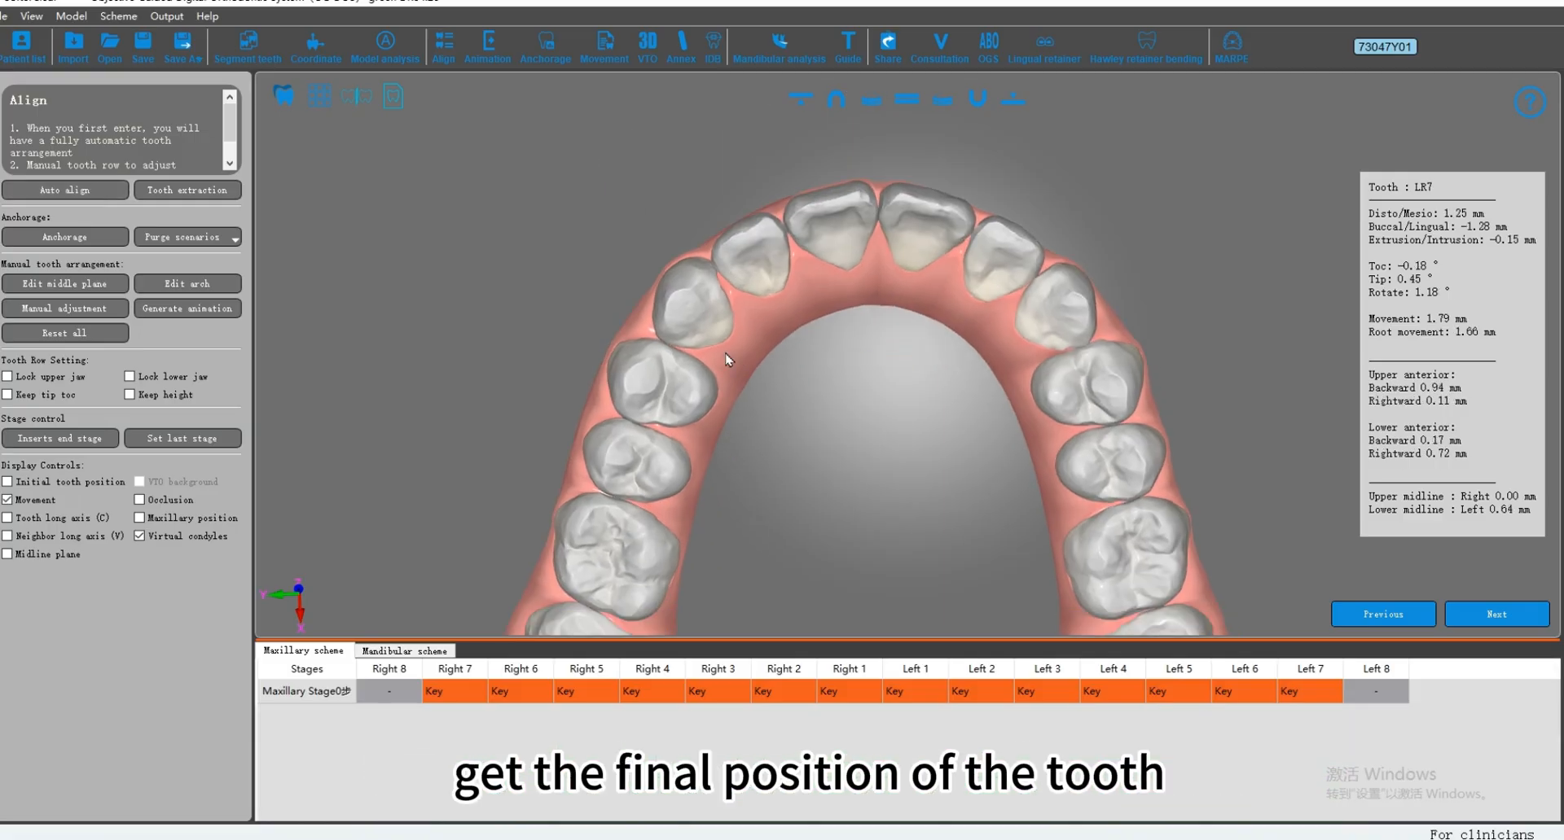
click(277, 99)
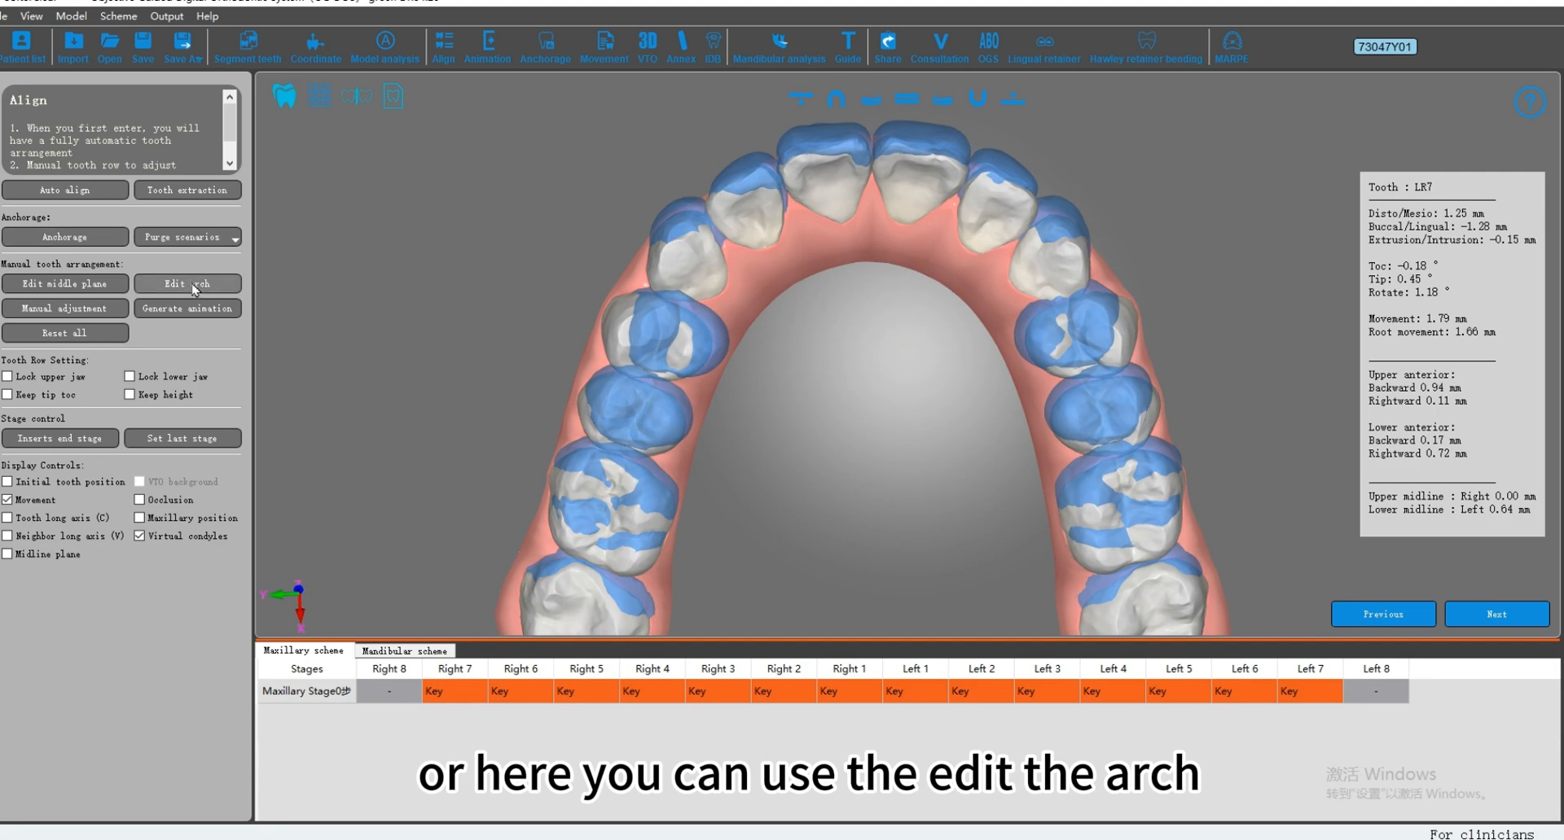
Step: Edit the mandibular arch line, widening it slightly at the premolar and molar control points and adjusting its height at the front
click(217, 297)
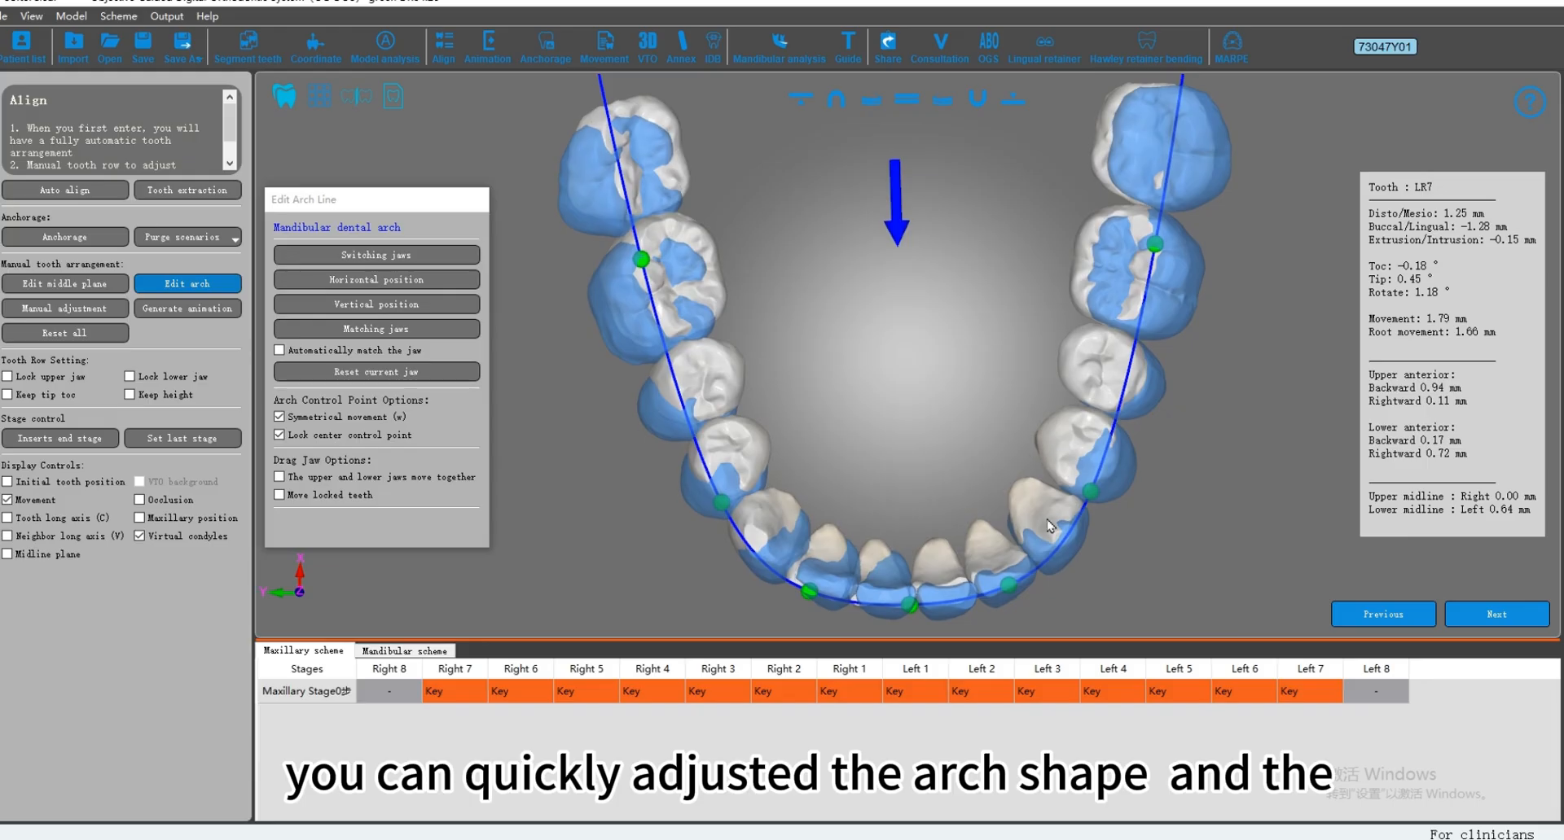
drag(1094, 496, 1094, 493)
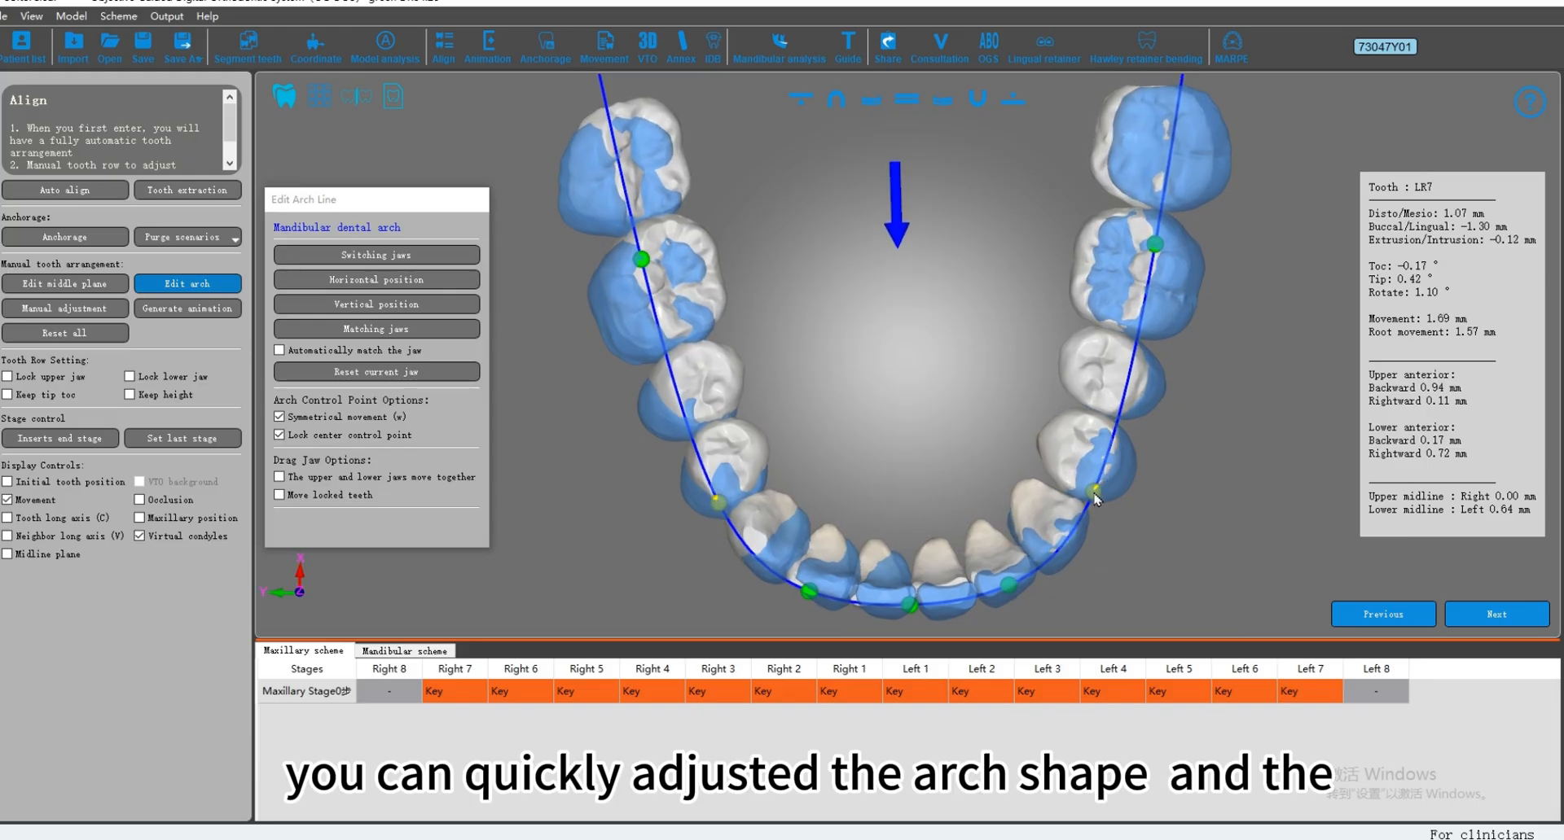
drag(1162, 246, 1165, 251)
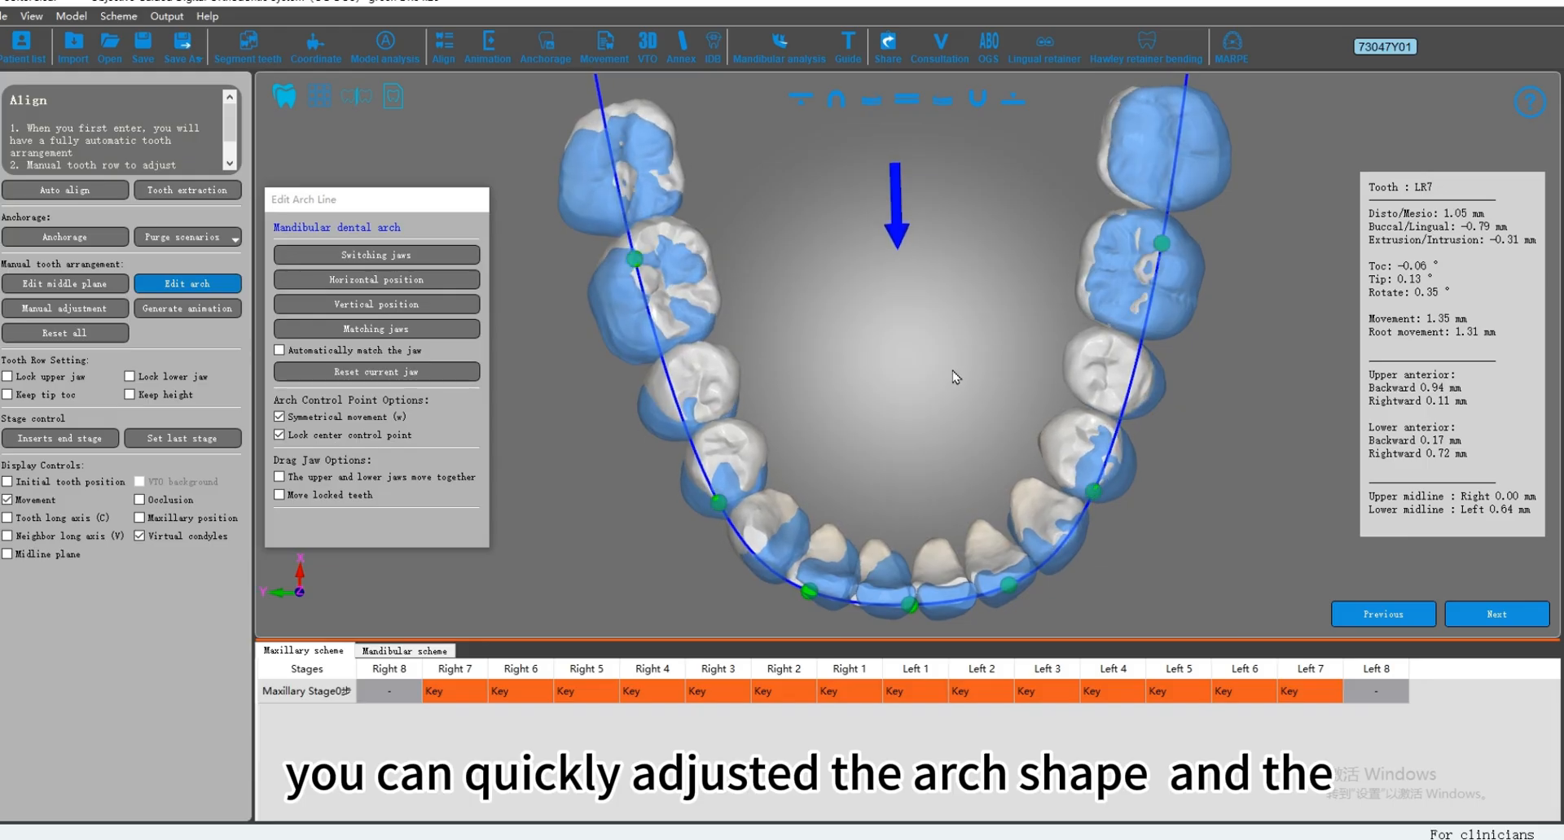
middle_drag(947, 431, 902, 318)
drag(943, 472, 947, 484)
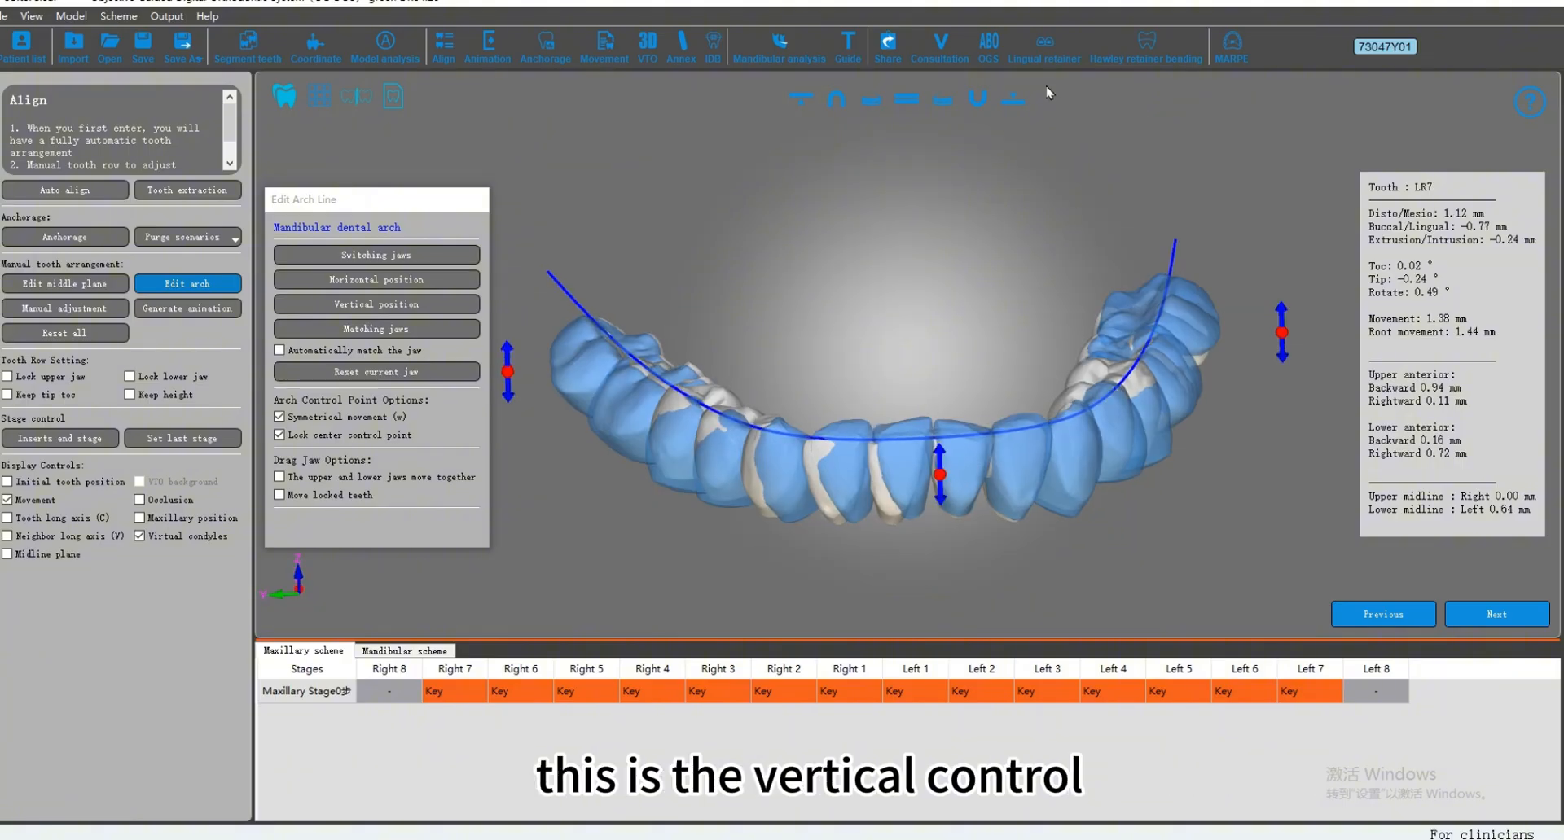
Step: Switch to the maxillary arch and reshape its curve symmetrically at the canine and lateral incisor control points
click(395, 257)
scroll(1010, 373, up, 3)
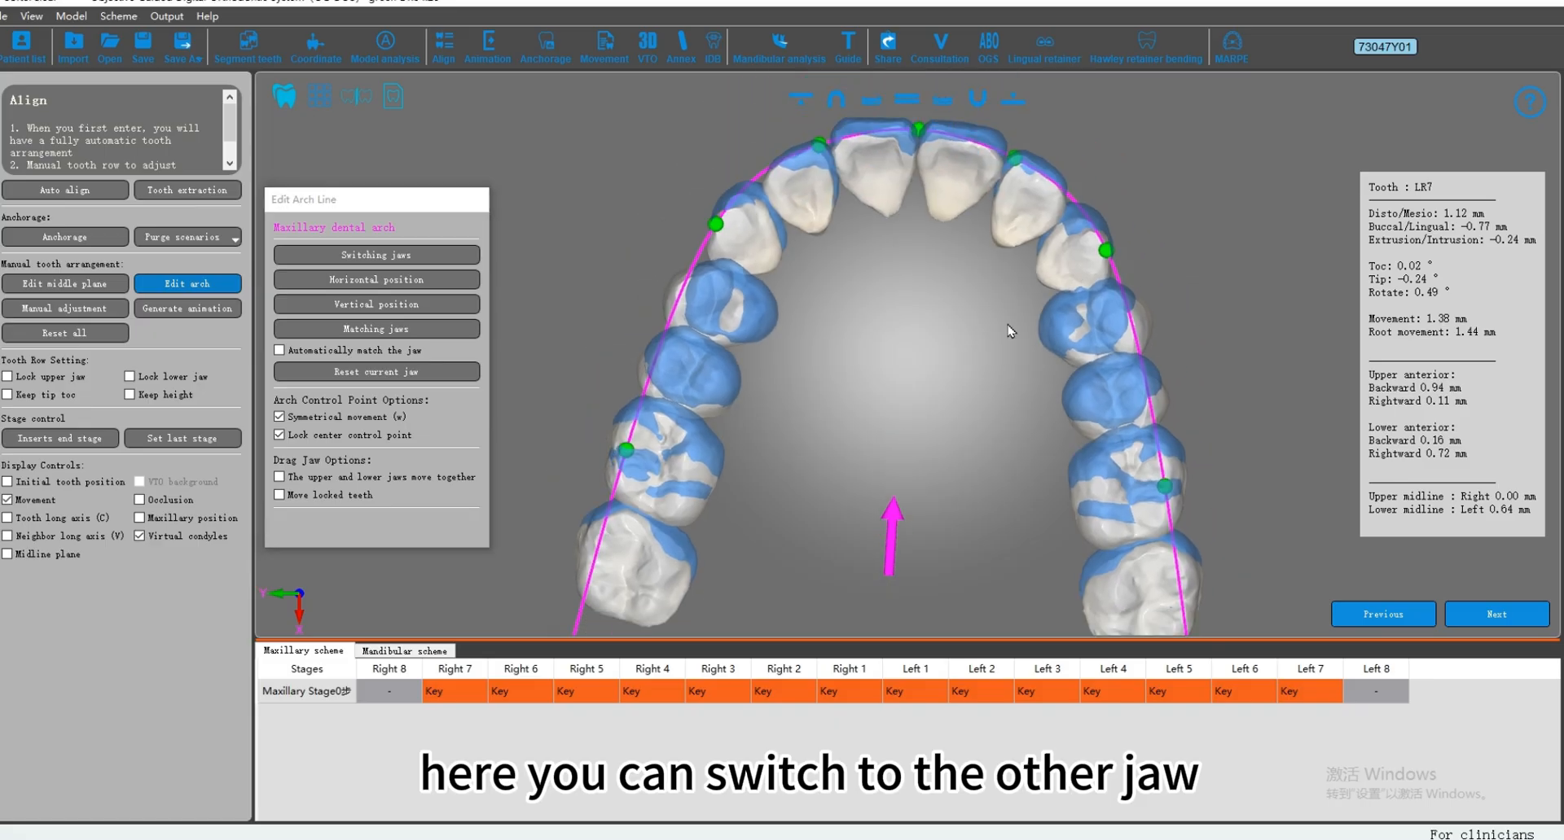
scroll(980, 323, down, 1)
drag(731, 241, 726, 241)
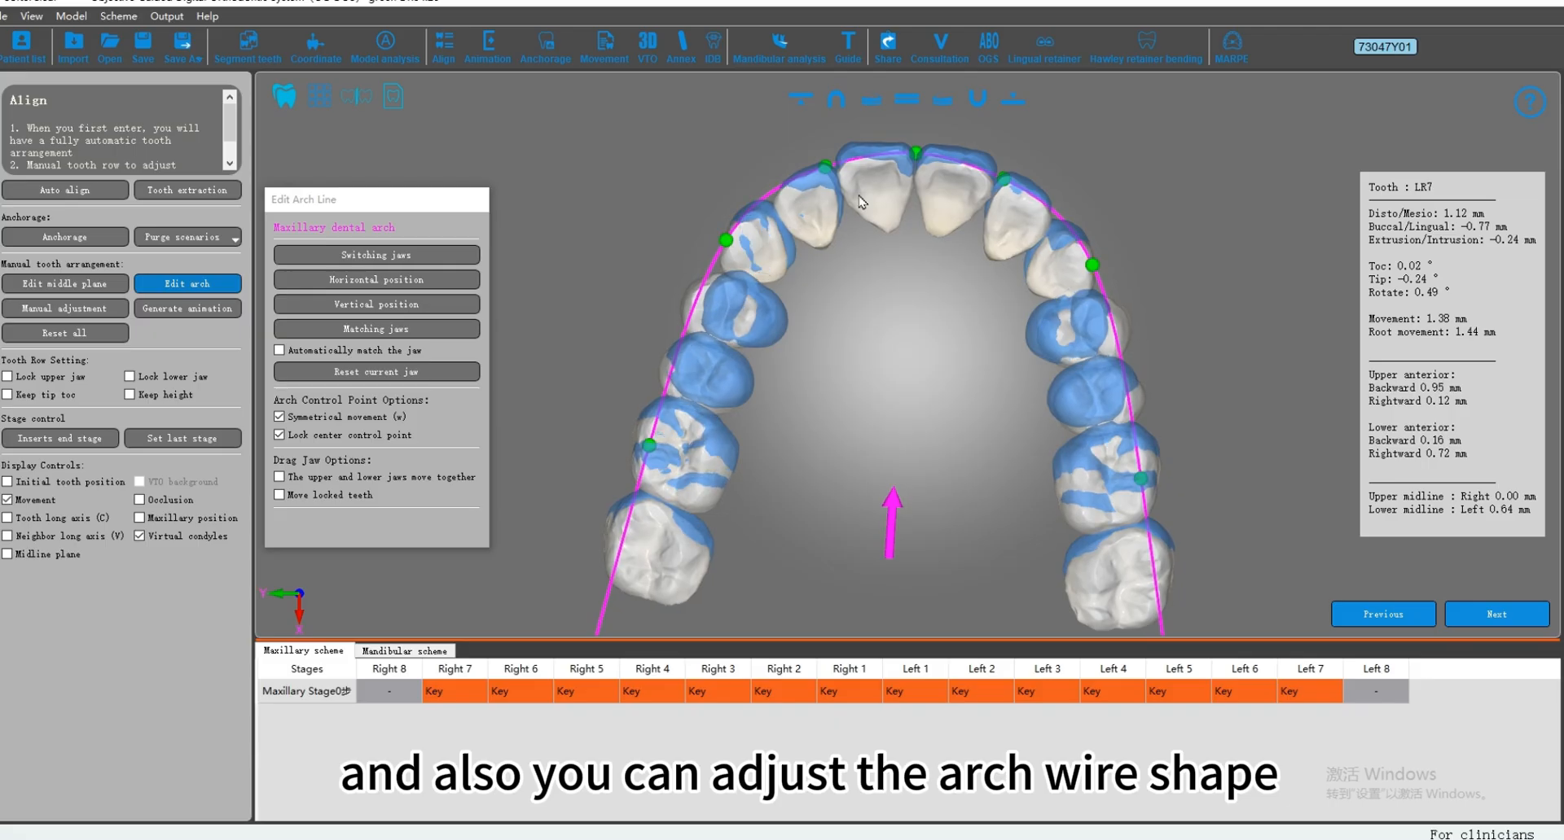
drag(819, 174, 825, 170)
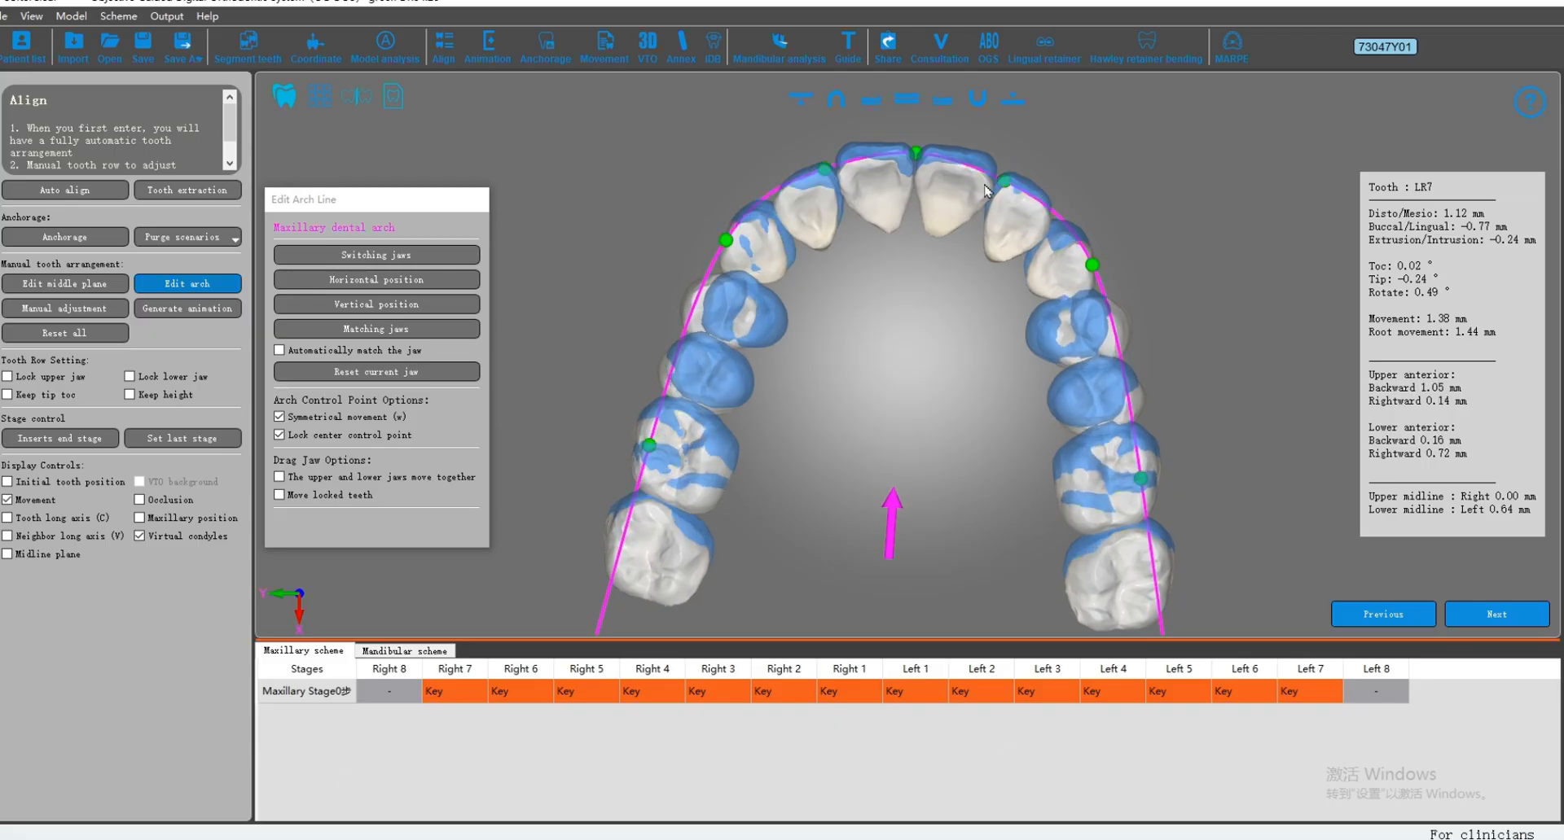
click(872, 98)
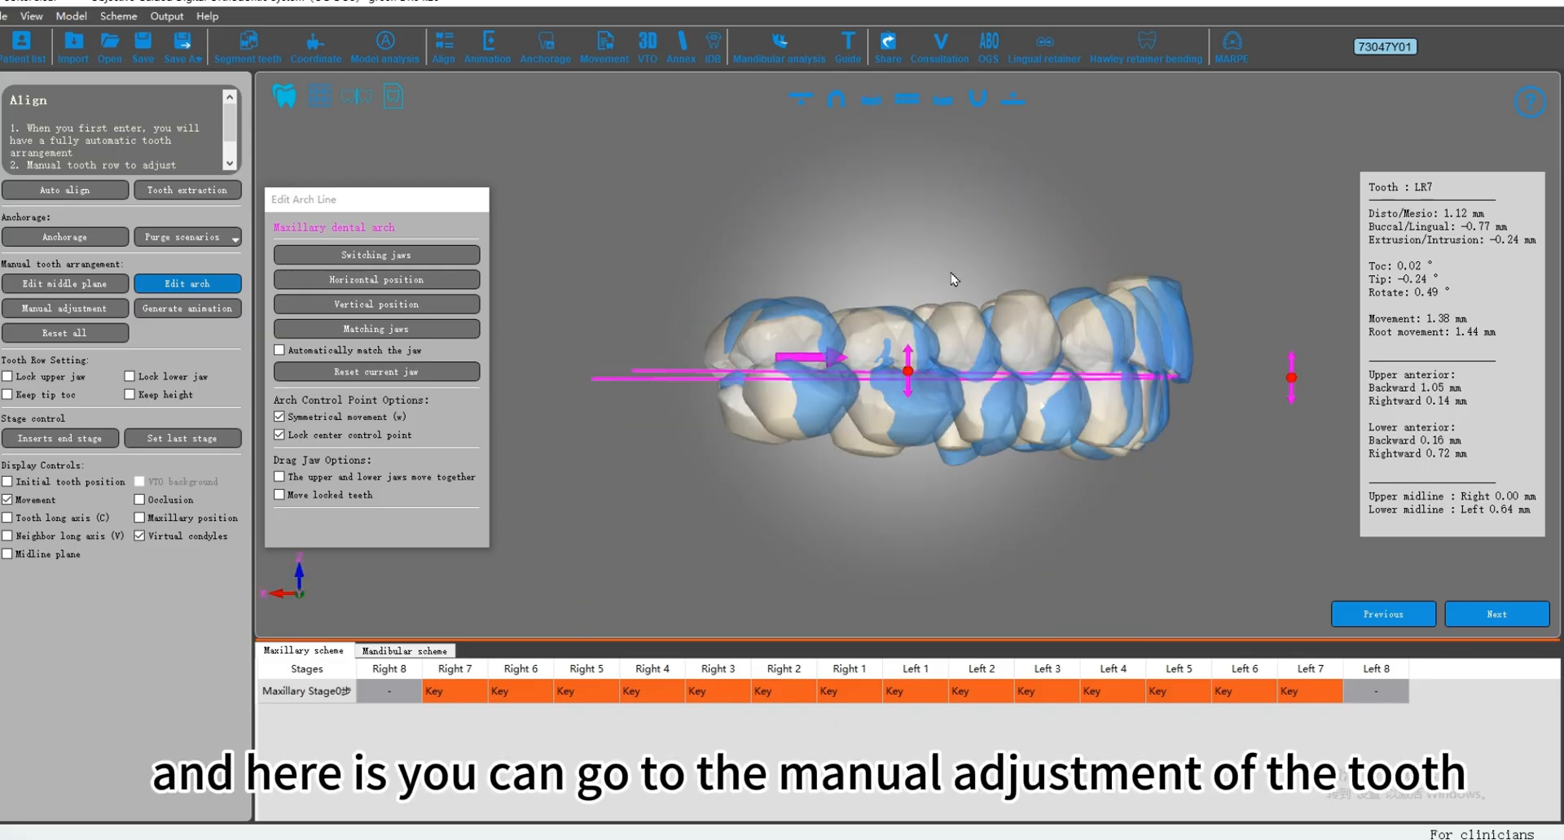
Step: Enter manual tooth adjustment, change the tip of LR7 to about 8.85° and slightly adjust UR7
click(102, 308)
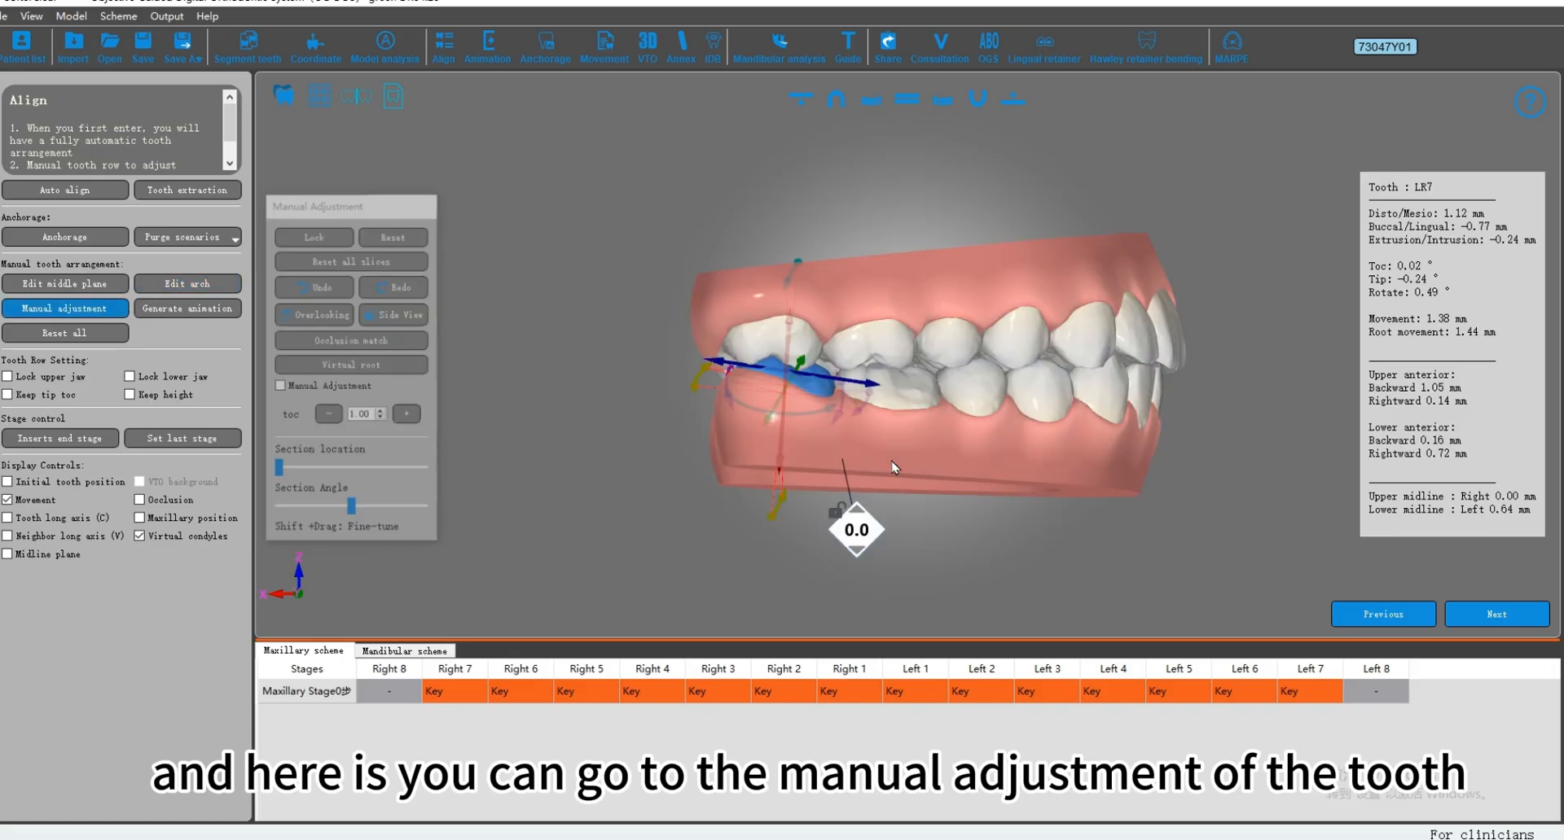
scroll(773, 418, up, 2)
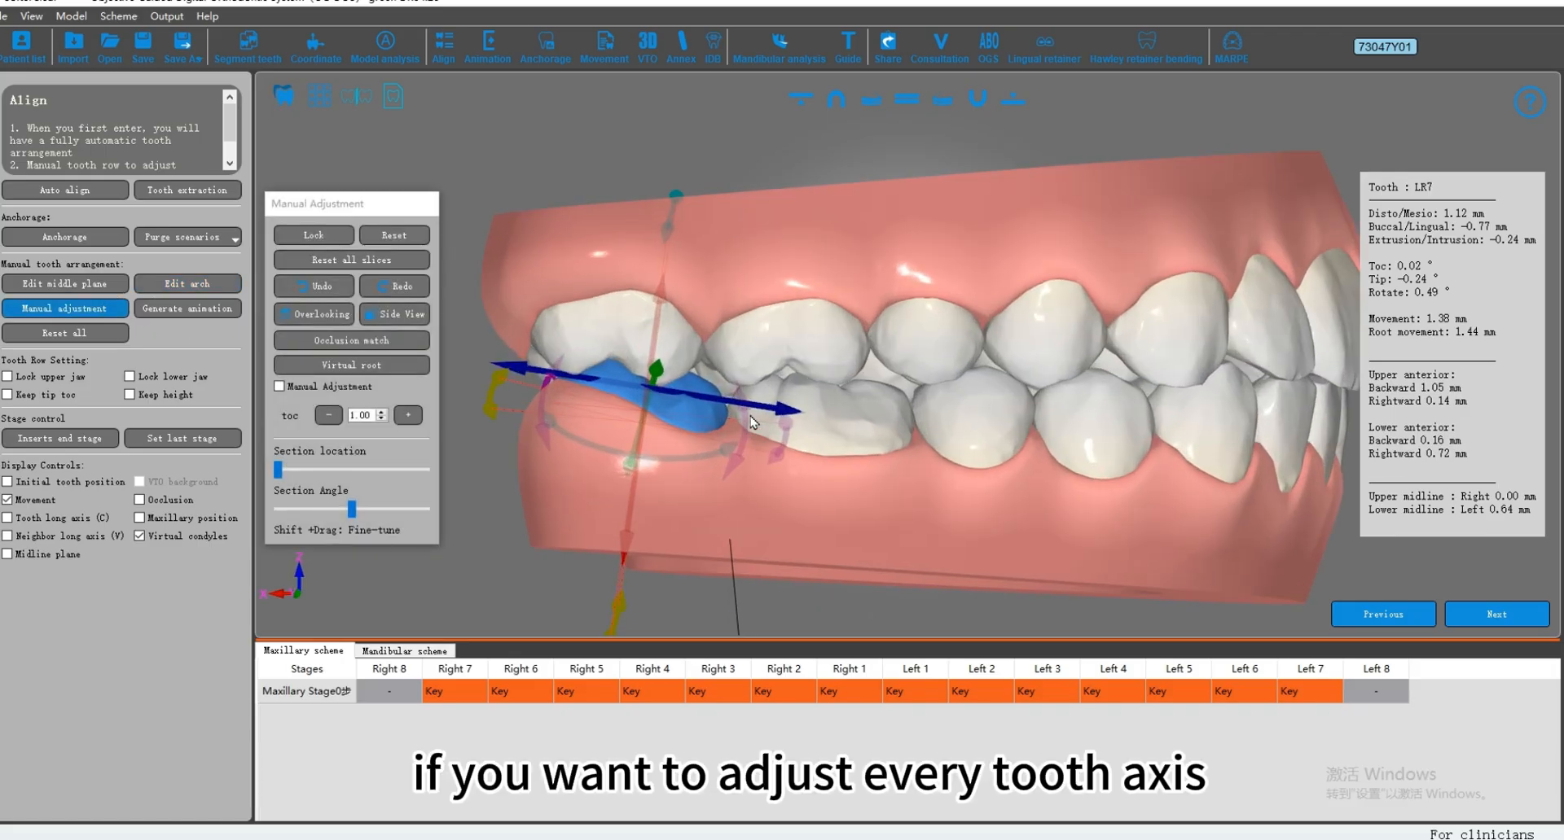
drag(750, 458, 757, 452)
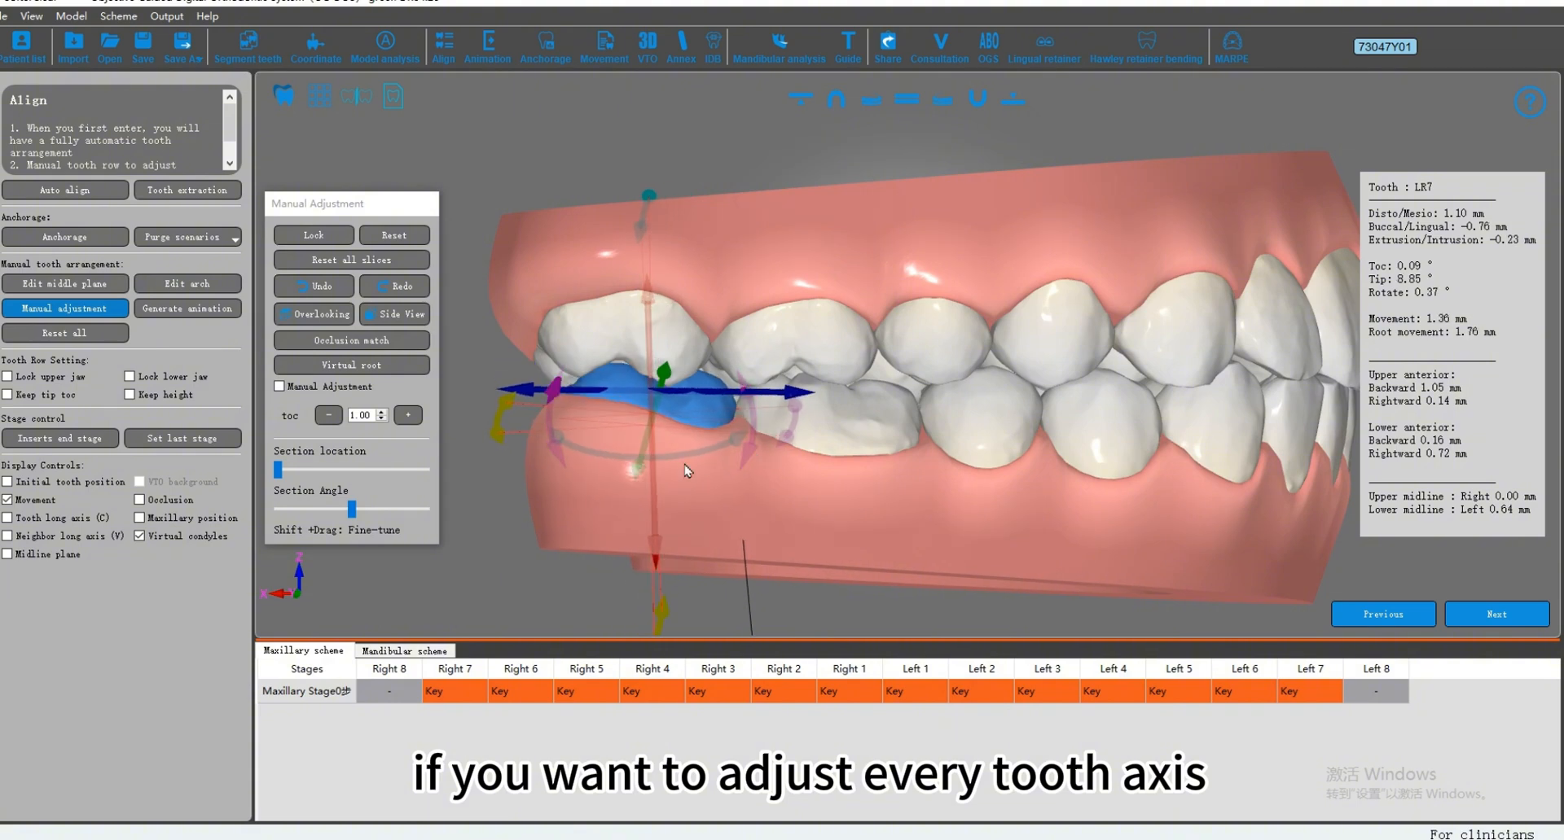
click(627, 351)
drag(623, 409, 622, 411)
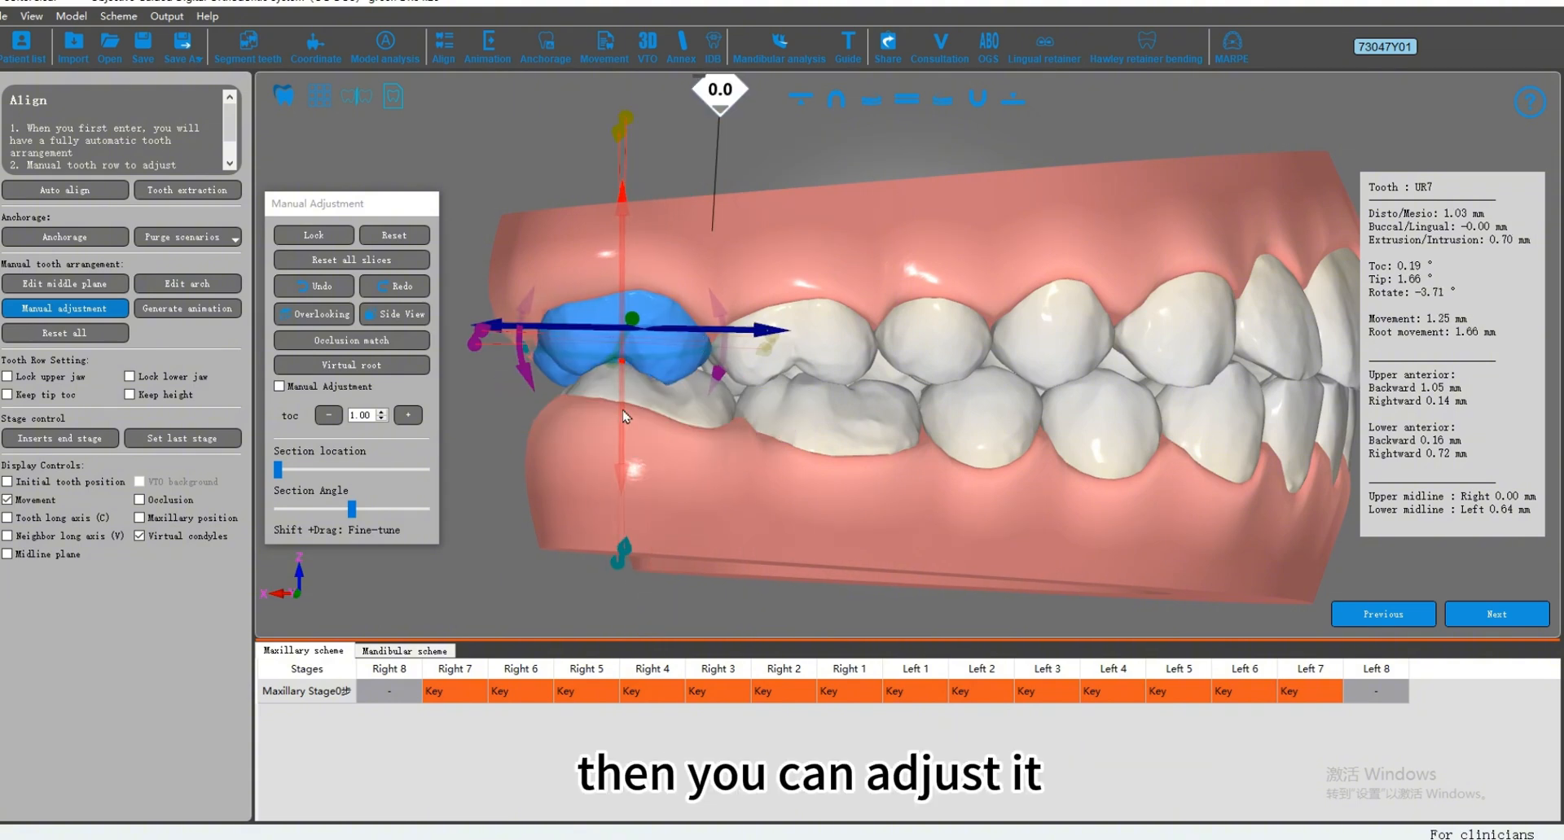
Step: Select the upper right lateral incisor UR2 and set its rotation to about 1.45°
right_drag(987, 300, 944, 303)
scroll(945, 303, down, 1)
right_drag(1279, 363, 987, 326)
click(892, 328)
drag(980, 314, 976, 309)
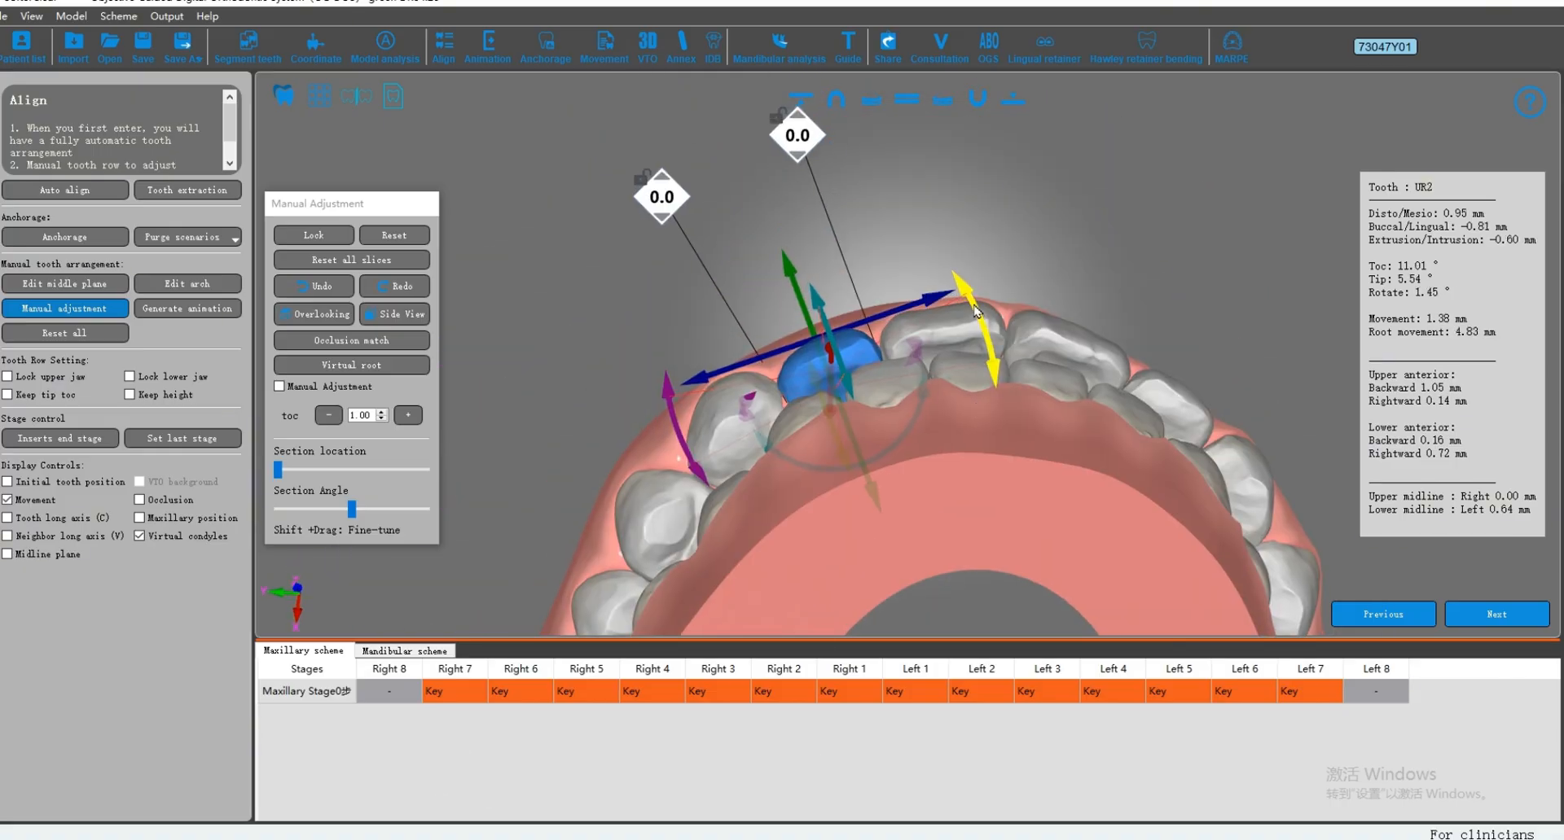
Step: Select the upper right central incisor UR1 and set its rotation to about 9.90°
click(1064, 286)
right_drag(1063, 286, 1019, 253)
click(919, 324)
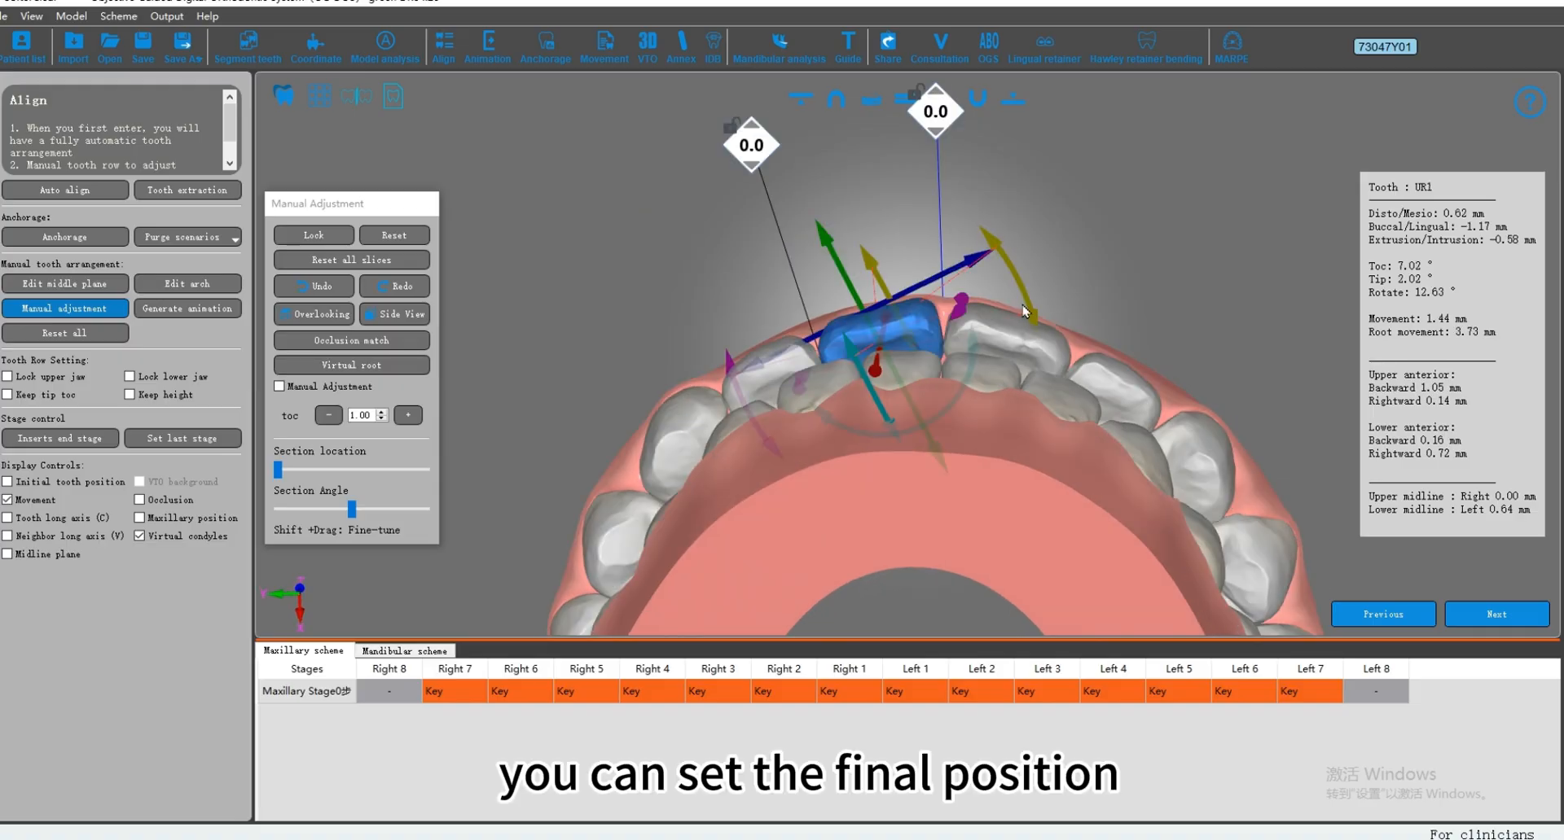
drag(1027, 316, 1032, 324)
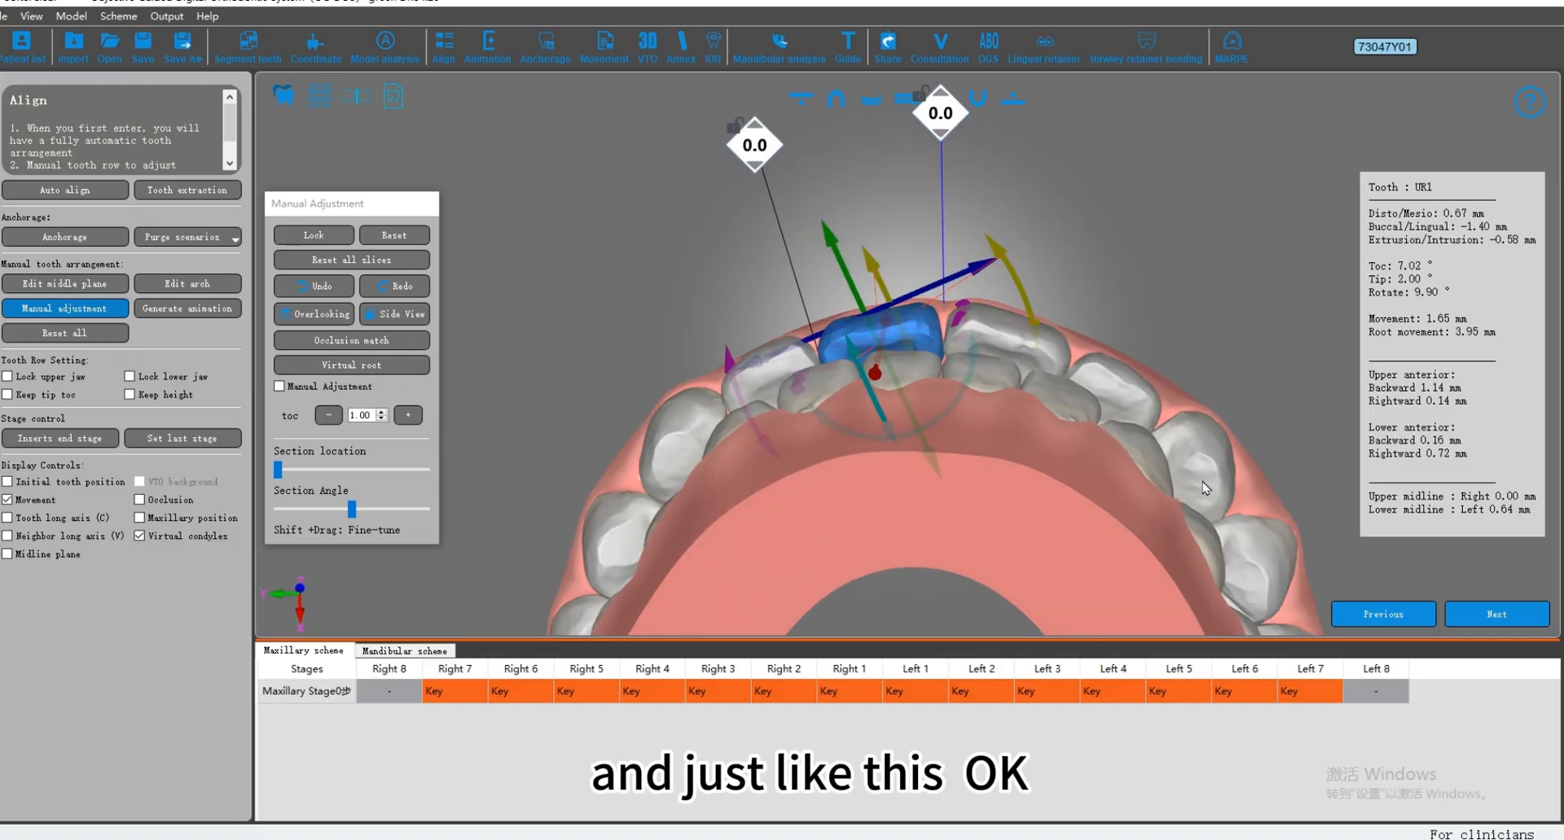
Step: Select the upper left canine UL3, rotate it slightly, and check the bite from the patient's left side
click(1144, 405)
click(1179, 444)
drag(1138, 332, 1146, 327)
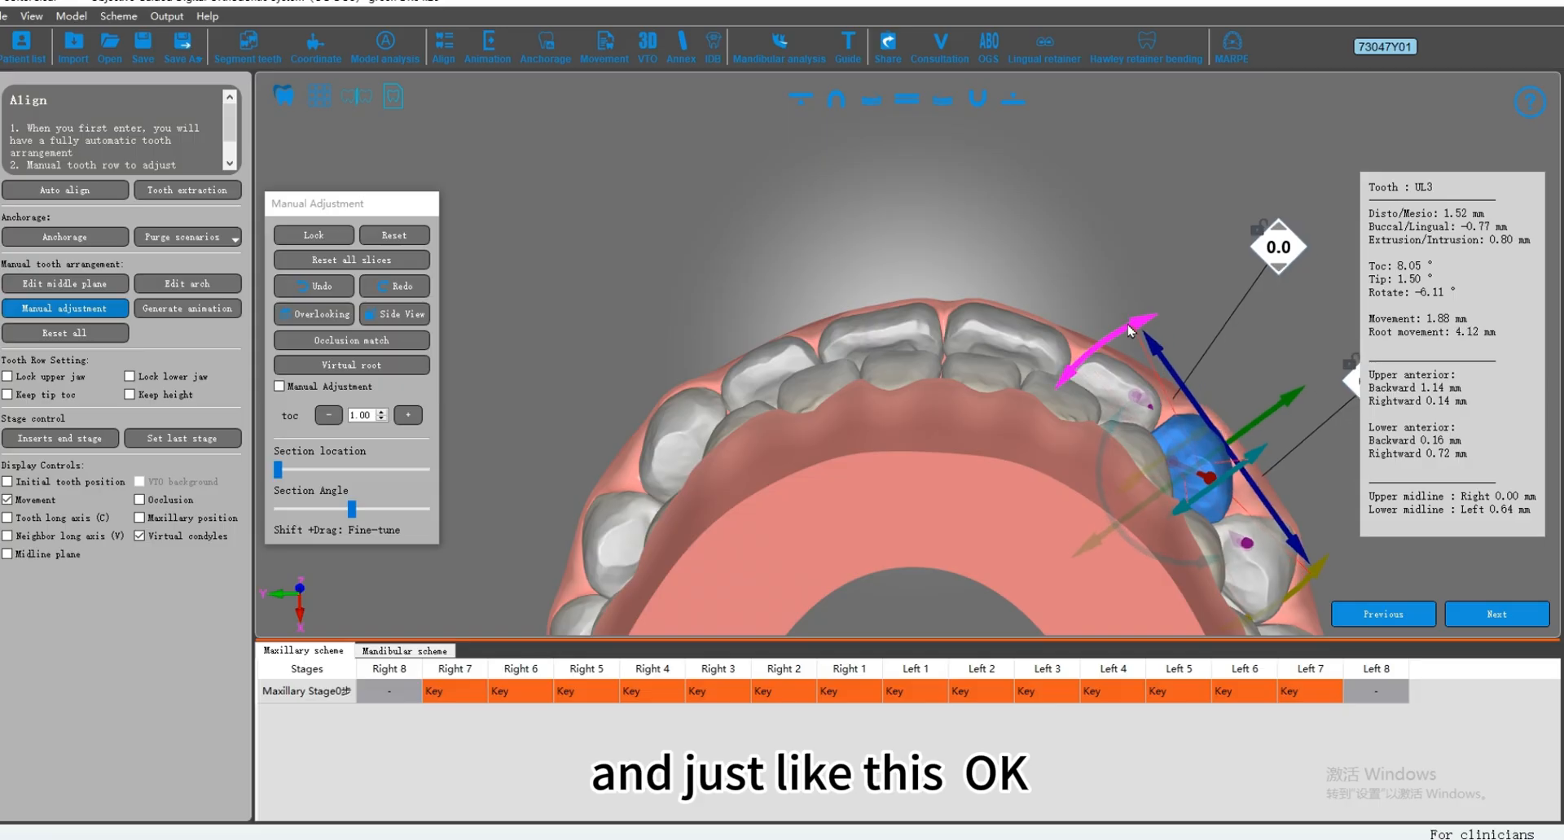
click(1123, 224)
scroll(1031, 326, down, 3)
right_drag(1017, 340, 816, 321)
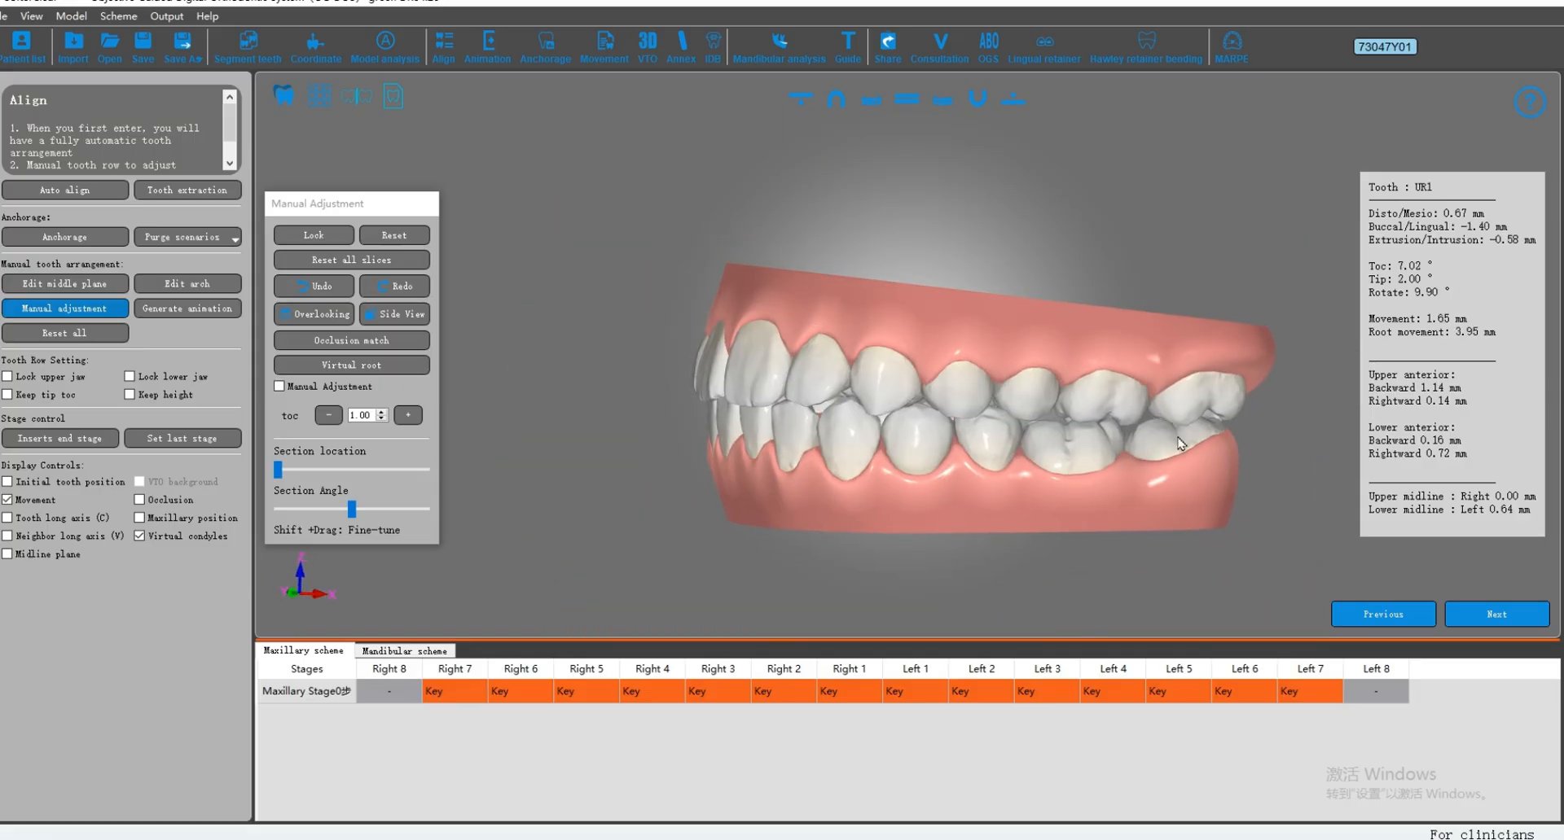
Step: Generate the treatment animation without saving, and hide the IPR values on the model
click(184, 311)
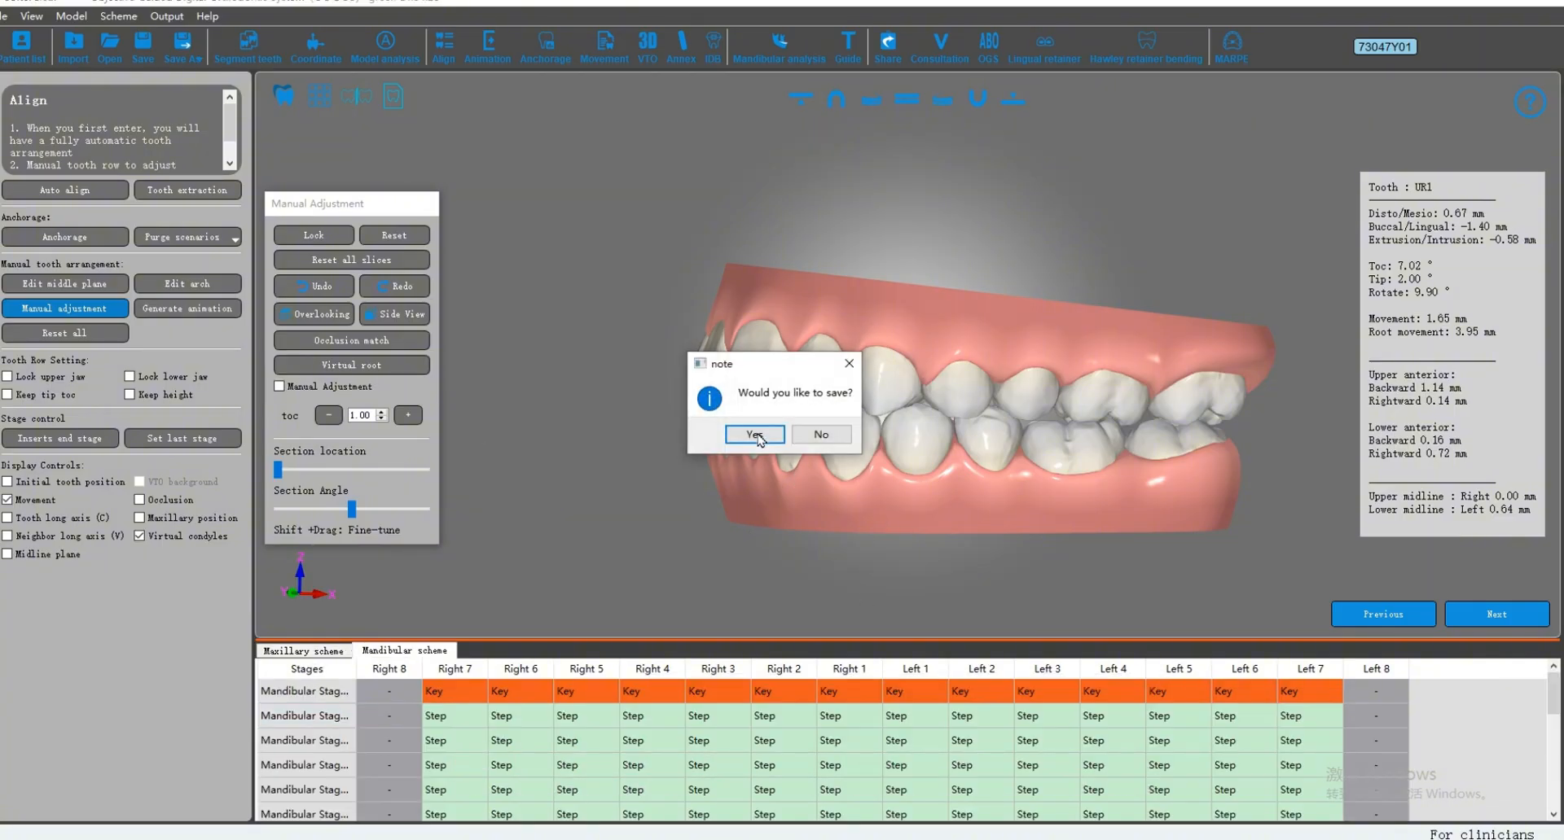
click(820, 435)
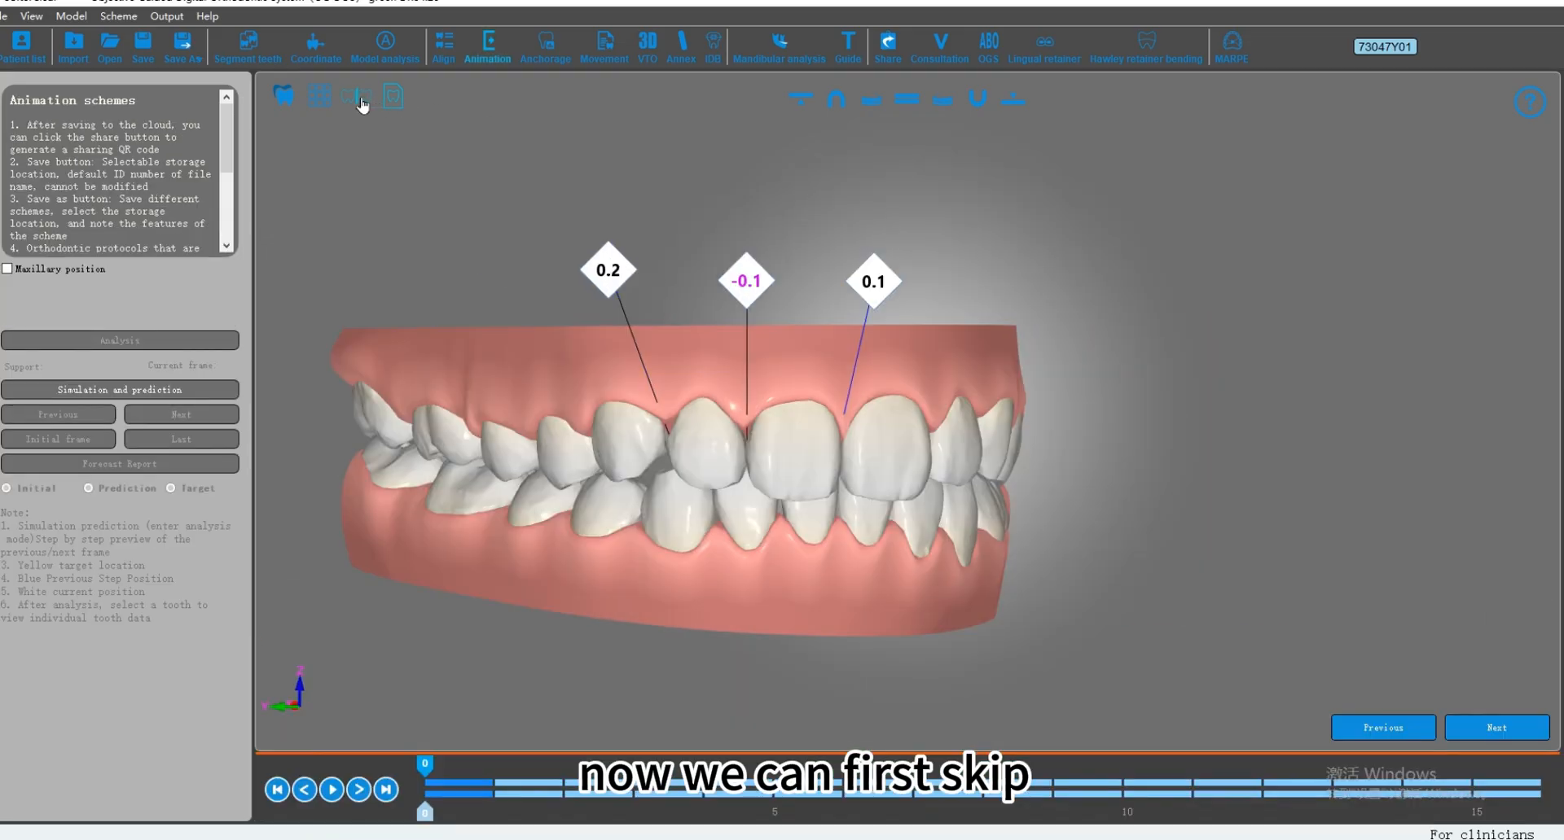
click(362, 103)
click(362, 104)
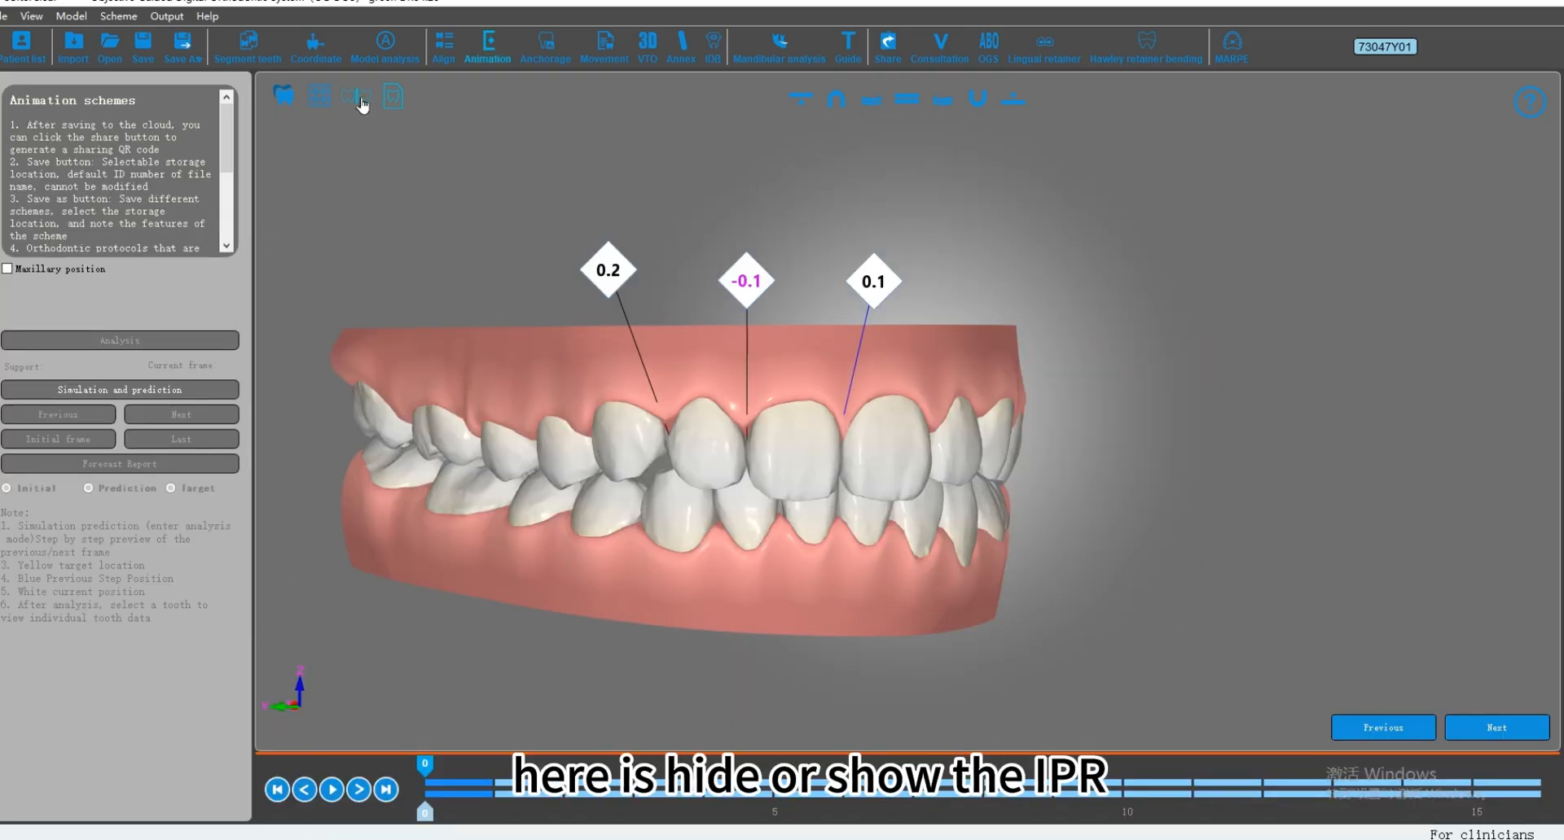
click(362, 103)
click(362, 103)
click(361, 103)
Step: Run the simulation and prediction for the tooth movement, and display only the lower arch from the occlusal side
drag(817, 448, 760, 403)
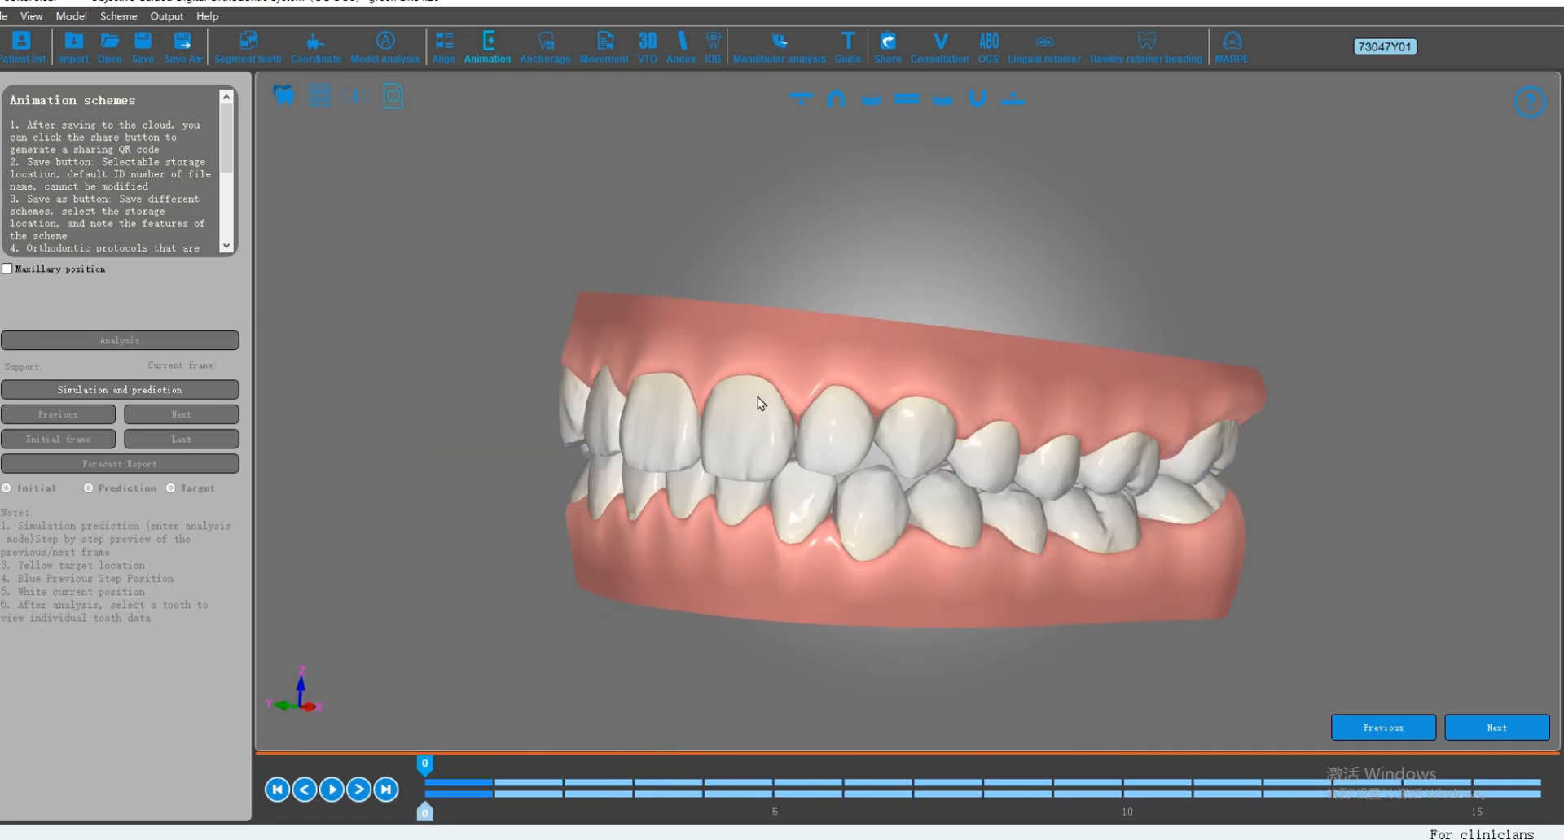
drag(900, 364, 981, 443)
scroll(976, 475, up, 3)
drag(349, 418, 932, 394)
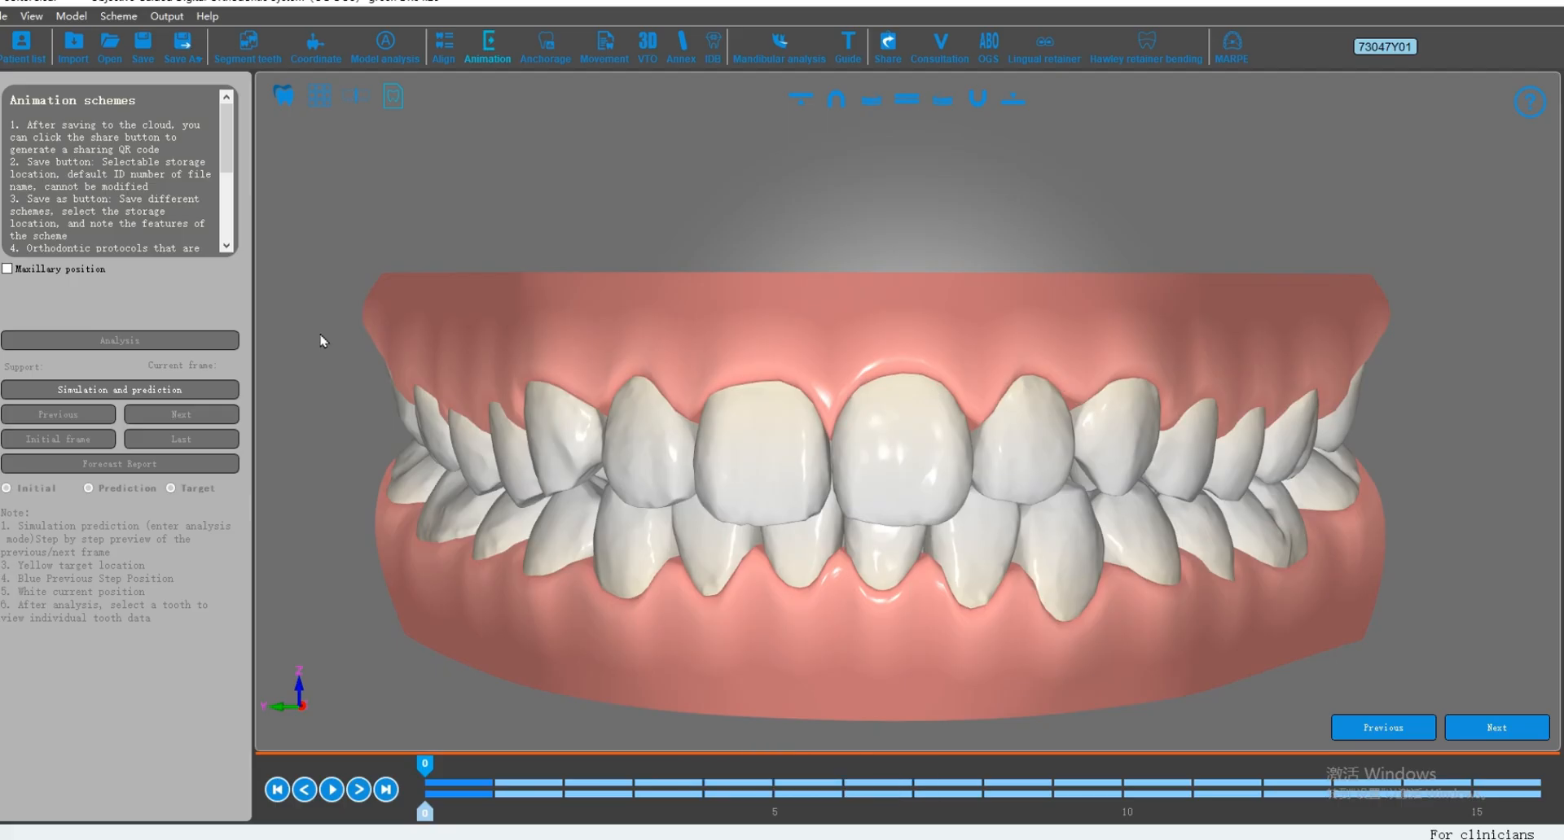
click(128, 391)
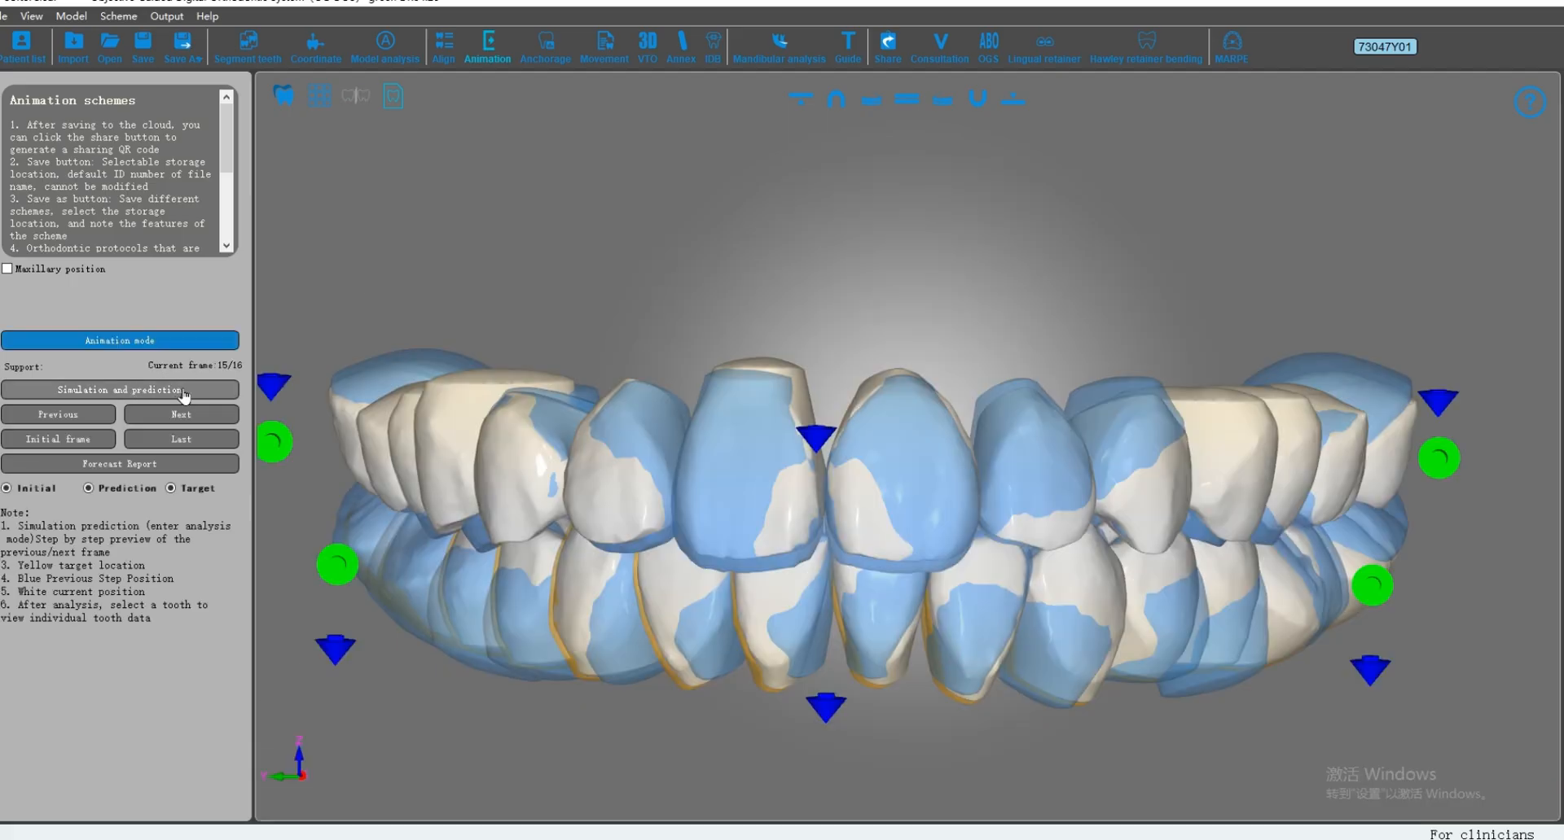
click(978, 99)
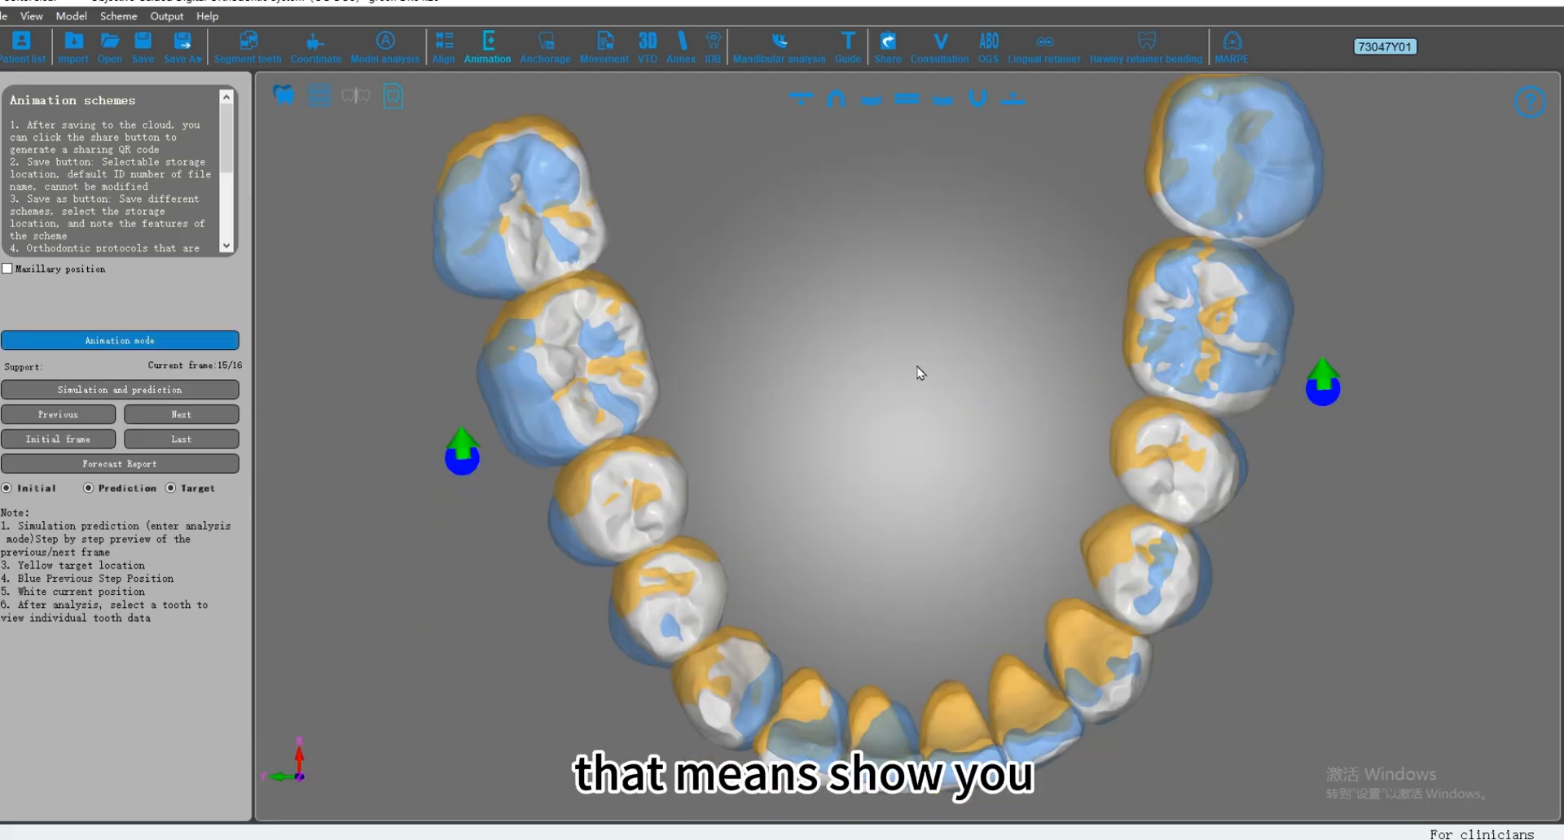
Step: Compare the lower front teeth's current, previous and target positions, check the deviations of LR1, and return to animation mode
scroll(902, 580, up, 4)
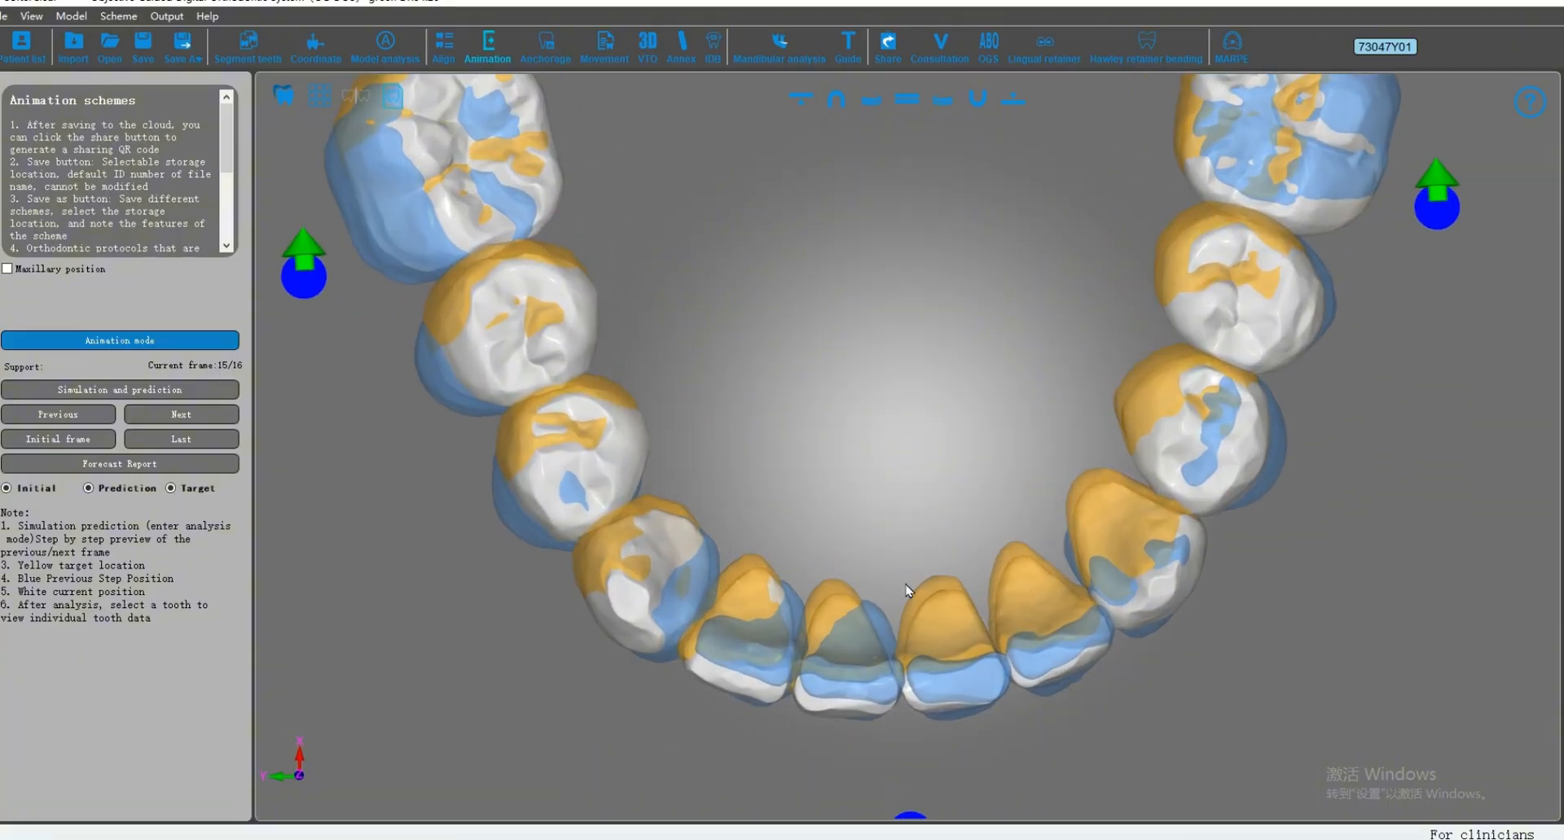
scroll(904, 550, up, 3)
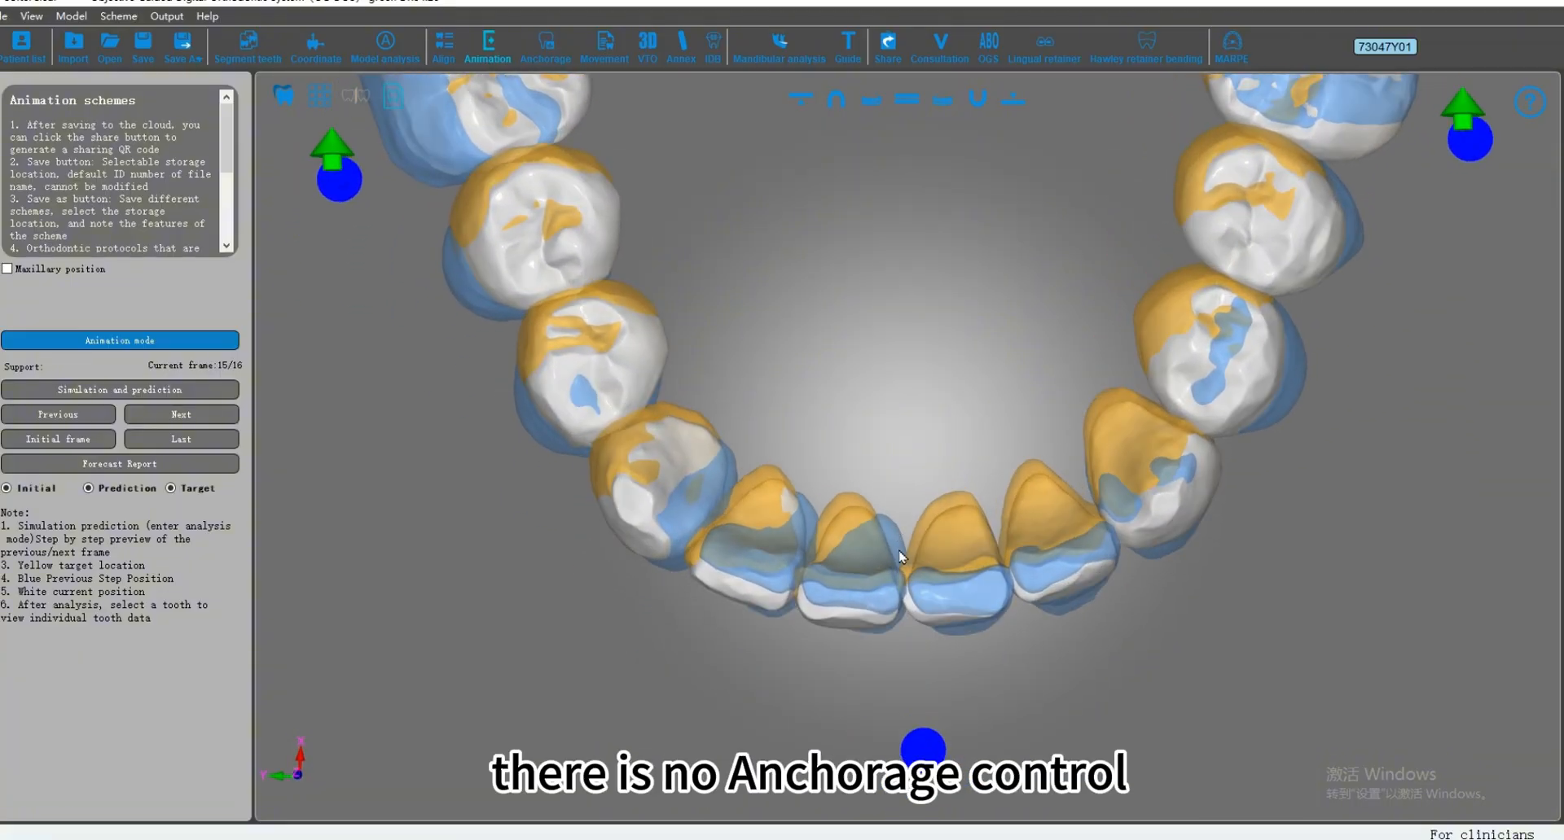
scroll(892, 545, up, 2)
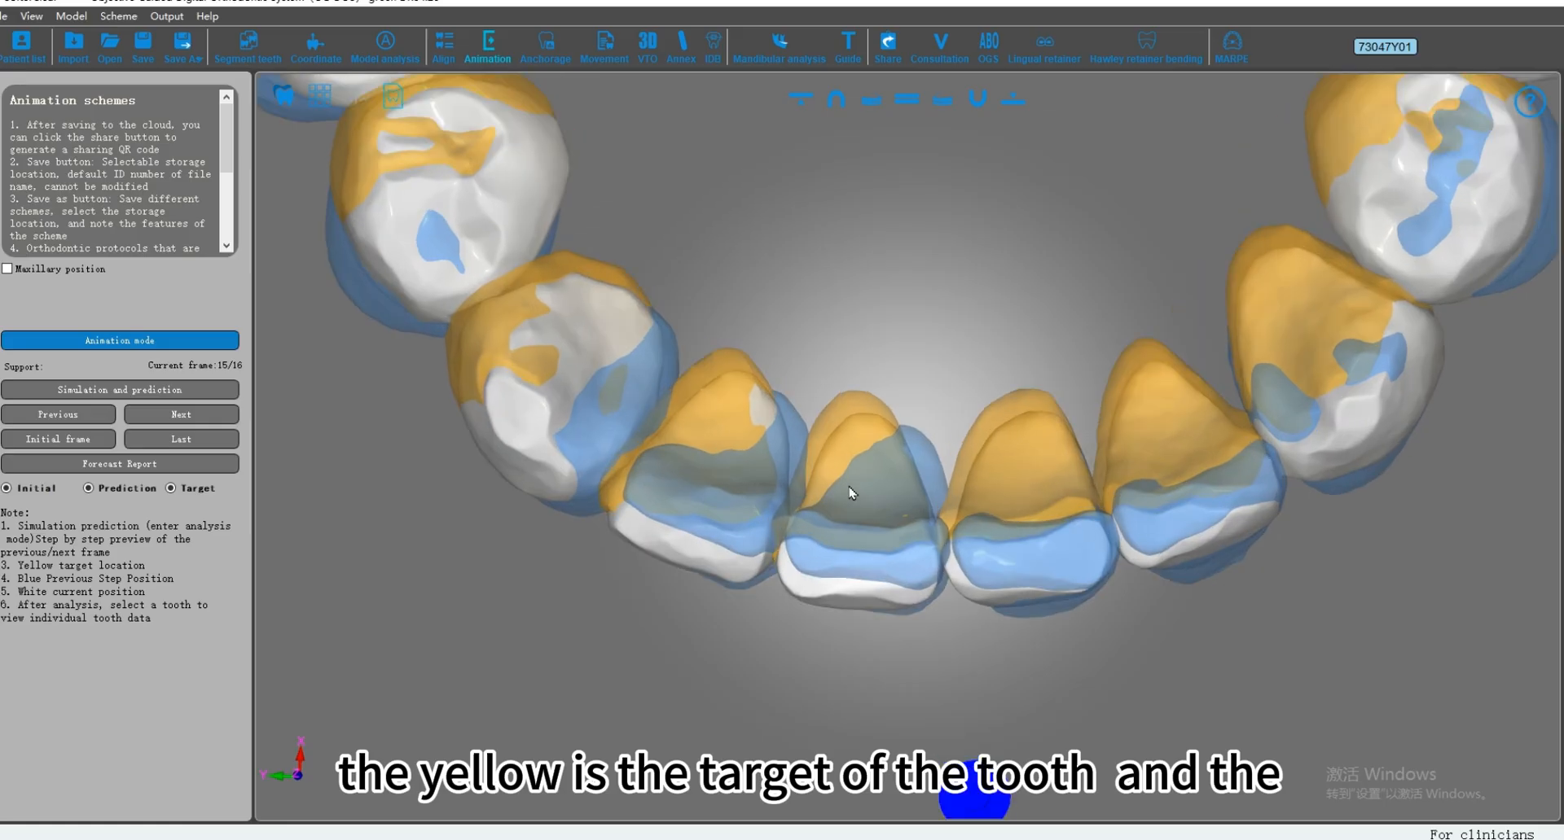
middle_drag(877, 561, 831, 454)
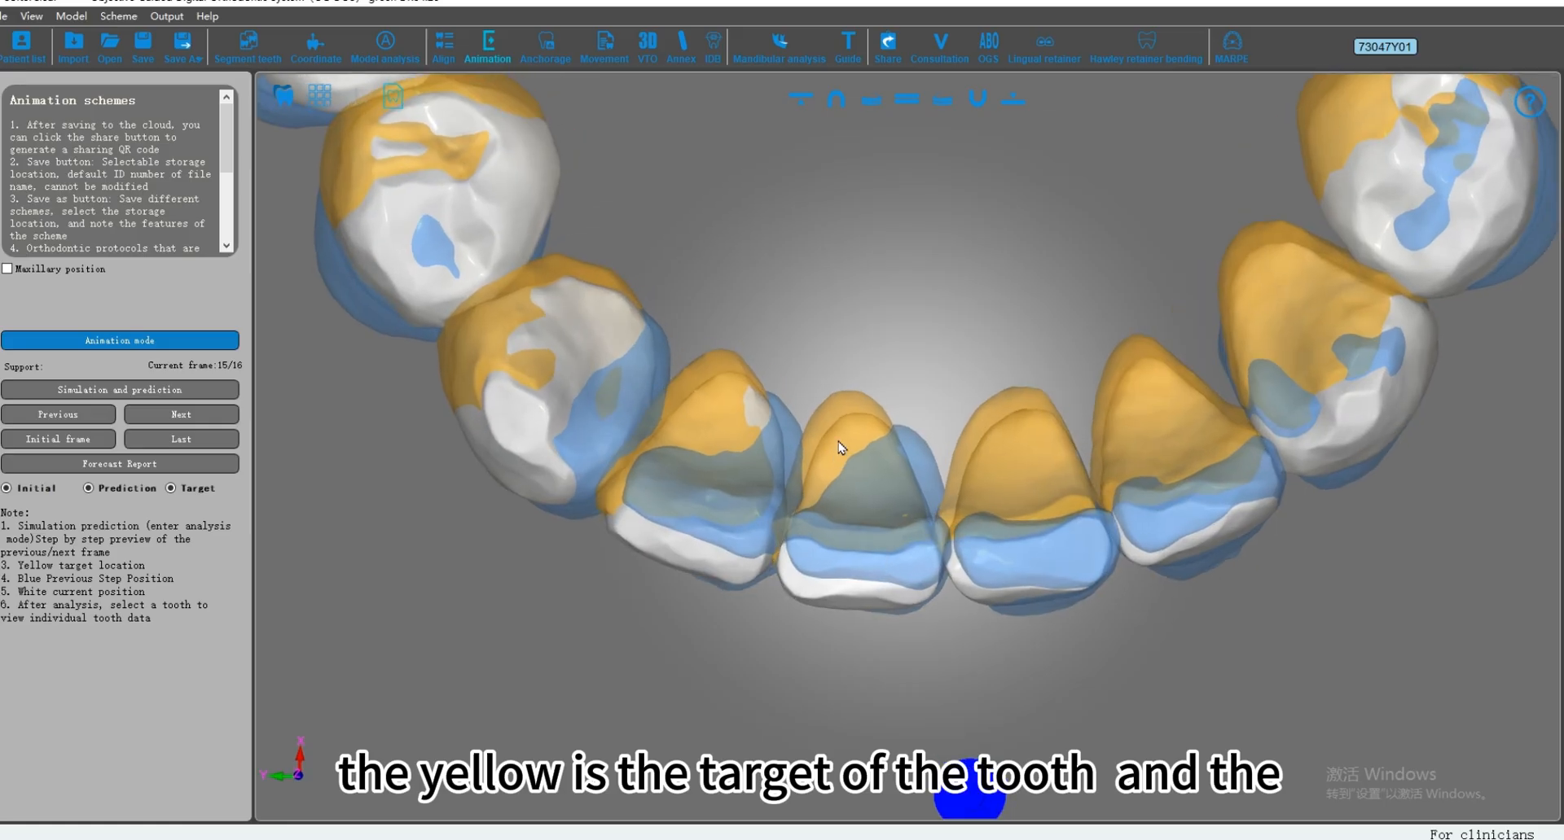
scroll(863, 615, up, 3)
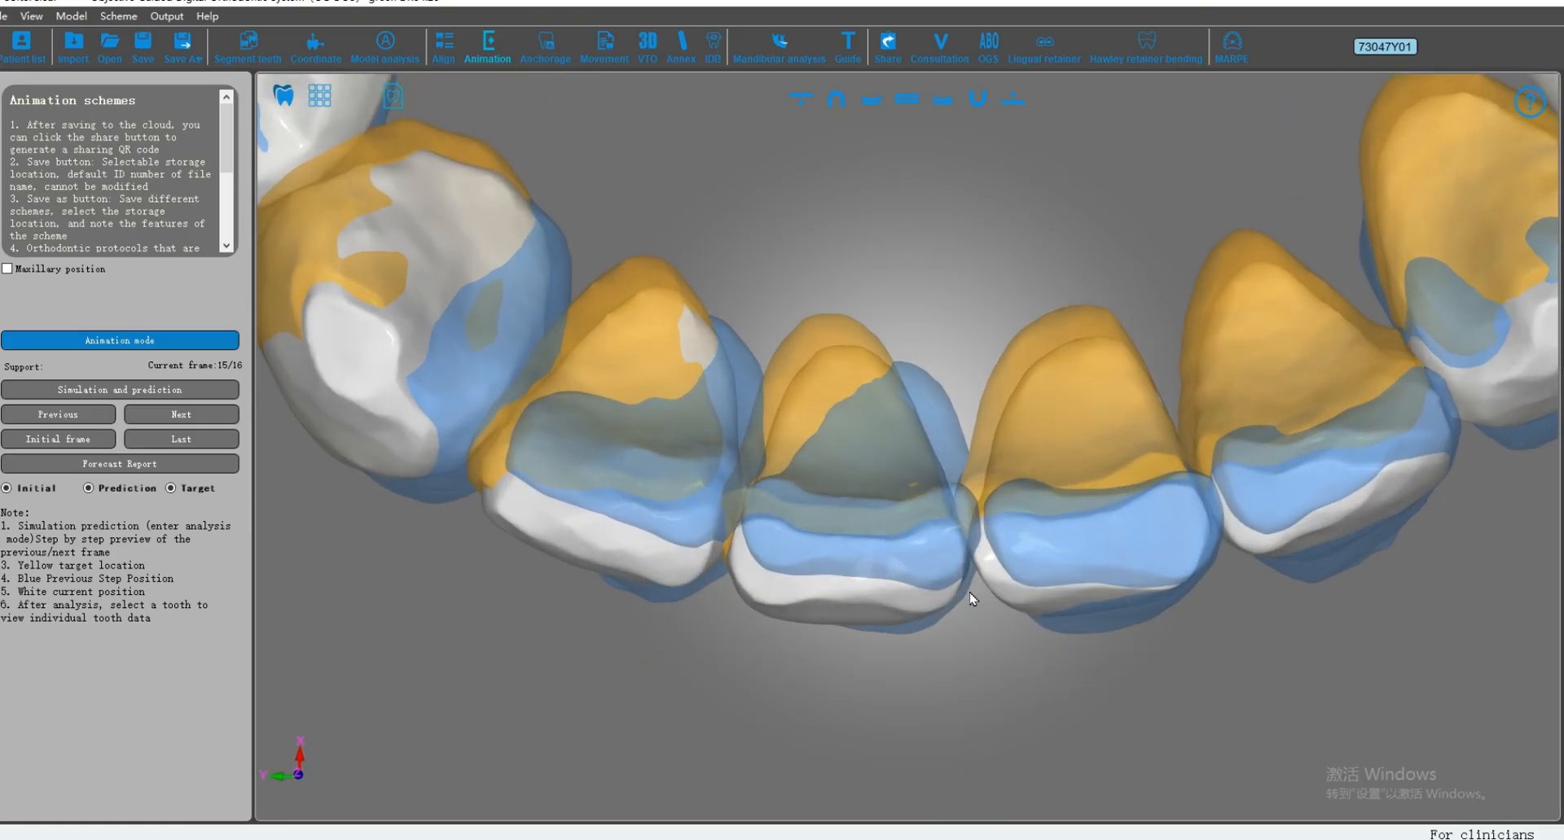
click(852, 604)
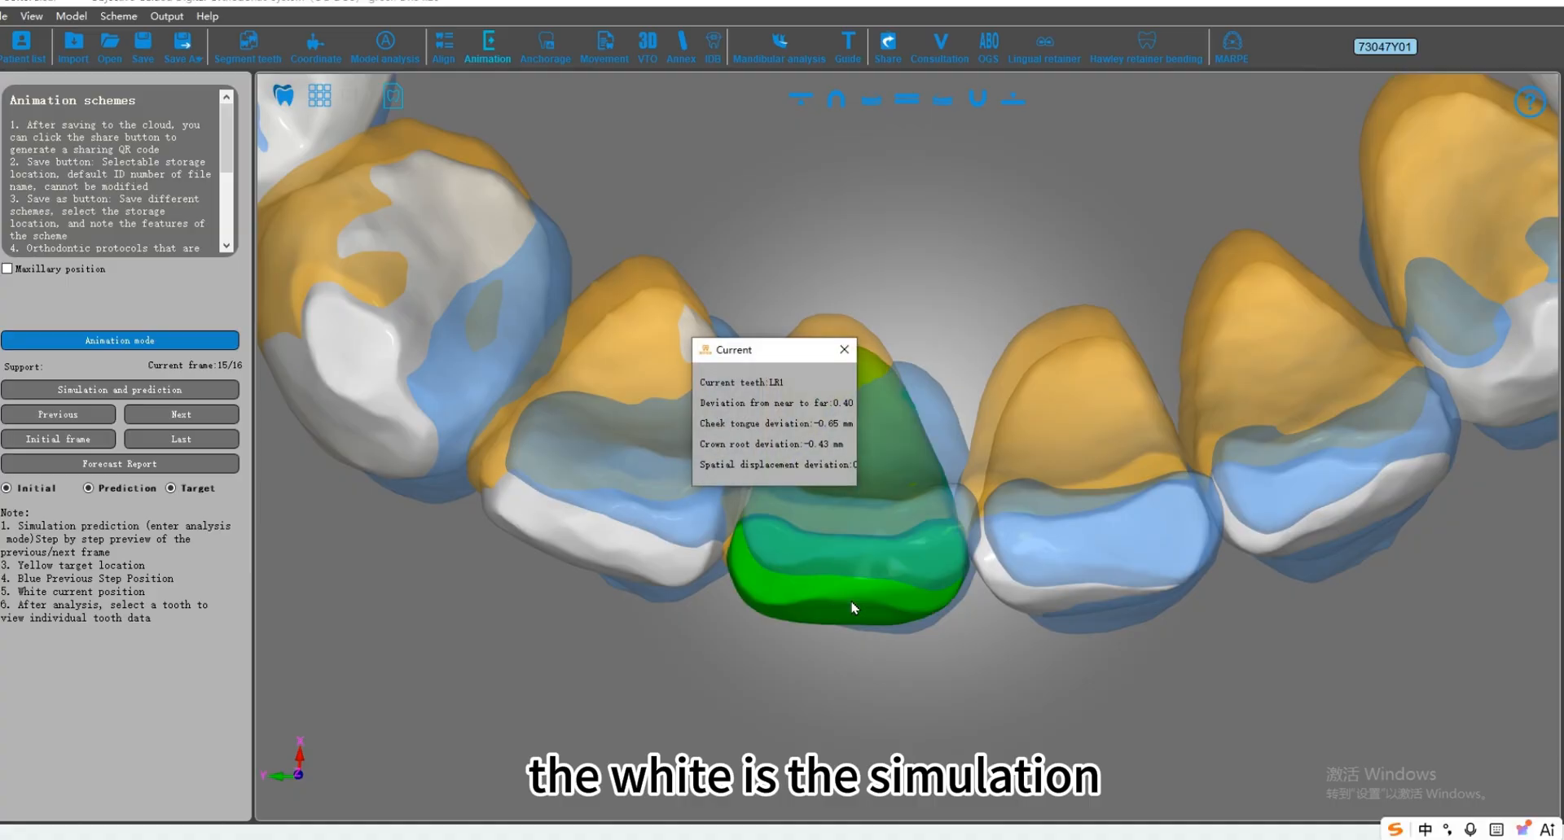
click(844, 349)
click(1010, 684)
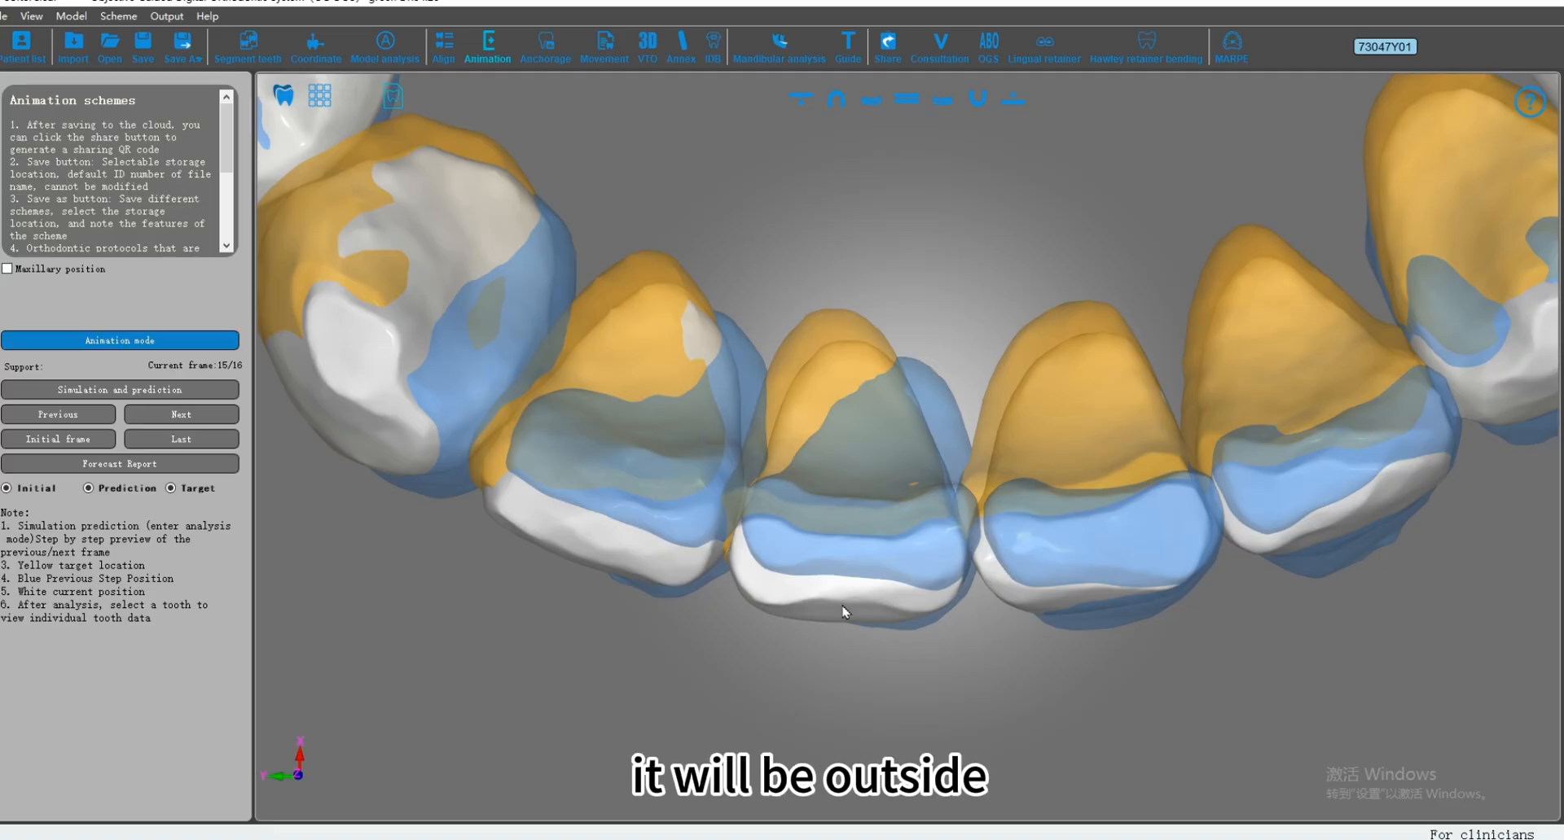
scroll(844, 616, down, 1)
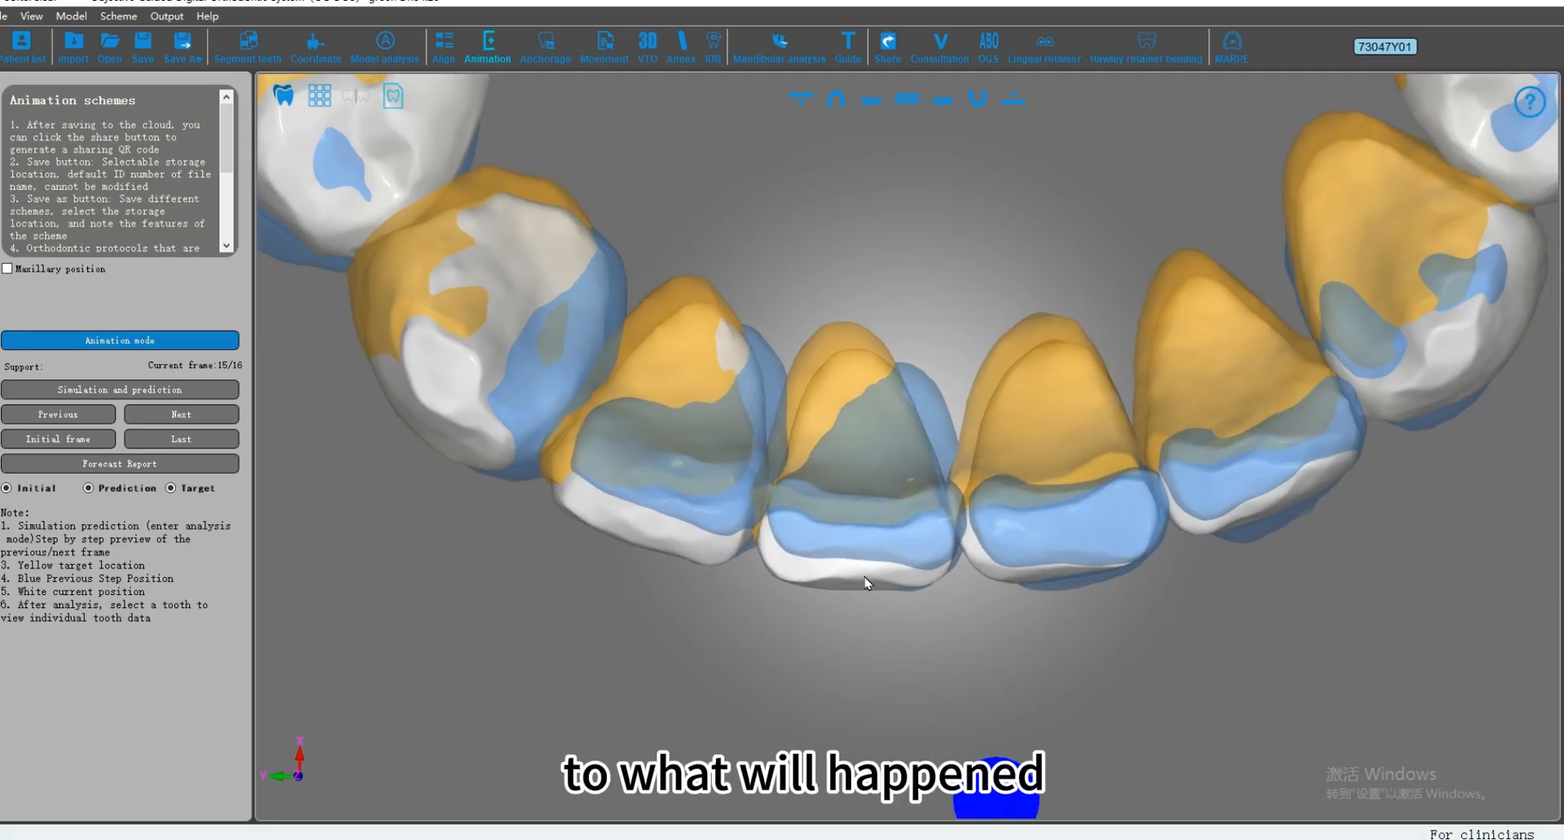
drag(866, 580, 841, 383)
click(137, 348)
scroll(880, 495, down, 2)
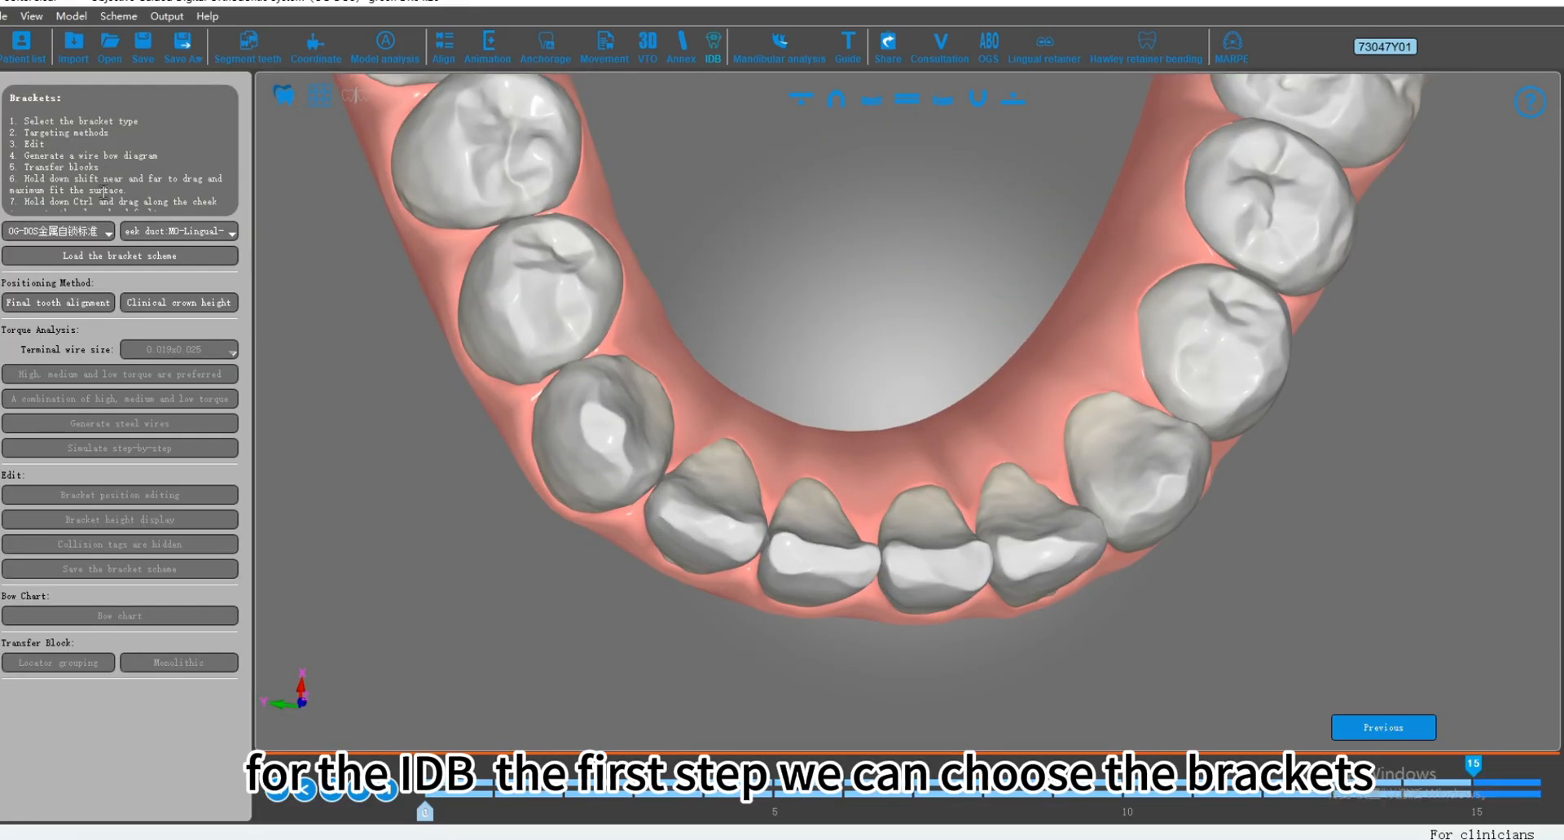
Step: In the IDB module, choose the ormco 金属自锁 标准 brackets and the OG-DOS cheek duct
click(96, 232)
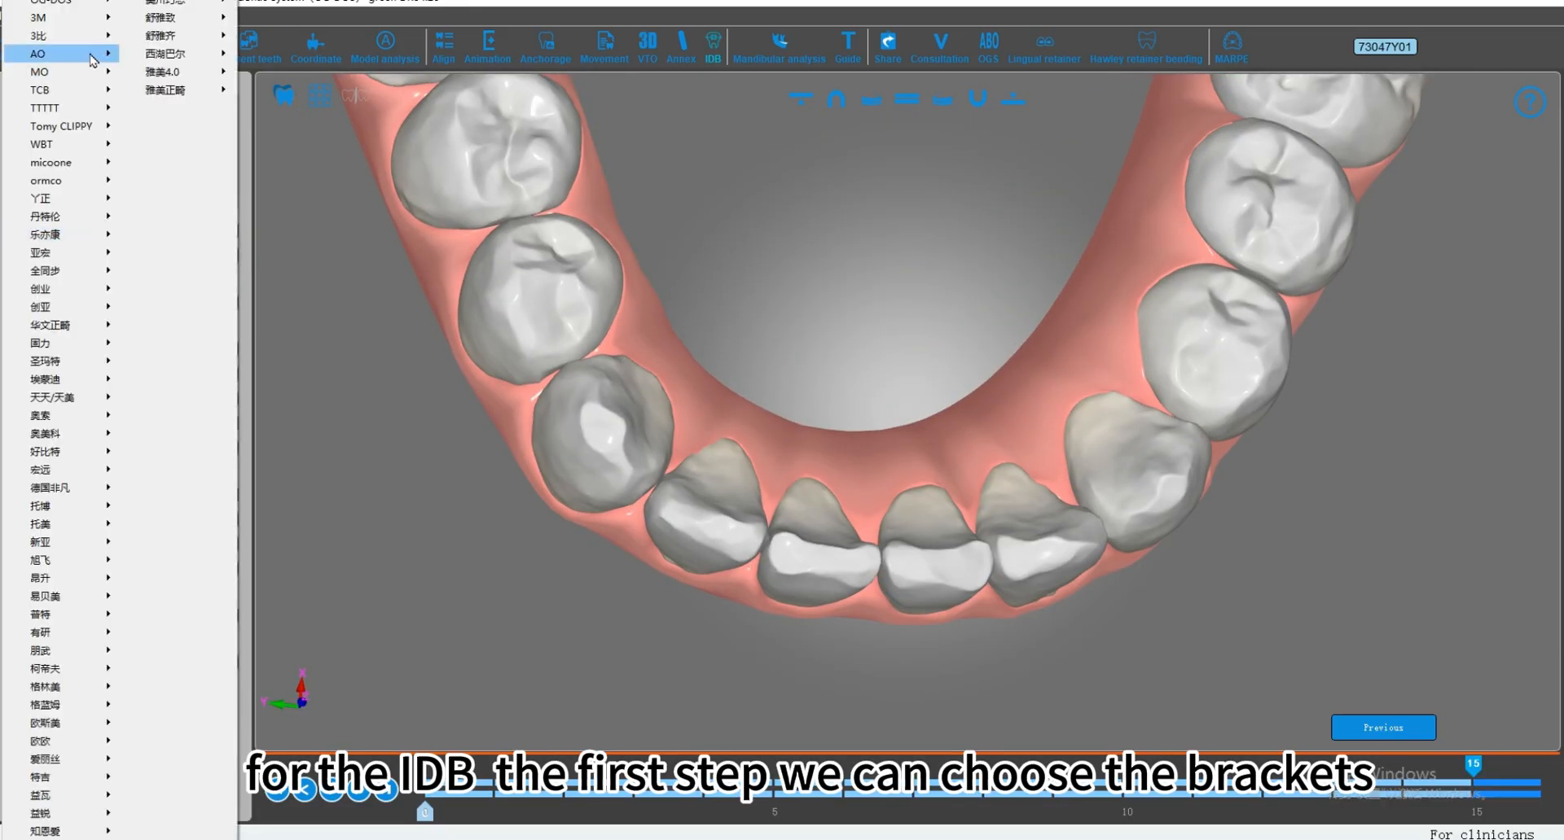
mouse_move(53, 74)
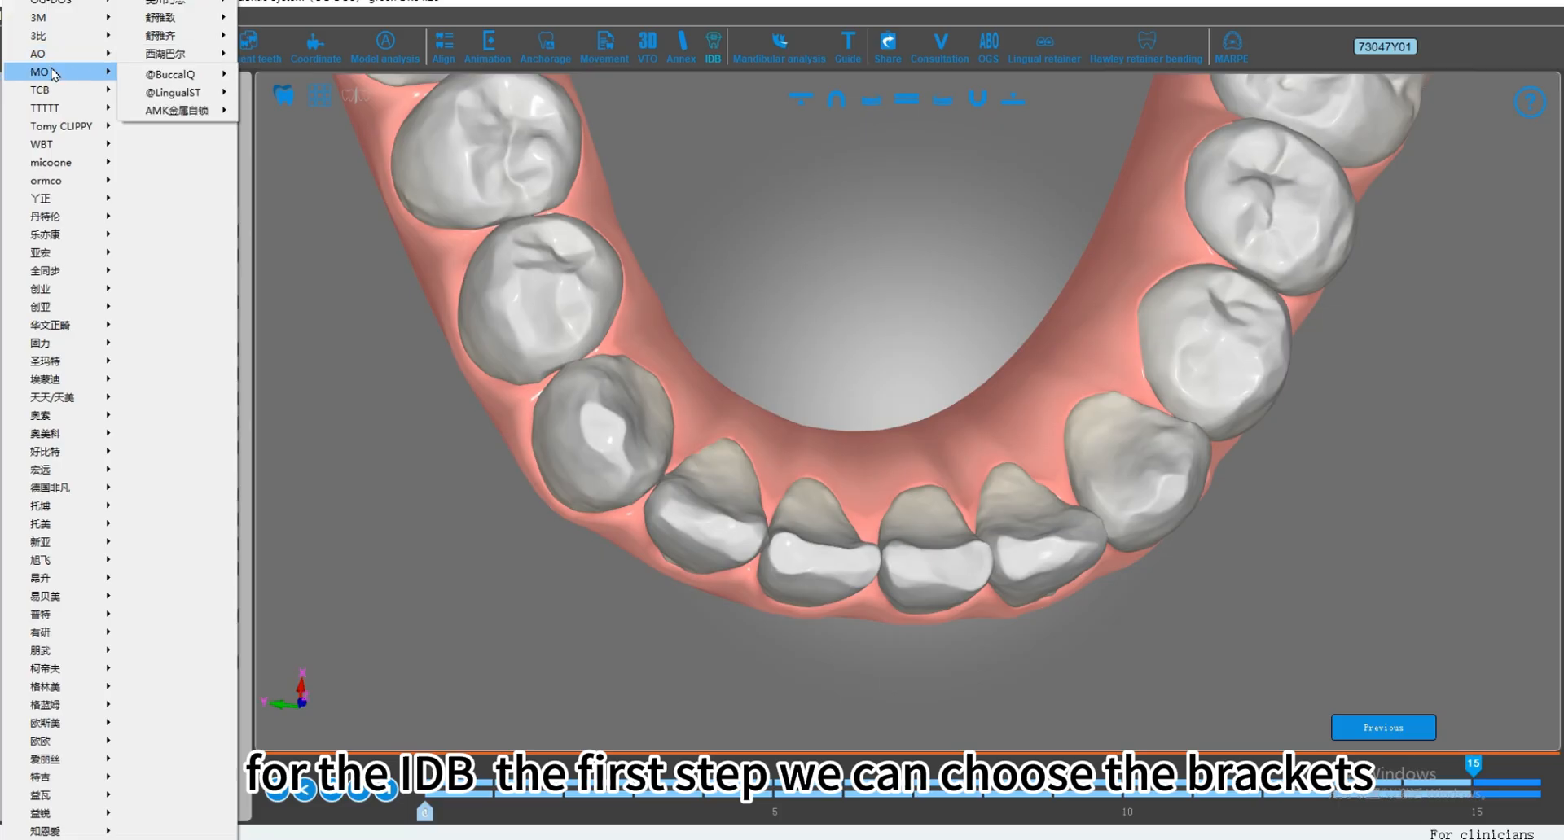
mouse_move(106, 182)
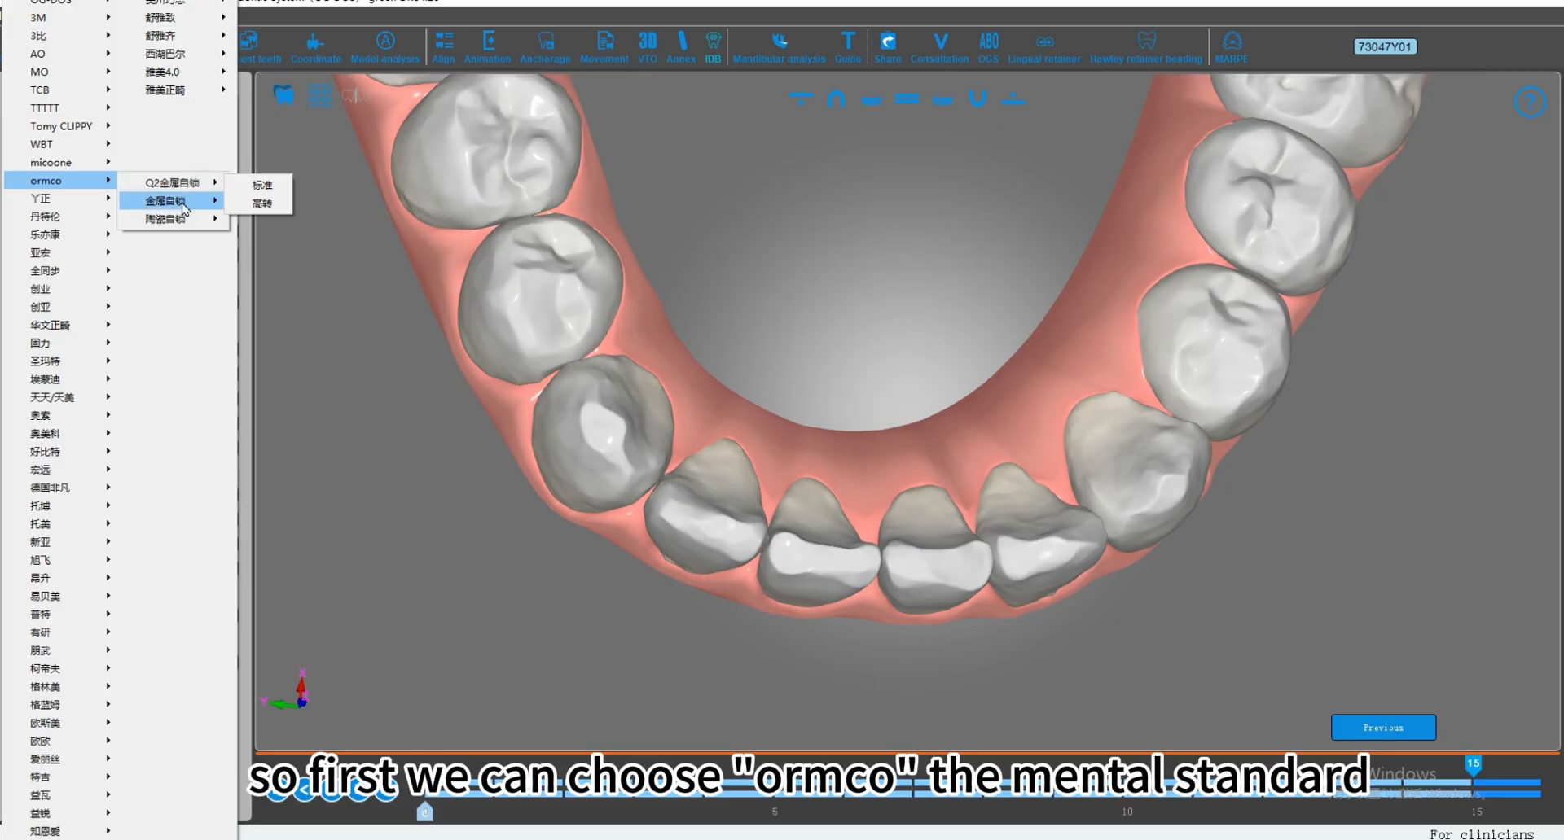
mouse_move(184, 209)
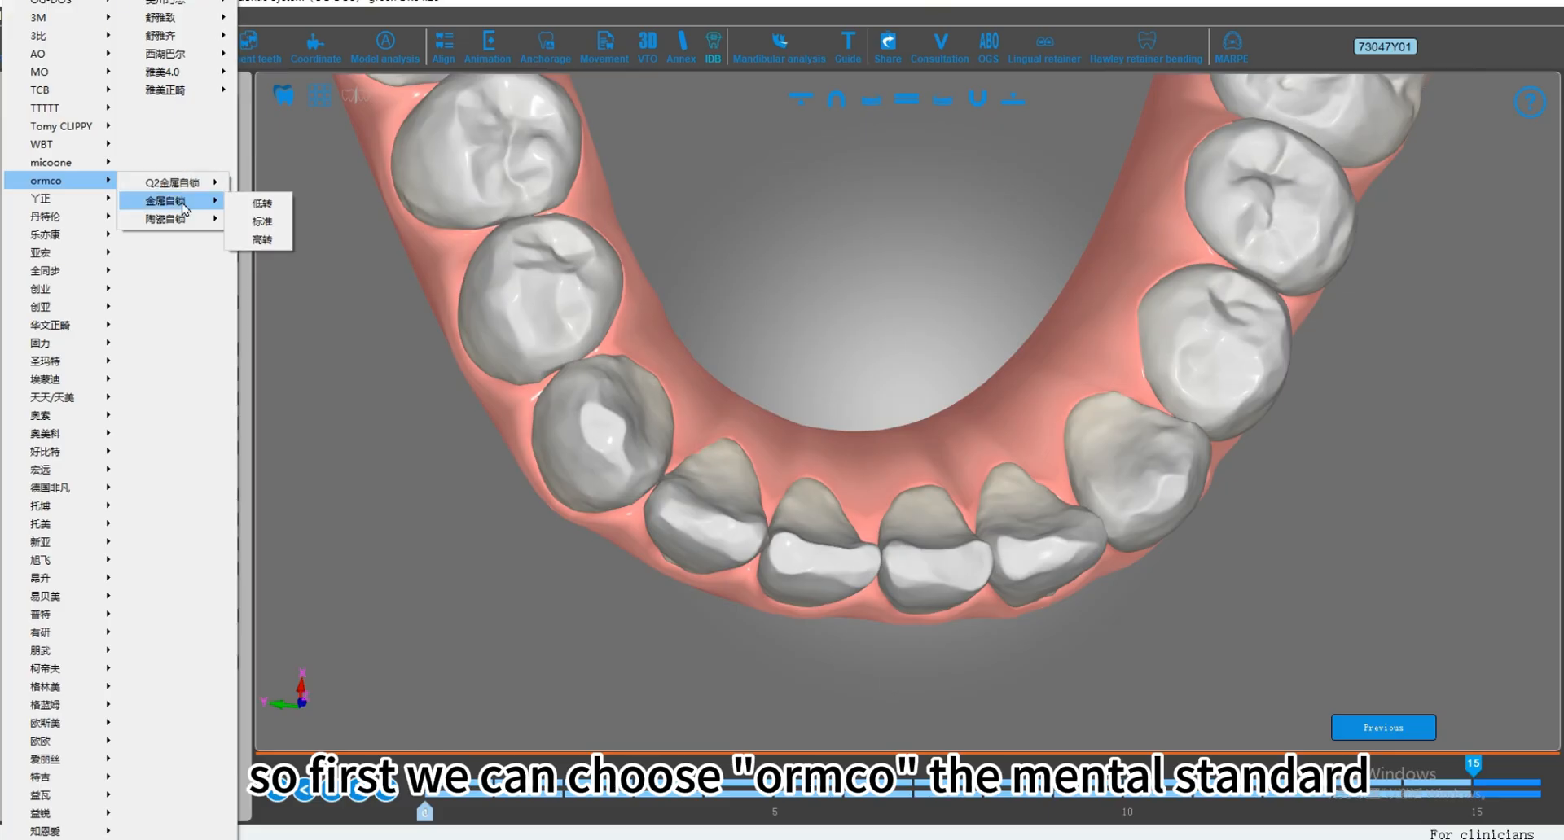
click(261, 222)
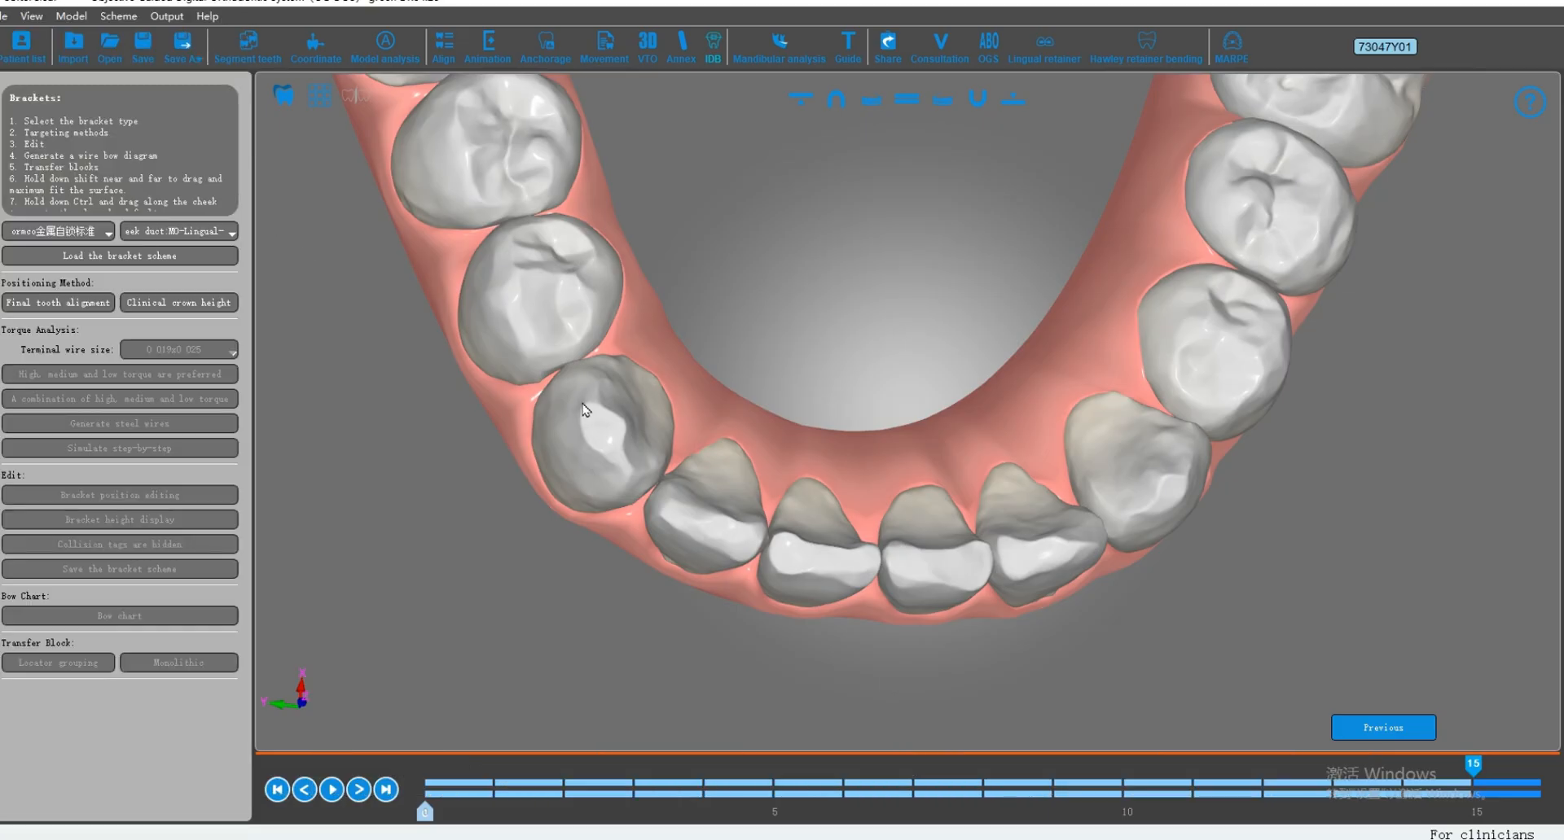
click(179, 231)
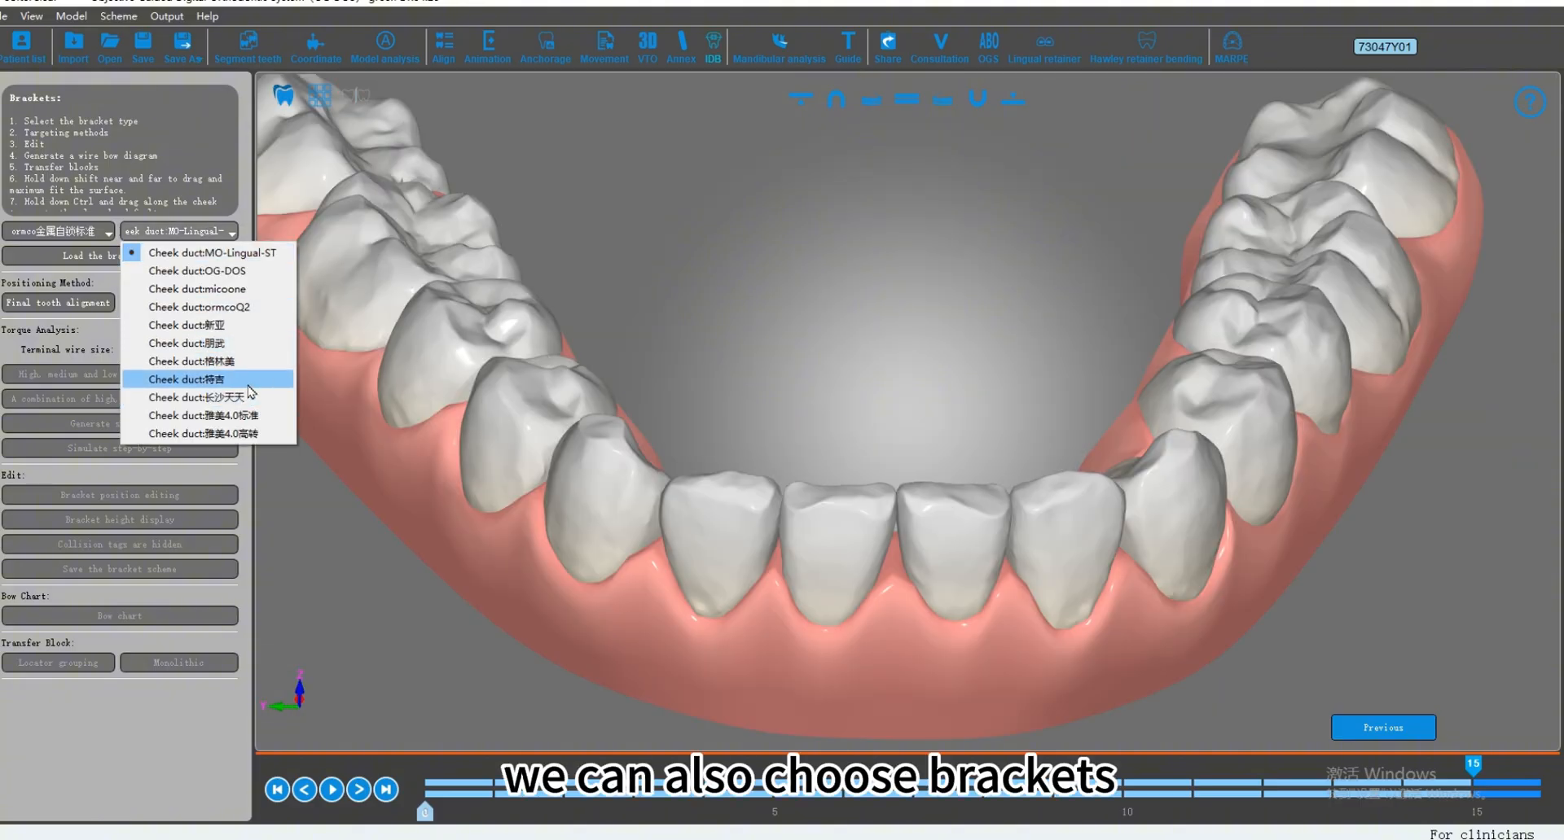
click(196, 270)
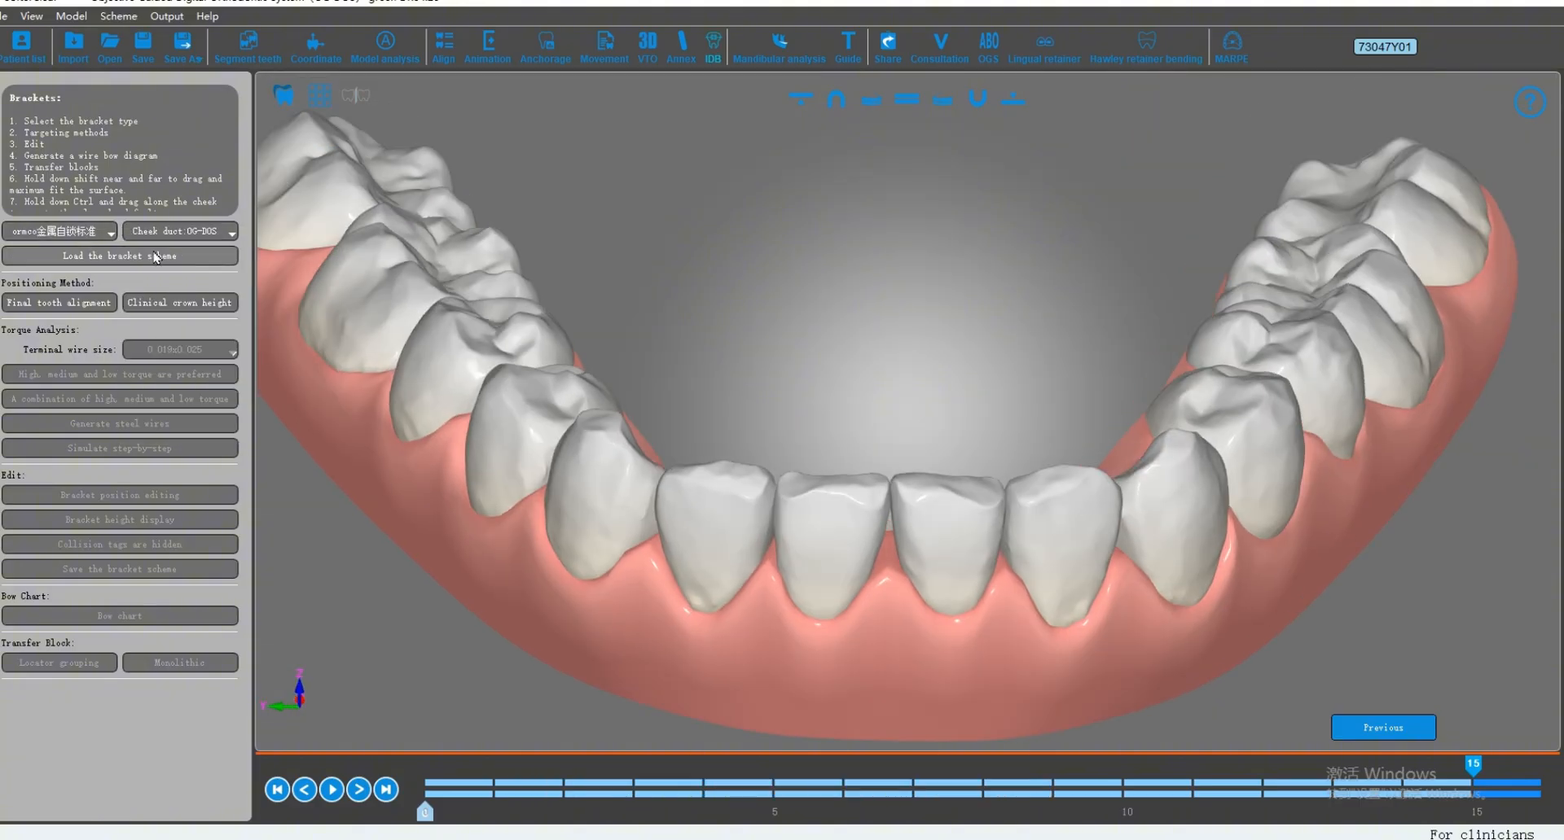
Step: Show both jaws and place the chosen brackets with the final tooth alignment positioning method
drag(1413, 446, 1268, 402)
drag(831, 411, 971, 424)
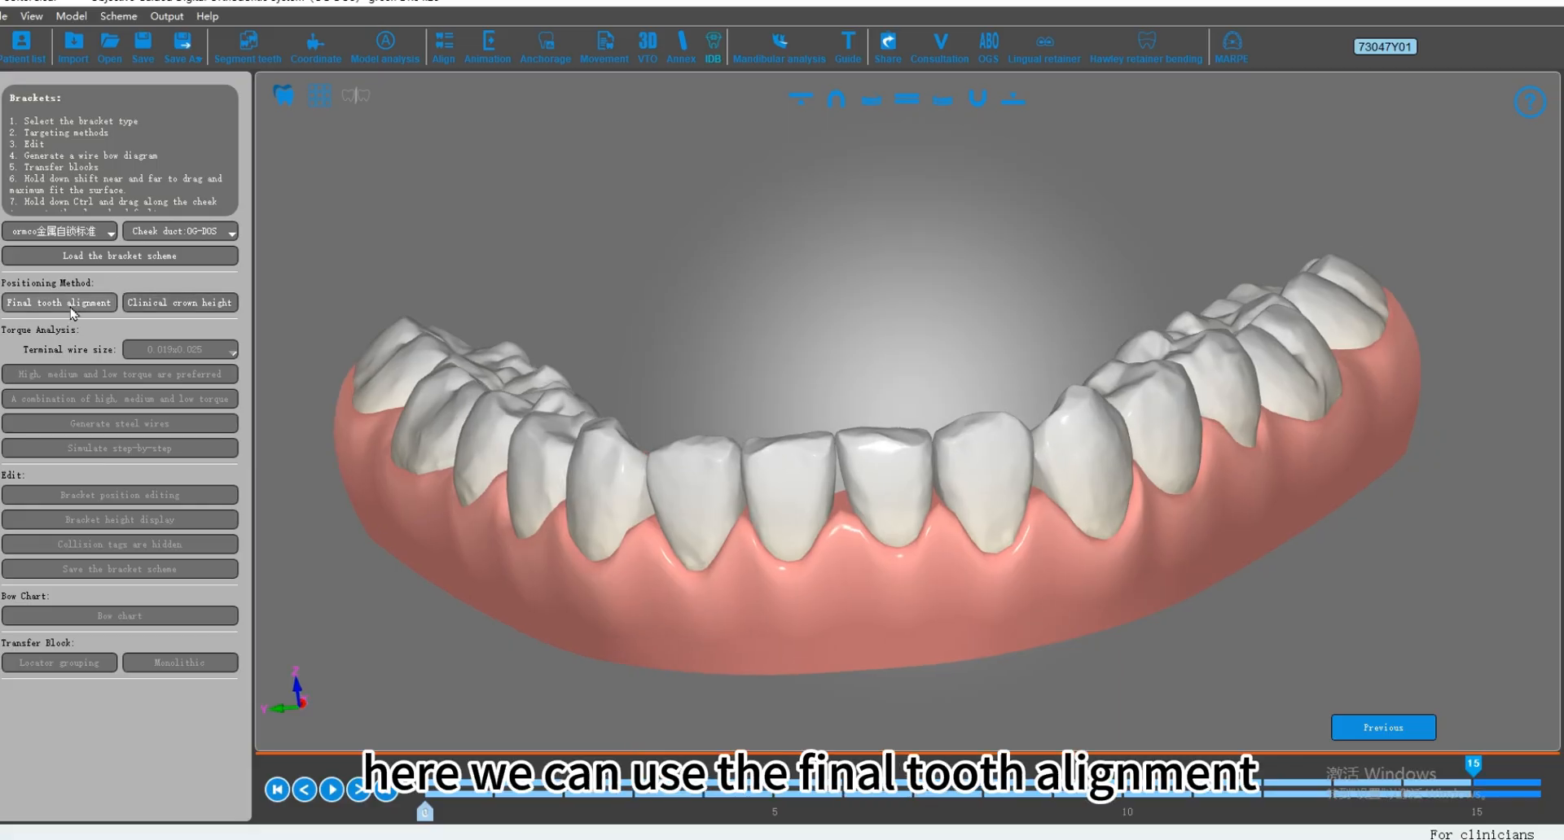
drag(713, 359, 802, 355)
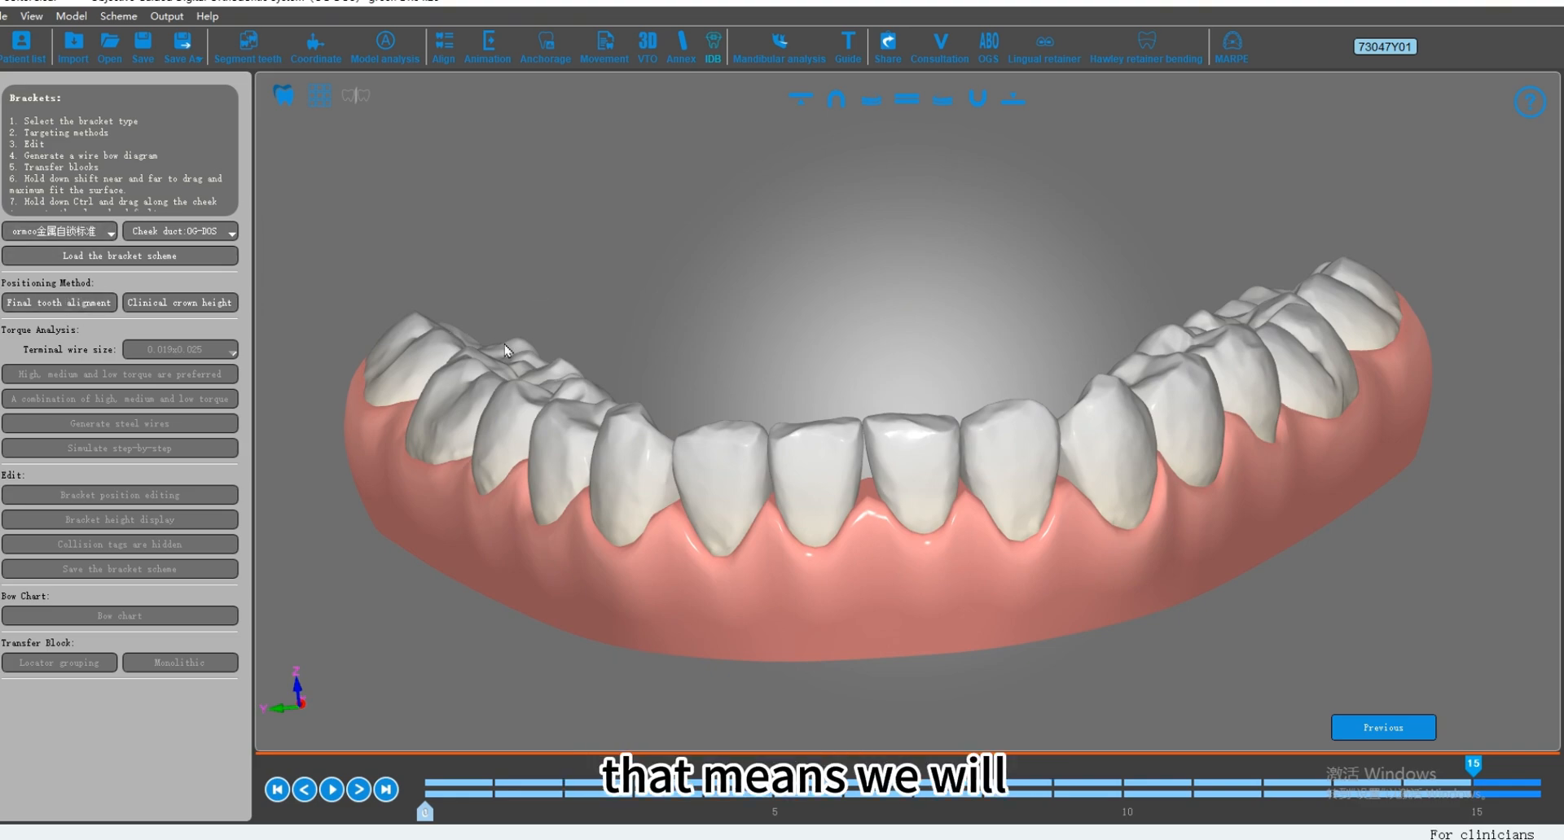
drag(802, 266, 880, 261)
click(1012, 99)
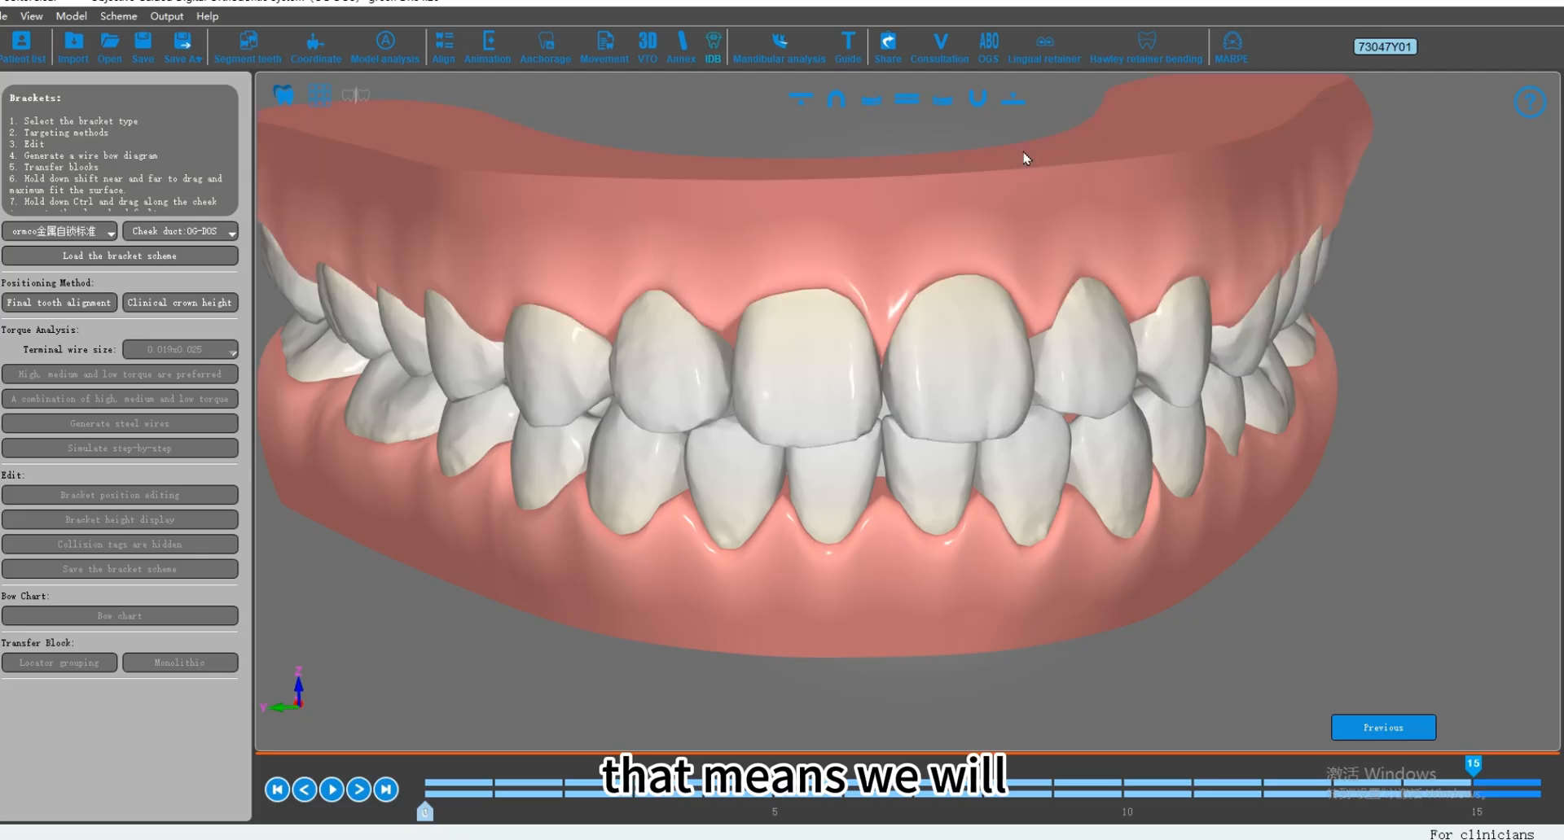
drag(855, 440, 645, 441)
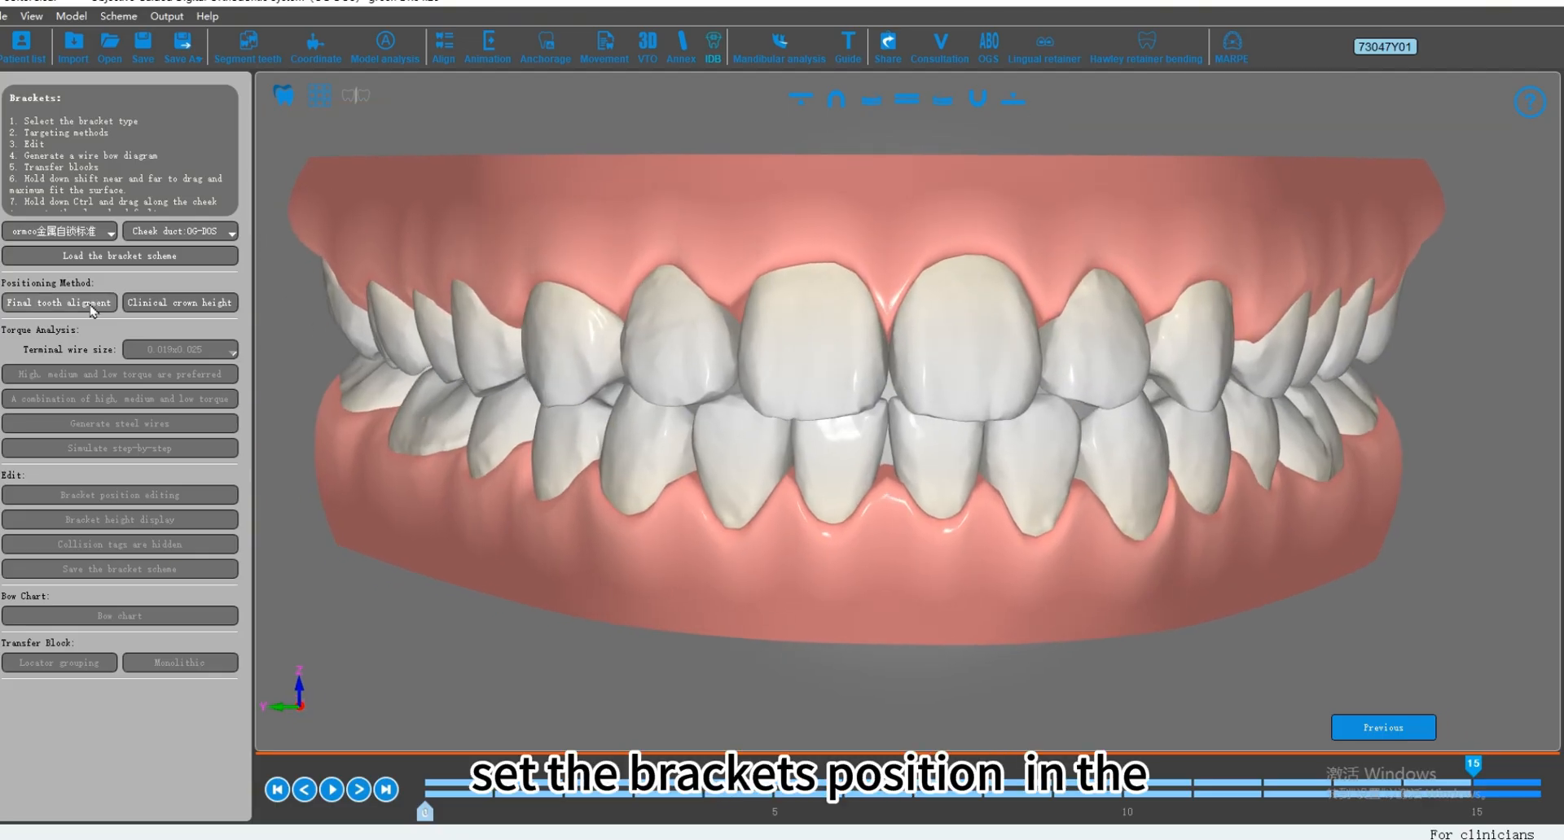
drag(548, 402, 980, 386)
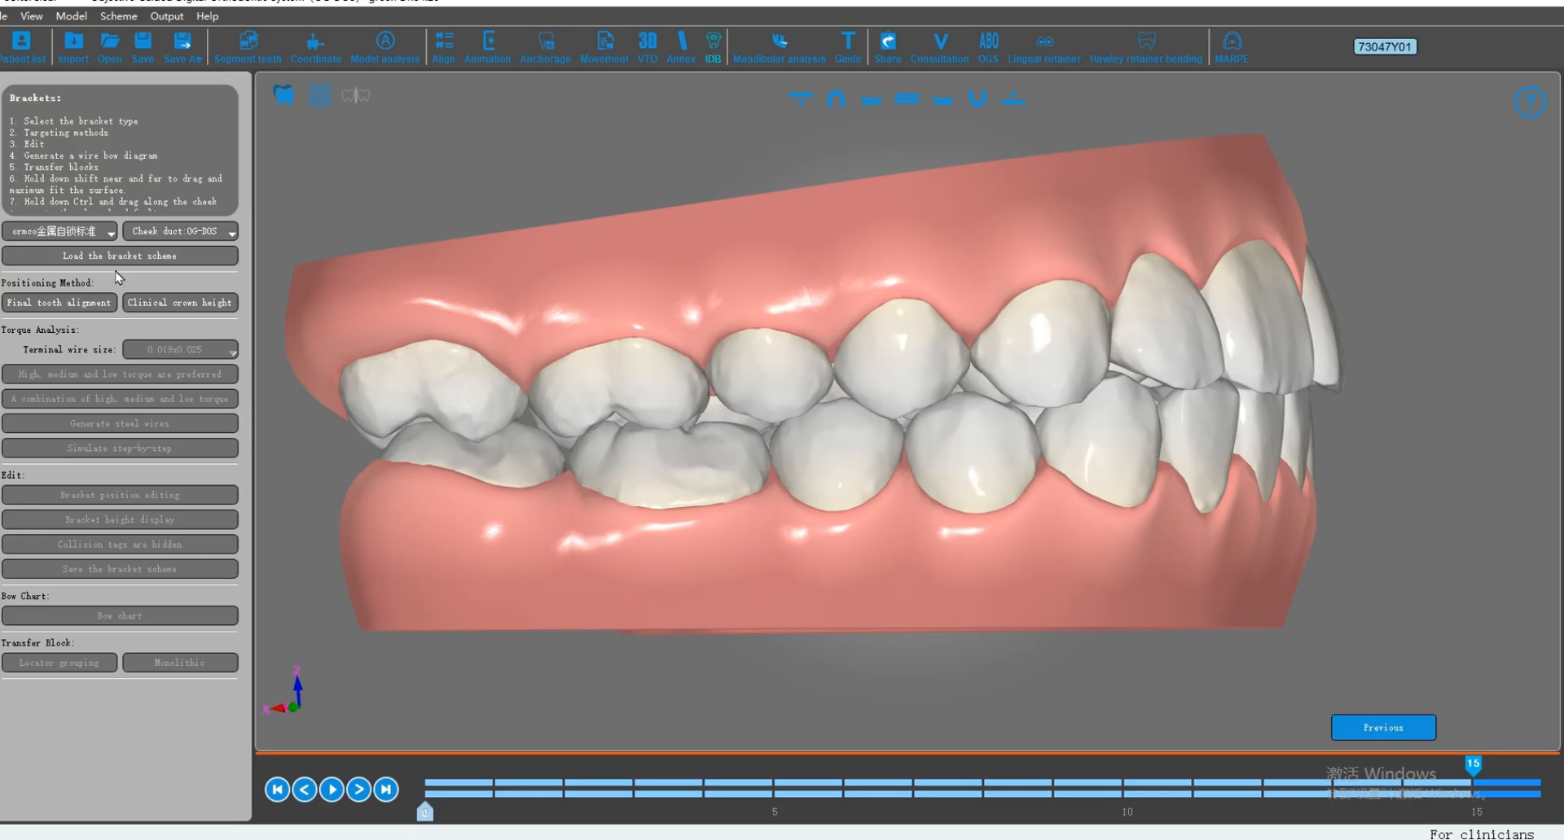
click(59, 302)
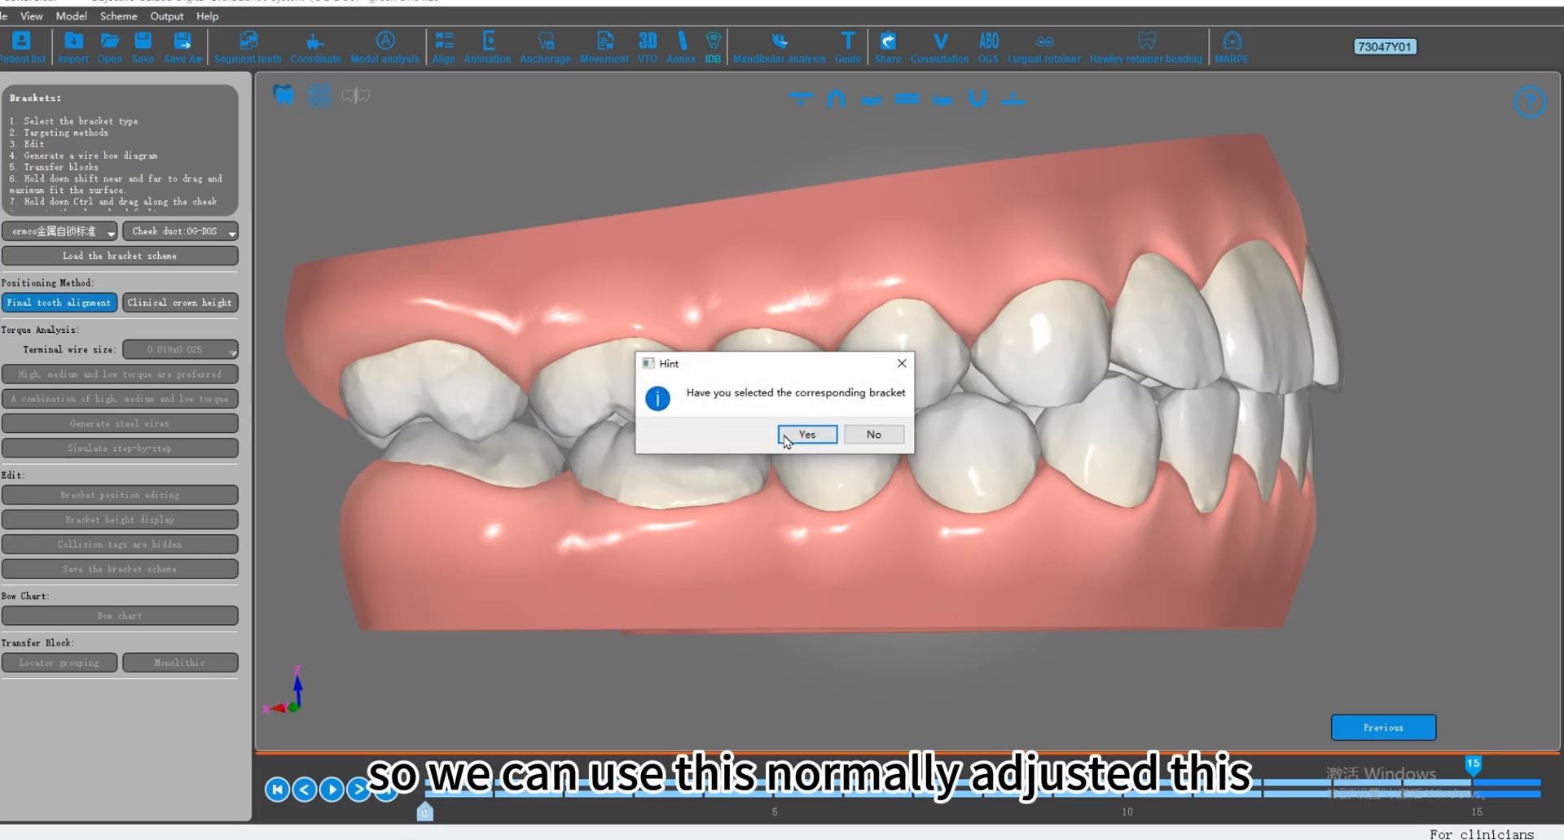
click(786, 437)
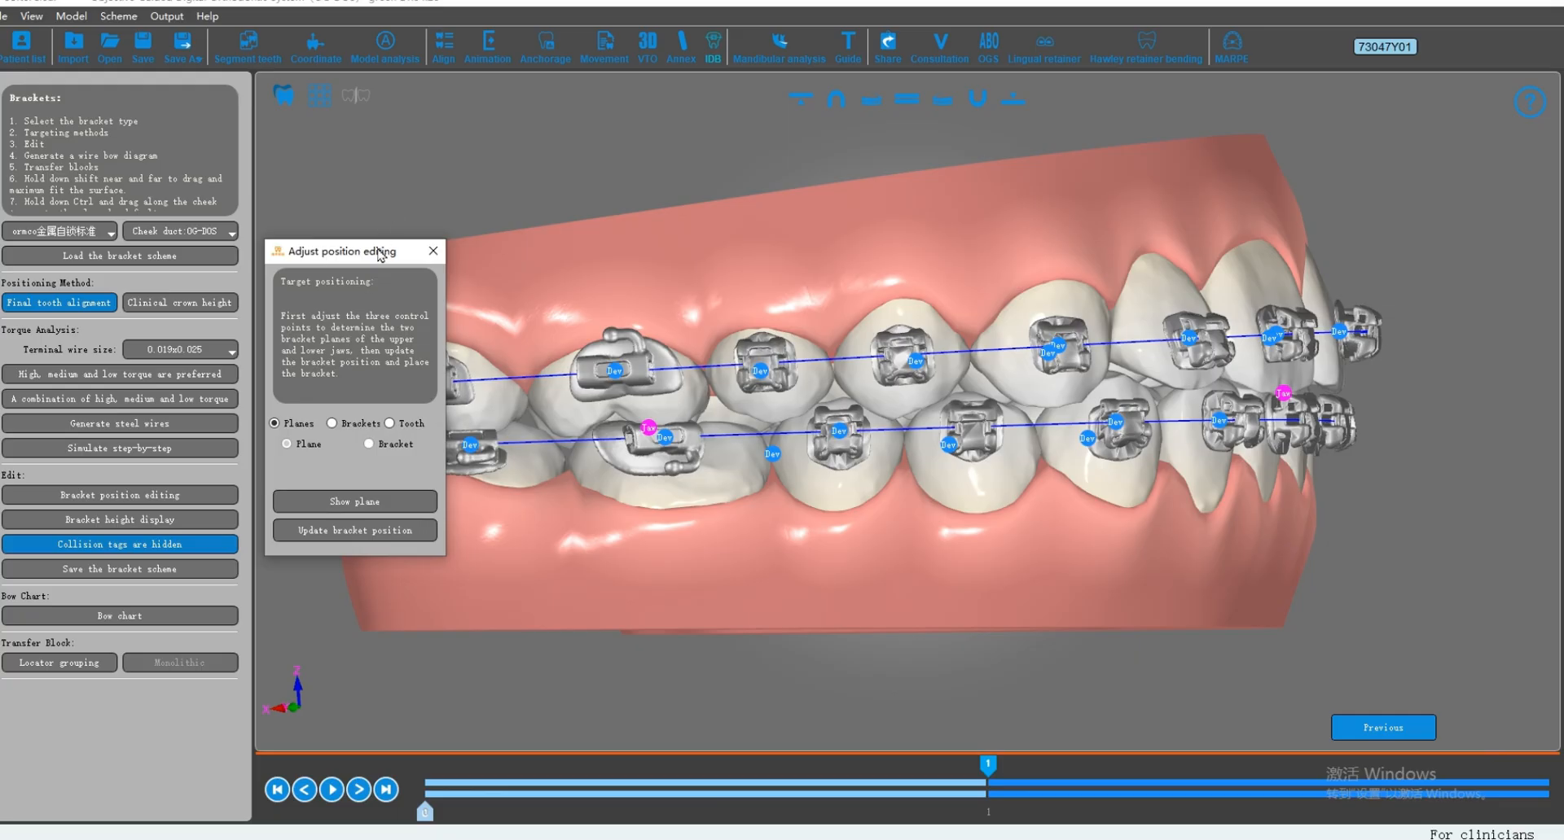
Step: Examine the placed brackets and archwire lines on both jaws from the side, and on the upper arch from the occlusal side
drag(378, 249, 352, 226)
middle_drag(1120, 484, 1146, 504)
scroll(1098, 489, down, 1)
drag(1147, 503, 1034, 383)
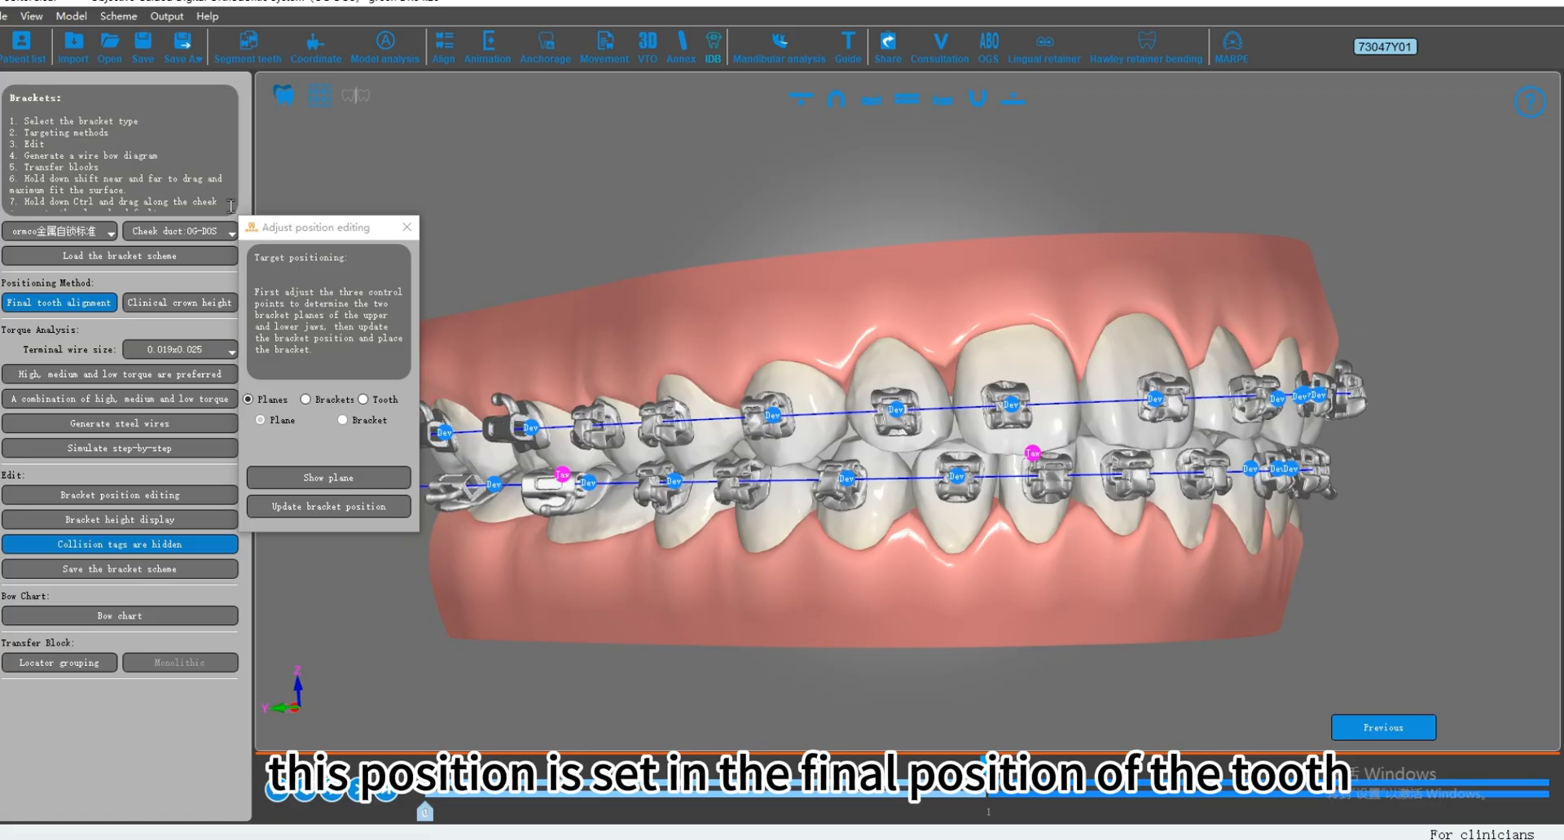
drag(365, 227, 363, 217)
drag(1038, 403, 1106, 399)
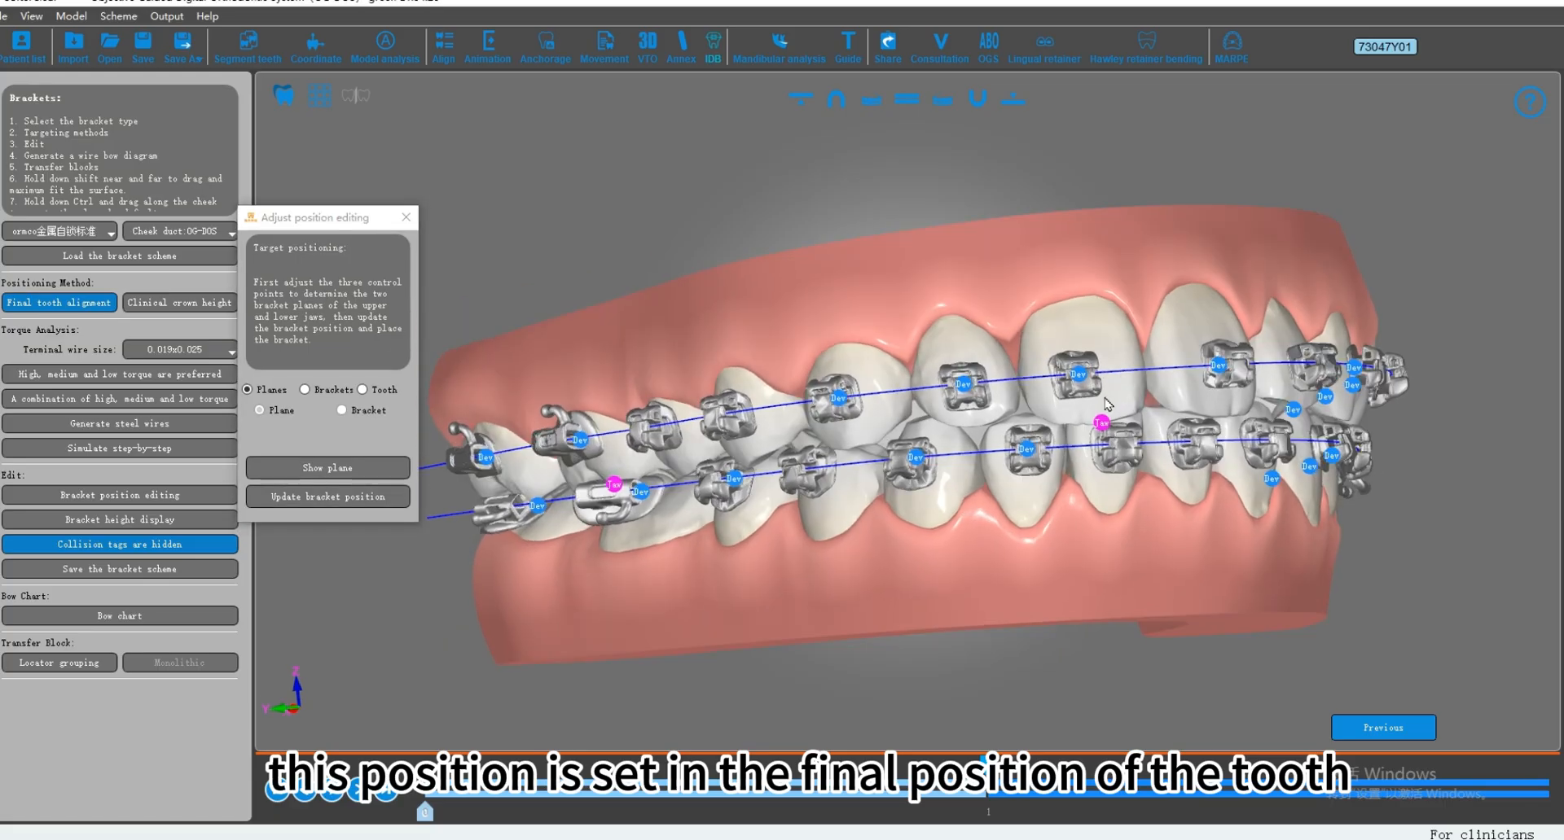
click(835, 98)
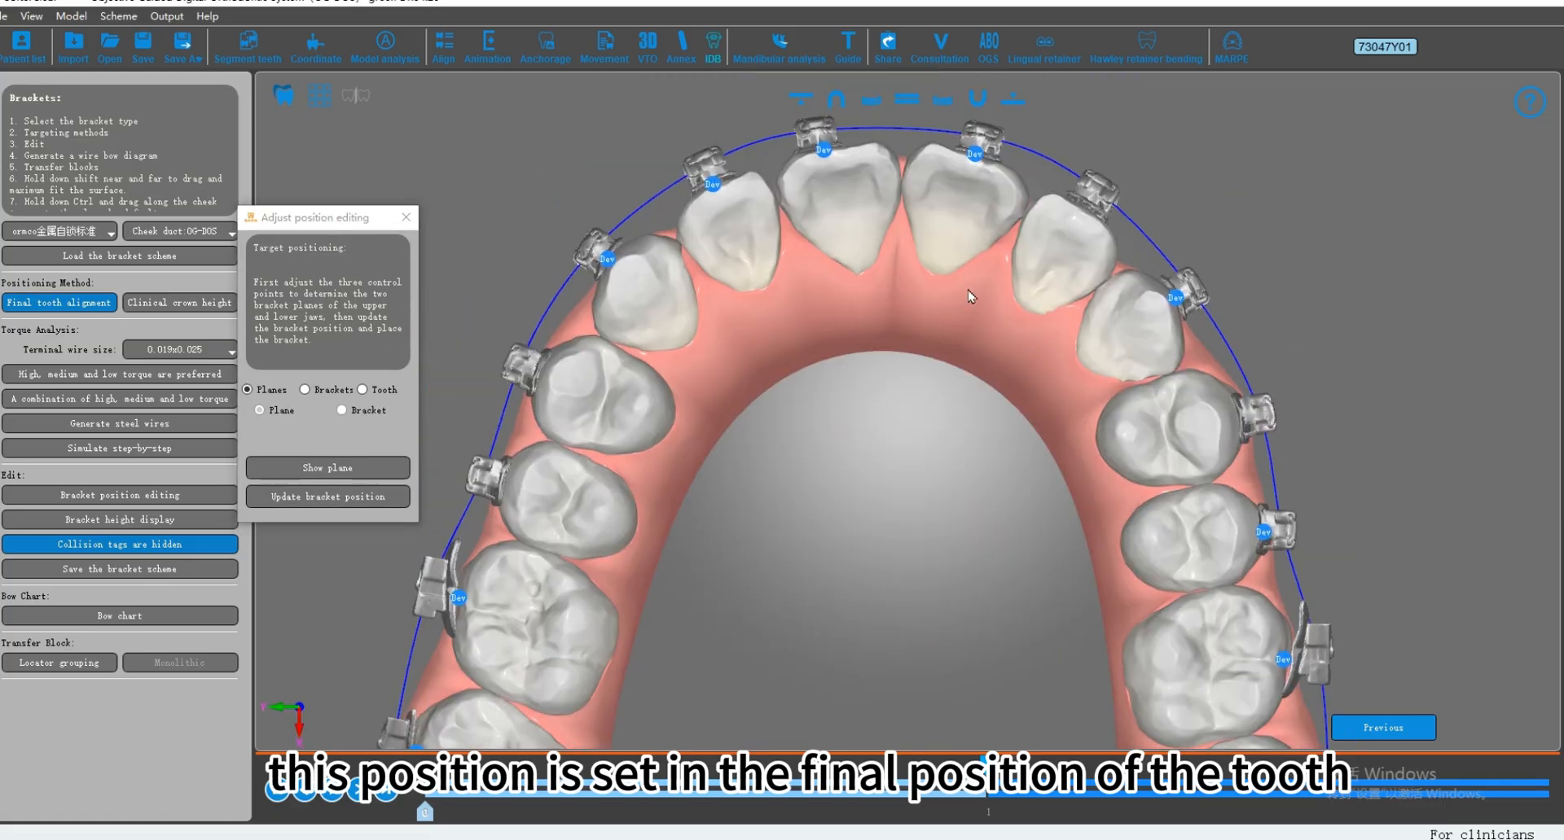
middle_drag(969, 297, 1020, 322)
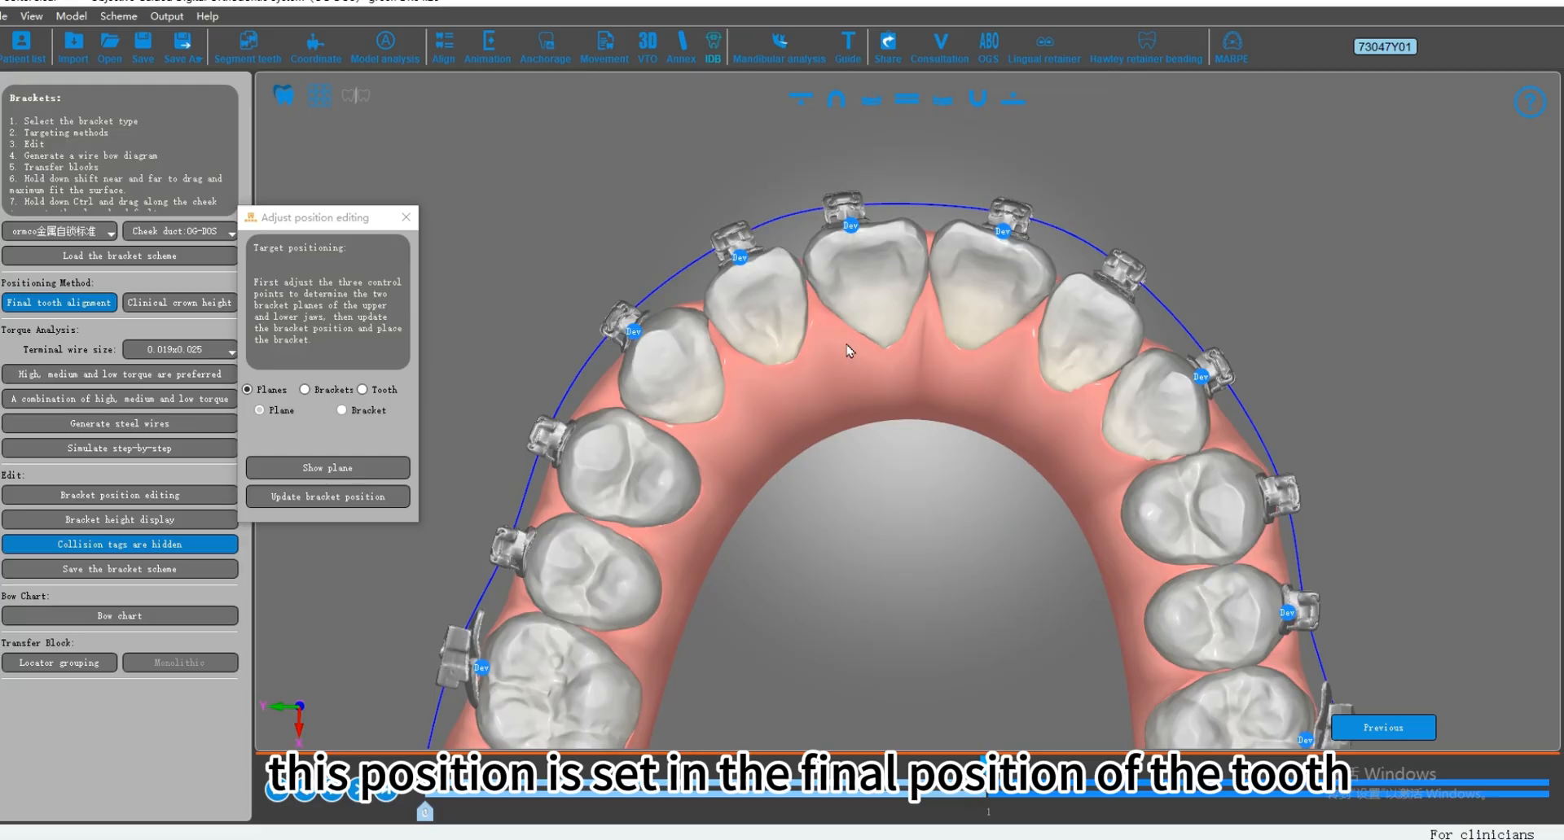
middle_drag(664, 542, 847, 493)
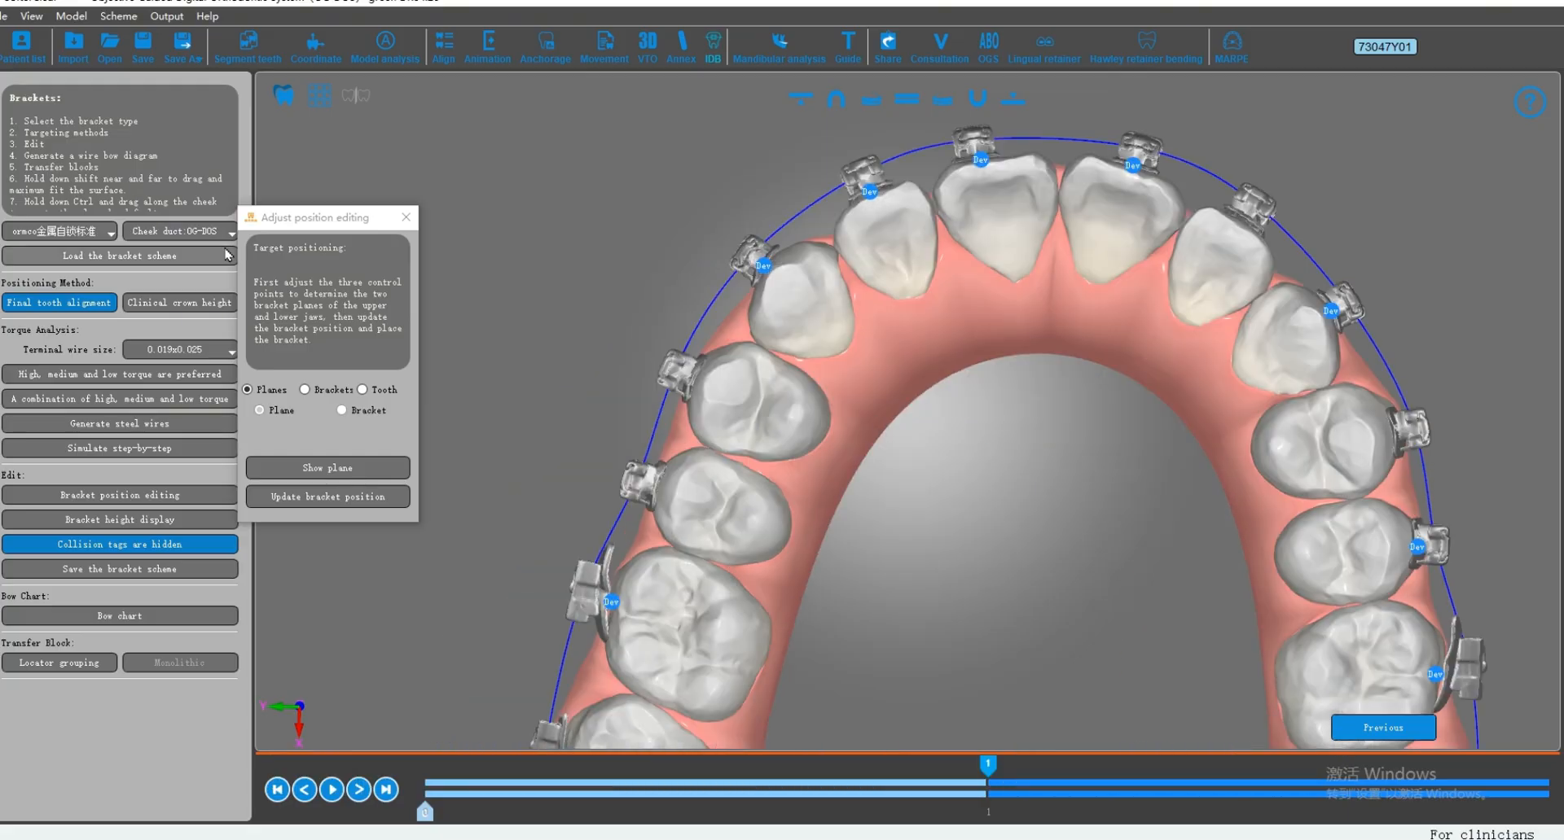
Step: Place the brackets on both jaws with the clinical crown height positioning method
click(309, 222)
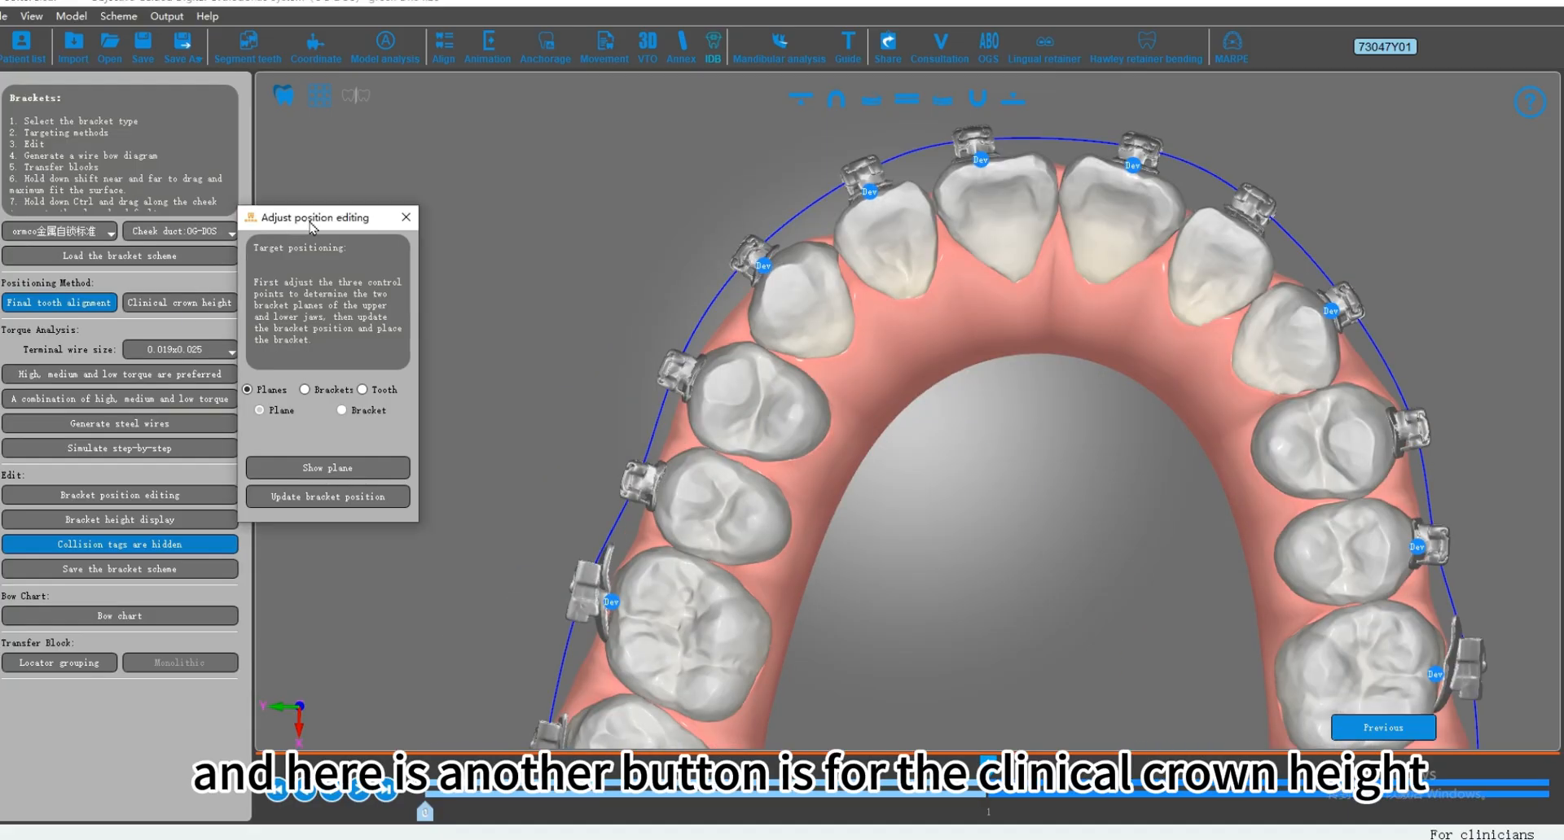
click(178, 304)
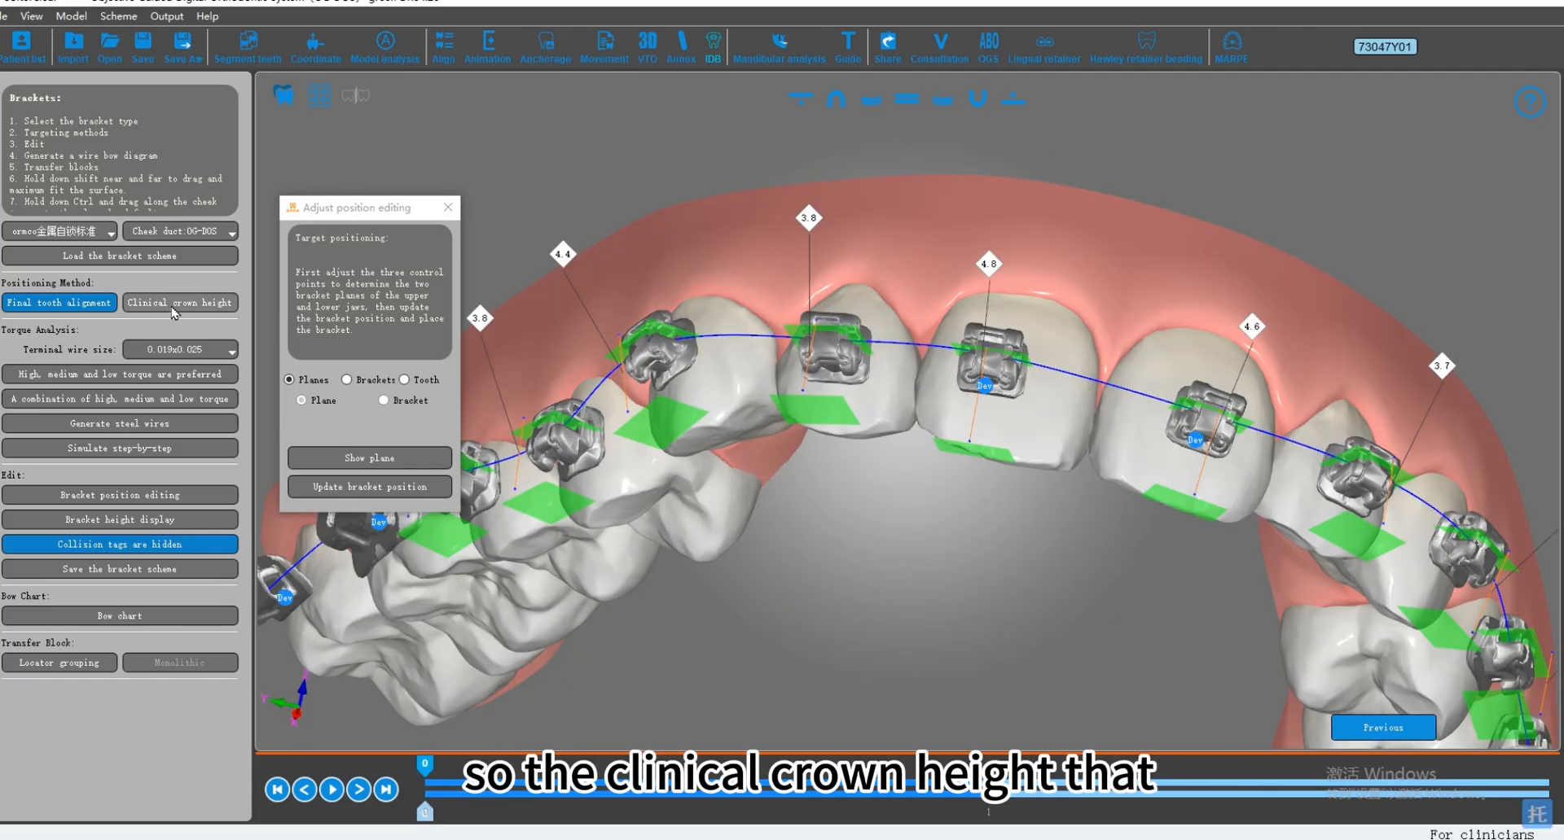
drag(851, 420, 1081, 439)
drag(920, 449, 1067, 473)
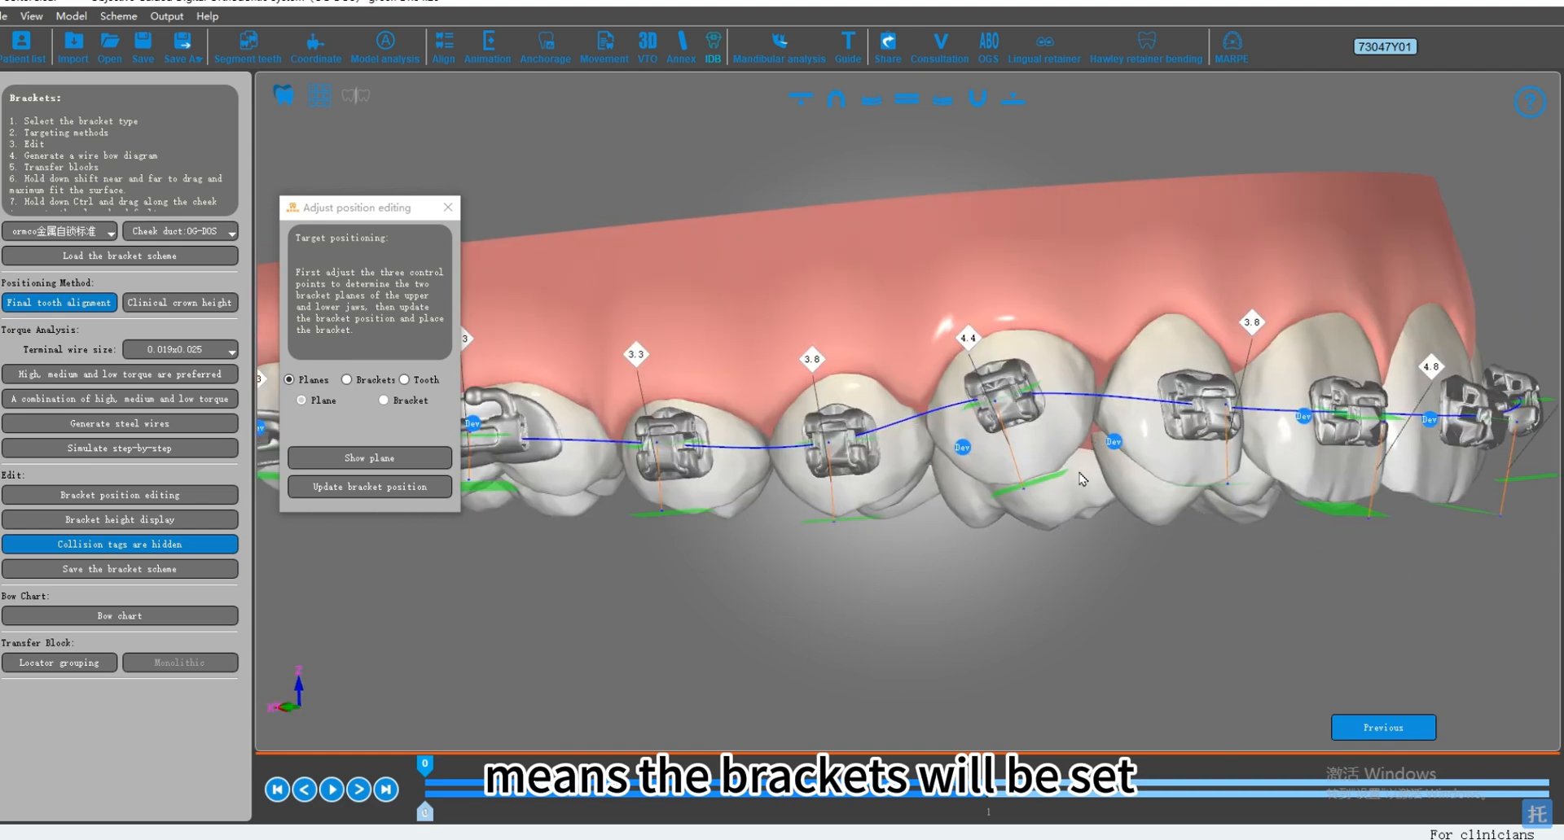
click(1011, 101)
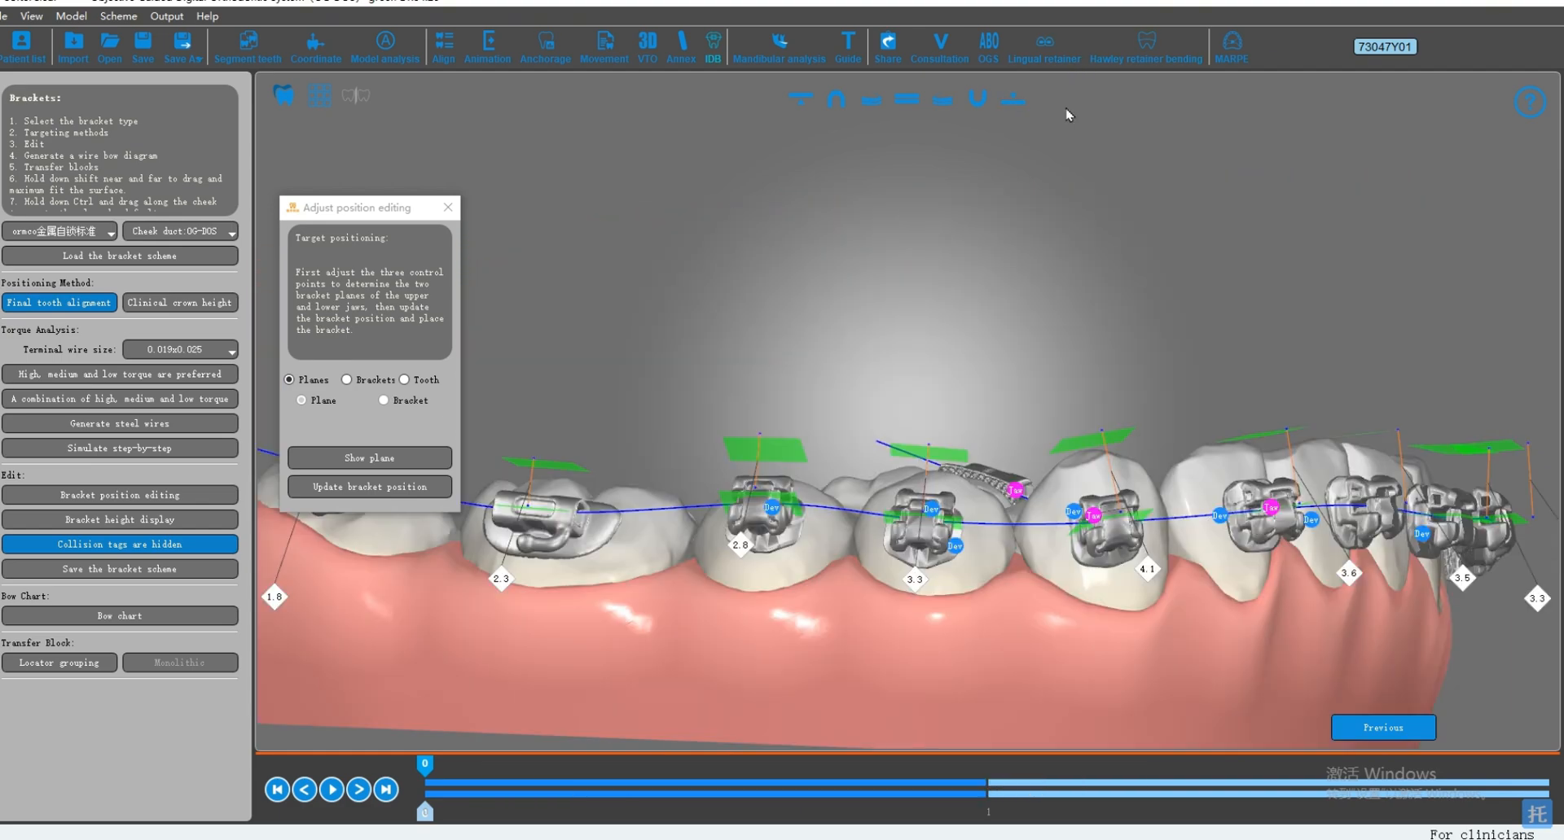
click(1007, 95)
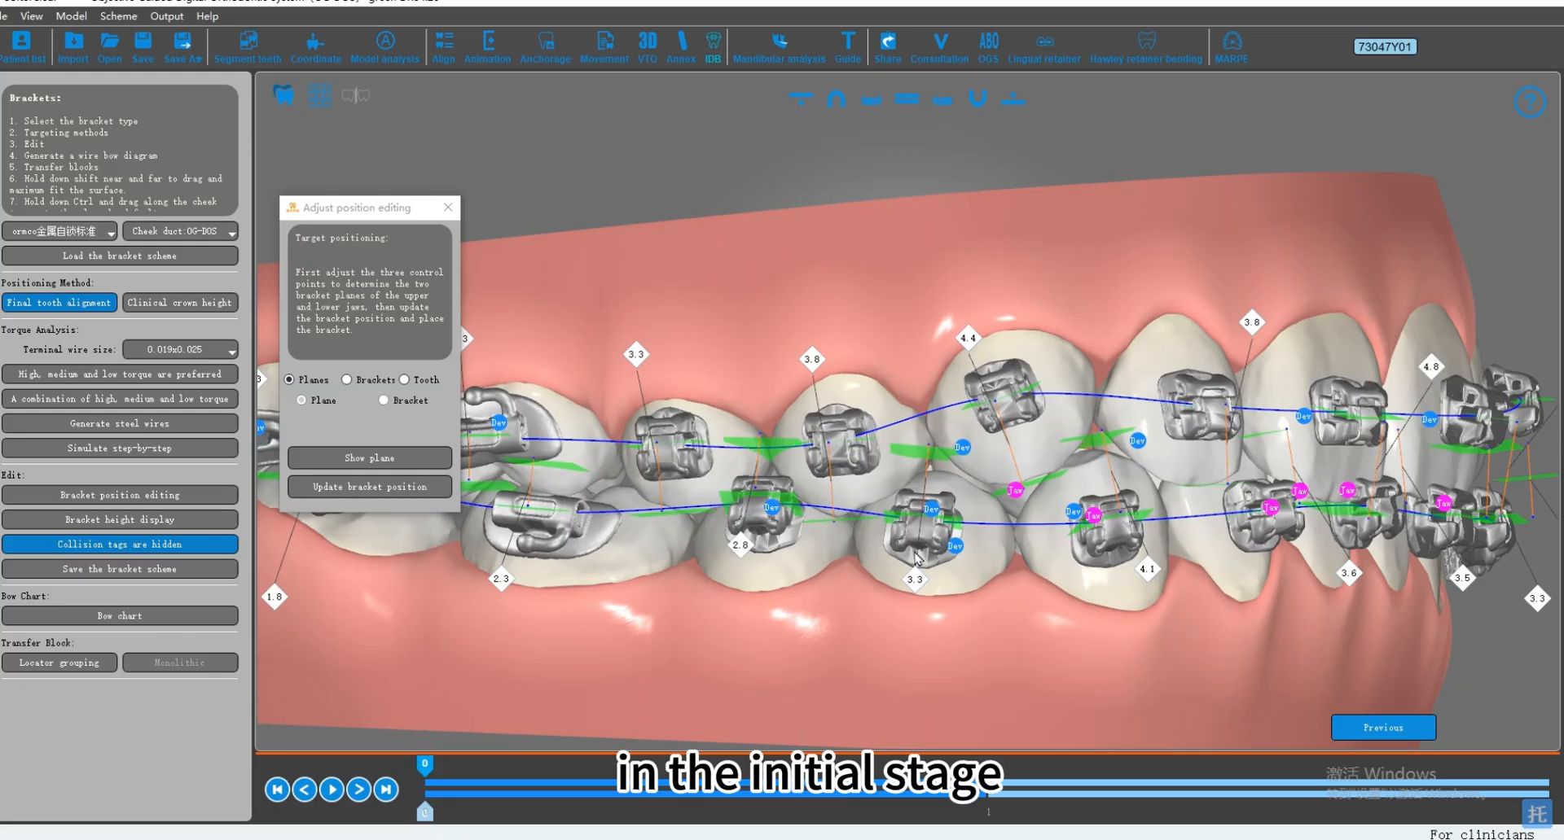
Step: Examine the height labels, bracket planes and bracket positions on the canine and premolars with both jaws shown
drag(918, 559, 1028, 300)
click(1044, 401)
scroll(1000, 433, up, 2)
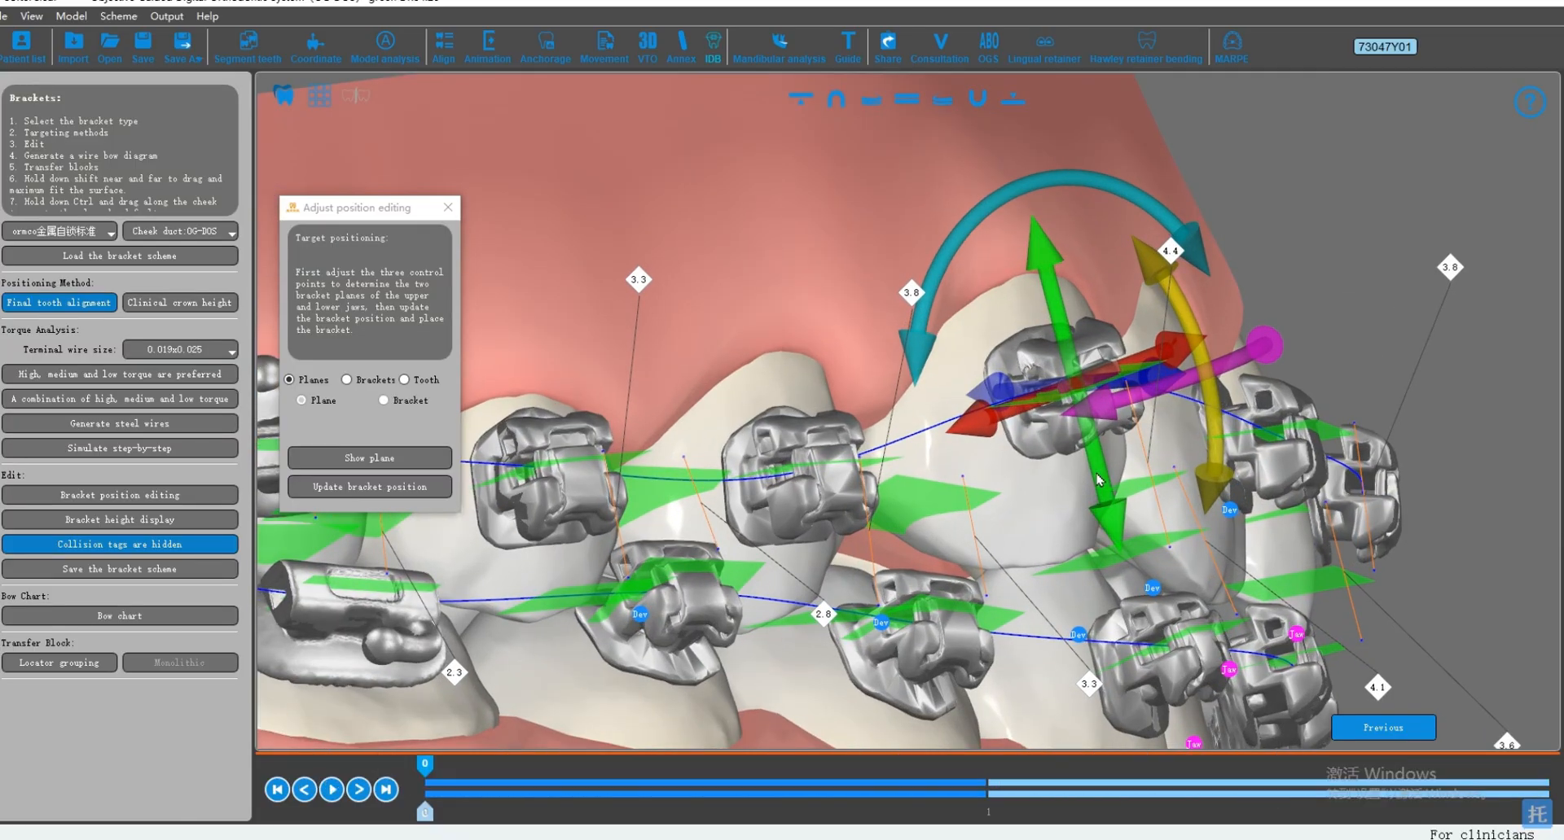
drag(1093, 502, 1081, 492)
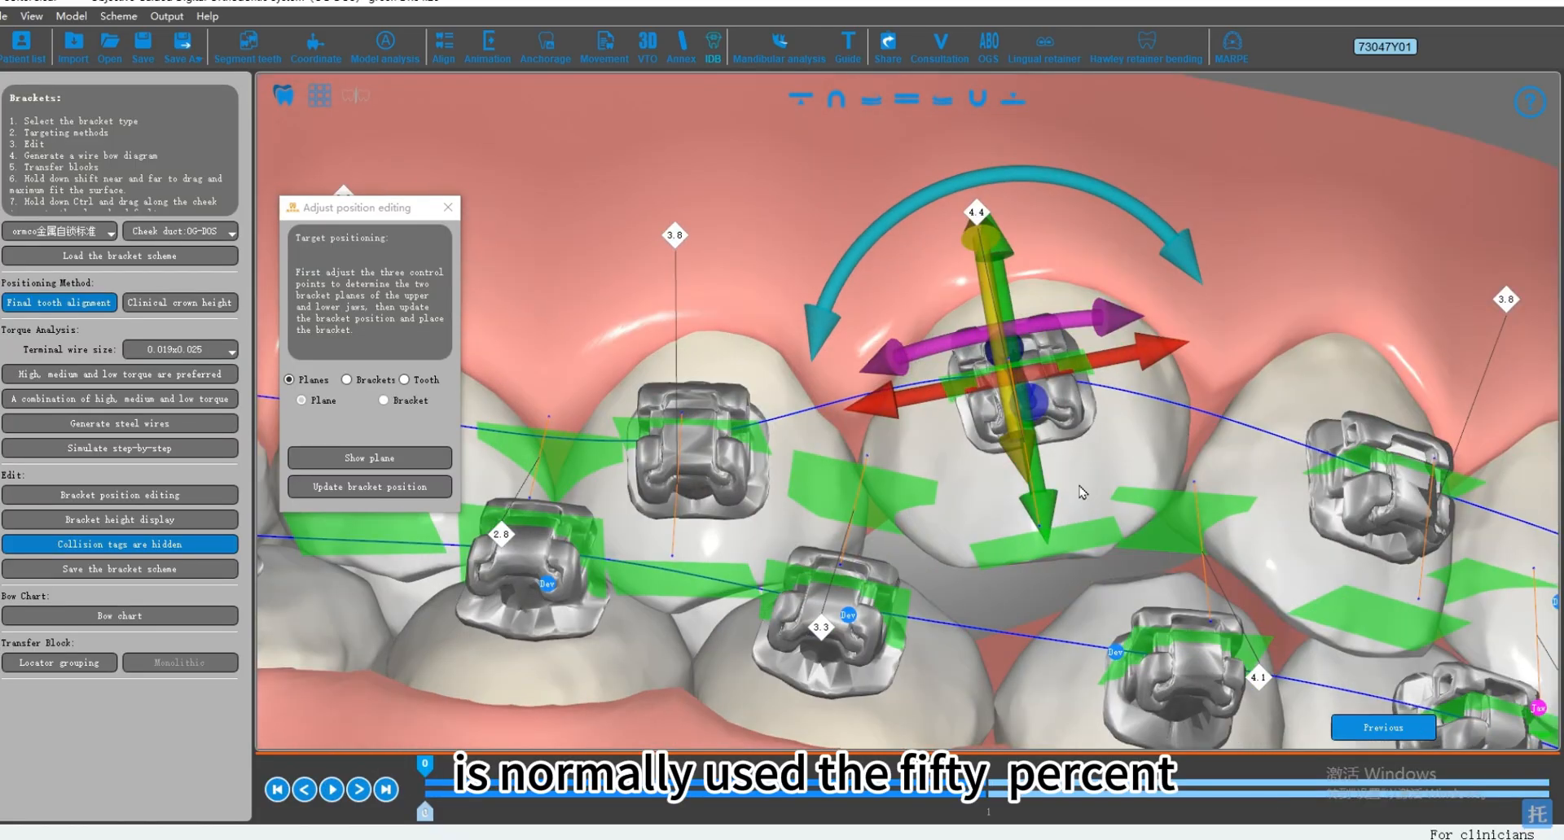
mouse_move(831, 458)
mouse_down()
mouse_move(809, 495)
mouse_move(831, 471)
mouse_up()
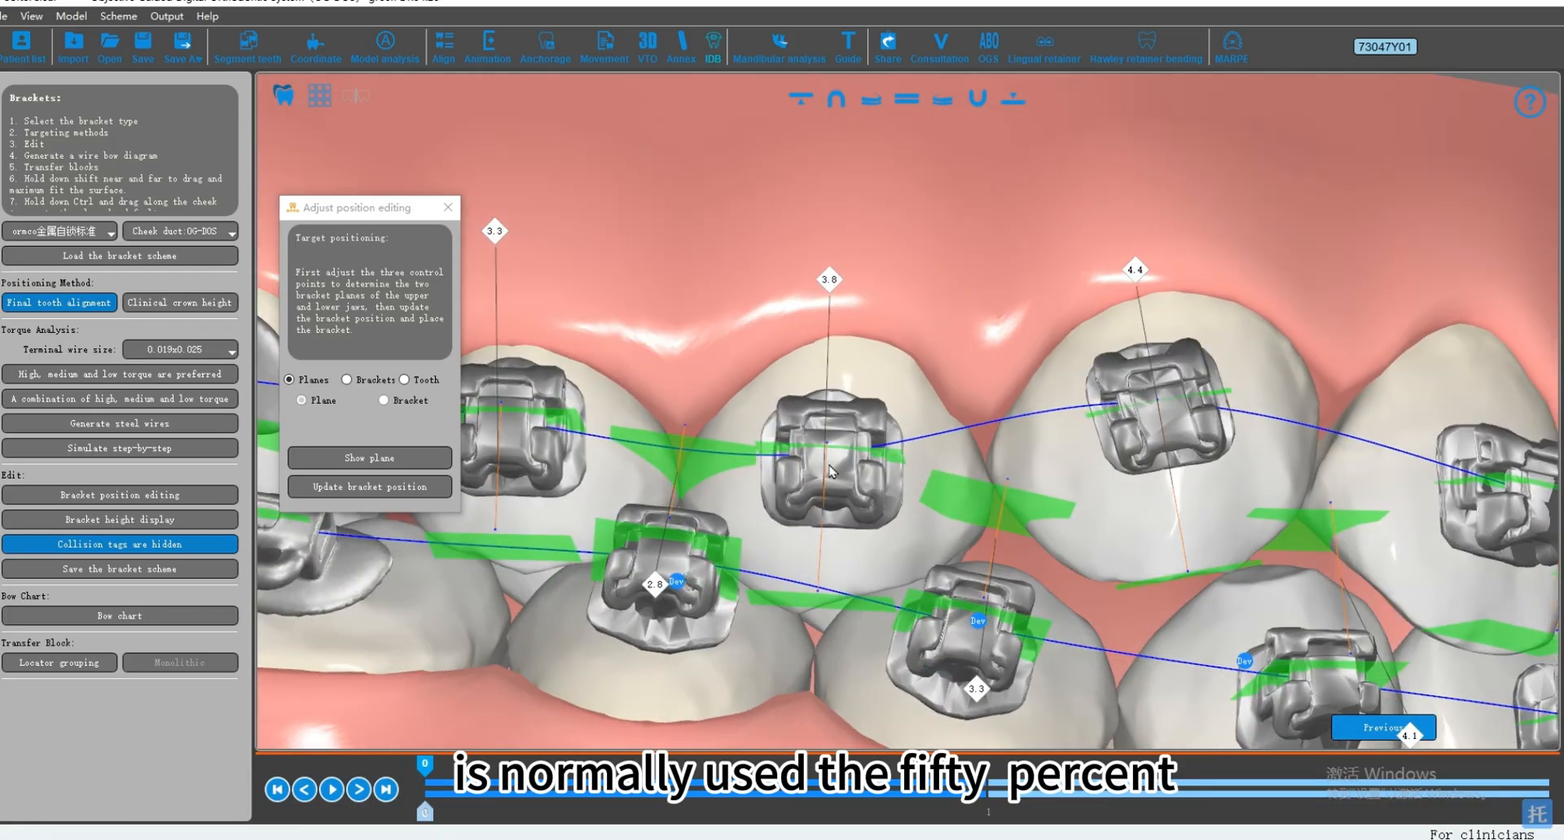
click(825, 471)
drag(944, 504, 902, 562)
Step: Show only the upper jaw and examine the bracket heights on its canine and premolars in the initial stage
click(808, 104)
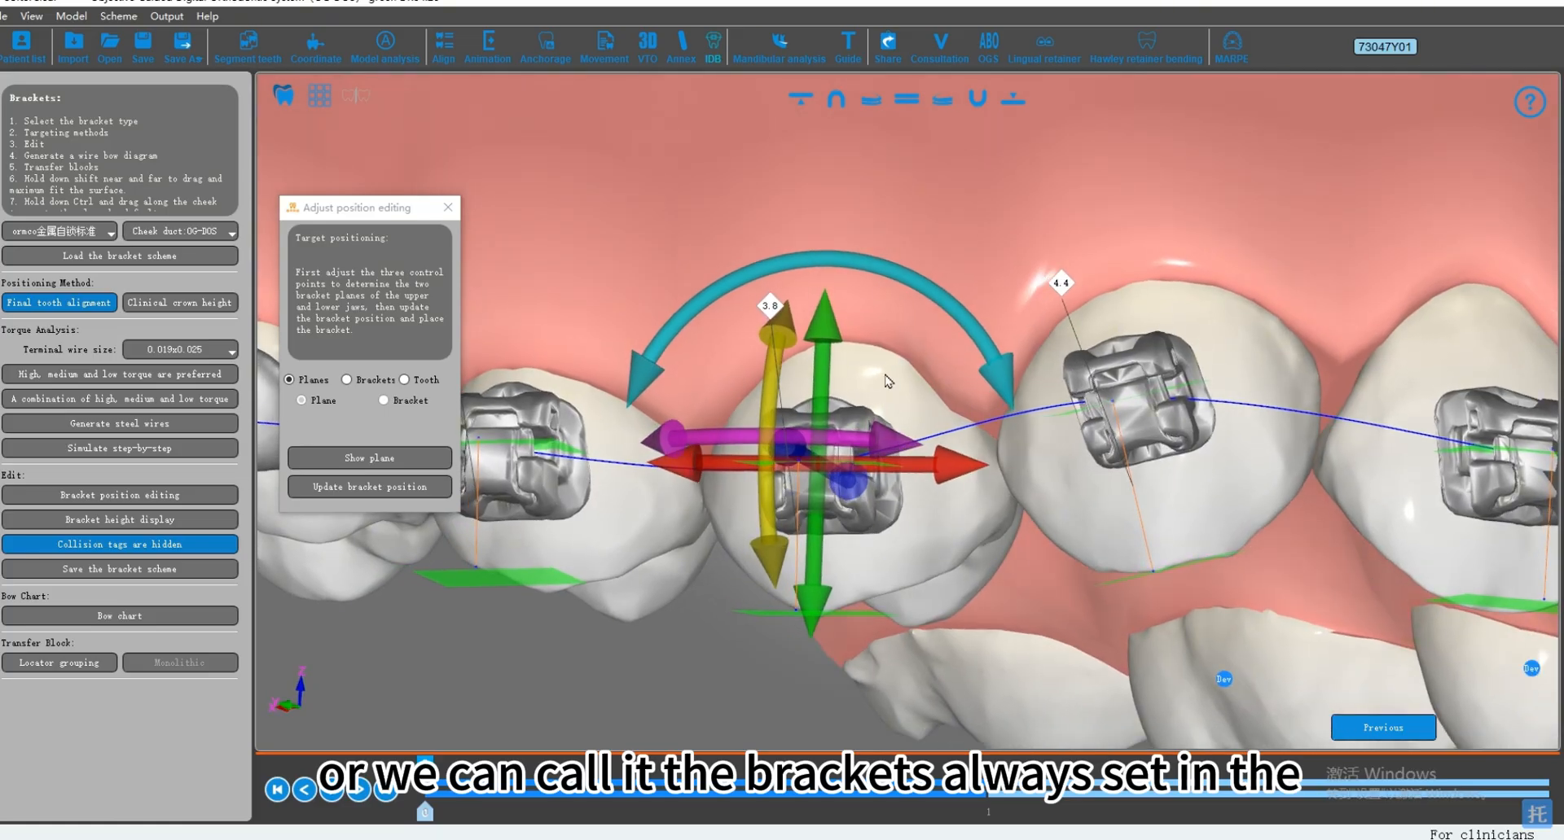
drag(910, 461, 893, 369)
drag(873, 529, 682, 505)
click(588, 542)
scroll(588, 542, down, 3)
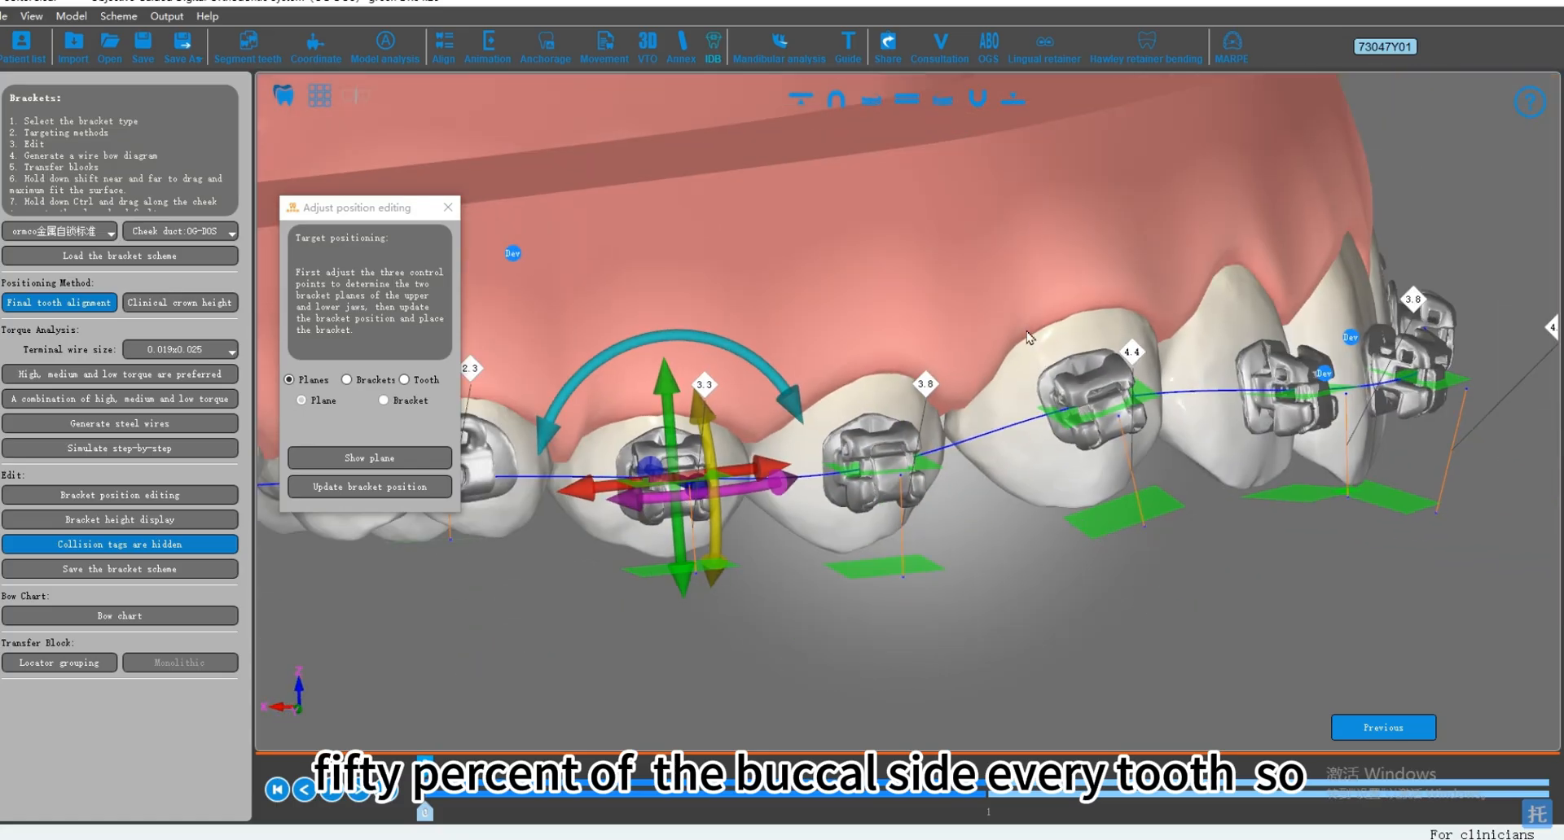
scroll(1059, 521, up, 3)
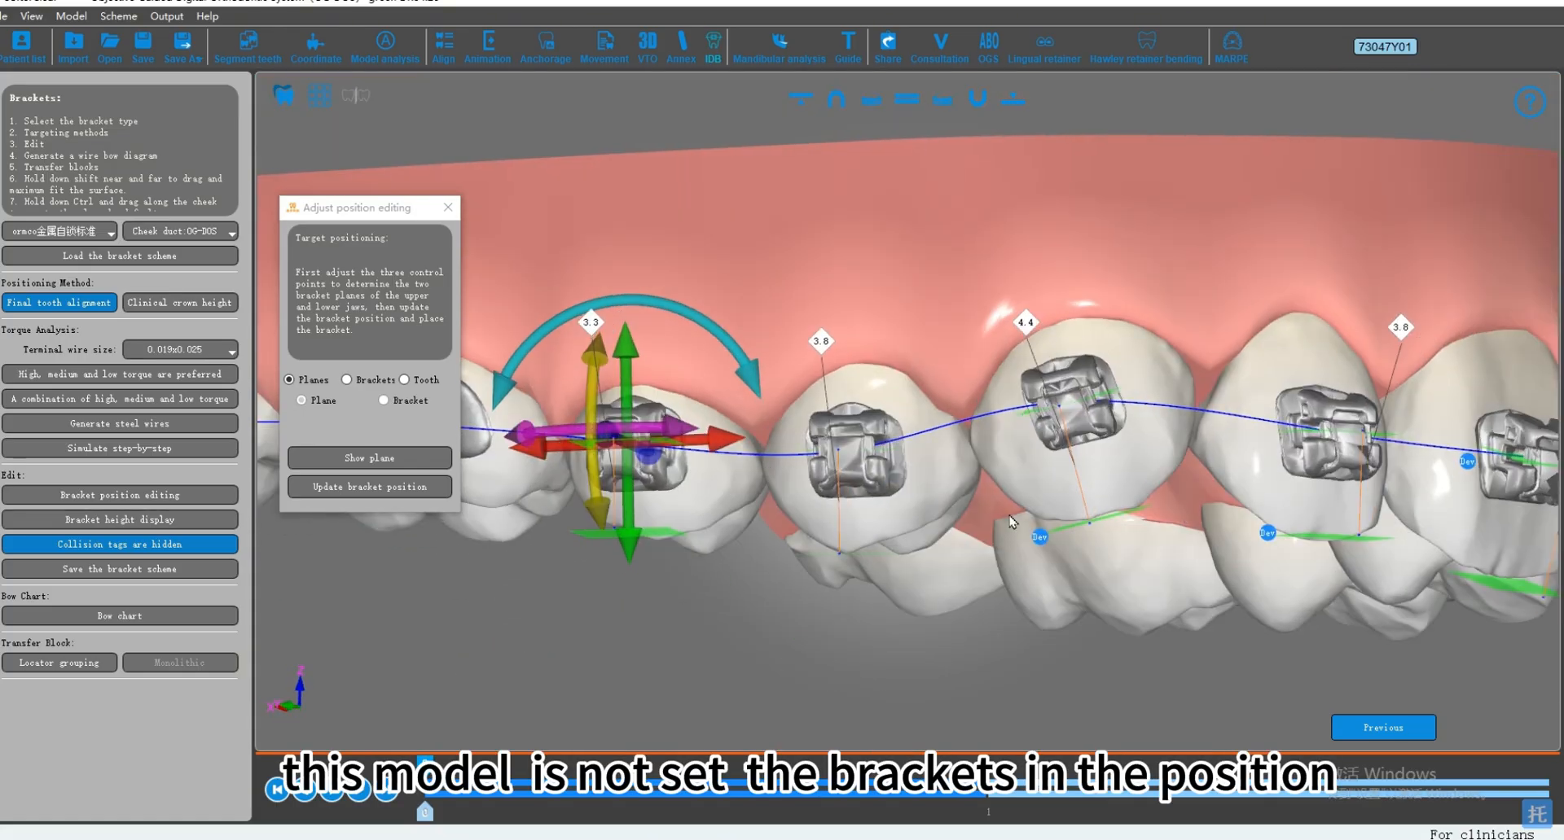
drag(1067, 534, 1018, 513)
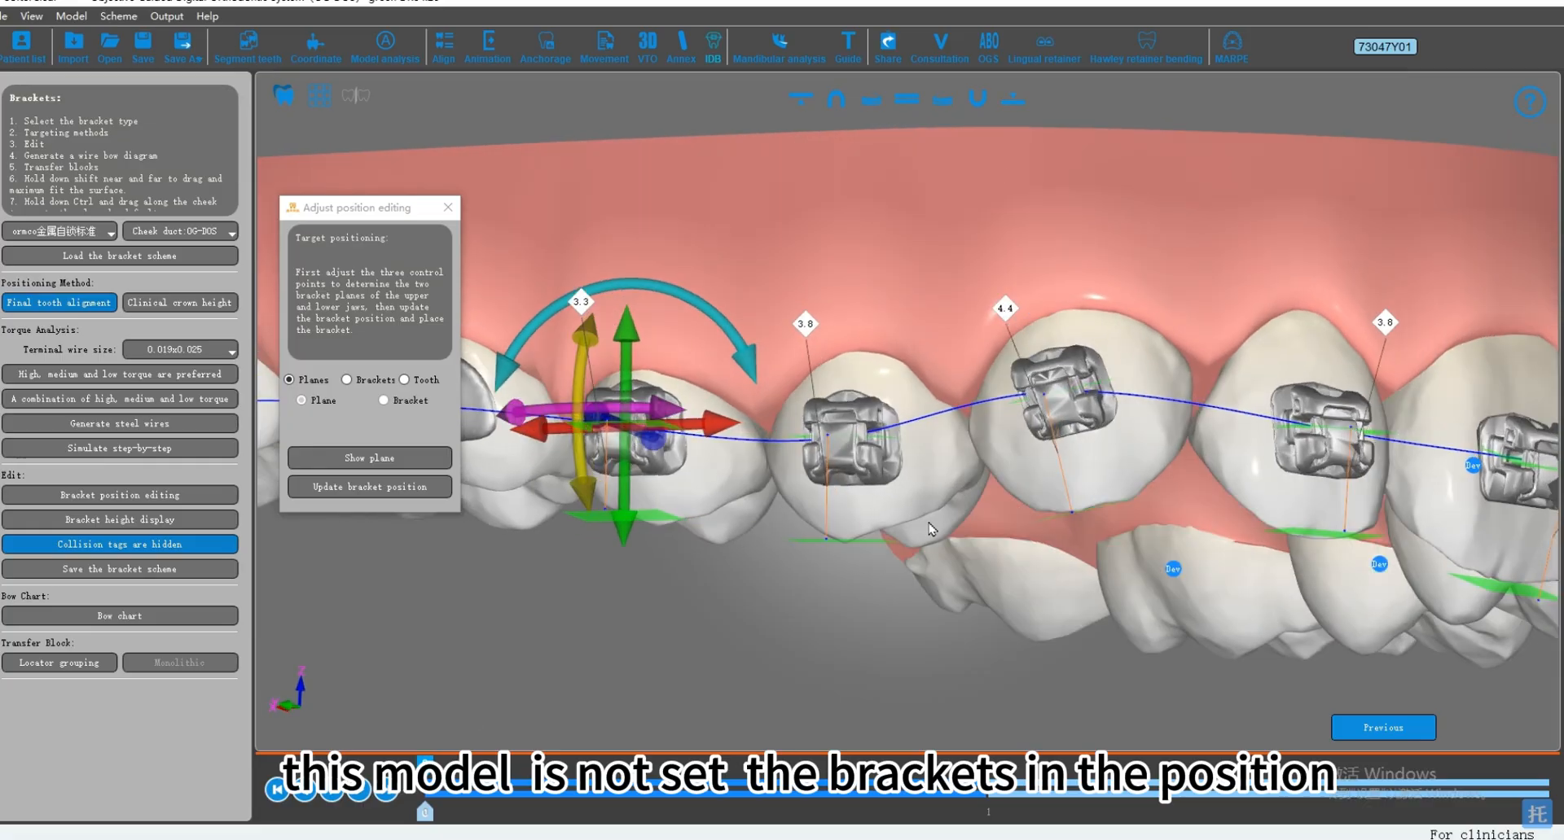
click(1067, 419)
drag(990, 457, 1003, 496)
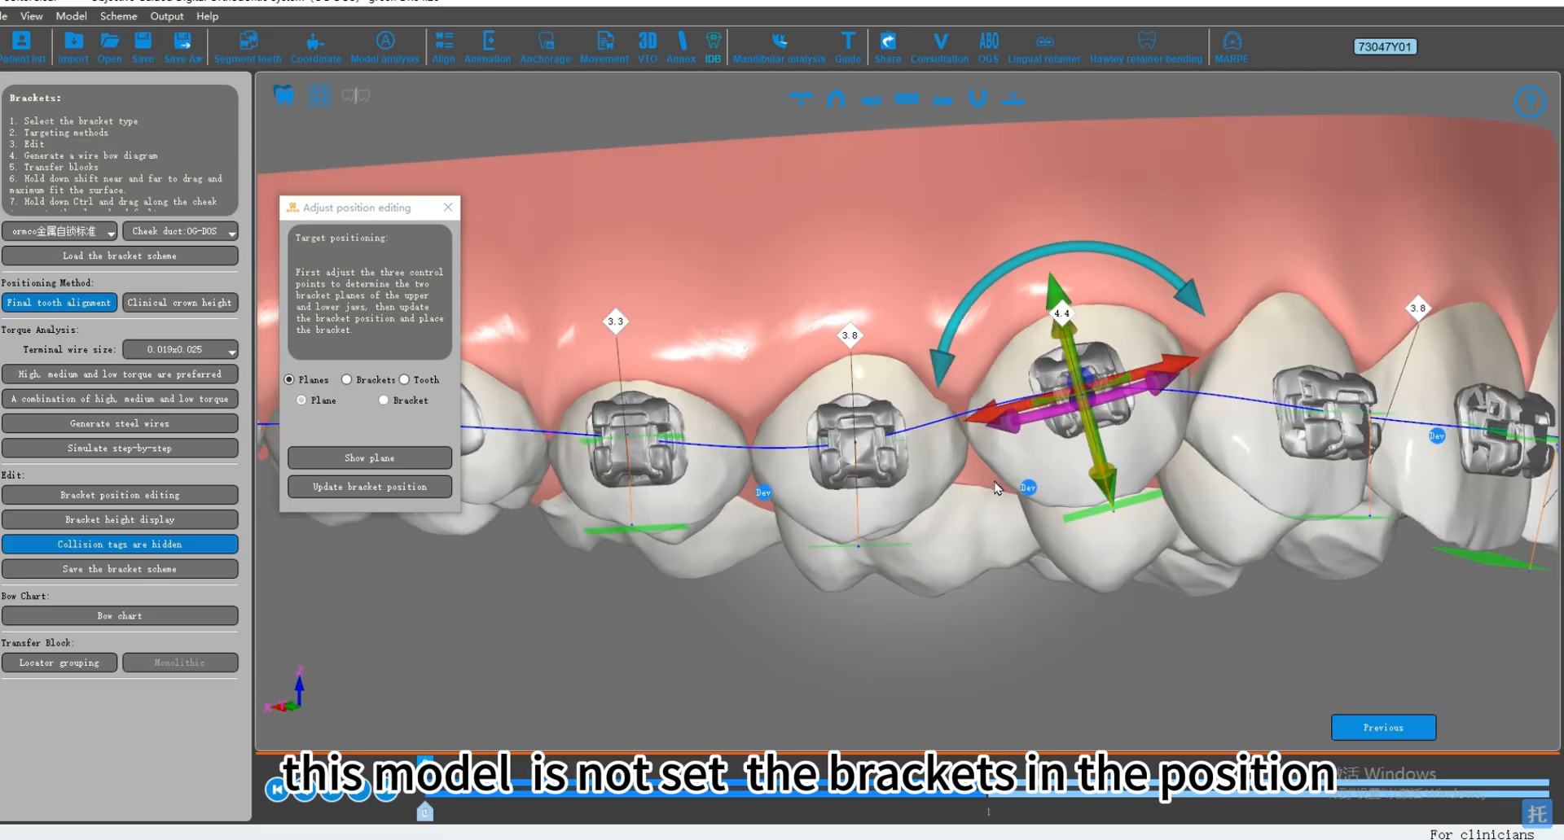
scroll(1003, 497, down, 3)
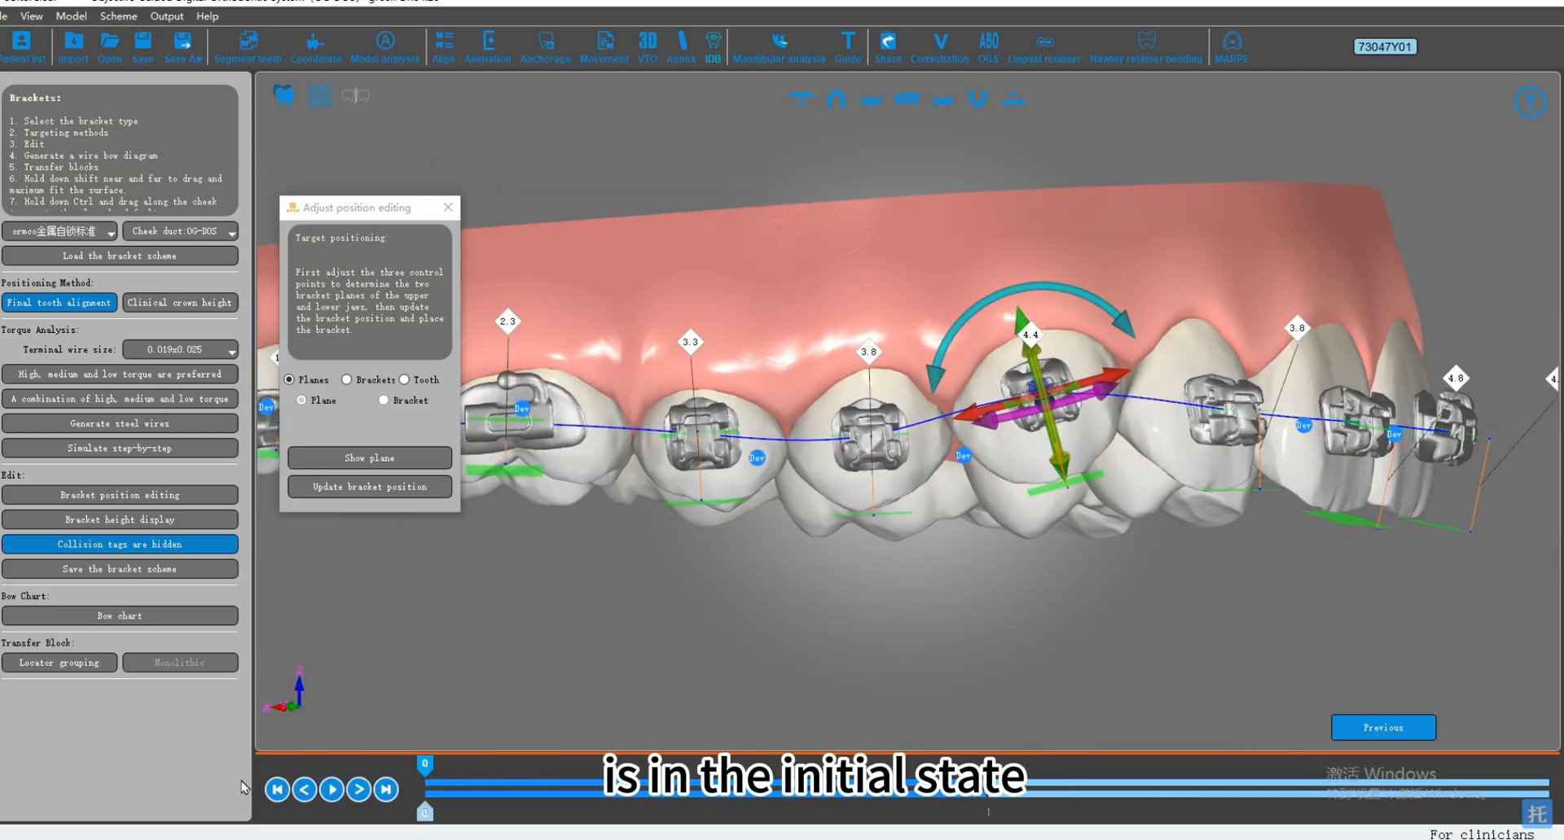
Step: Inspect the crown-height bracket placement on both jaws from the opposite side and on the lower arch
click(1025, 102)
click(1023, 104)
drag(1254, 407, 986, 538)
drag(1061, 482, 967, 456)
click(992, 448)
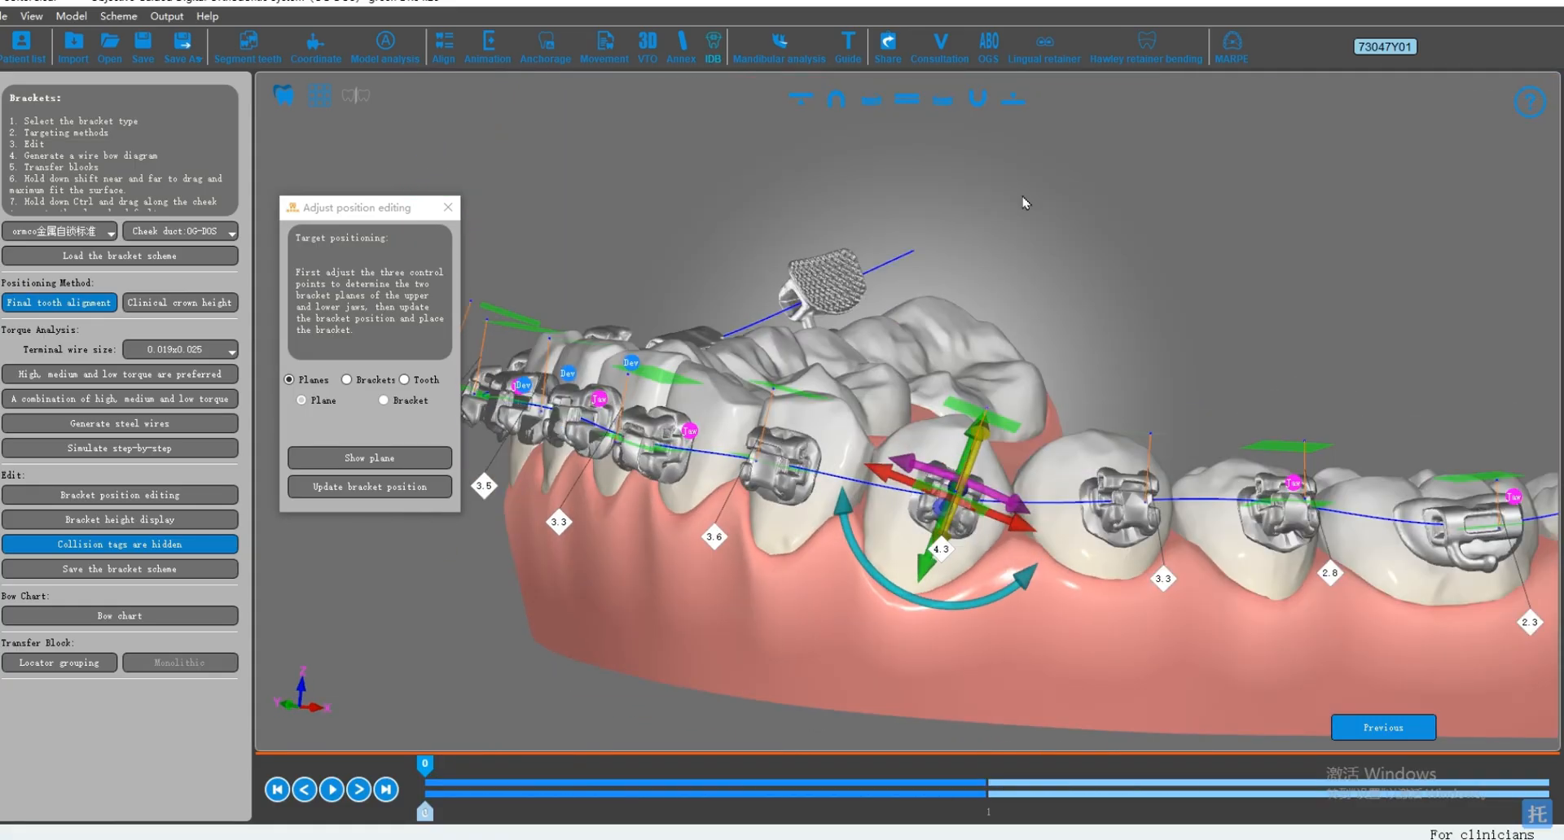
drag(823, 472, 950, 469)
drag(823, 499, 953, 519)
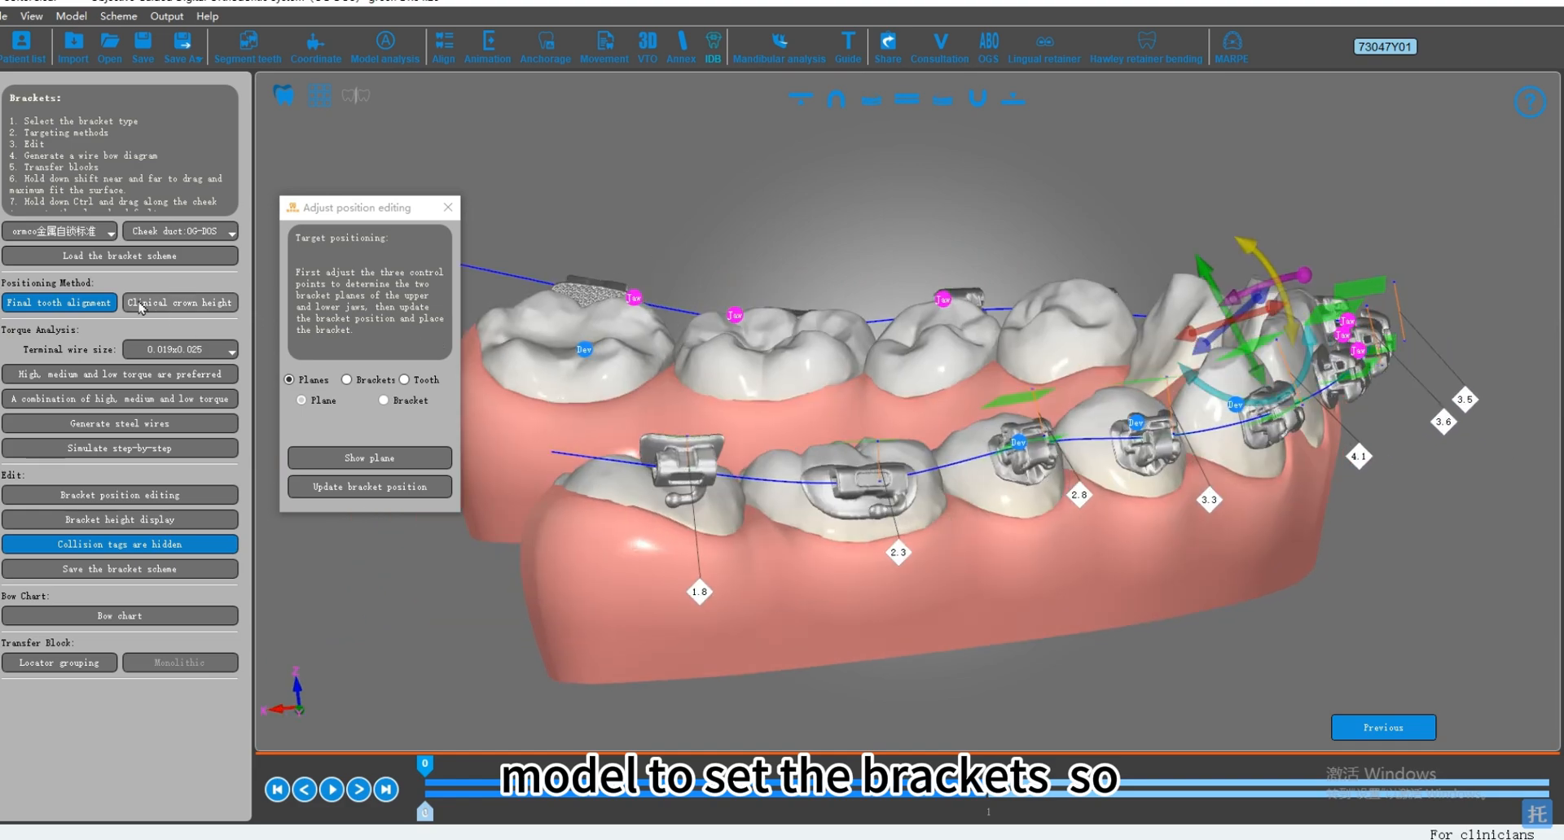
Step: Reposition the brackets on both jaws with the final tooth alignment method
click(96, 304)
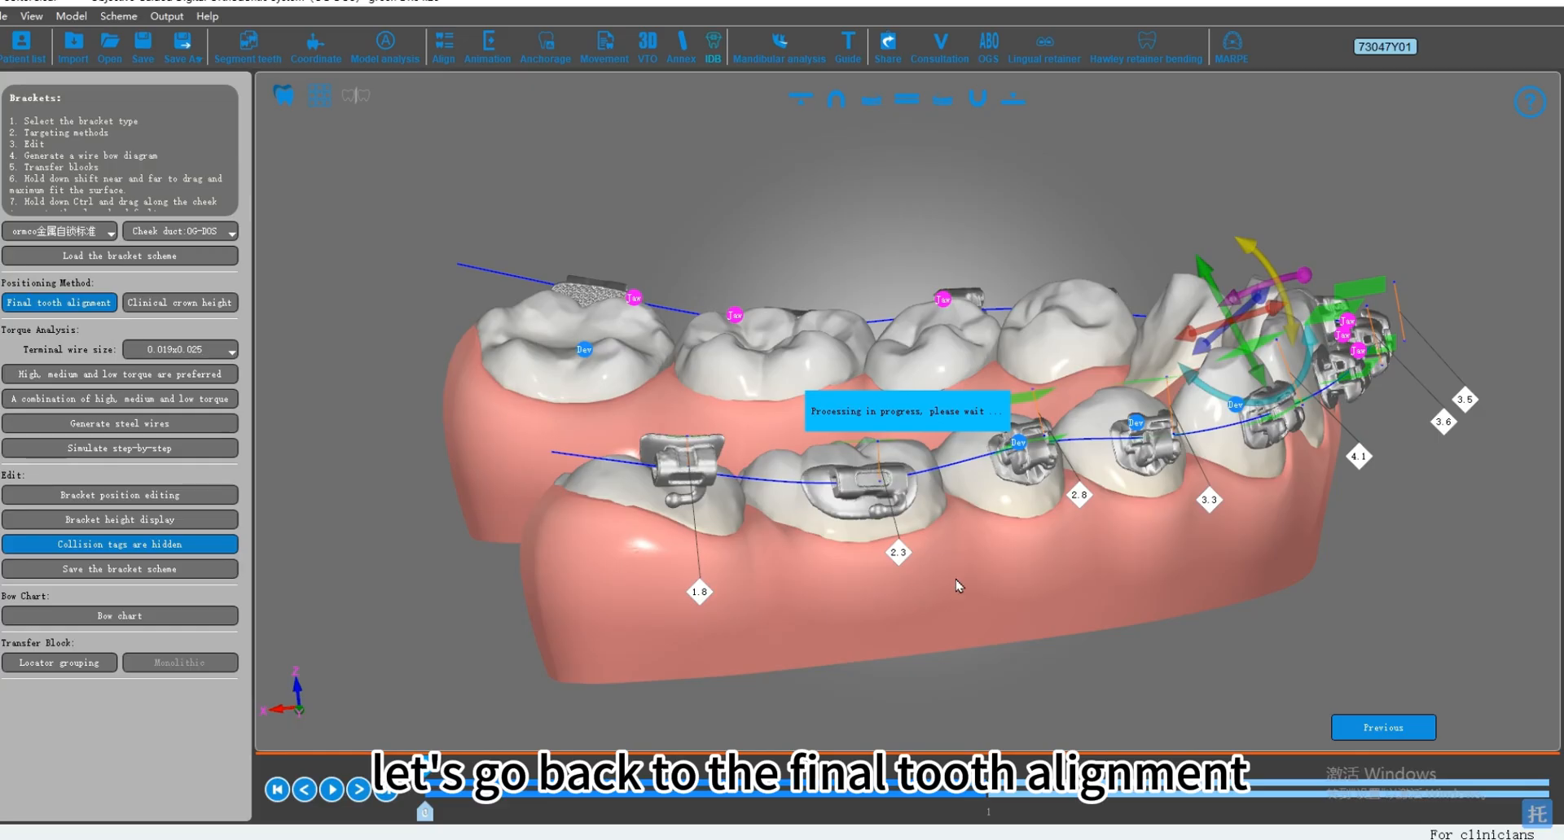
drag(892, 399, 873, 512)
drag(1286, 513, 735, 326)
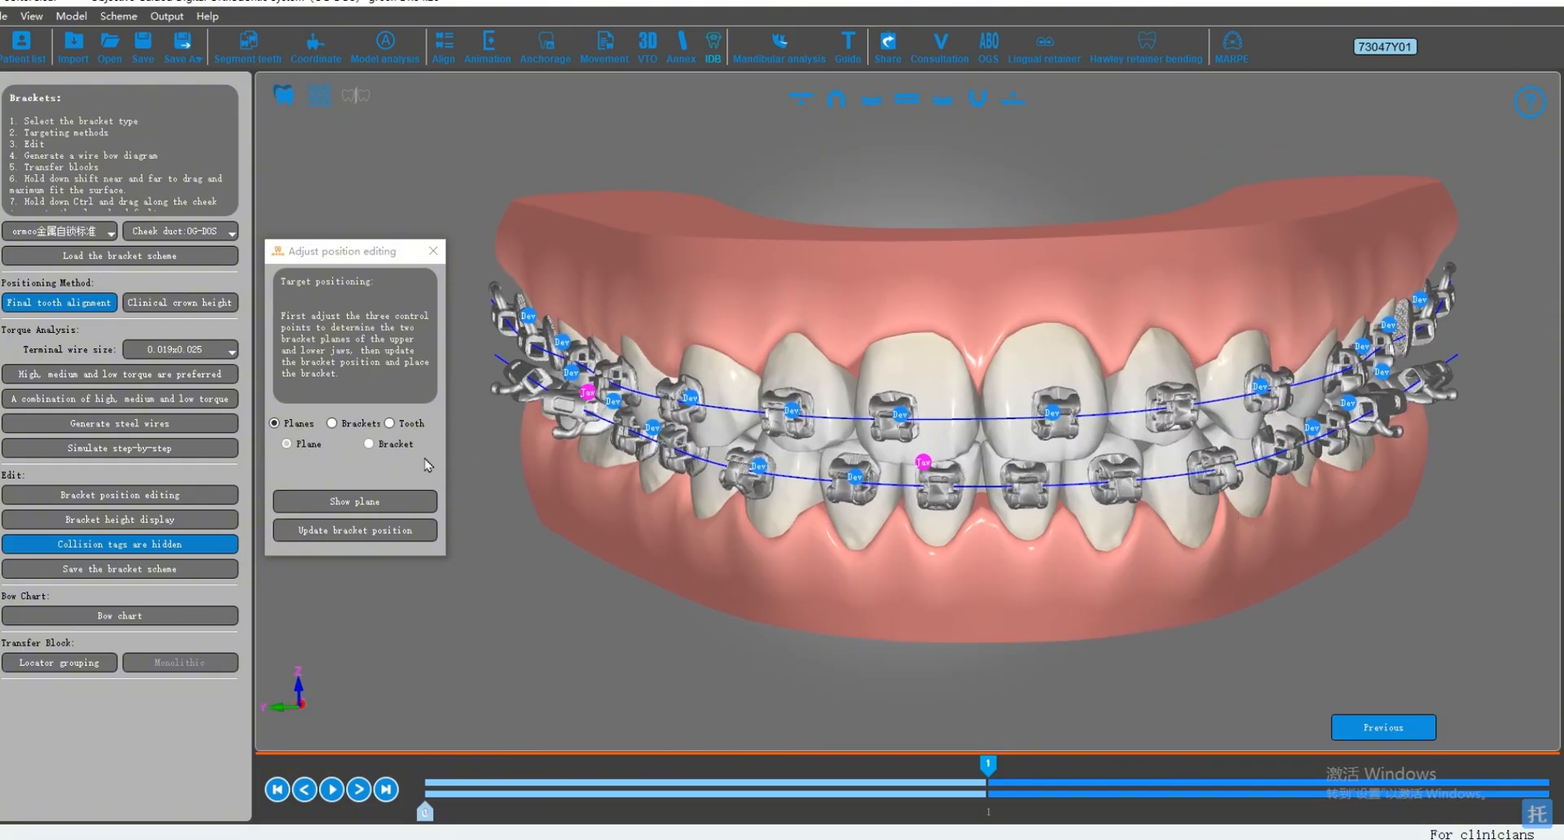
Step: Show the upper and lower bracket planes and adjust the upper plane's front control point
click(390, 501)
drag(377, 252, 335, 233)
mouse_move(1185, 392)
mouse_down()
mouse_move(1199, 356)
mouse_move(1178, 368)
mouse_up()
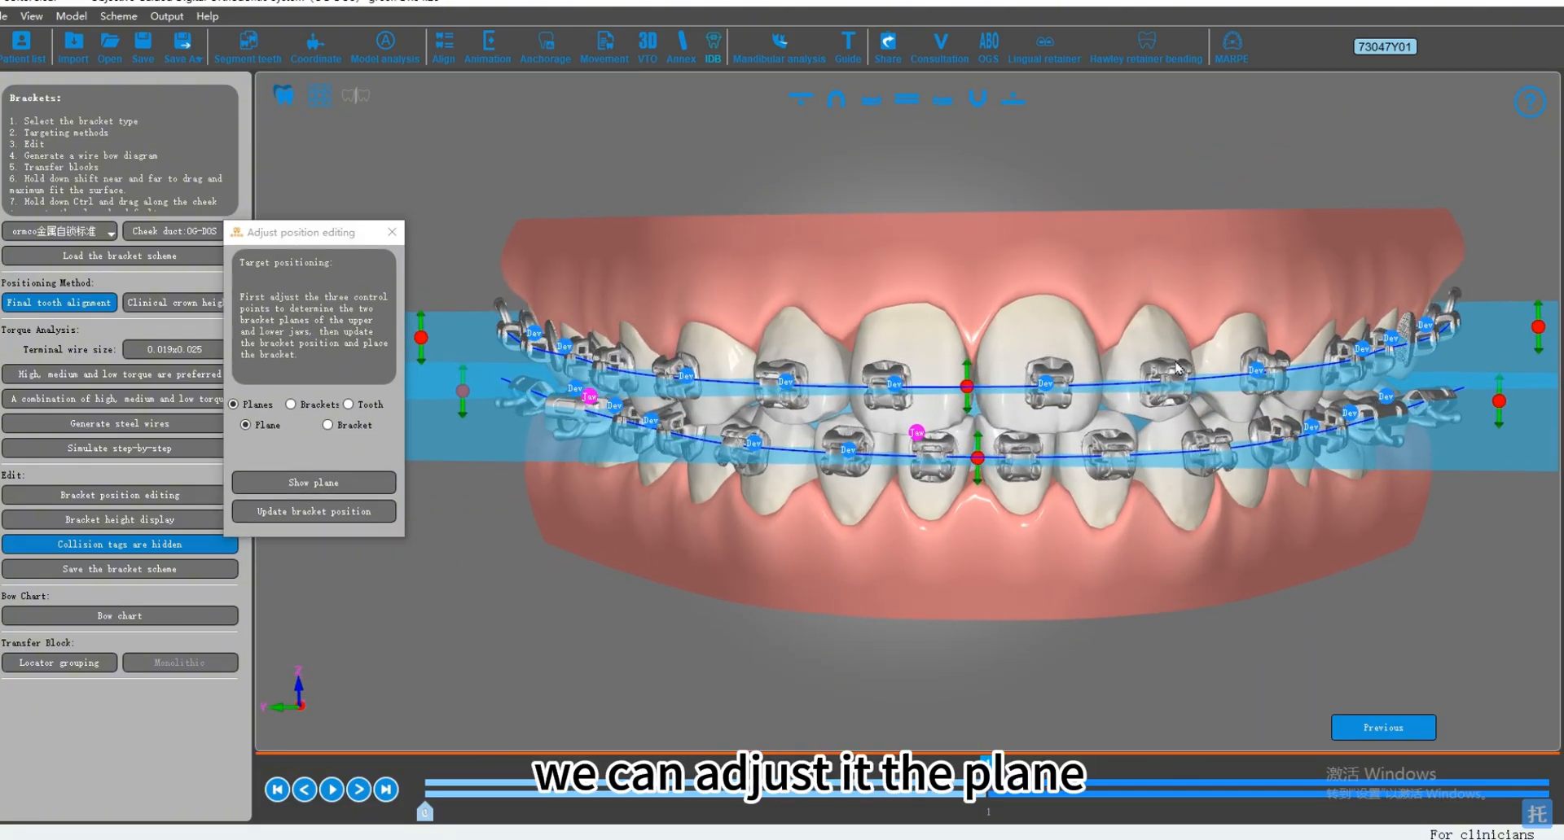
middle_drag(996, 314, 993, 313)
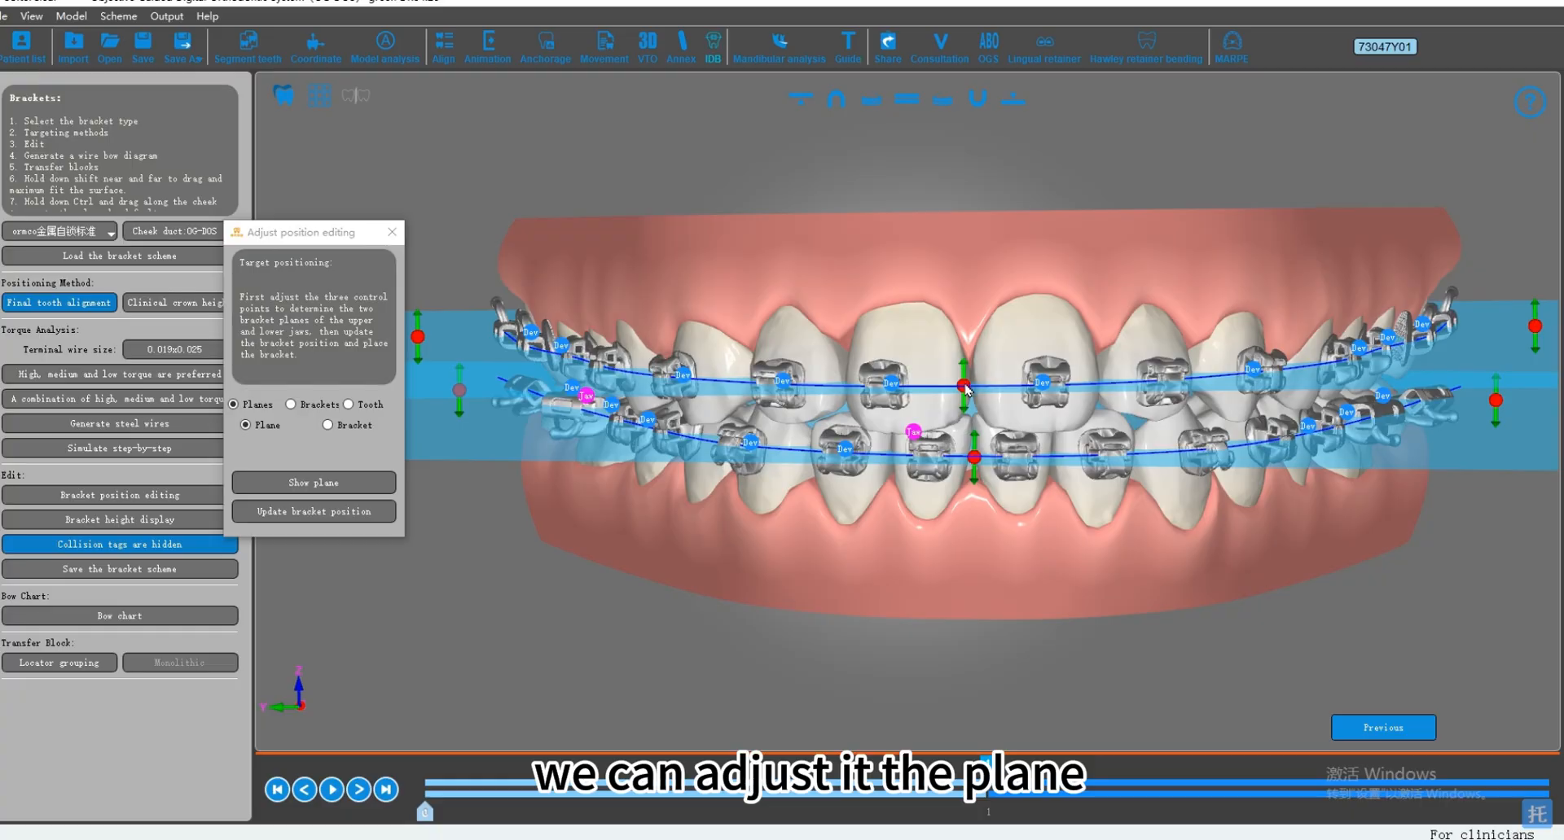
drag(966, 389, 544, 412)
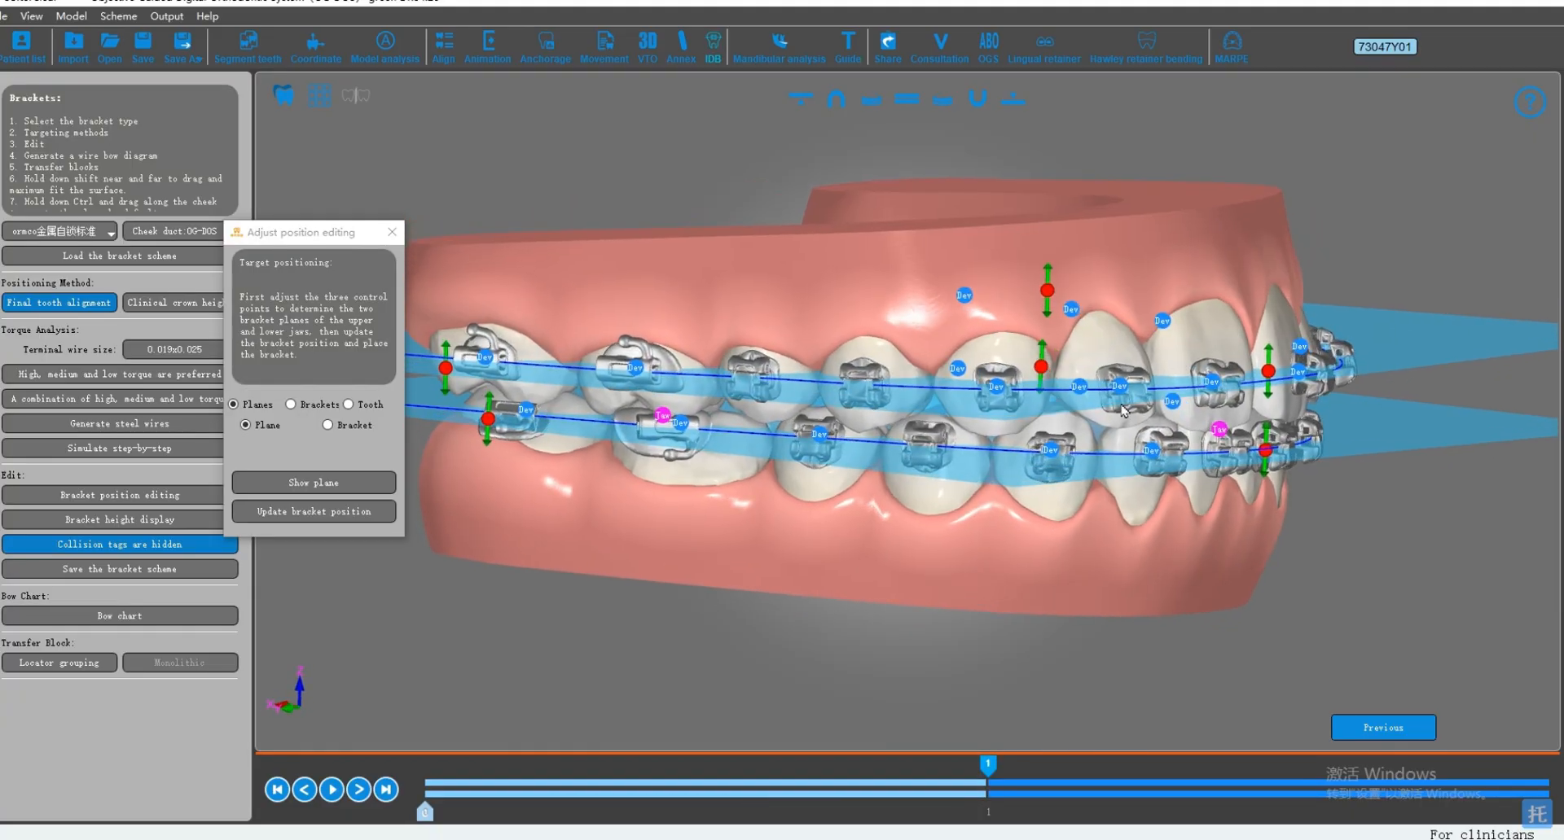
drag(1124, 412, 974, 362)
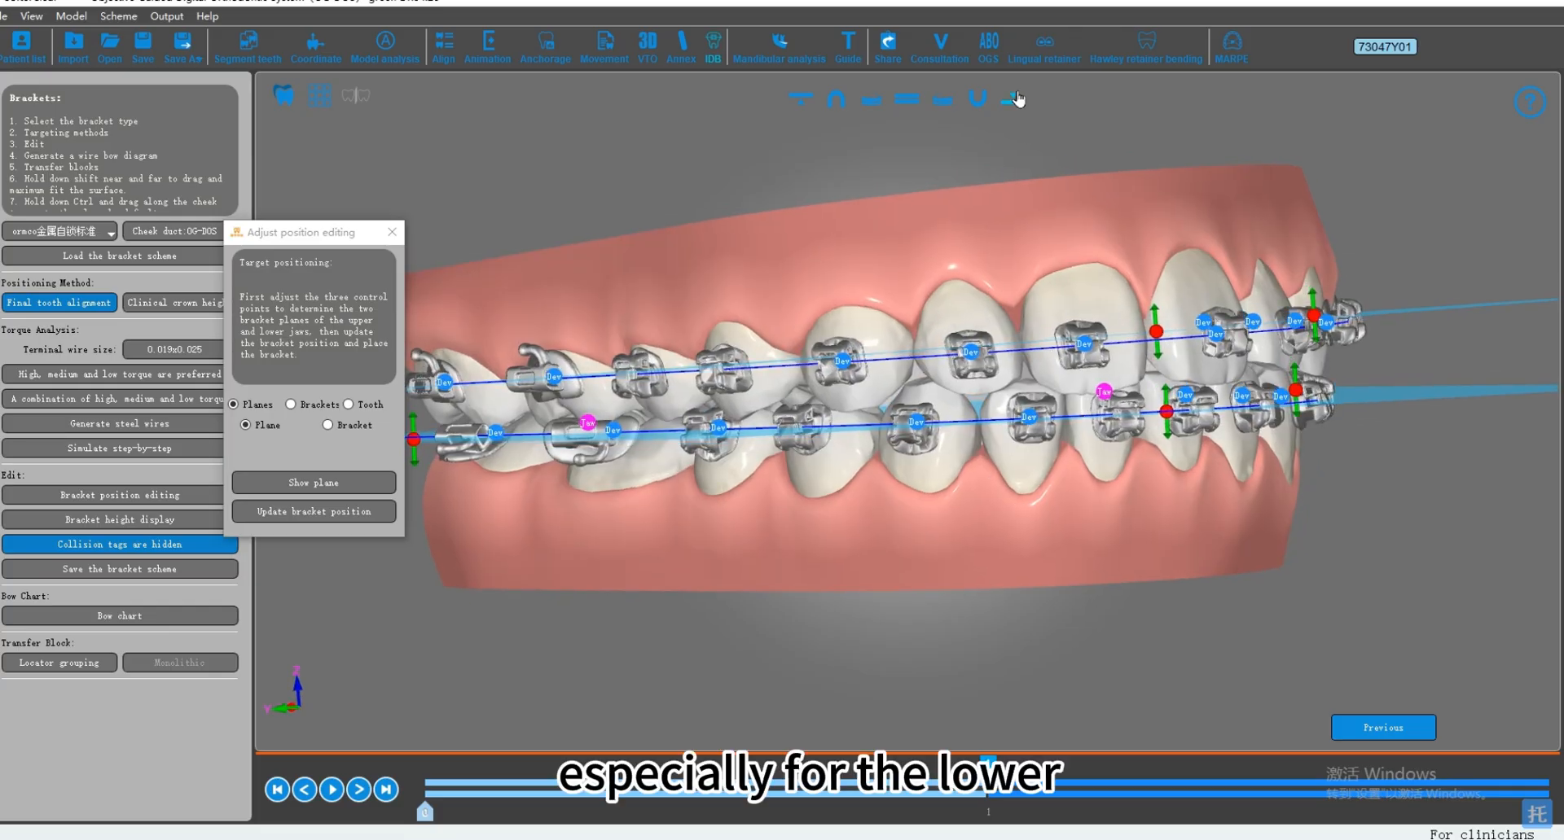
Step: Lower the lower bracket plane slightly at its rear control point on the patient's right side
click(1016, 99)
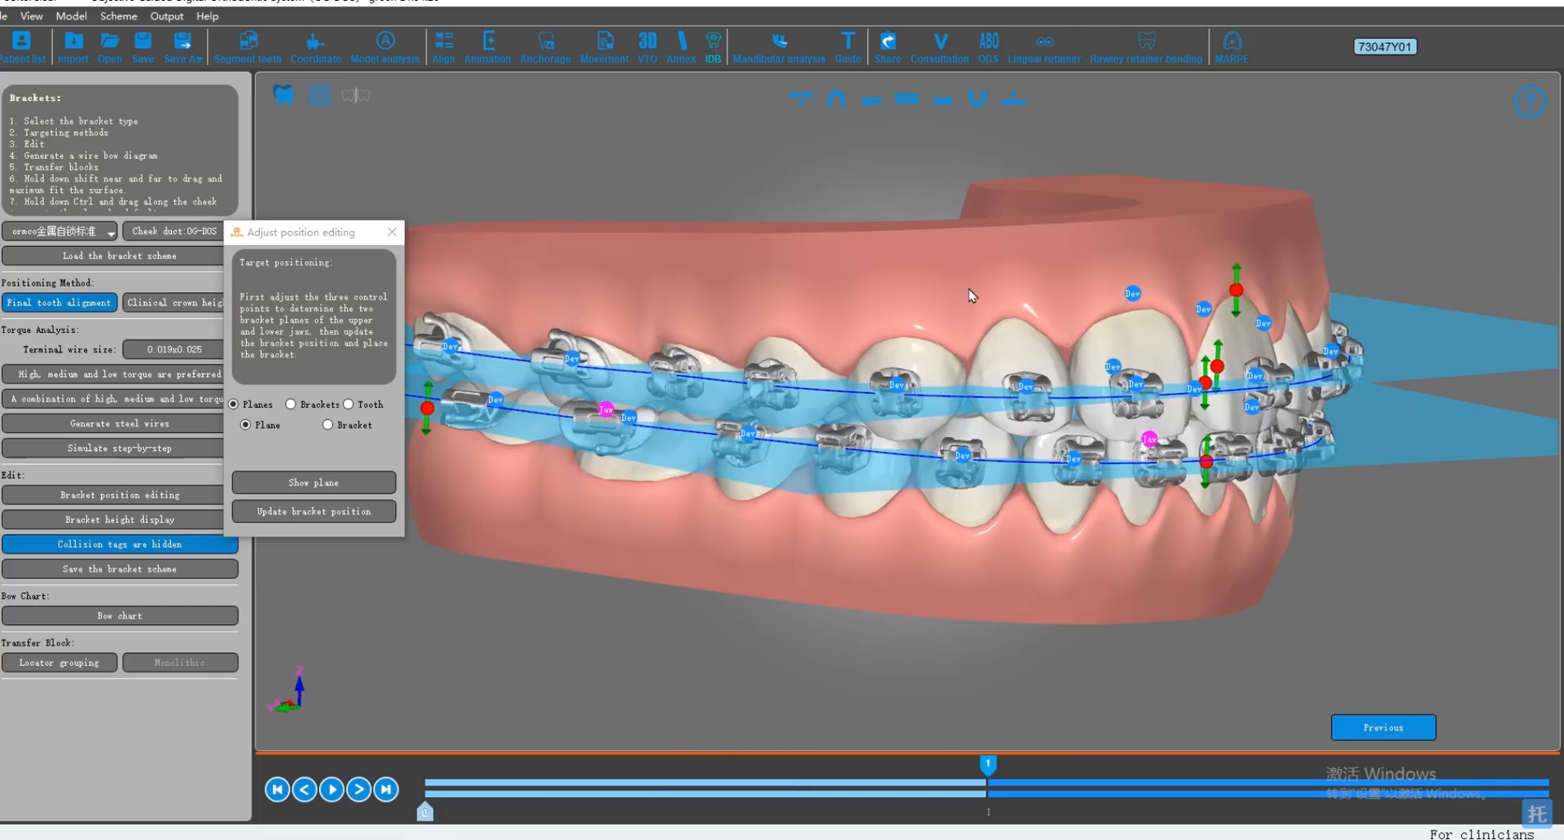
drag(970, 294, 929, 432)
drag(715, 406, 884, 428)
scroll(843, 417, up, 3)
middle_drag(733, 432, 786, 447)
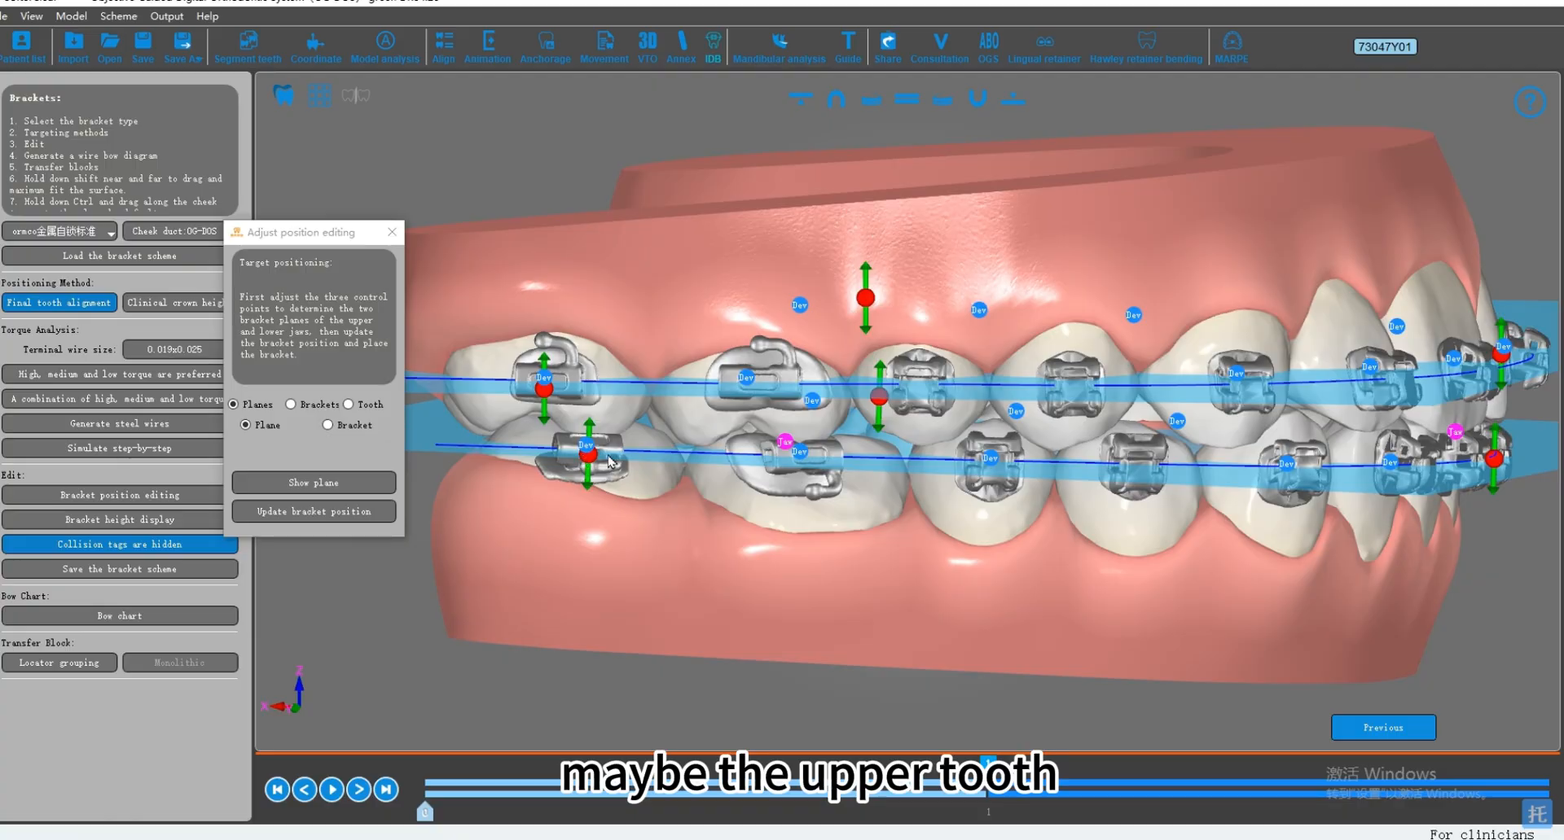
drag(592, 459, 597, 467)
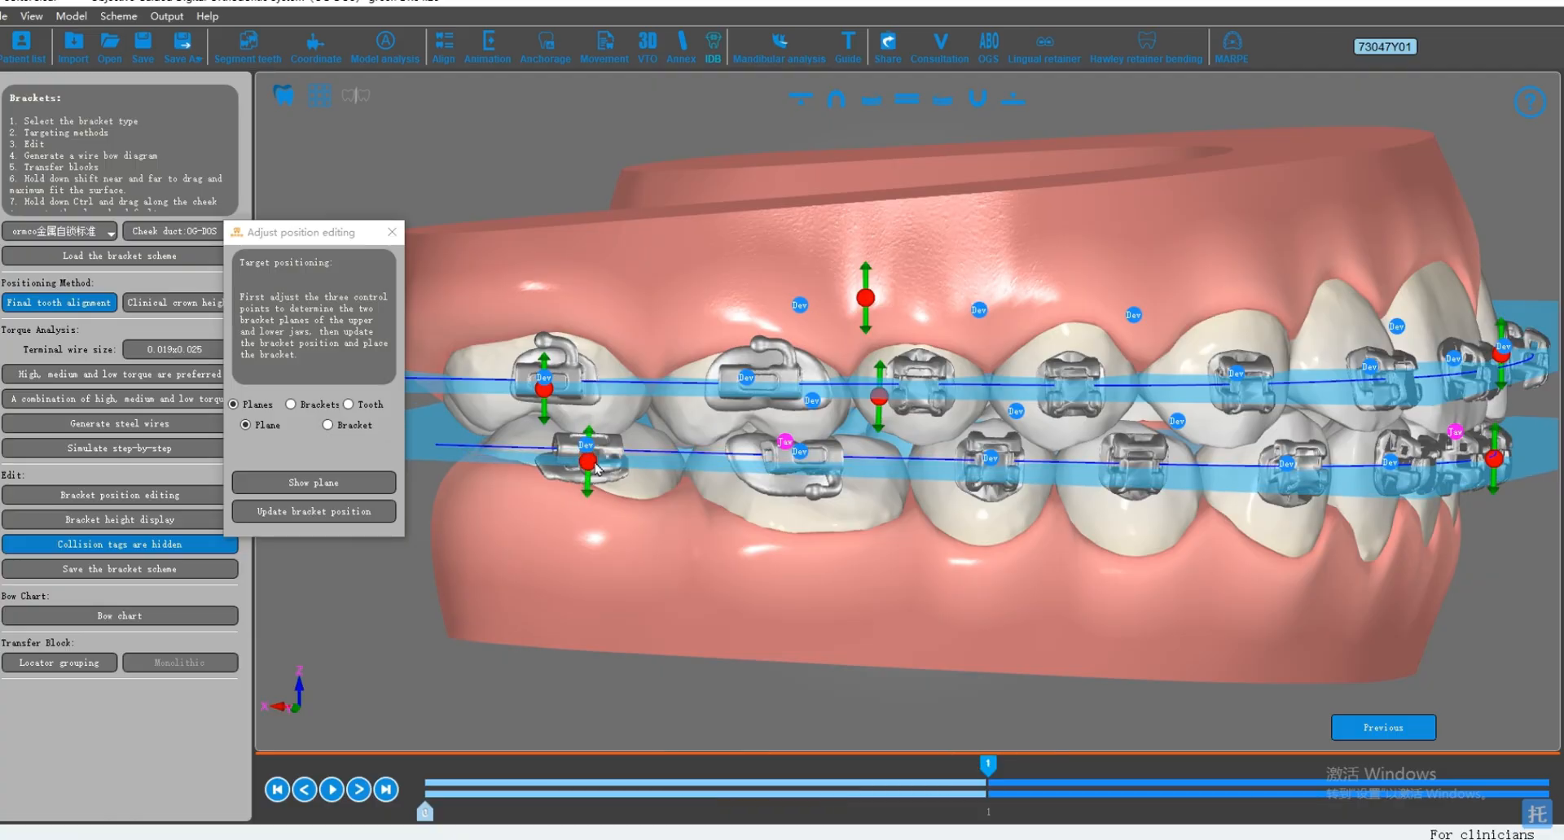
drag(1073, 487, 1032, 455)
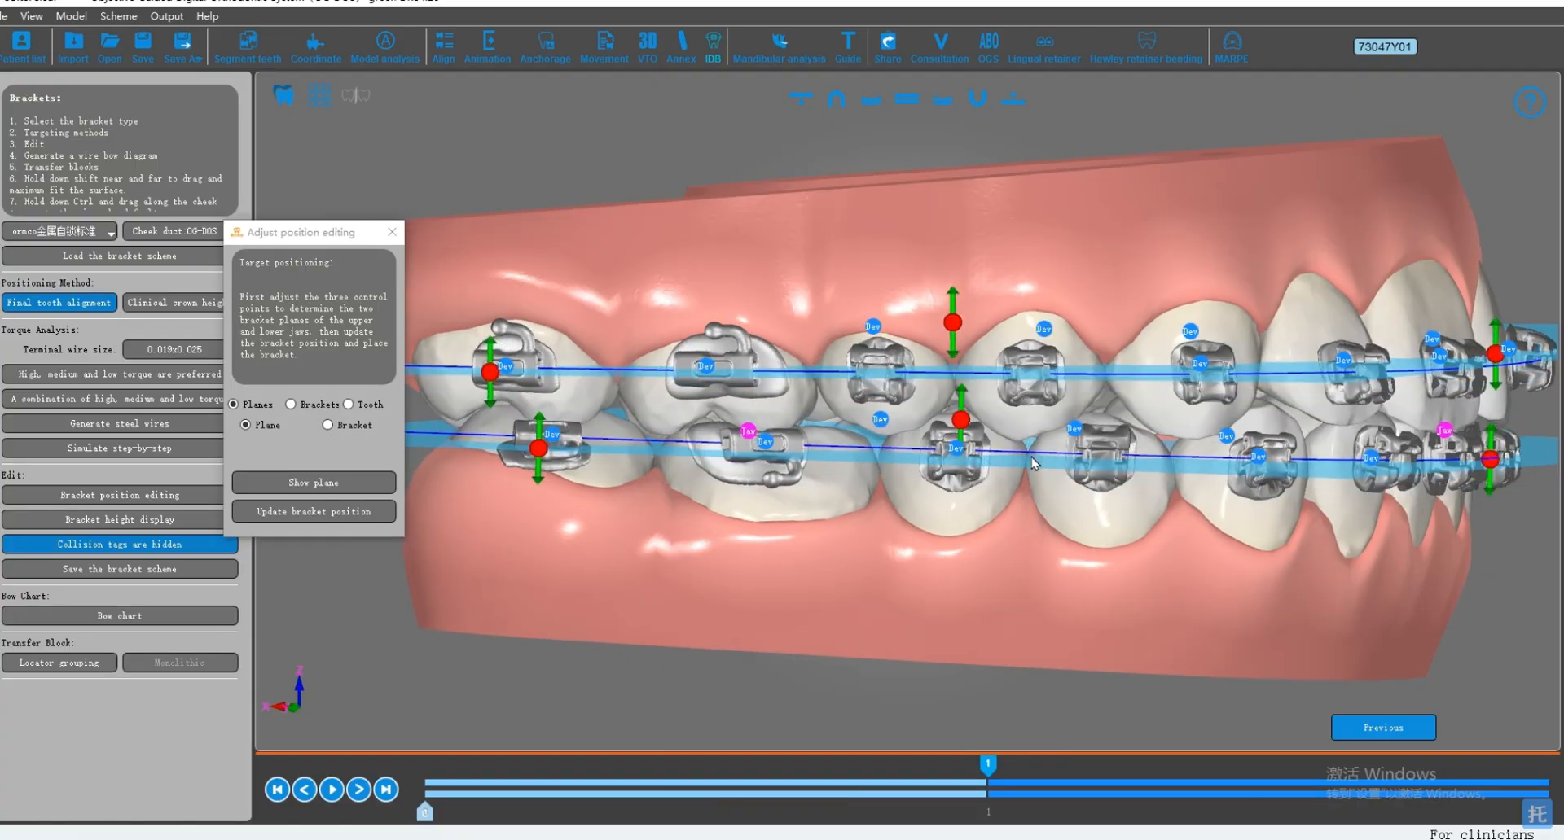
Step: Adjust the lower bracket plane at its rear control point on the patient's left side and at its front control point
scroll(726, 438, up, 3)
scroll(801, 450, down, 4)
drag(1140, 419, 1015, 407)
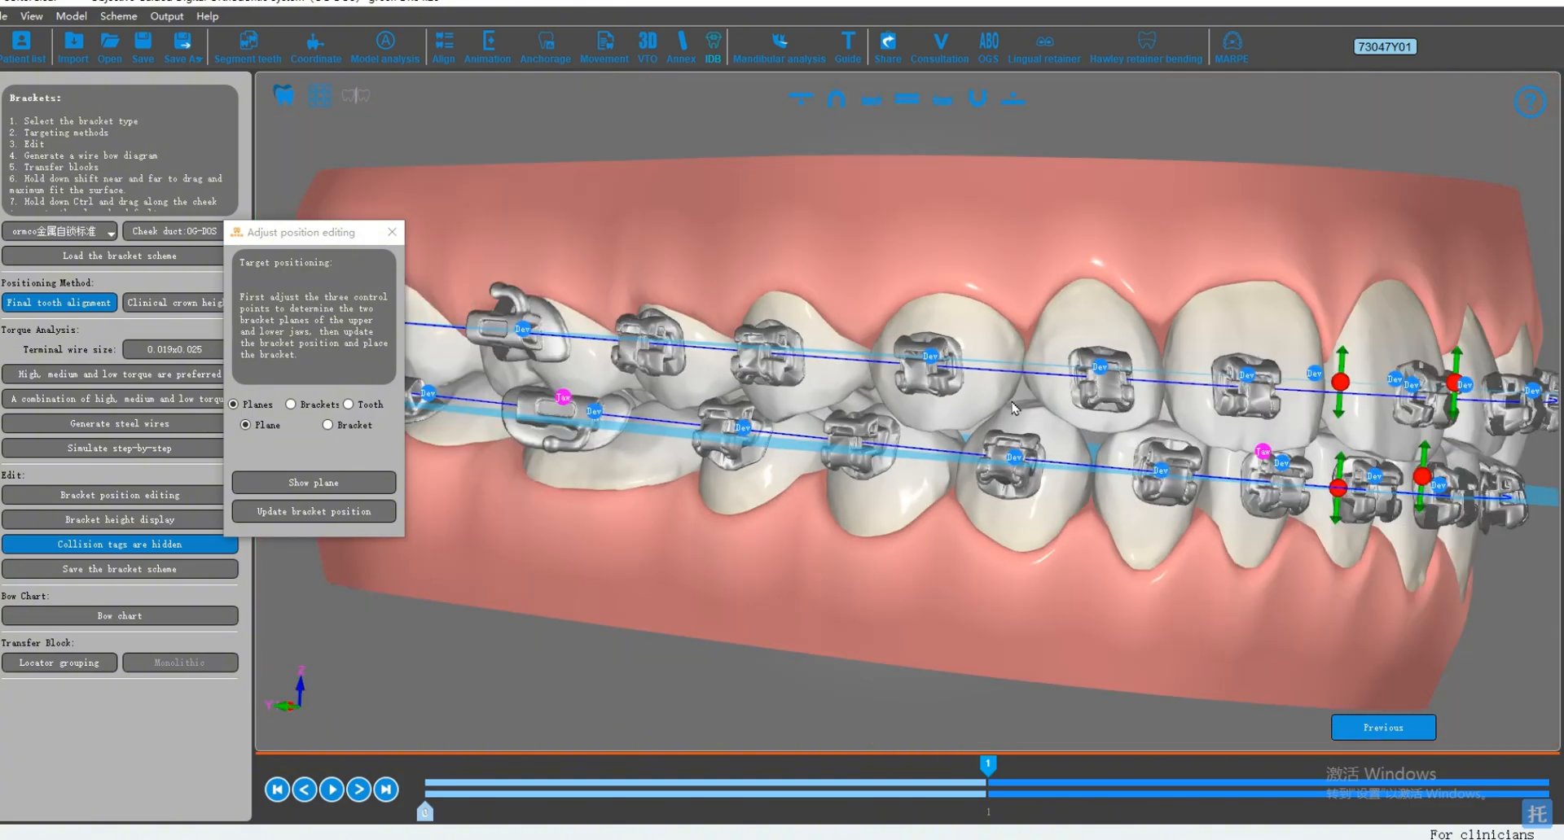
drag(1303, 411, 1105, 404)
drag(1351, 466, 1371, 461)
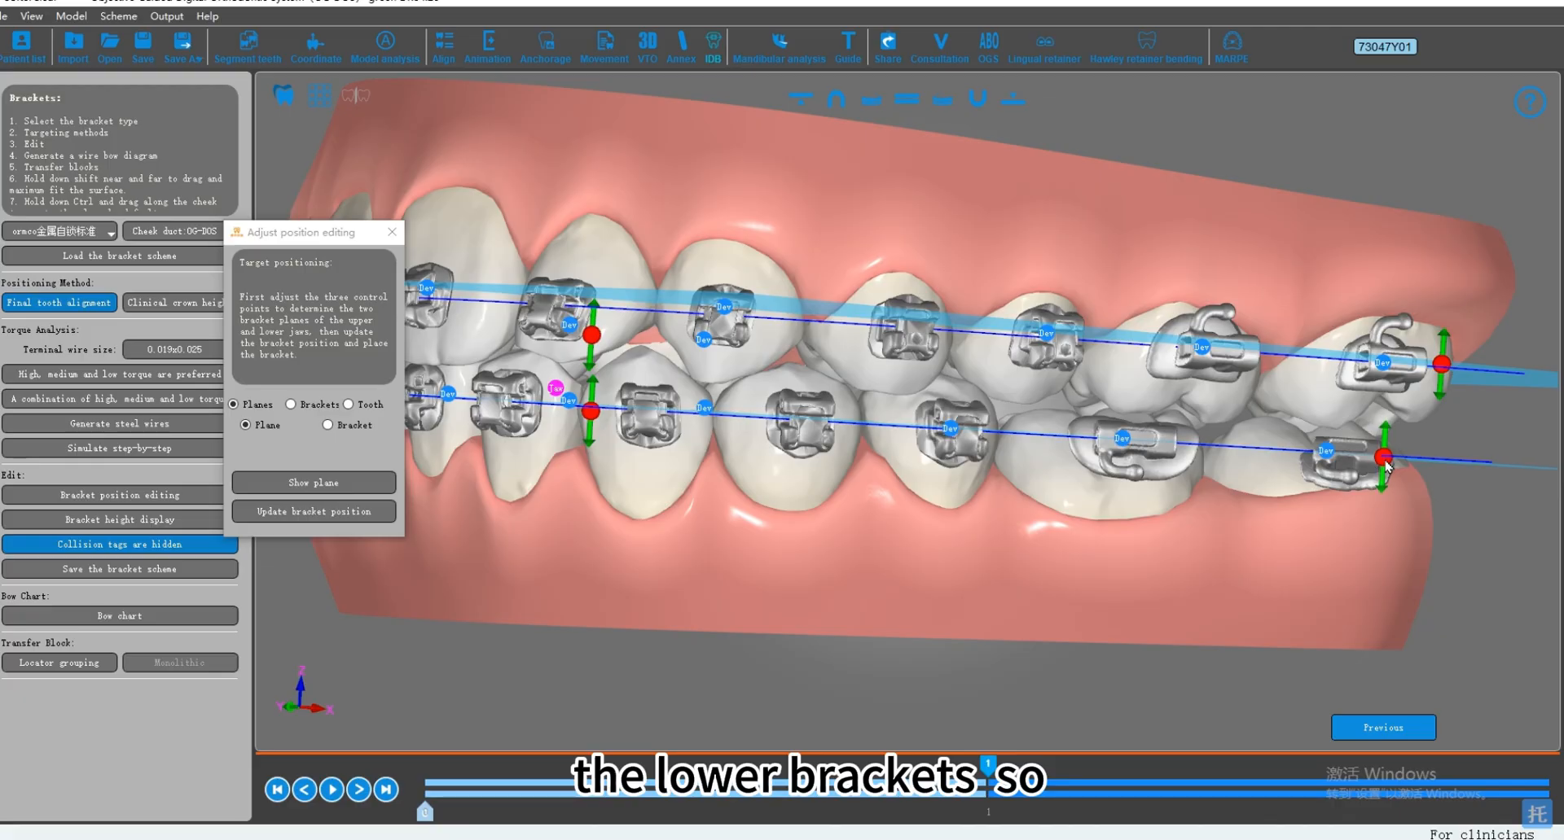
drag(878, 405, 996, 425)
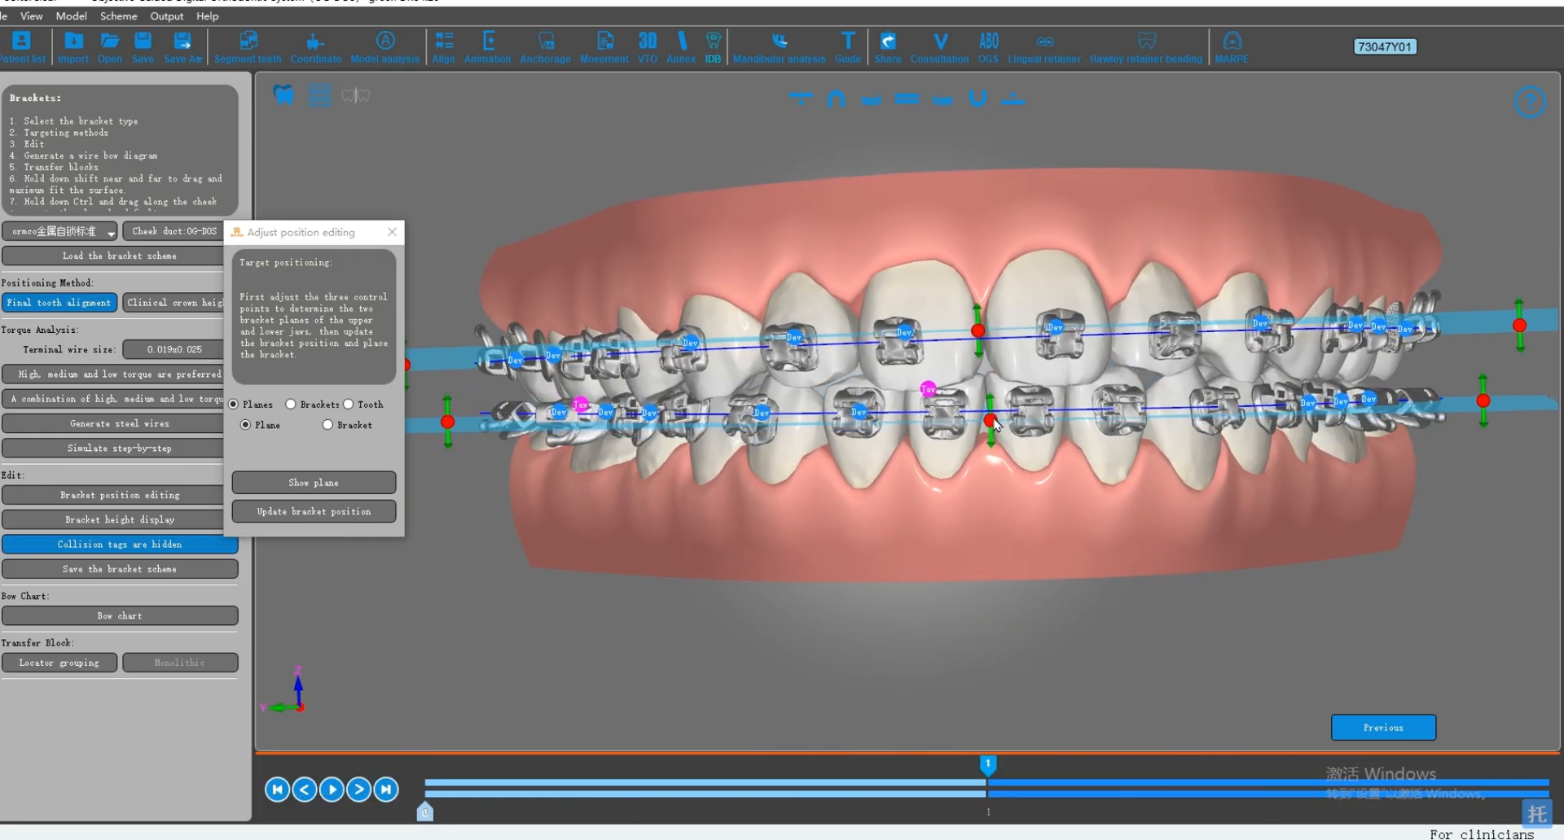
Step: Update the bracket positions, accept resetting the placed brackets, and reapply the final tooth alignment method
click(316, 513)
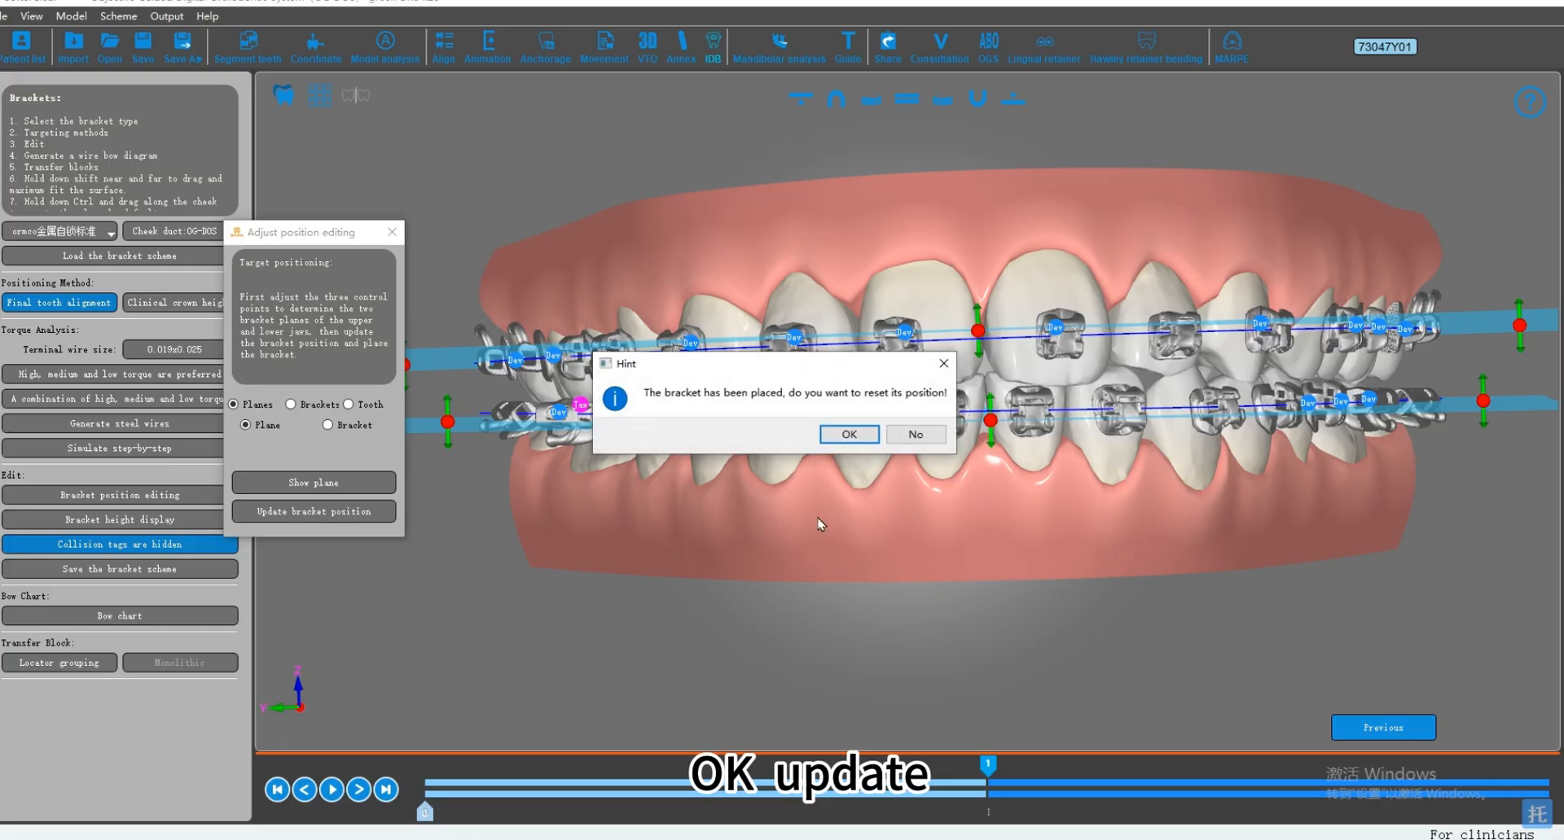
click(848, 435)
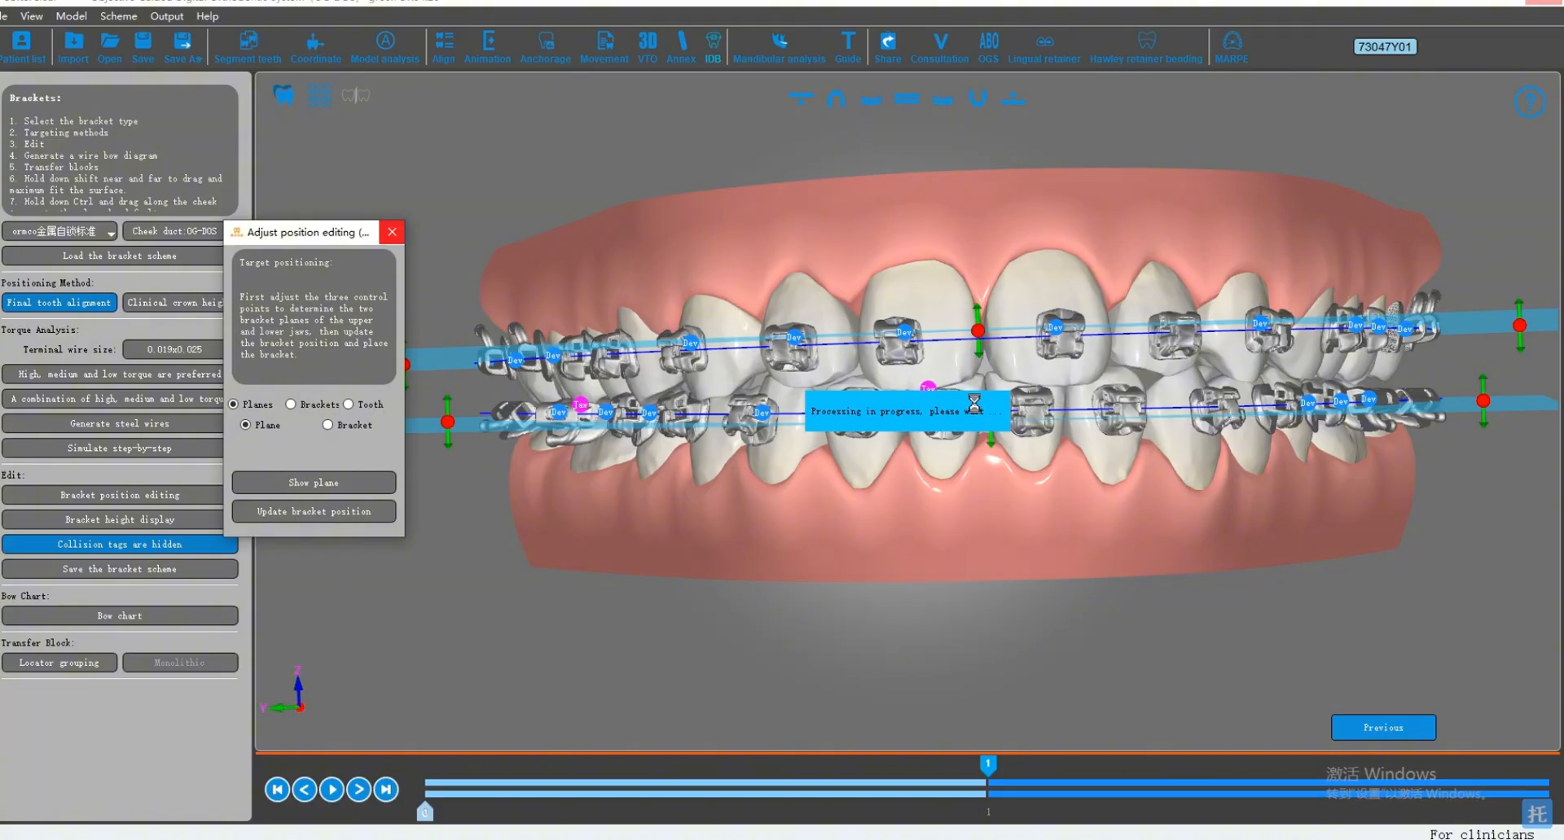
middle_drag(988, 405, 1077, 405)
click(94, 306)
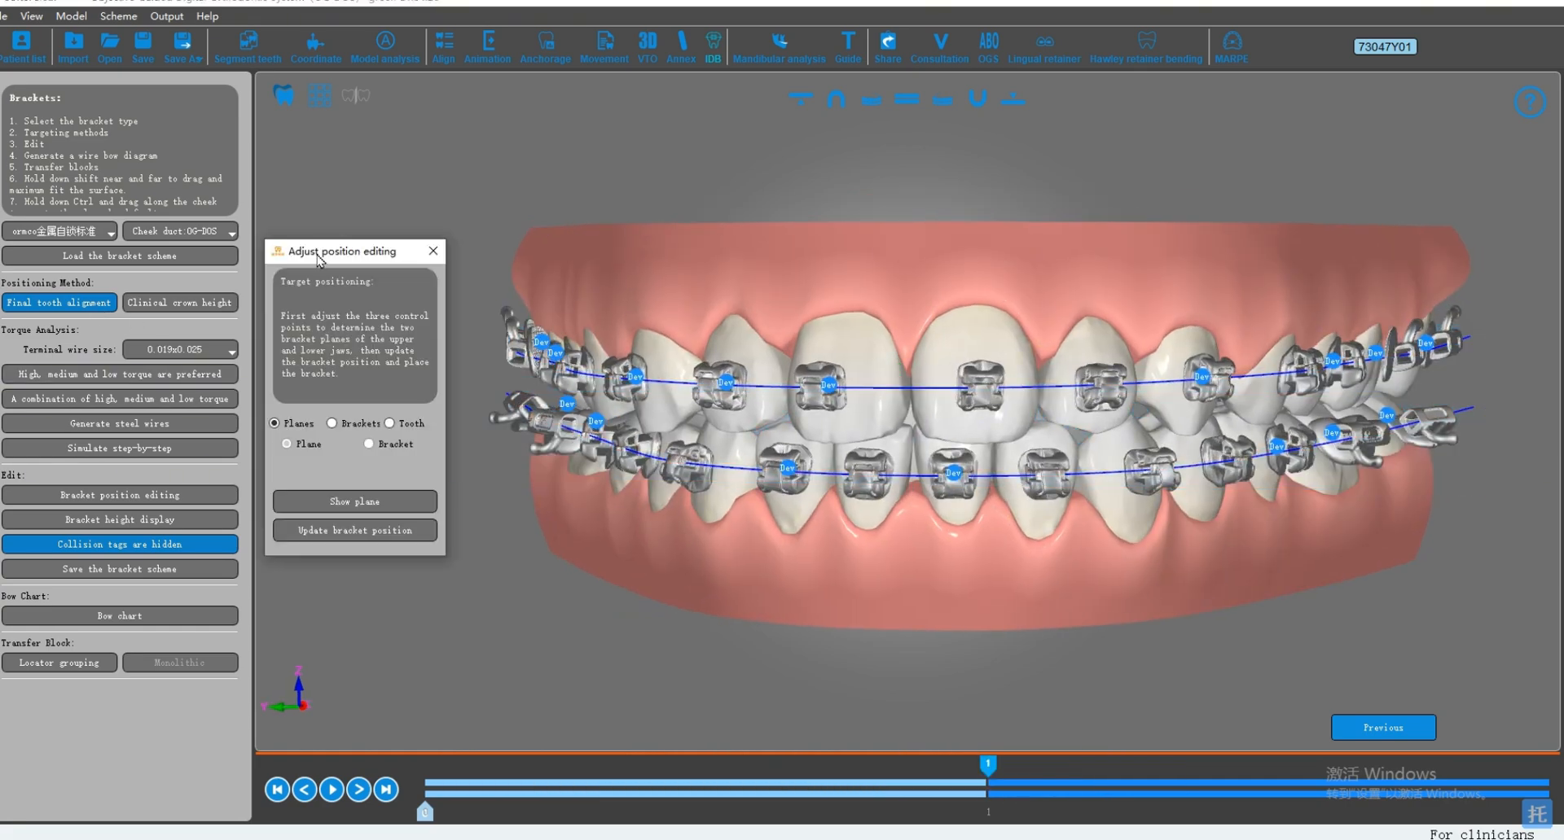
drag(318, 261, 300, 248)
Step: Select the bracket on the upper right central incisor and shift it slightly along the tooth toward the midline
scroll(933, 238, up, 3)
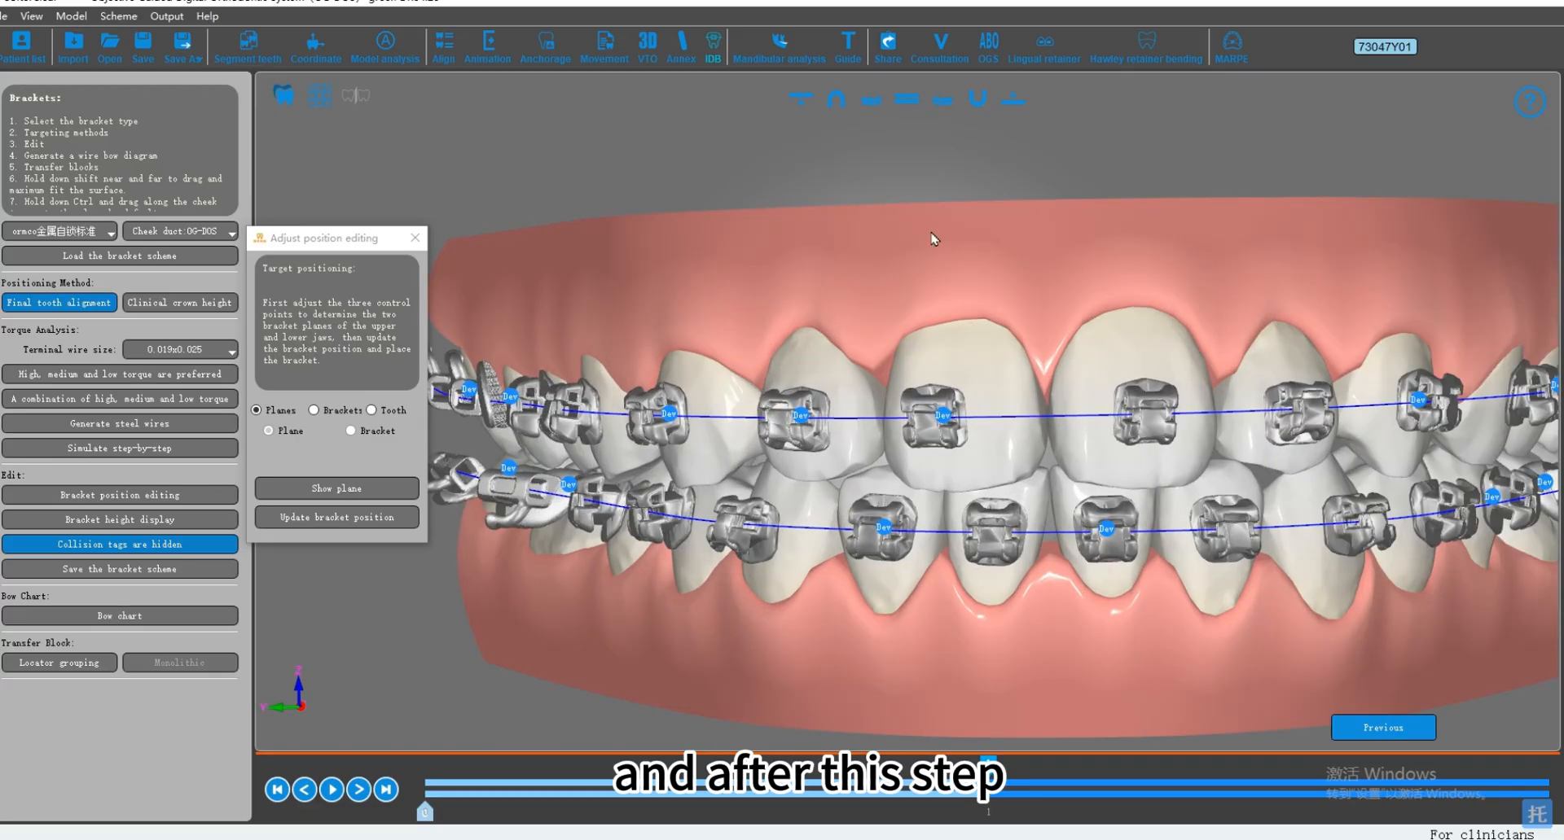
middle_drag(933, 238, 953, 441)
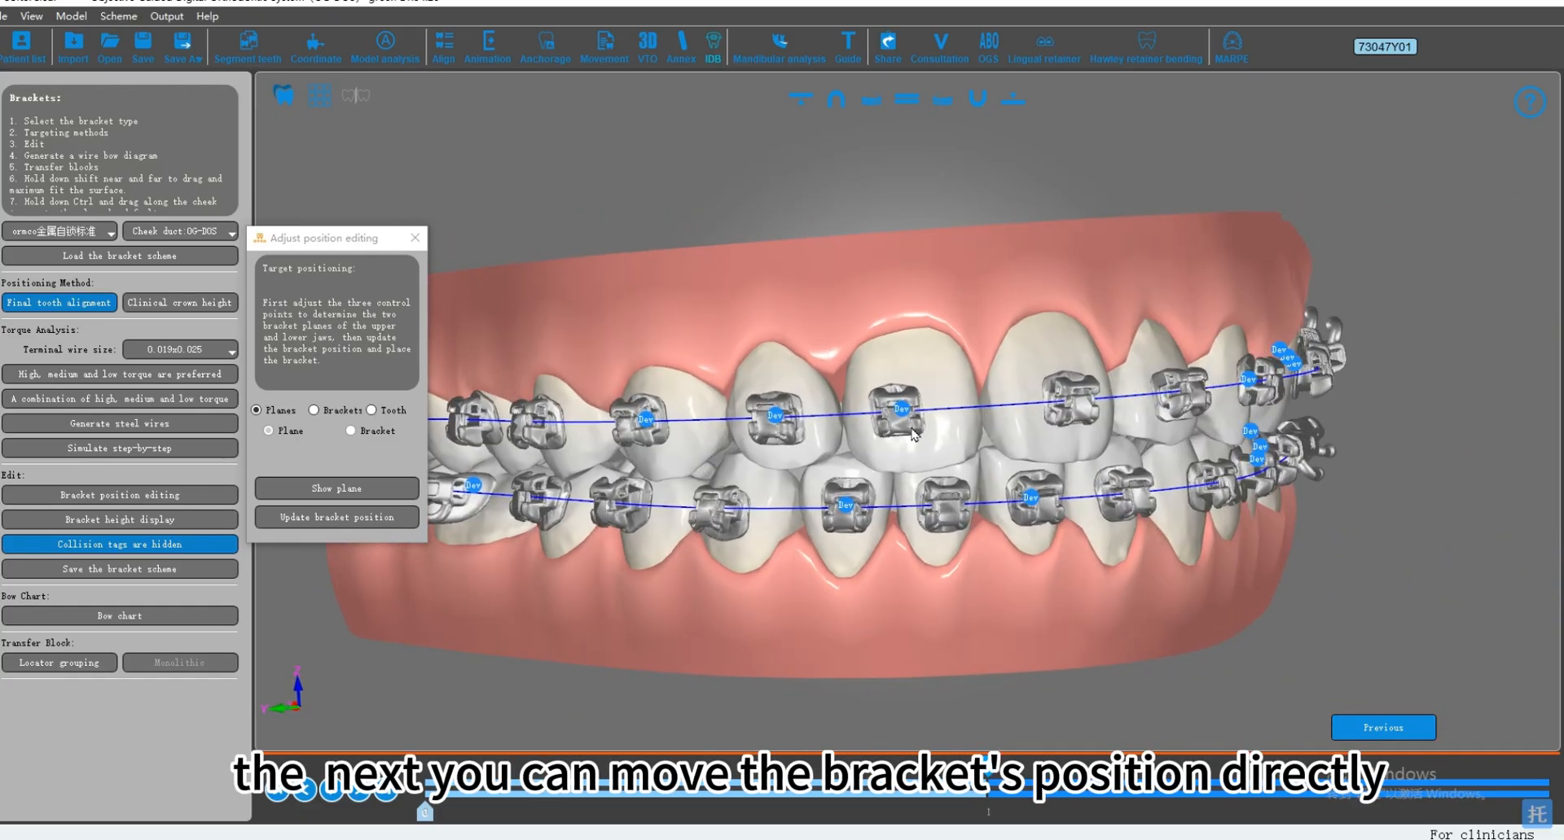
scroll(913, 434, up, 5)
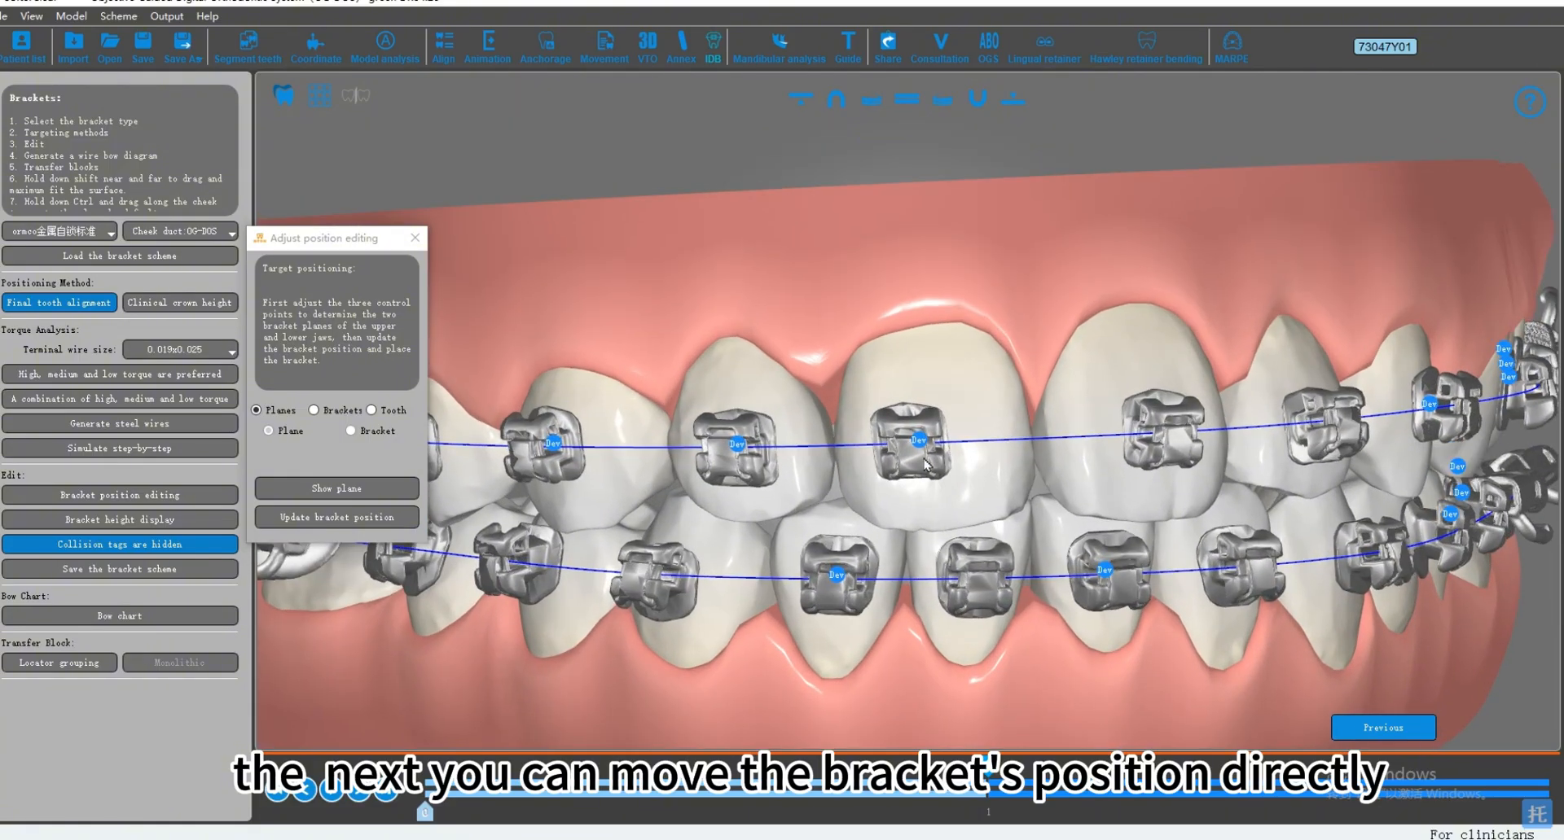
click(924, 464)
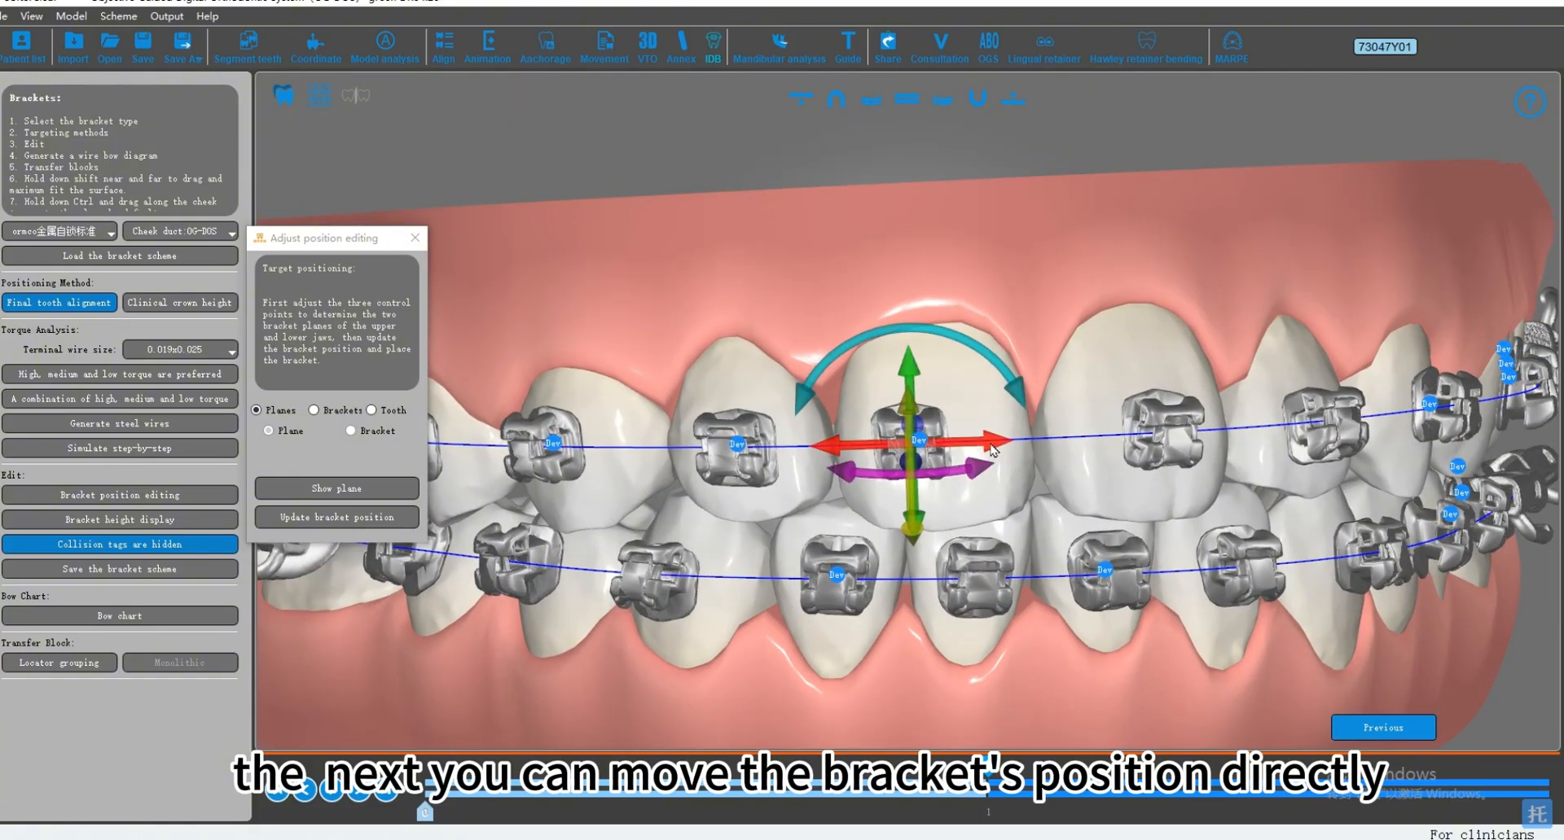
drag(981, 451, 1287, 463)
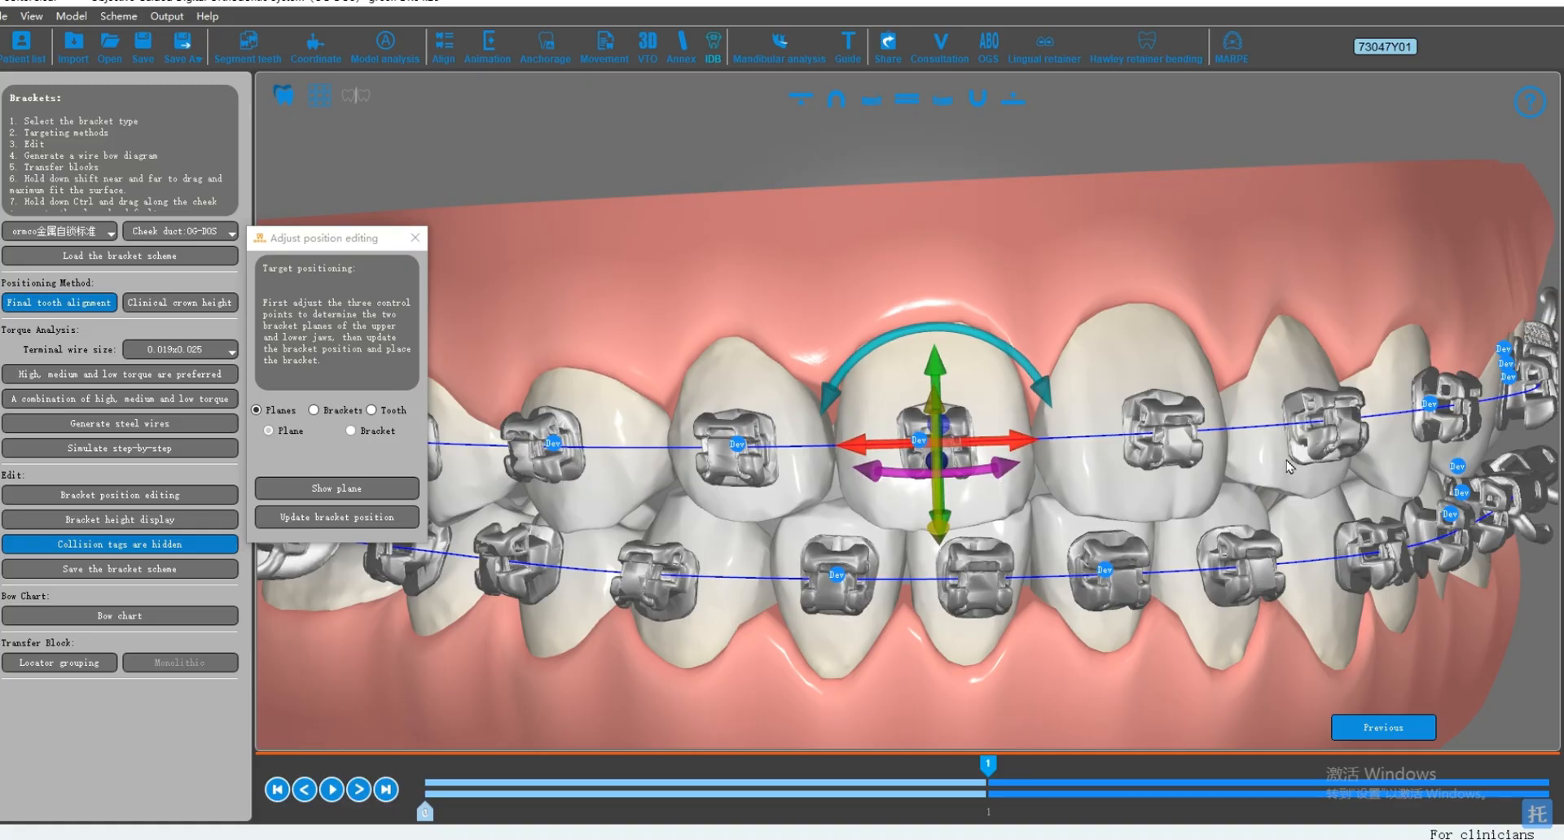
middle_drag(984, 419, 997, 456)
middle_drag(873, 193, 859, 236)
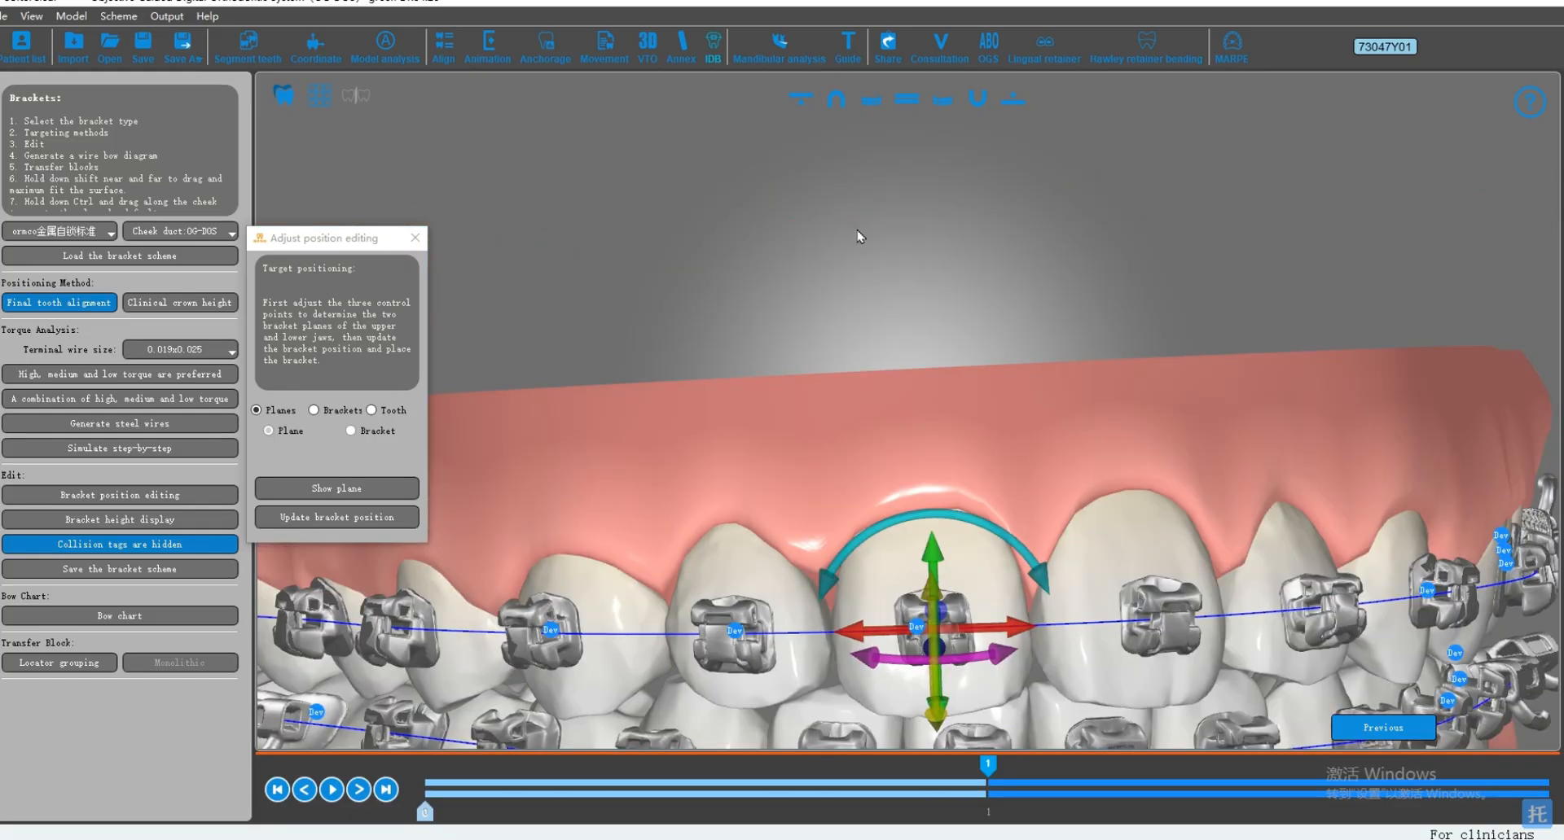
Step: Fine-tune the upper right central incisor from the occlusal view, moving the tooth together with its bracket
click(806, 108)
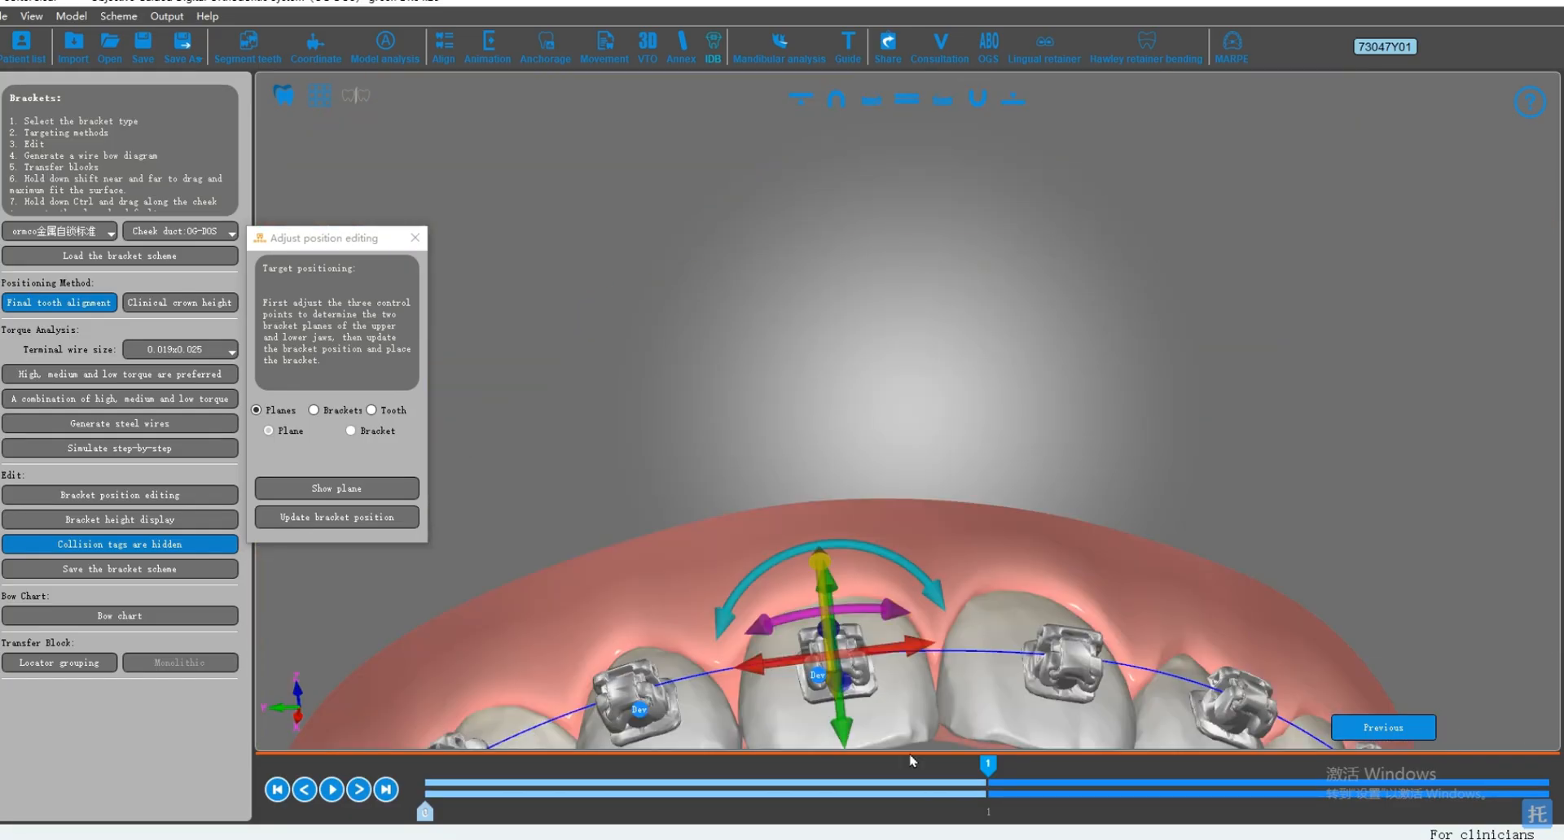
middle_drag(894, 595, 890, 467)
scroll(873, 409, up, 3)
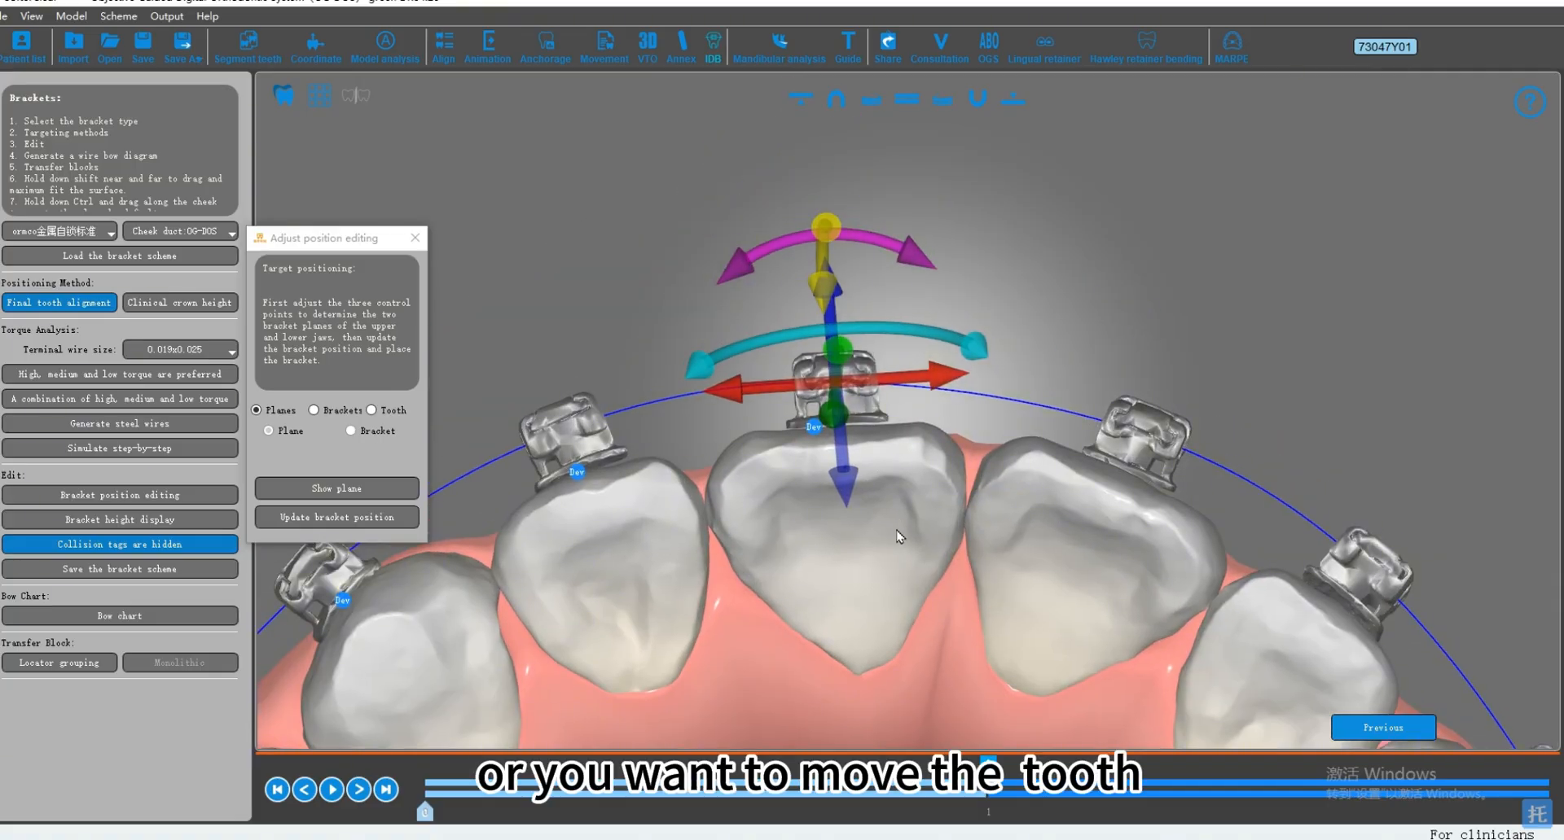
middle_drag(902, 542, 915, 526)
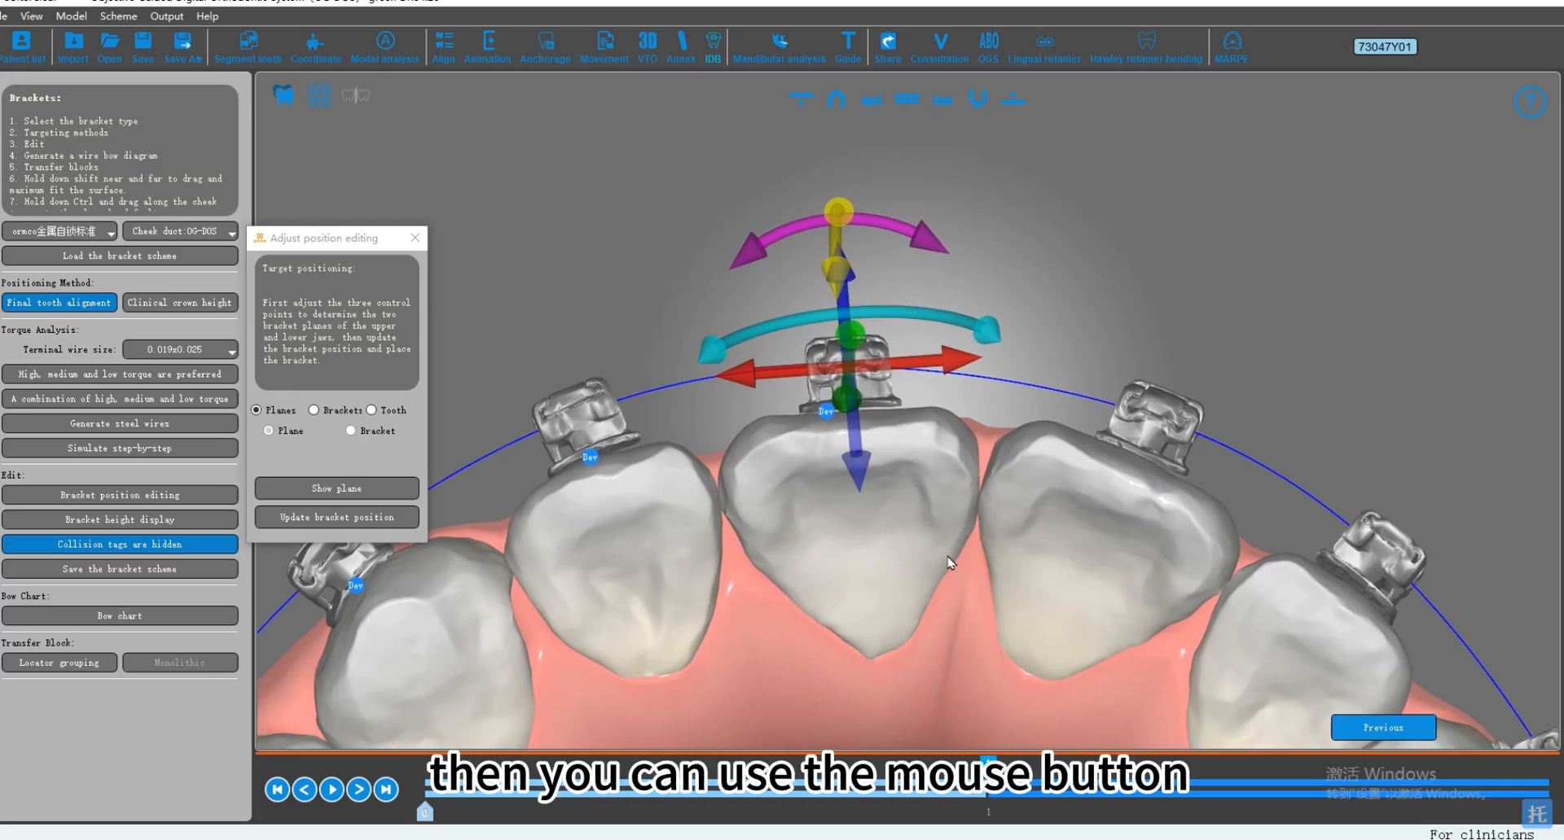
double_click(906, 519)
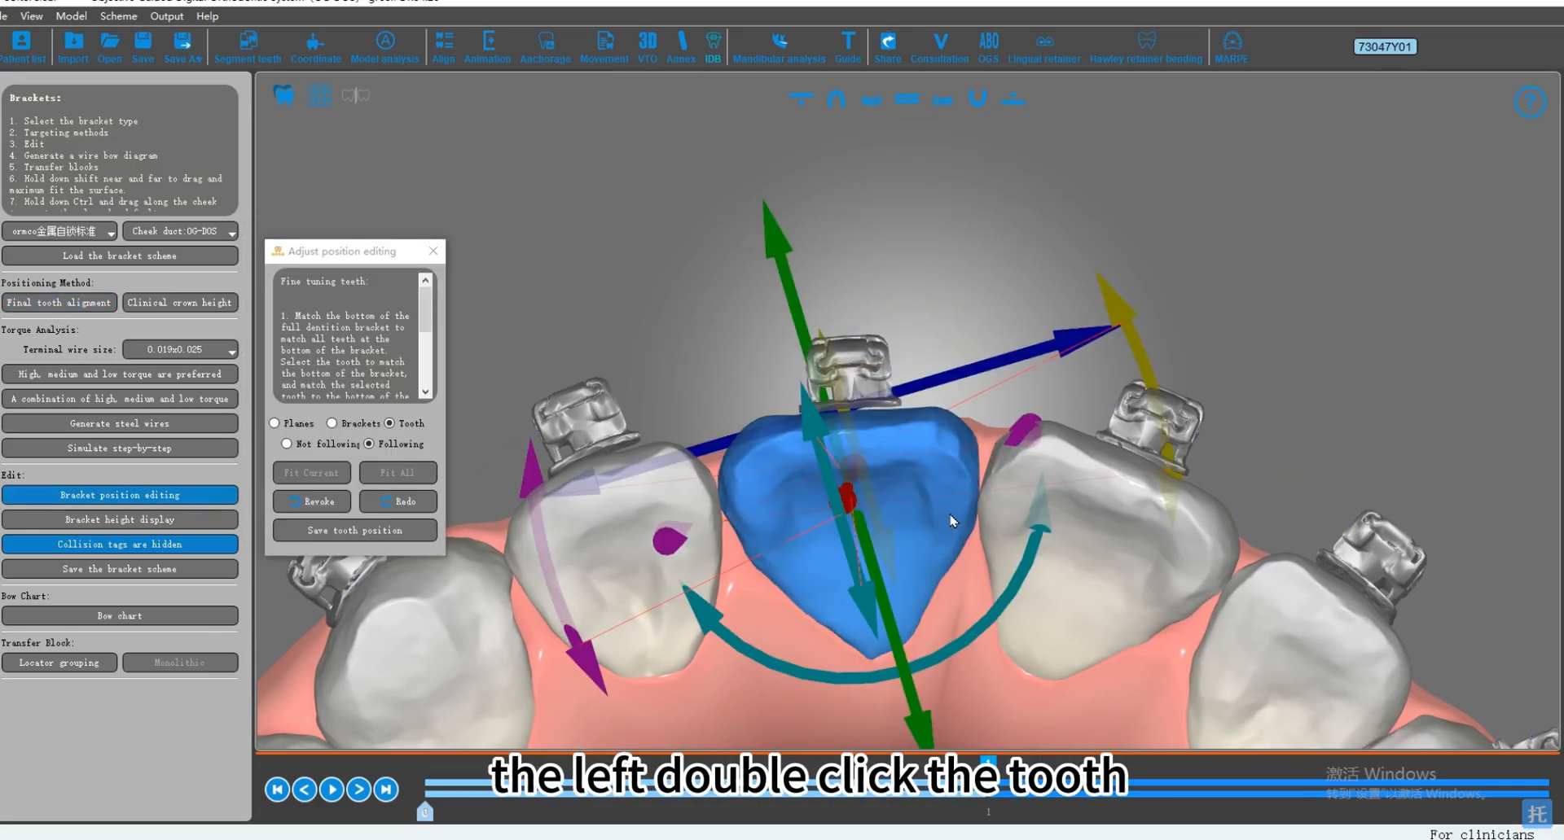
middle_drag(951, 521, 988, 527)
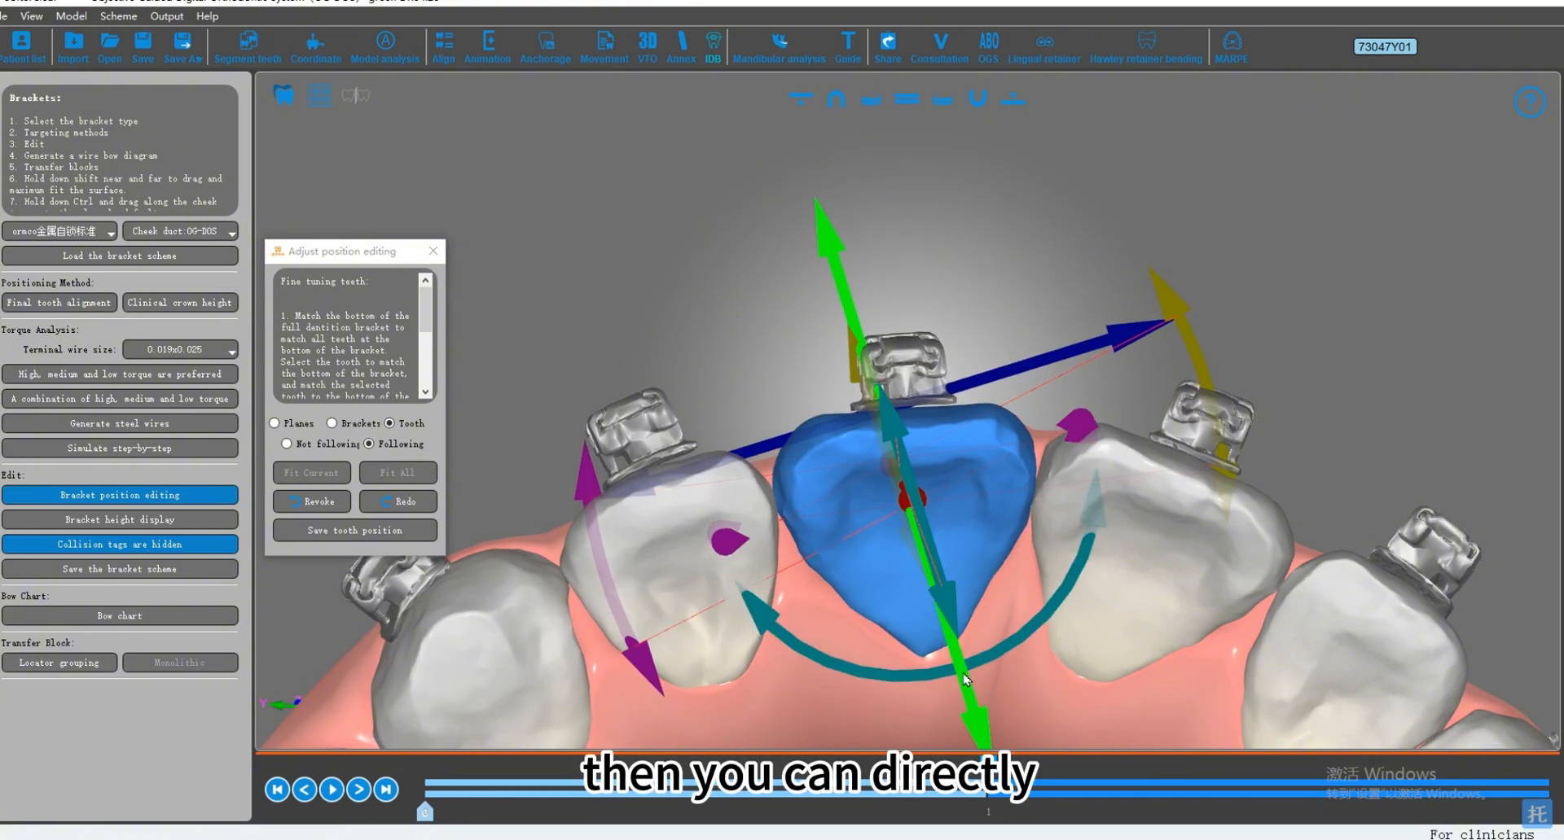
mouse_move(965, 680)
mouse_down()
mouse_move(959, 660)
mouse_move(959, 685)
mouse_up()
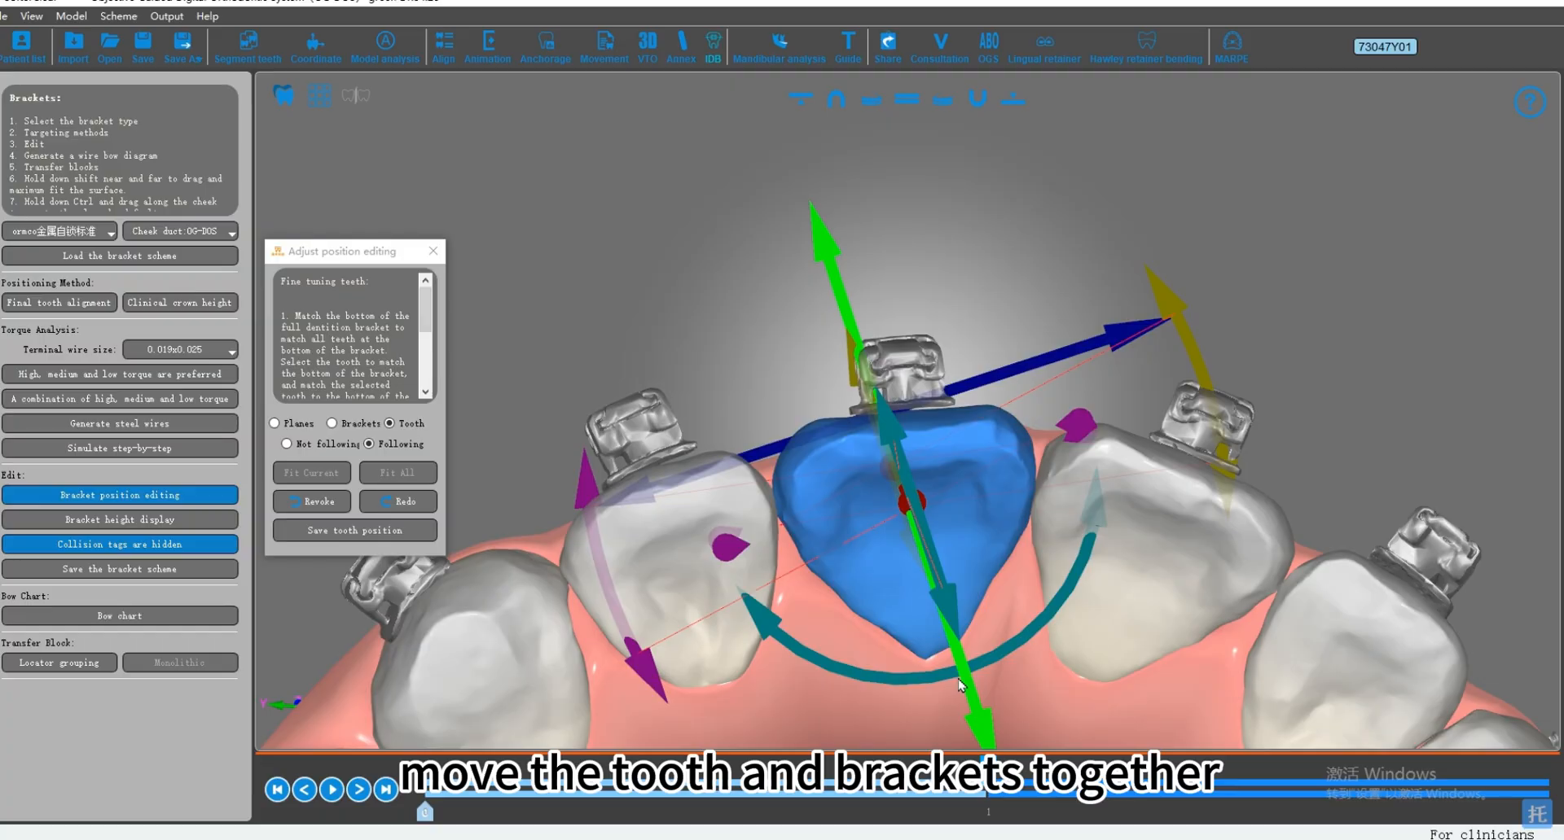
middle_drag(509, 443, 520, 429)
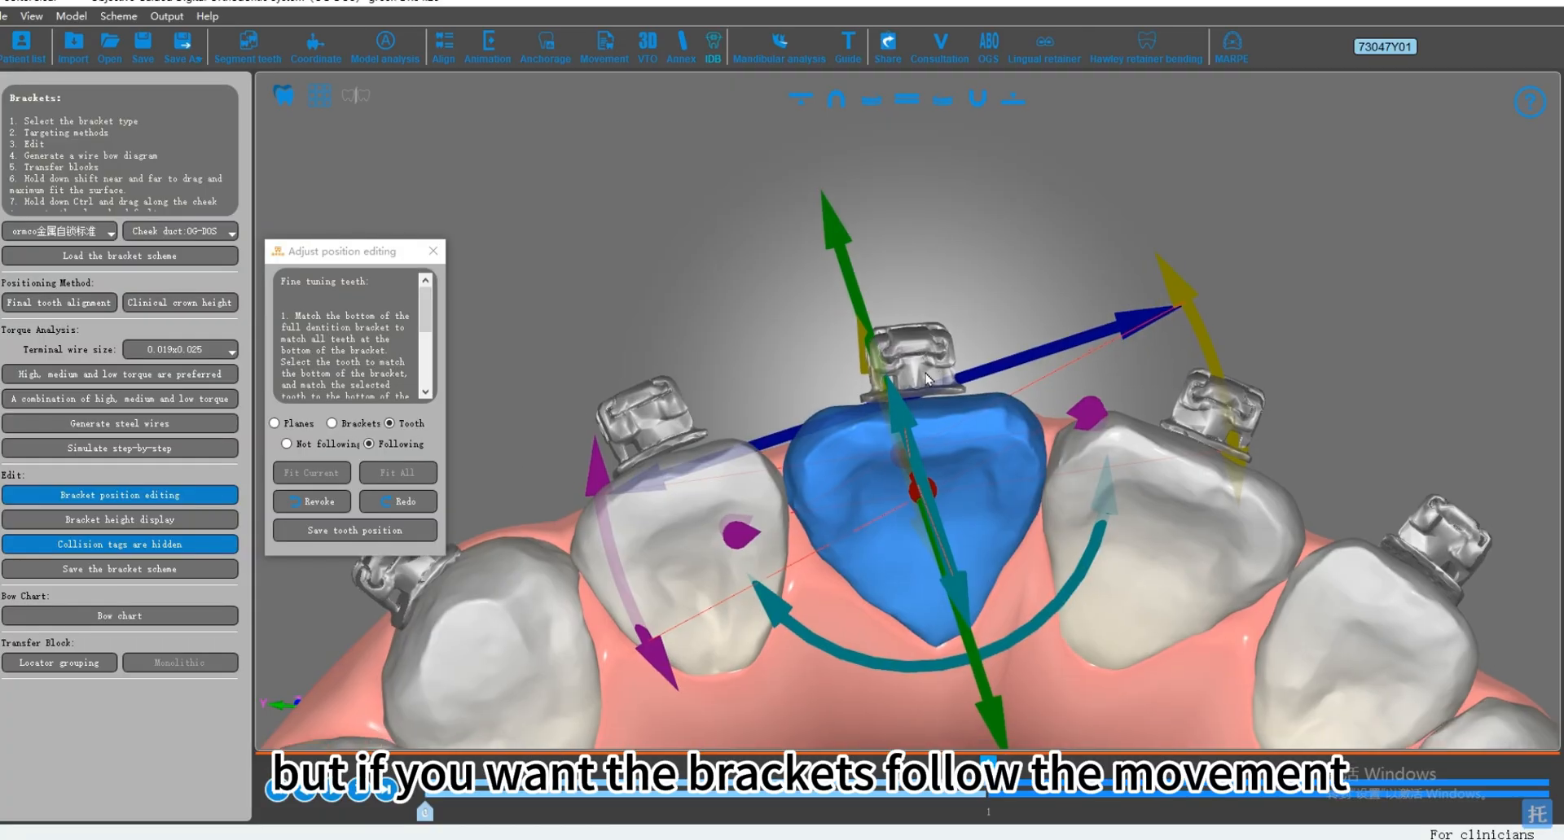
Step: Set the bracket to Not following and move the upper right central incisor slightly away from its bracket
click(323, 454)
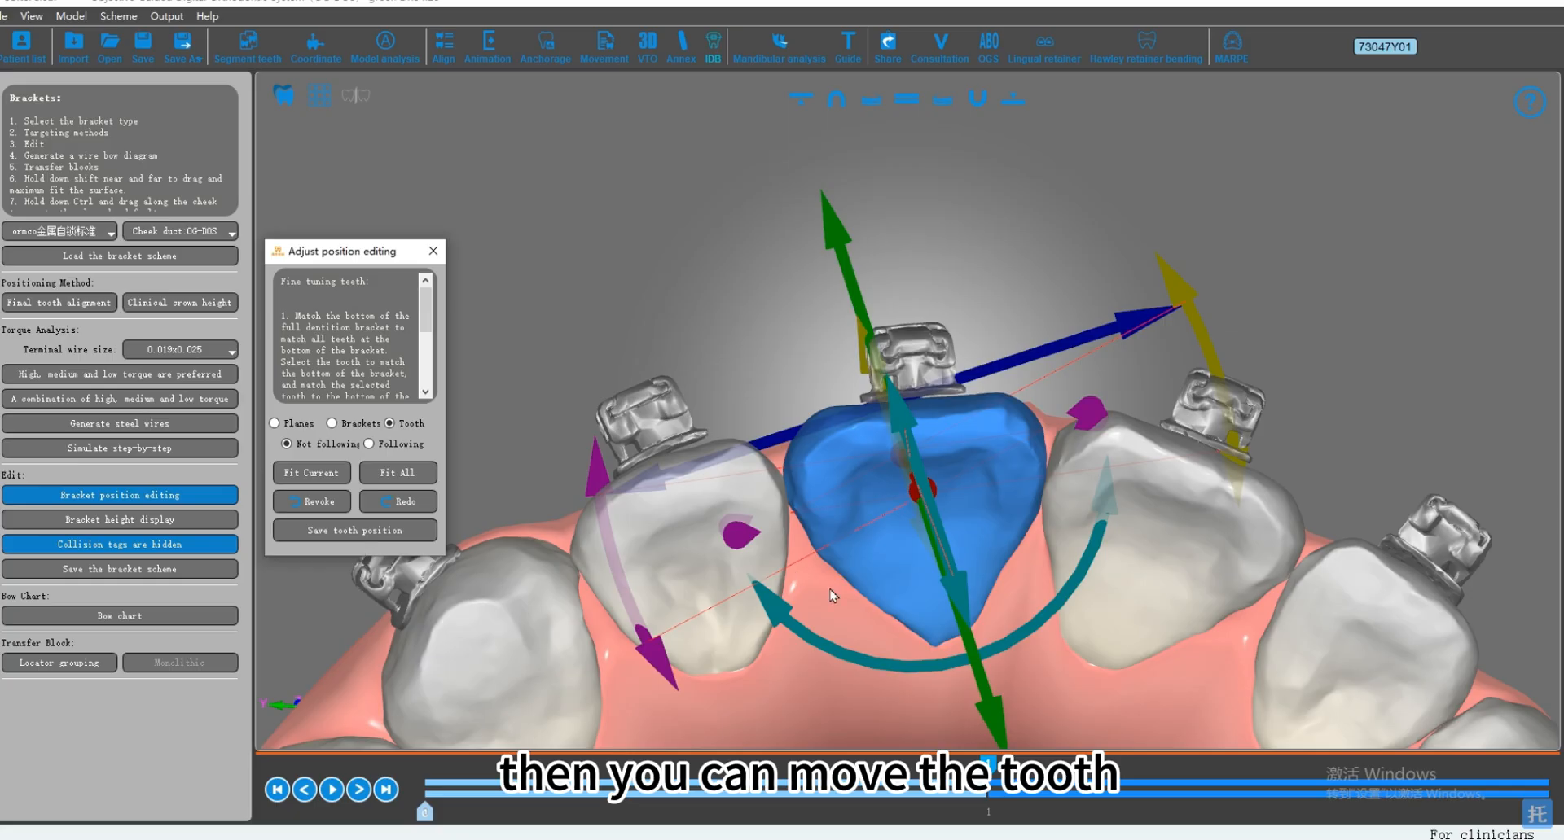
drag(994, 670, 992, 689)
drag(851, 303, 849, 294)
Step: Set the bracket back to Following and select the upper right lateral incisor for fine-tuning
click(369, 444)
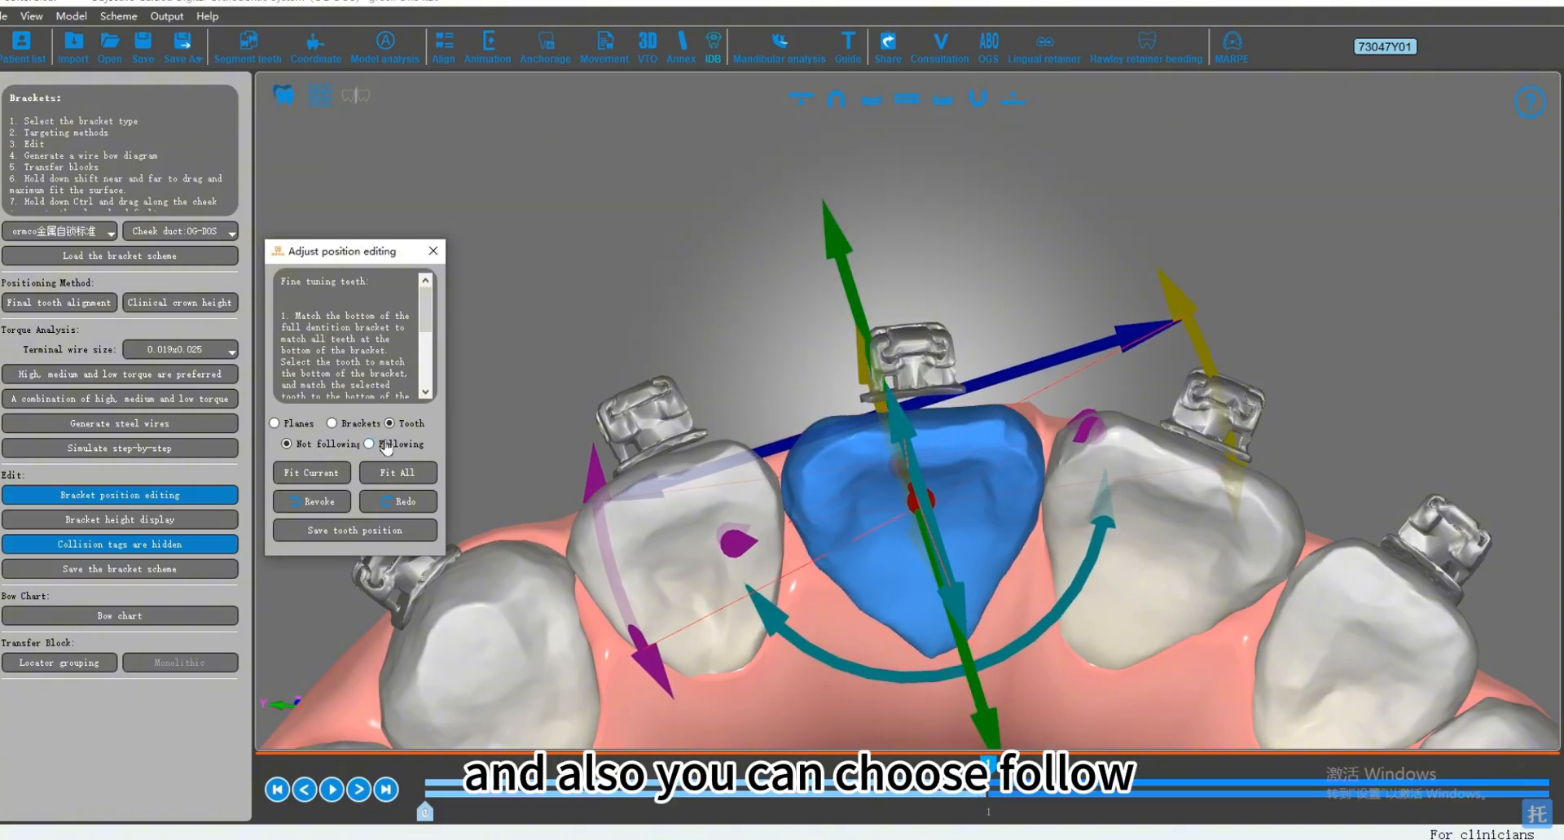
drag(864, 304, 856, 295)
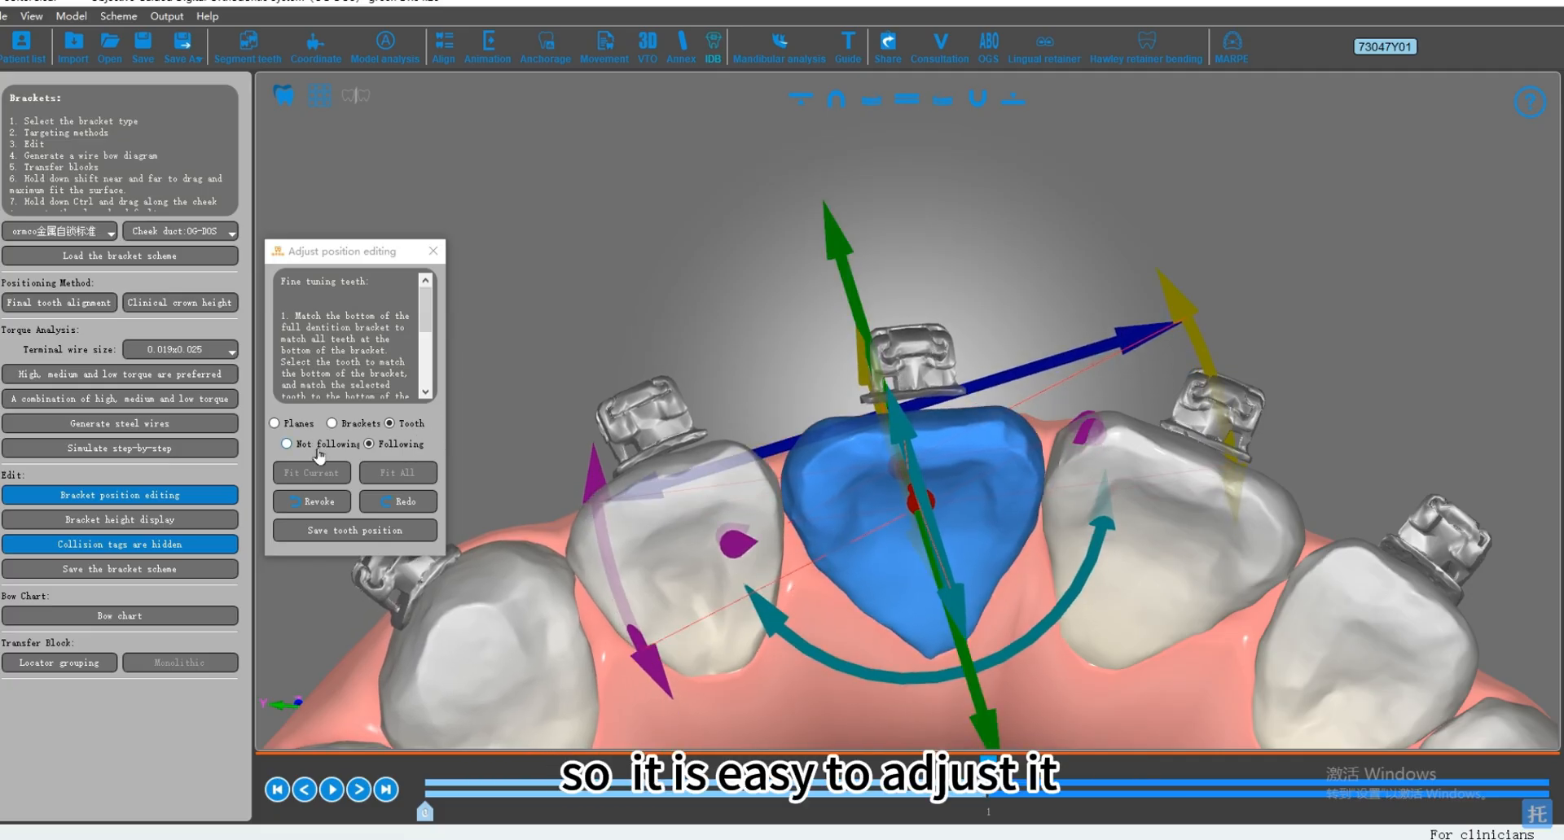
middle_drag(882, 507, 873, 507)
middle_drag(1069, 488, 1058, 478)
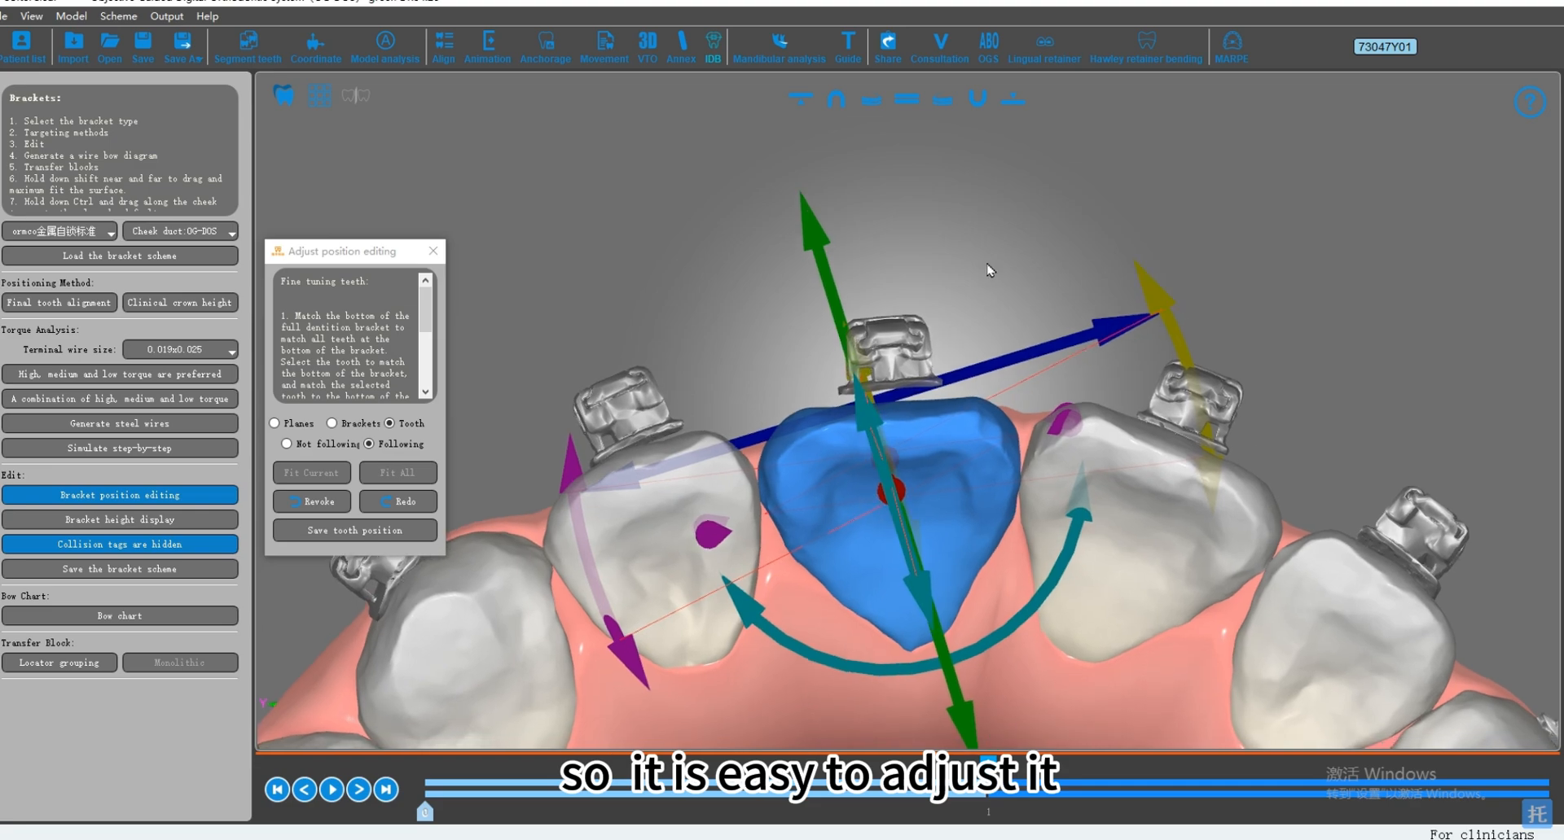
scroll(937, 323, up, 3)
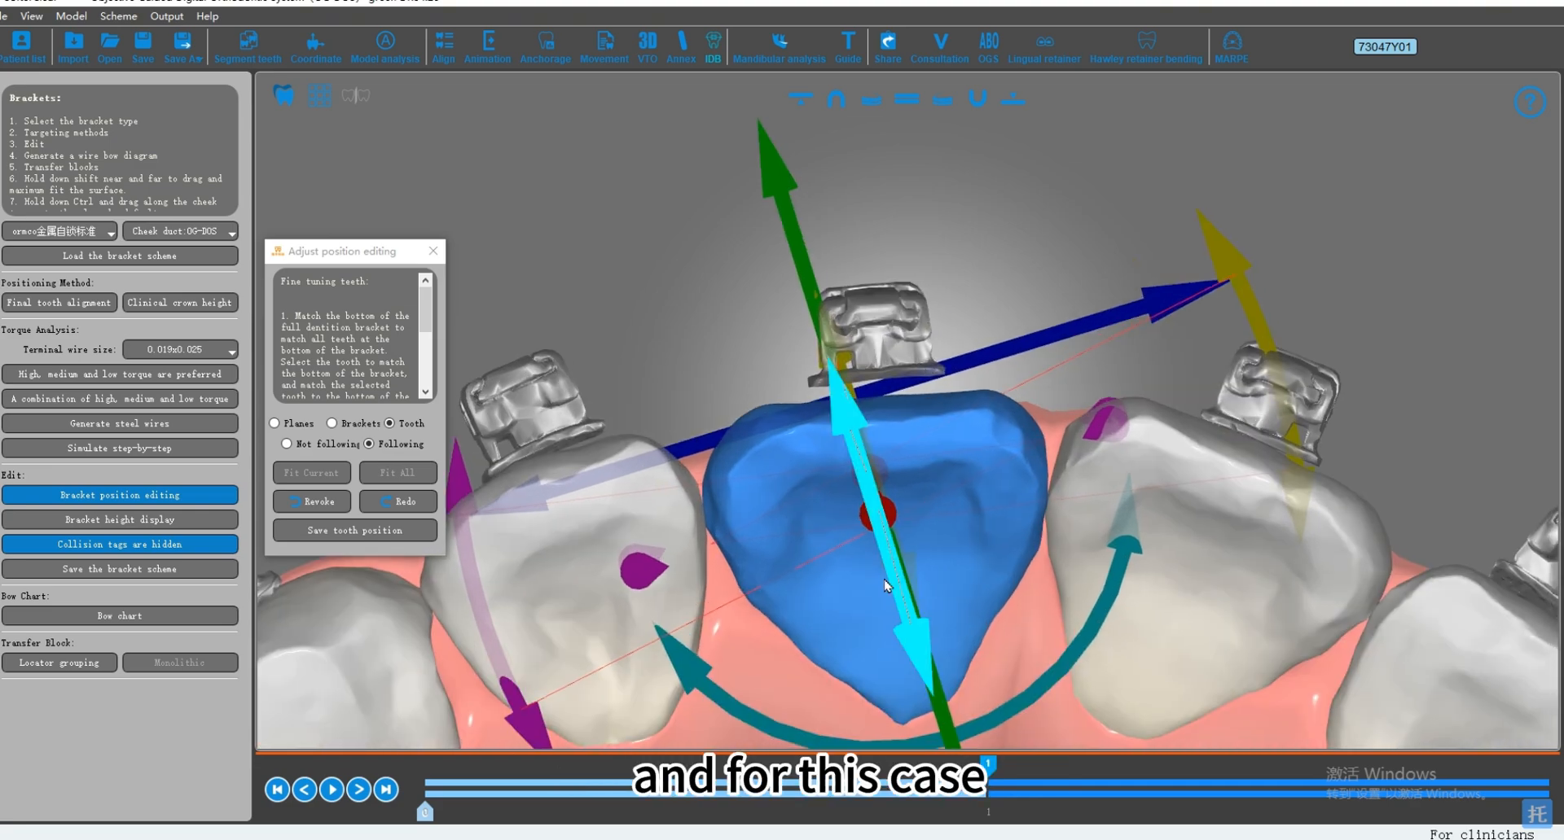
click(897, 425)
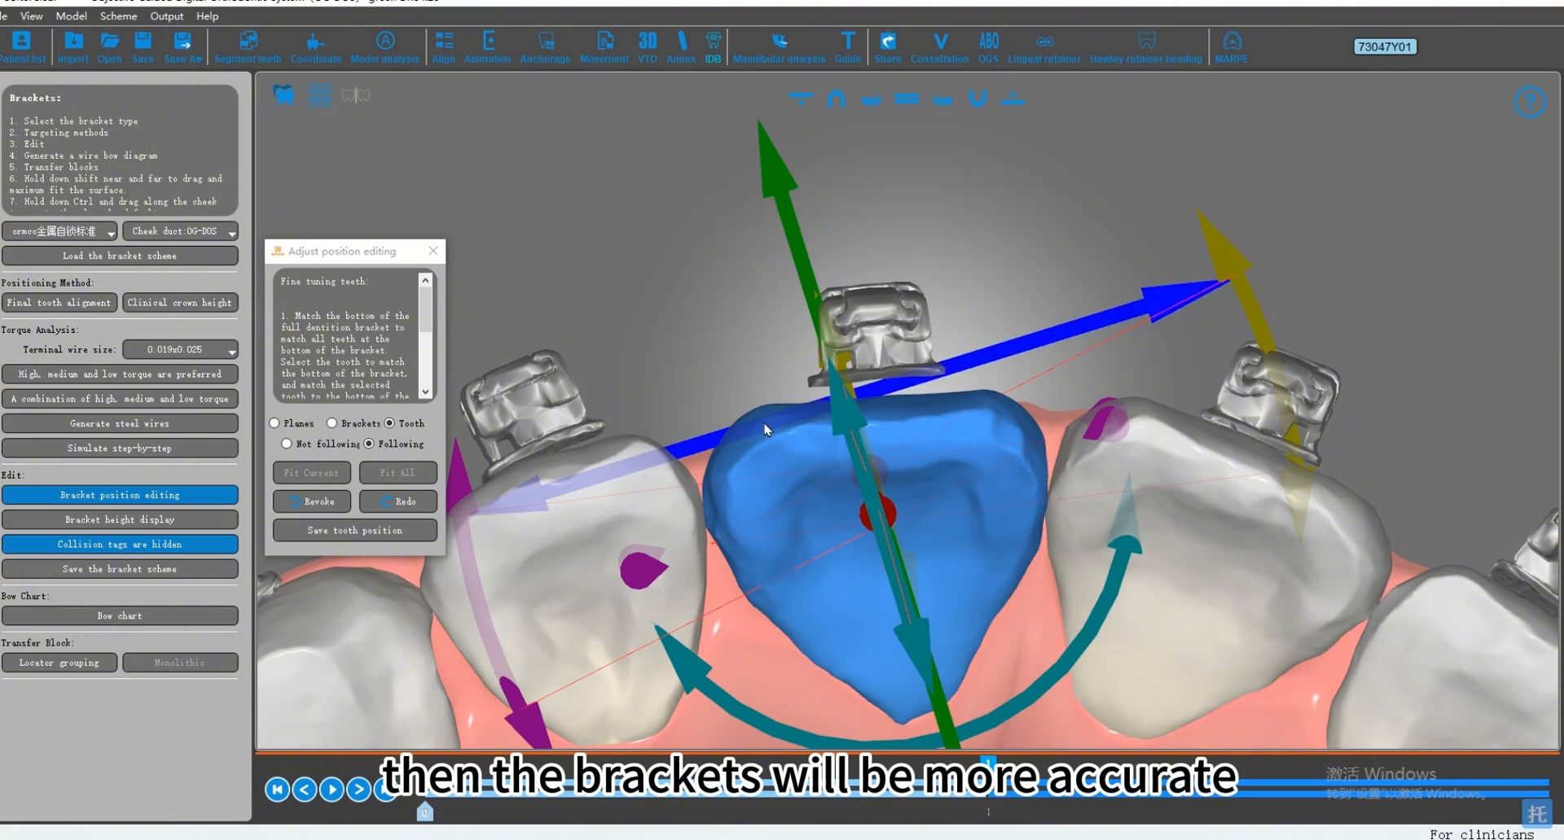
scroll(823, 469, down, 2)
click(628, 525)
scroll(884, 571, down, 3)
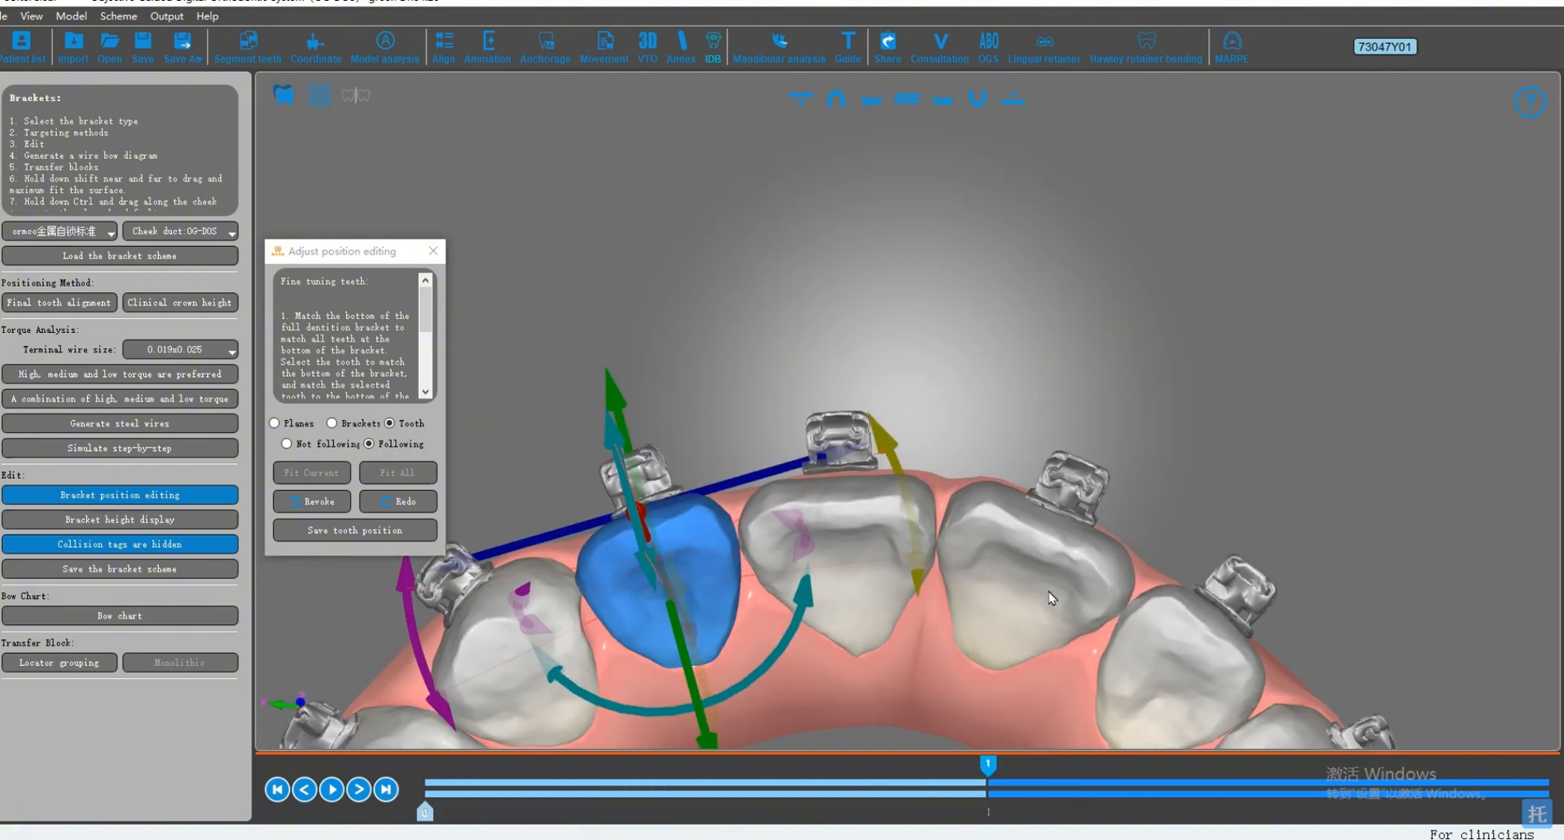
Step: Switch to Planes editing with the whole upper arch in view and toggle the bracket planes on and off
middle_drag(1051, 599, 1054, 412)
scroll(1053, 416, down, 3)
middle_drag(1023, 524, 1052, 382)
mouse_move(1015, 450)
middle_down()
mouse_move(1082, 442)
mouse_move(1073, 396)
mouse_move(997, 430)
middle_up()
scroll(980, 429, down, 1)
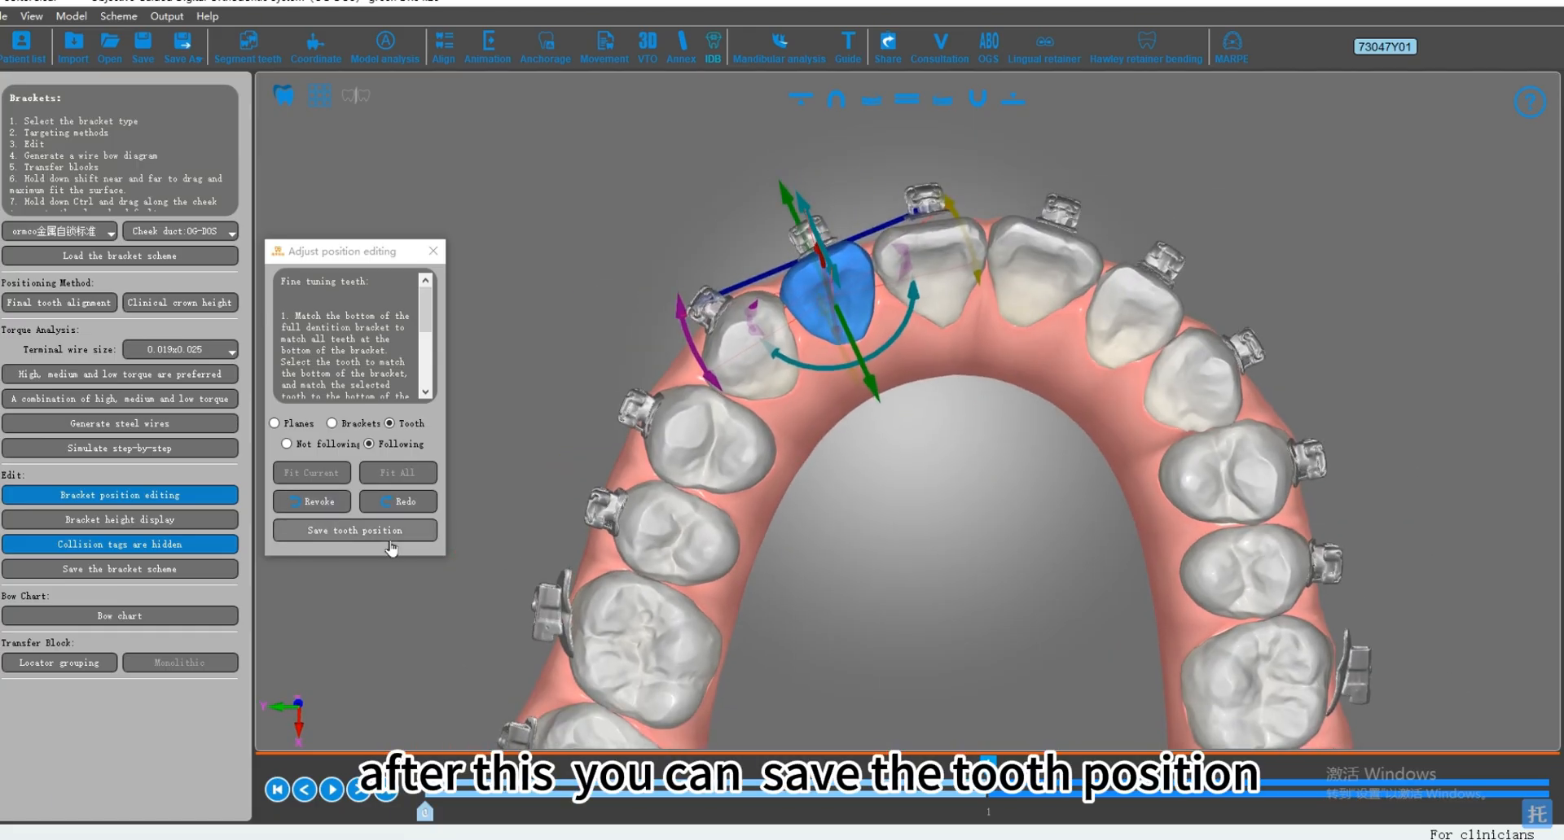
click(300, 425)
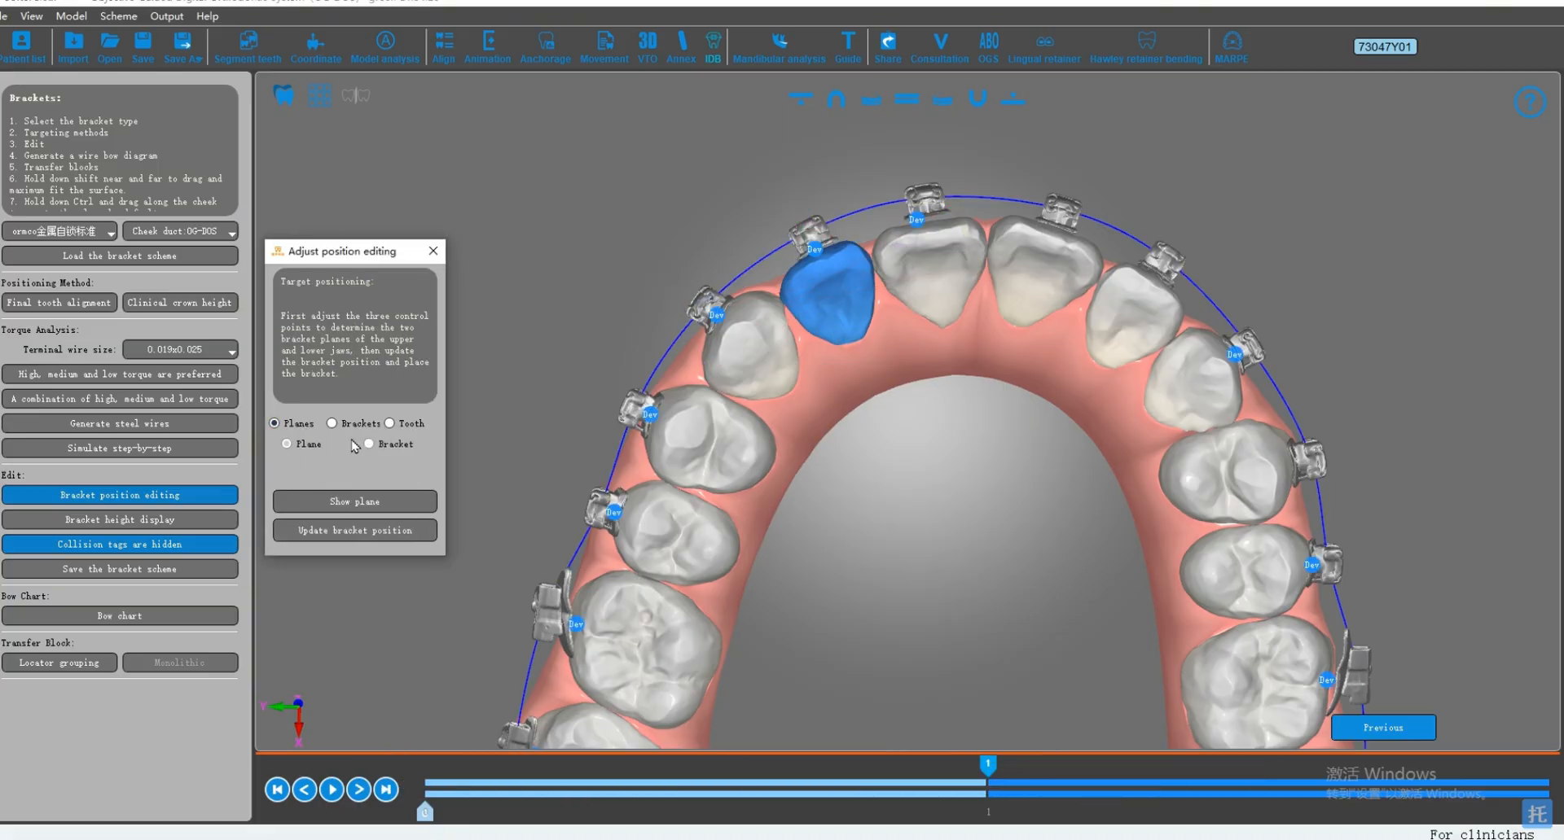
click(395, 503)
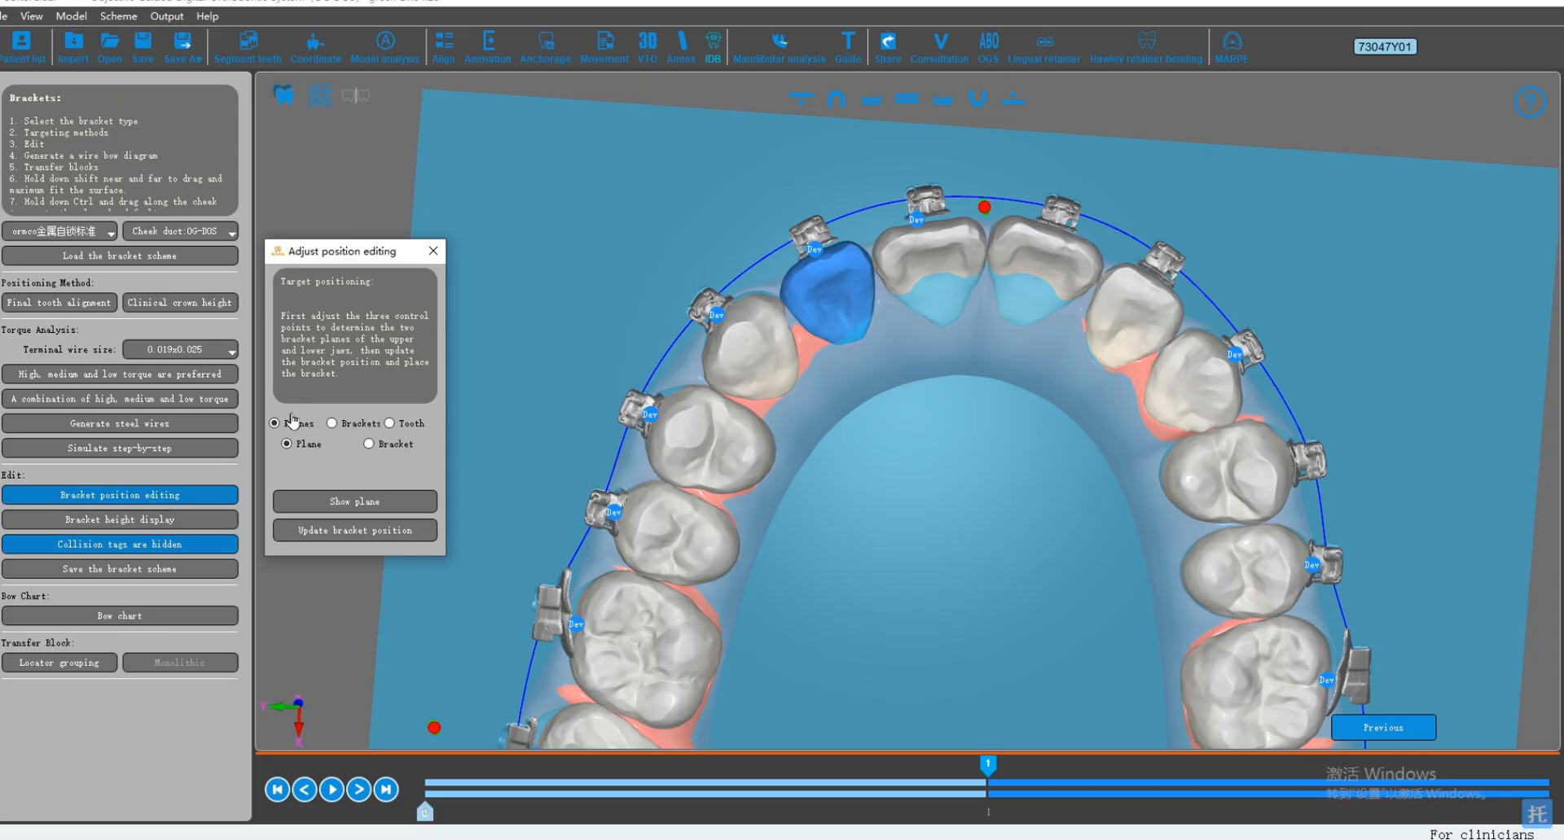
click(352, 499)
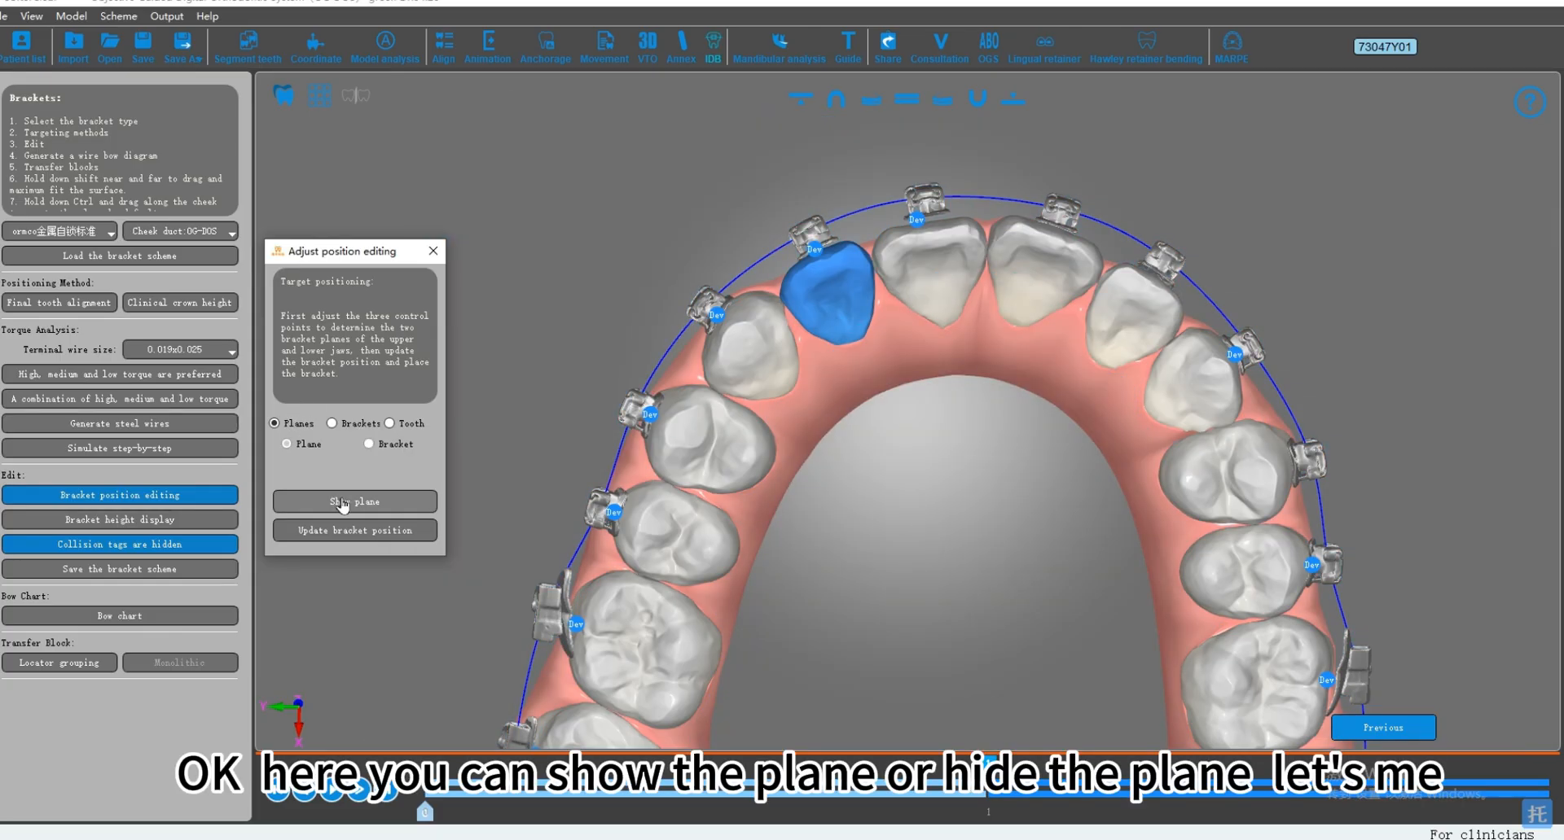
click(358, 510)
click(360, 511)
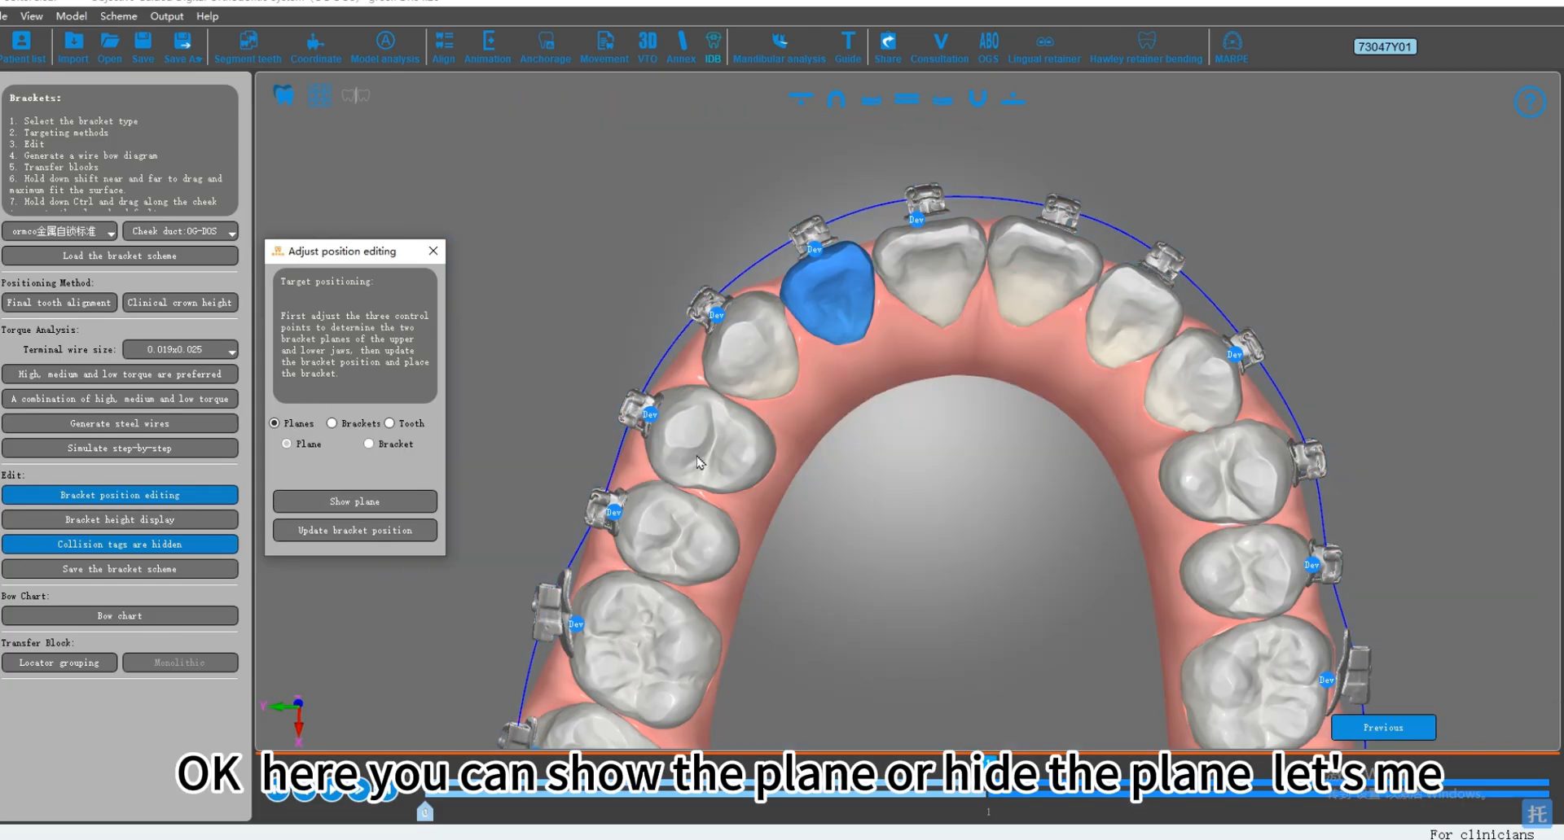
Step: Select the bracket on the upper right first molar and fine-tune its position against the tooth
right_drag(701, 458, 740, 444)
middle_drag(627, 612, 702, 536)
scroll(774, 531, up, 2)
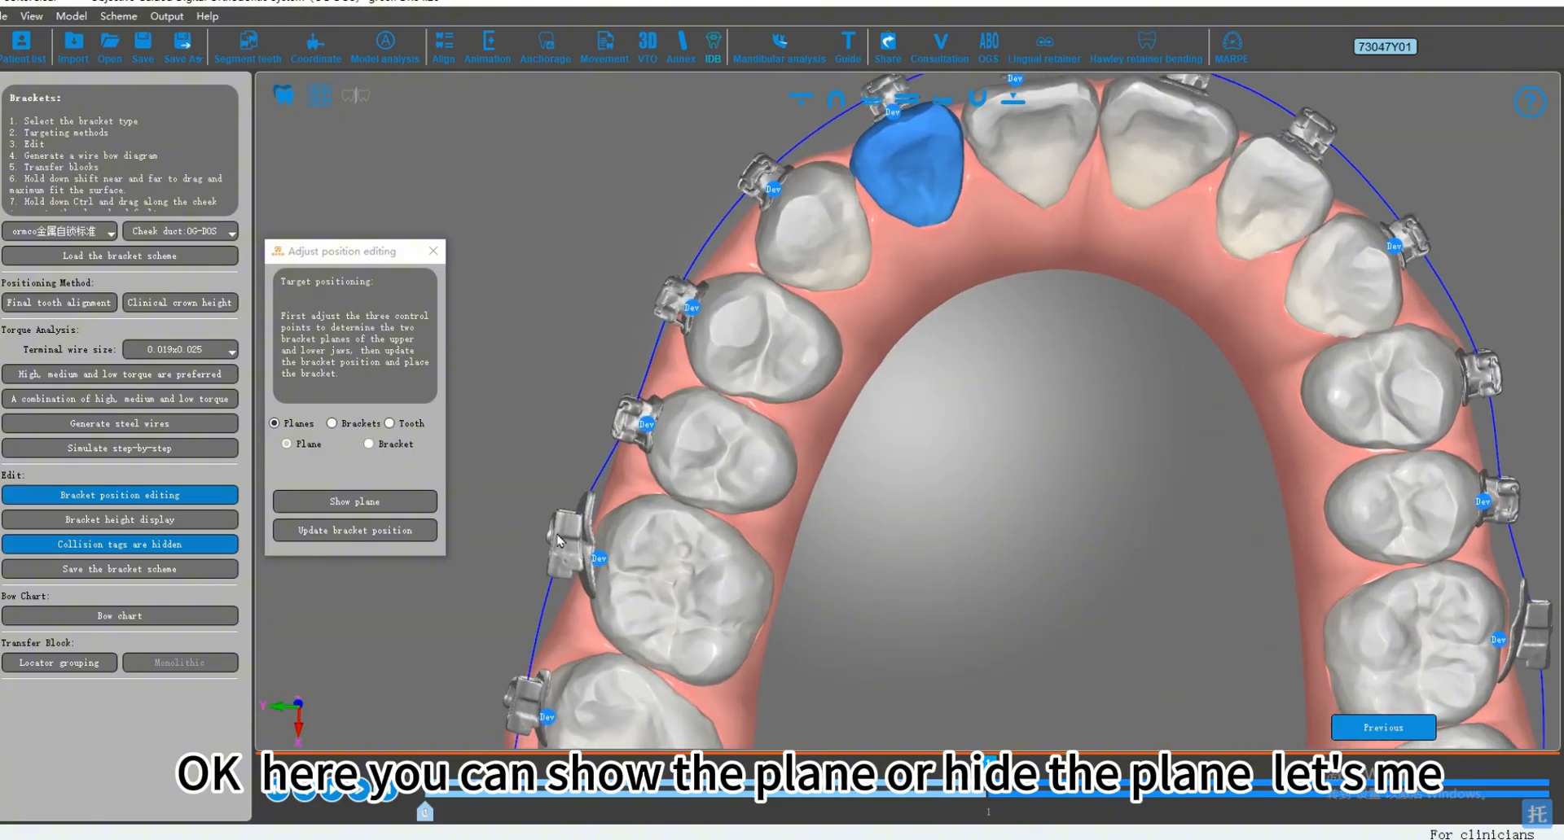
click(562, 538)
middle_drag(506, 510, 536, 534)
drag(536, 534, 731, 454)
drag(652, 595, 663, 599)
middle_drag(969, 517, 781, 425)
middle_drag(1093, 555, 827, 472)
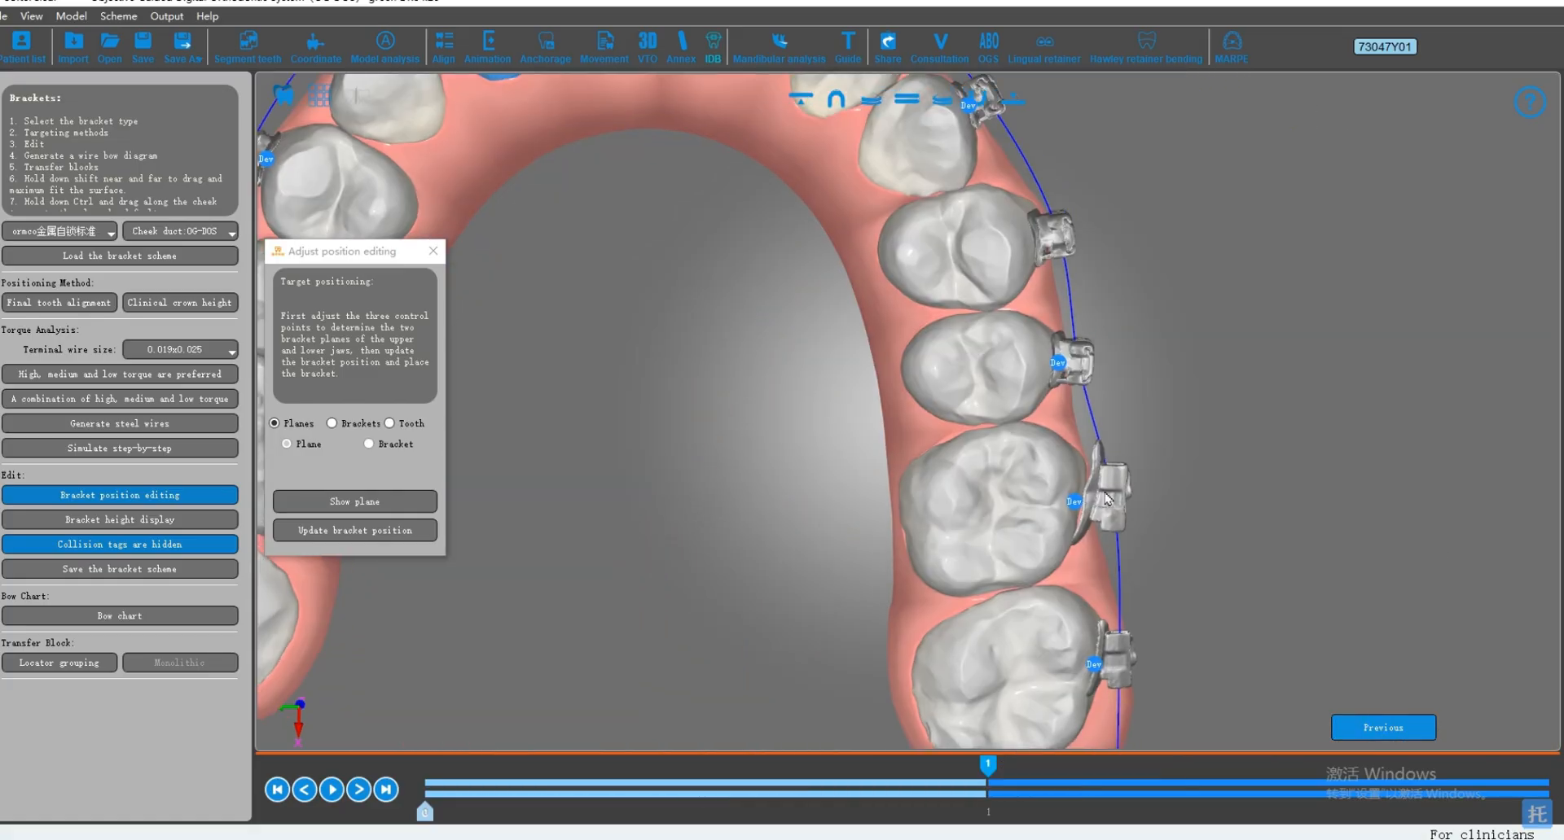
Step: Select the bracket on the upper left first molar and adjust its angle slightly
click(1106, 497)
drag(1188, 525, 851, 513)
scroll(852, 513, down, 4)
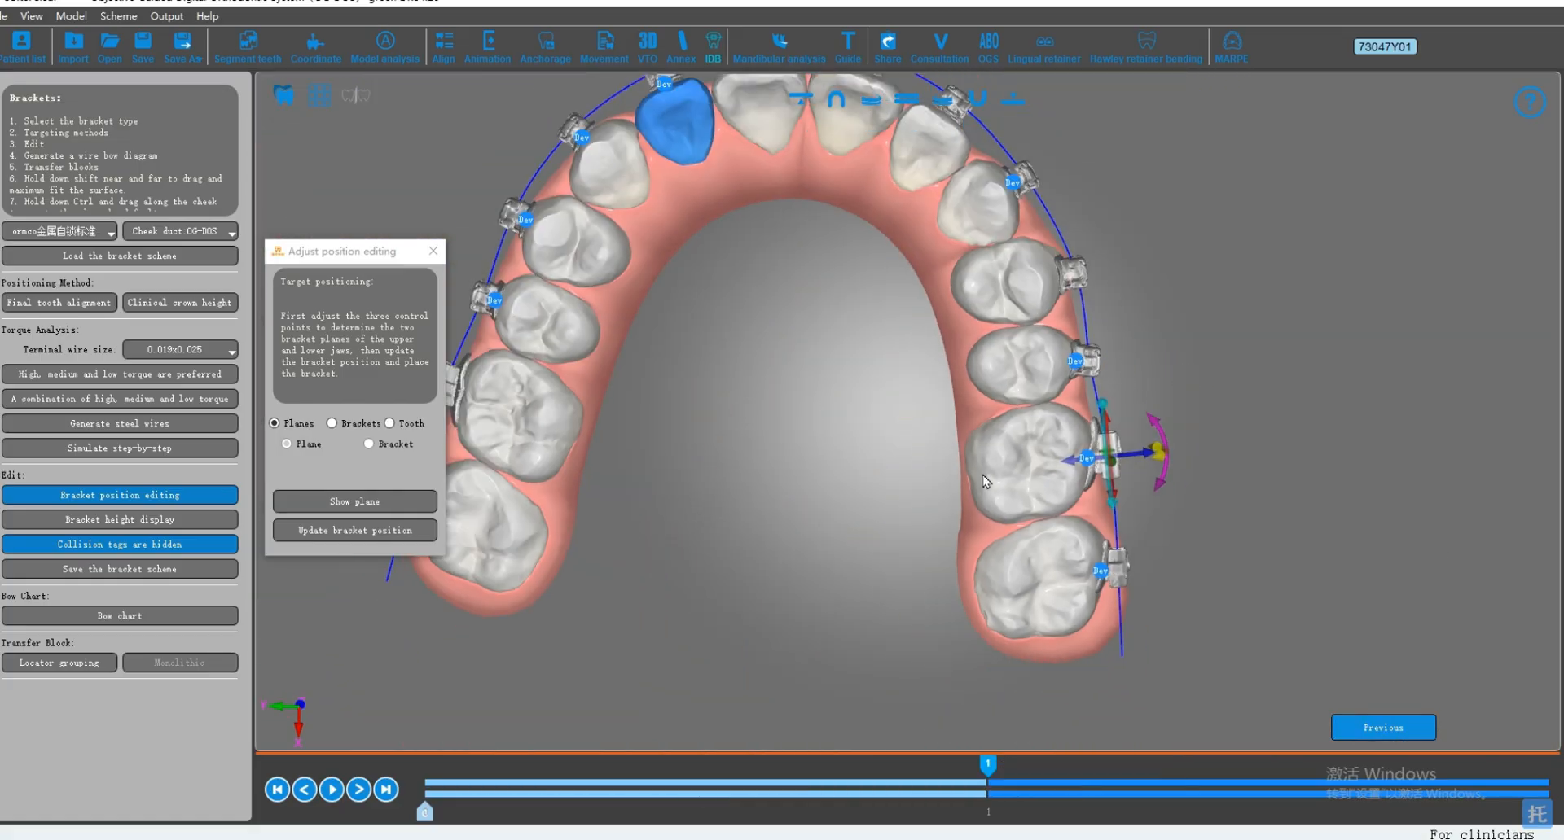
middle_drag(982, 342, 1116, 405)
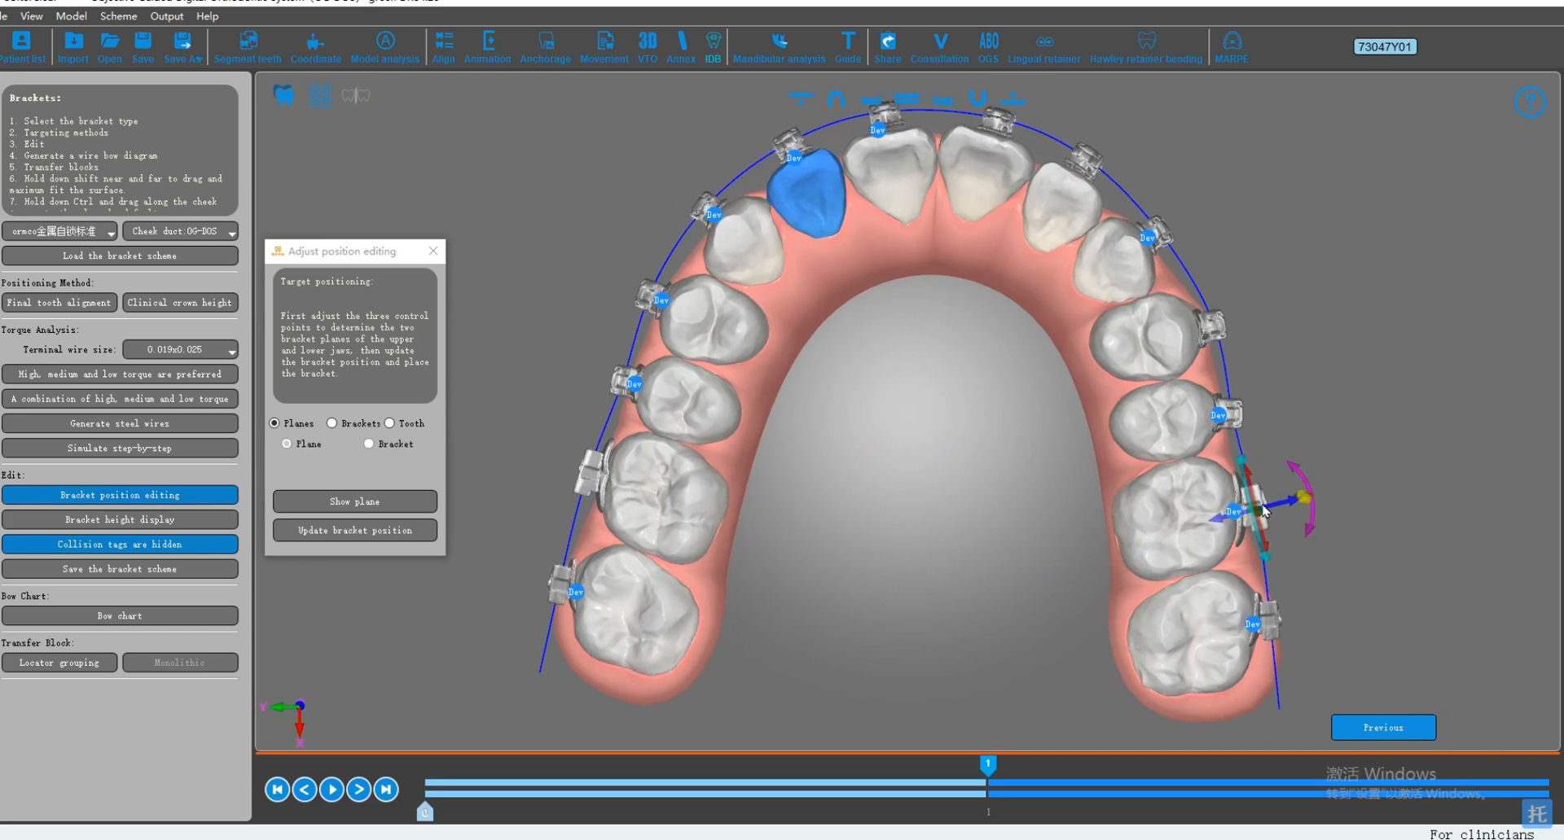
Step: Select the upper right first molar's bracket again and readjust its position slightly
scroll(589, 489, up, 2)
click(594, 548)
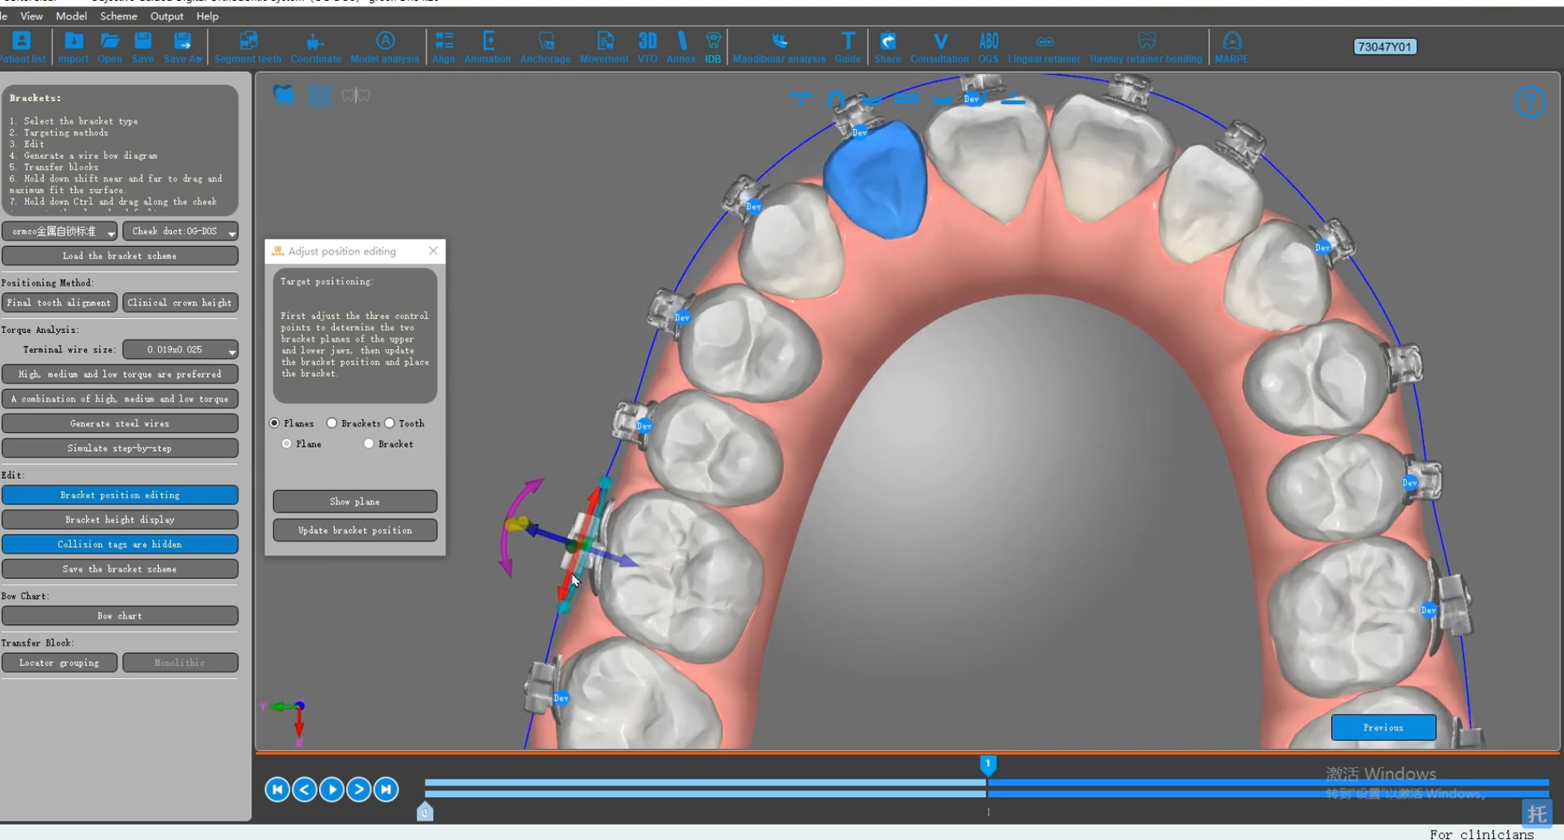
scroll(784, 492, down, 3)
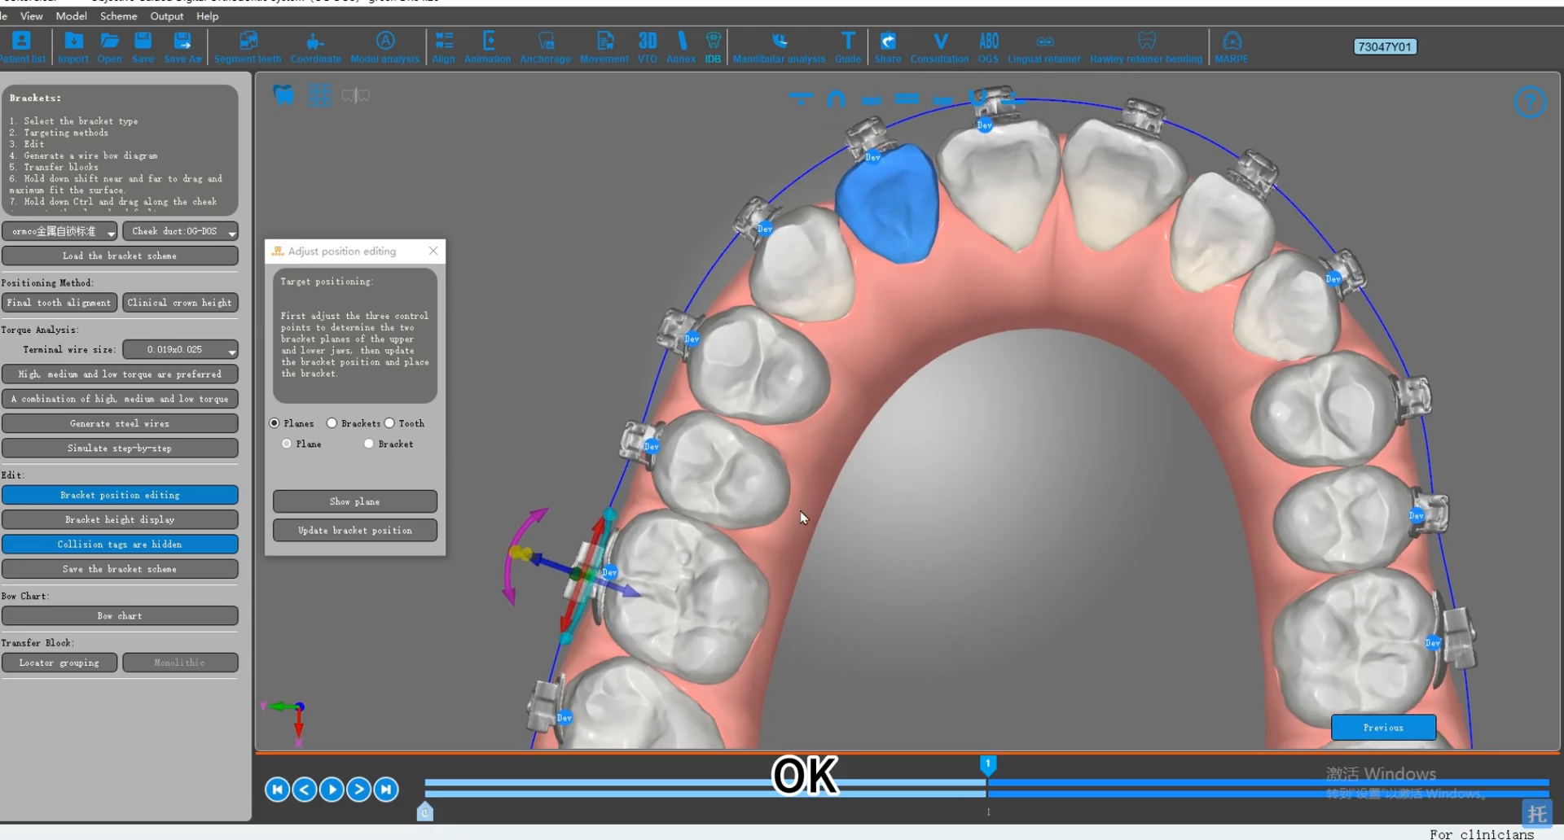
scroll(795, 499, up, 2)
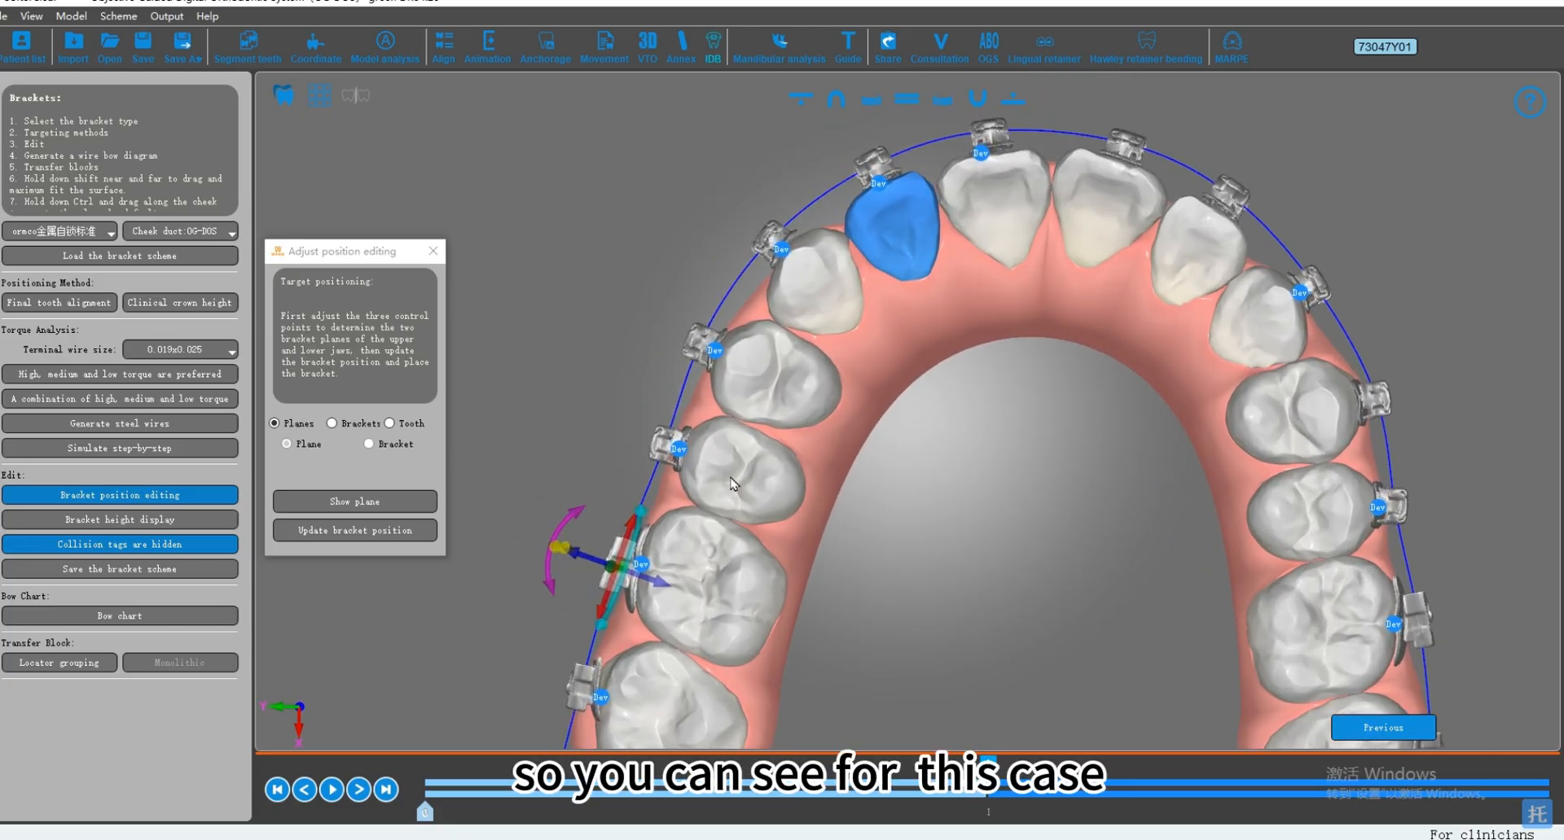
Step: Switch back to Tooth fine-tuning, clear the tooth selection, and examine the central grooves of the upper posterior teeth
click(731, 484)
scroll(829, 500, down, 2)
click(923, 482)
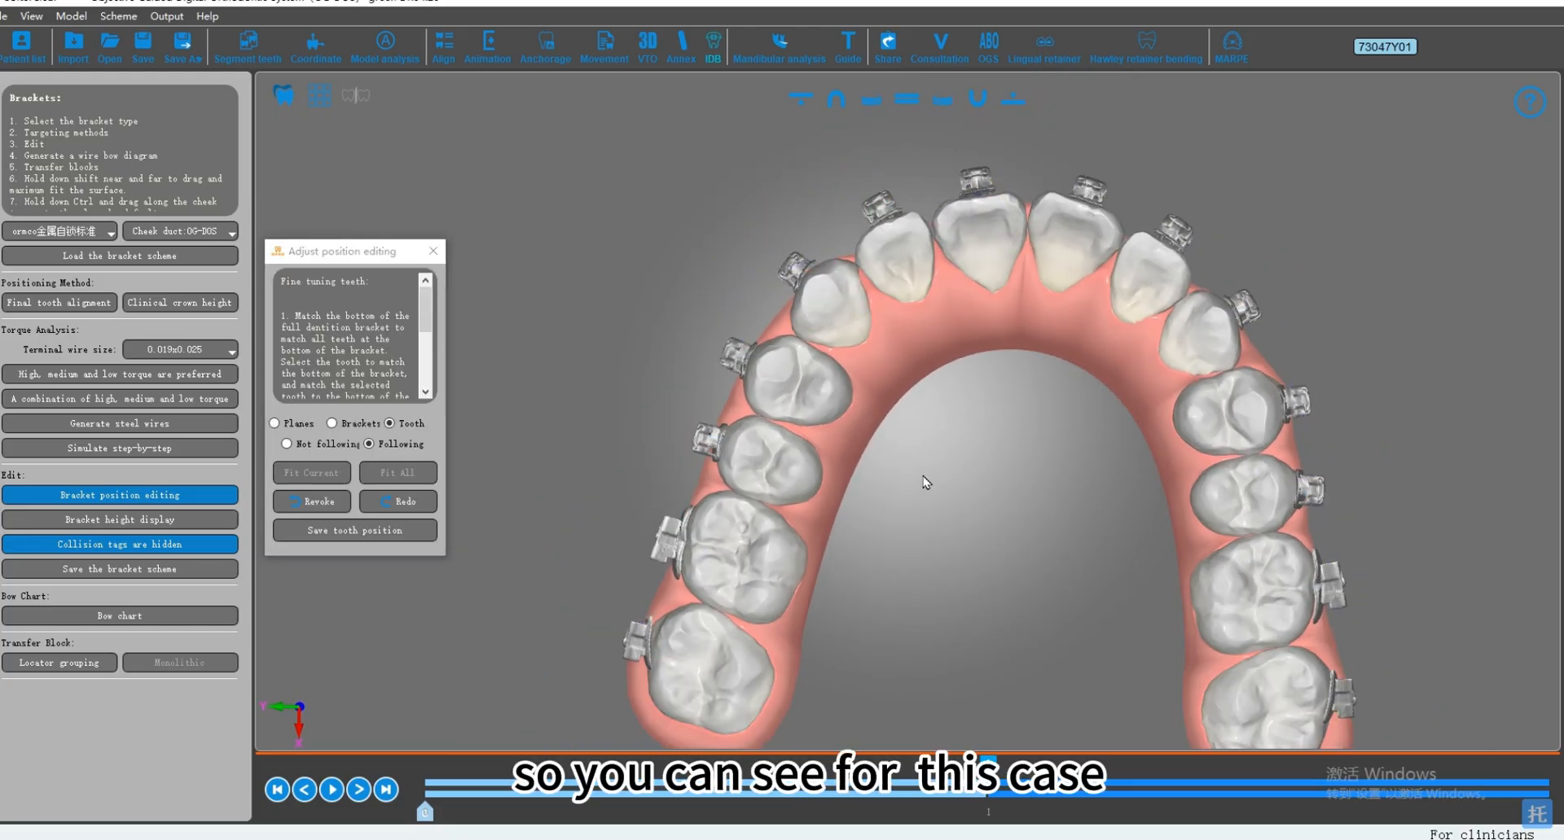
scroll(877, 513, up, 3)
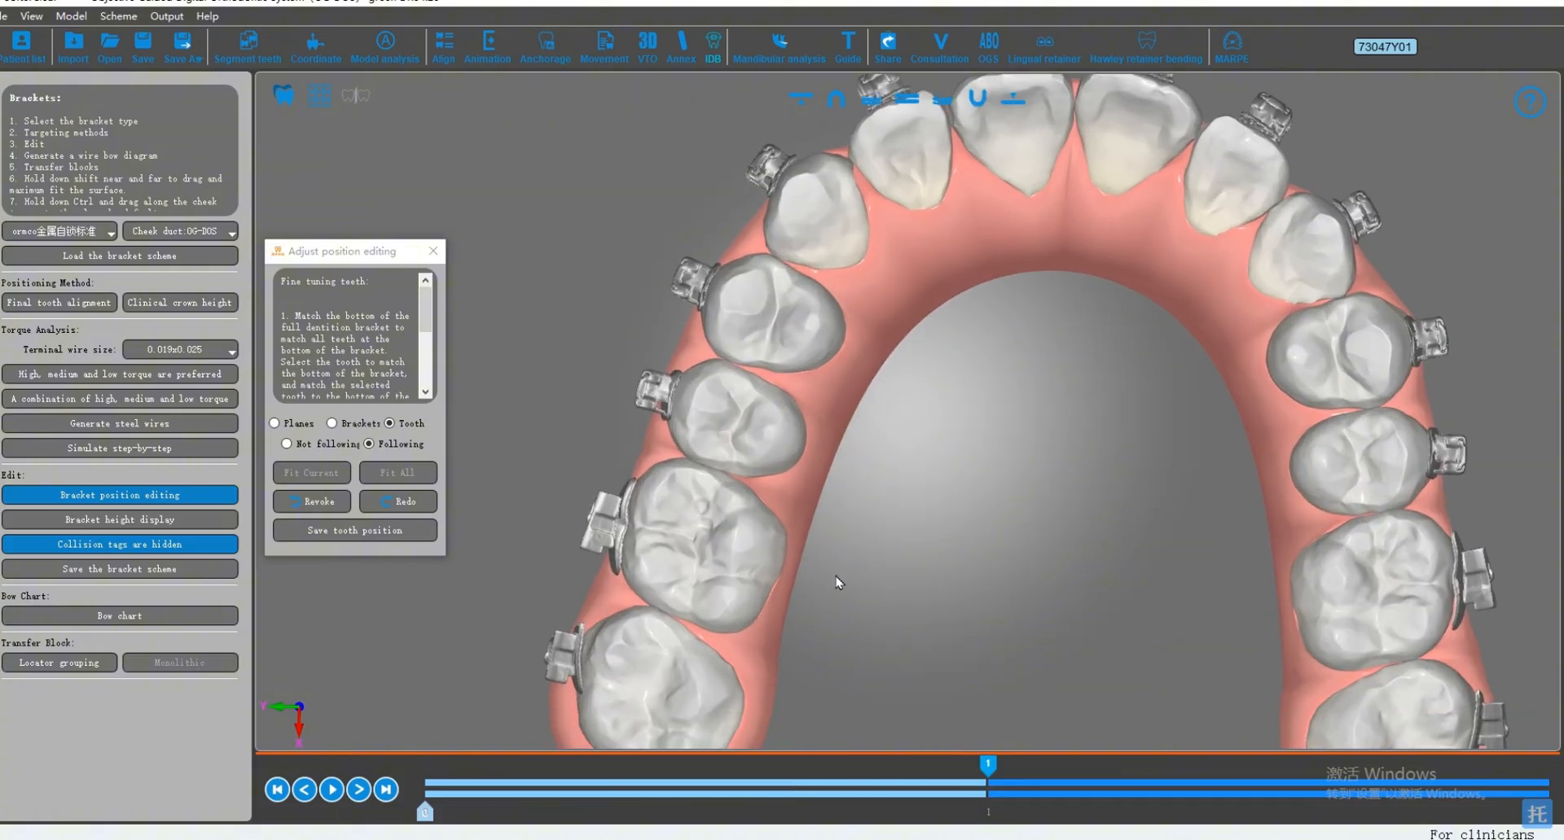
middle_drag(835, 577, 842, 532)
drag(809, 532, 857, 519)
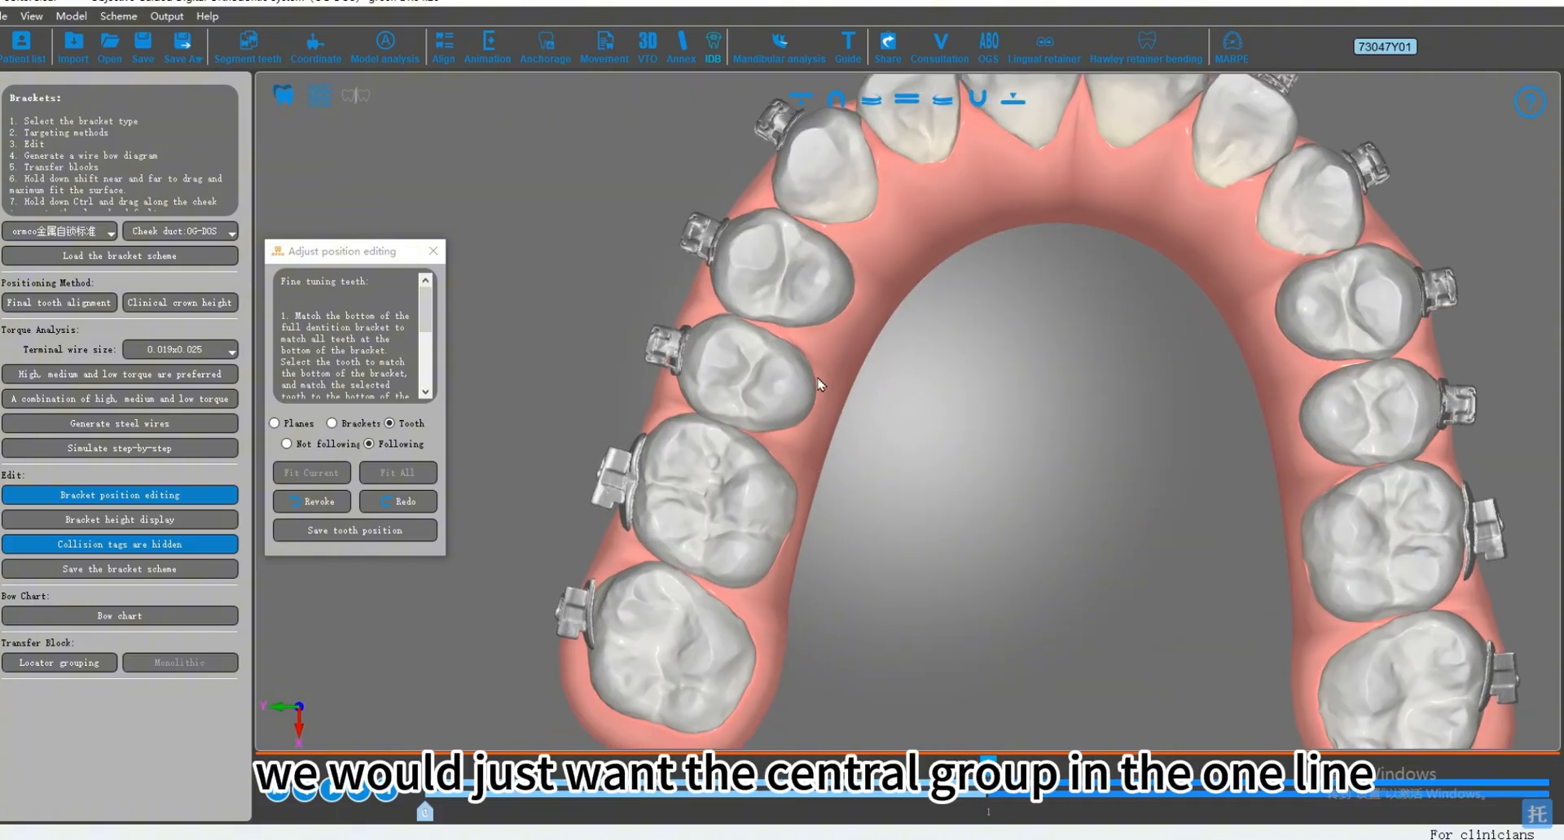
Step: Clear the tooth selection, generate the steel wires, and check the wire path along the upper posterior brackets
click(753, 389)
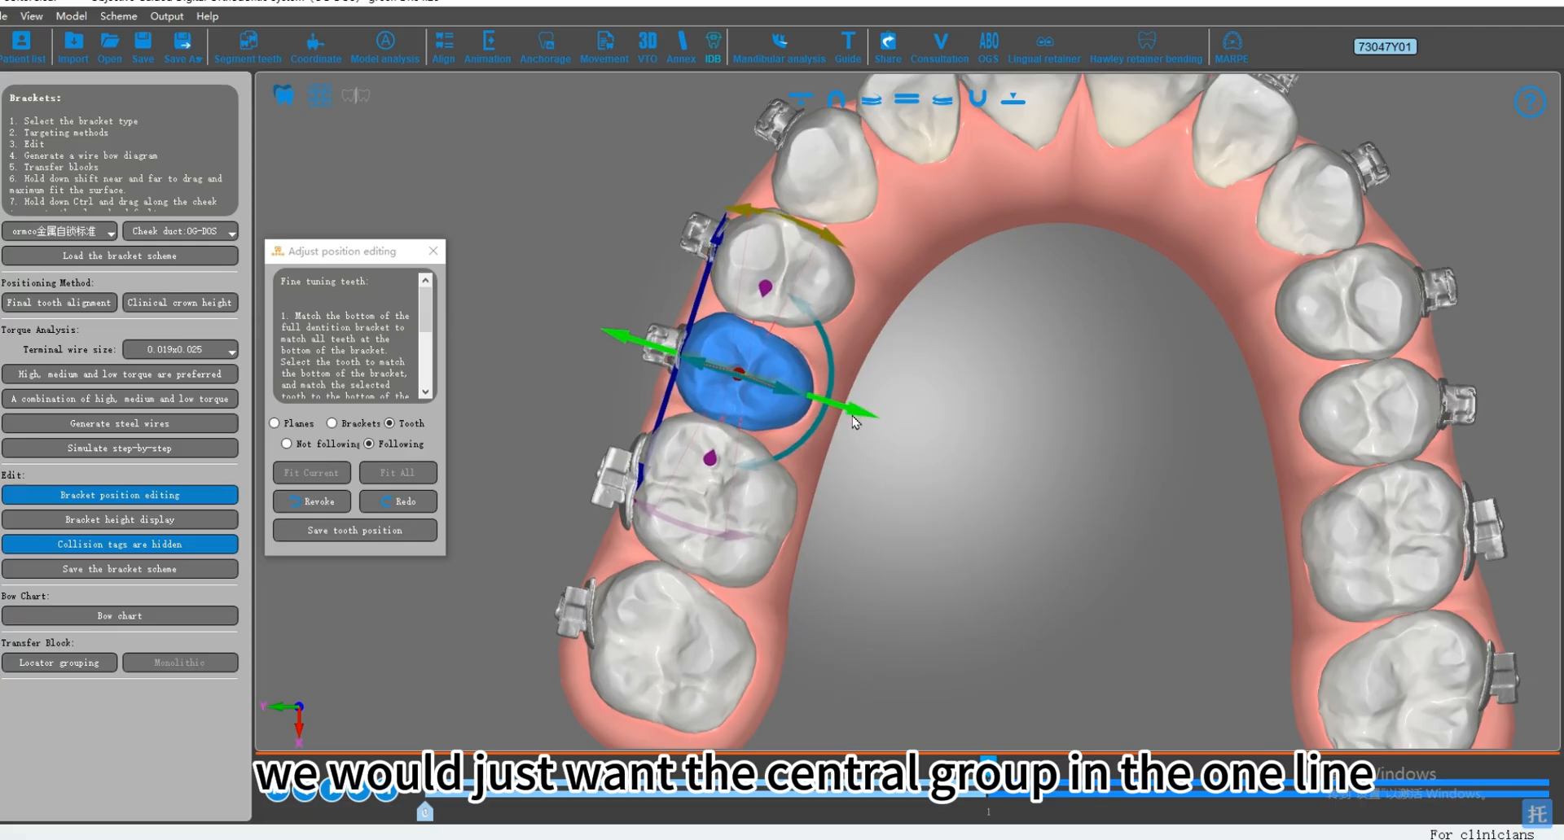
click(972, 376)
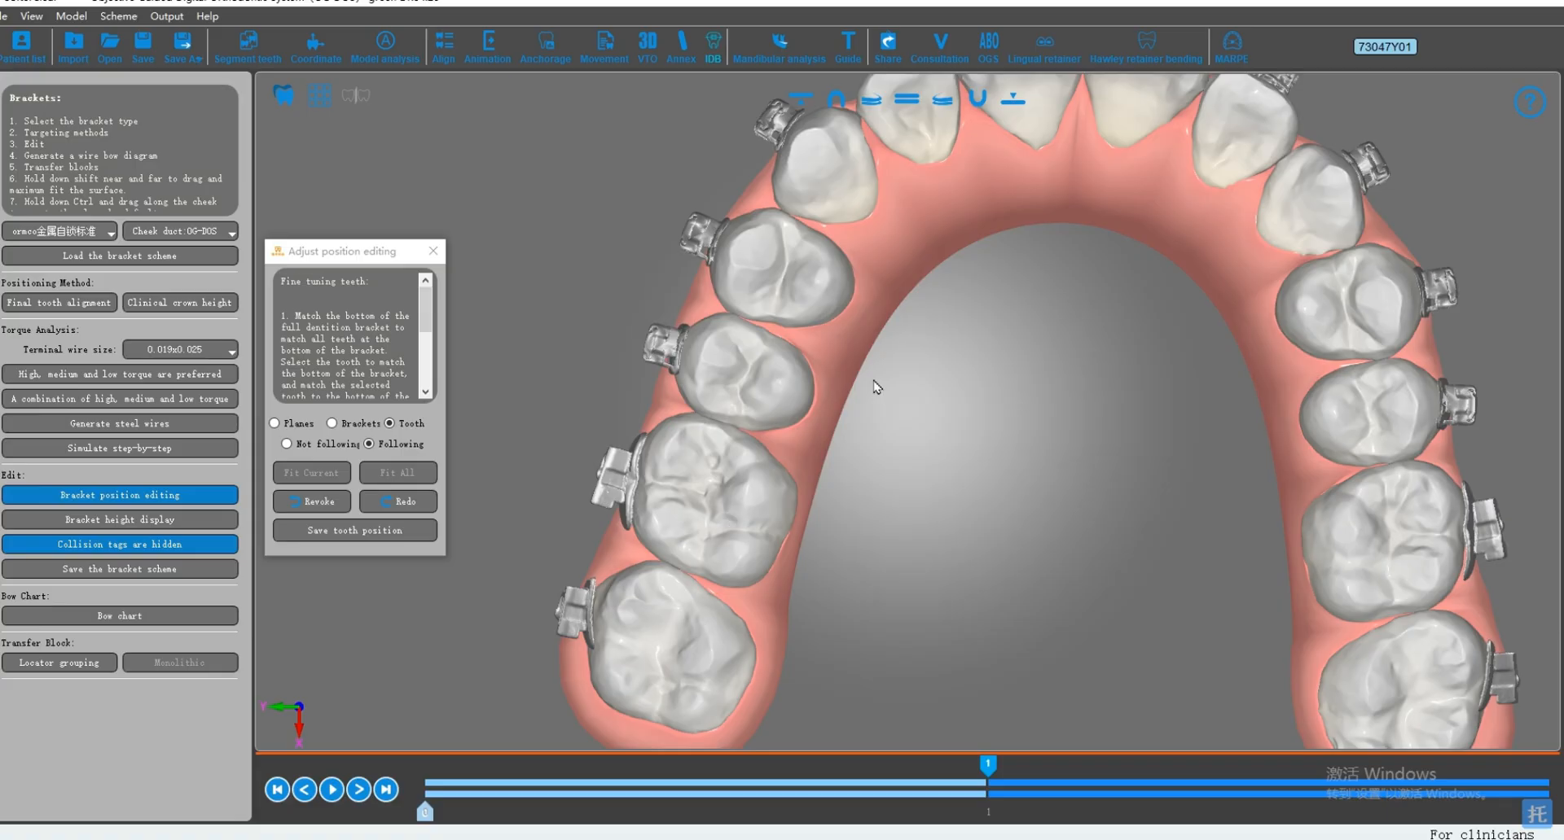
scroll(876, 388, down, 2)
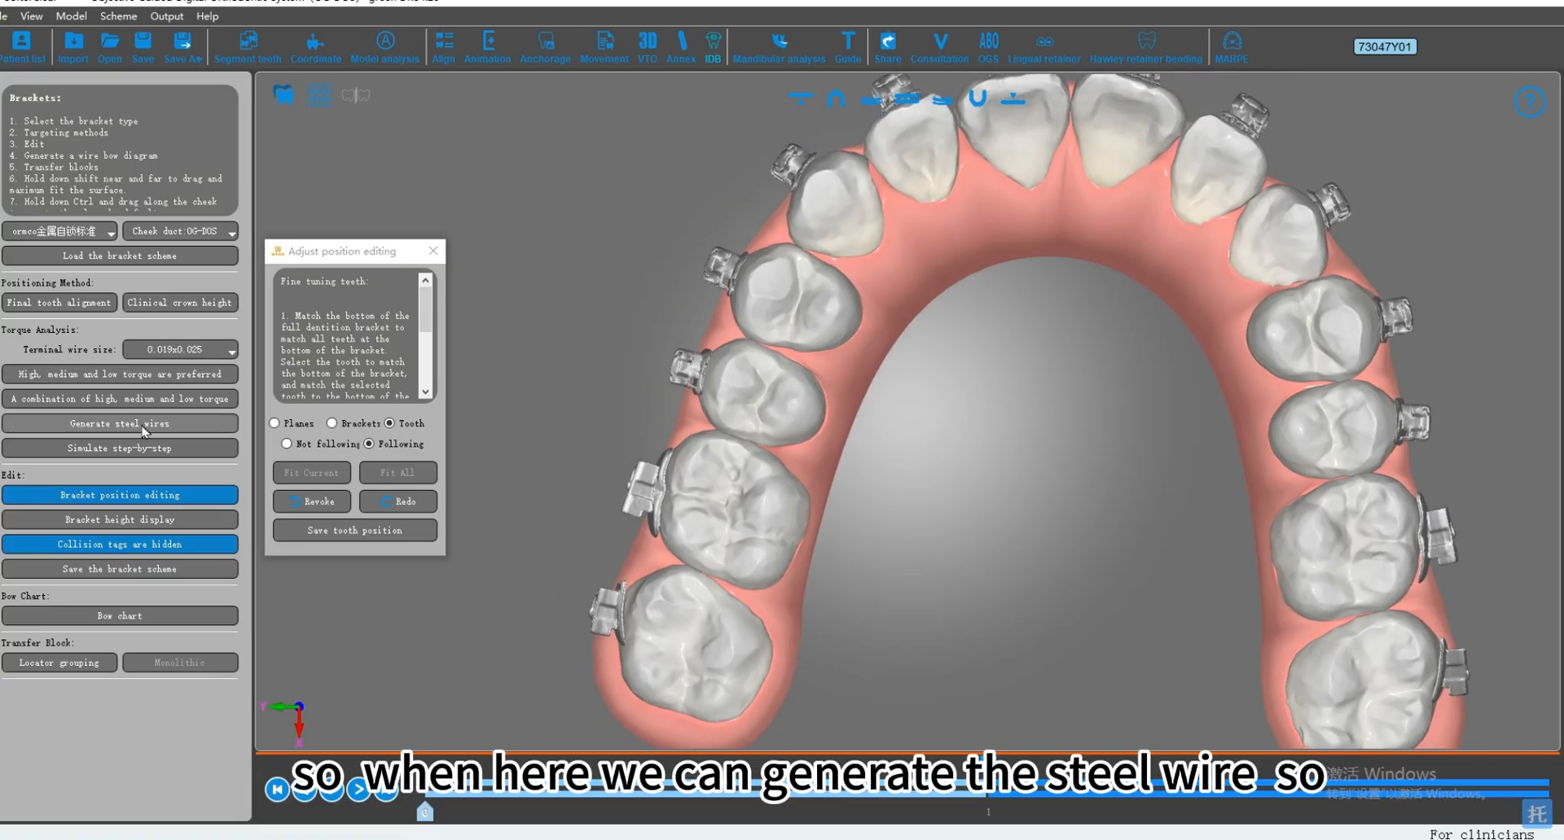
click(144, 425)
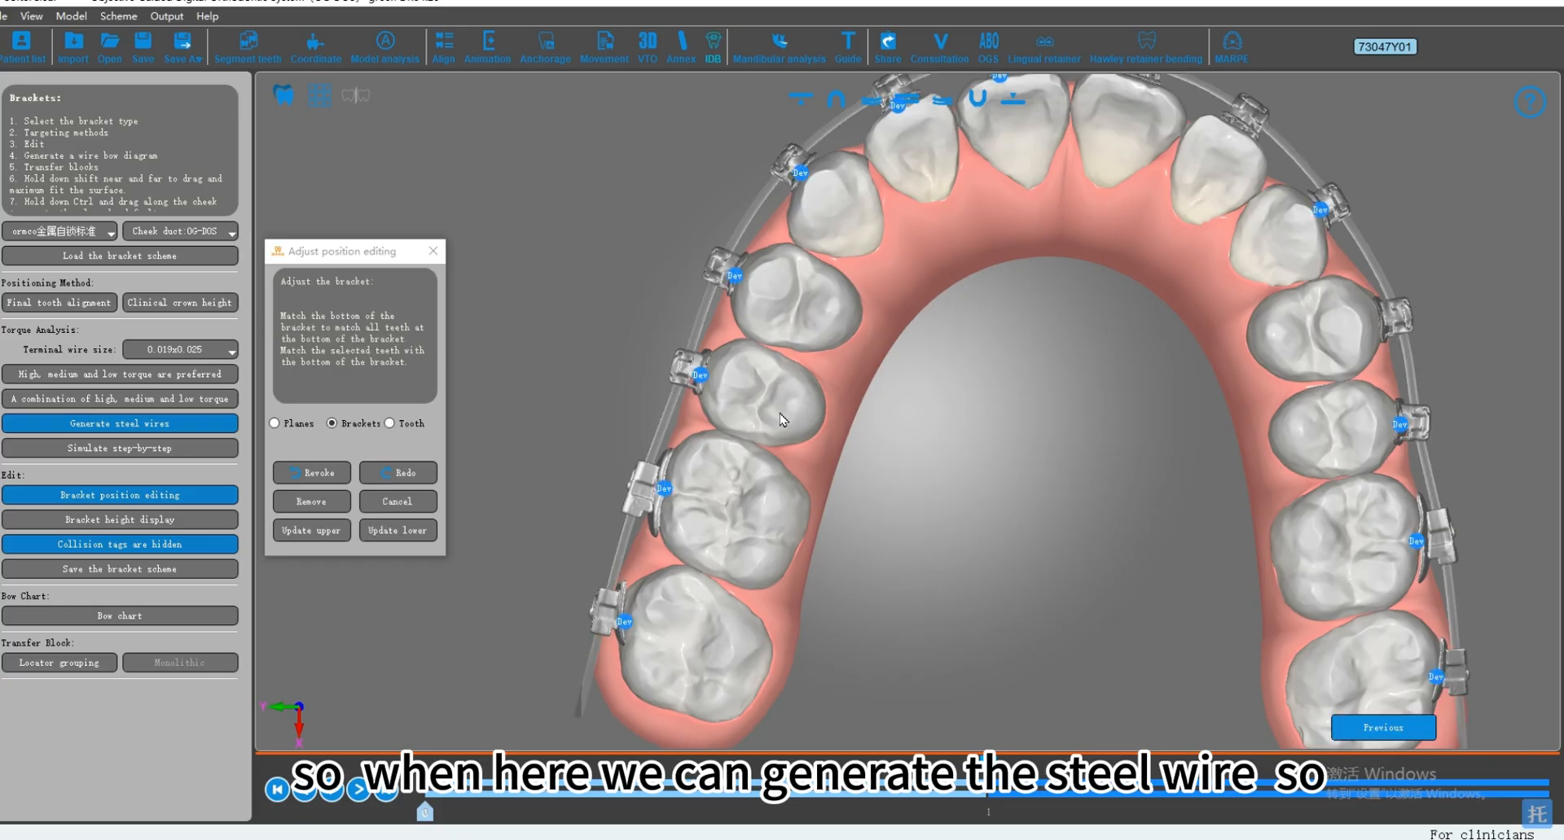
middle_drag(913, 492, 680, 462)
middle_drag(702, 316, 658, 385)
scroll(659, 384, down, 1)
middle_drag(1070, 626, 664, 405)
scroll(664, 405, up, 5)
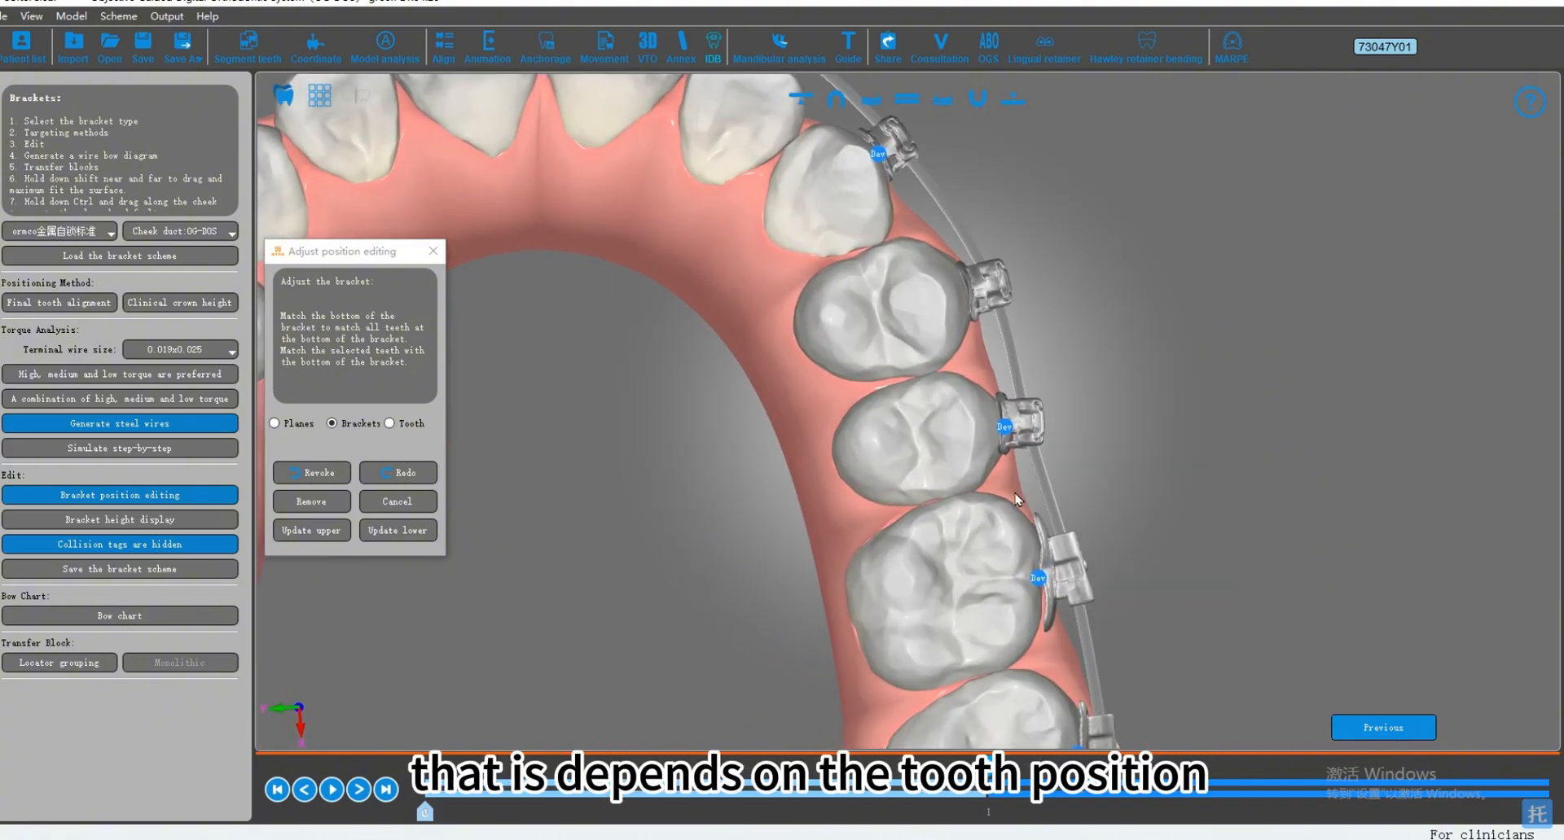
Step: Select the upper left second premolar in Tooth mode and rotate it slightly to align its central groove
double_click(931, 454)
click(974, 449)
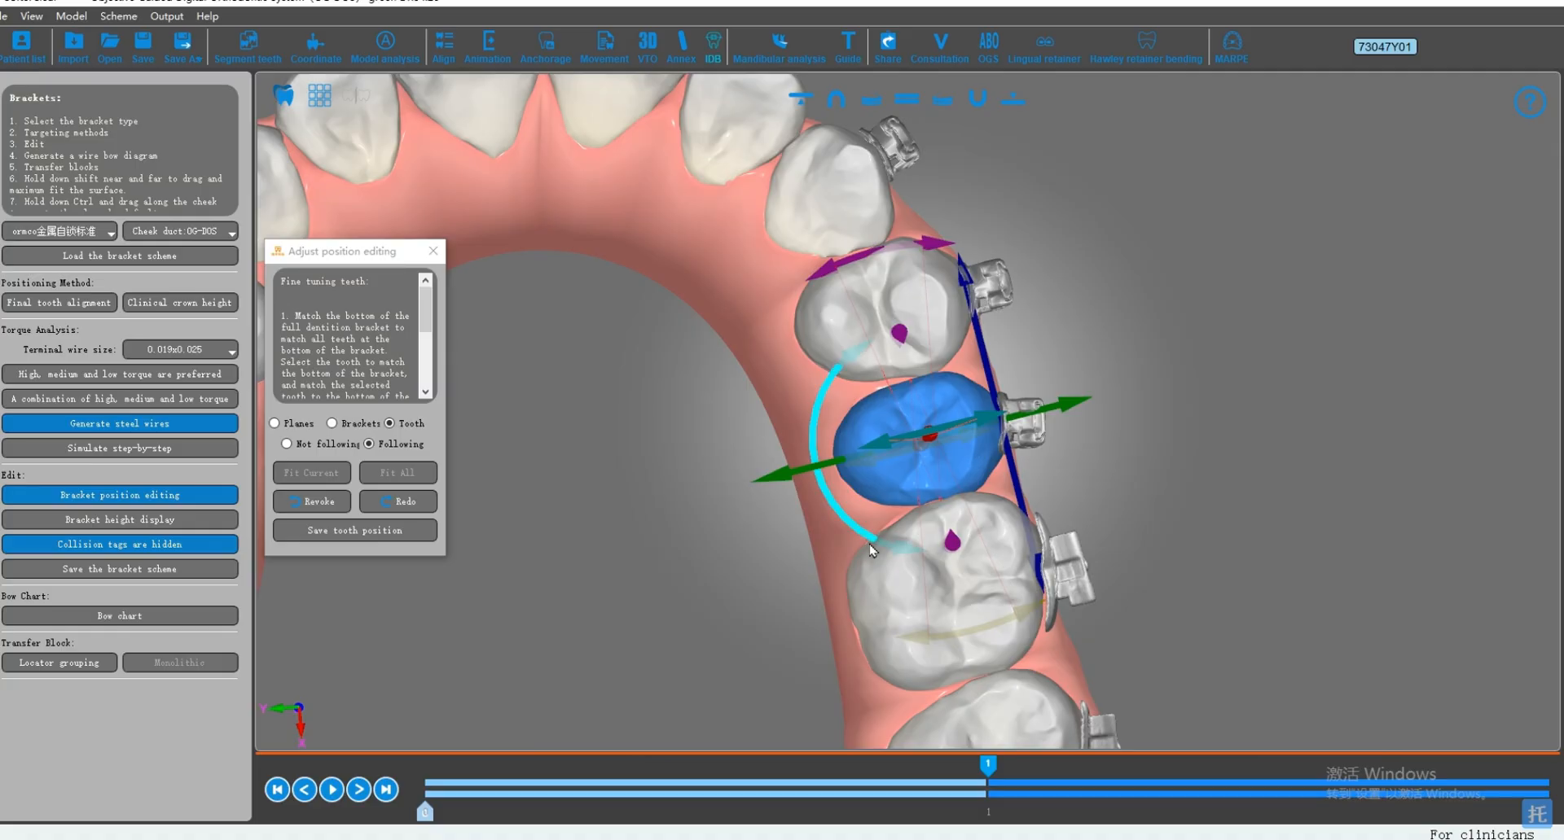
drag(910, 547, 891, 554)
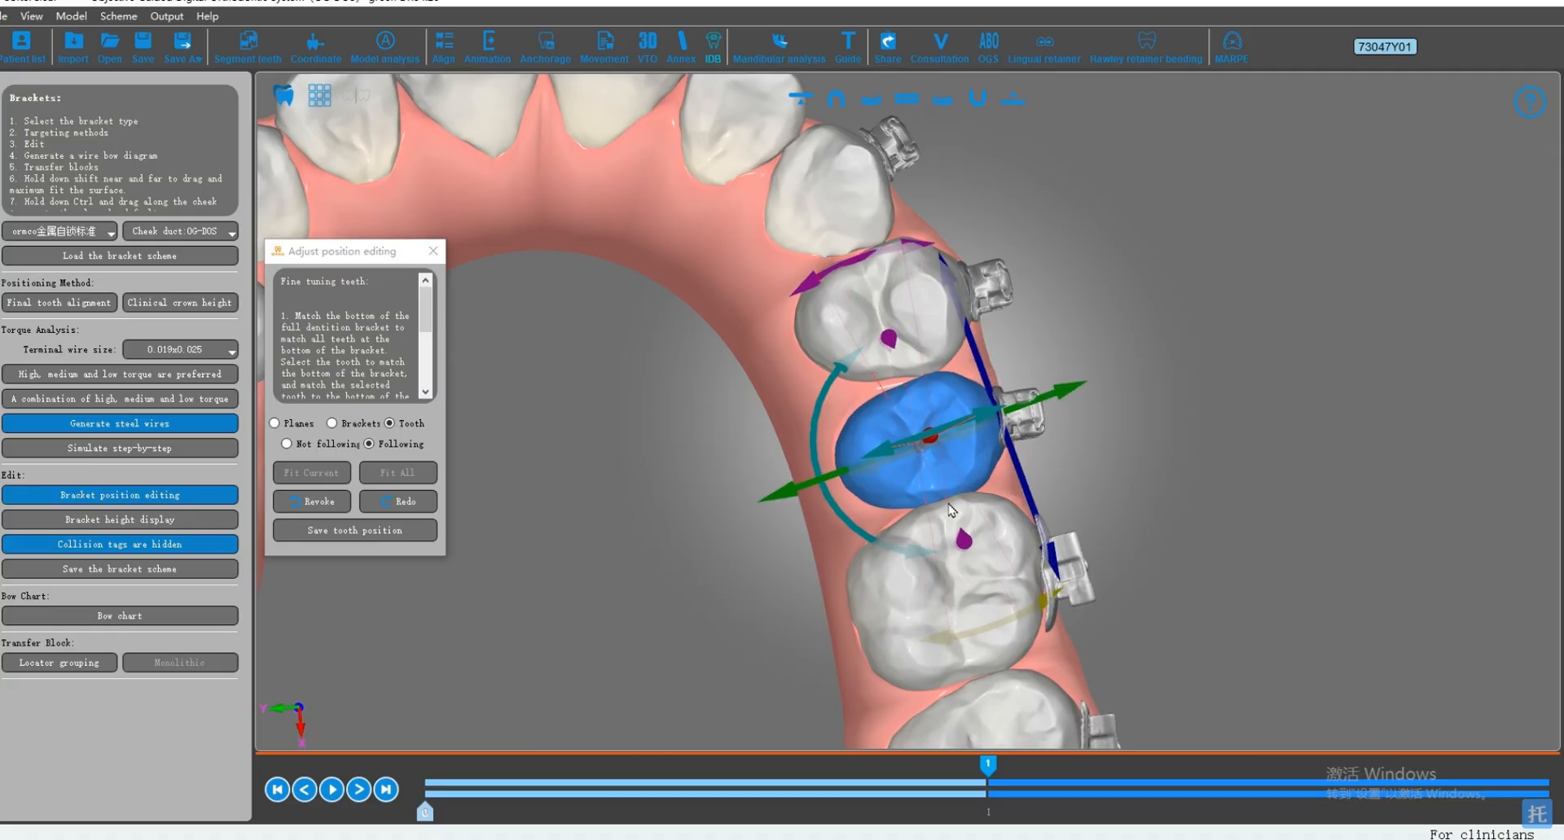
Step: Select the bracket on the upper left second premolar and rotate it slightly to match the tooth
double_click(1041, 423)
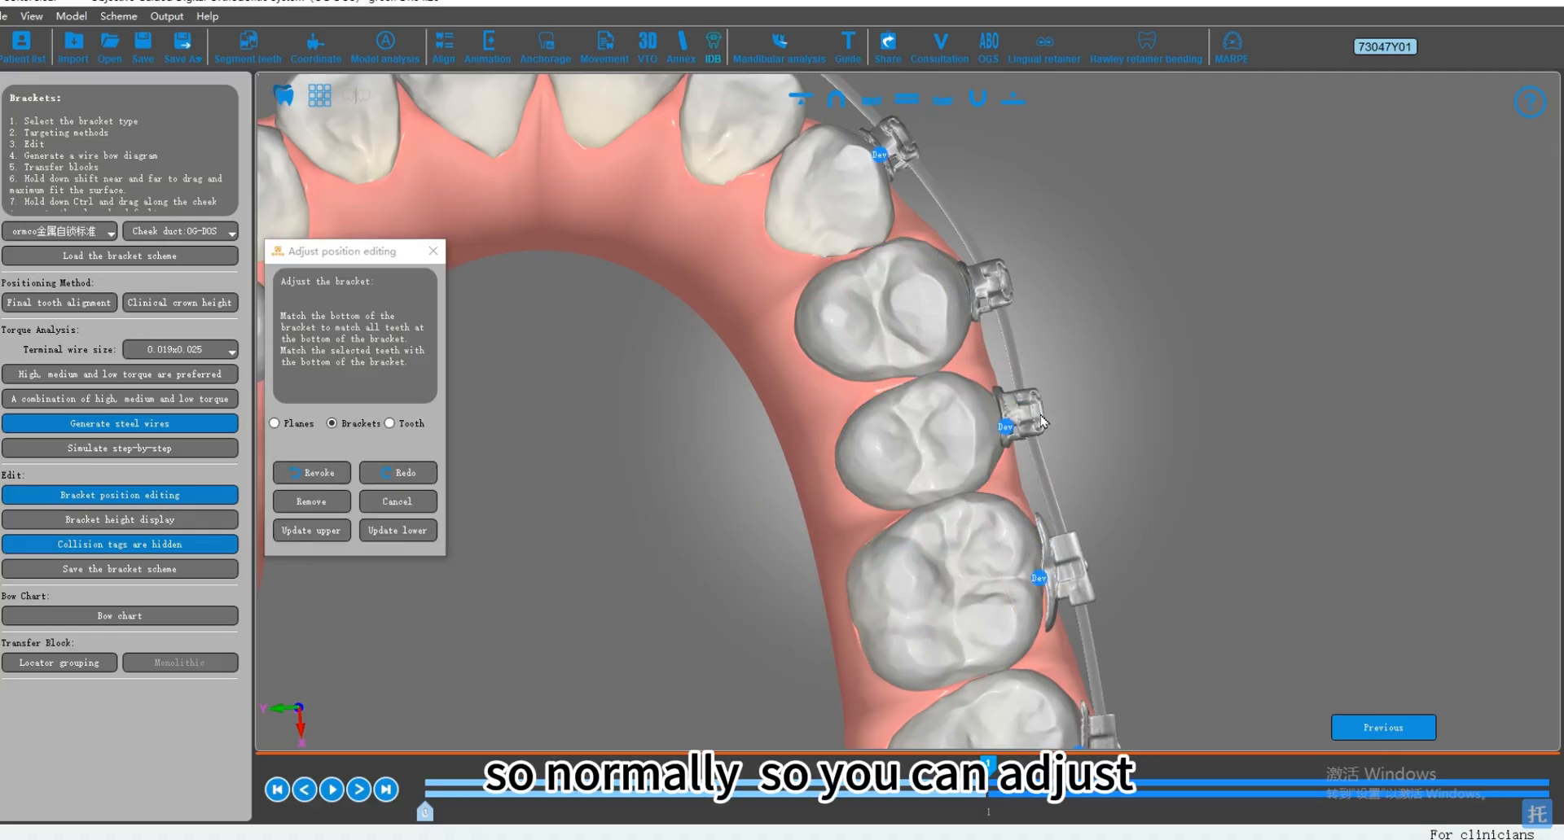
click(1038, 420)
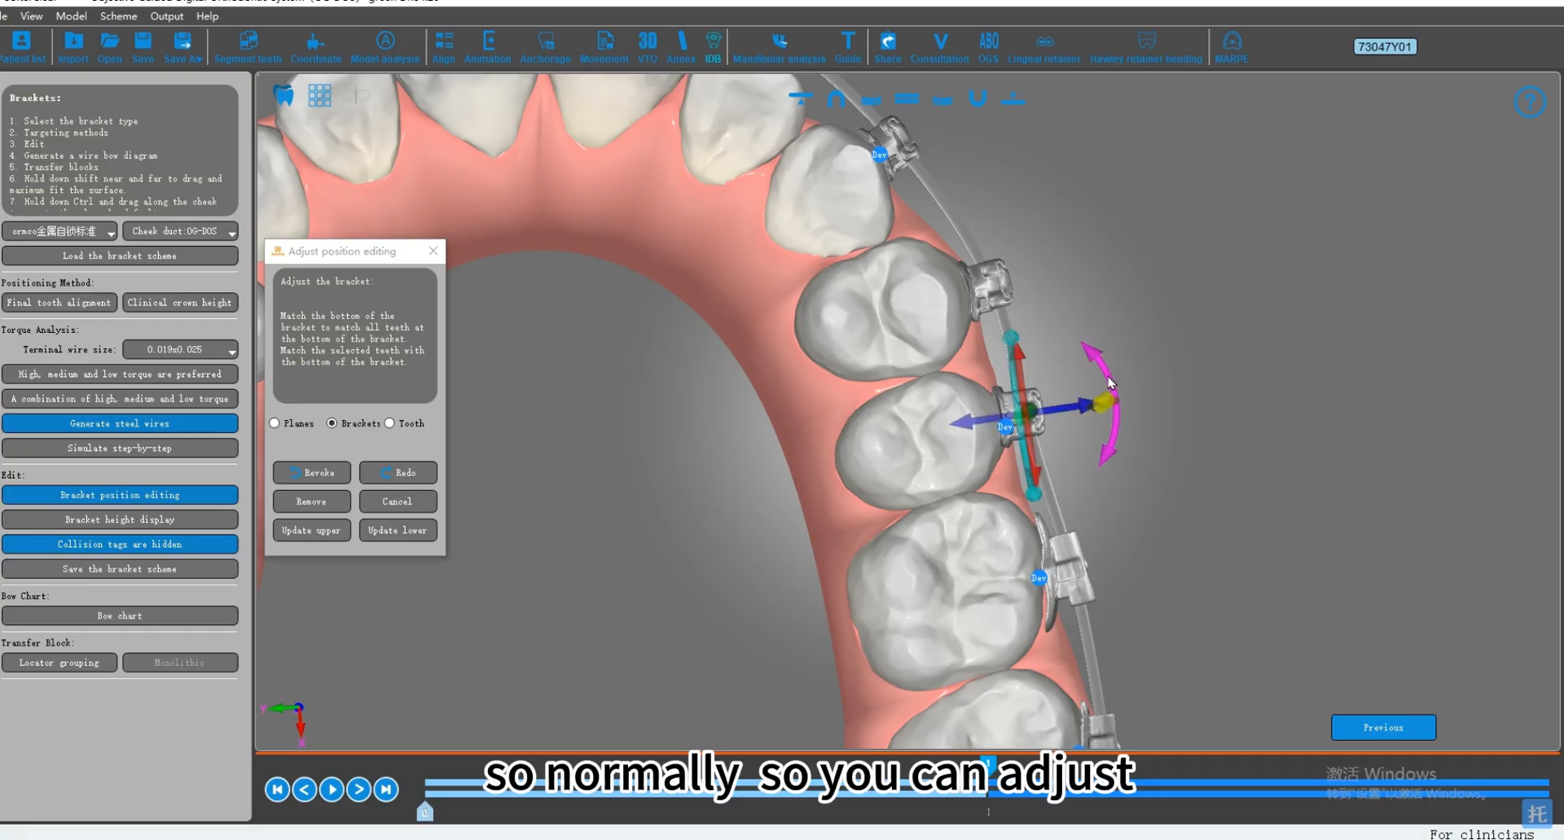
drag(1110, 383, 1100, 363)
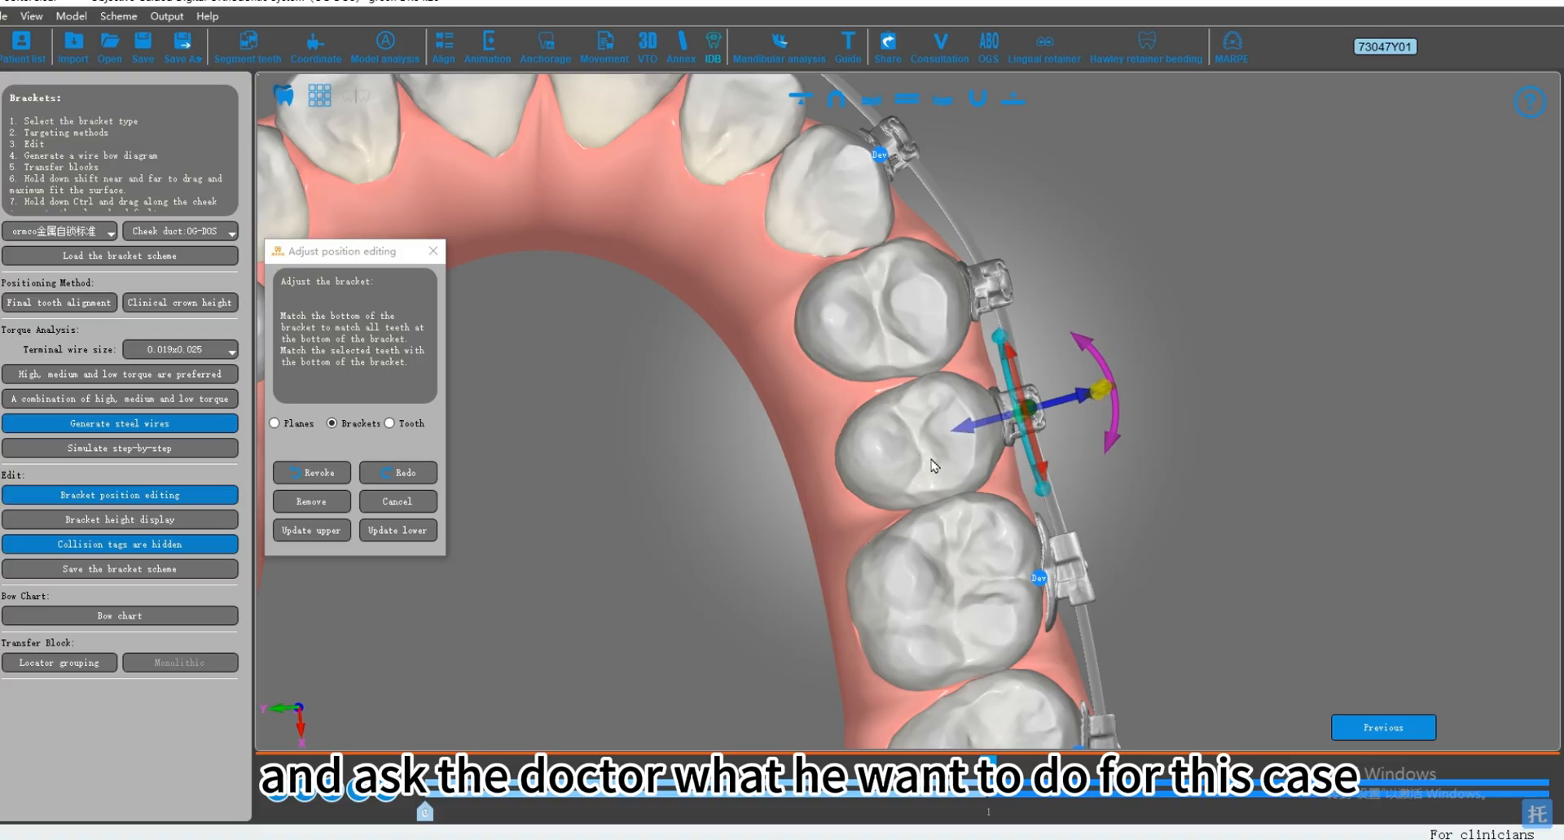
click(1179, 477)
scroll(1139, 477, down, 1)
middle_drag(1119, 453, 1139, 423)
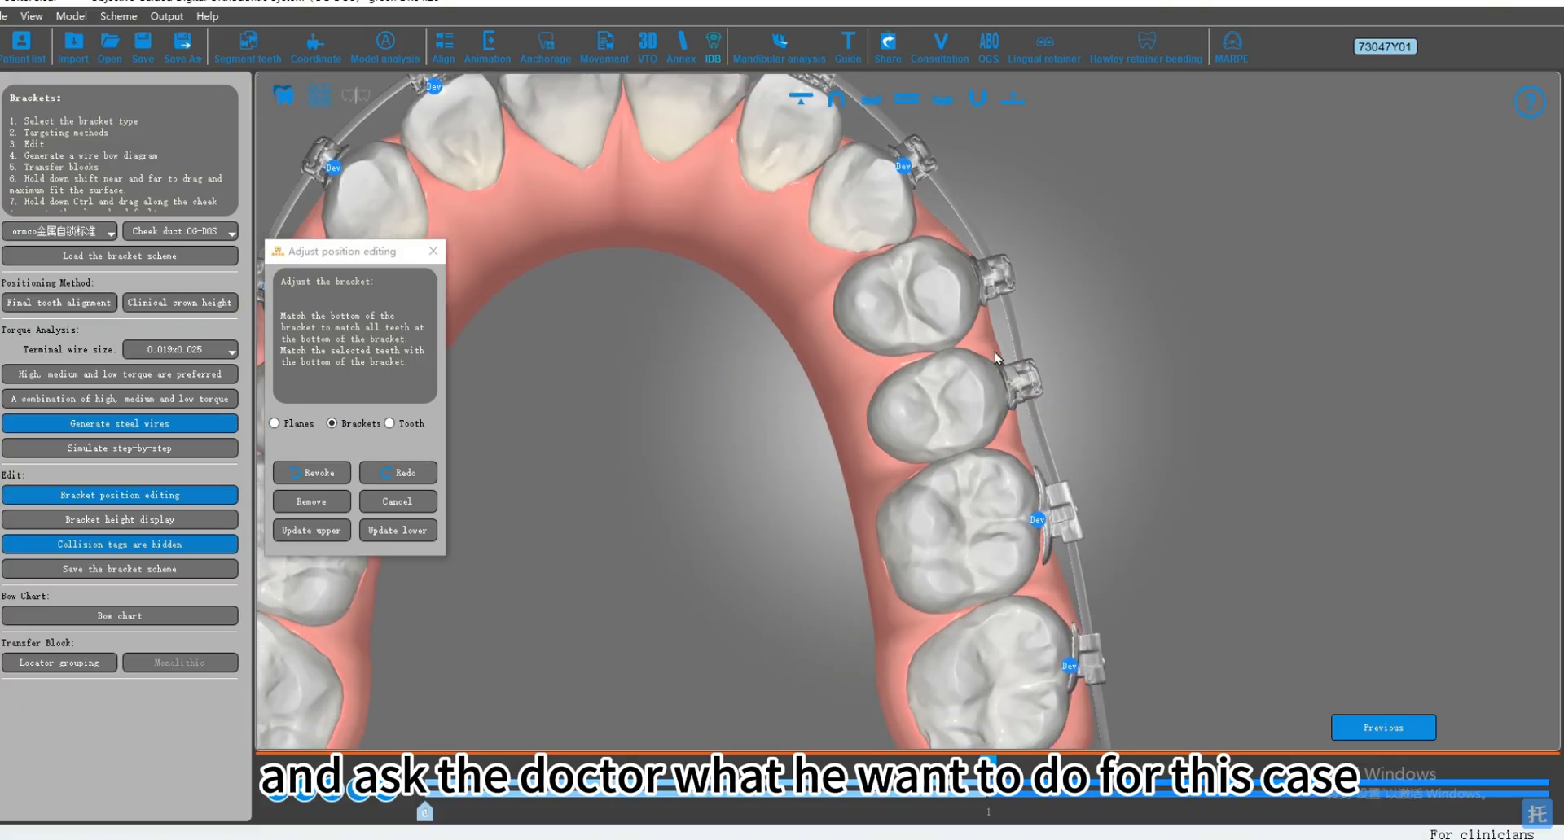
Step: Move the upper left second premolar slightly toward the buccal side with its bracket following, and clear the selection
scroll(1033, 414, up, 1)
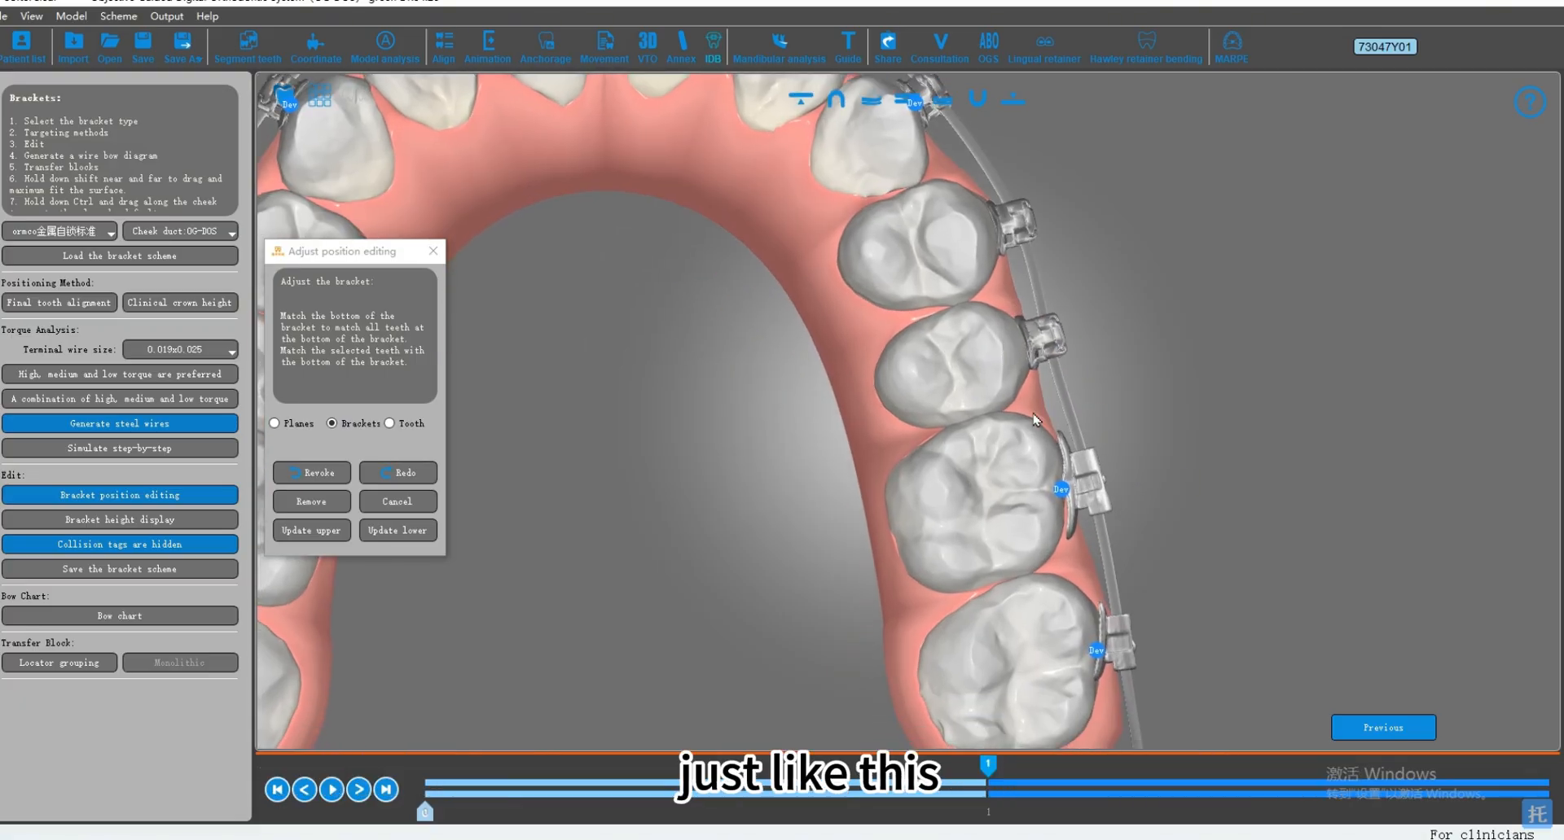
click(980, 351)
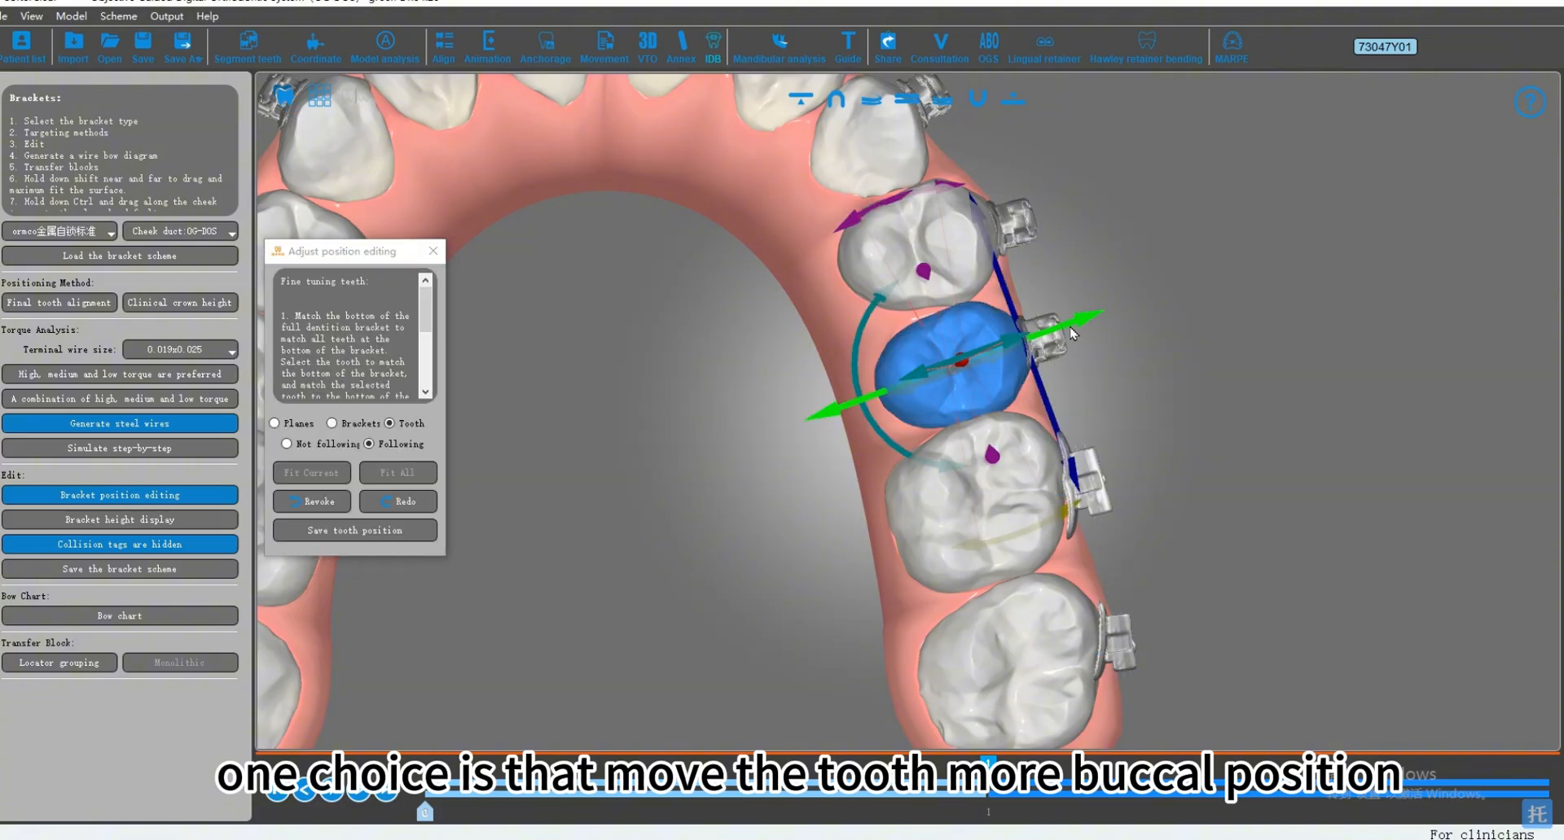
drag(1073, 334, 1084, 329)
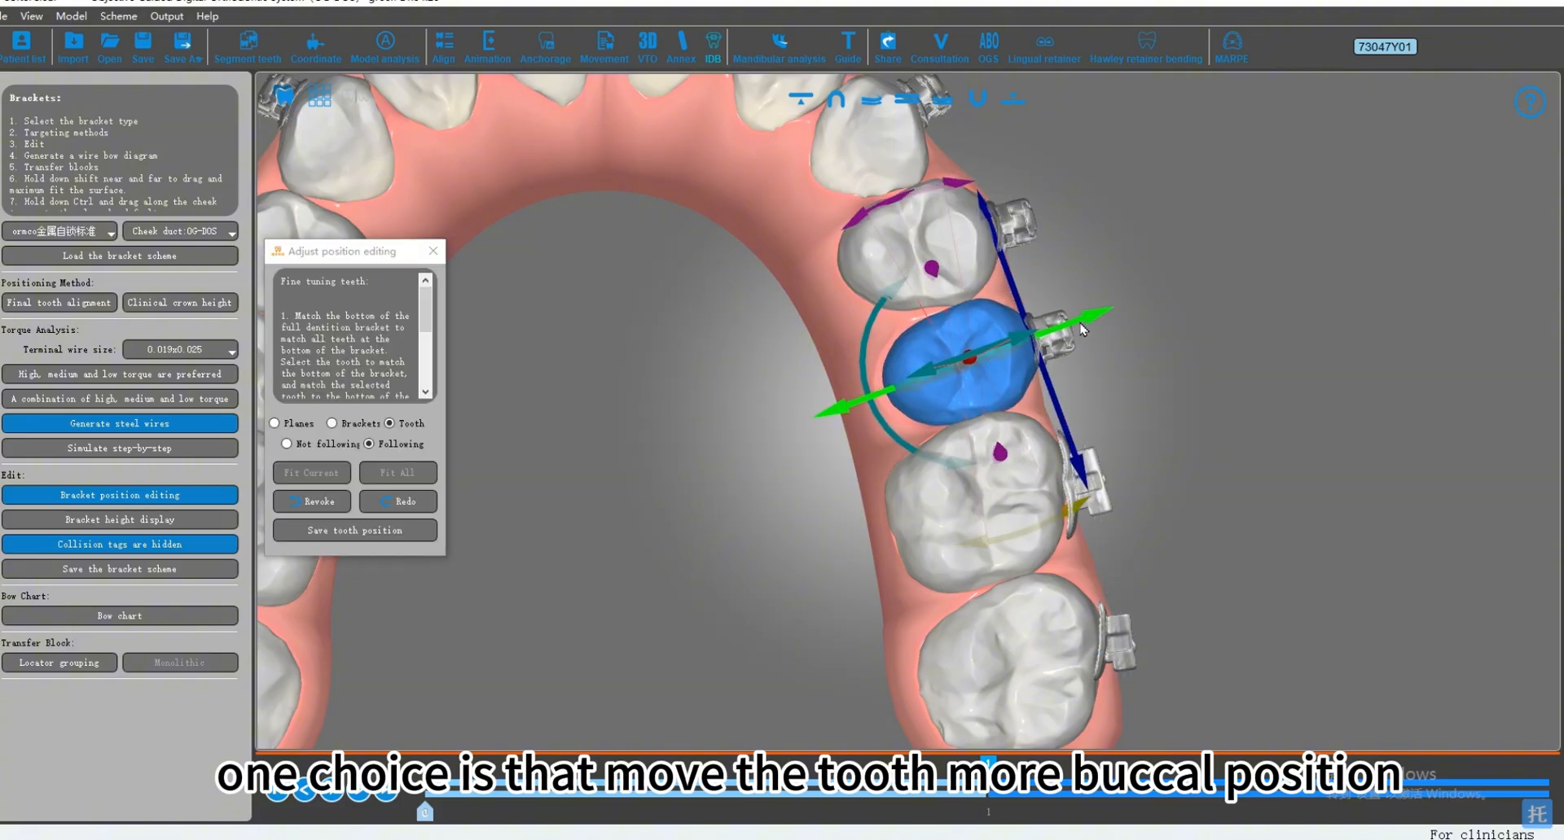
click(1105, 375)
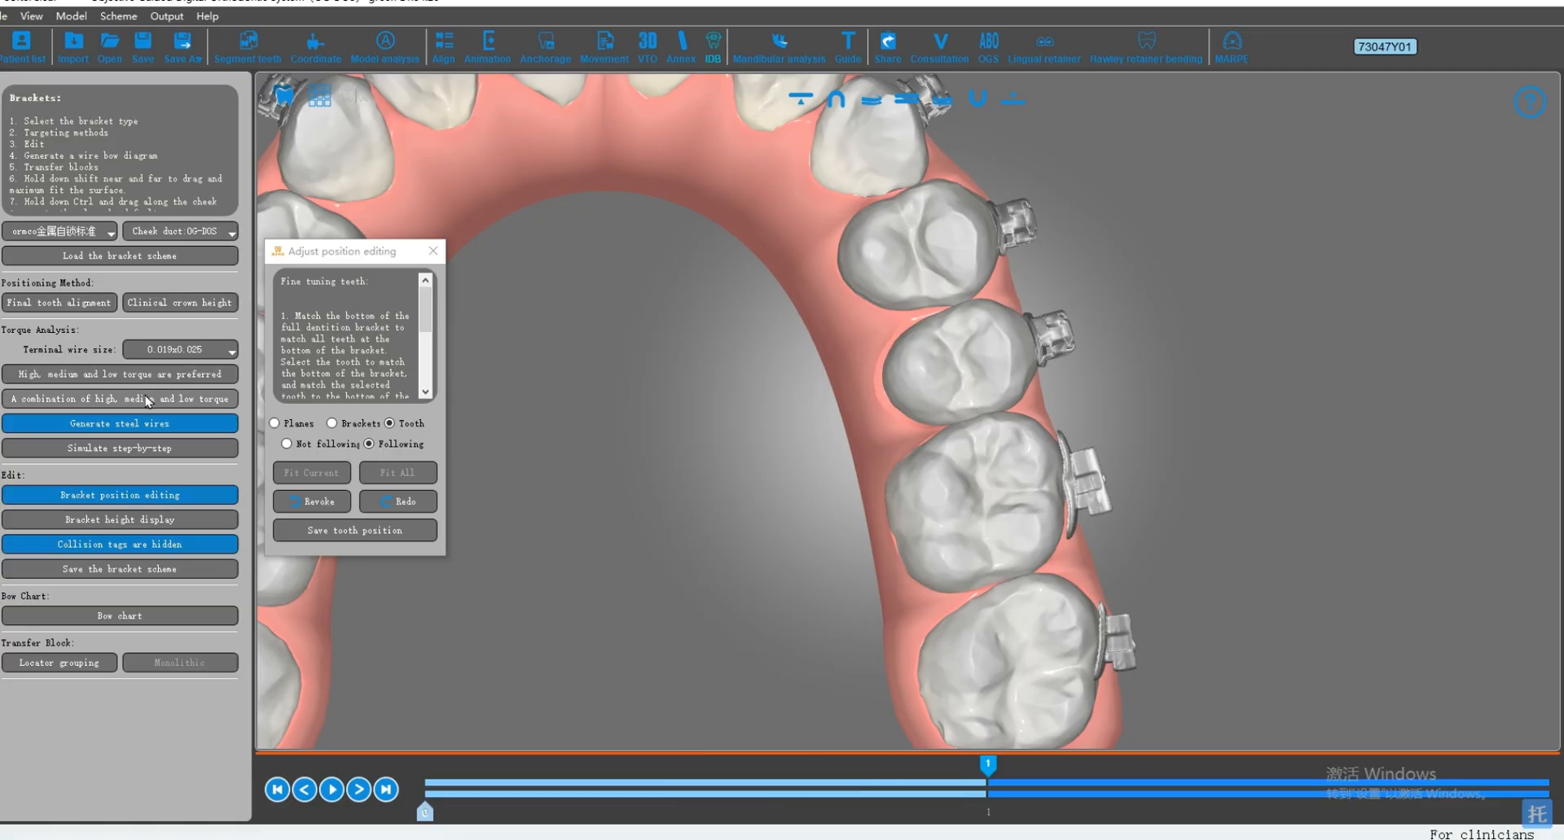
Step: Regenerate the steel wires to replace the existing ones and check the wire along the upper left posterior brackets
click(140, 425)
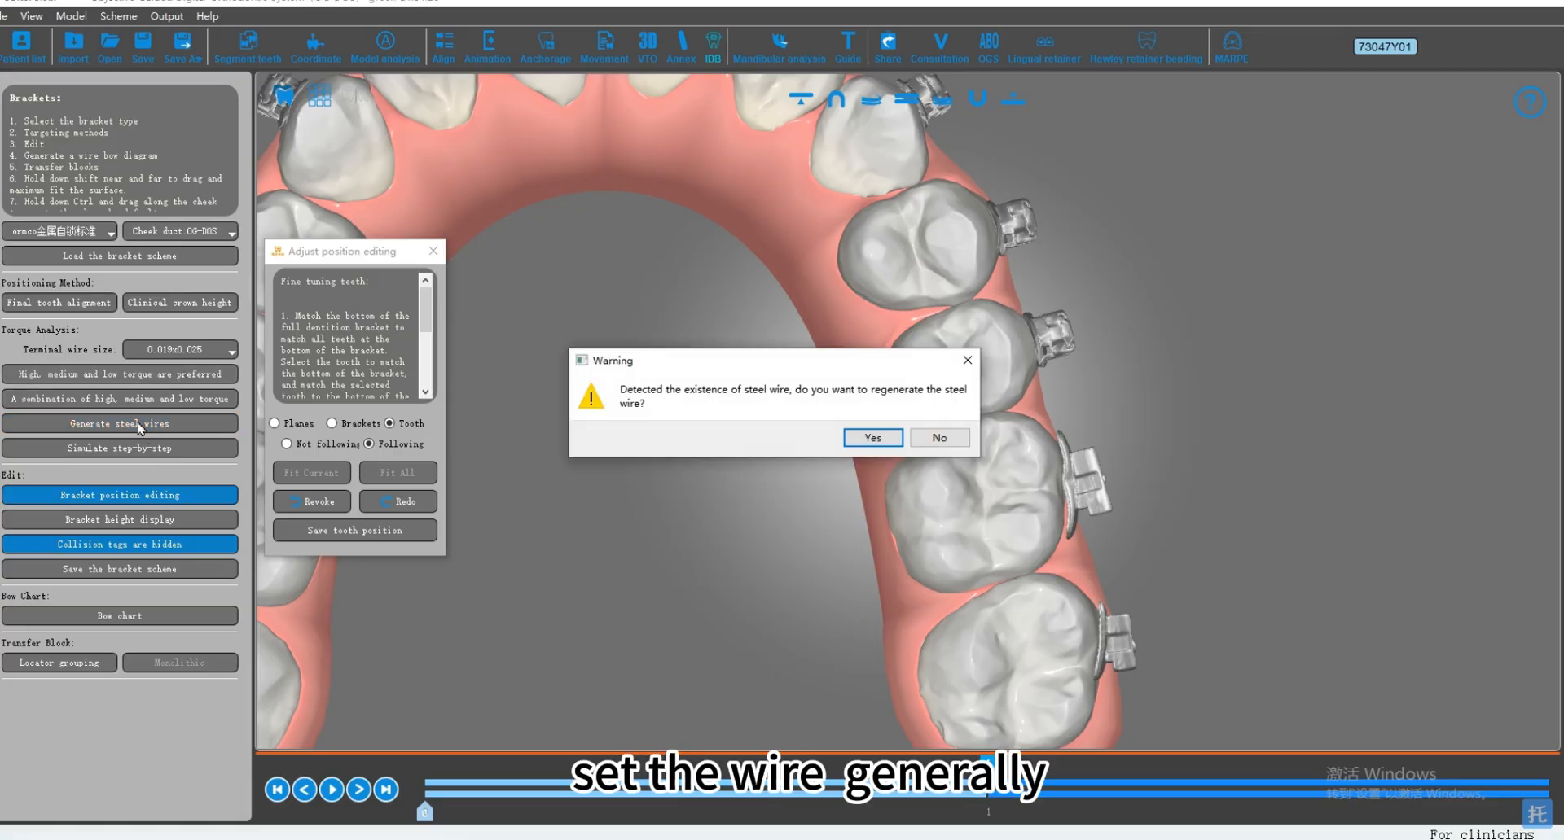
click(869, 438)
middle_drag(1060, 495, 1106, 360)
middle_drag(1056, 259, 1028, 465)
scroll(1028, 465, up, 2)
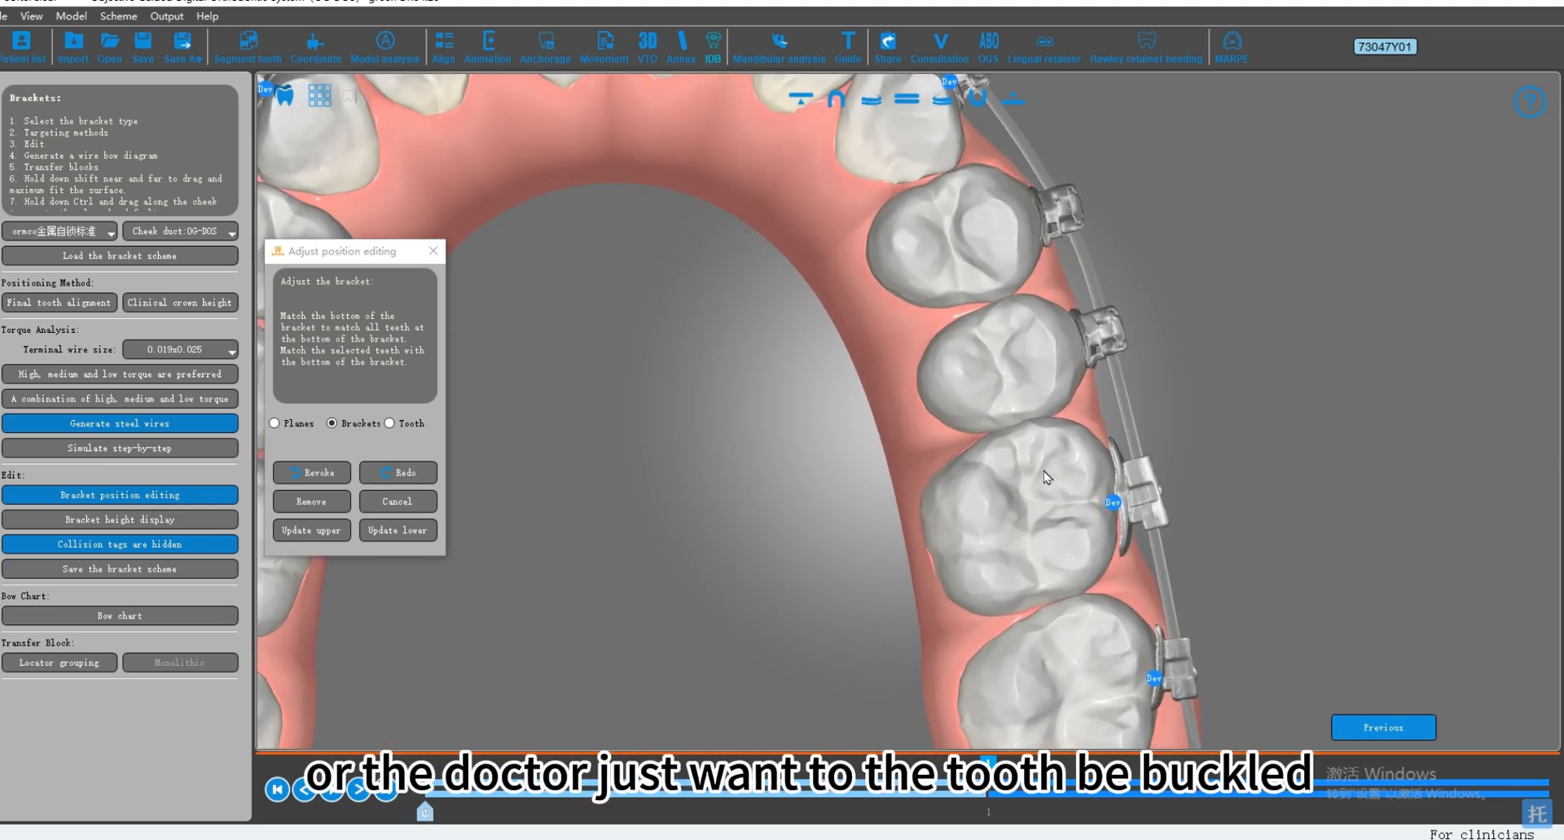
Step: Set the upper left second premolar to Not following and move it slightly toward the lingual side without its bracket
double_click(1033, 366)
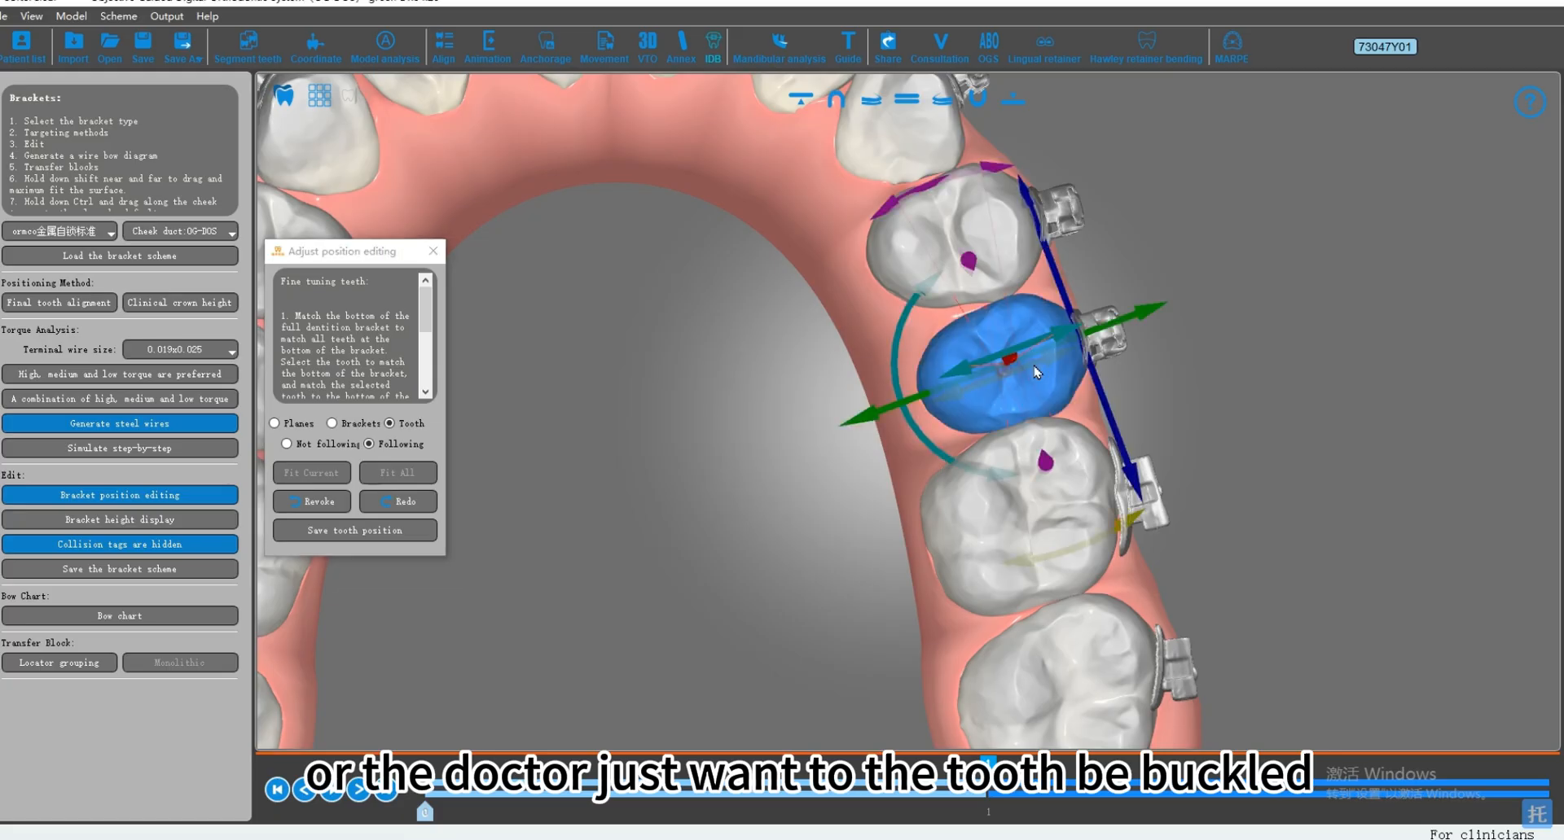
click(327, 446)
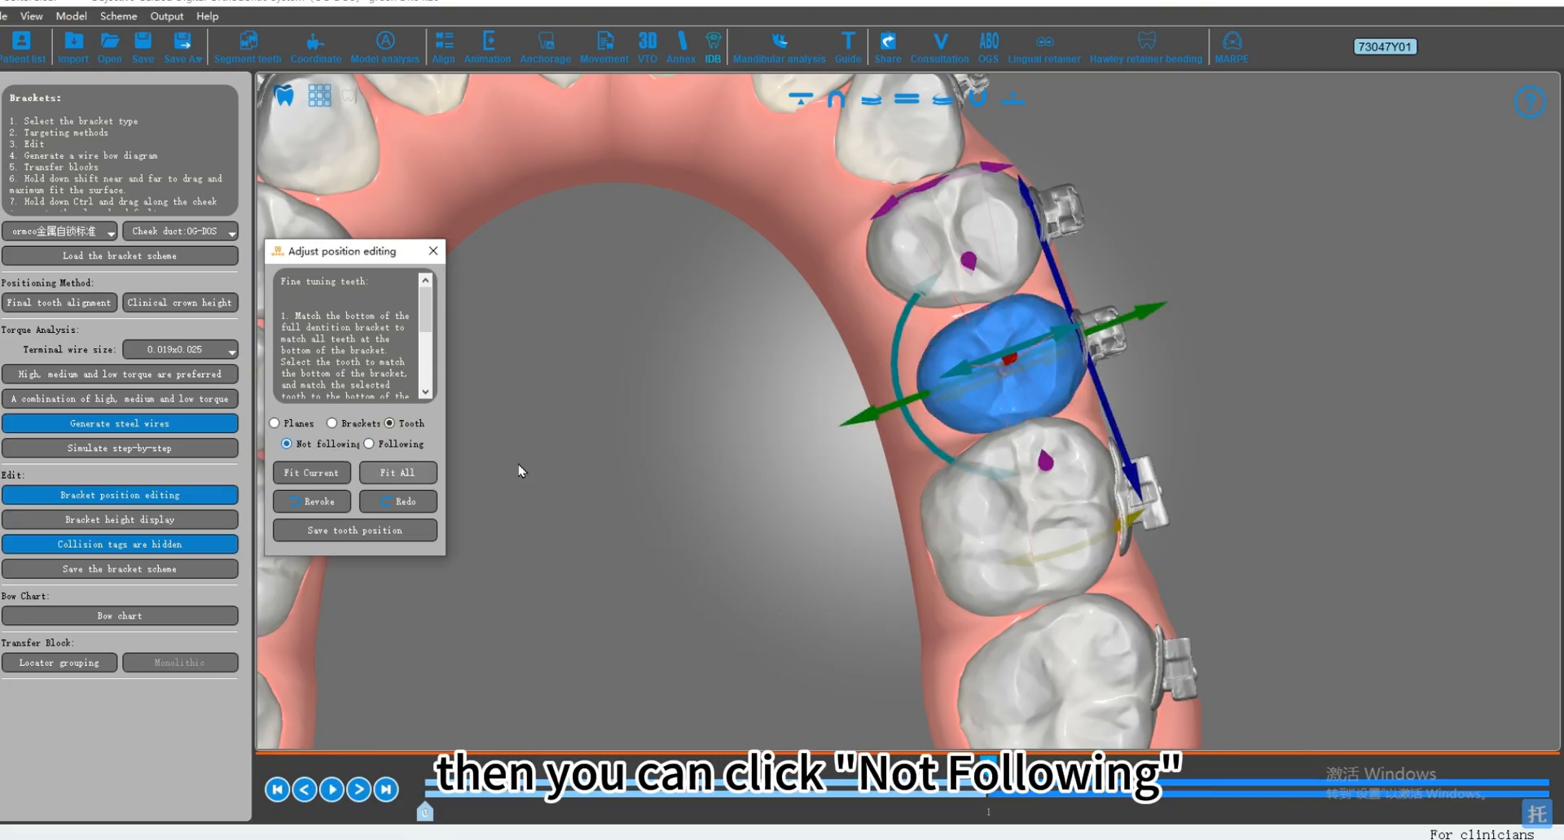
drag(880, 421, 878, 418)
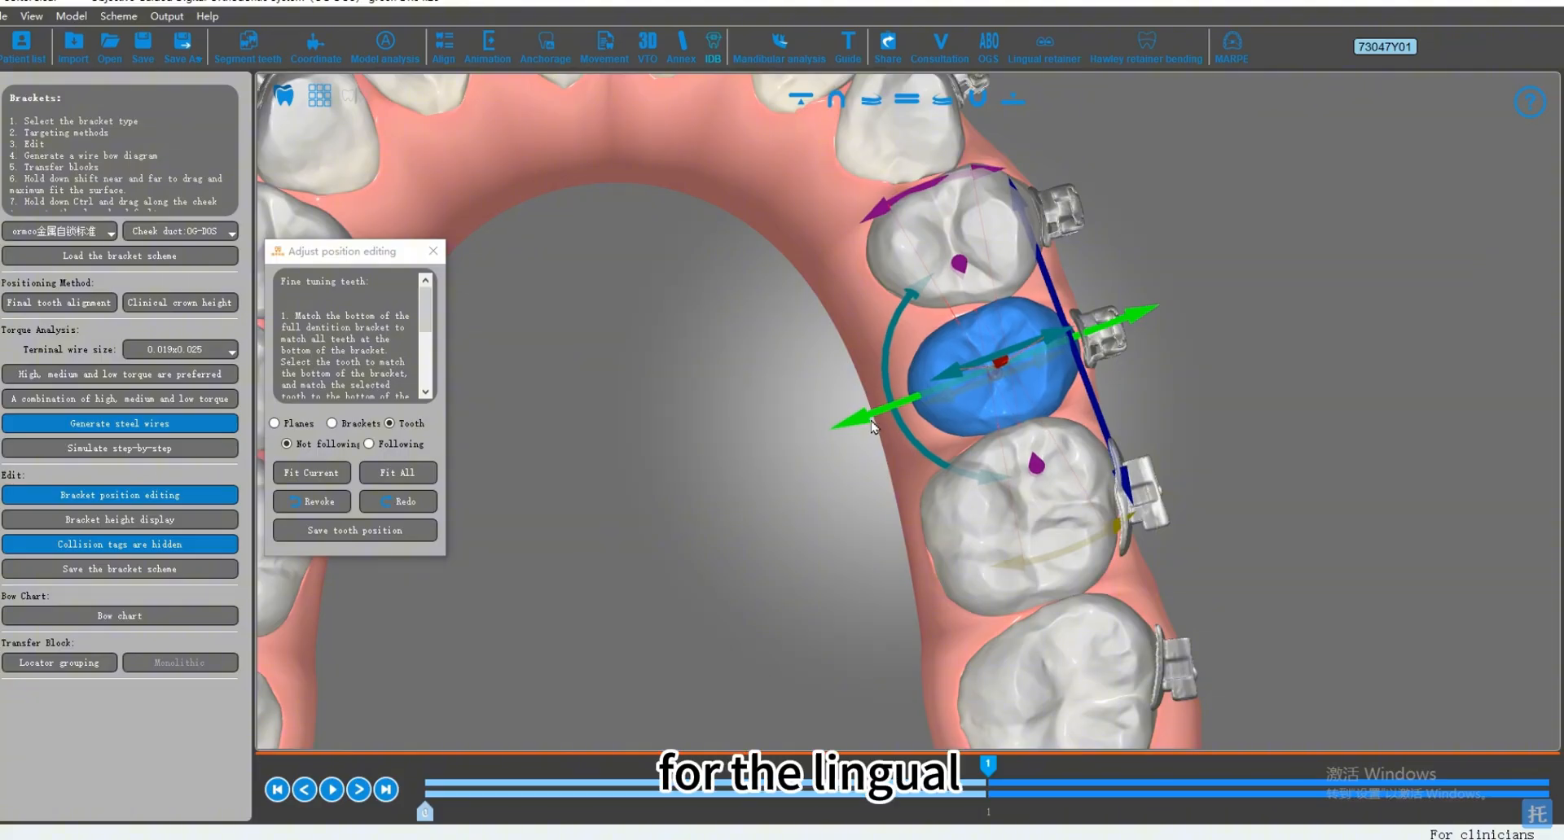
click(1192, 401)
Step: Examine the gap between the upper left second premolar's buccal surface and its bracket base
scroll(1153, 365, up, 3)
middle_drag(1177, 347, 1110, 457)
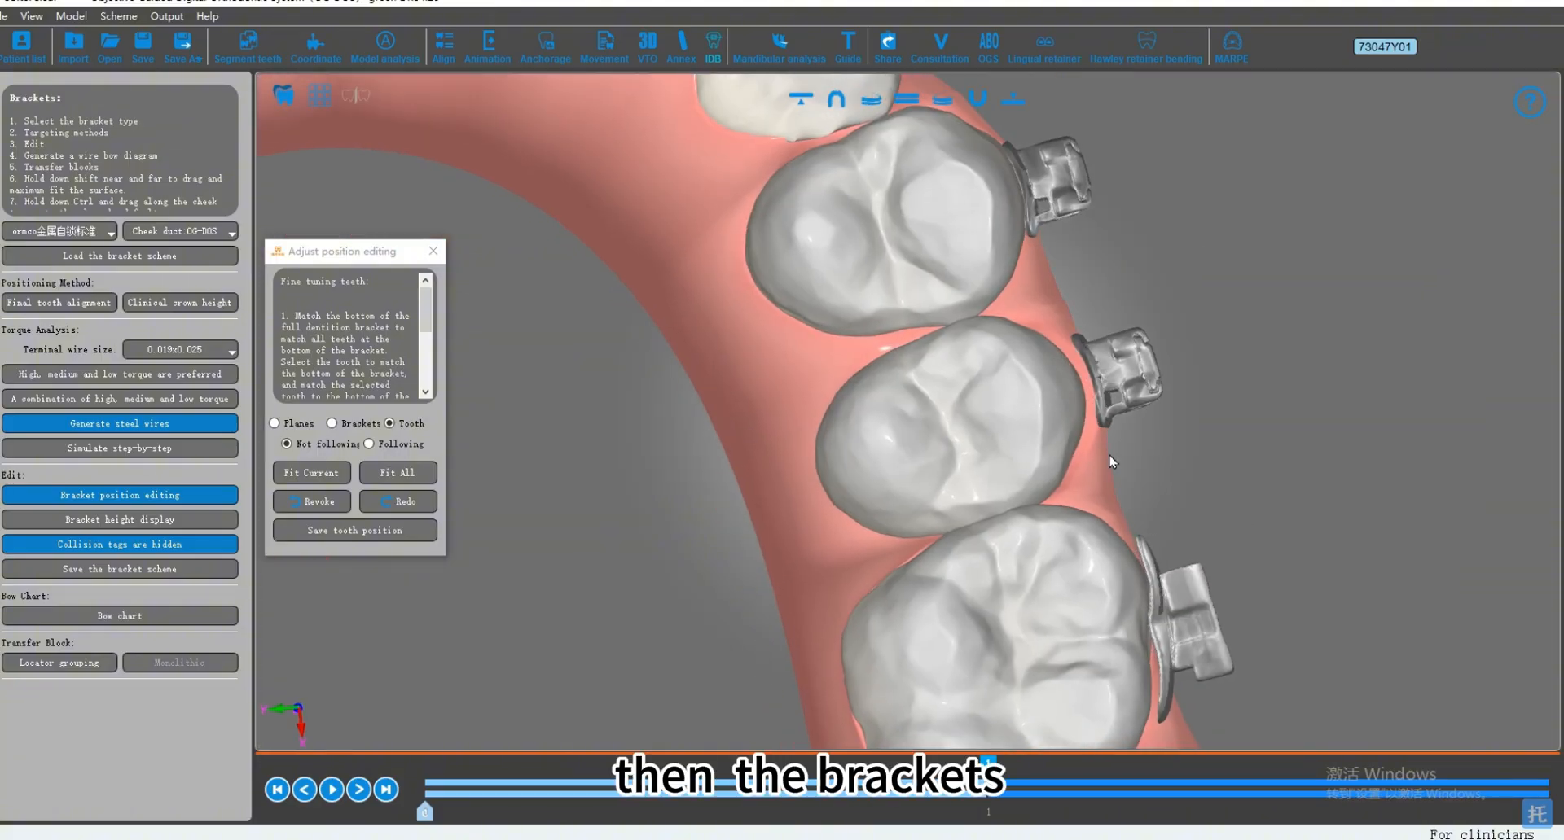
scroll(1110, 457, up, 3)
right_drag(1110, 457, 1067, 457)
scroll(1198, 459, up, 2)
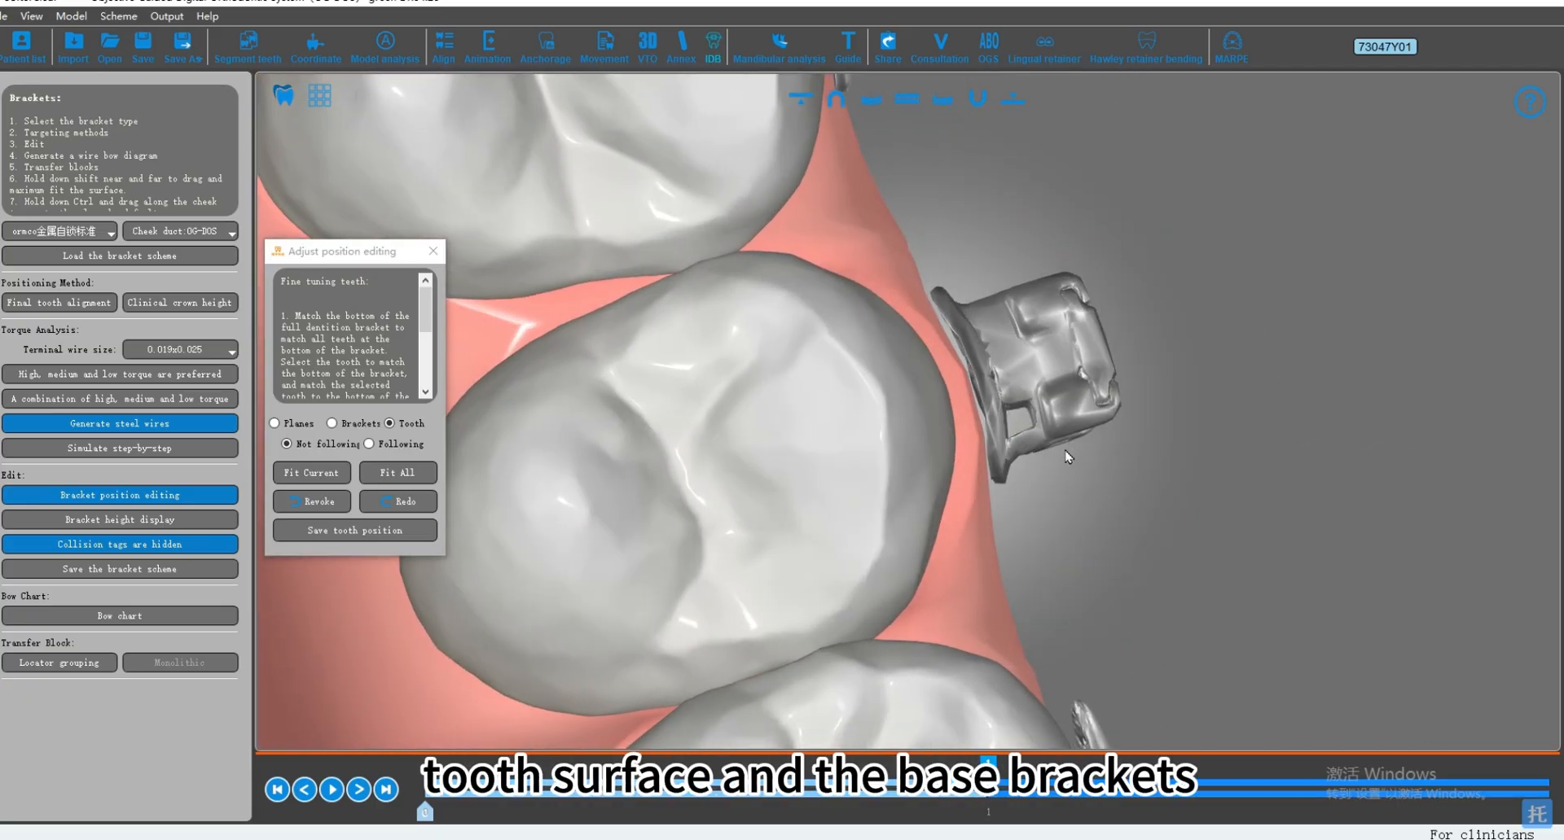
right_drag(955, 424, 1097, 468)
scroll(1227, 469, down, 4)
scroll(1098, 467, down, 2)
middle_drag(1097, 467, 1256, 408)
scroll(1244, 460, up, 2)
Step: Select the bracket on the upper left first molar and adjust its rotation slightly
click(1258, 505)
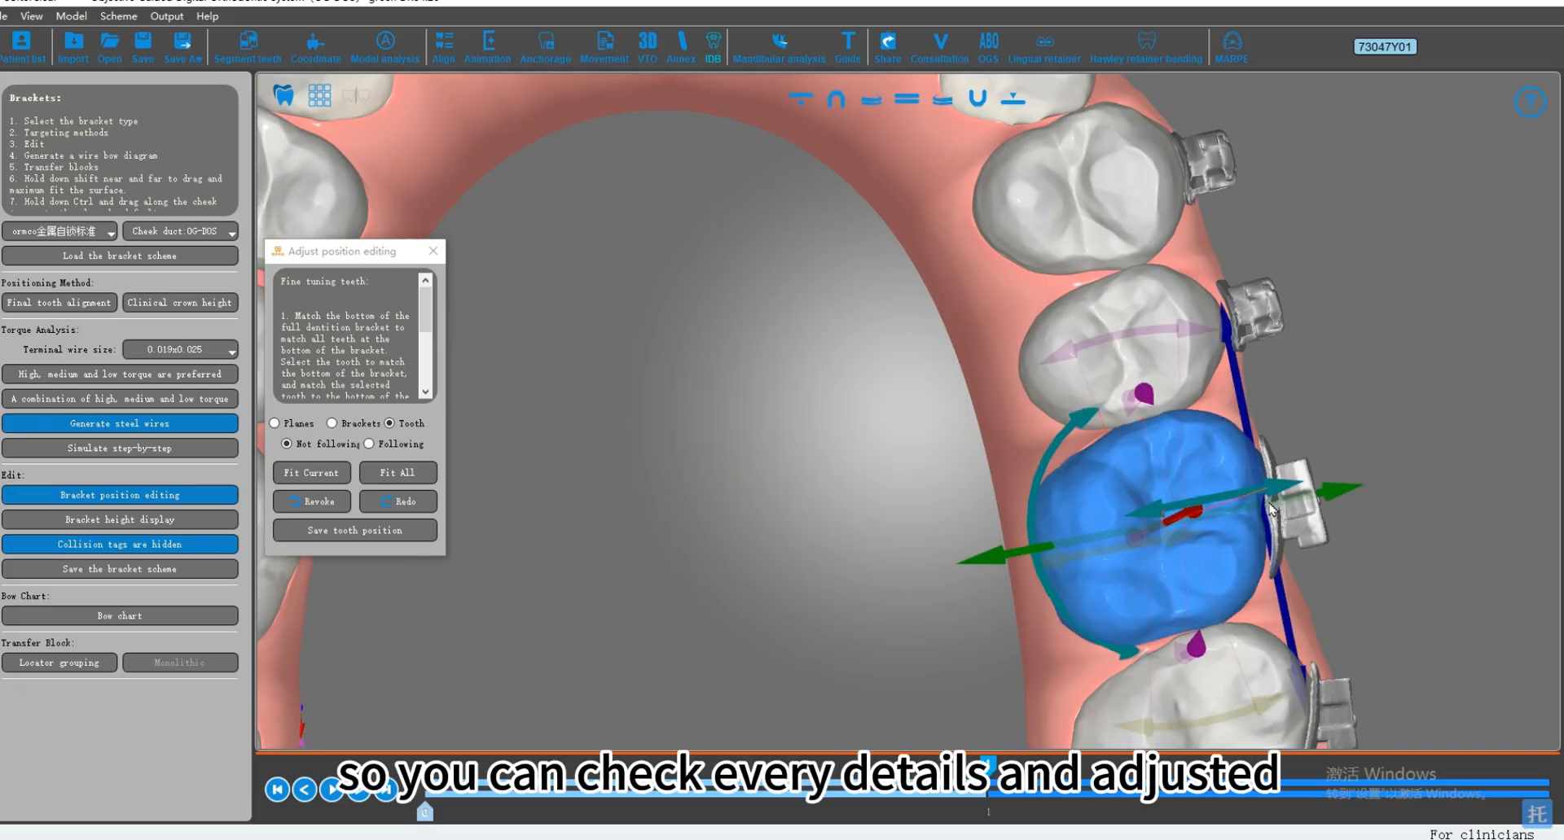
click(1290, 529)
scroll(1290, 521, up, 3)
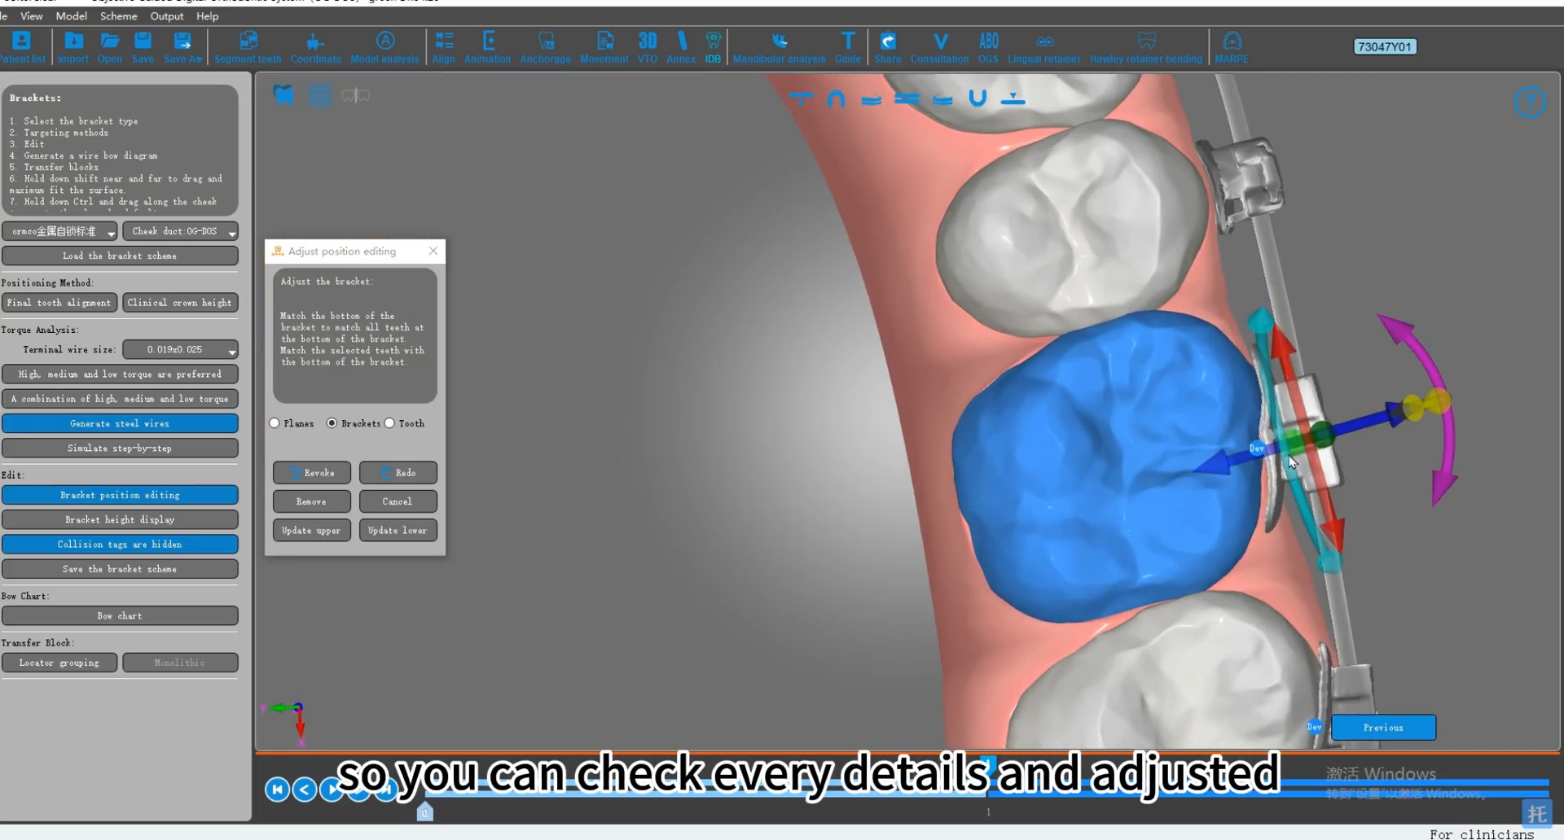
middle_drag(1360, 469, 1157, 464)
drag(1252, 482, 1249, 493)
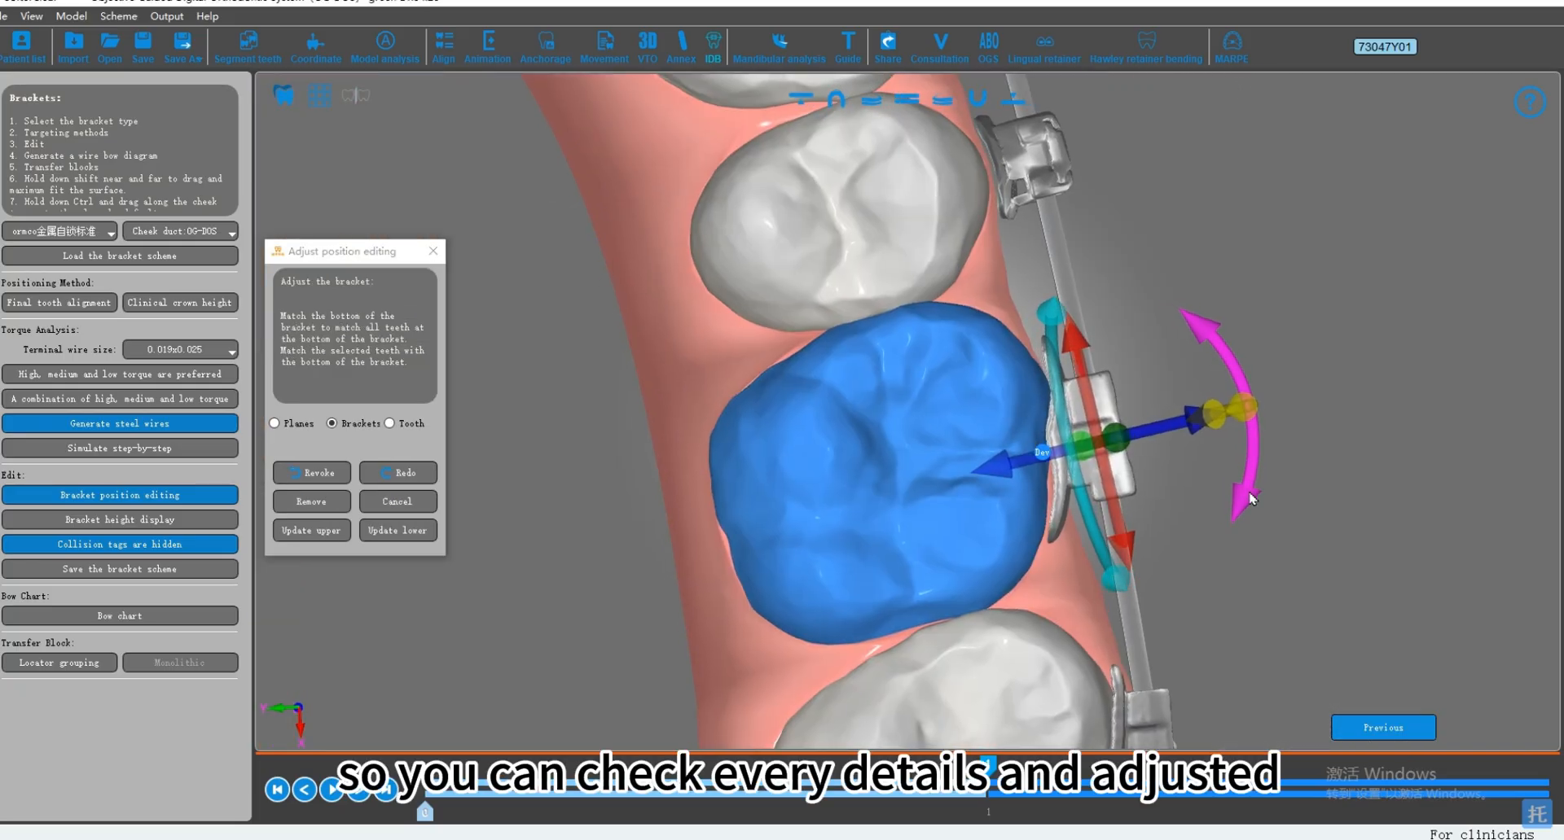
click(1159, 513)
scroll(924, 339, down, 3)
middle_drag(922, 341, 1014, 380)
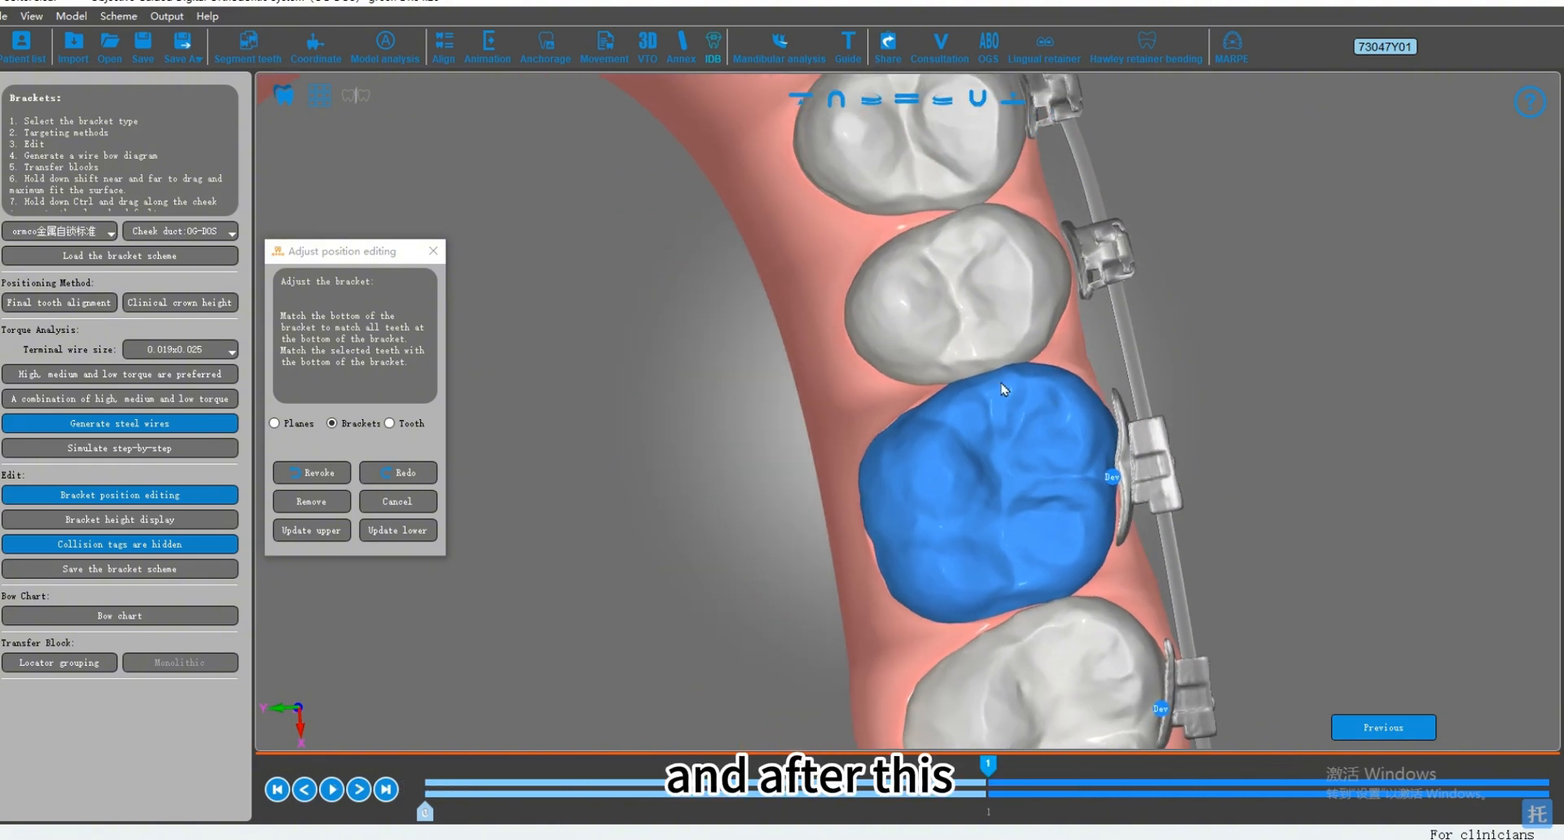
Step: Select the bracket on the upper left second molar and fine-tune its position against the tooth
scroll(1146, 472, down, 3)
click(1095, 458)
middle_drag(1265, 623, 1268, 572)
scroll(1267, 572, up, 3)
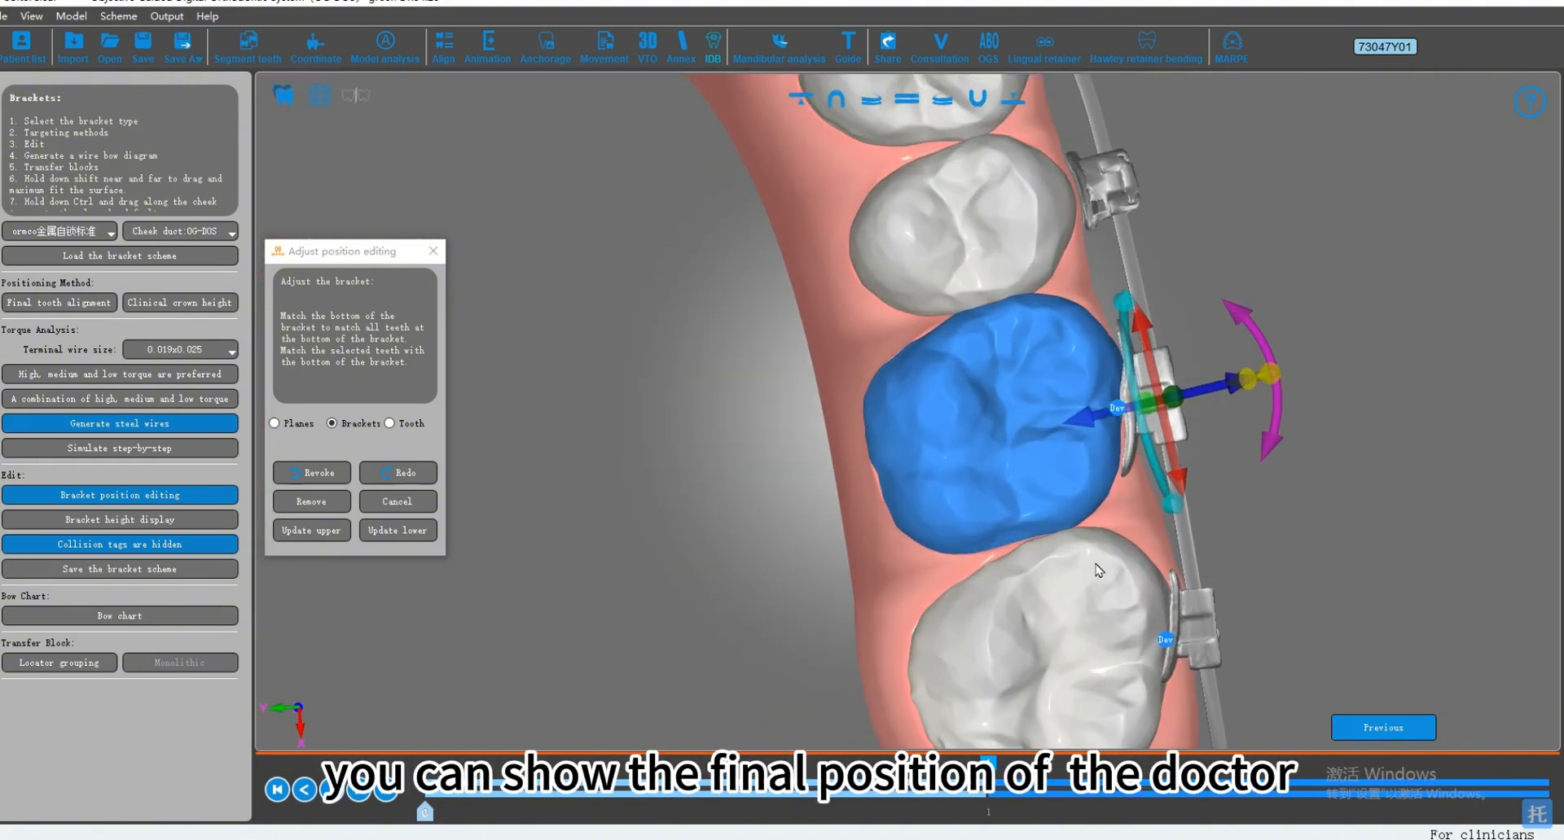
click(1267, 572)
click(1202, 604)
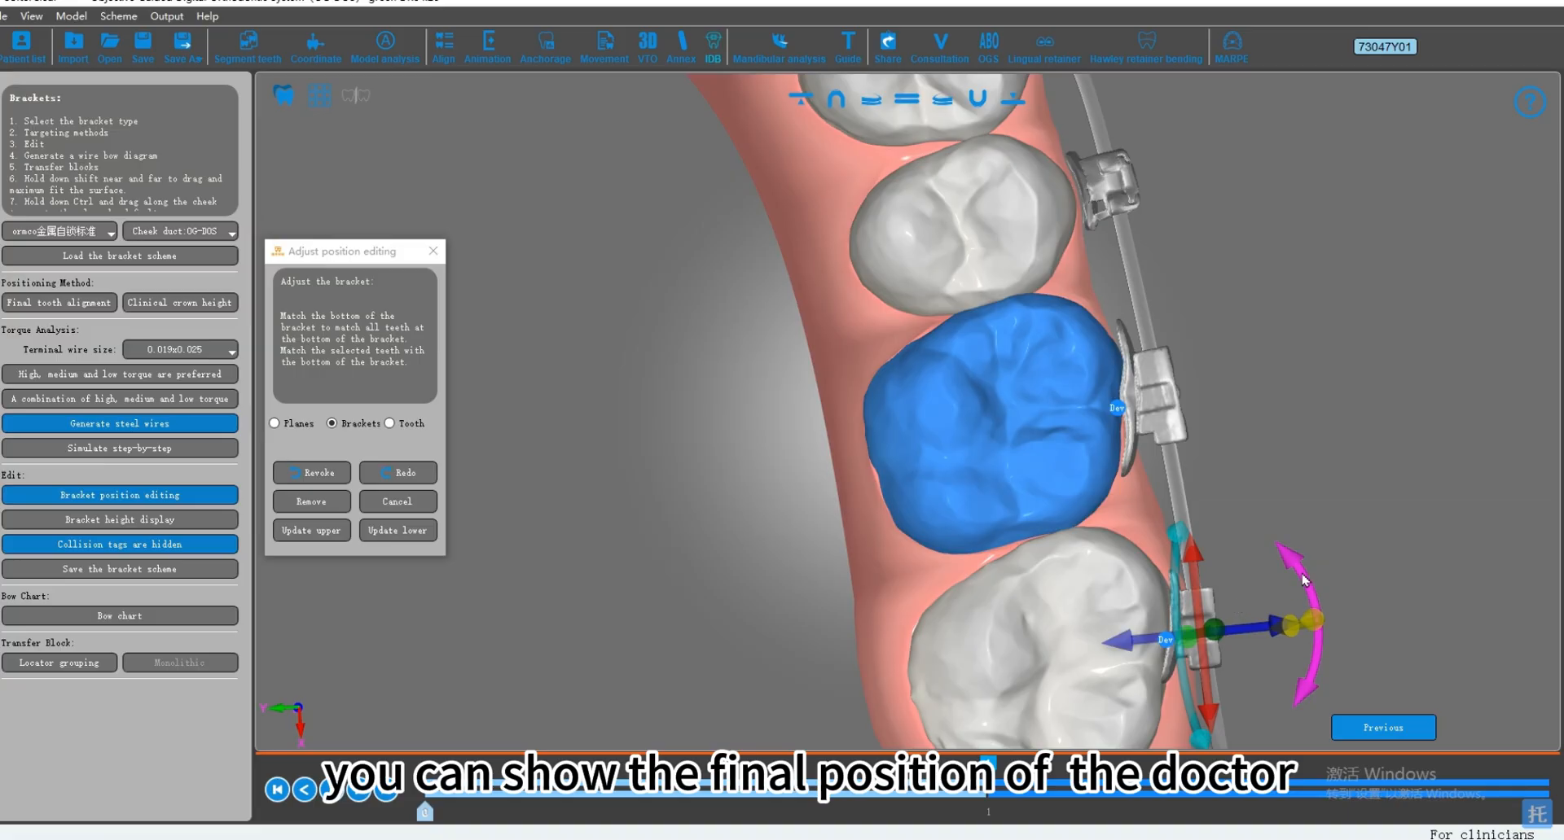
drag(1189, 557, 1191, 563)
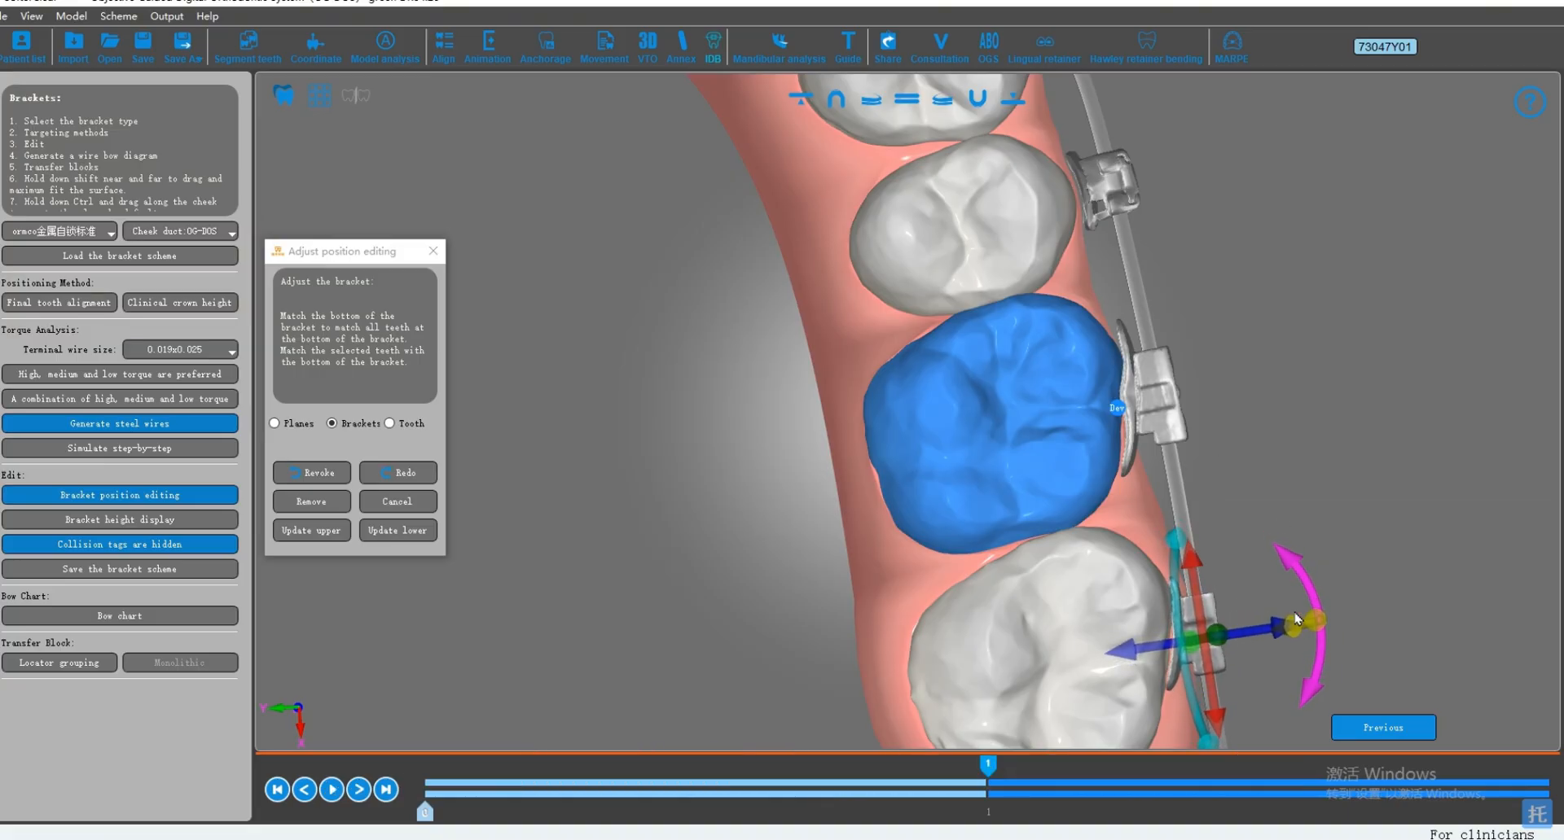
click(1226, 640)
scroll(1252, 601, down, 2)
middle_drag(830, 476, 1026, 471)
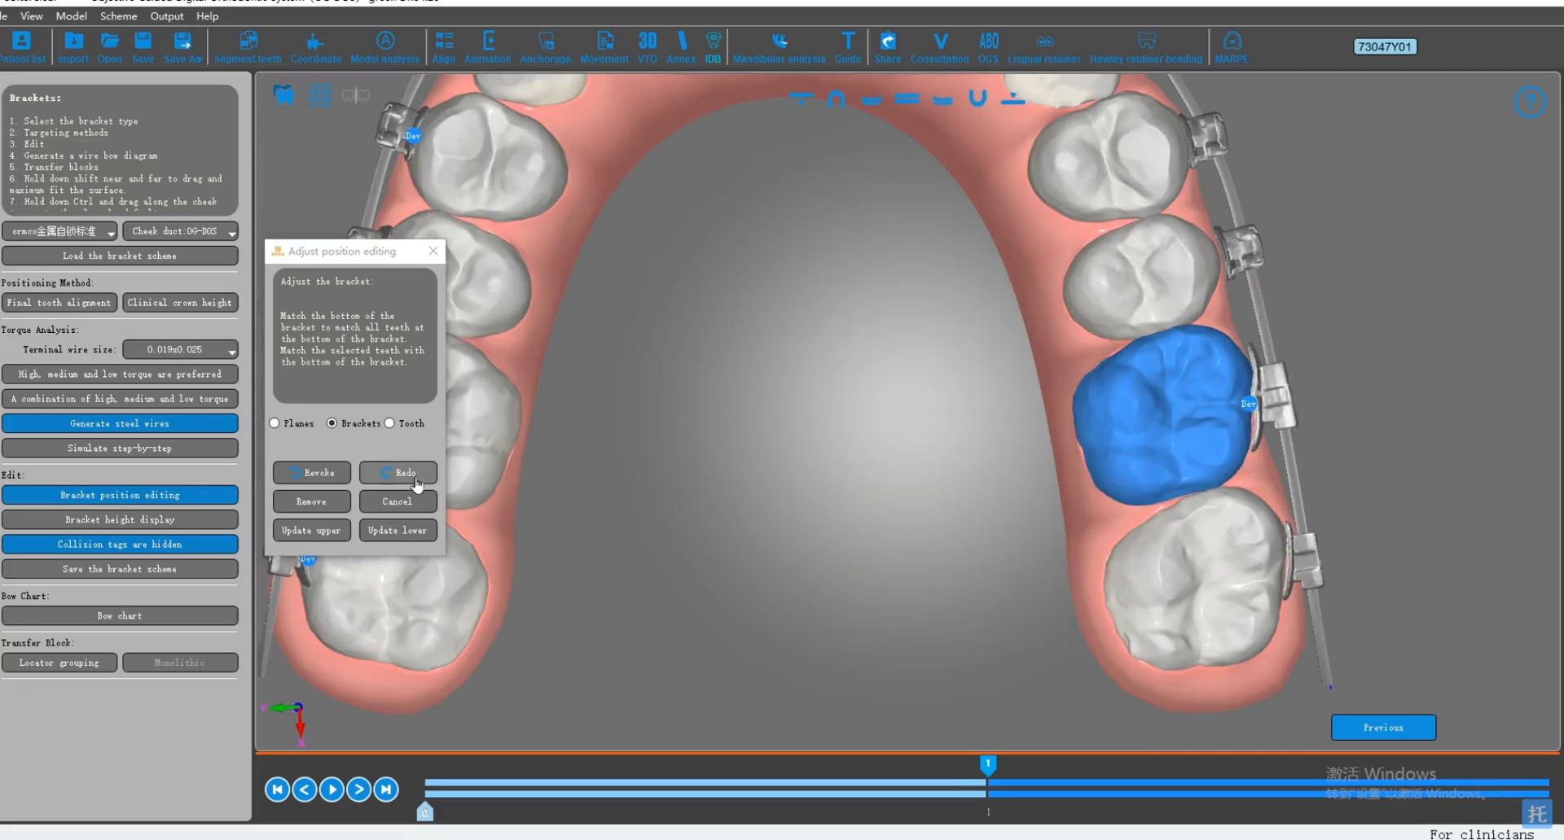
Step: Regenerate the steel wires and check the brackets and wires on both arches from the occlusal and side views
click(196, 432)
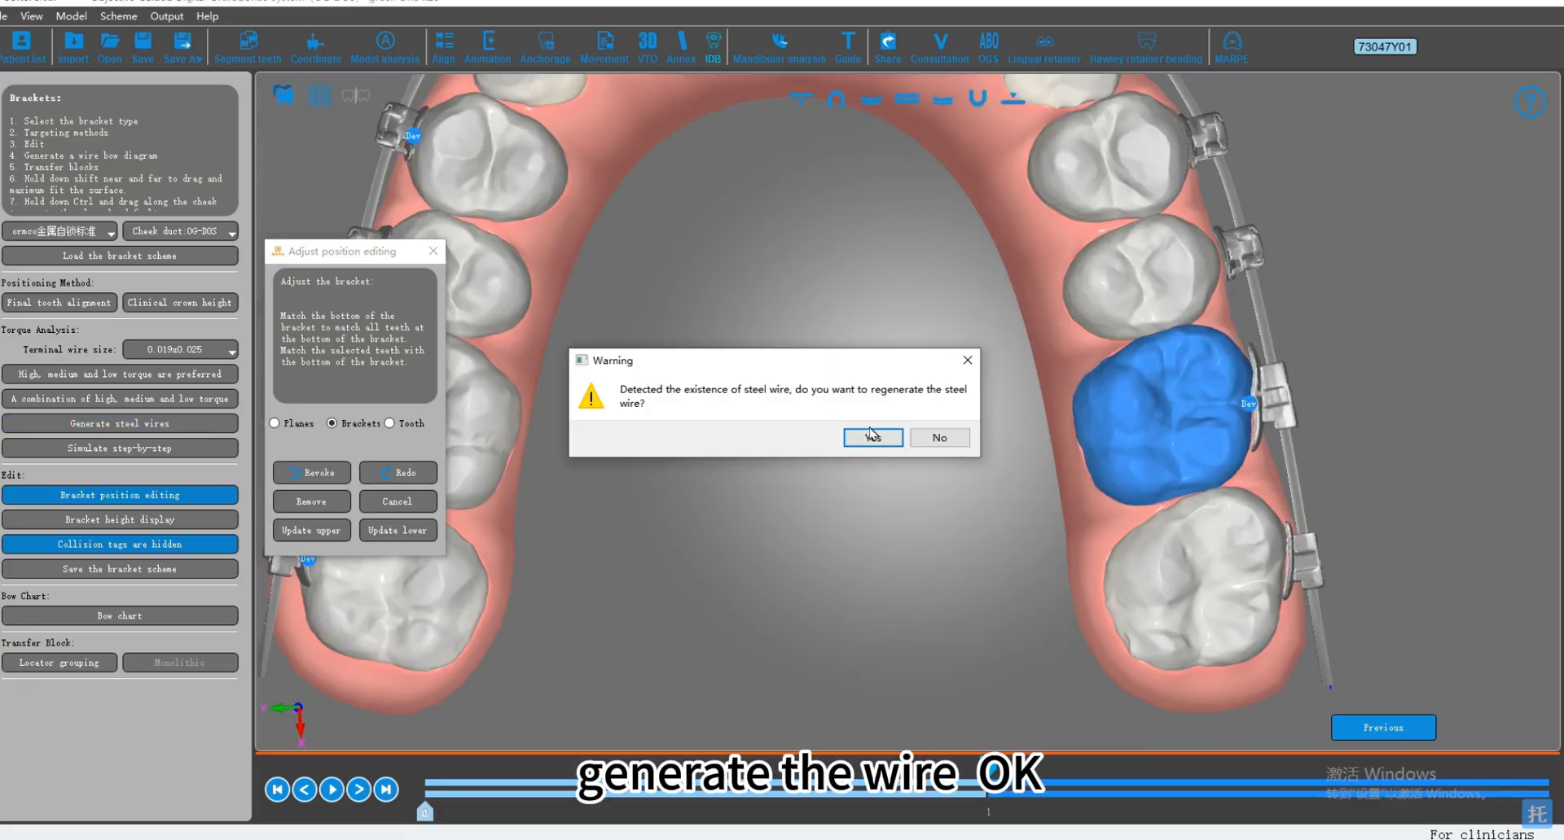
key(Return)
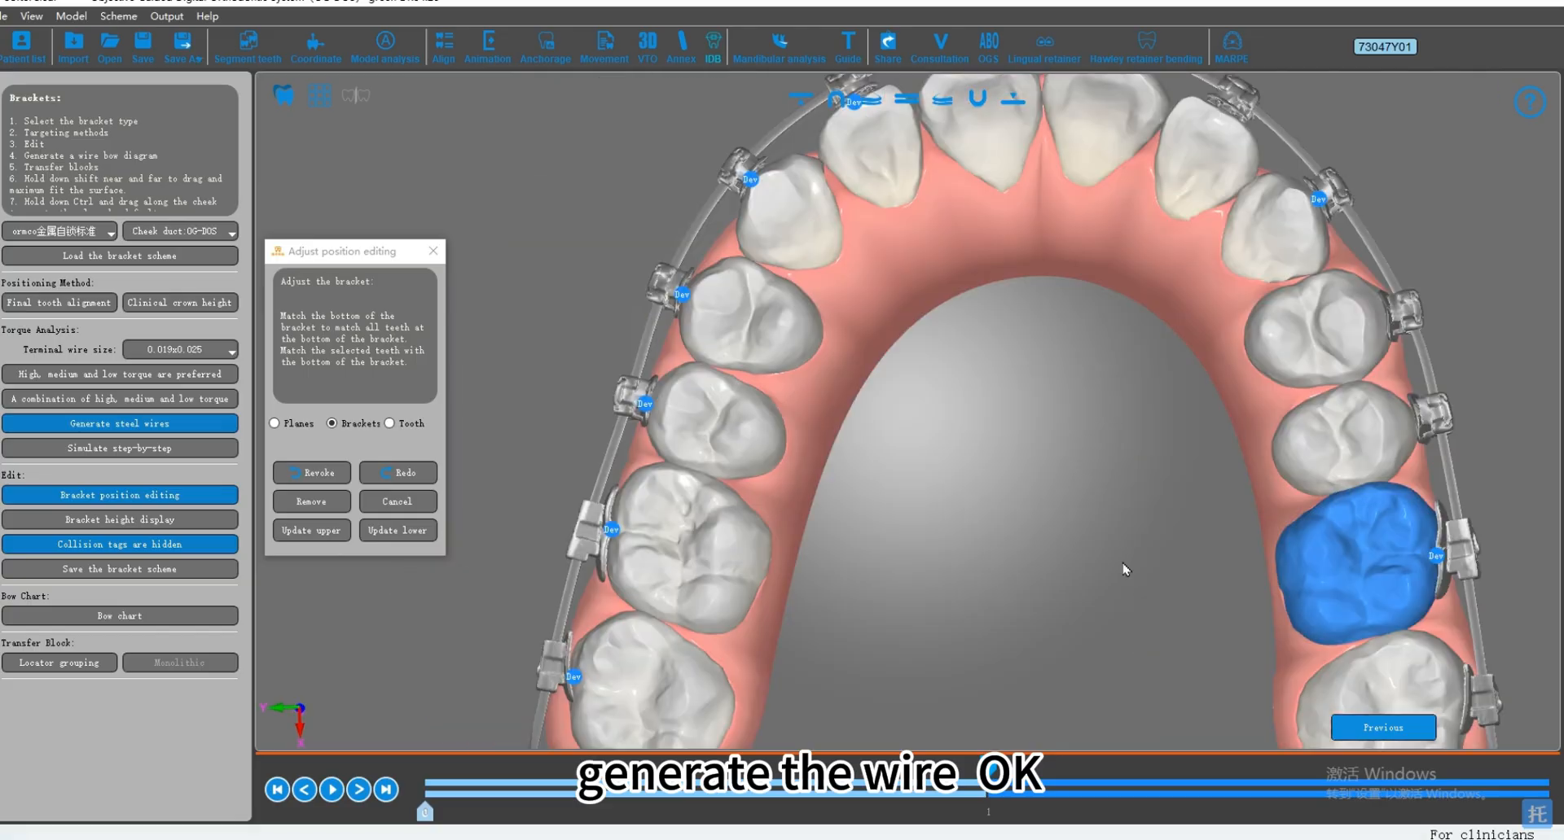
middle_drag(1040, 569, 1133, 545)
click(710, 650)
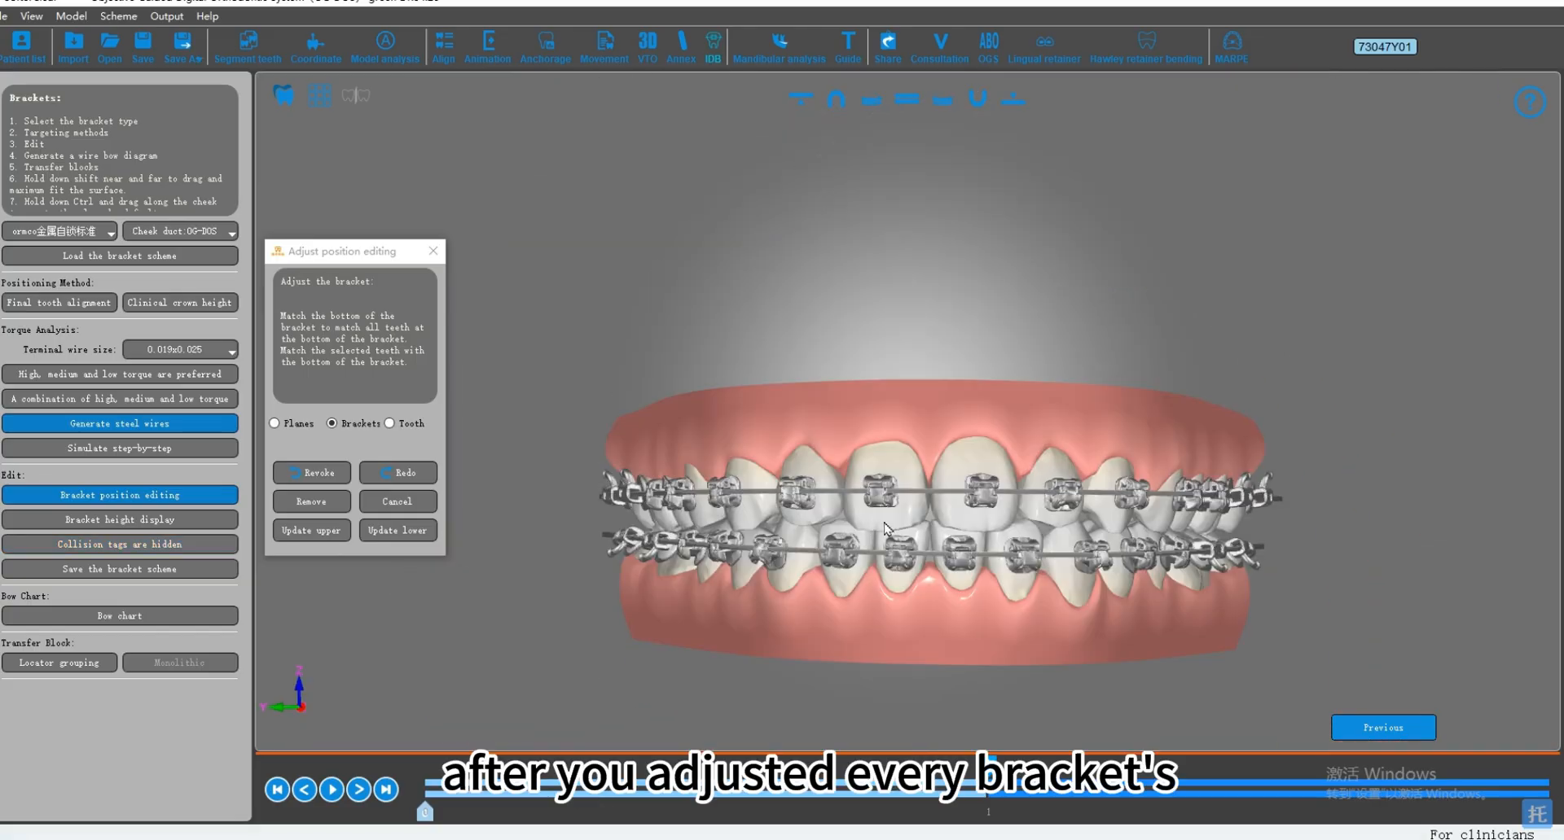
scroll(976, 477, up, 2)
middle_drag(816, 500, 1017, 529)
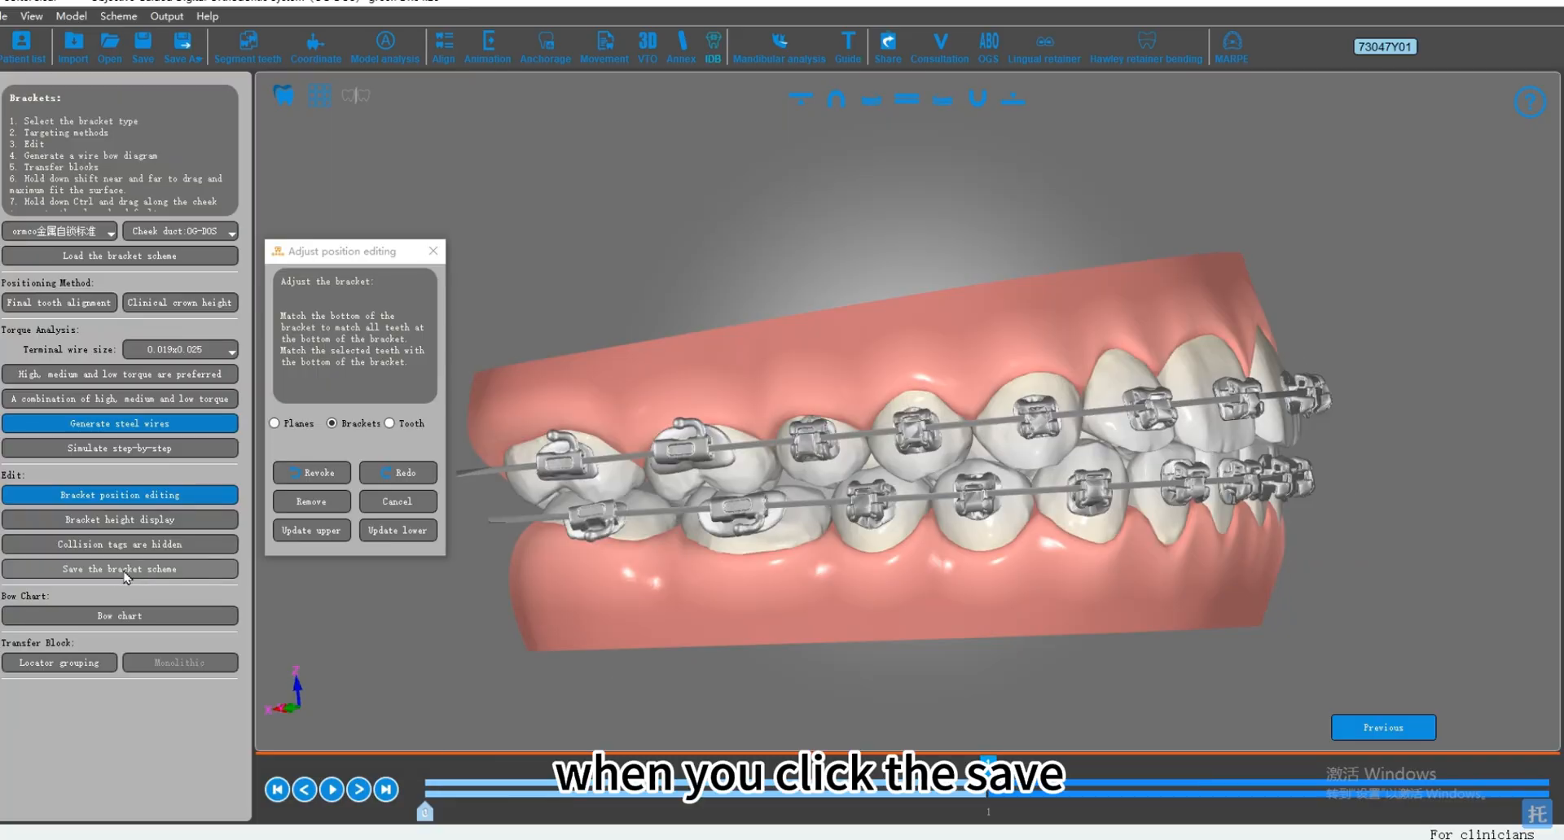
middle_drag(1000, 556, 1026, 572)
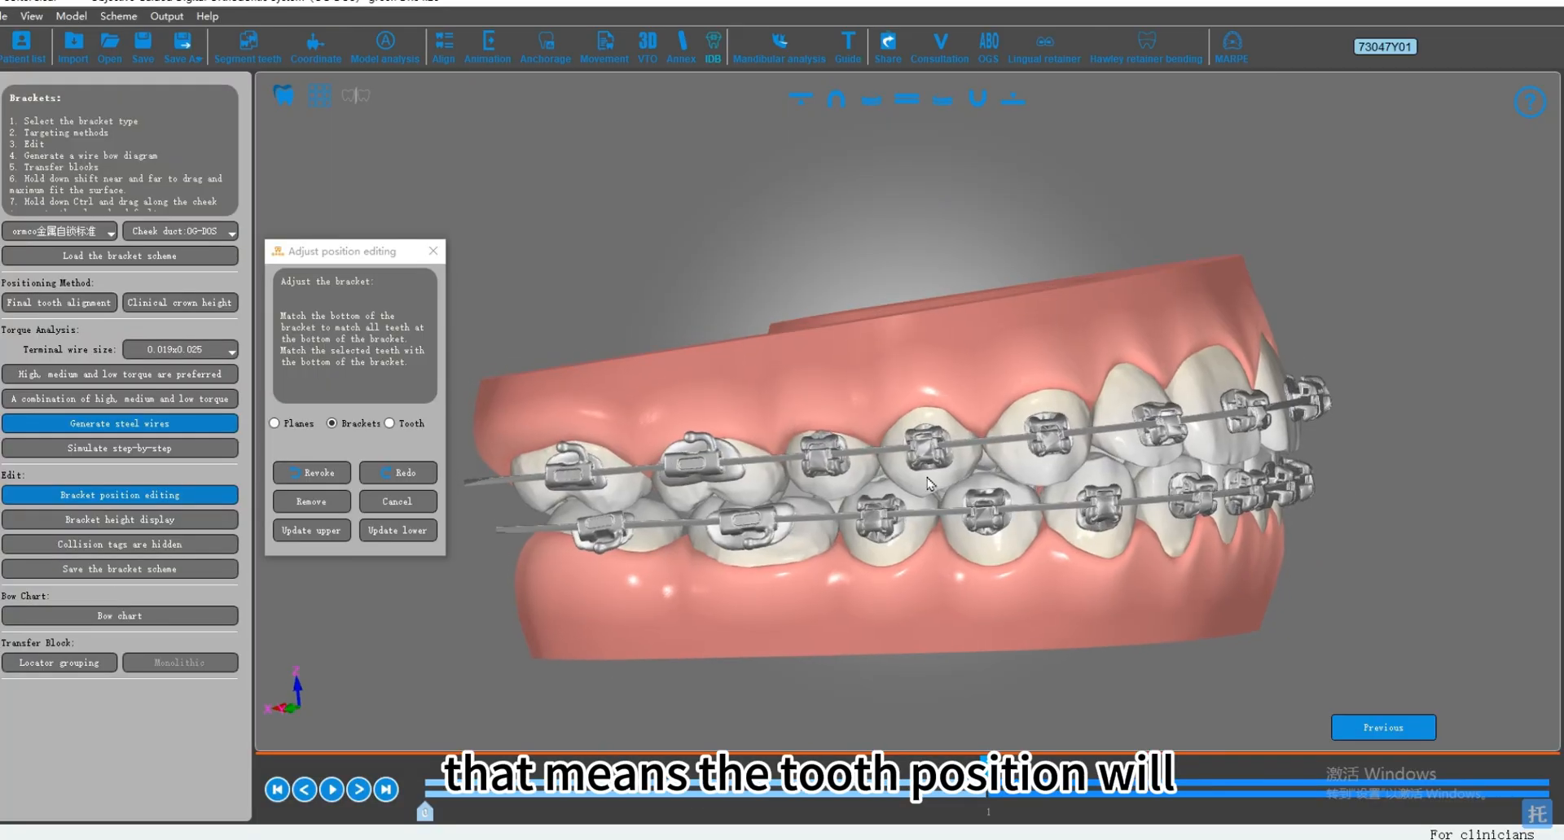
Step: Generate a personalized bow chart named 1 and save it in the current case folder
scroll(960, 498, up, 1)
middle_drag(959, 492, 922, 444)
scroll(983, 446, down, 2)
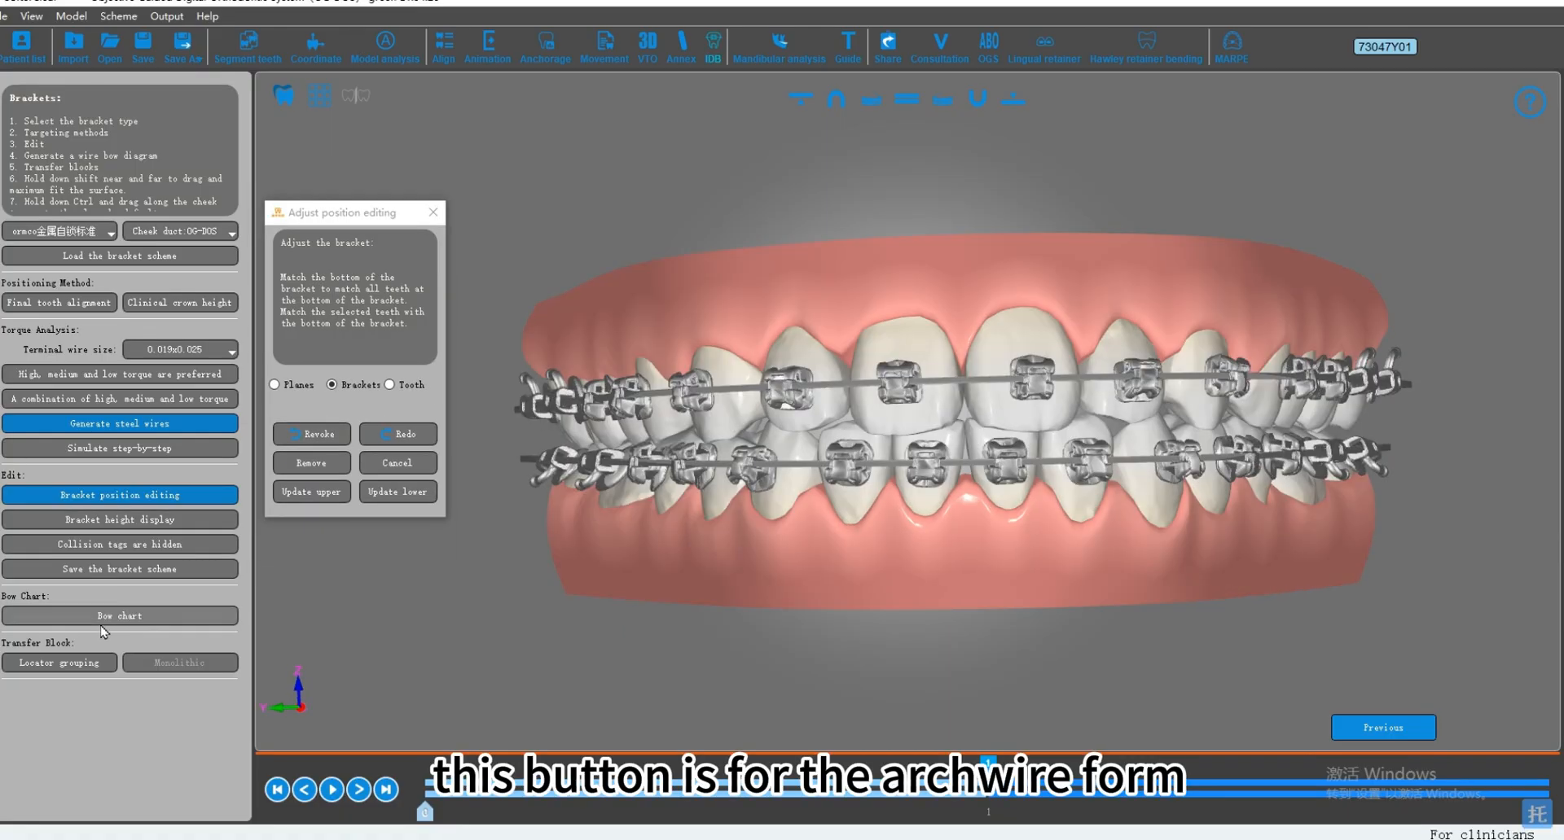
click(127, 617)
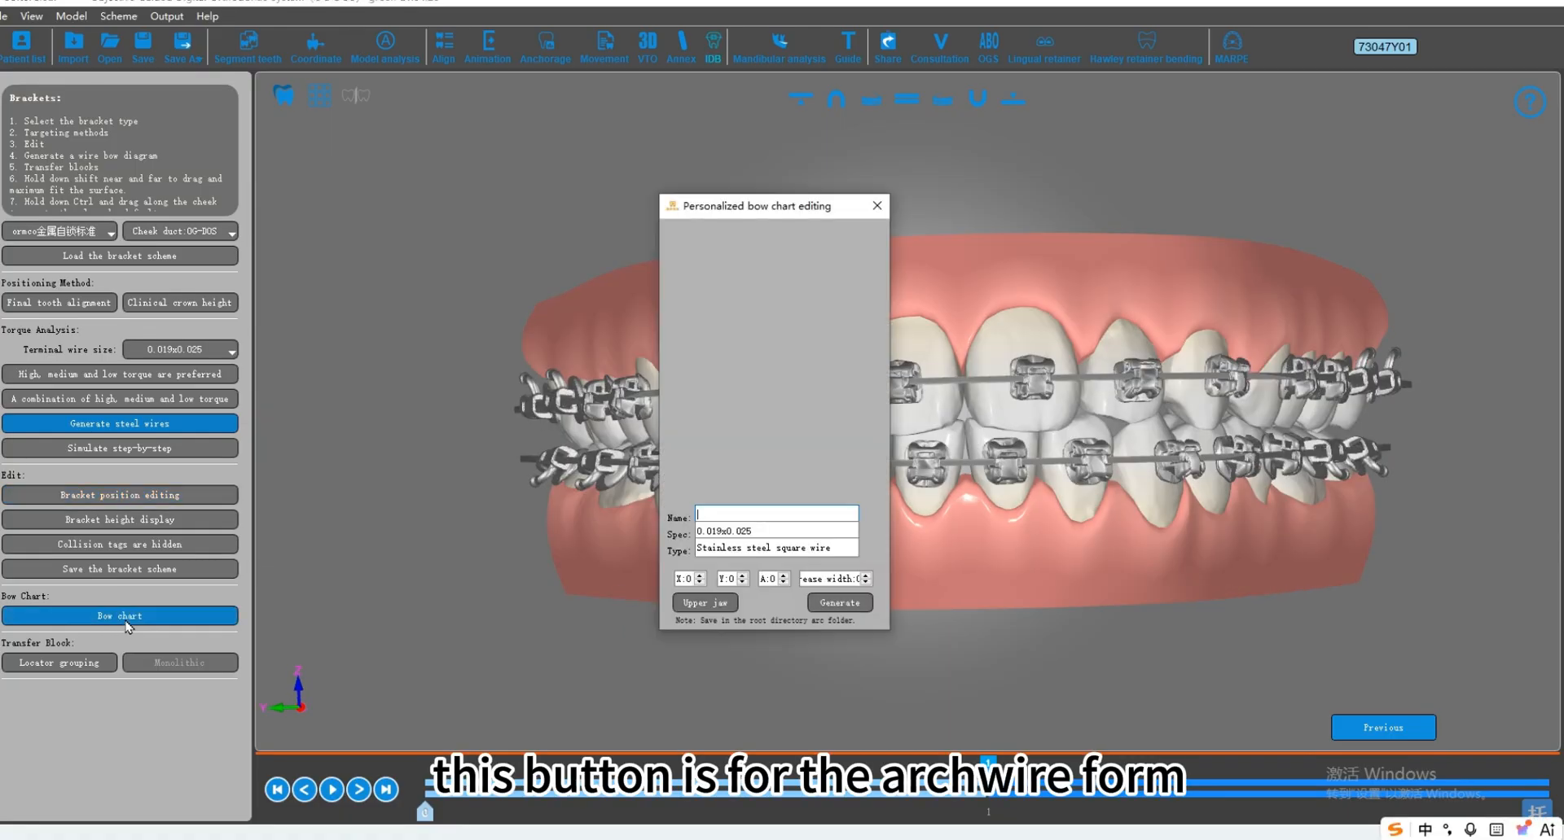
drag(778, 210, 470, 208)
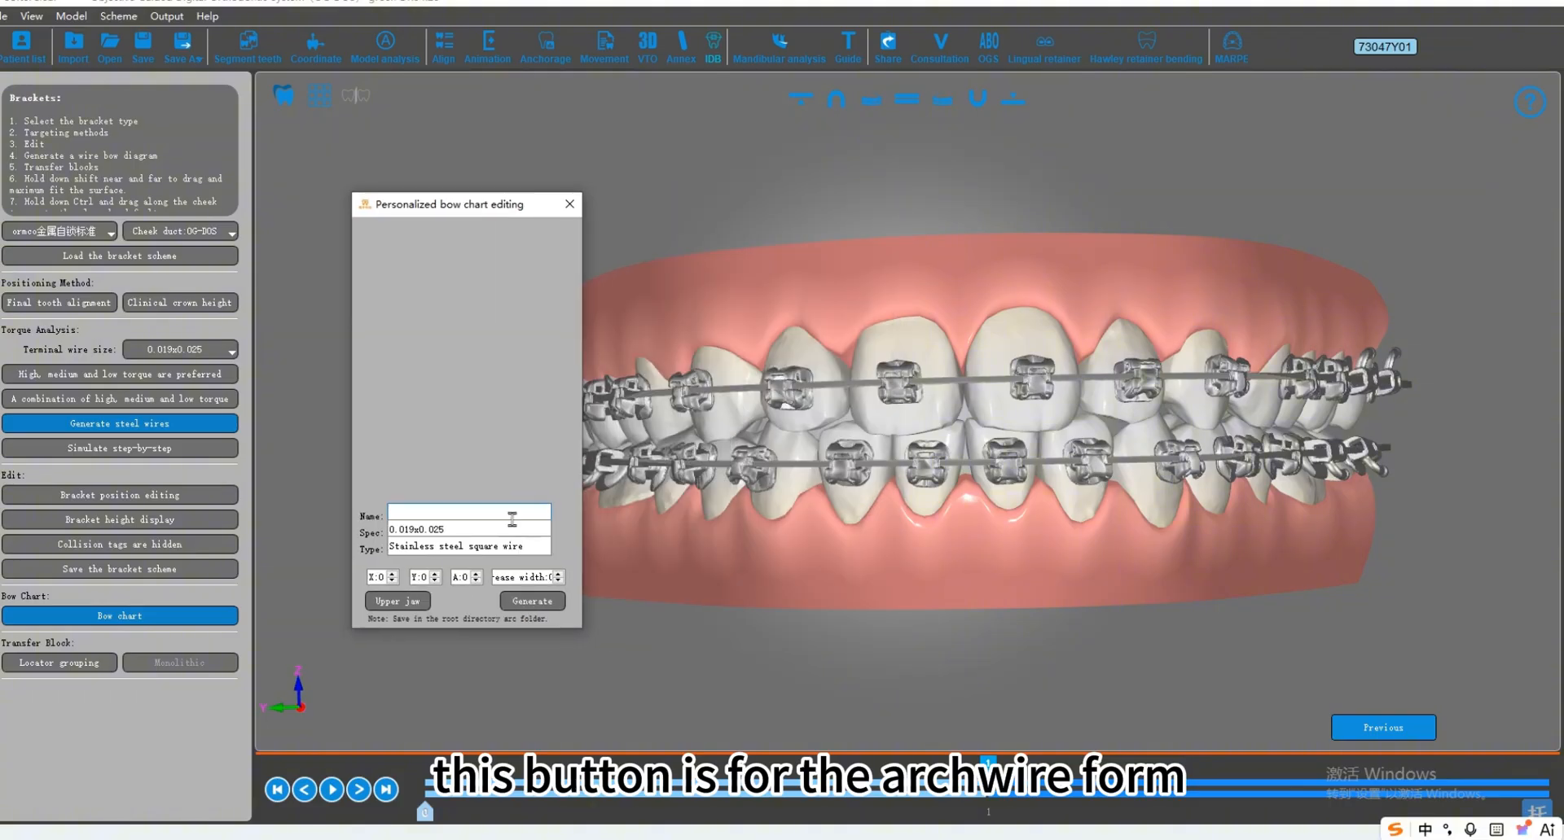
click(556, 603)
click(842, 436)
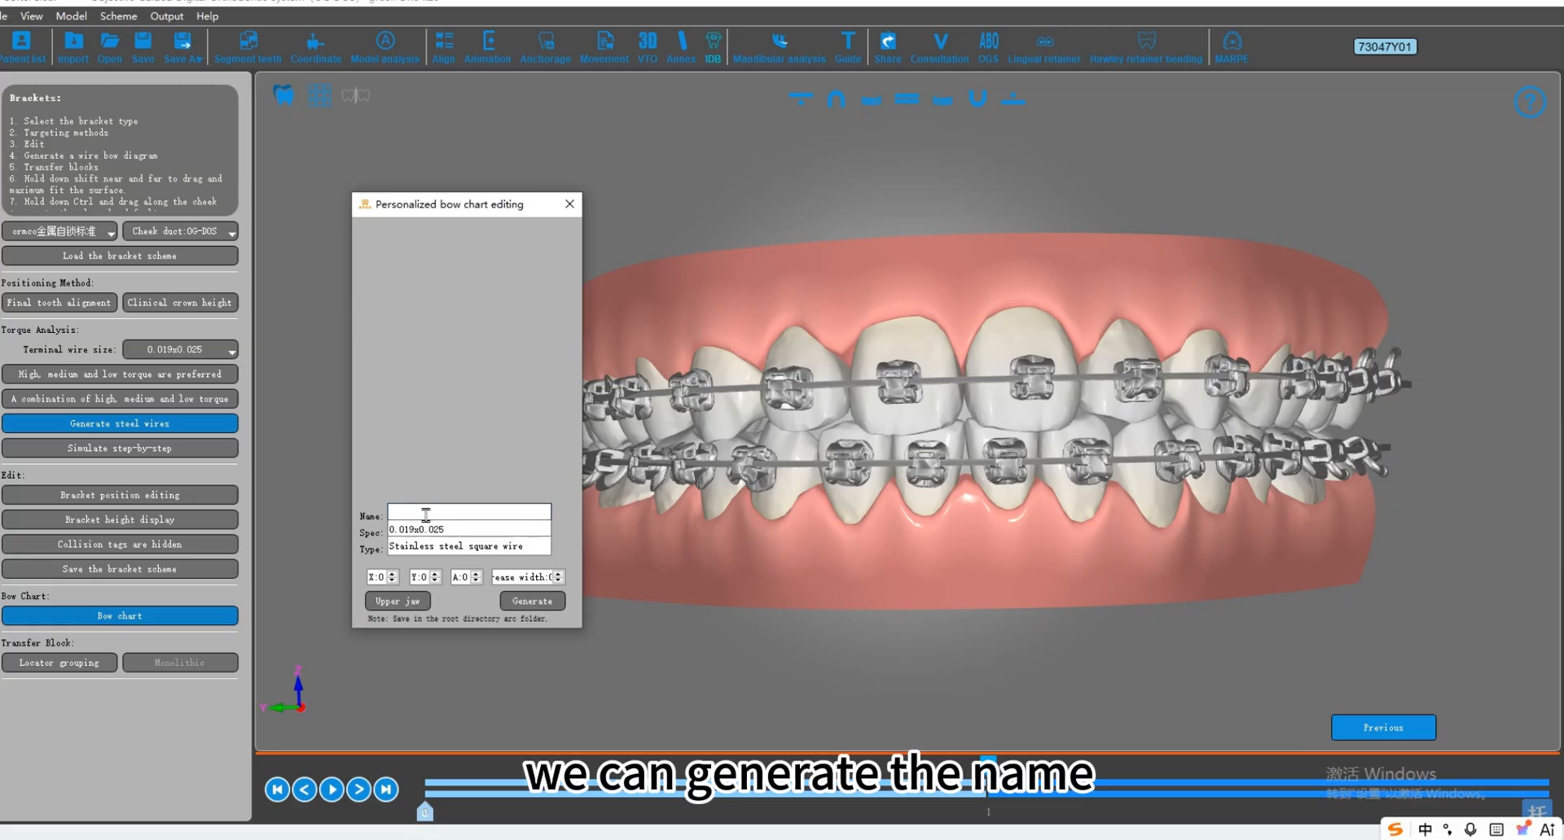
text(1)
click(531, 601)
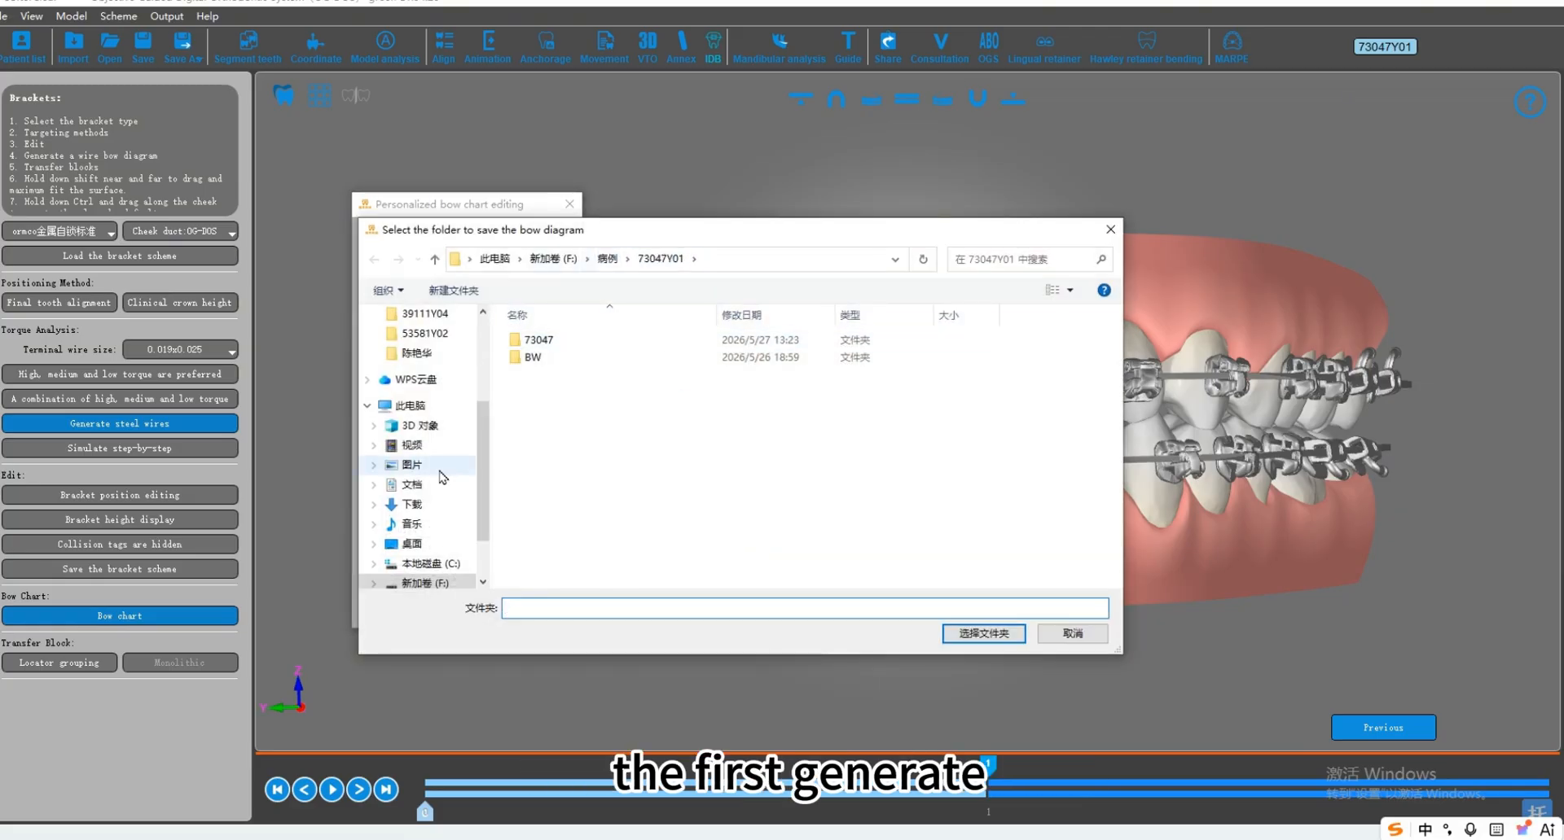
click(995, 636)
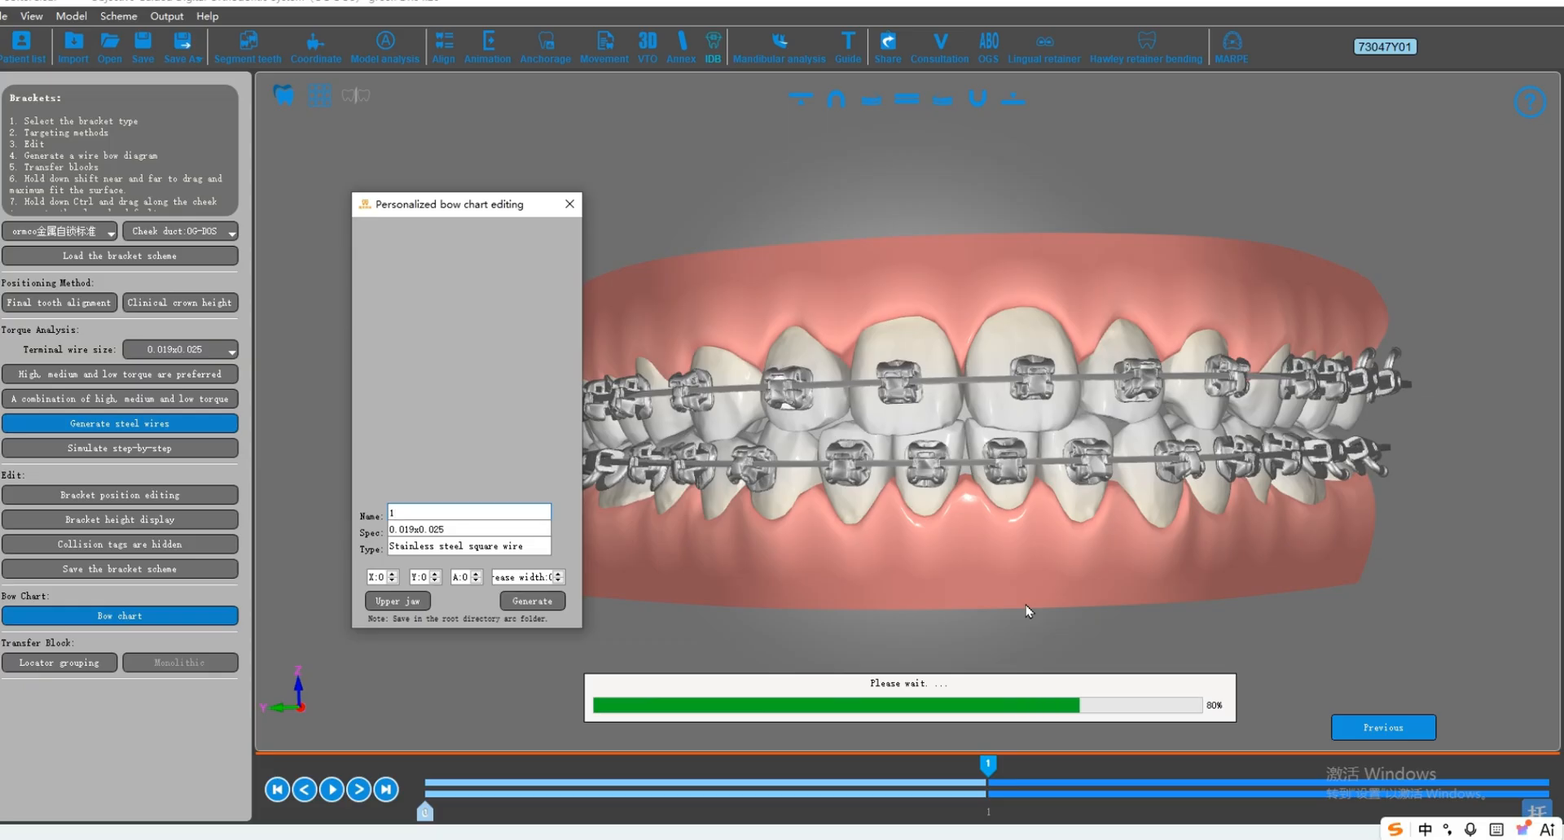
Step: Review the upper and lower jaw bow wire charts, switching between both jaws, and close the bow chart editor
drag(489, 202, 479, 197)
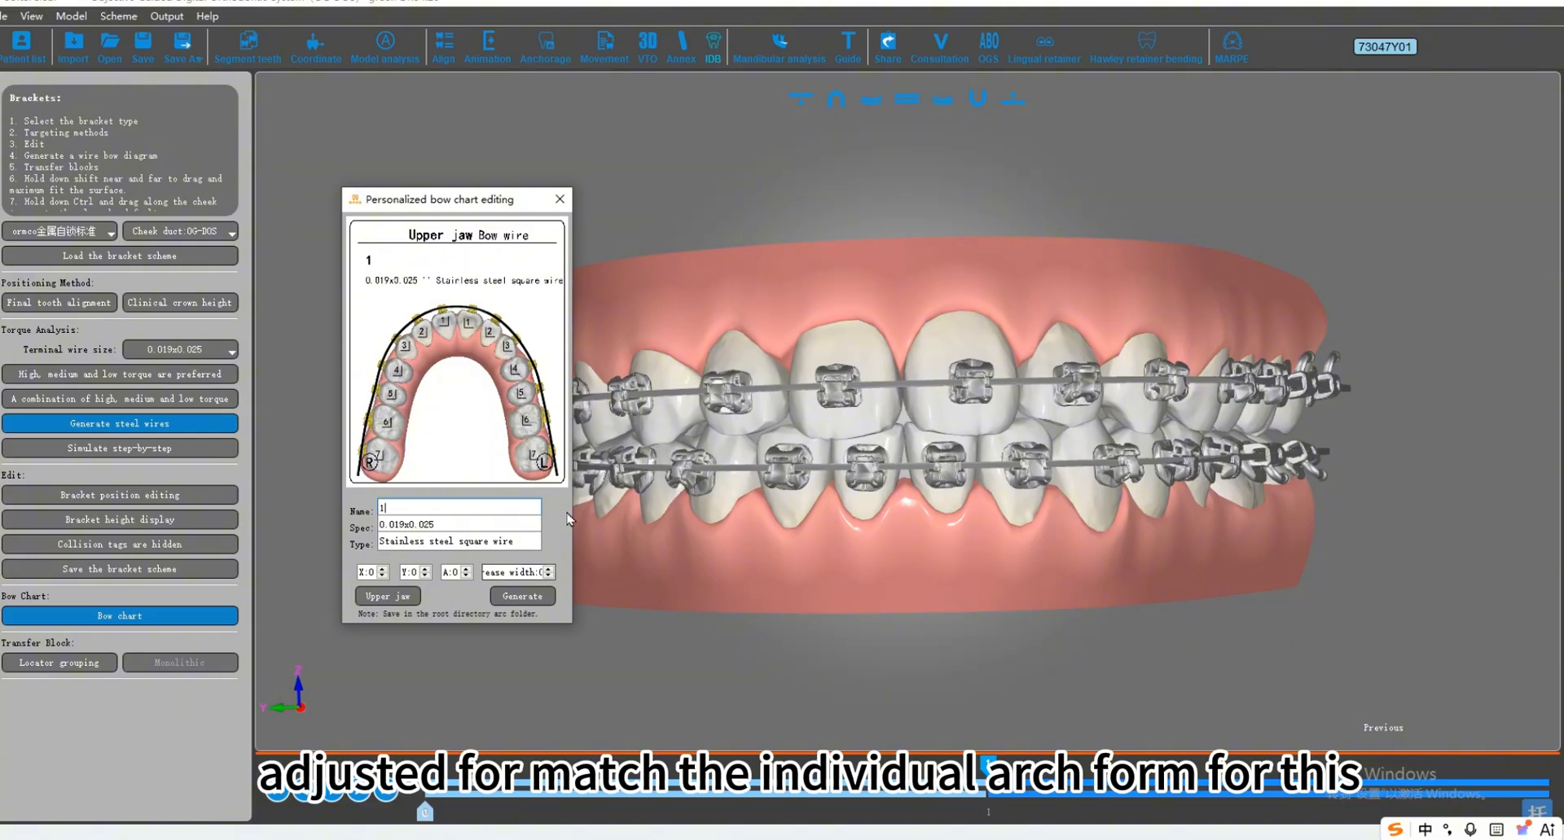
click(383, 599)
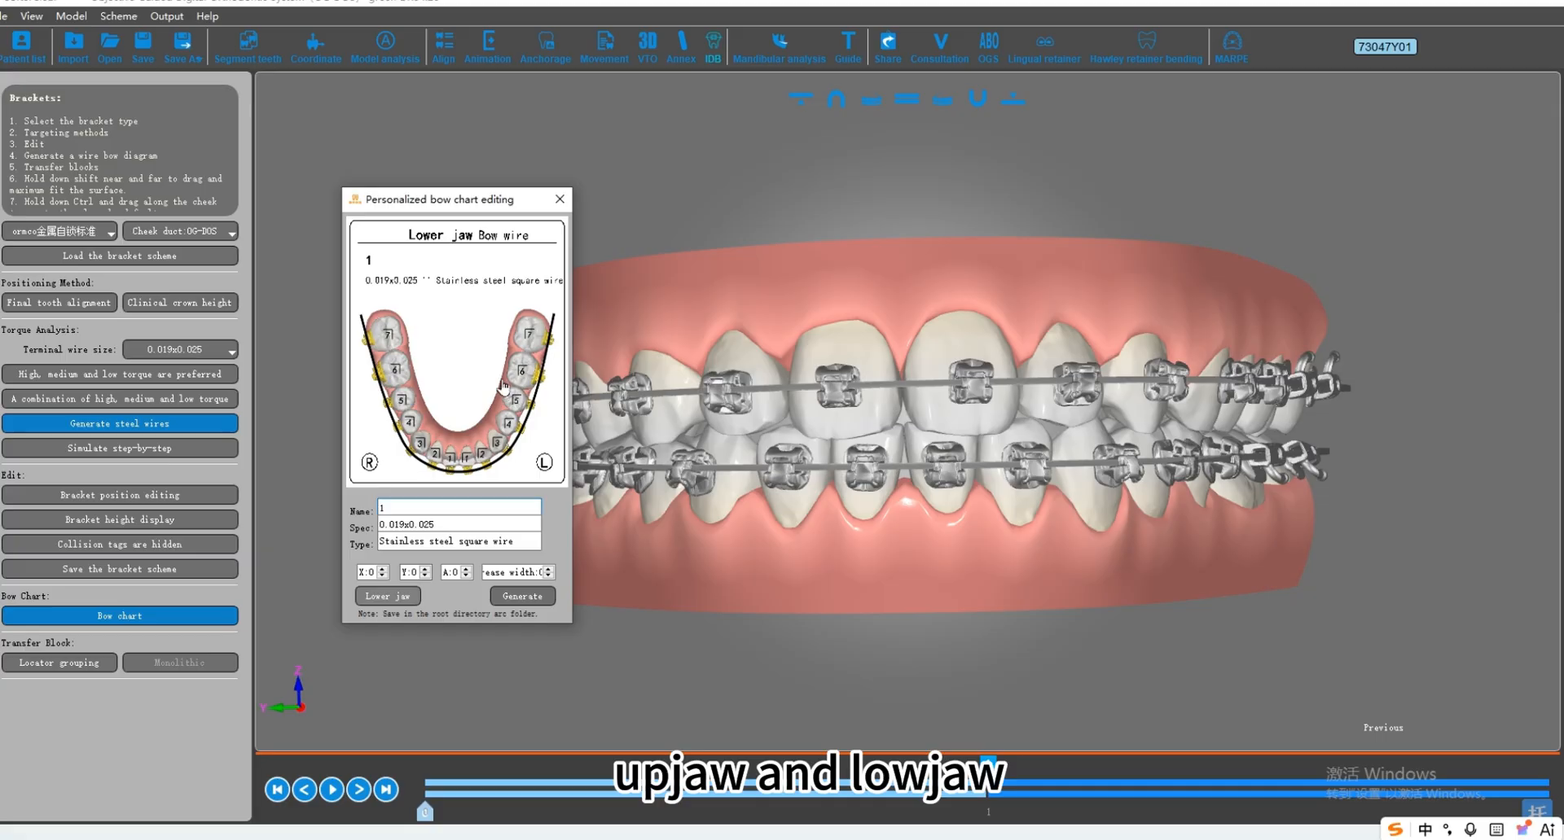
click(388, 597)
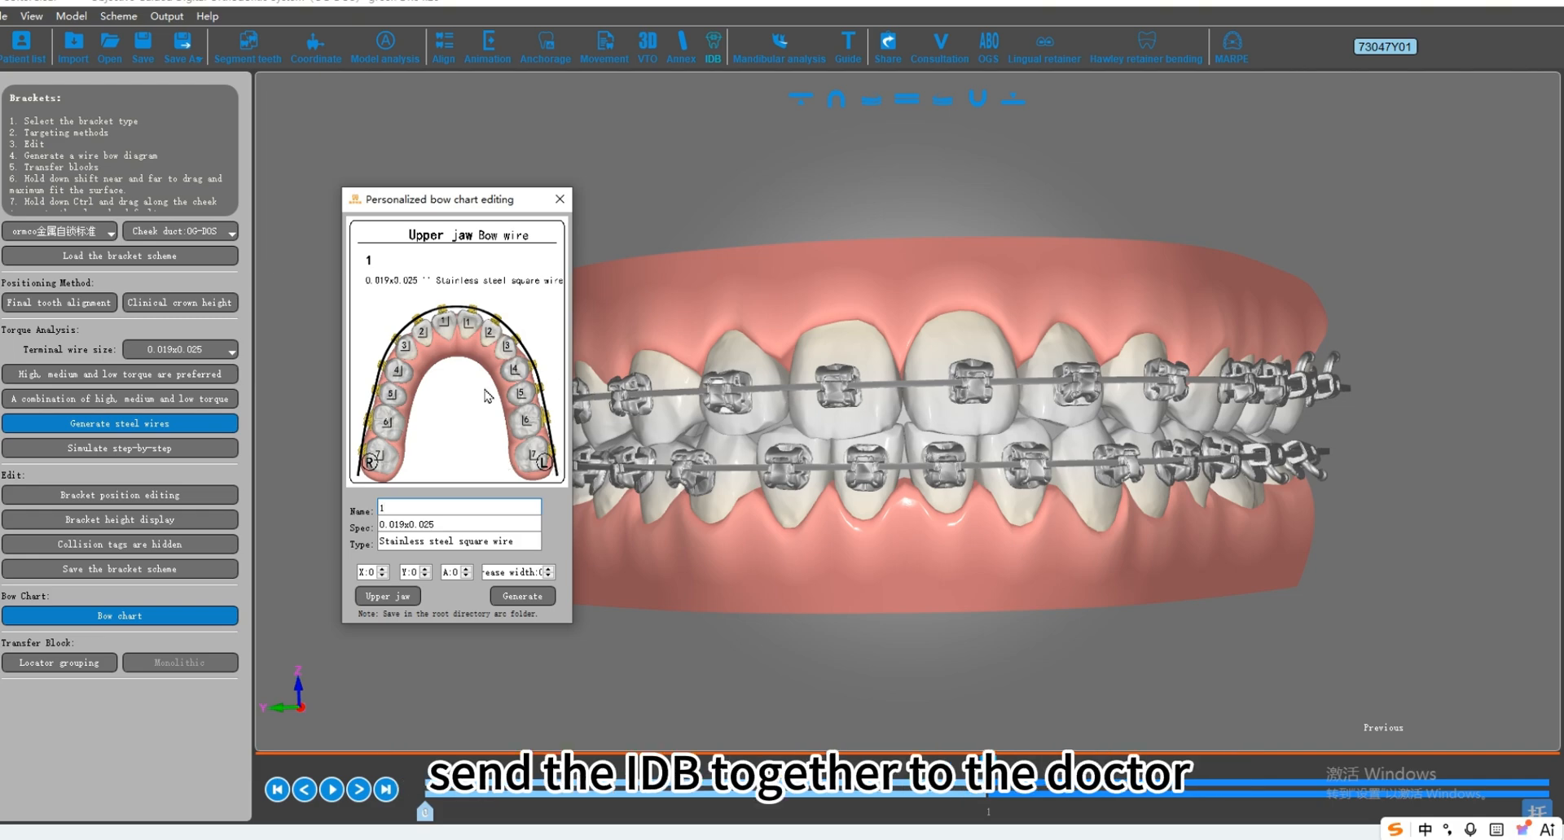
click(669, 755)
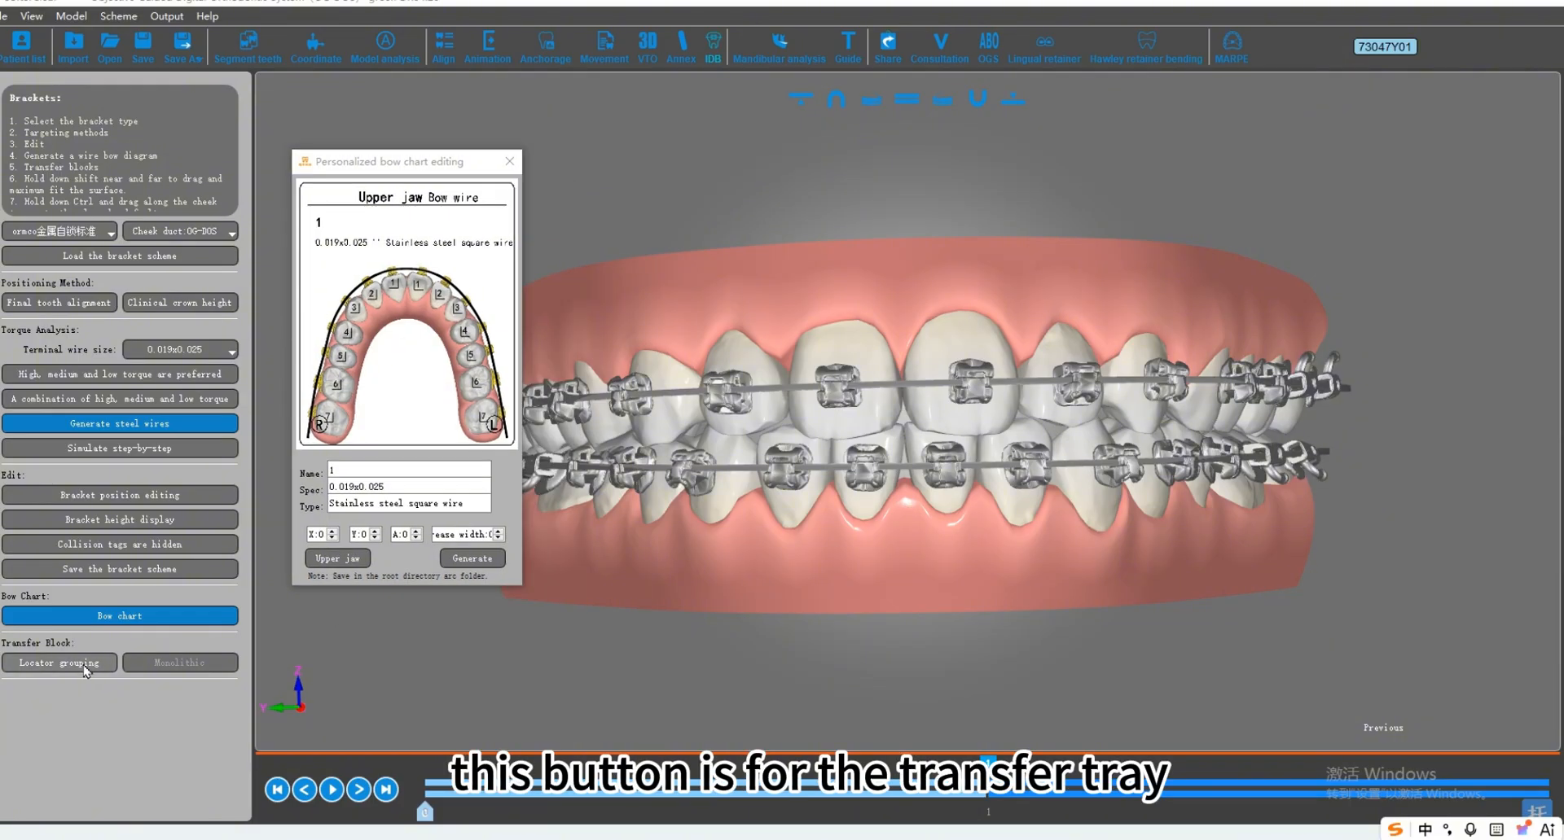
click(509, 162)
Step: Group the teeth for the transfer blocks with the 6 Groups scheme and accept the bracket overview data
click(62, 663)
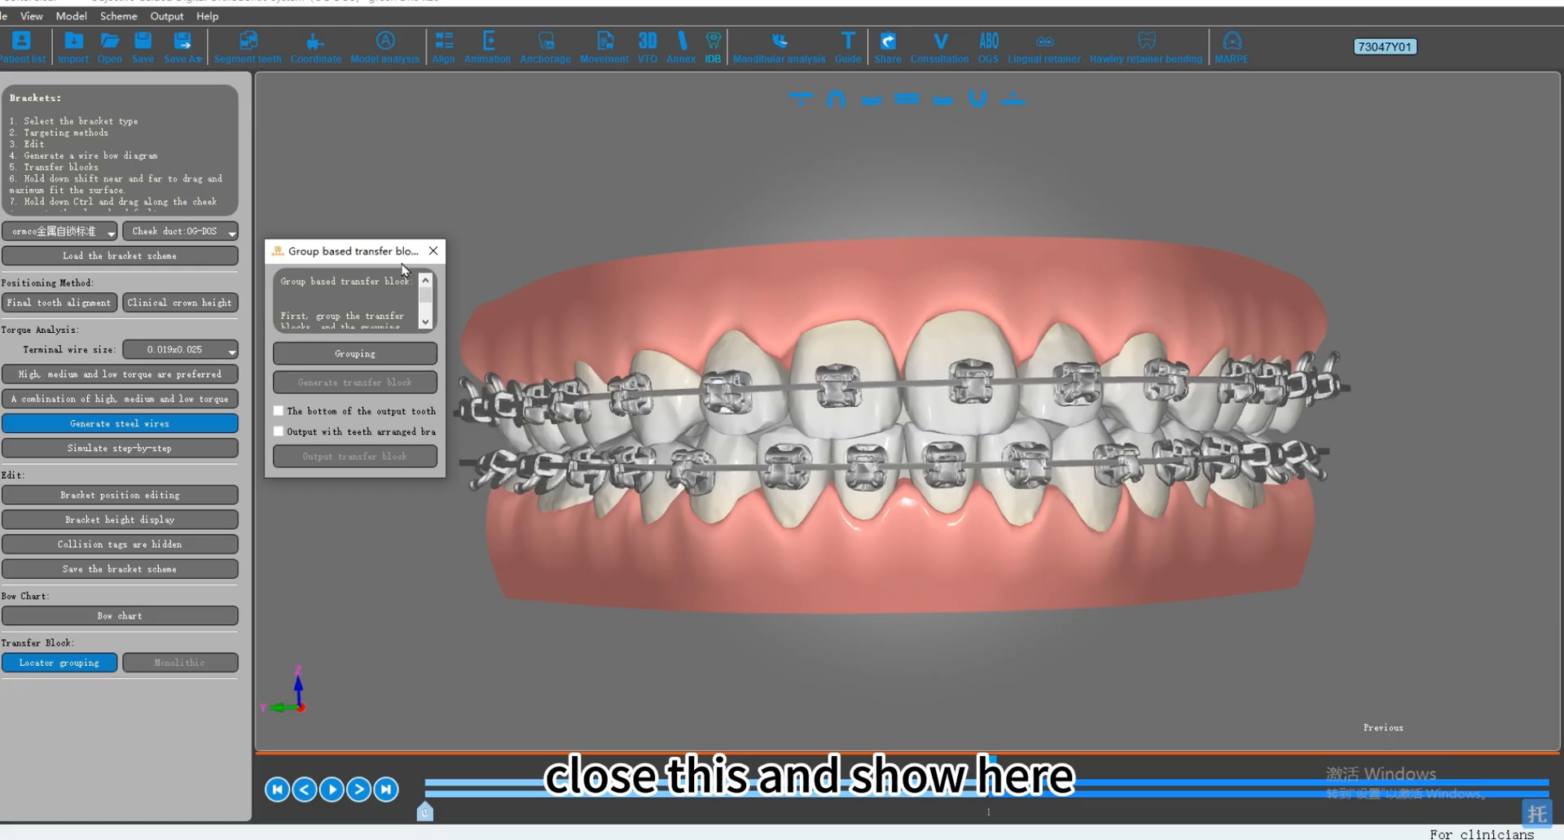
drag(394, 256, 389, 238)
click(350, 336)
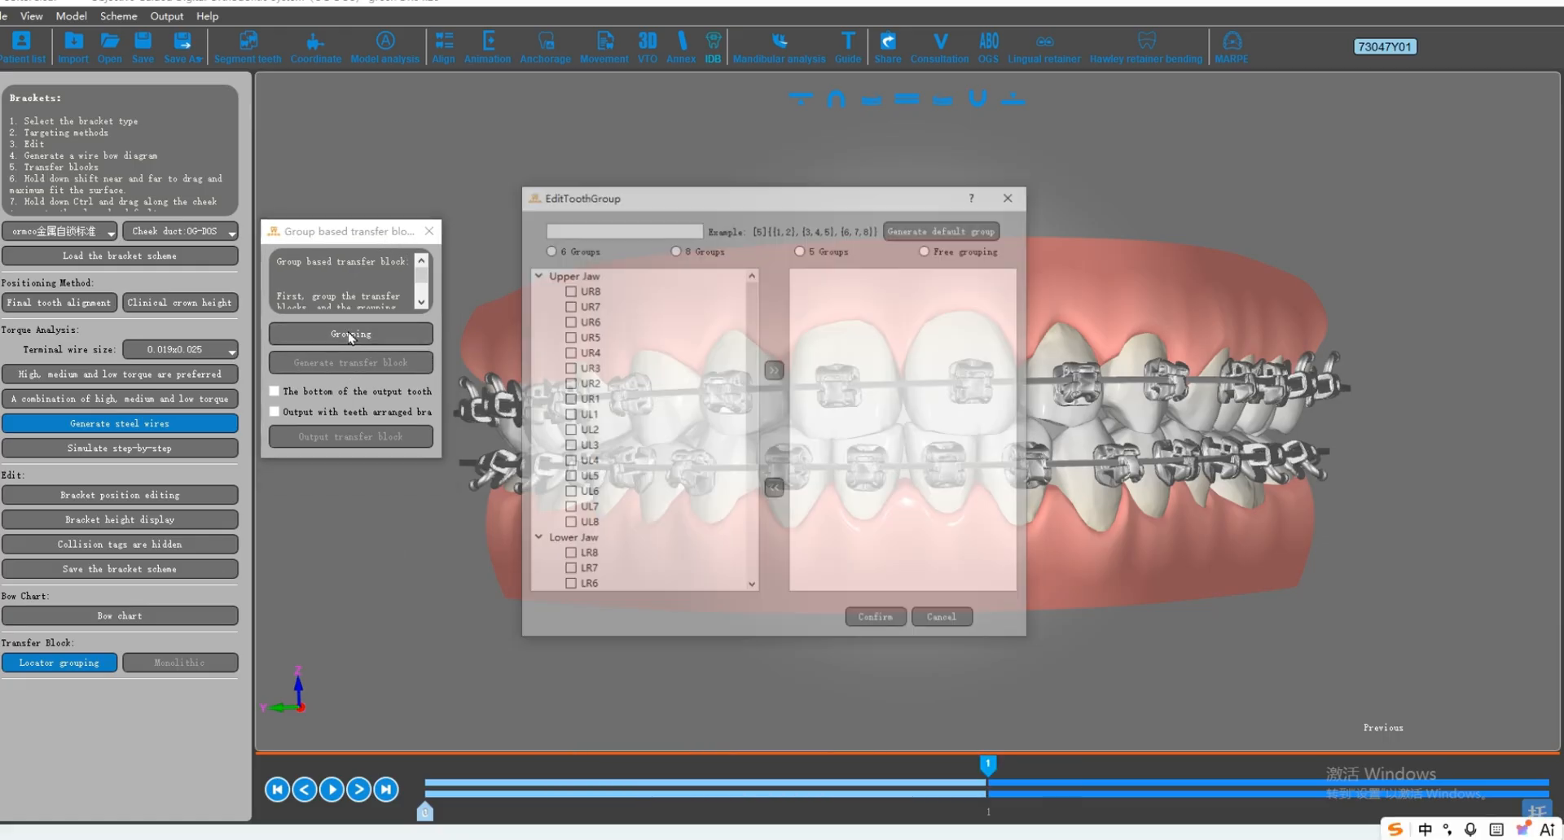
drag(706, 198, 639, 194)
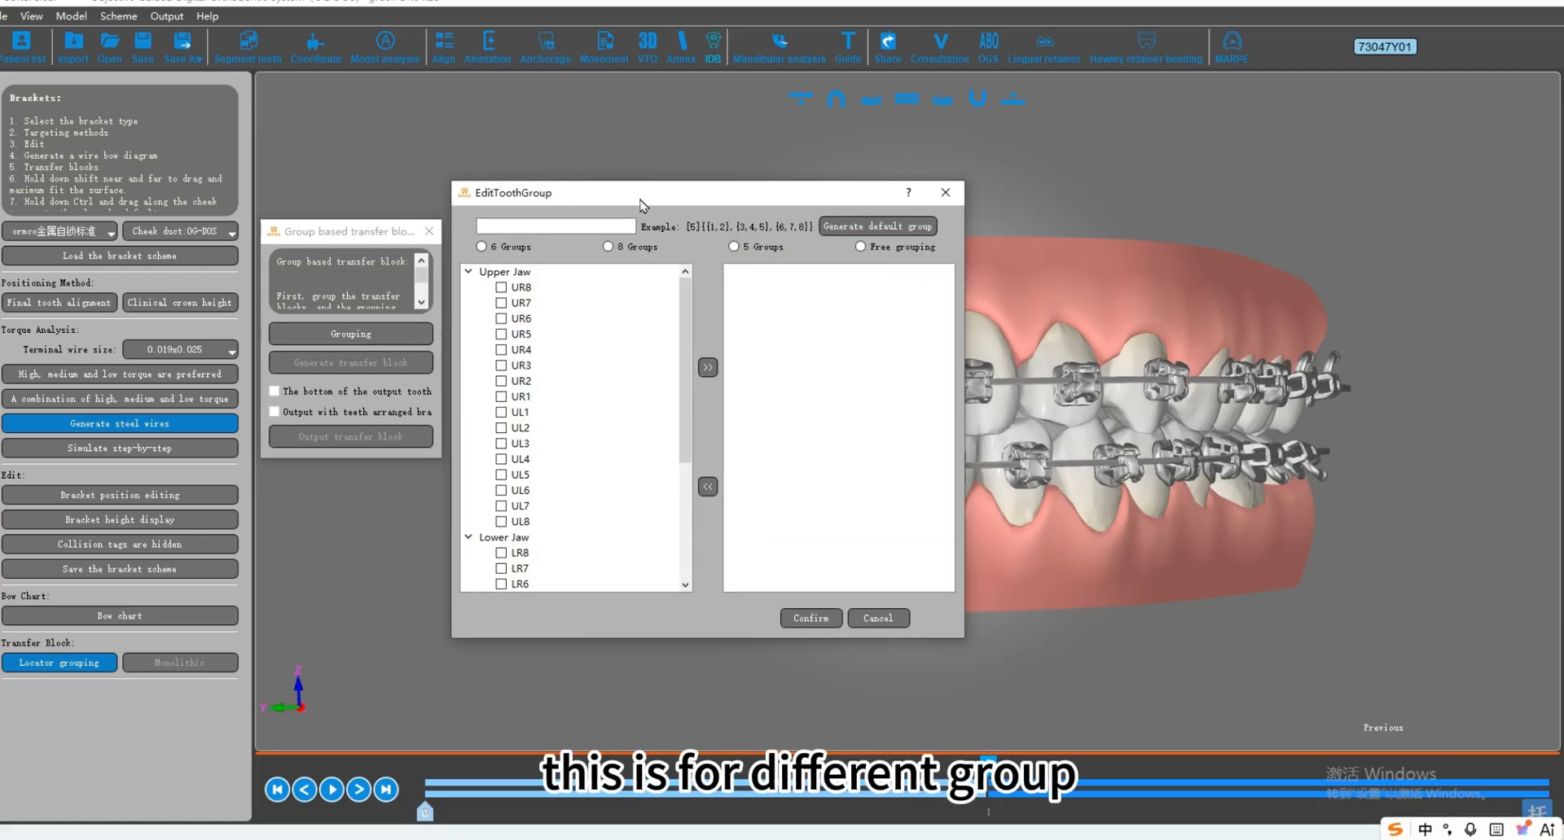
click(519, 249)
click(625, 249)
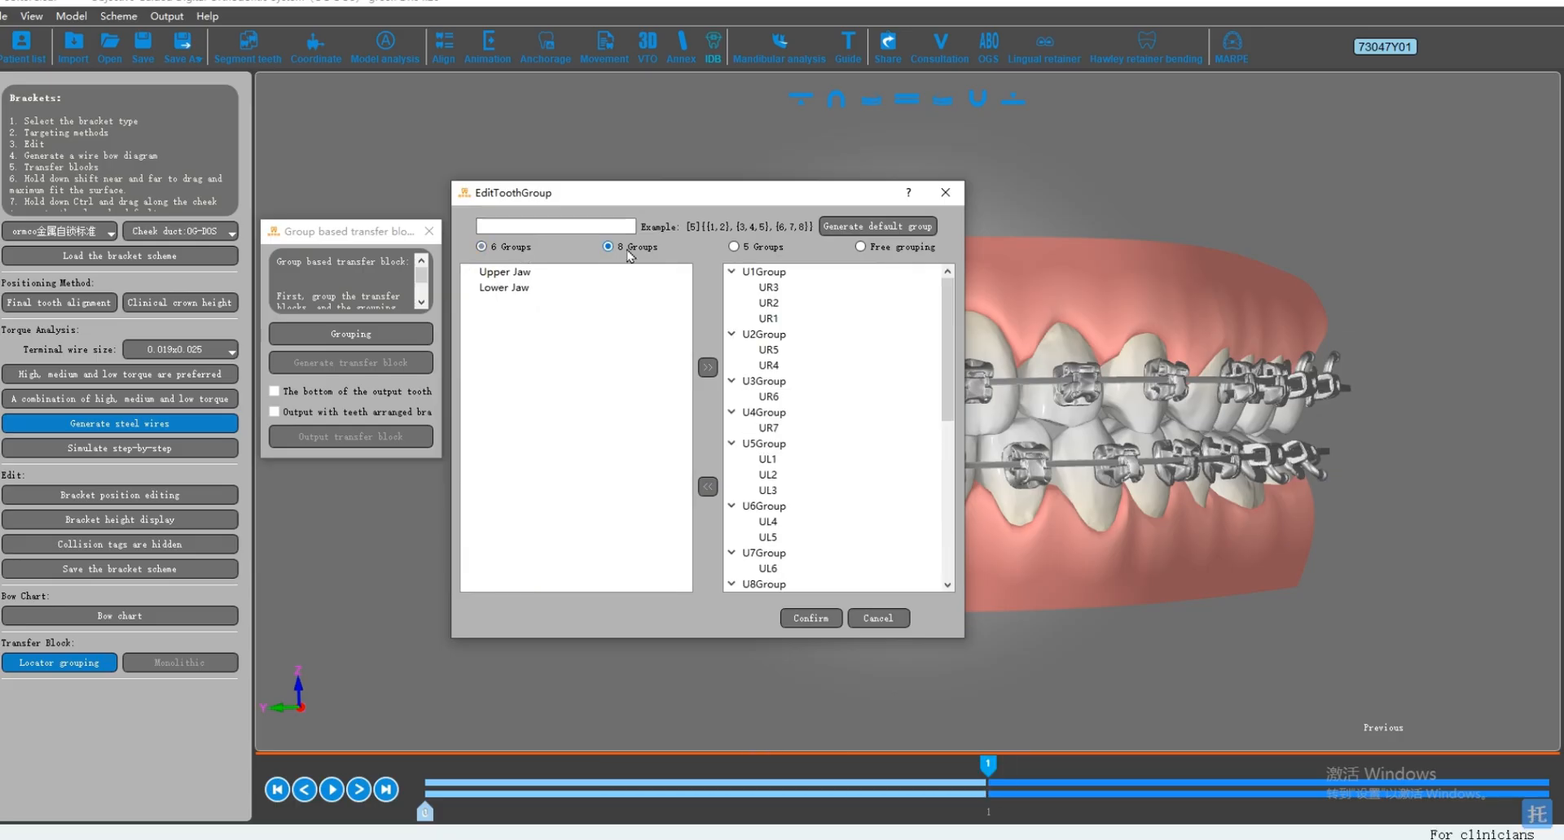
click(522, 248)
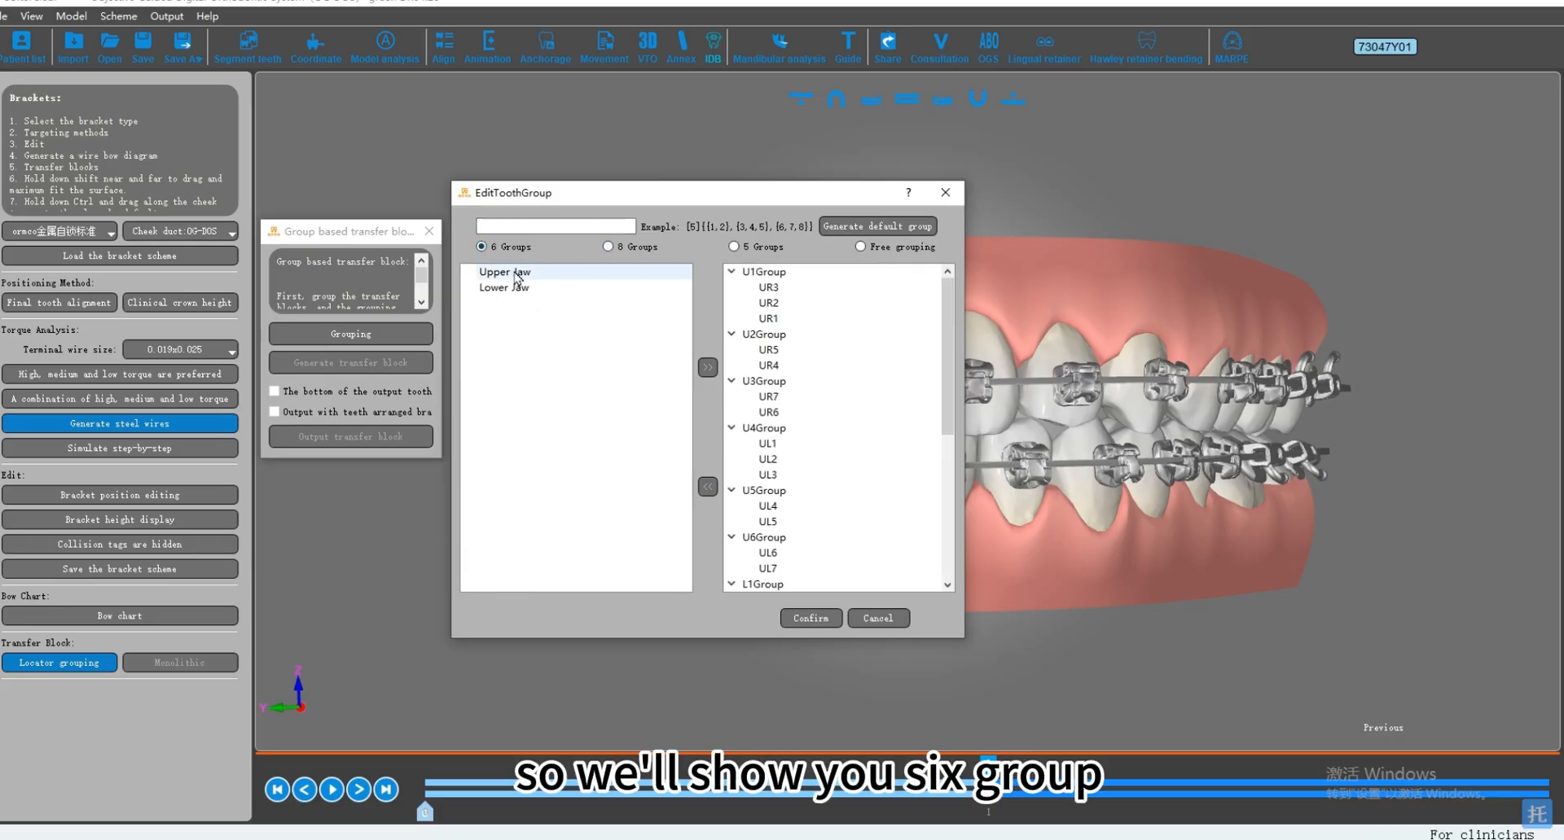
click(799, 626)
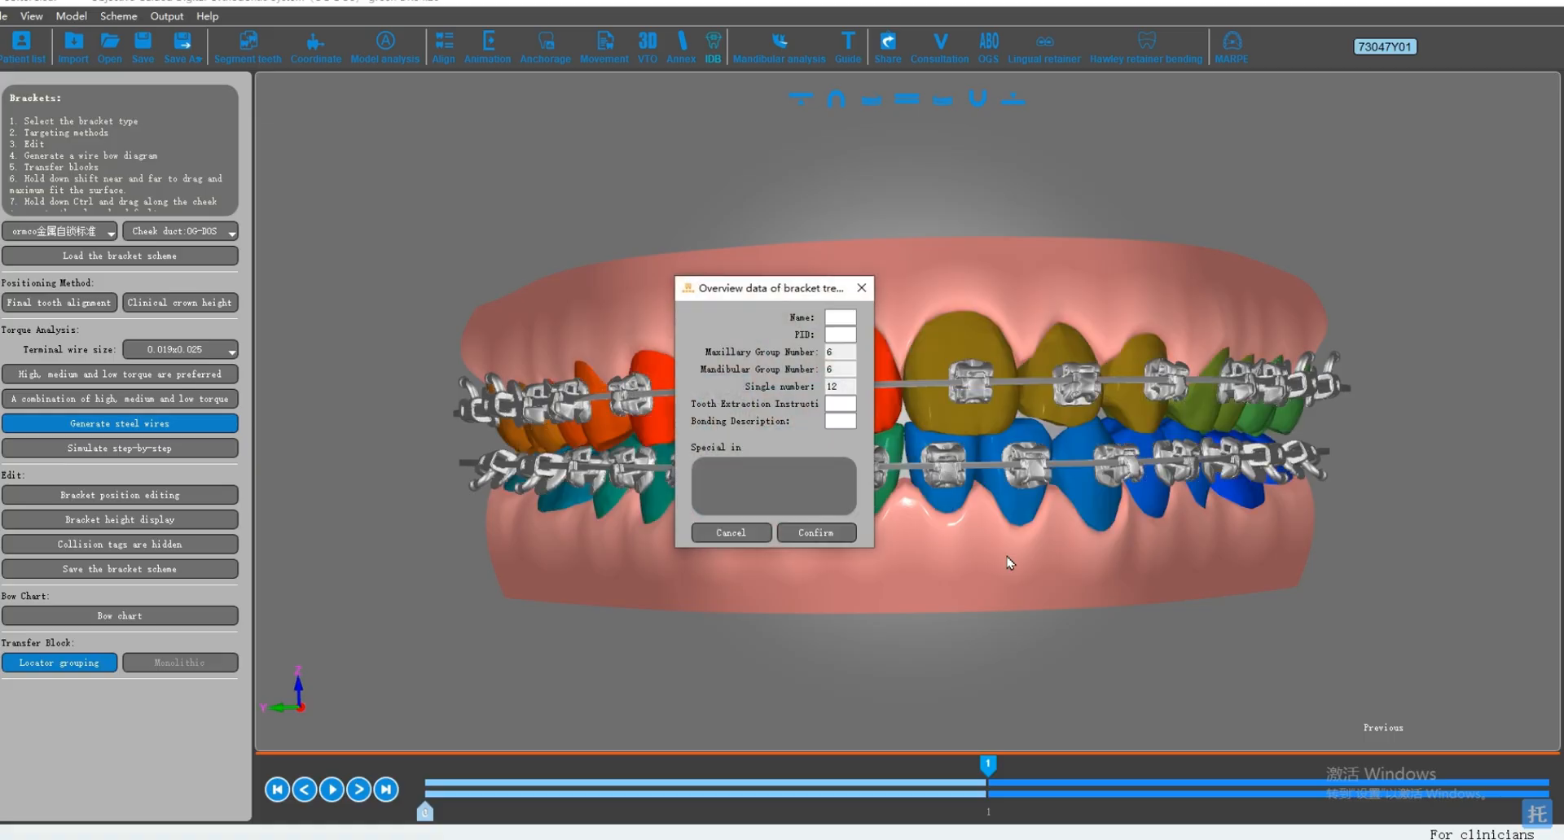
drag(769, 282, 354, 273)
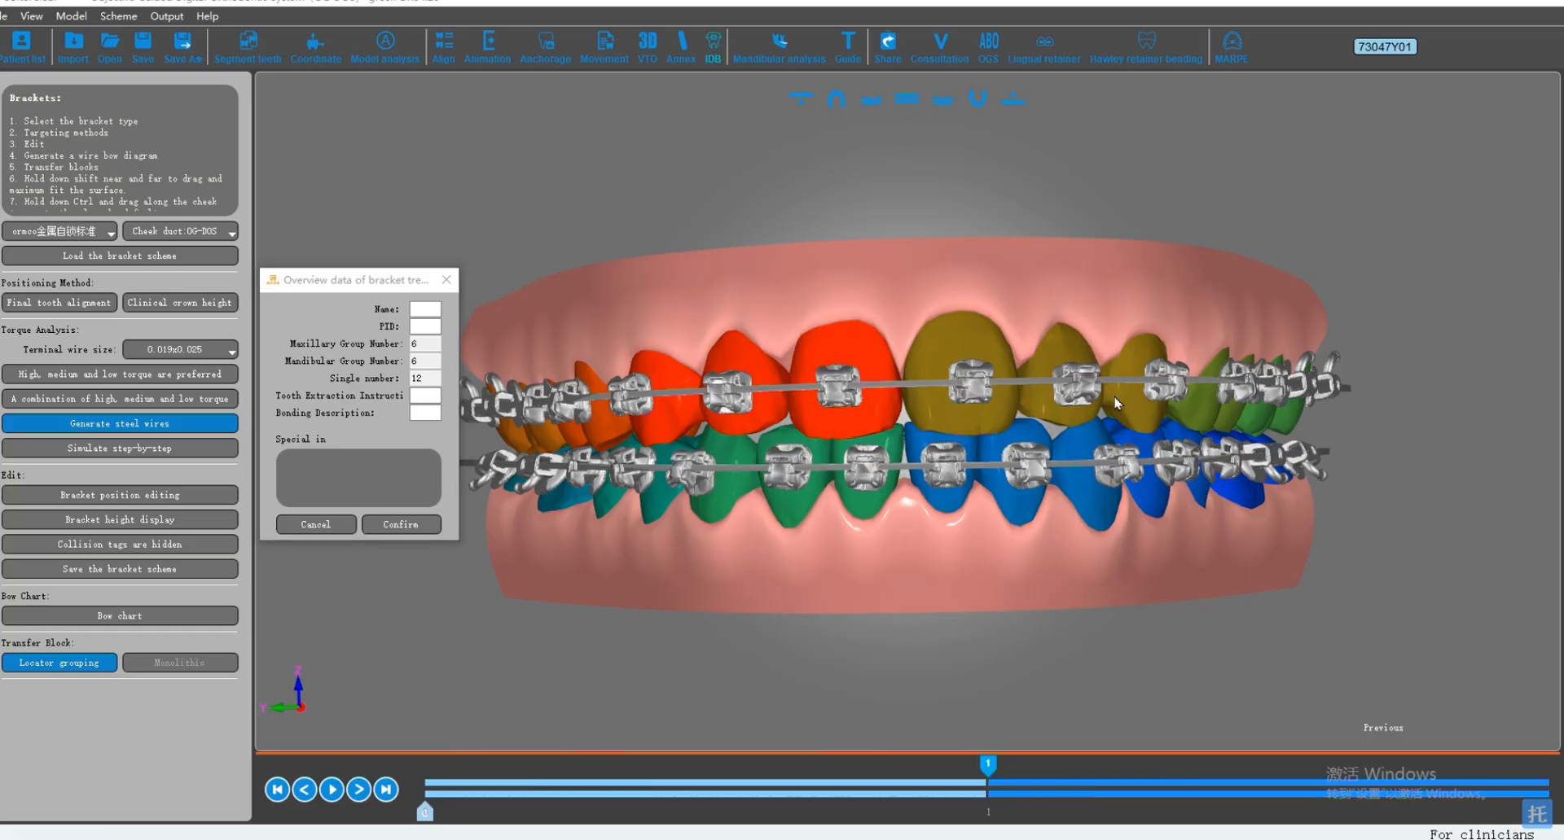
click(398, 526)
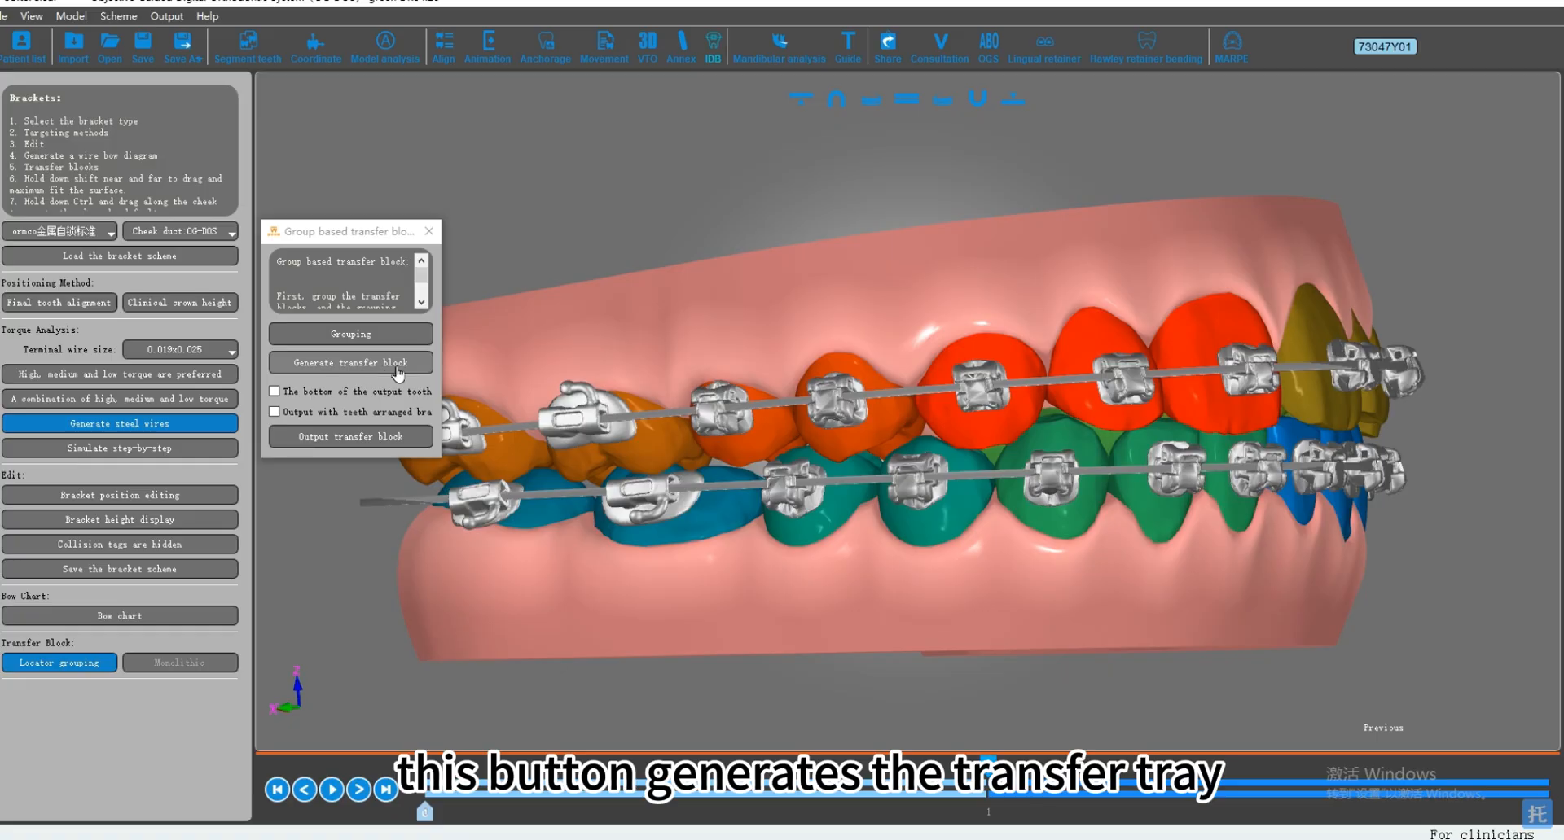
Step: Generate the transfer blocks for the grouped teeth and inspect the upper arch's blocks from several angles
click(395, 366)
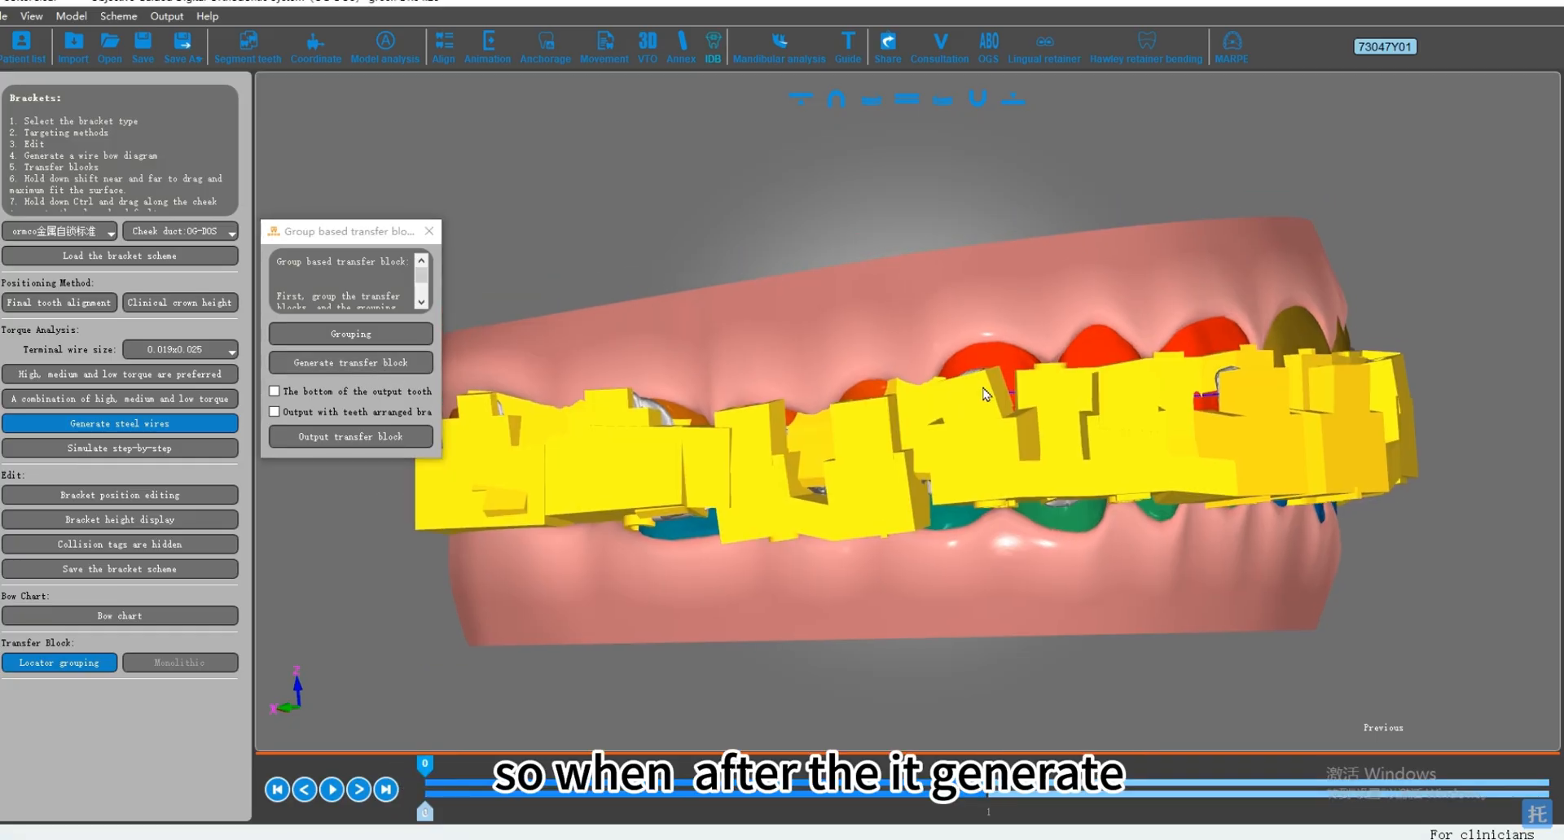
click(794, 99)
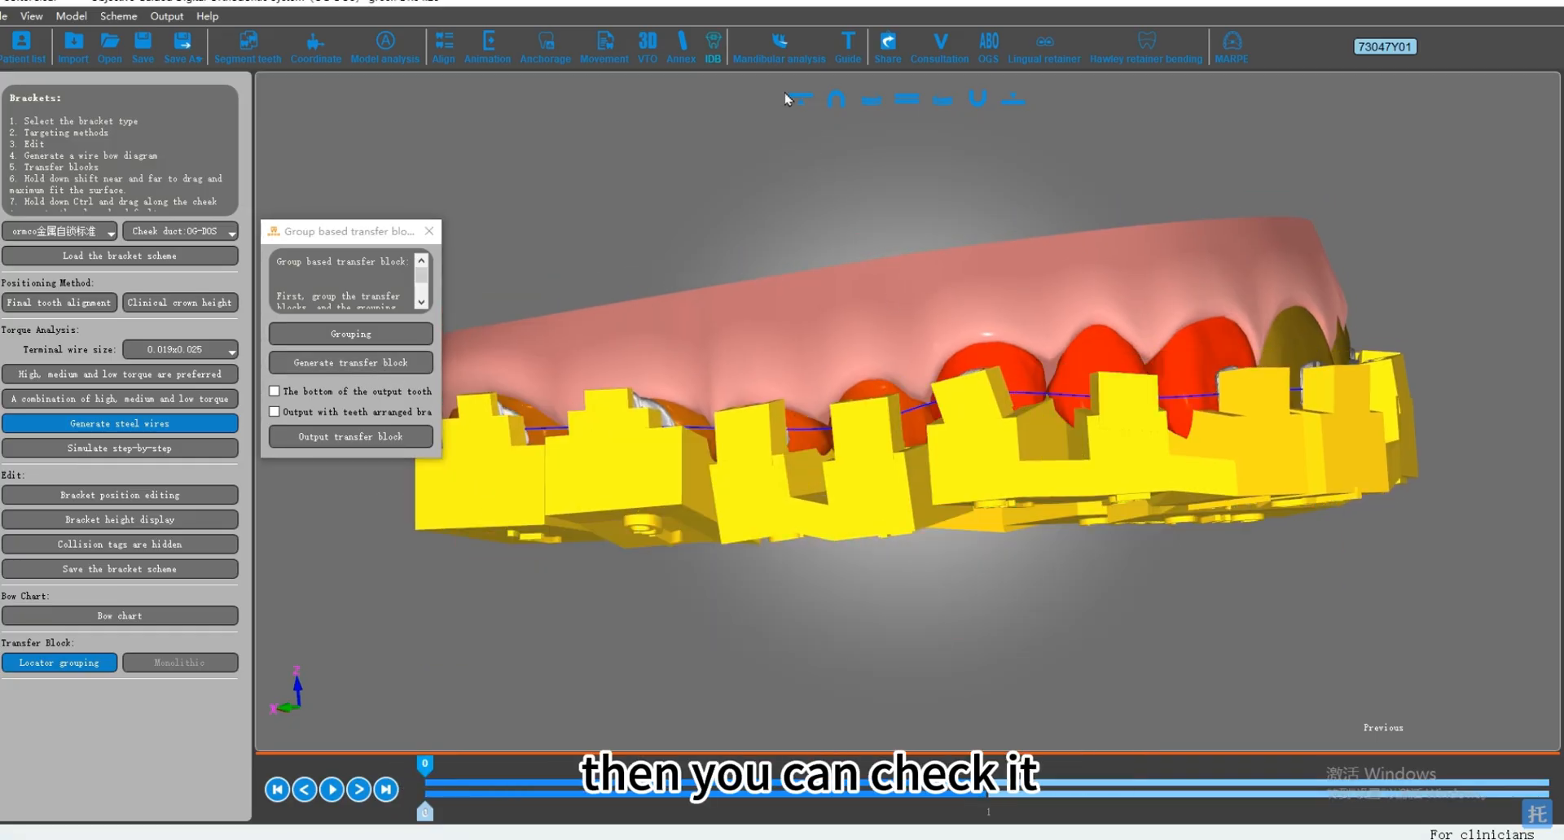
middle_drag(1050, 391, 957, 398)
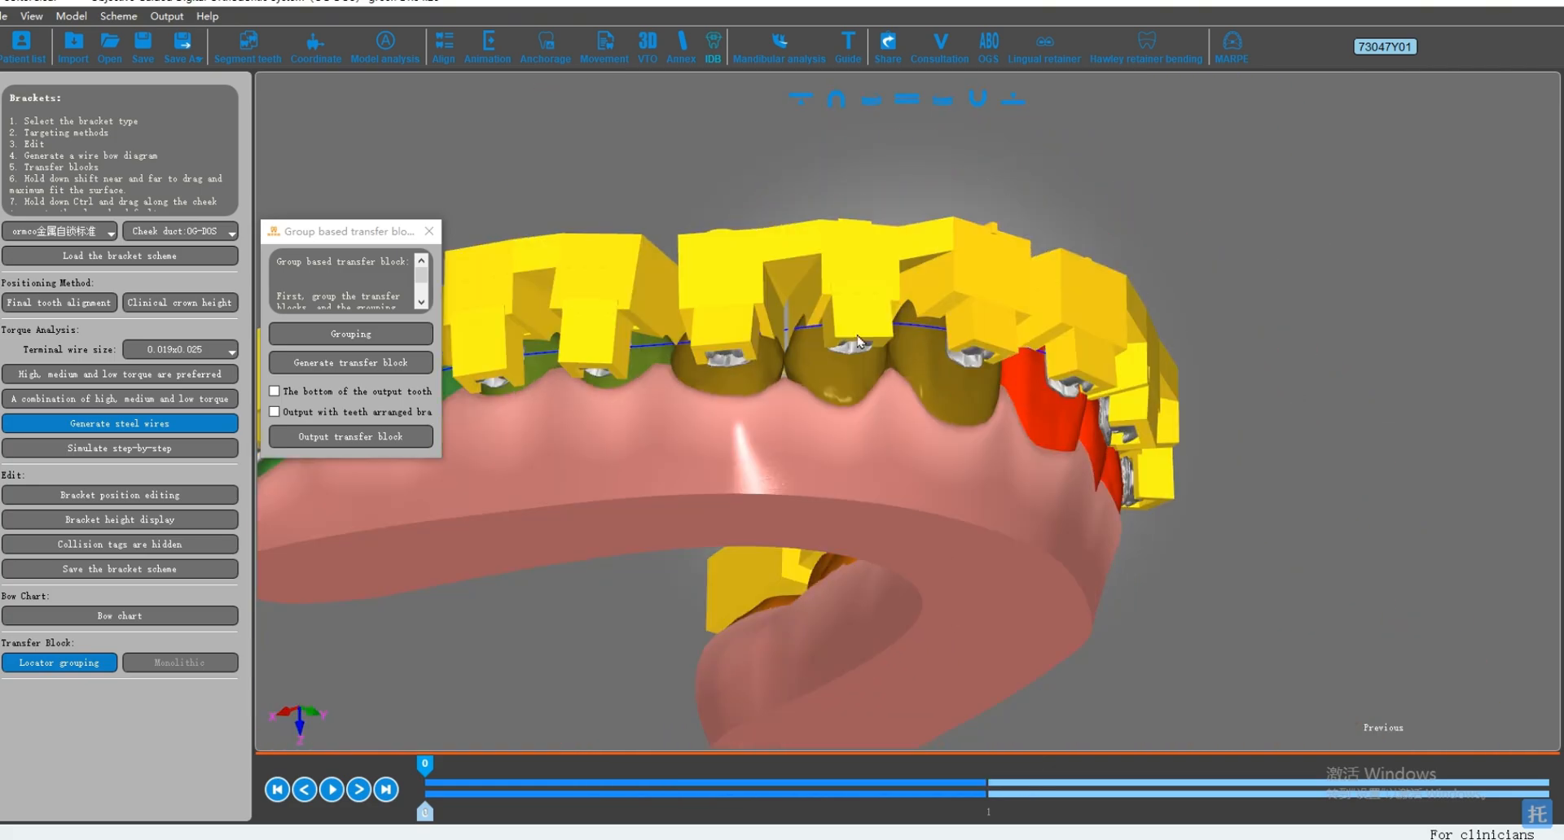
middle_drag(860, 341, 1105, 397)
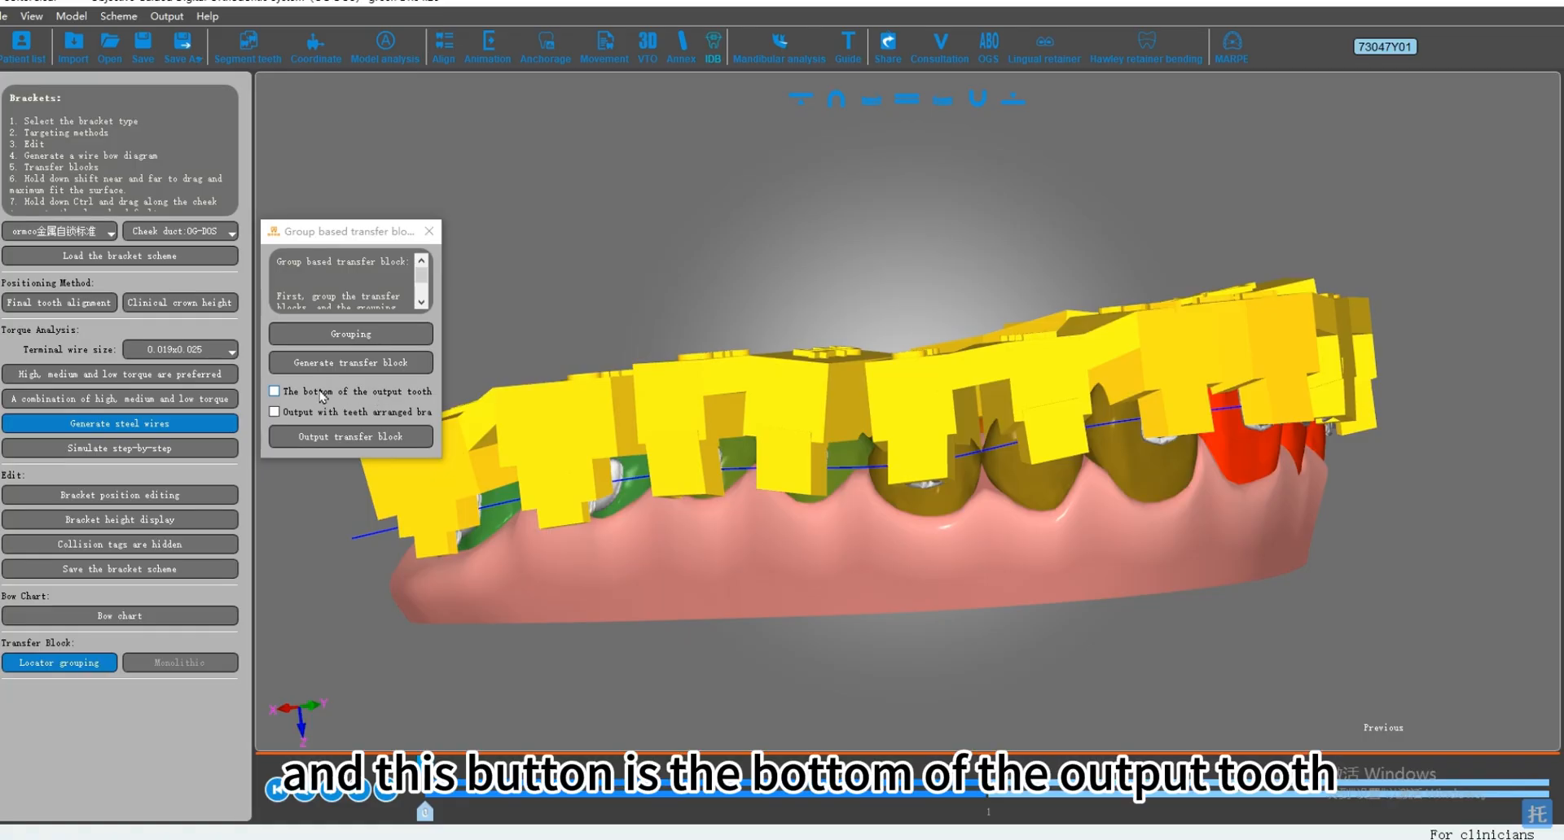
middle_drag(321, 393, 440, 392)
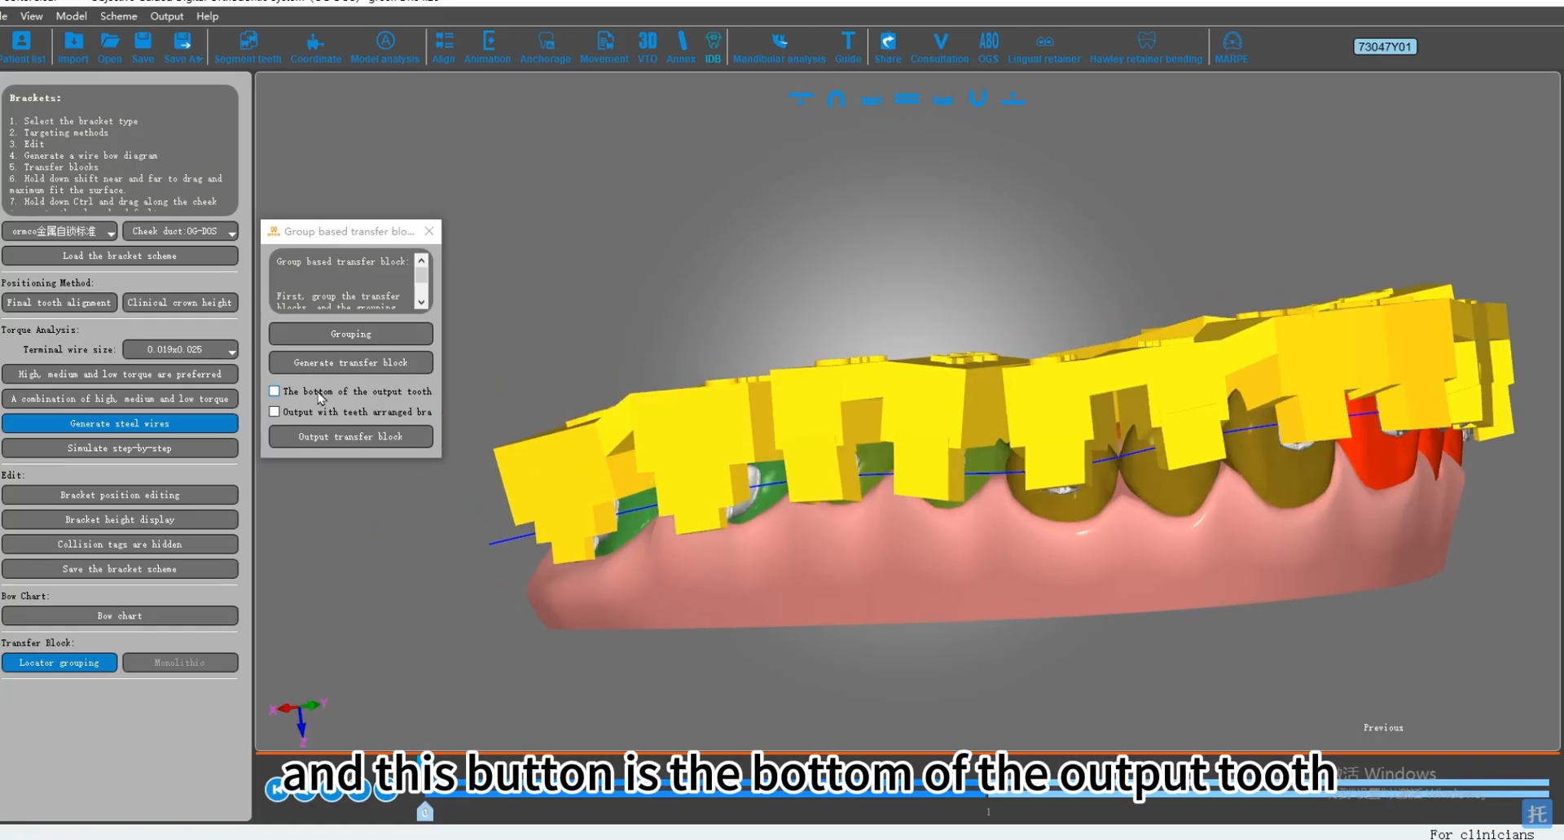
Step: Include the bottom of the tooth in the output and inspect the lower arch's transfer blocks on their own
click(274, 392)
middle_drag(1018, 446, 863, 472)
click(906, 99)
click(1011, 103)
middle_drag(1093, 333, 1061, 112)
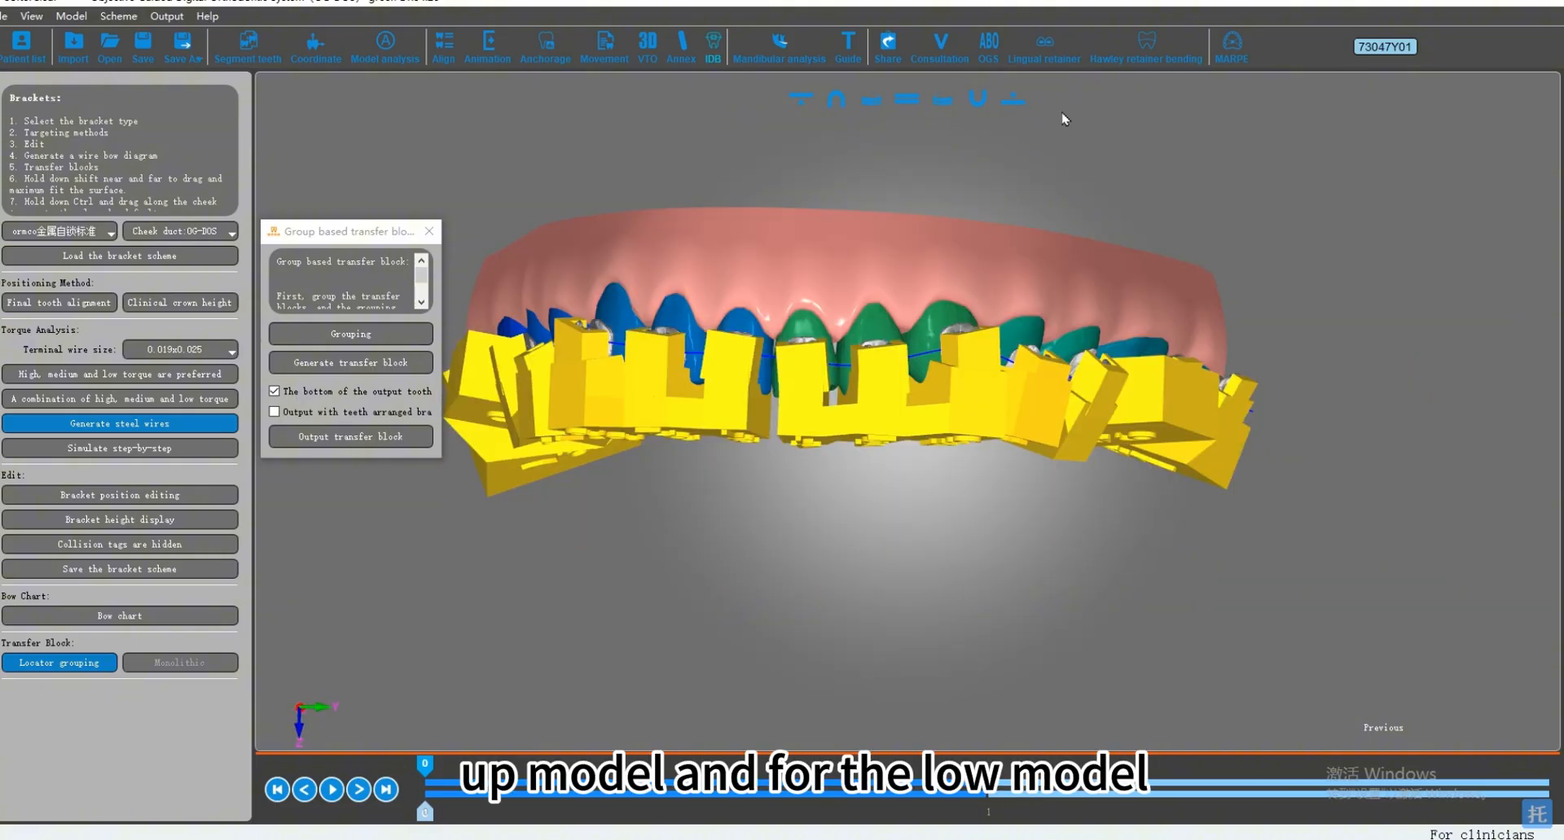
middle_drag(1067, 476, 1114, 375)
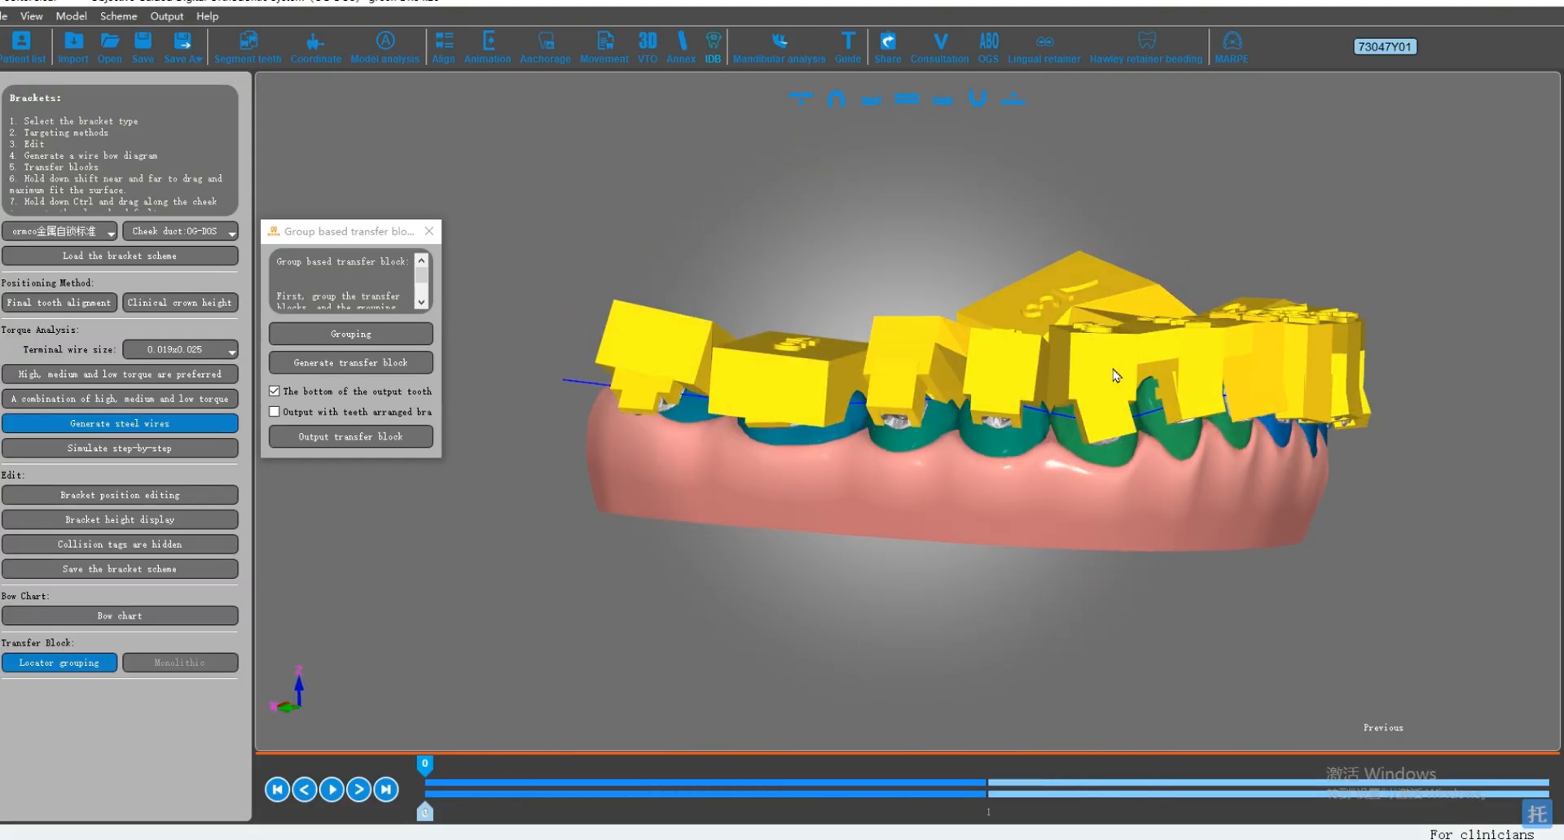
middle_drag(890, 427, 911, 430)
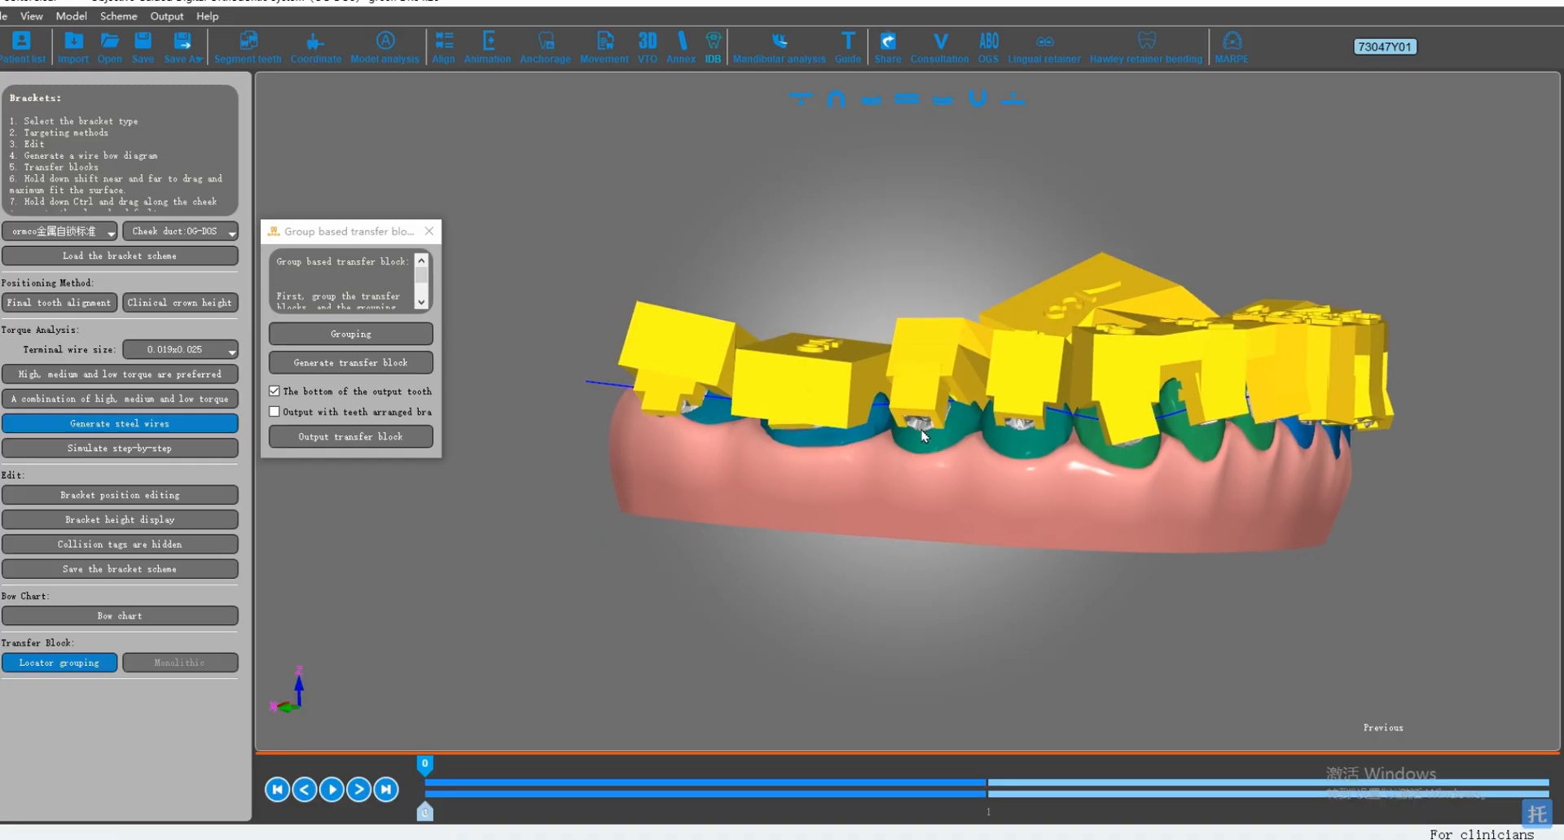
Step: Output the transfer blocks as STL files
click(351, 438)
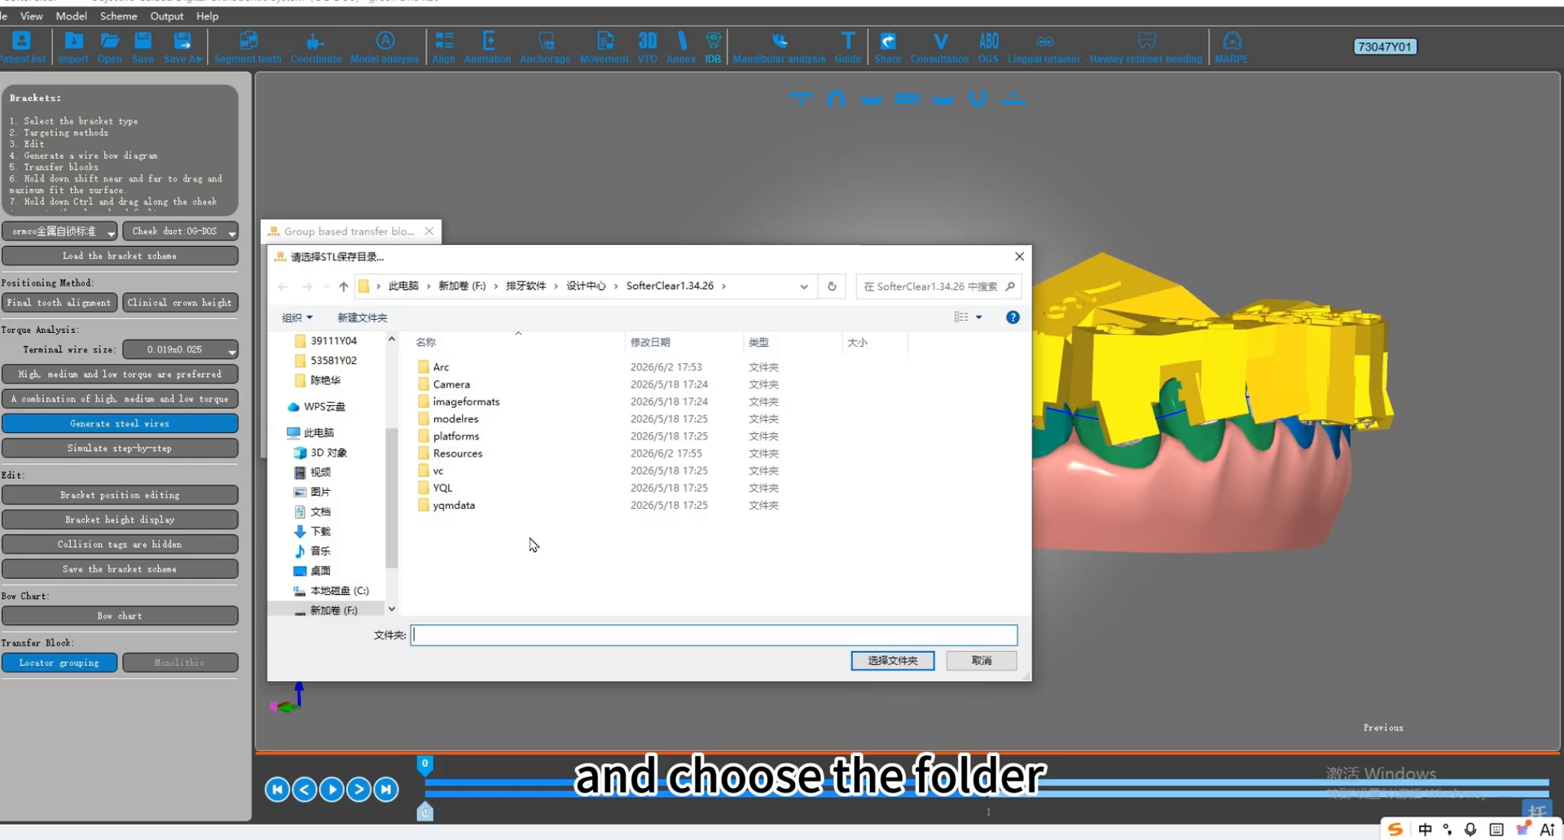